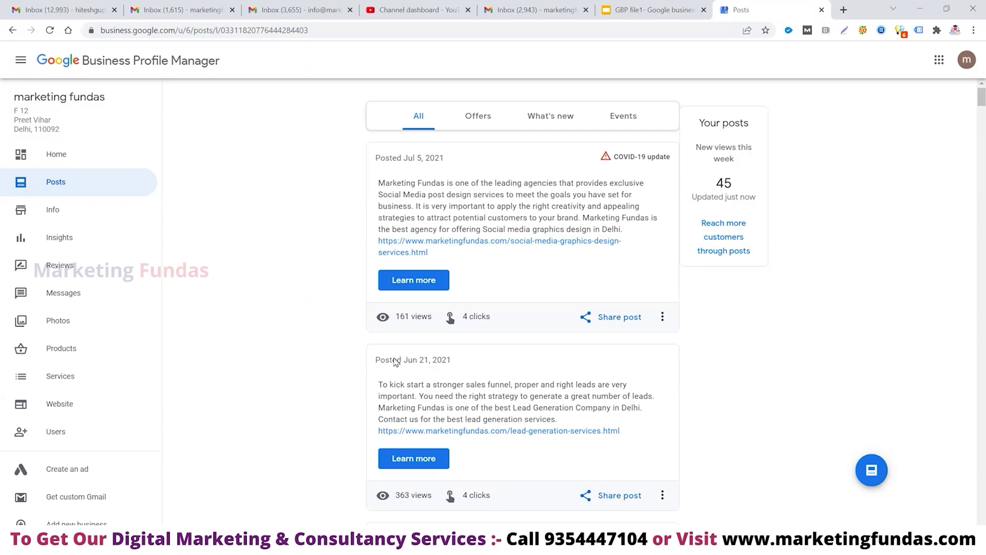
Filter the Posts page to show offer, What's new and event posts in turn.
scroll(291, 342, "down", 4)
scroll(271, 335, "down", 2)
scroll(272, 333, "up", 6)
left_click(481, 118)
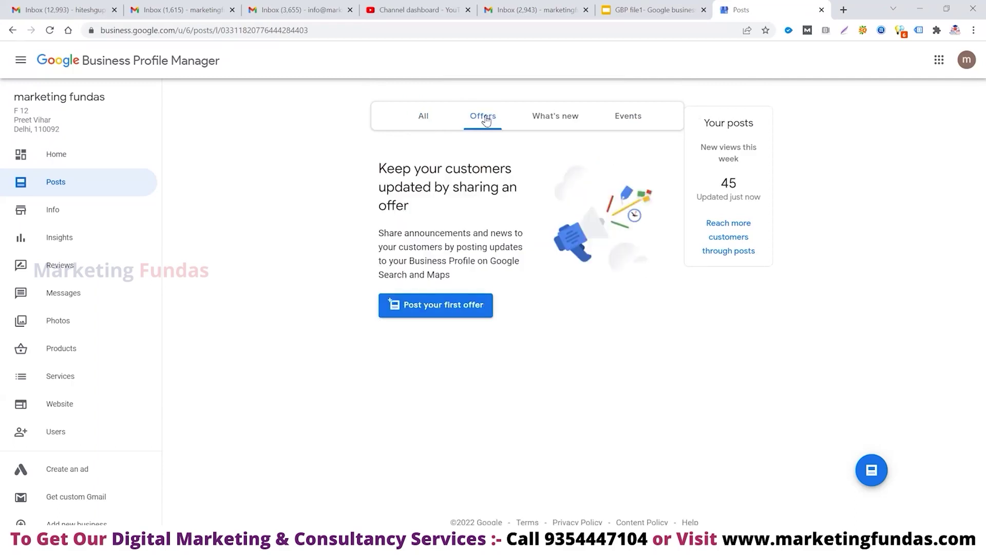
left_click(578, 115)
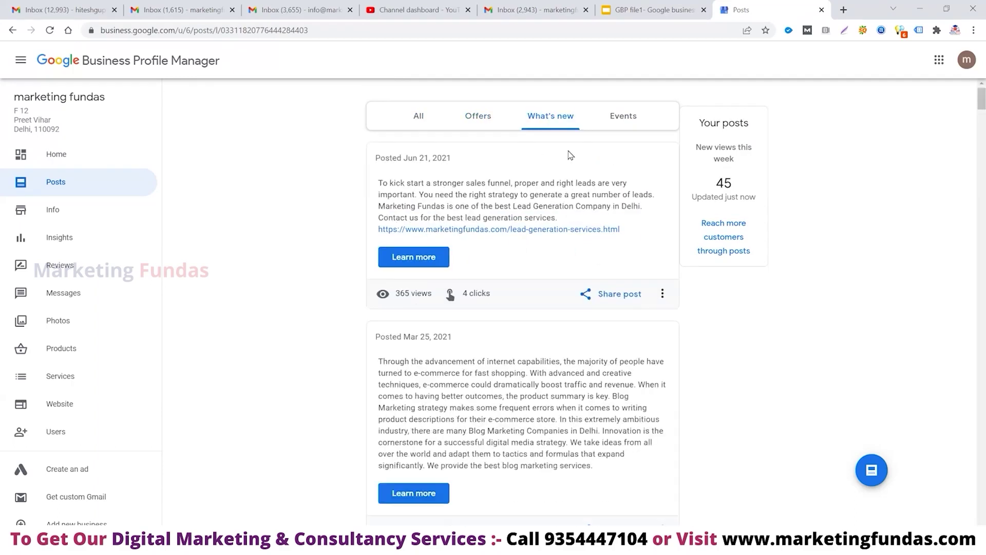
scroll(494, 233, "down", 4)
scroll(494, 233, "up", 5)
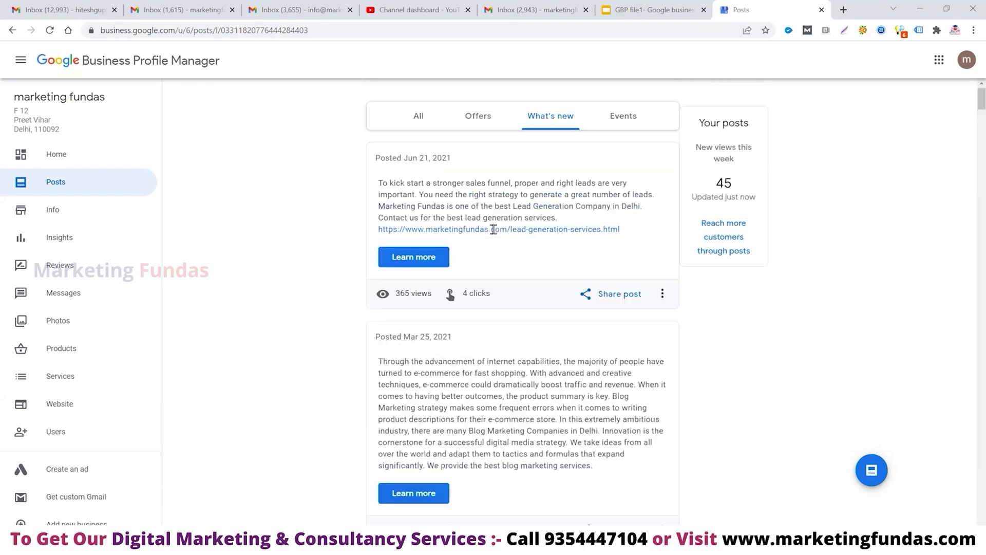
left_click(623, 123)
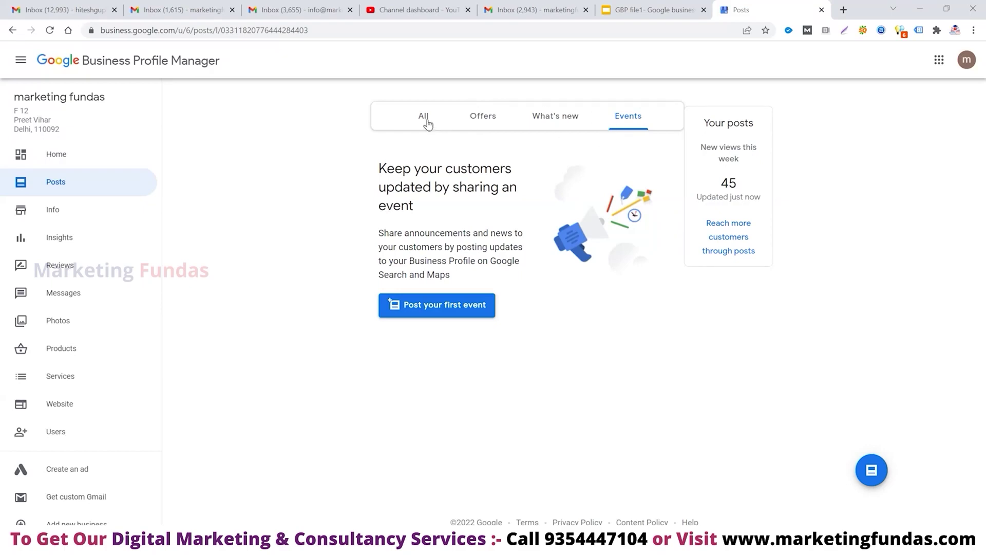
Revisit the offer and What's new posts, return to all posts, and start a new post.
left_click(490, 123)
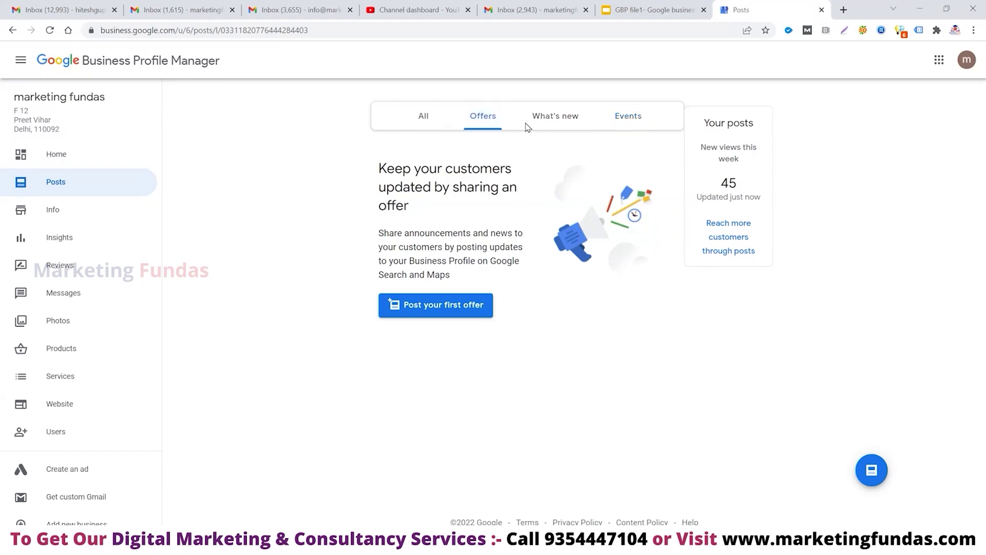
left_click(549, 125)
left_click(418, 121)
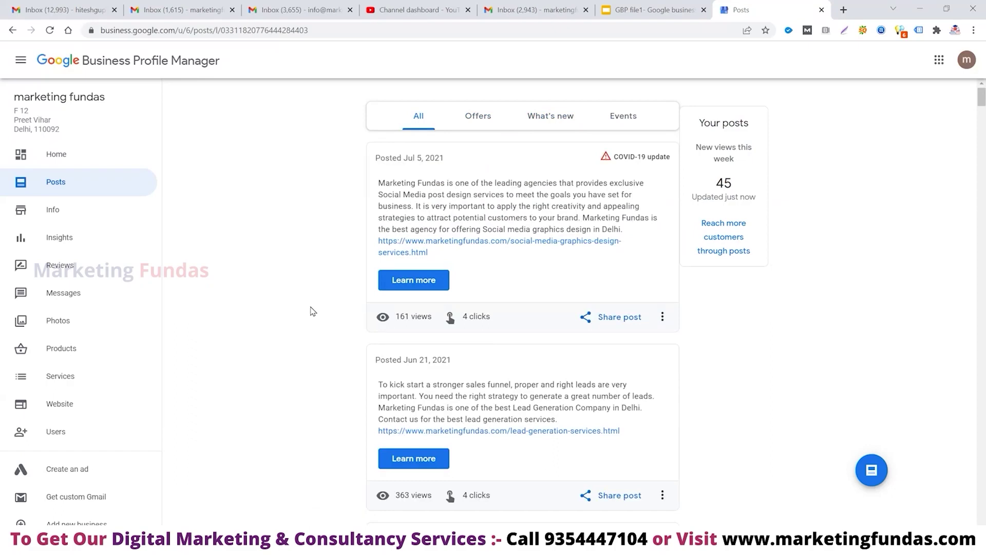
left_click(863, 470)
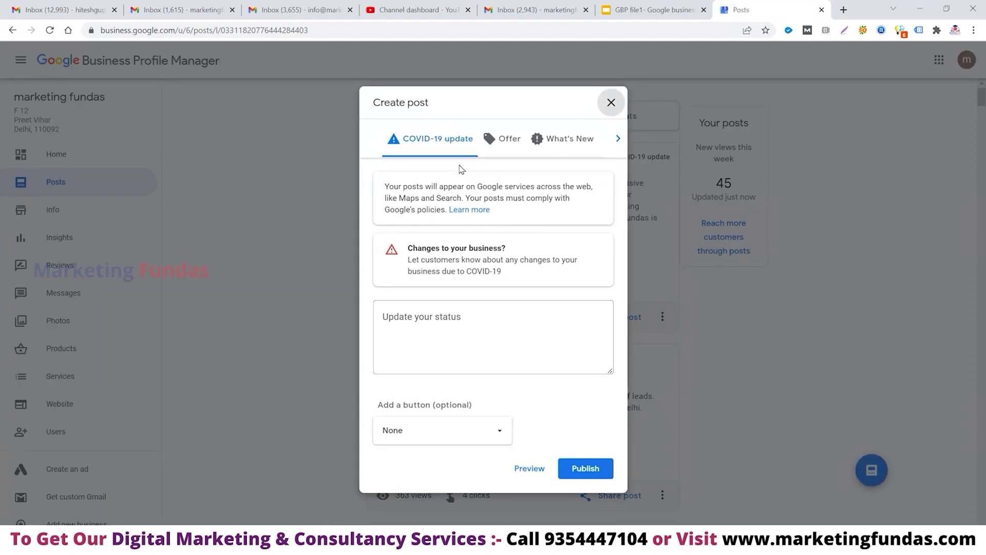
Write the COVID-19 update 'Office closed till 10 March' and keep the action button as None.
left_click(459, 321)
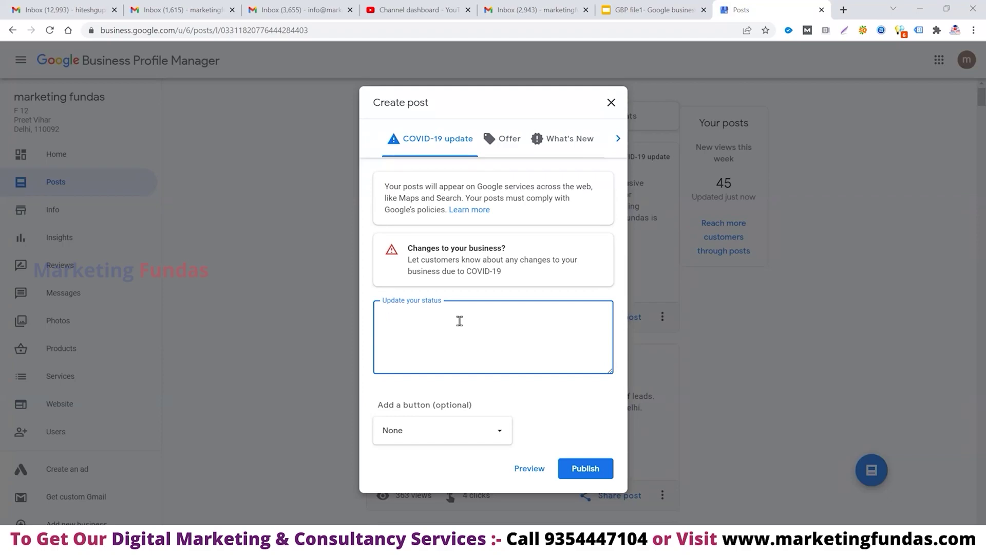
type("ffice closed till 10 March")
left_click(499, 436)
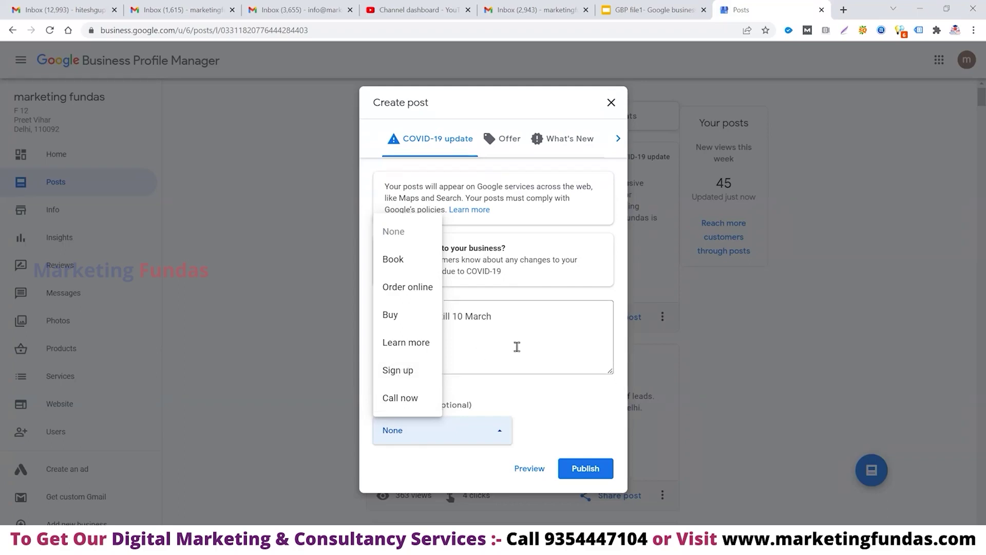
left_click(549, 402)
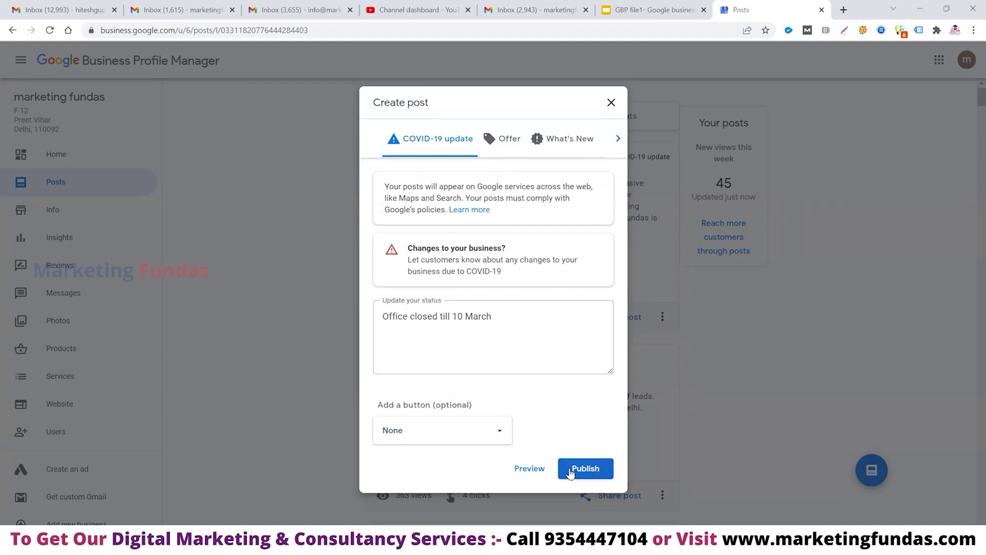
Make the post an Offer and upload paper-craft-art-speech-bubble-icon from Downloads as its photo.
left_click(510, 139)
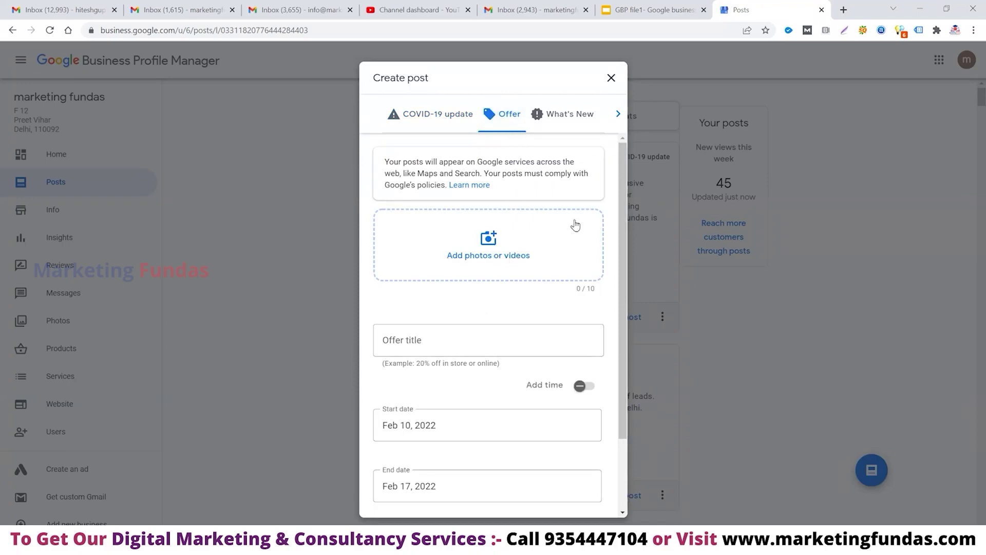
left_click(489, 251)
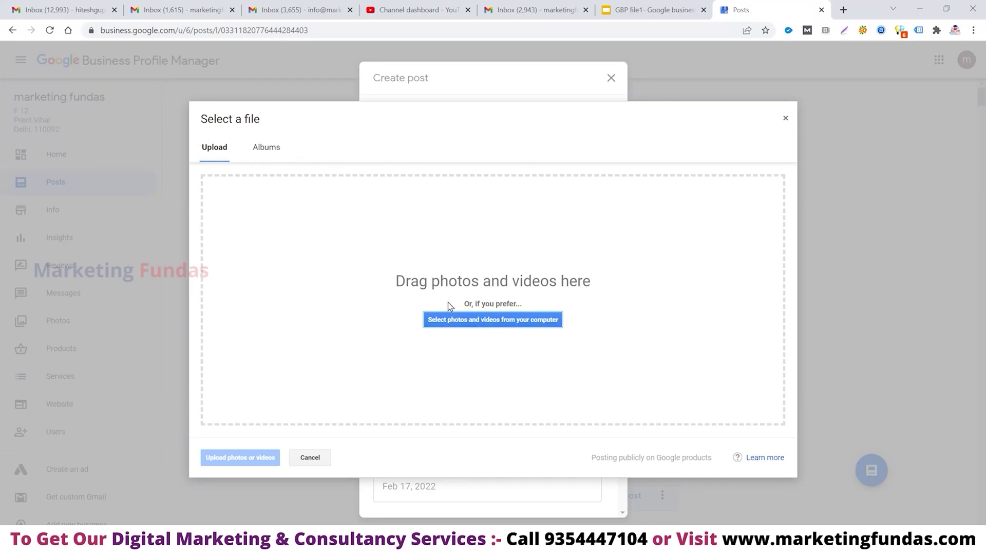
left_click(477, 321)
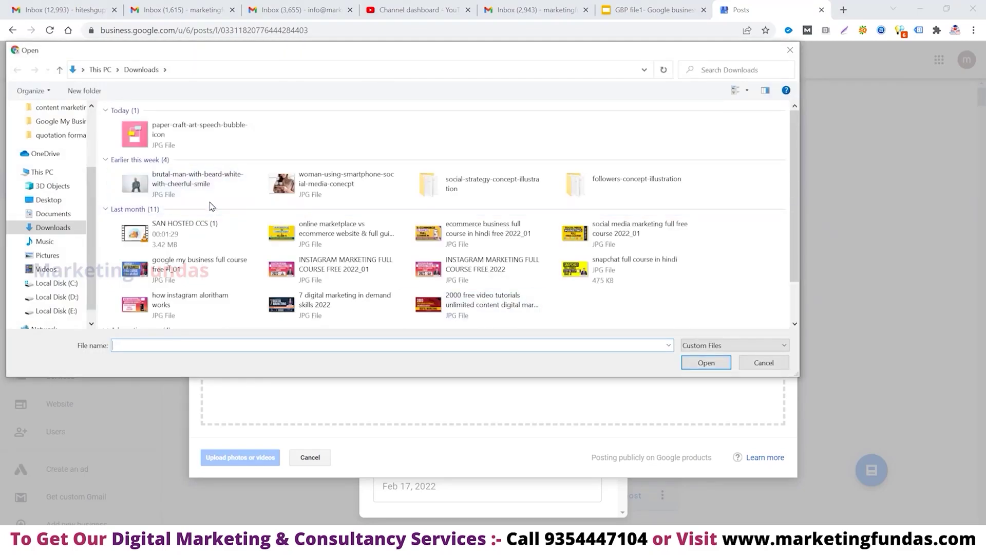
left_click(290, 185)
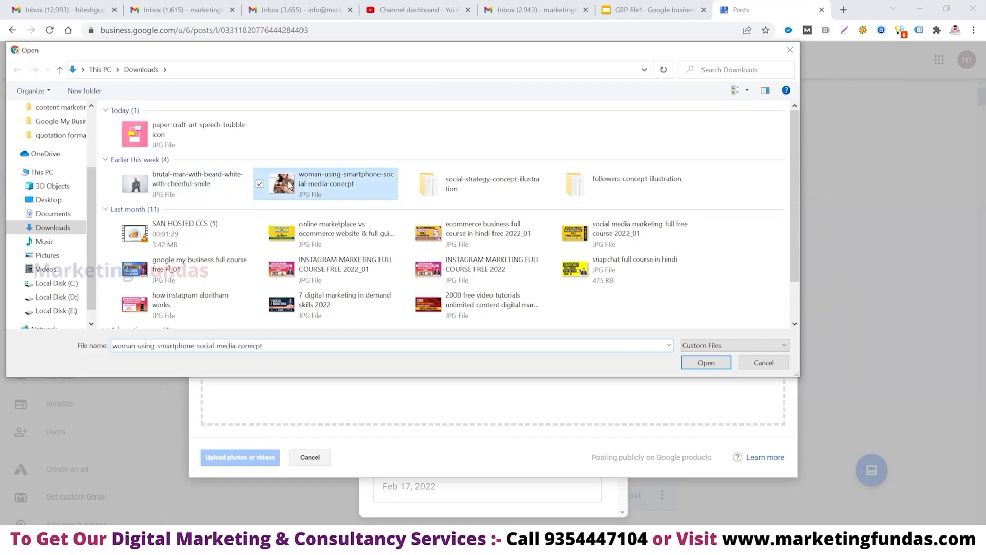
left_click(176, 137)
left_click(704, 363)
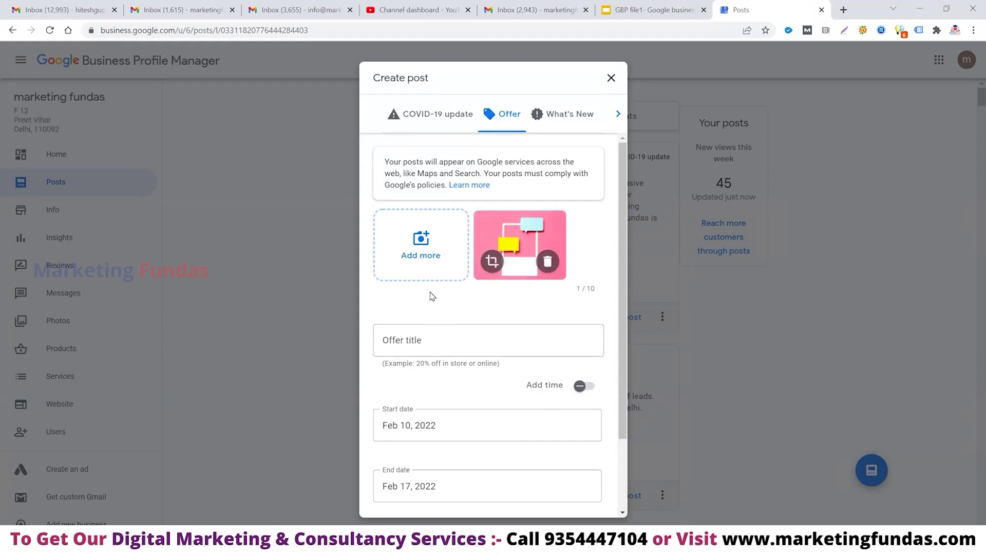
Title the offer '50% off on all packages', leave Add time off, and preview the offer.
scroll(433, 297, "down", 2)
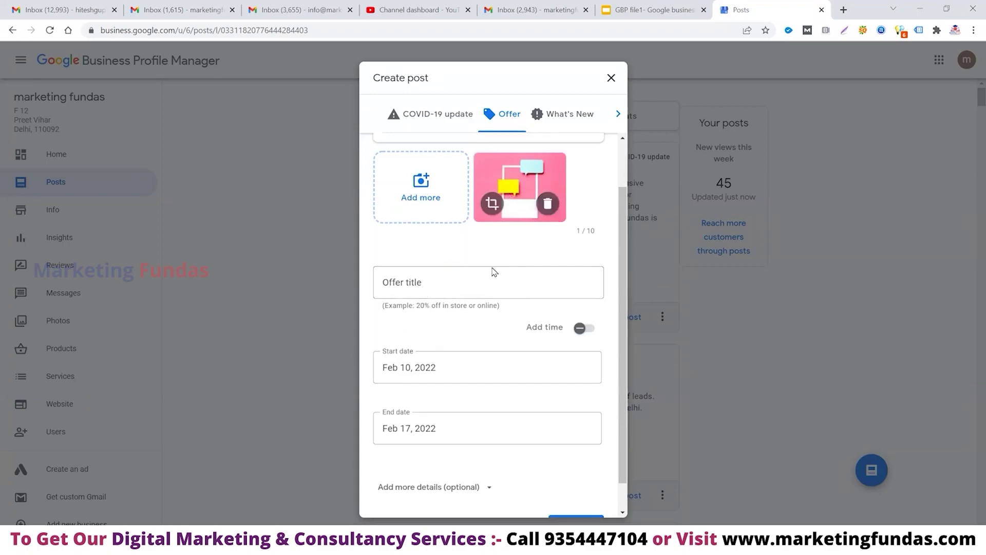
left_click(486, 286)
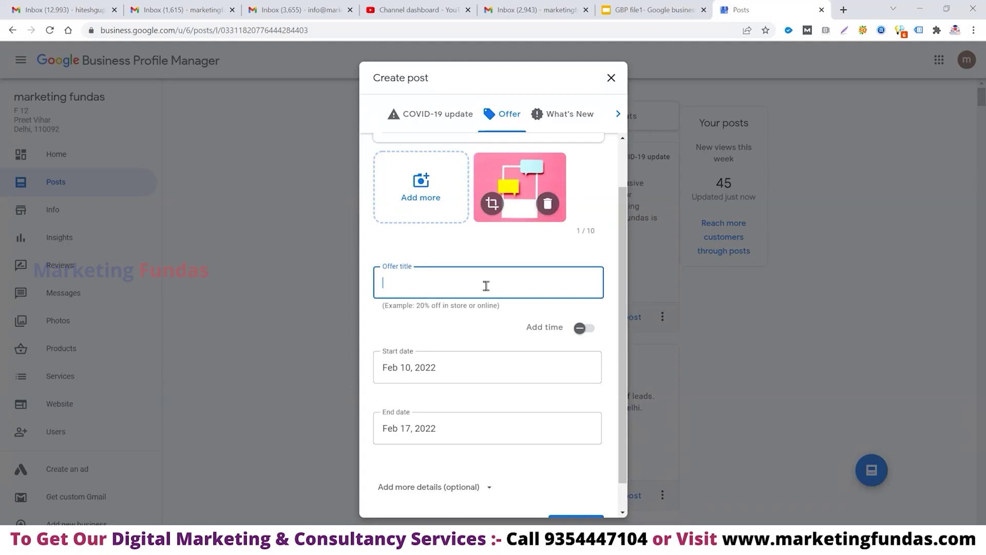
type("50%")
type("off on all packages")
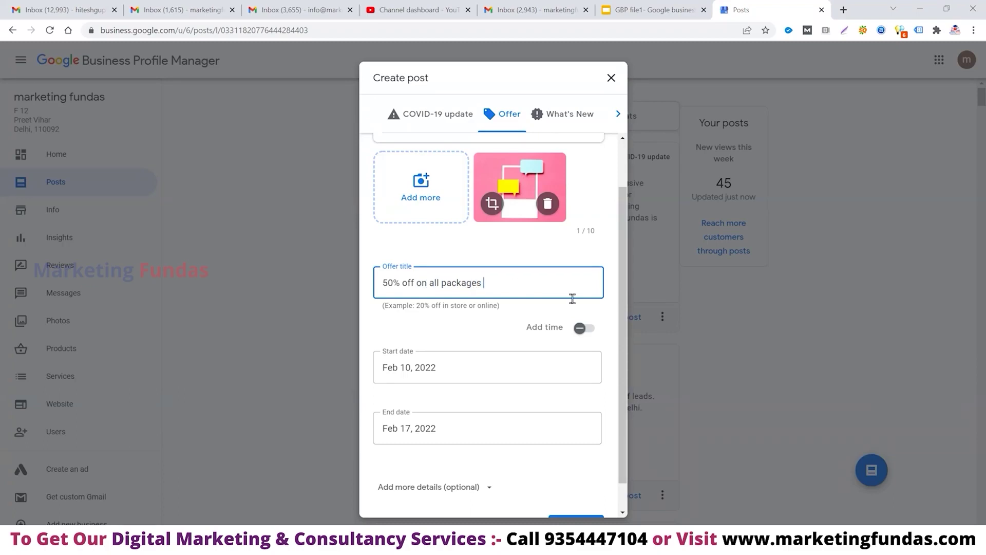
scroll(452, 355, "down", 1)
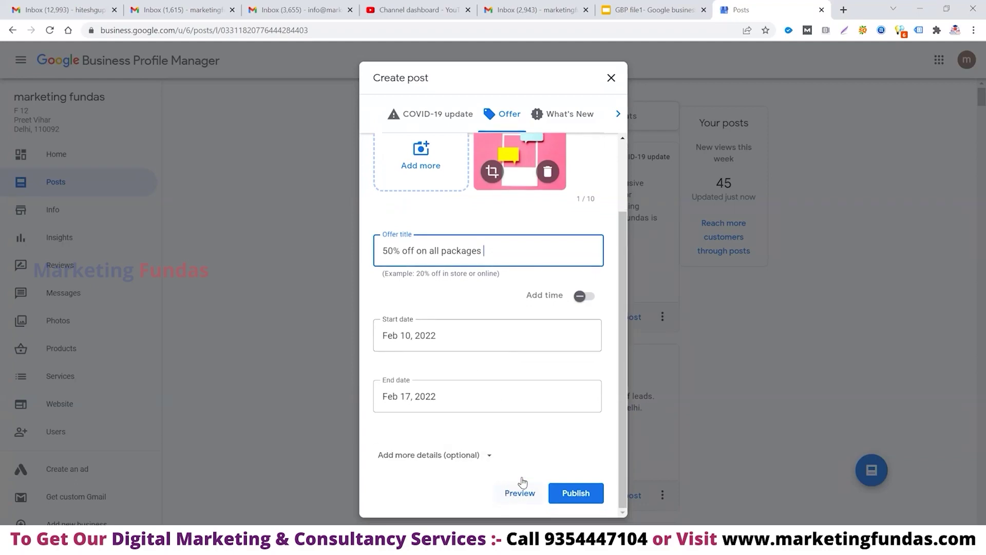
left_click(585, 297)
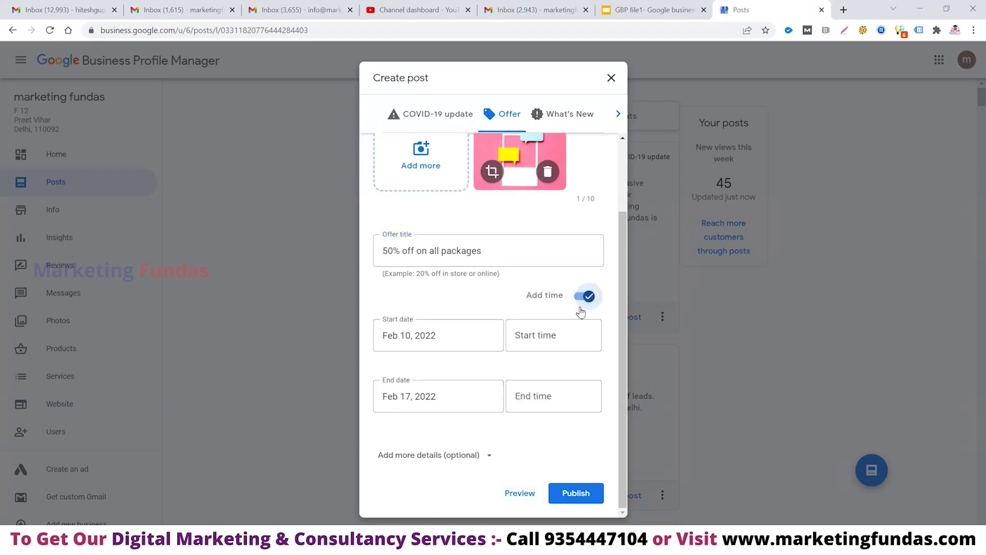
left_click(582, 300)
left_click(519, 493)
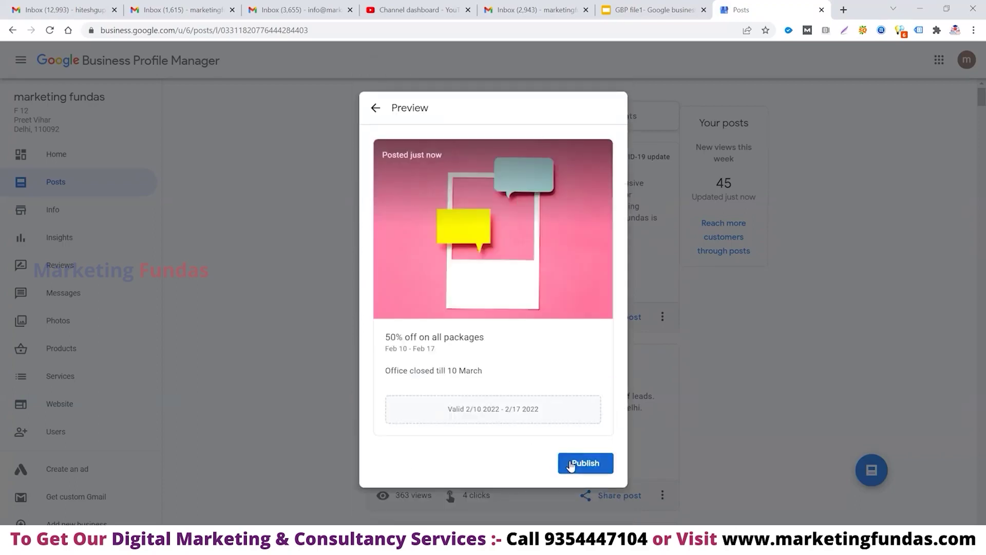
Return from the preview and try the What's New and Event post types.
left_click(375, 108)
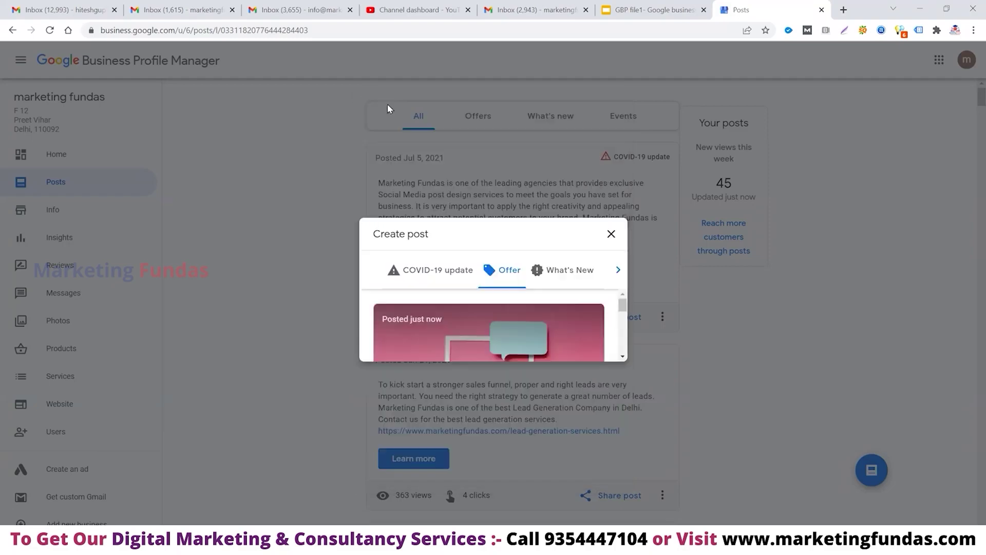
left_click(557, 114)
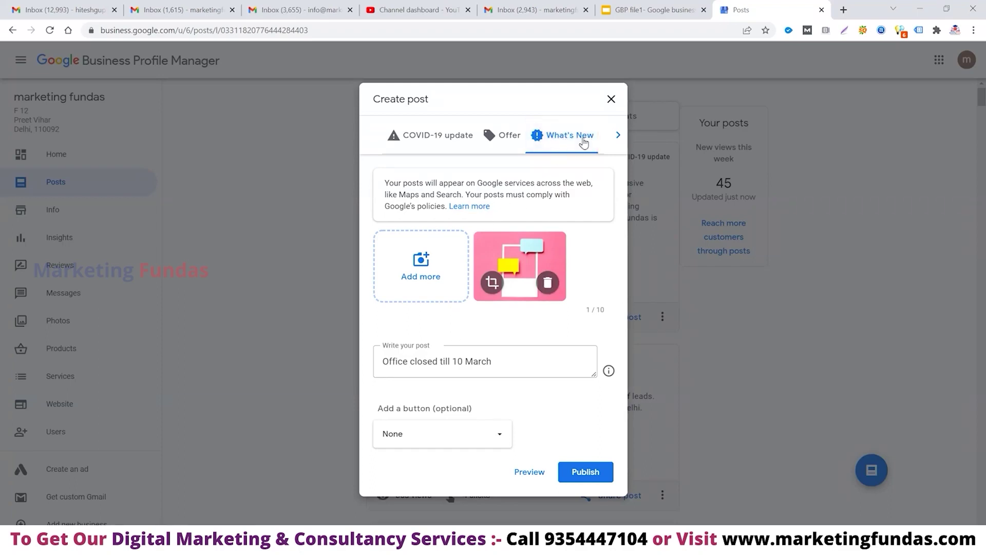
left_click(618, 137)
left_click(572, 136)
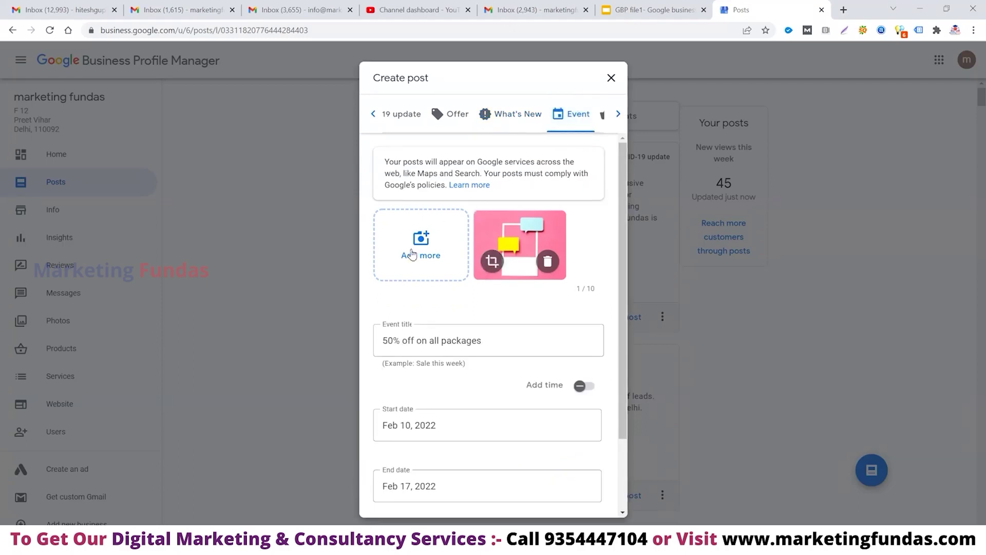
scroll(414, 256, "down", 2)
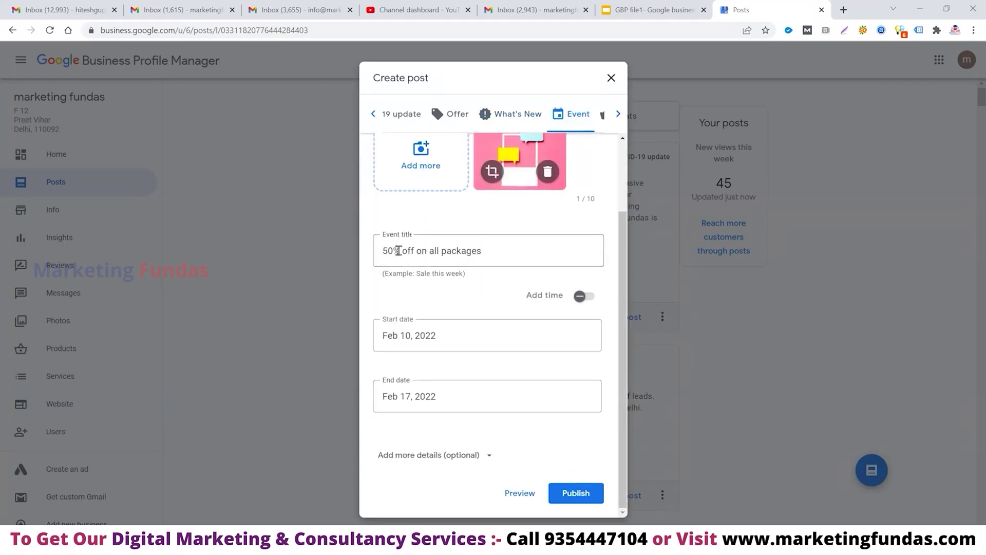
scroll(445, 391, "up", 2)
Review the Product post fields, then discard the new post without publishing.
left_click(618, 114)
left_click(581, 116)
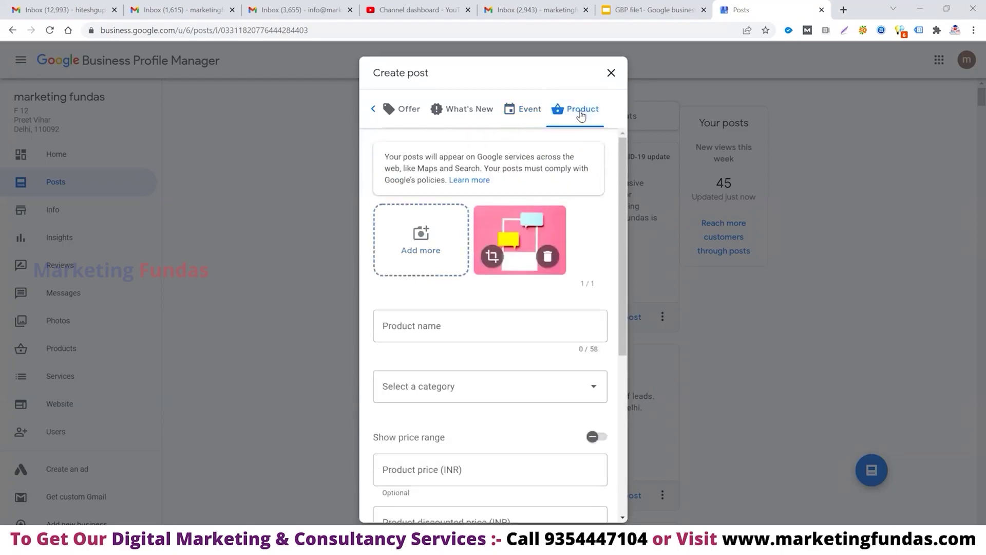
scroll(449, 277, "down", 3)
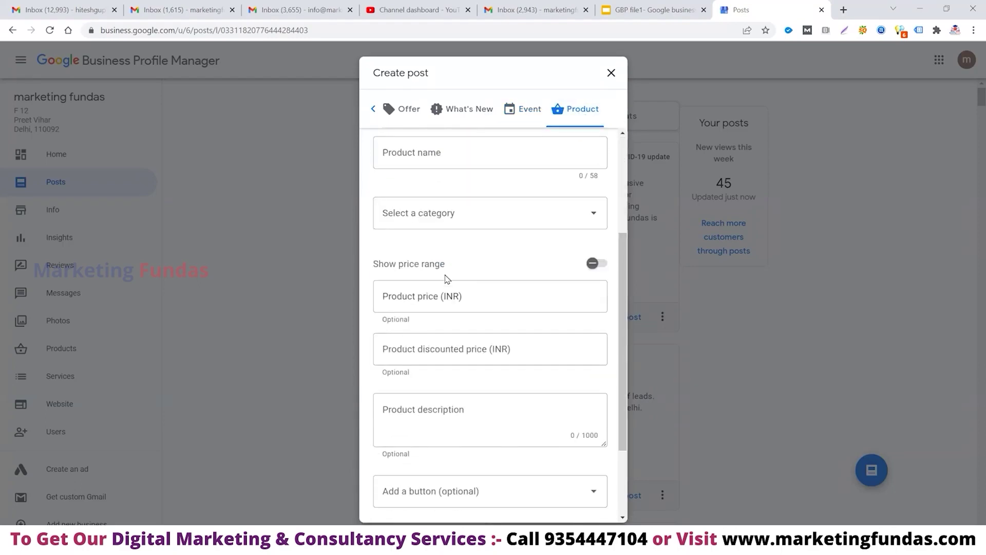
scroll(496, 272, "down", 2)
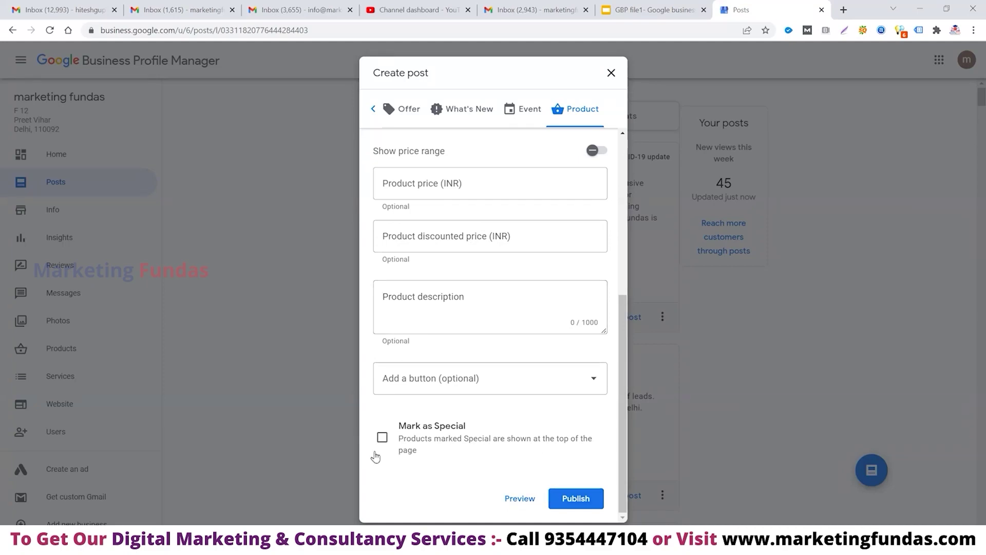
left_click(611, 73)
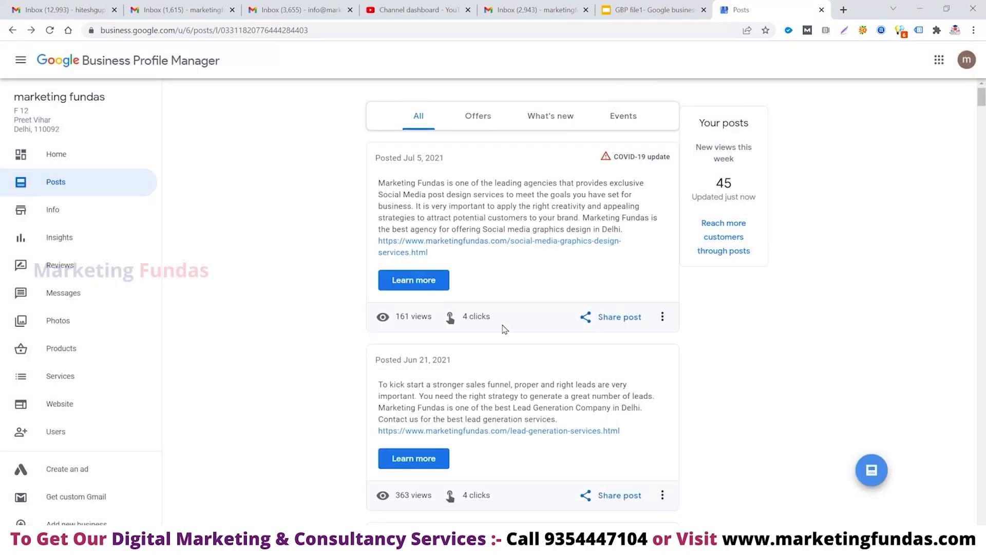
Scroll down and back up through the list of existing posts.
scroll(495, 321, "down", 20)
scroll(484, 311, "down", 14)
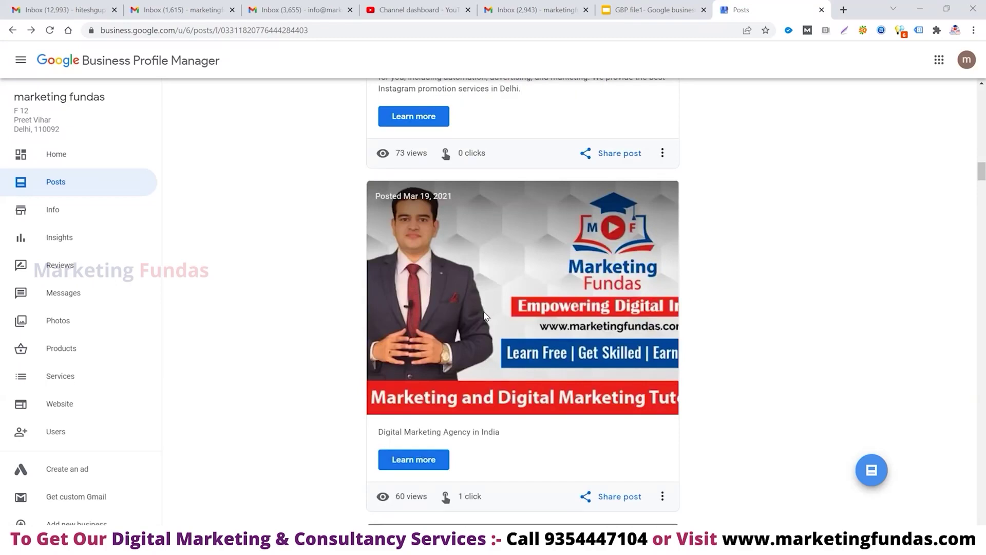
scroll(484, 312, "down", 1)
scroll(484, 312, "up", 6)
scroll(281, 245, "up", 20)
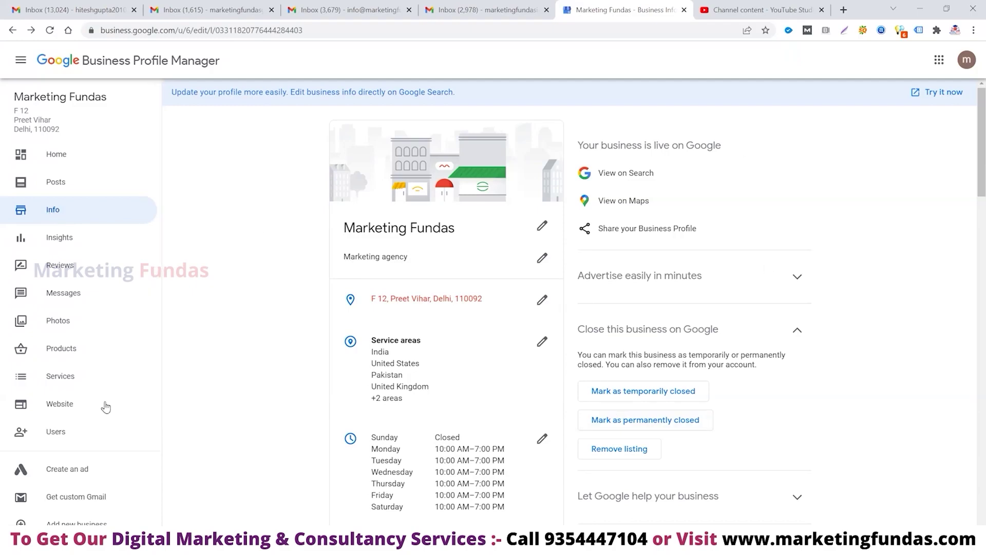
Edit the business name, keep 'Marketing Fundas', and apply it.
scroll(214, 279, "down", 1)
scroll(378, 253, "up", 1)
left_click(542, 229)
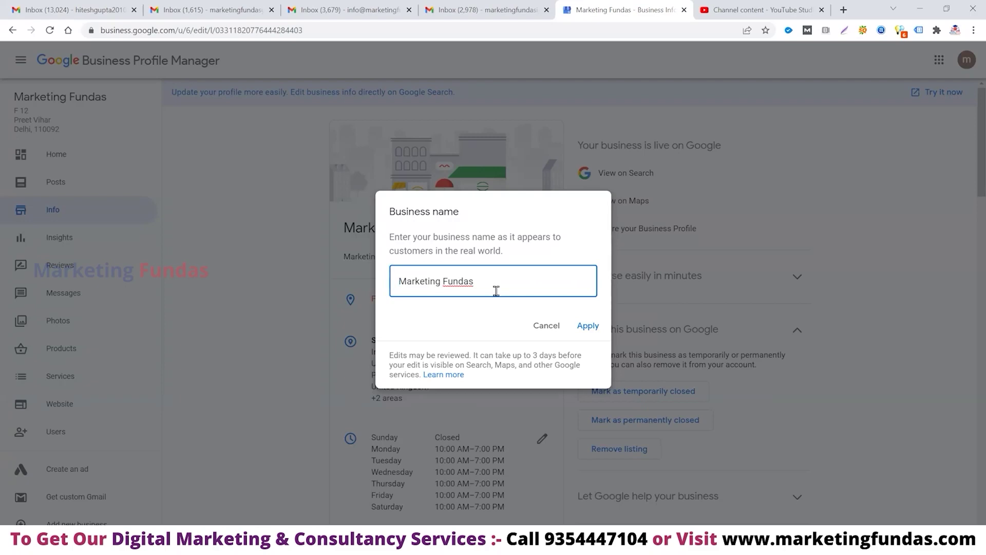
left_click(588, 326)
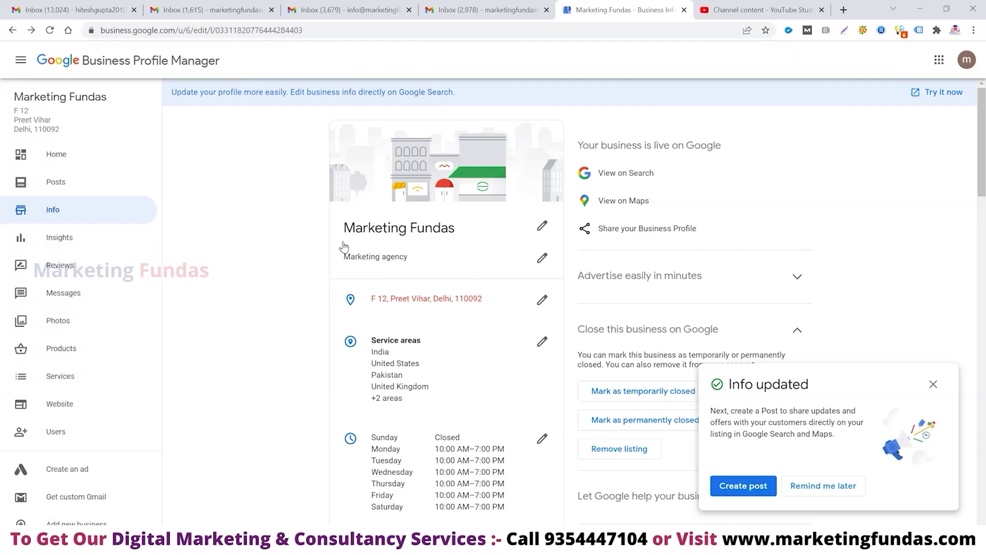
Dismiss the Info updated notice and cancel the category edit, keeping Marketing agency.
left_click(938, 384)
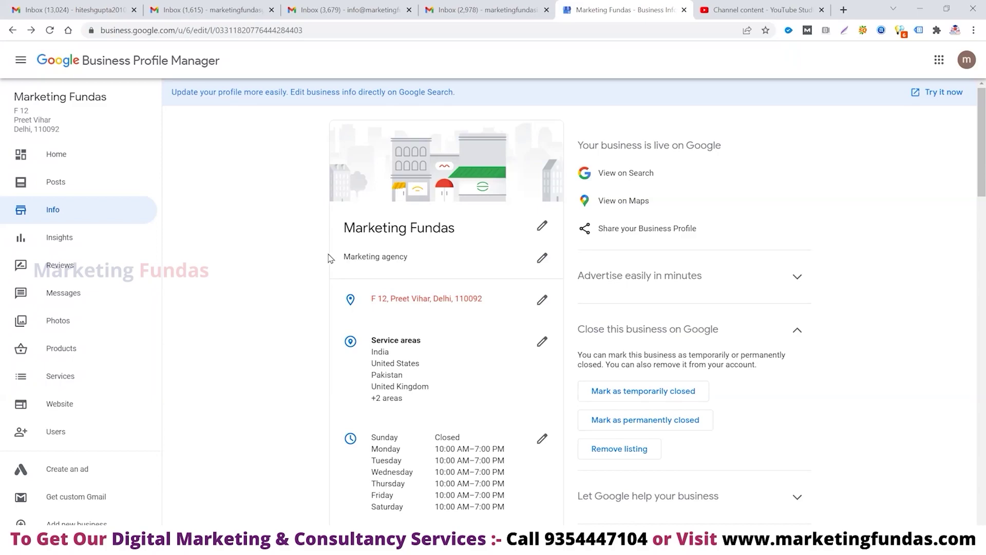
left_click(540, 258)
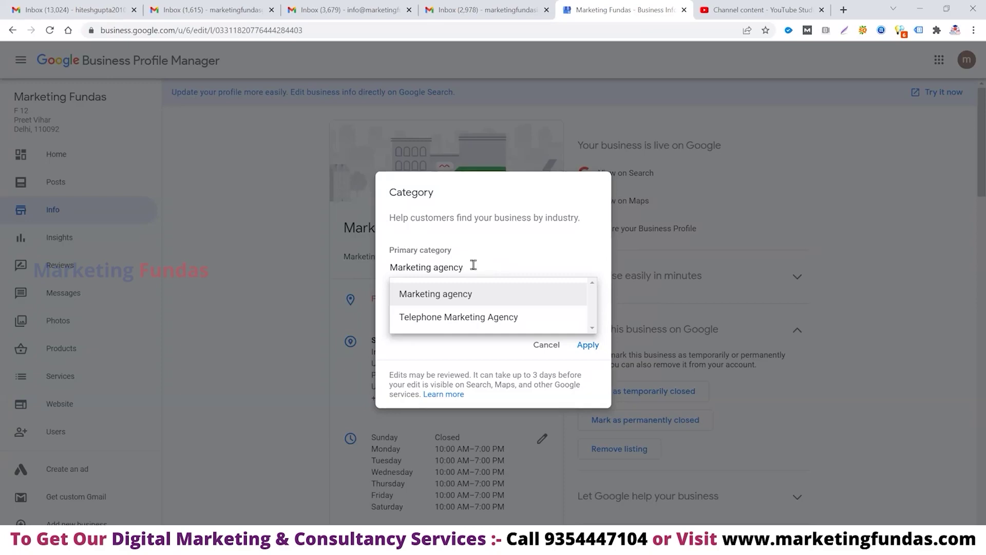
left_click(544, 345)
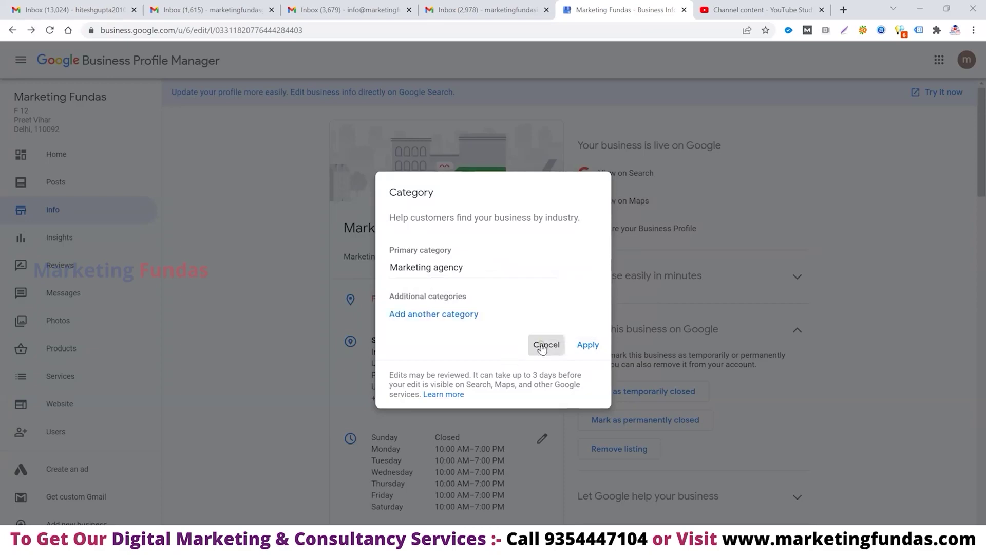
scroll(265, 304, "down", 1)
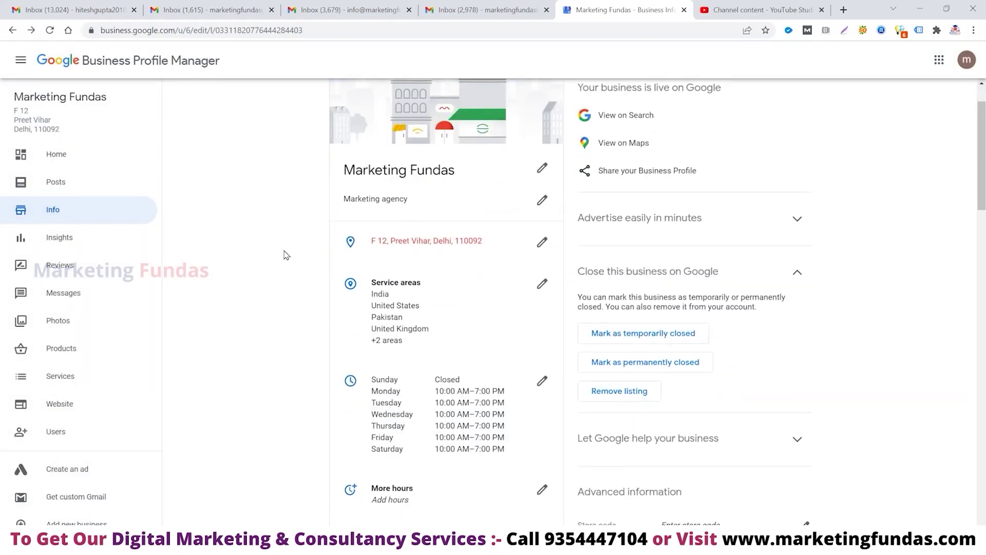
left_click(541, 243)
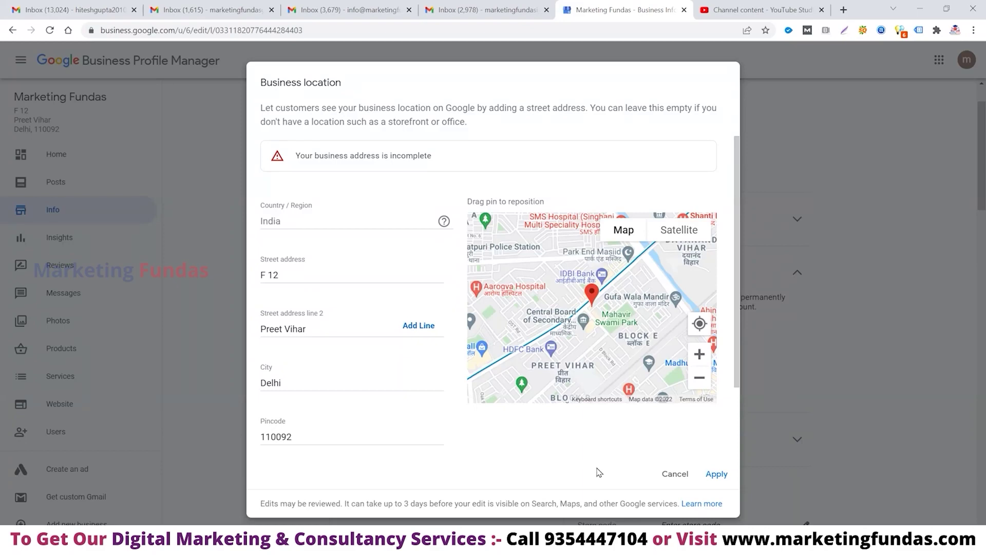
left_click(676, 475)
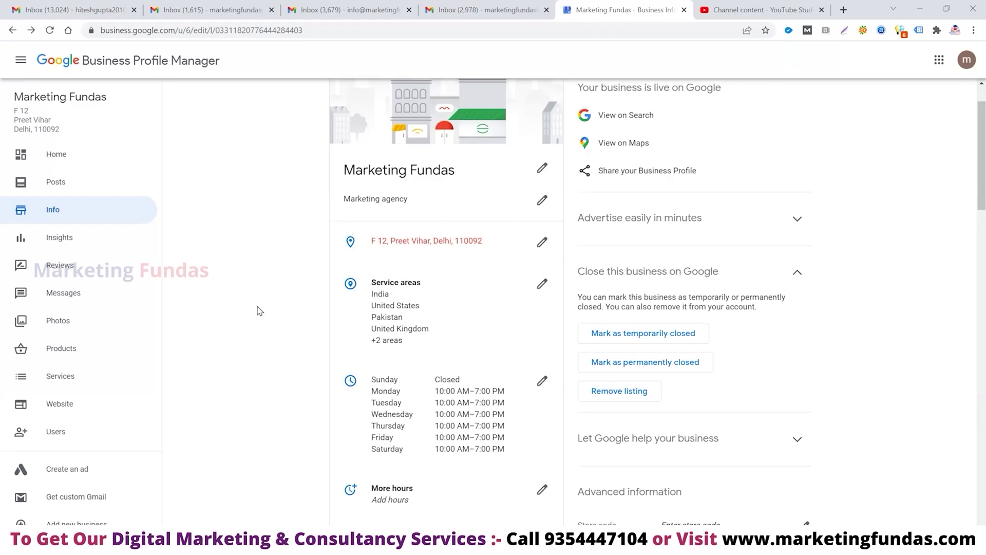
scroll(260, 310, "down", 1)
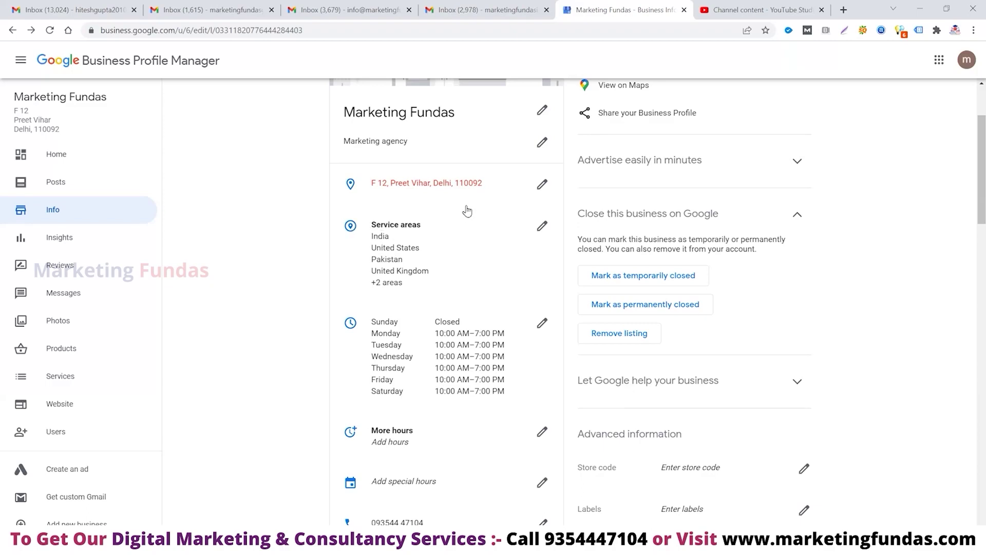
left_click(542, 185)
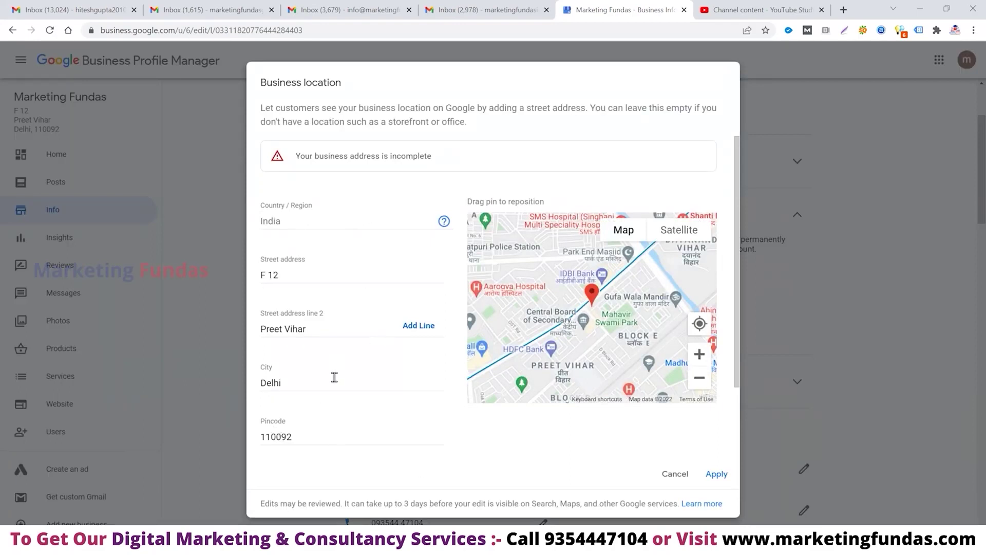
left_click(676, 475)
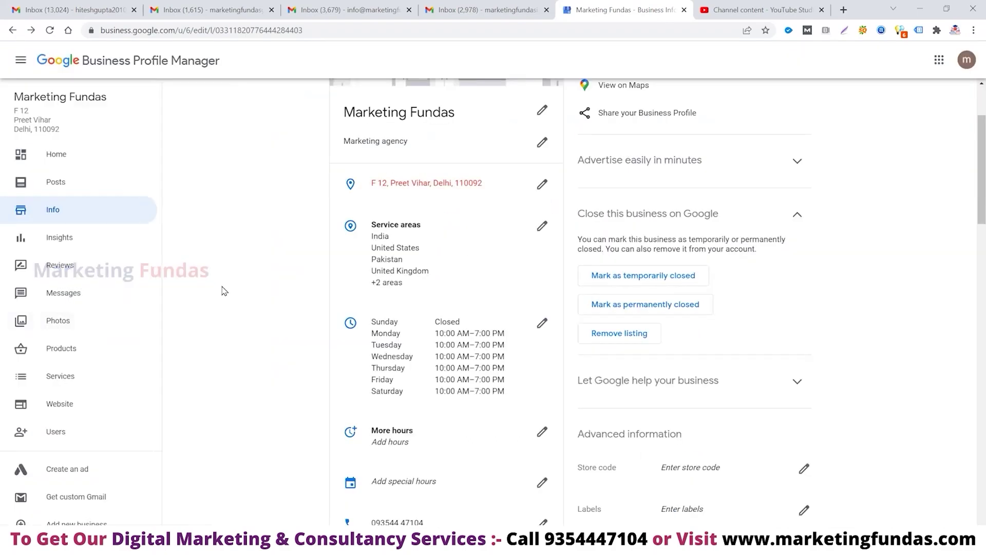
scroll(228, 288, "down", 1)
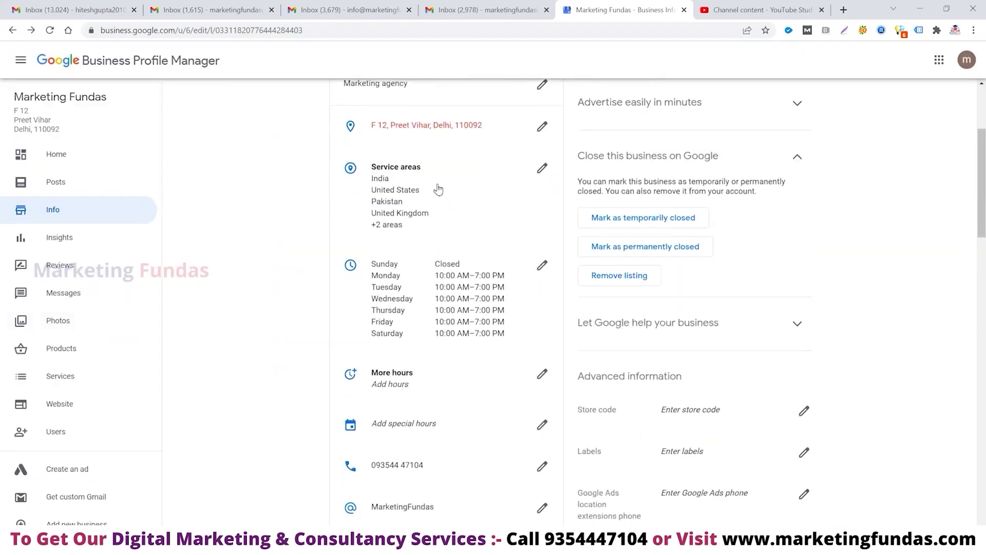
Add Preet Vihar, Delhi to the service areas and save, then open the hours editor.
left_click(542, 172)
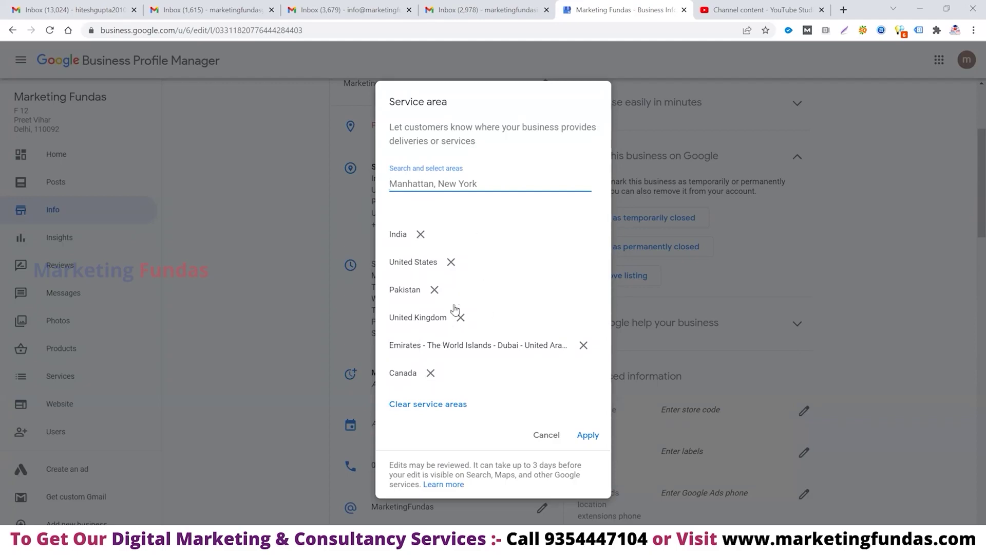
type("preet")
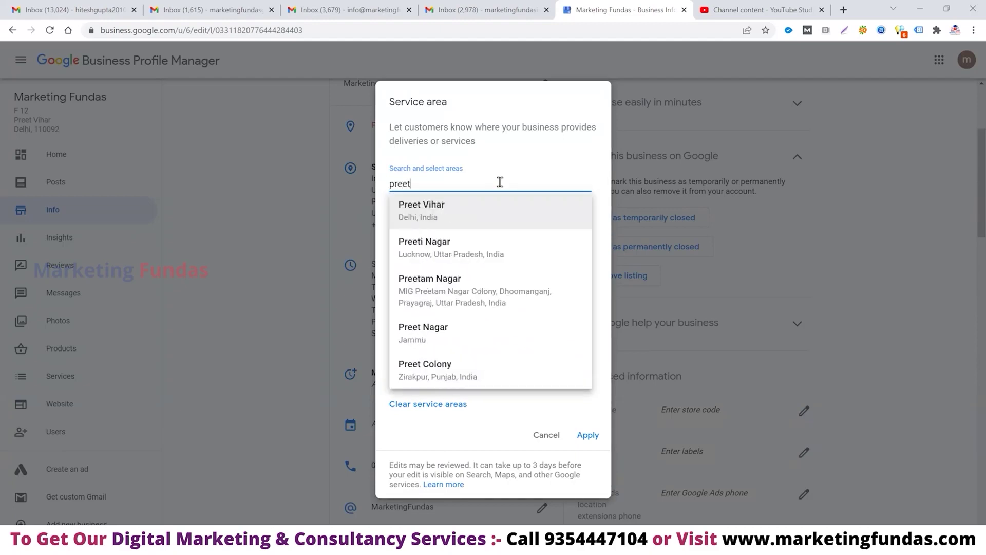
left_click(449, 208)
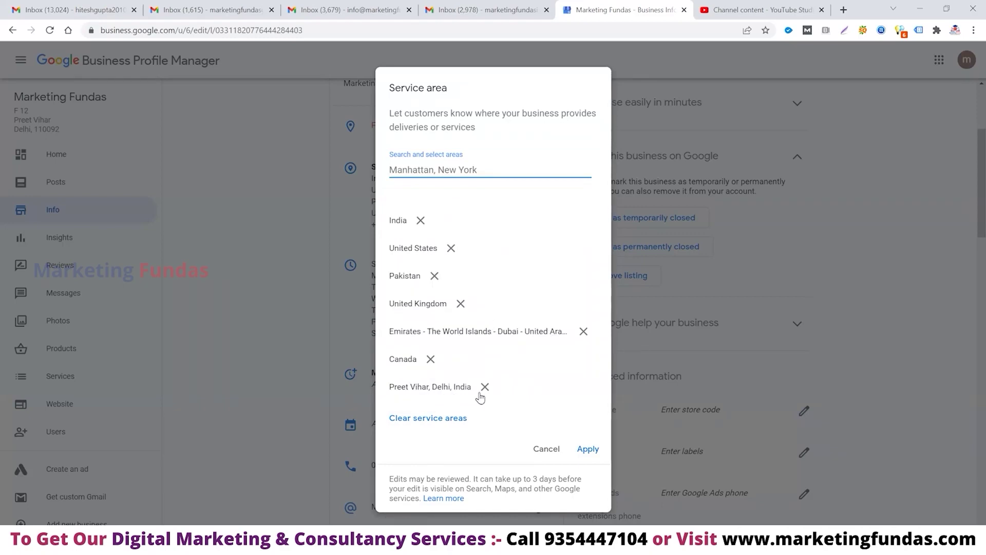
left_click(581, 456)
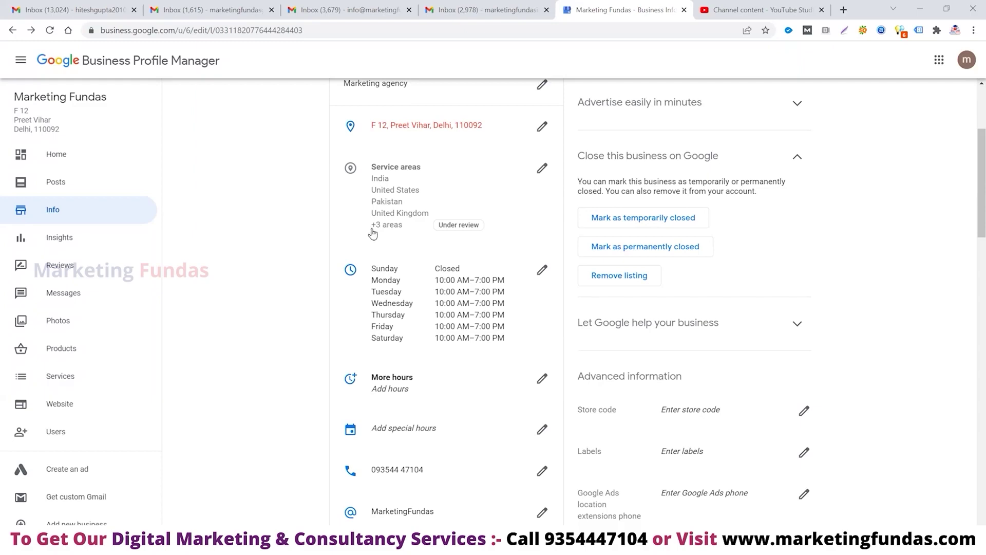
scroll(278, 282, "down", 2)
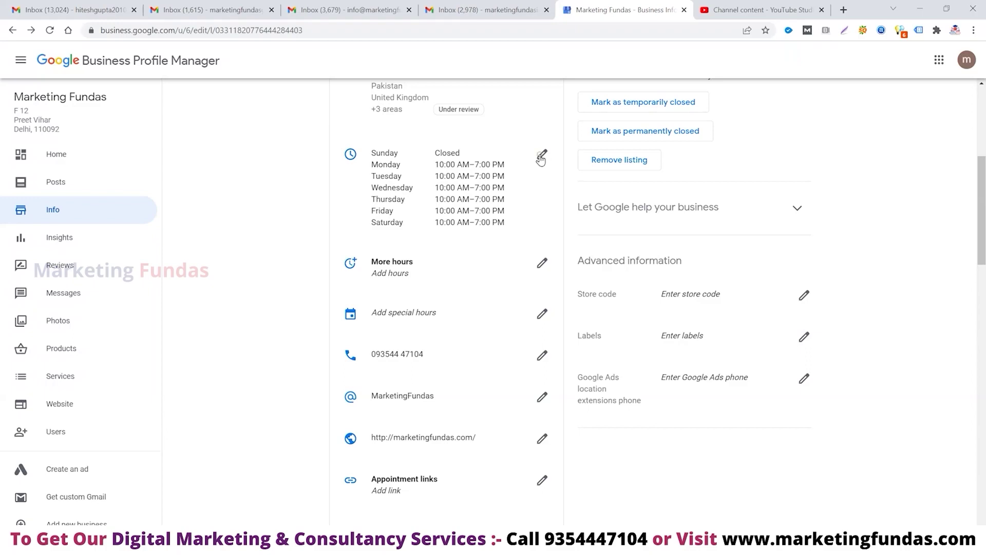
left_click(542, 156)
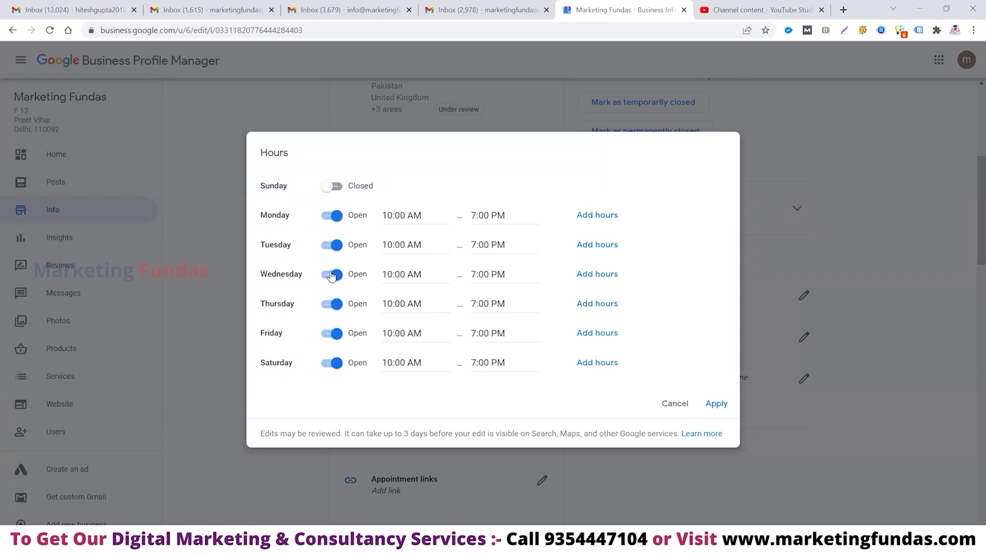
left_click(332, 218)
left_click(333, 217)
left_click(419, 245)
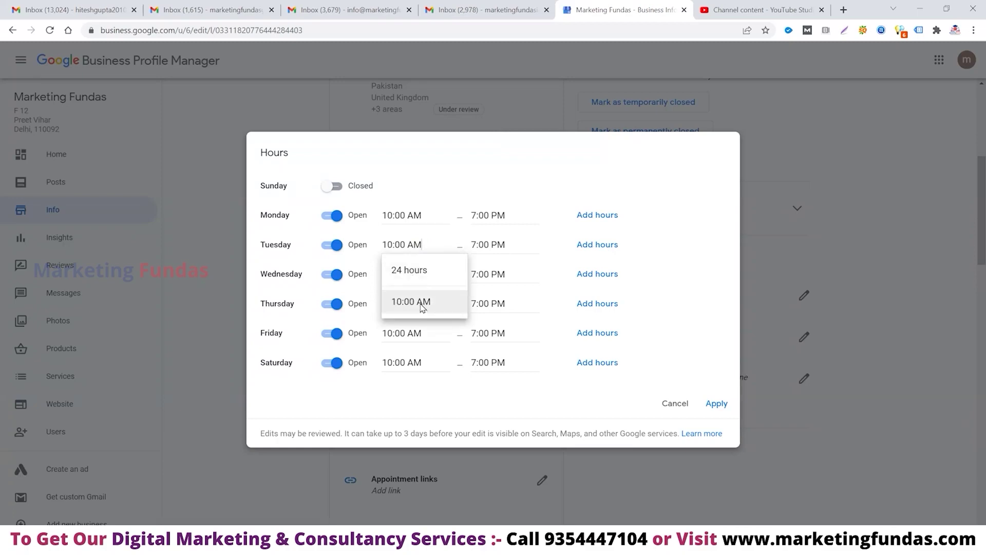
left_click(663, 265)
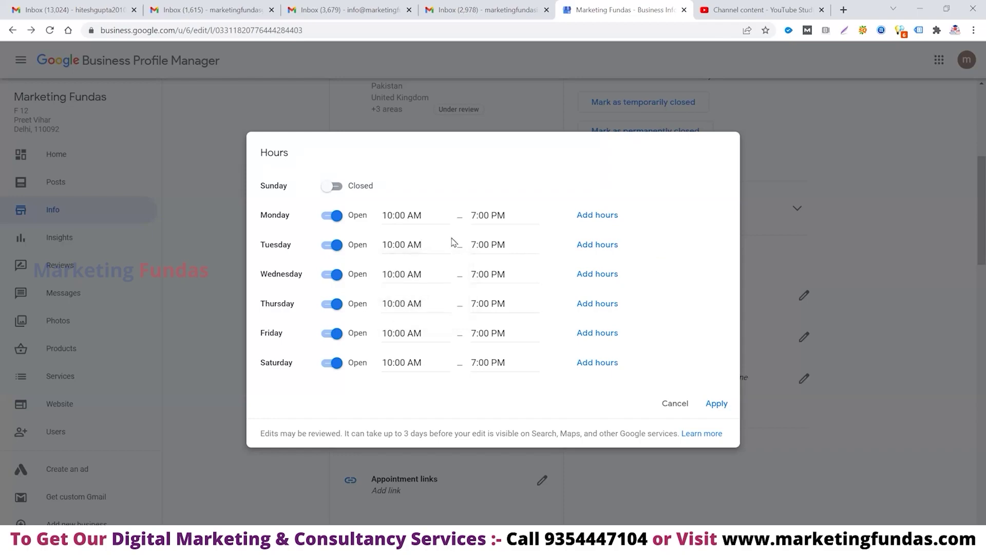
left_click(394, 216)
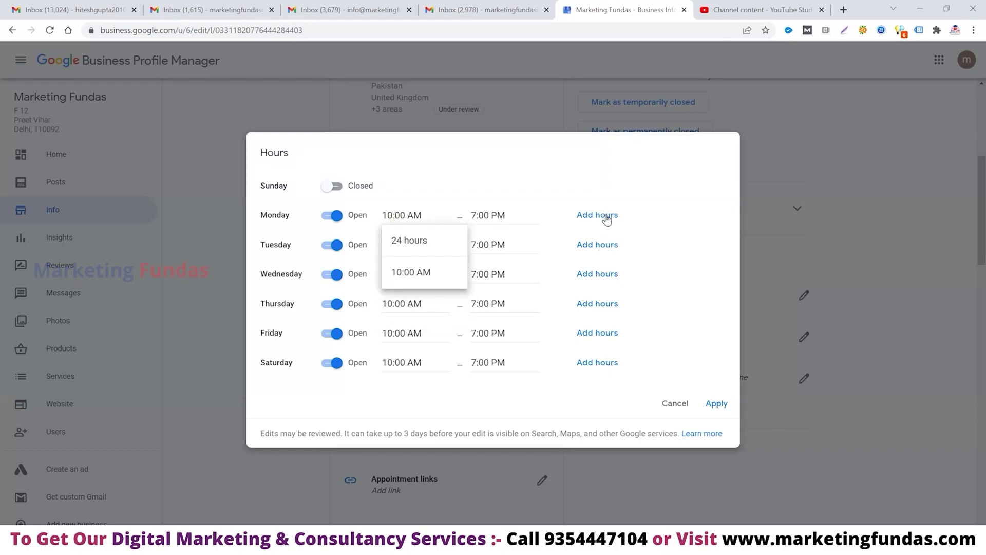
left_click(706, 186)
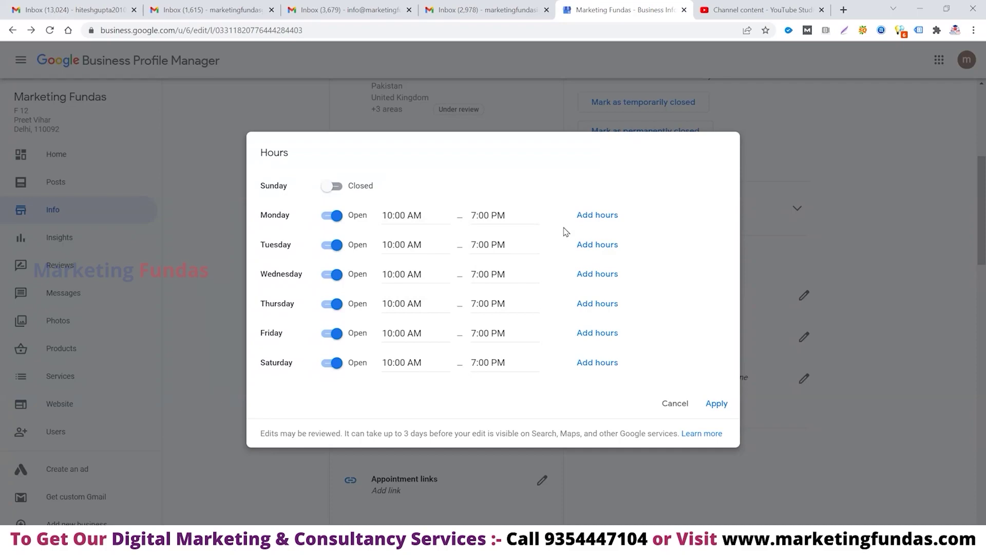
Cancel the hours edit, review the More hours categories, and close them without adding any.
left_click(673, 404)
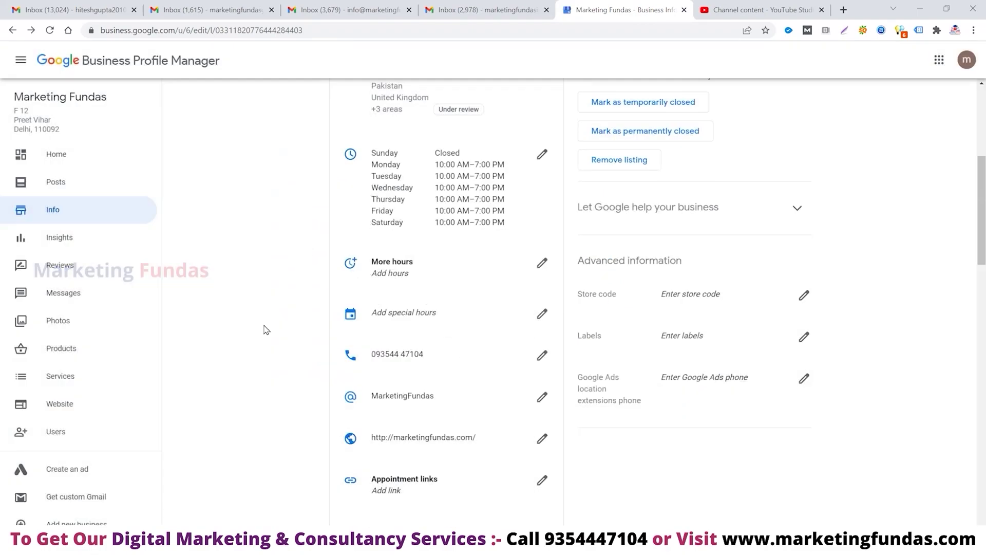
scroll(265, 329, "up", 2)
scroll(266, 330, "down", 2)
scroll(265, 329, "down", 1)
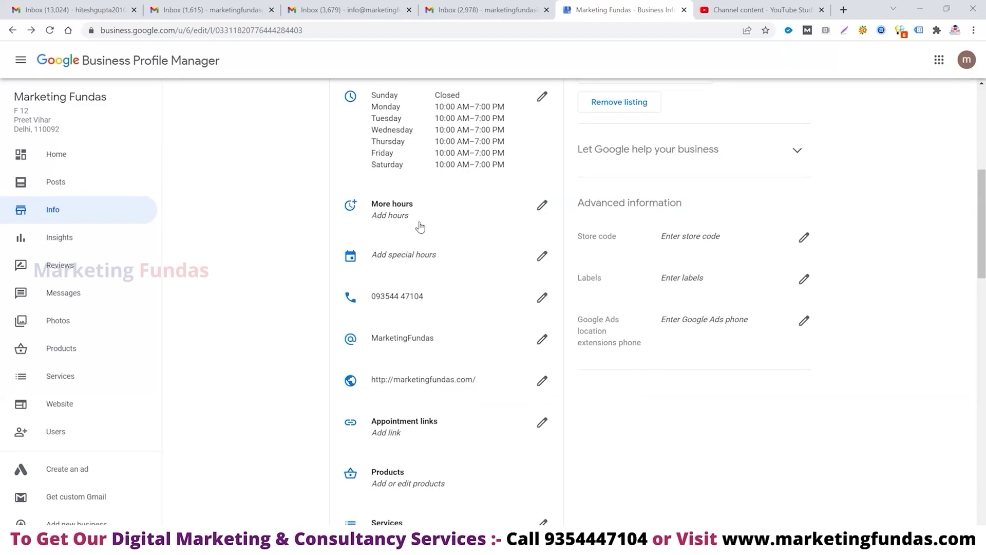
left_click(540, 209)
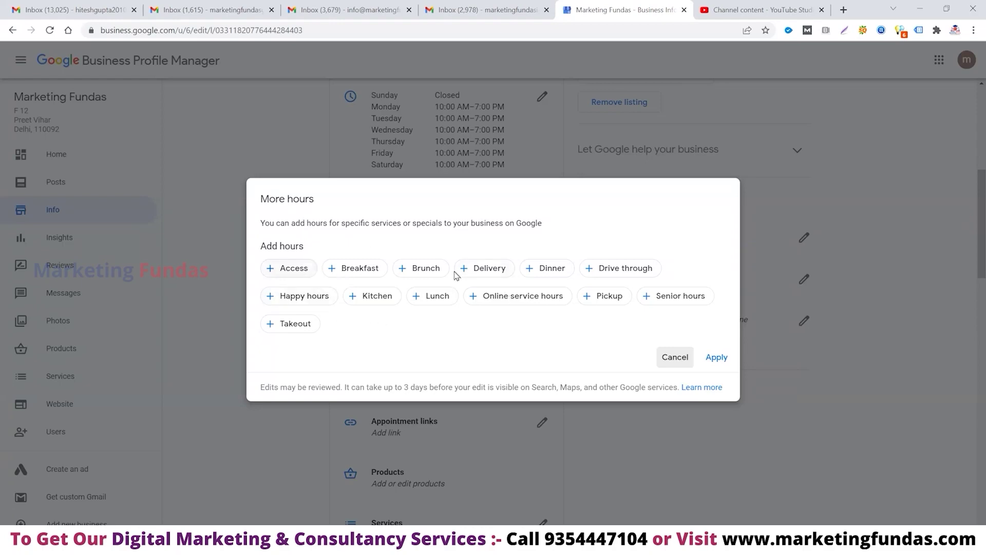
left_click(670, 358)
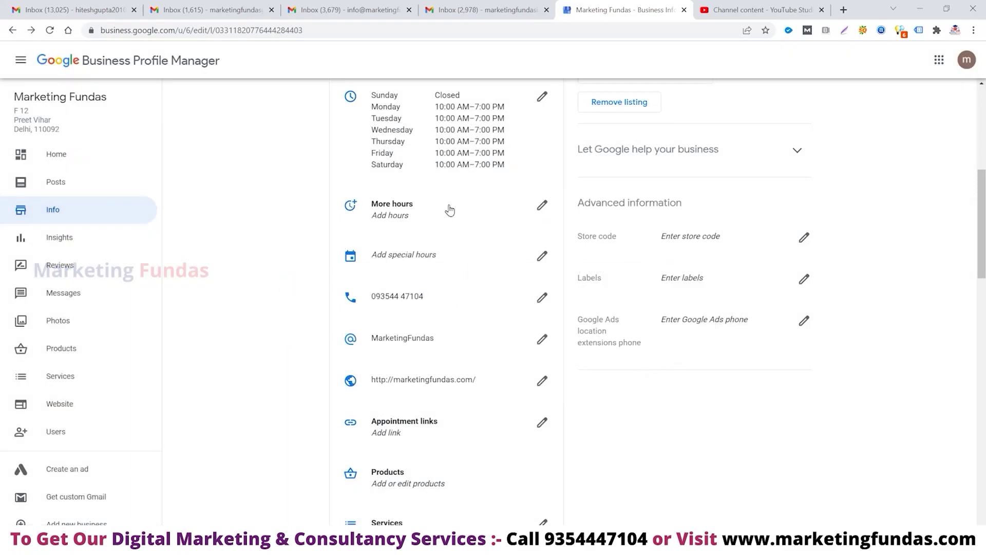
left_click(542, 256)
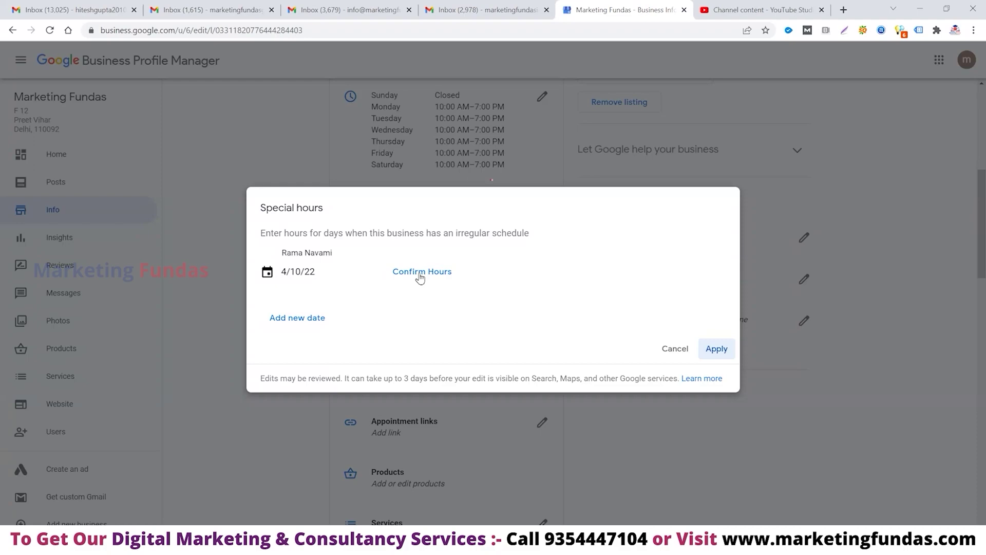
left_click(675, 349)
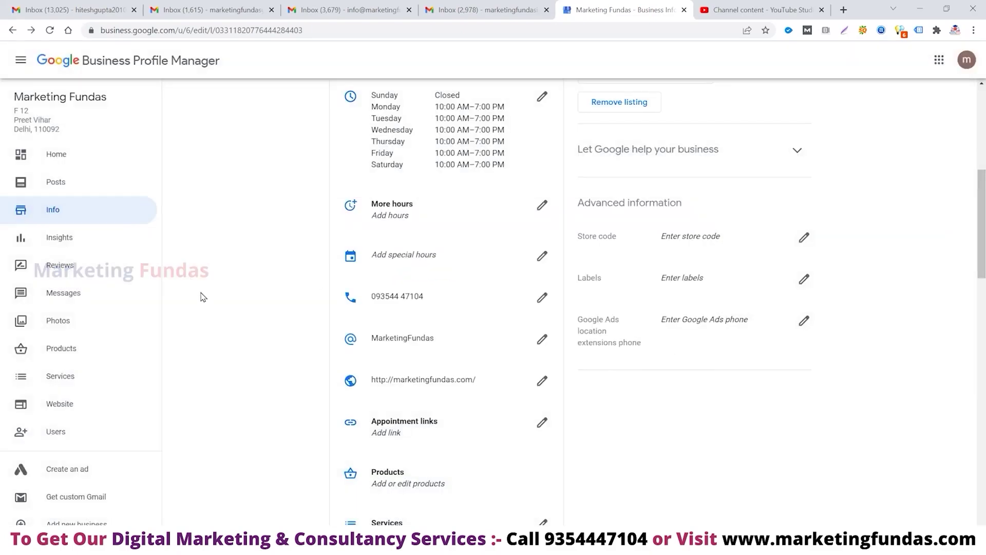
scroll(465, 243, "down", 1)
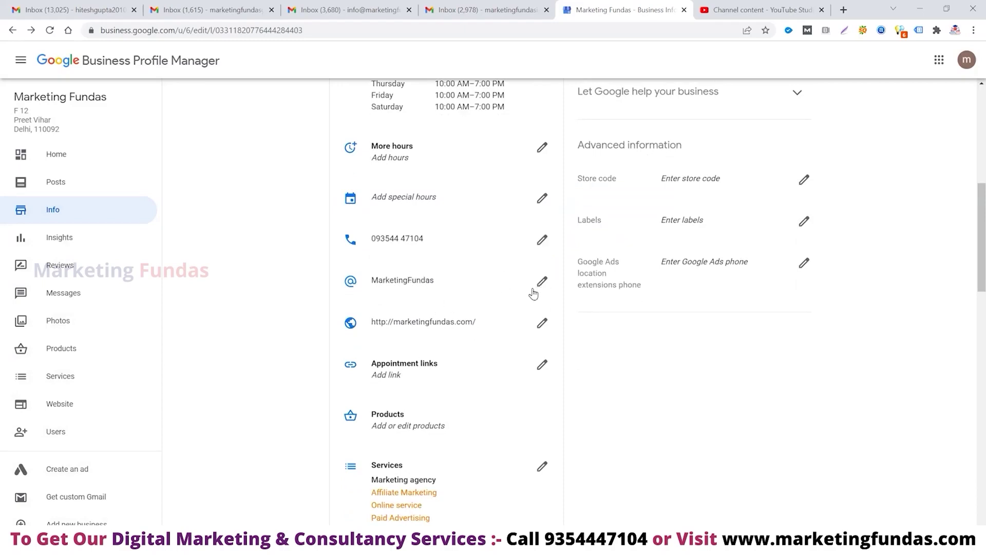
scroll(394, 313, "down", 1)
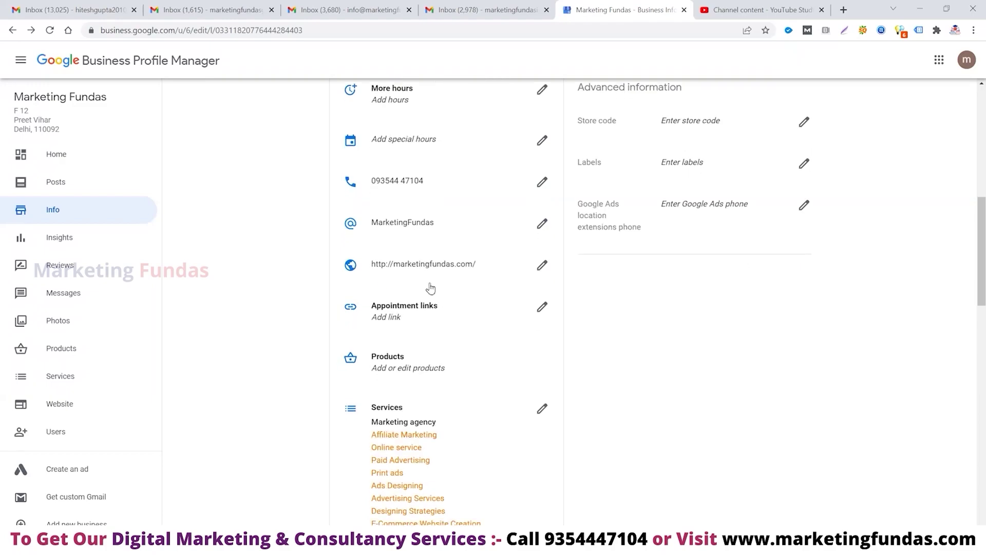
scroll(402, 334, "down", 1)
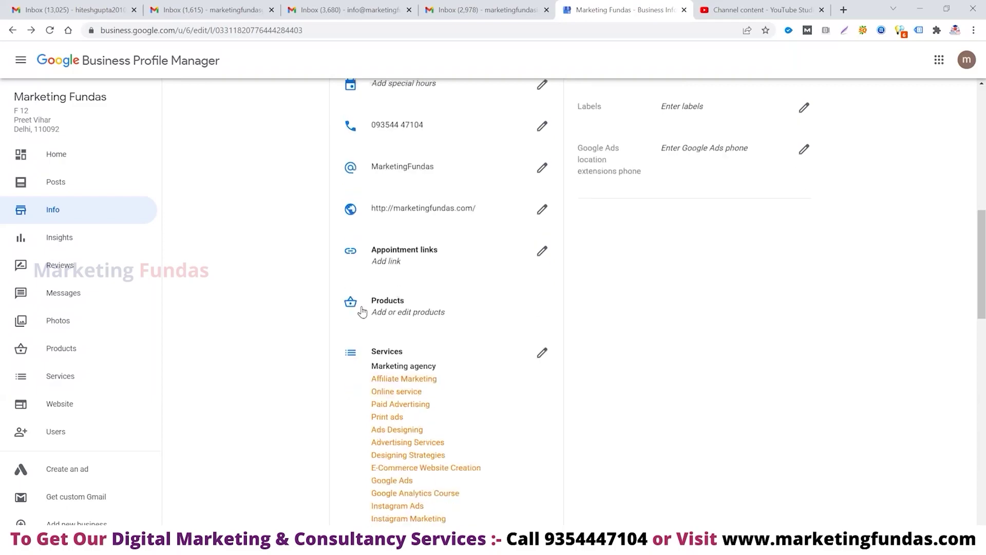
scroll(351, 264, "up", 1)
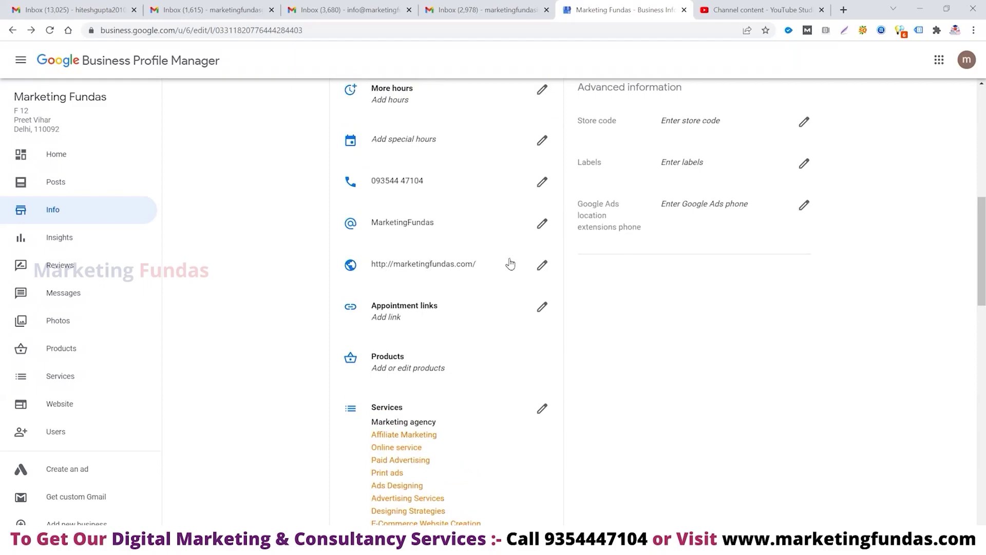
scroll(456, 314, "down", 1)
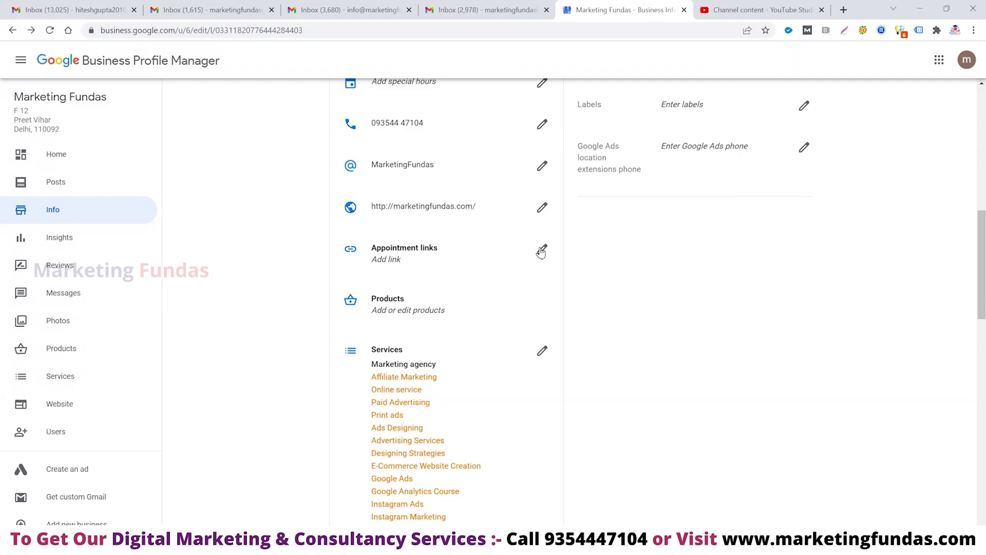
left_click(541, 252)
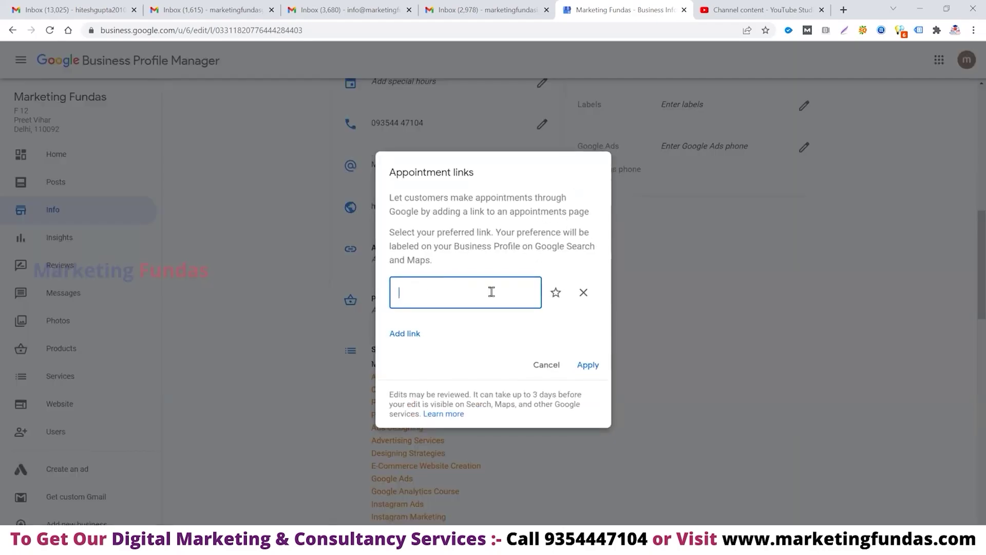
left_click(584, 296)
left_click(557, 344)
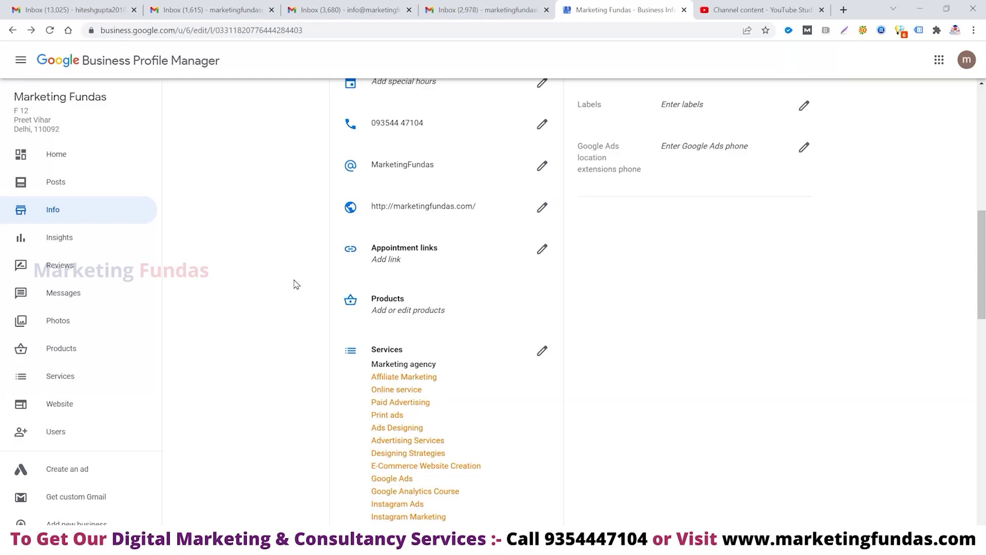
scroll(296, 284, "down", 1)
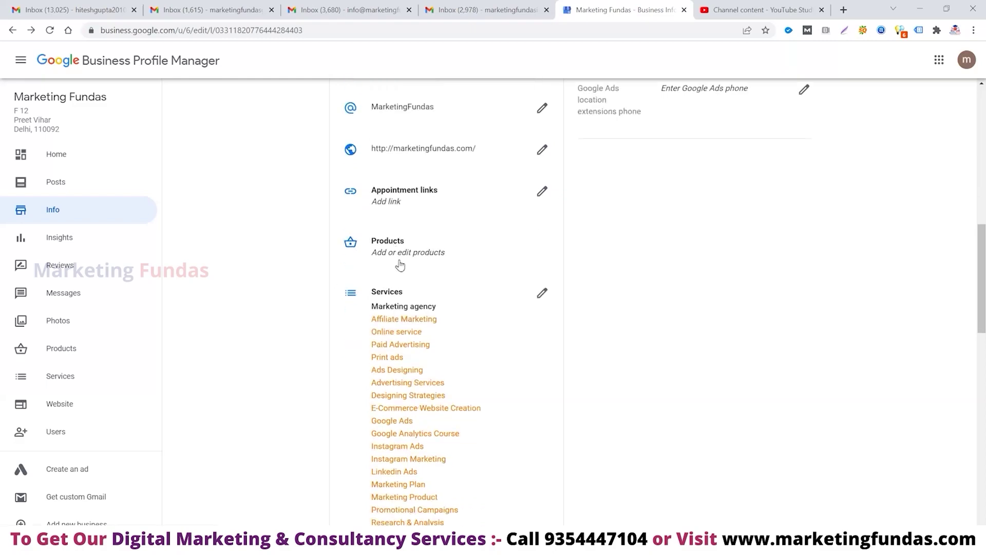
left_click(396, 256)
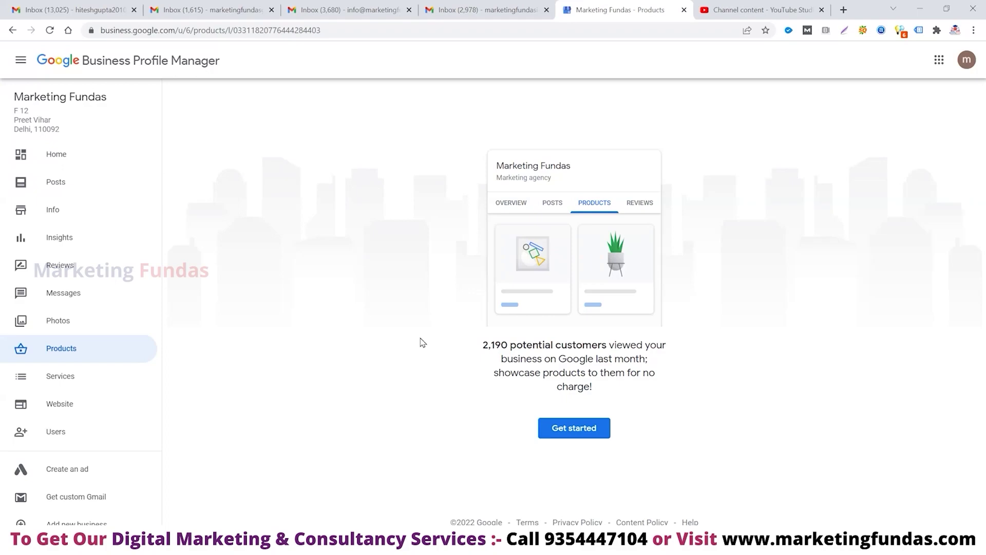
left_click(53, 215)
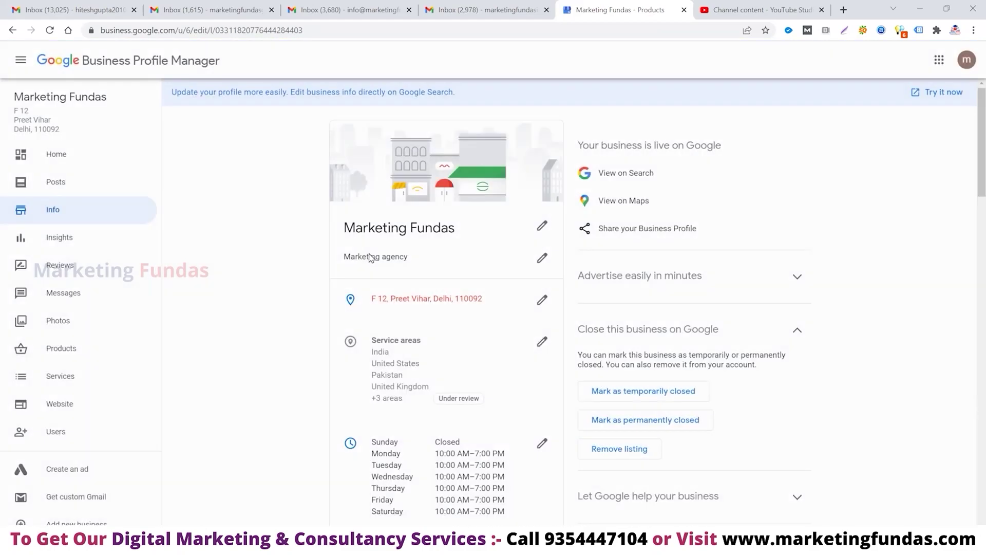
scroll(296, 300, "down", 7)
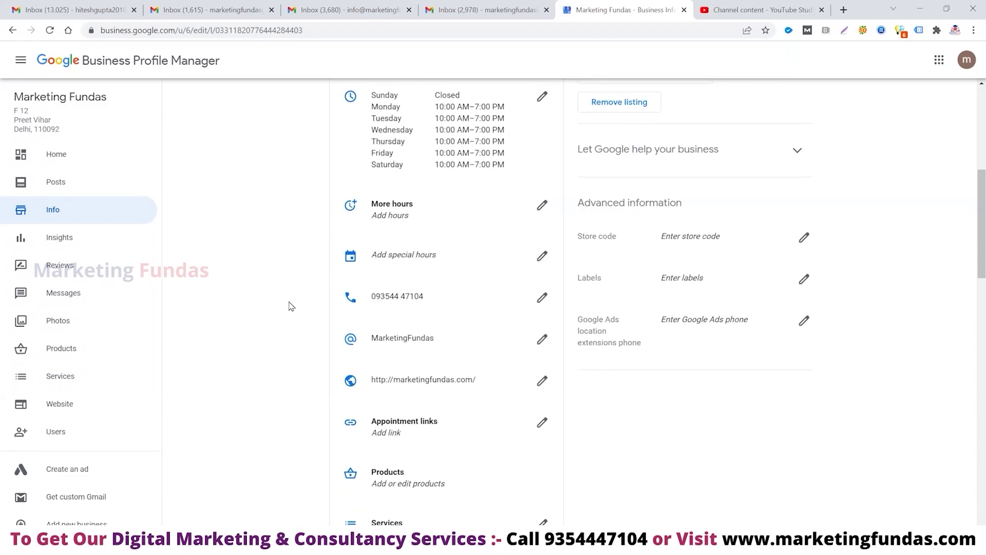
scroll(292, 306, "down", 1)
scroll(291, 306, "down", 1)
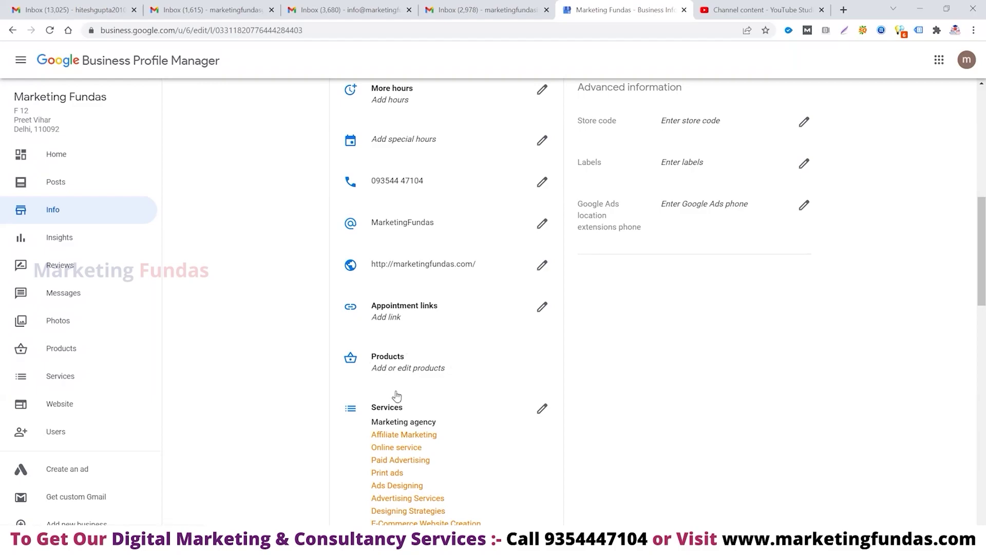
scroll(286, 393, "down", 2)
scroll(286, 393, "down", 2)
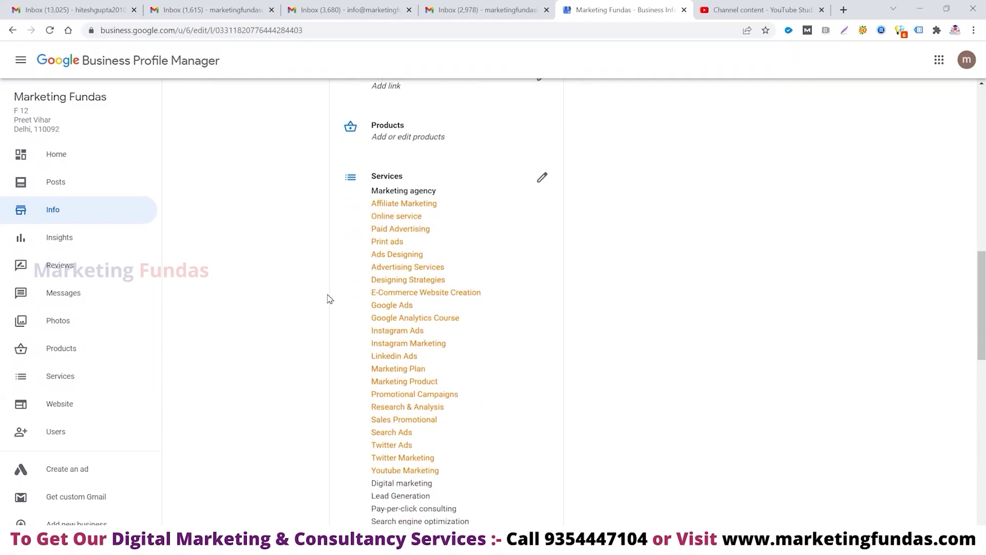
left_click(547, 183)
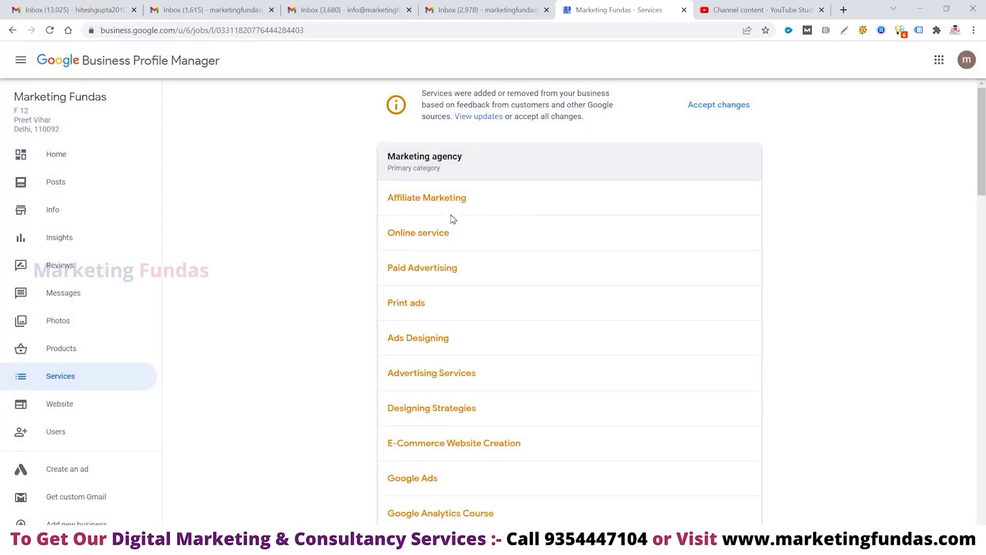
scroll(452, 219, "down", 2)
scroll(453, 219, "down", 8)
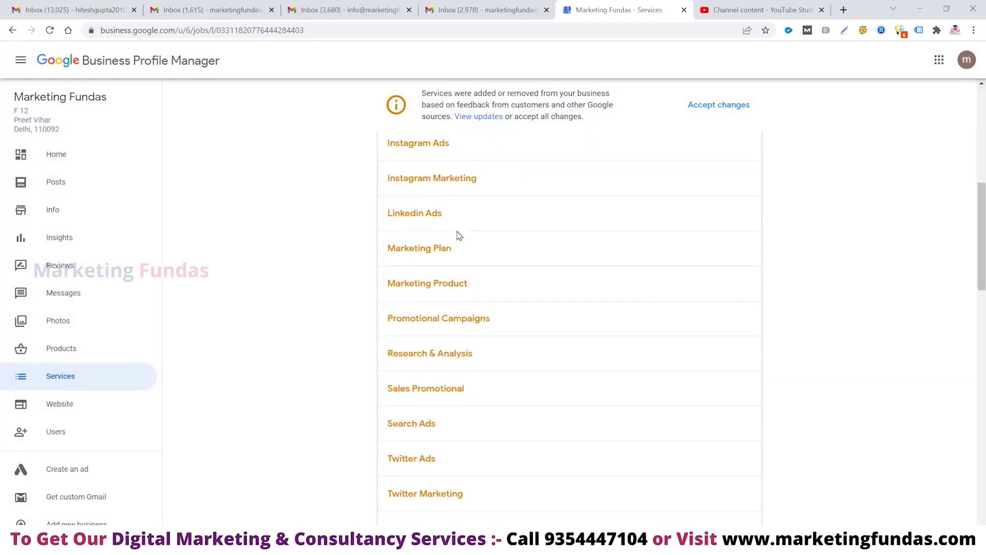
scroll(459, 221, "down", 2)
scroll(476, 295, "up", 6)
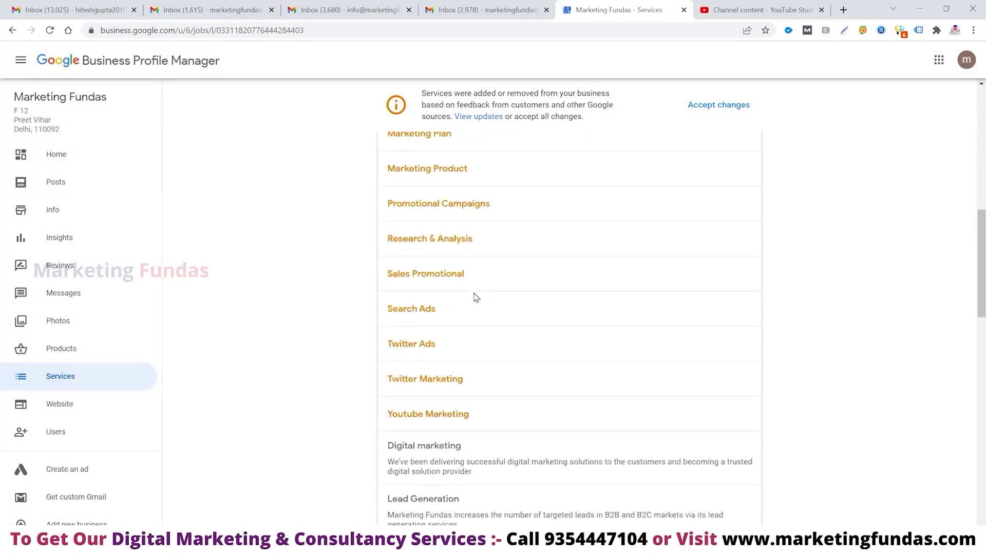
scroll(476, 297, "up", 3)
scroll(476, 296, "up", 3)
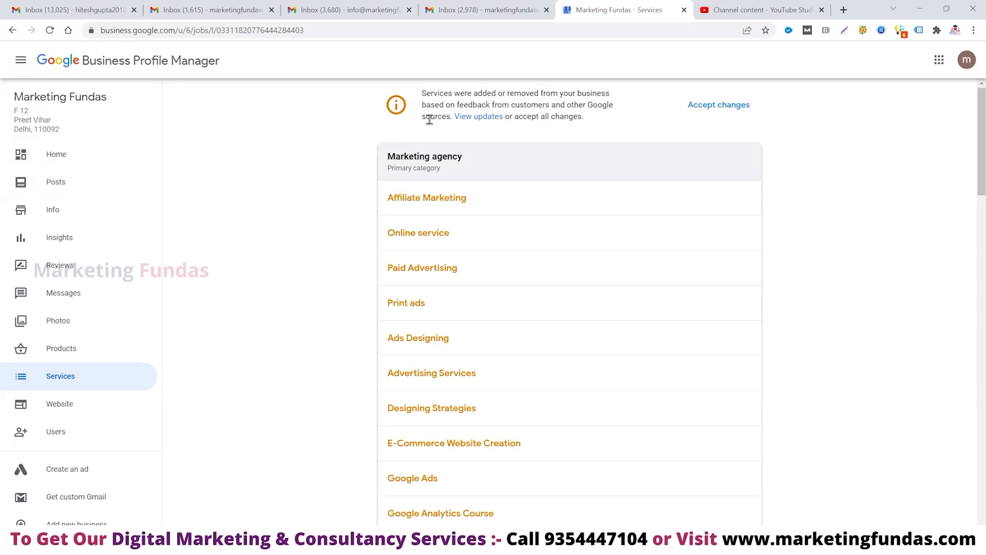
scroll(473, 226, "down", 3)
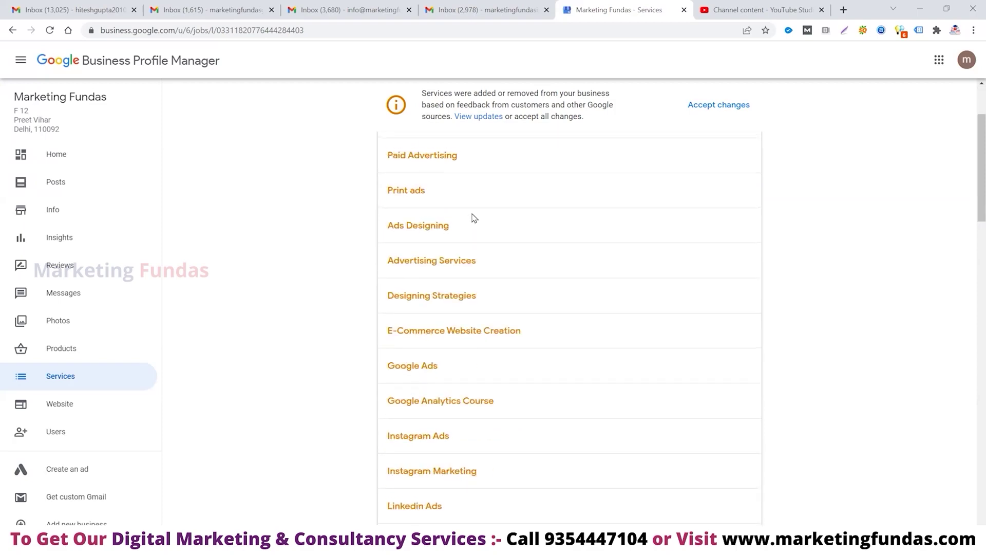
scroll(475, 227, "down", 7)
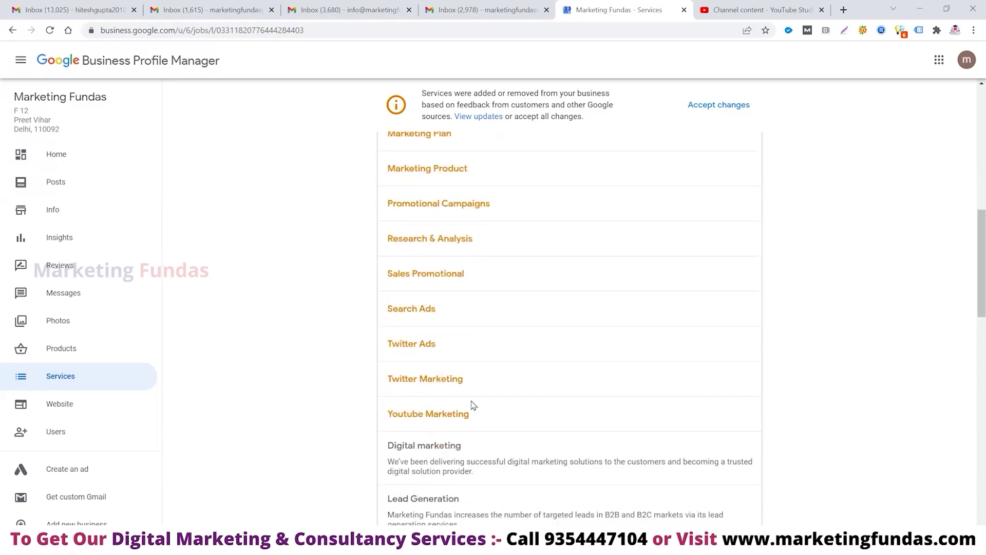
scroll(473, 405, "down", 4)
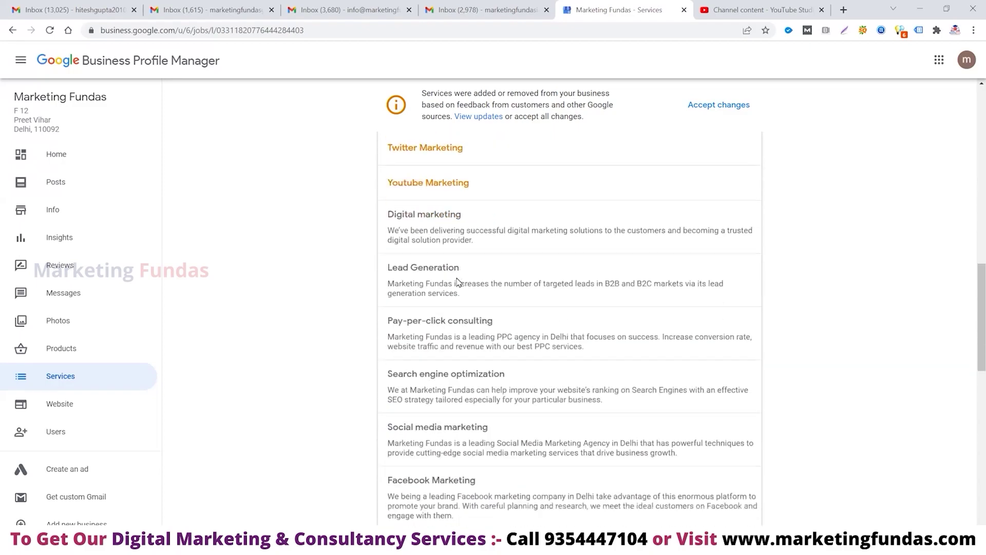
scroll(450, 439, "up", 9)
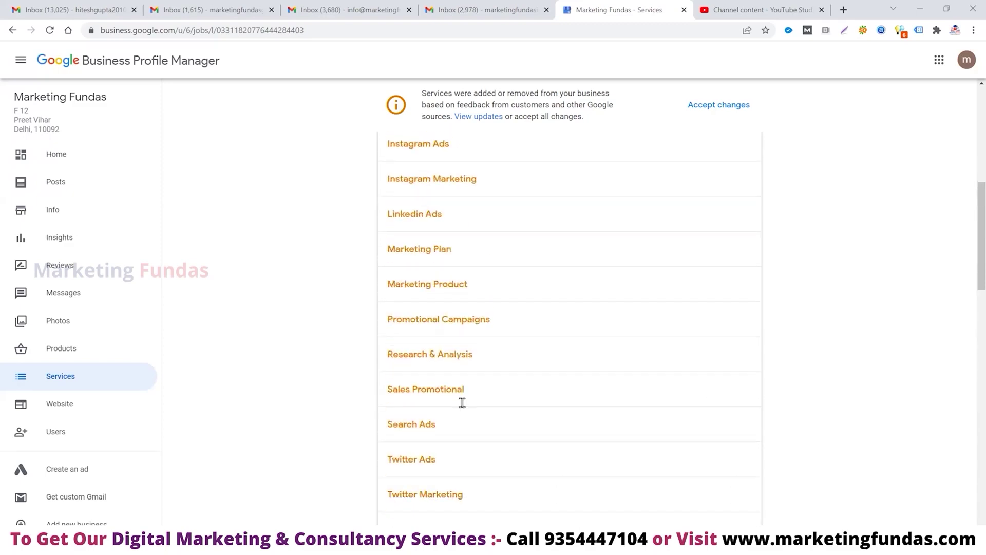
scroll(446, 236, "up", 1)
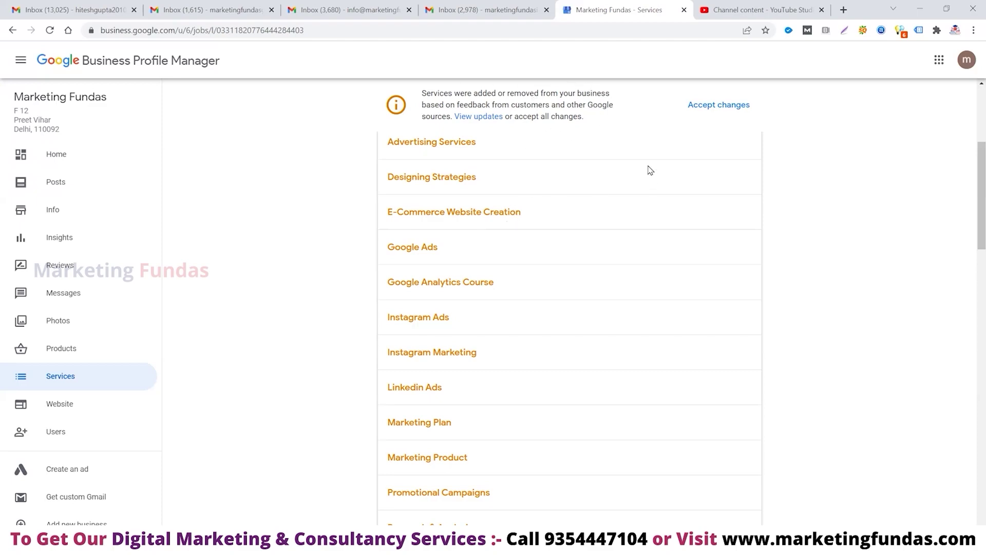
Accept Google's suggested changes to the business's services.
left_click(710, 107)
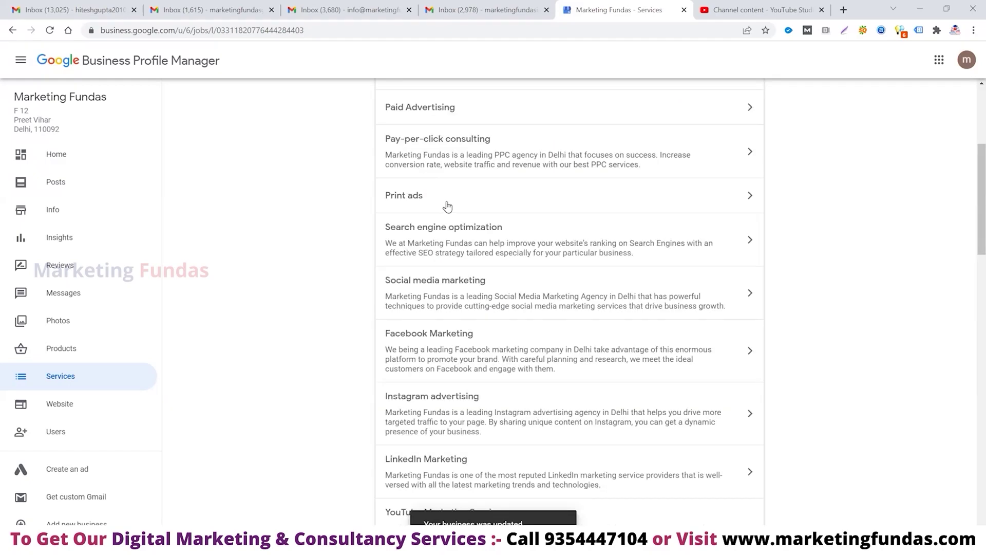
scroll(444, 205, "up", 4)
scroll(462, 226, "down", 10)
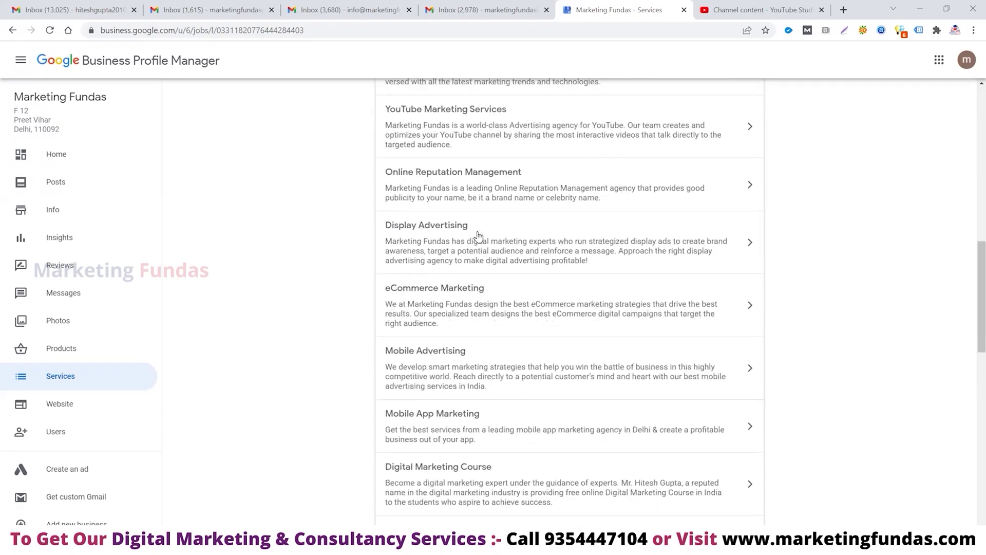
scroll(481, 234, "down", 15)
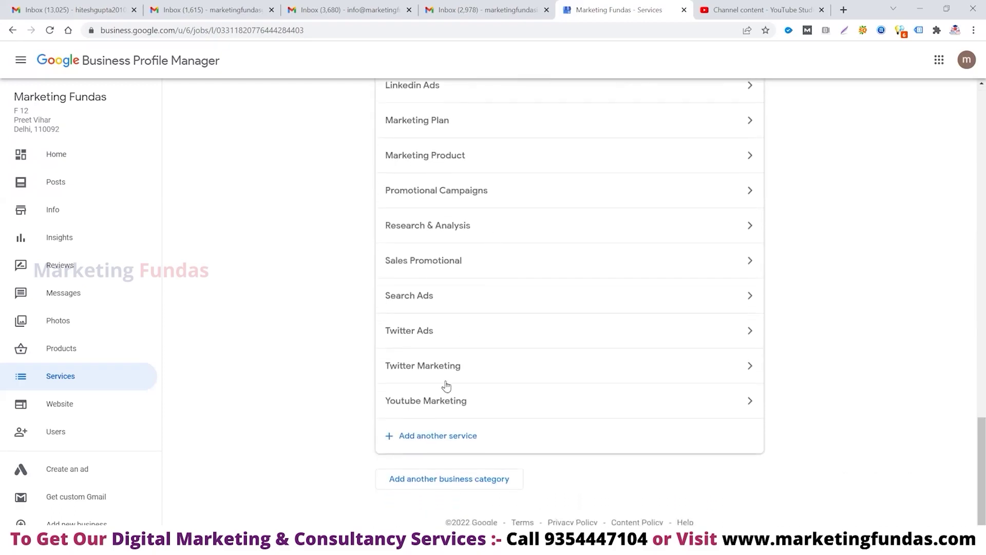
Add Branding as another offered service and save, bringing the total to 38.
left_click(403, 435)
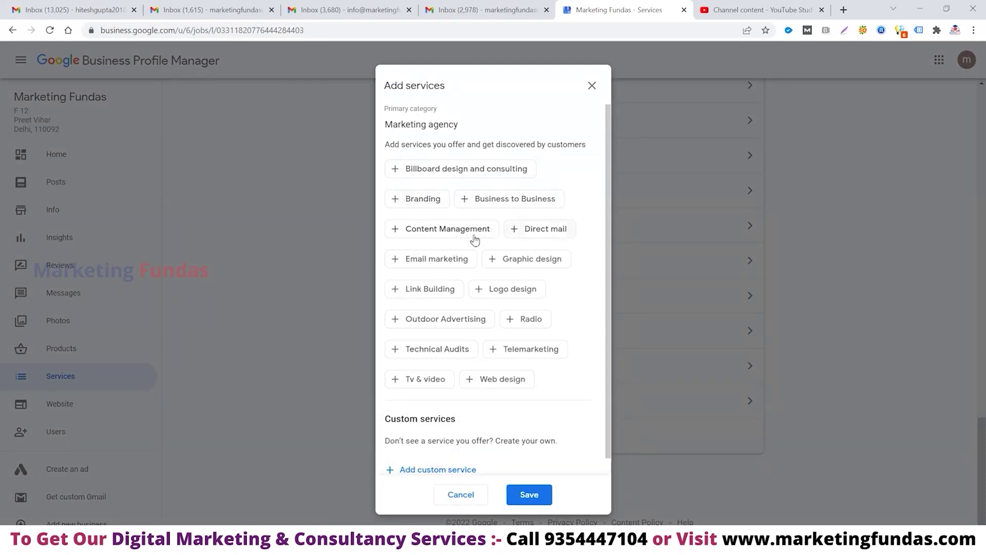
left_click(431, 199)
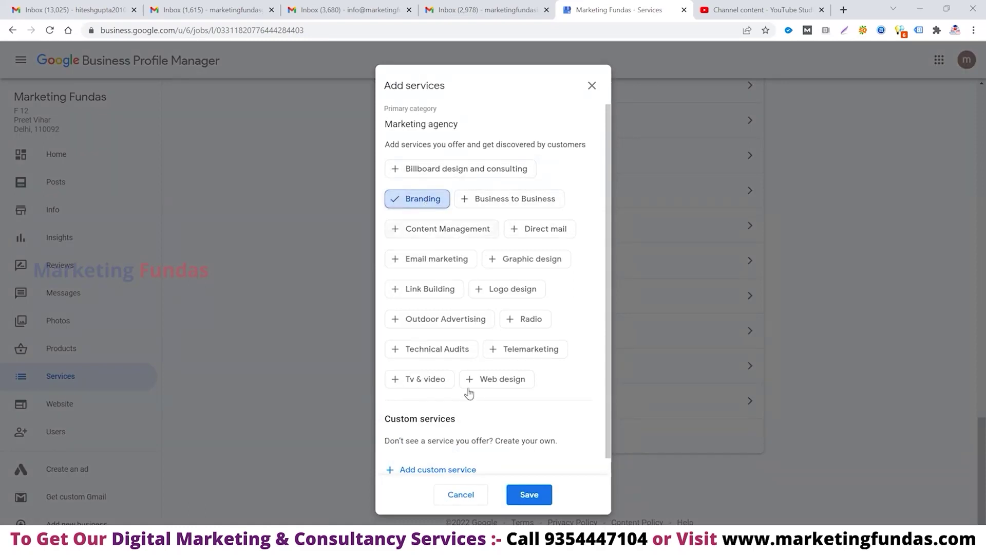
left_click(529, 494)
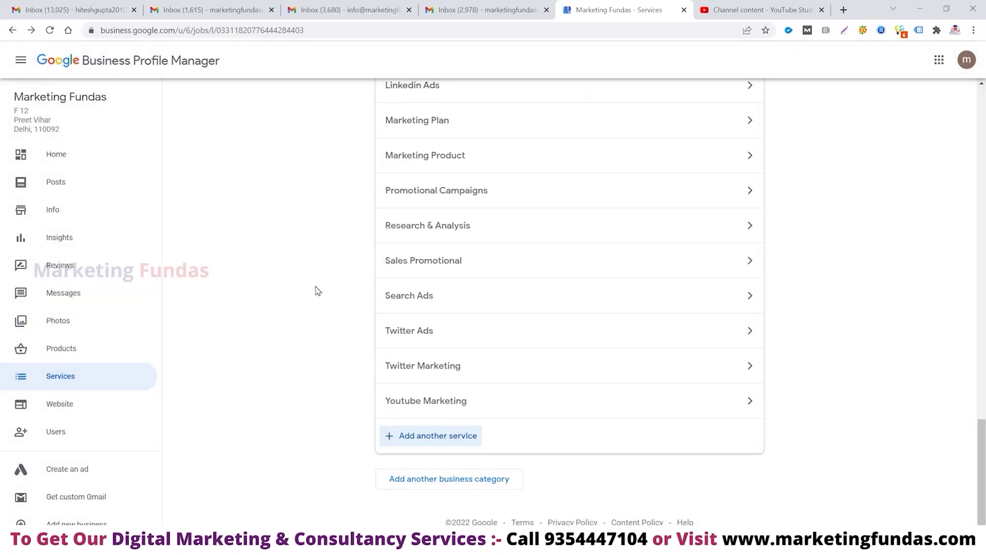
Go to the Info page and review the services list, now including Branding, down to the attributes.
left_click(57, 209)
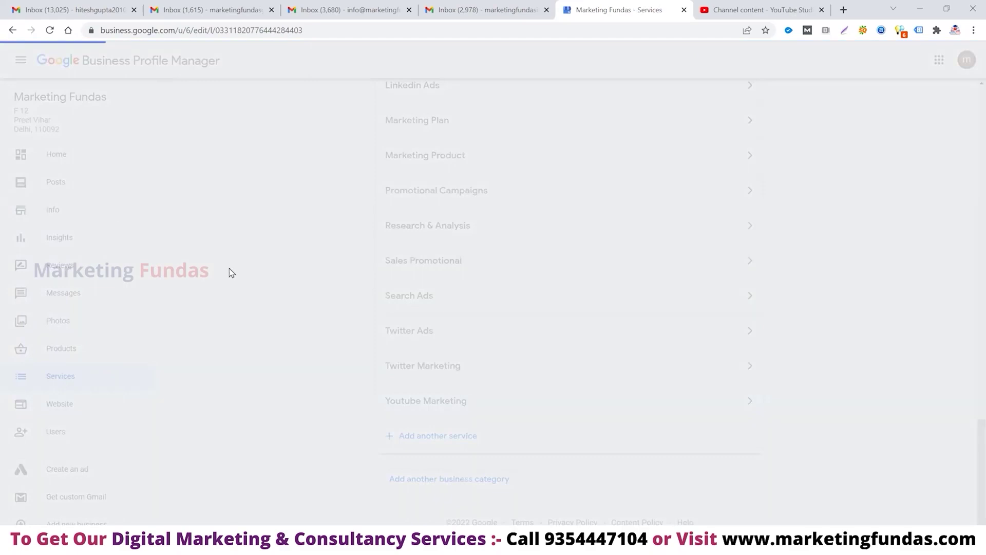
scroll(234, 274, "down", 15)
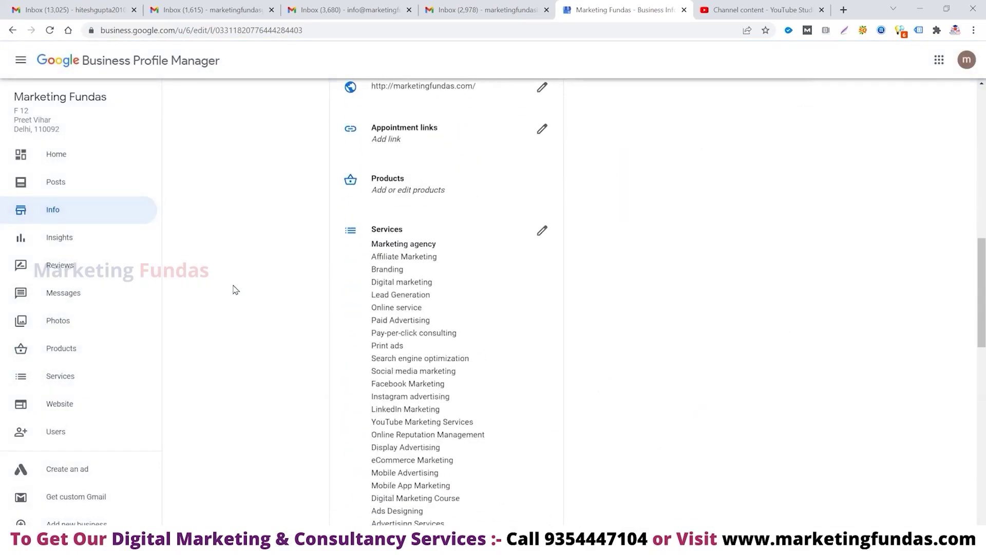
scroll(236, 291, "down", 3)
scroll(234, 287, "up", 8)
scroll(275, 307, "down", 3)
scroll(299, 362, "down", 2)
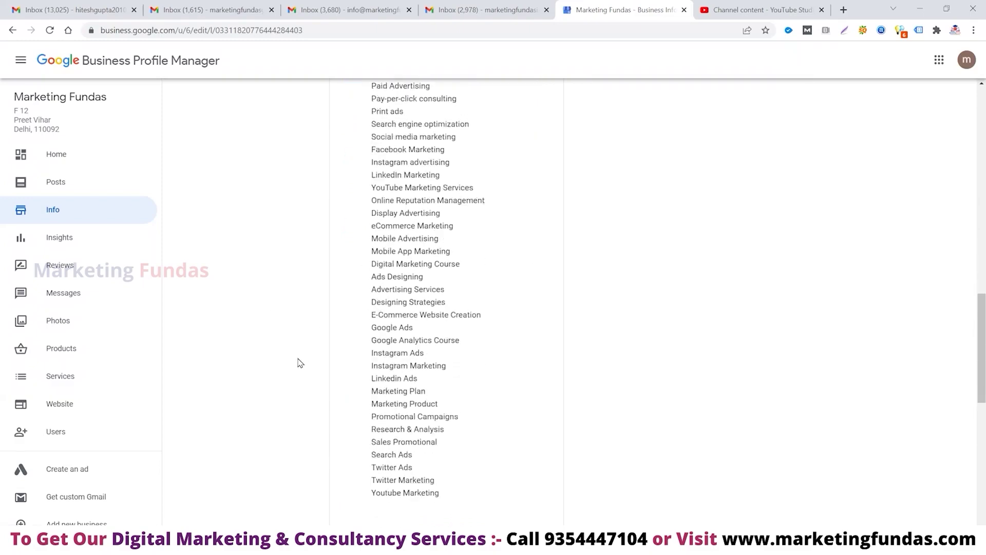
scroll(299, 362, "down", 4)
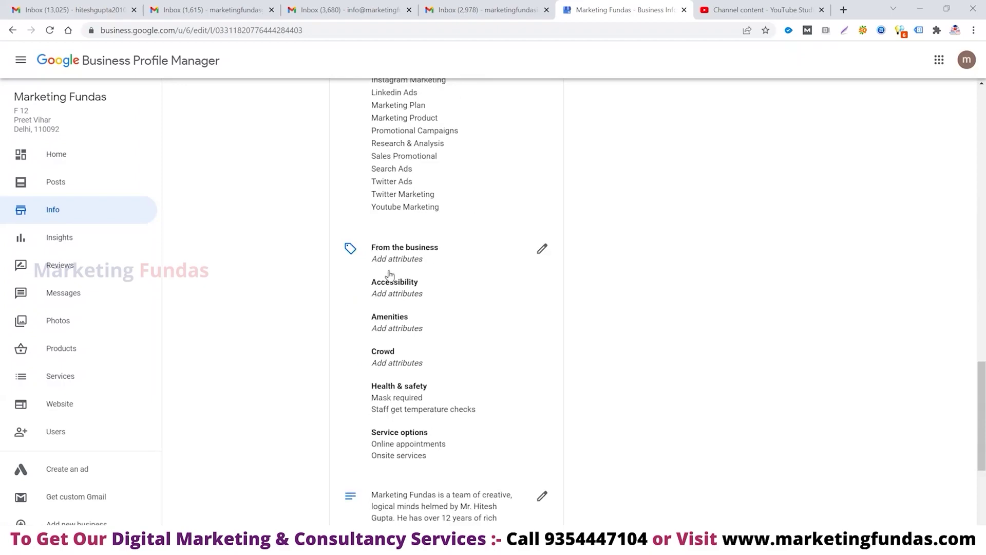
left_click(541, 251)
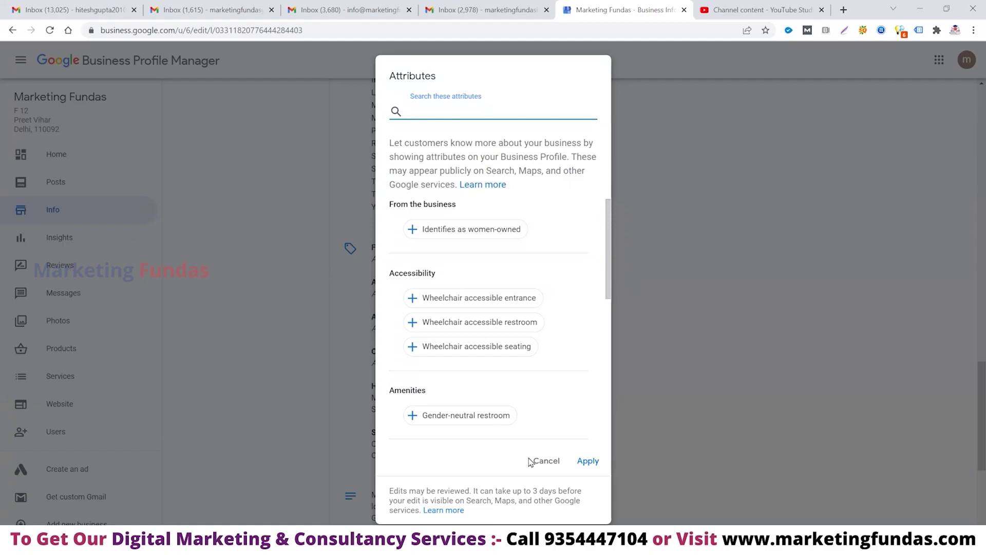
left_click(547, 462)
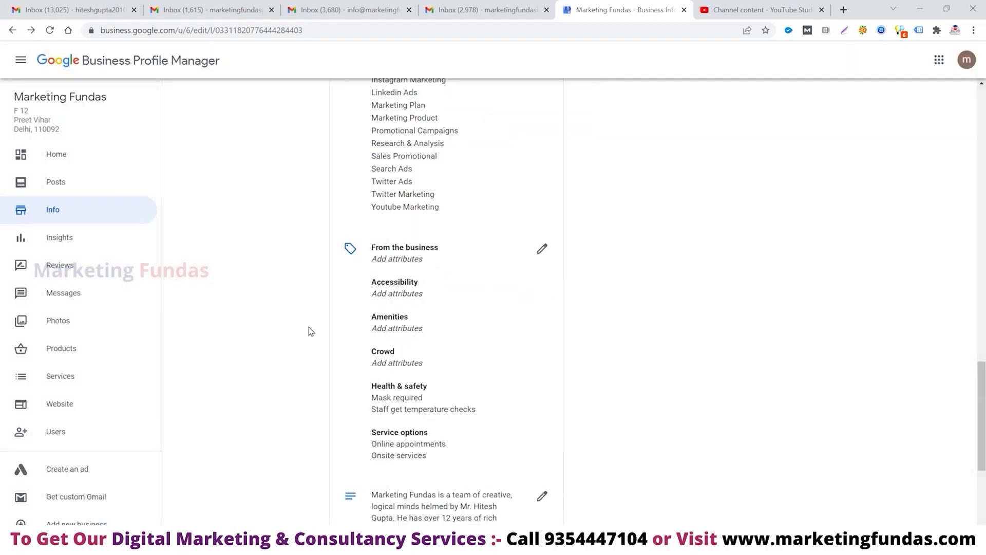
scroll(347, 324, "down", 1)
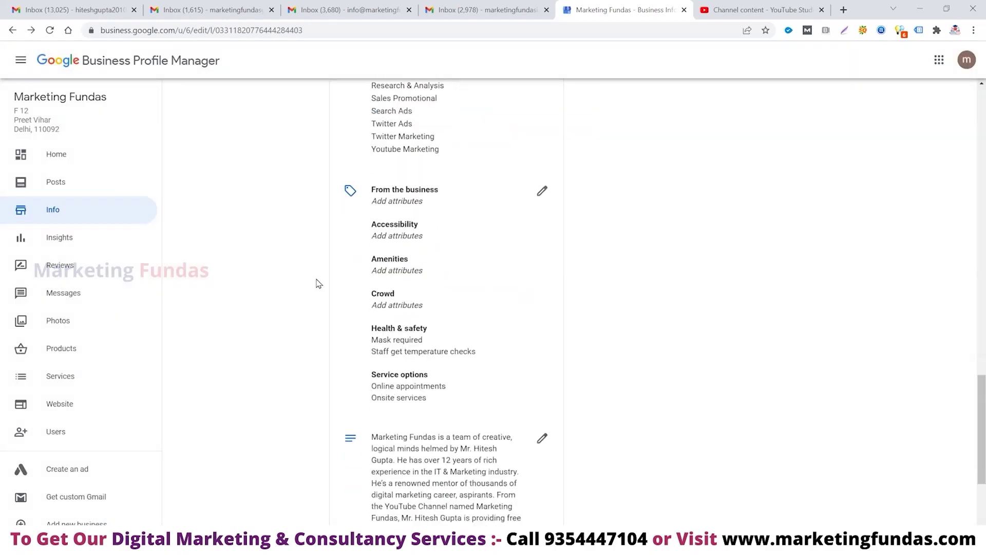
scroll(427, 277, "down", 1)
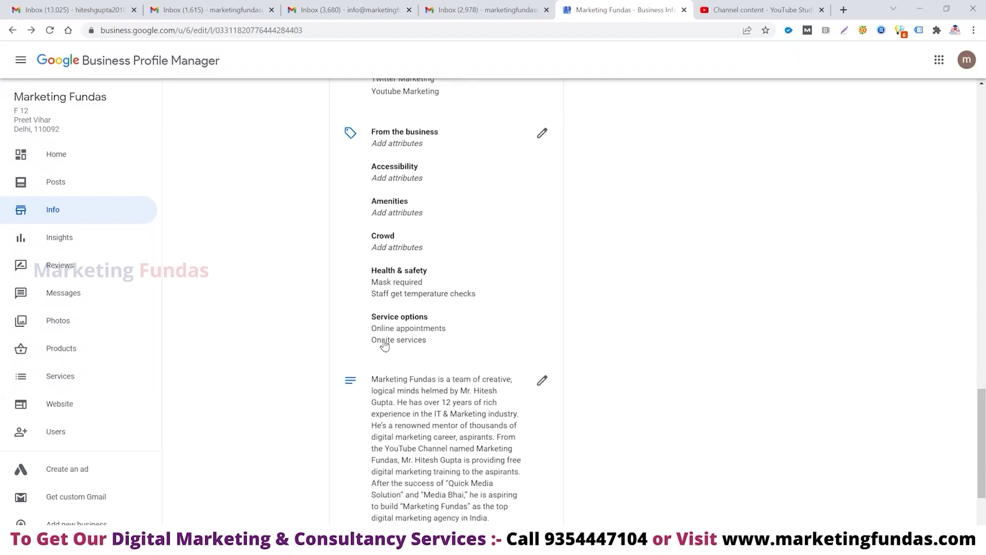
left_click(393, 287)
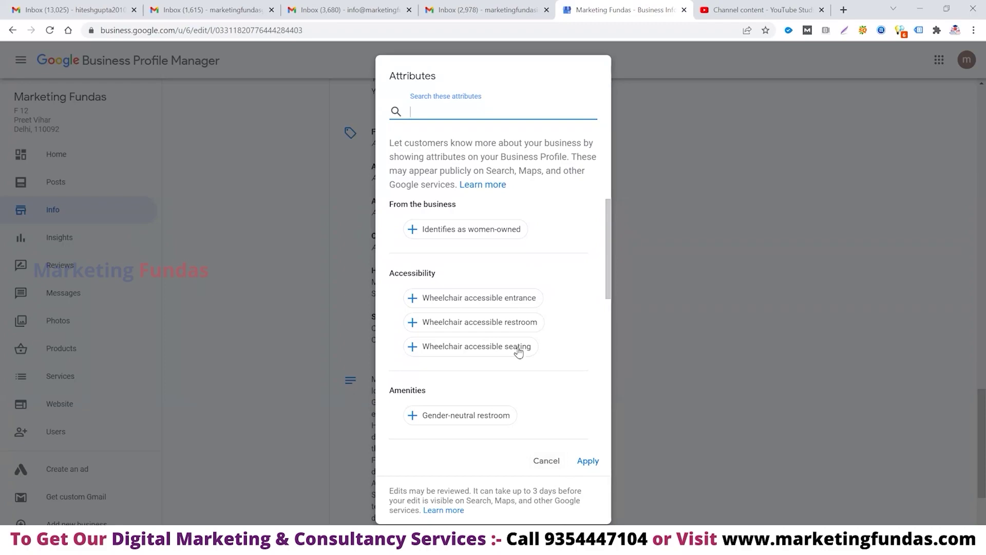
type("Mask")
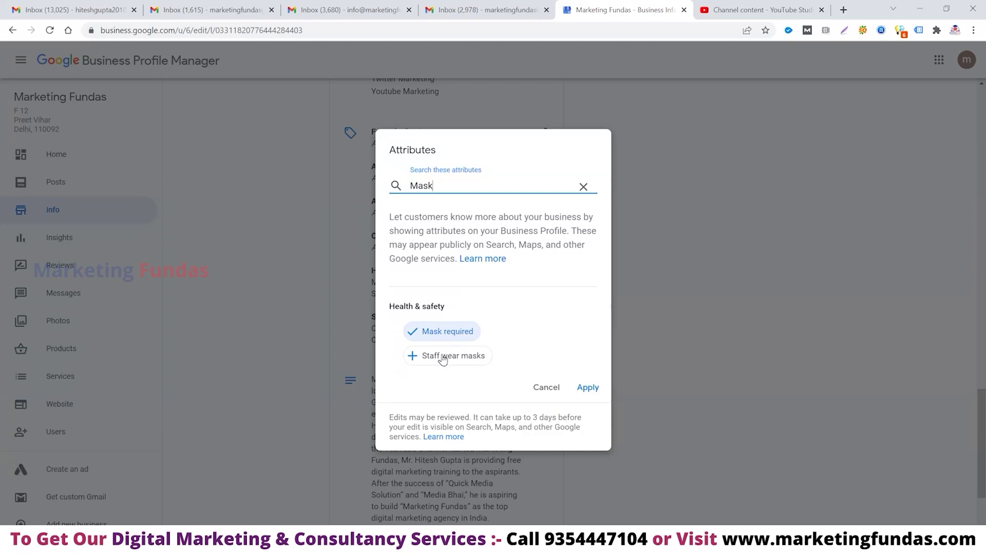
left_click(540, 393)
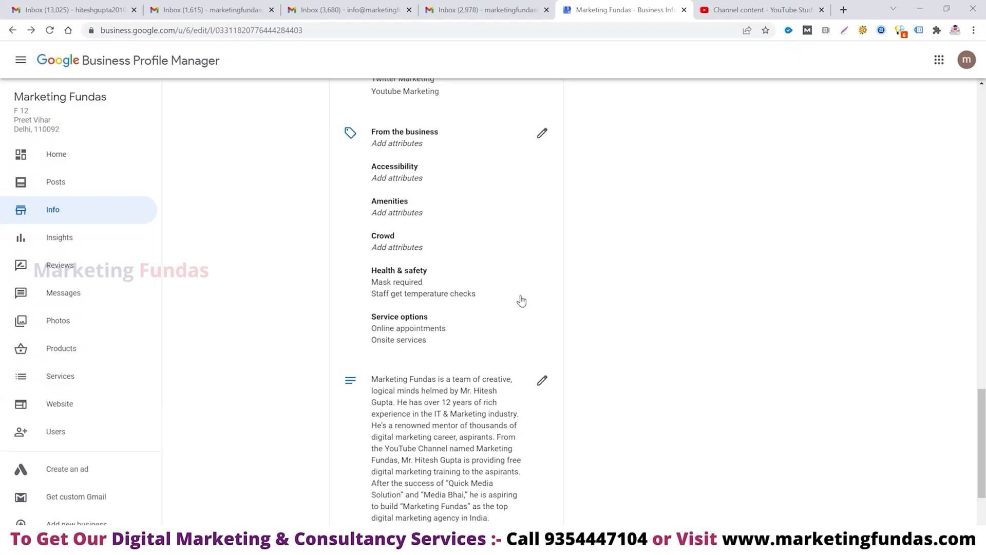
Scroll the Info page to the description, Add opening date and Add photos rows.
scroll(520, 274, "down", 1)
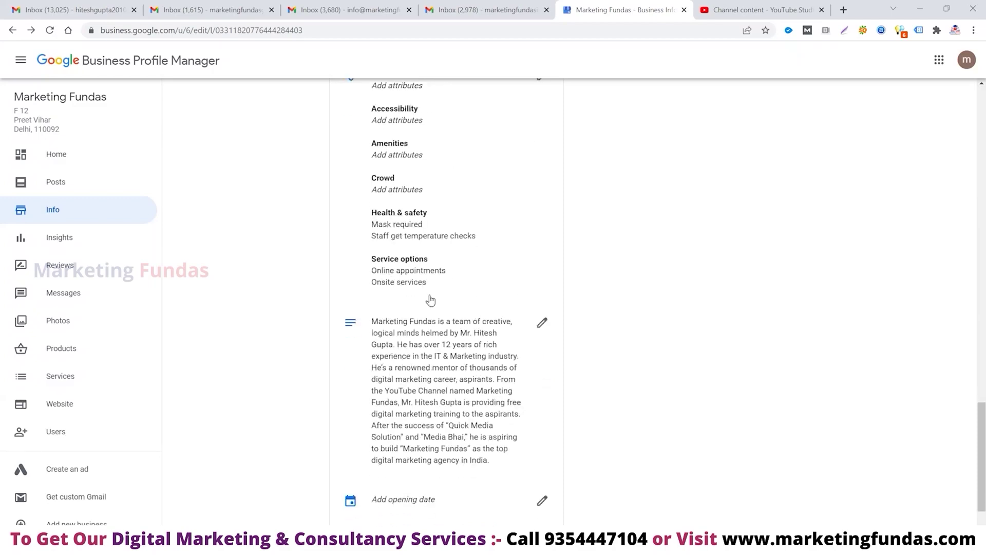
scroll(431, 212, "up", 2)
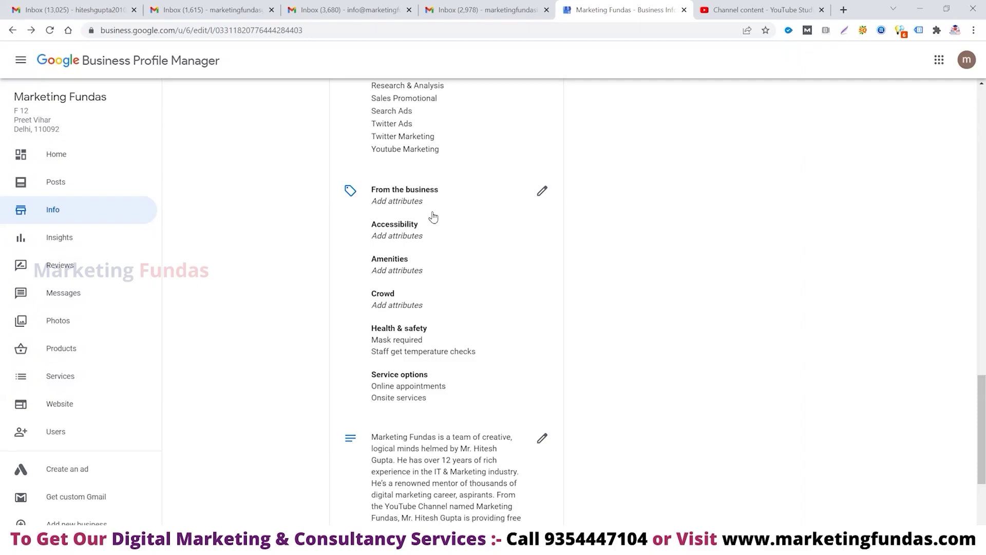
scroll(433, 217, "down", 3)
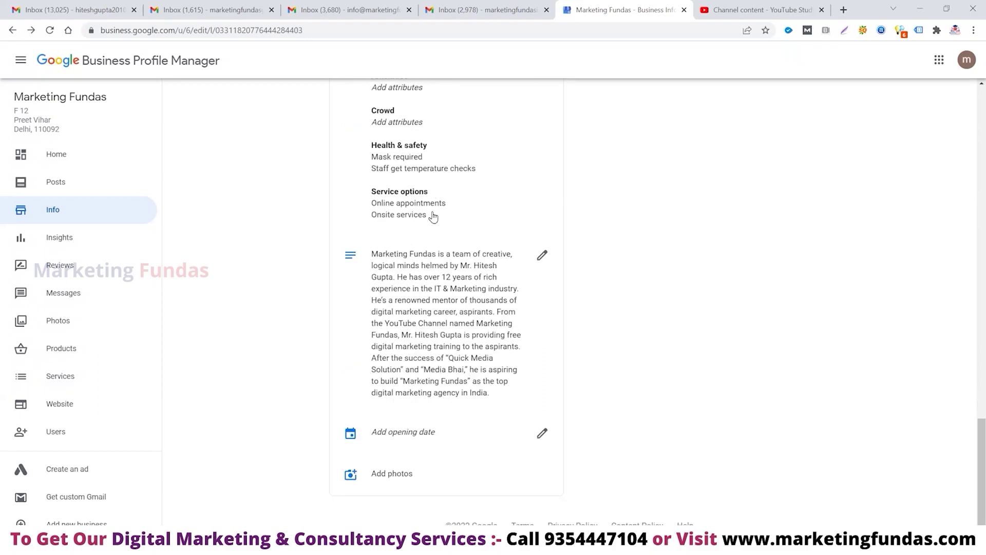
left_click(542, 255)
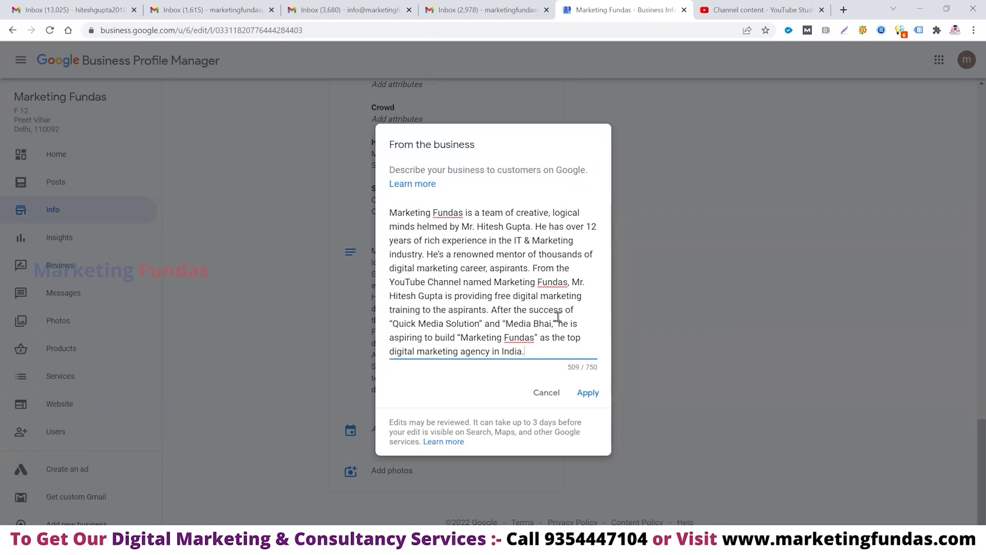
left_click(540, 390)
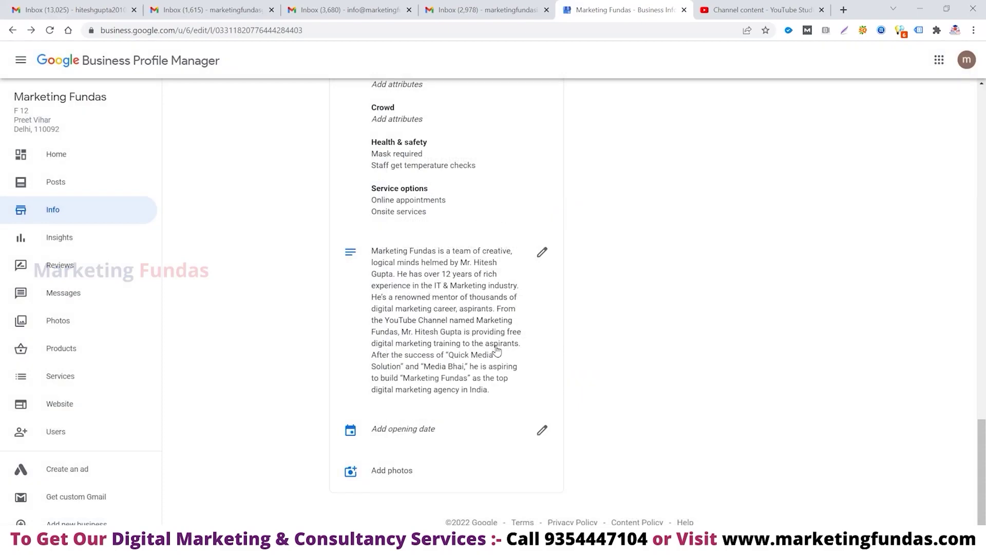
left_click(542, 430)
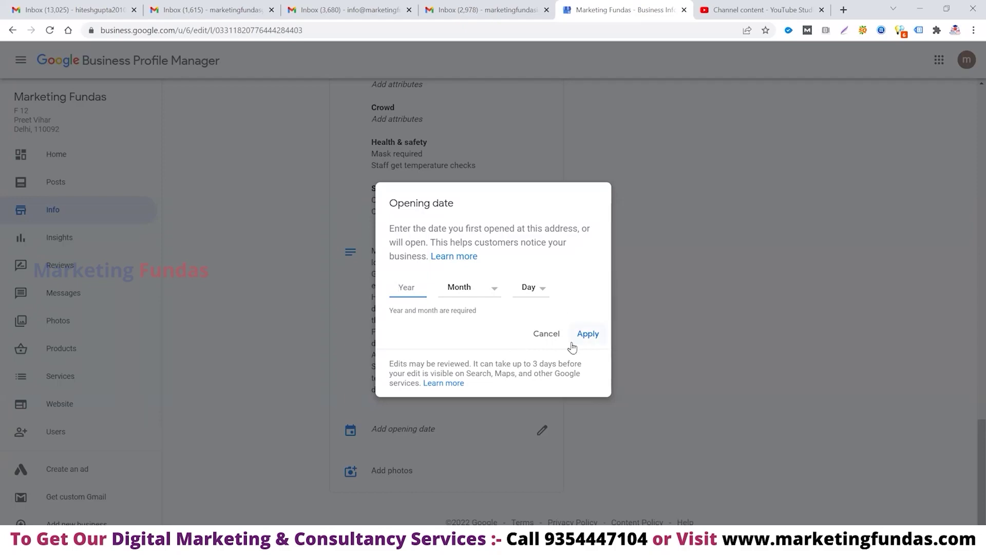
left_click(547, 335)
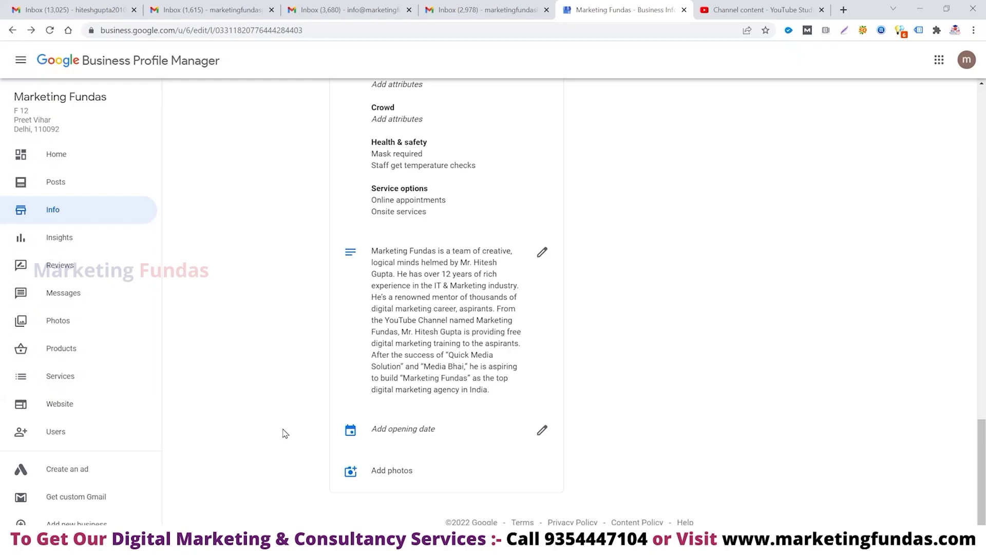
Scroll back up to the top of the Info page.
scroll(294, 355, "up", 20)
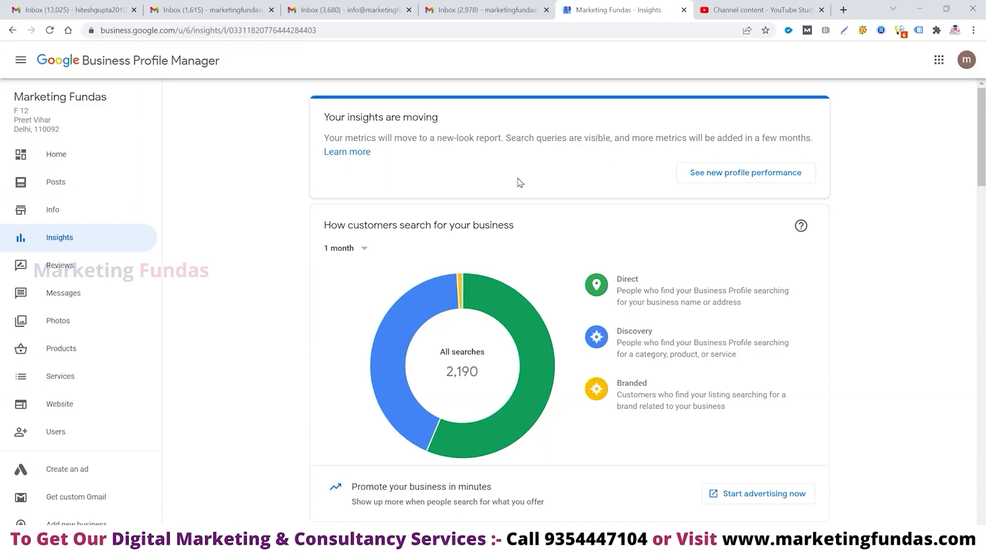
Read the donut chart's search split: Direct 1,234 and Discovery 935 of 2,190 searches.
scroll(291, 271, "down", 2)
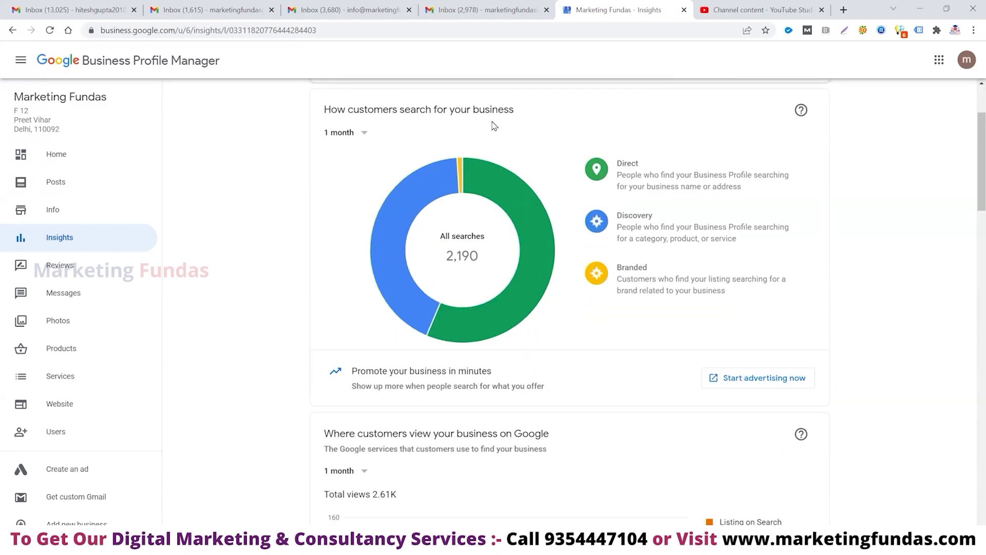
mouse_move(423, 181)
mouse_move(524, 215)
mouse_move(646, 191)
mouse_move(669, 214)
mouse_move(684, 181)
Check the reporting periods keeping 1 month, then inspect the 2.61K views chart's Search and Maps values.
left_click(361, 134)
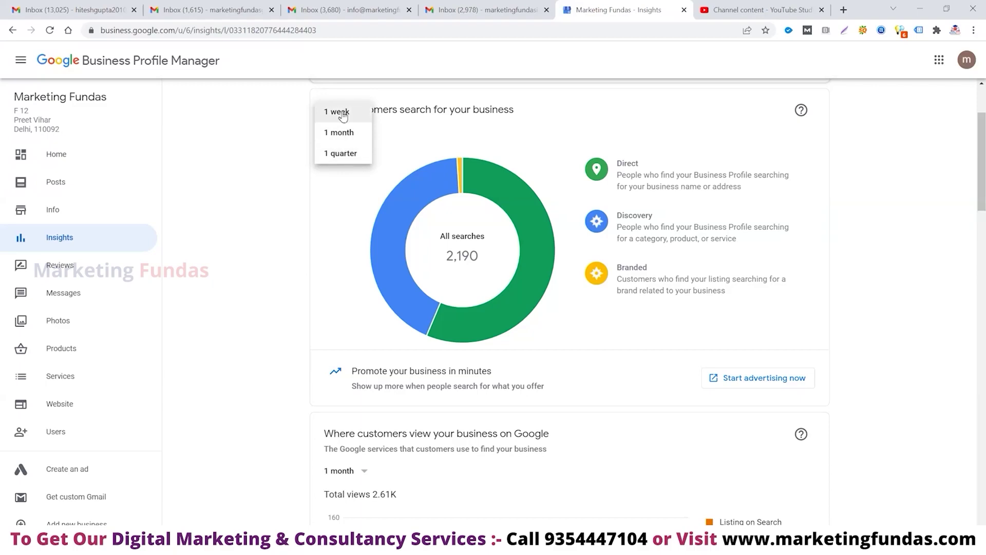
left_click(341, 196)
scroll(271, 253, "down", 5)
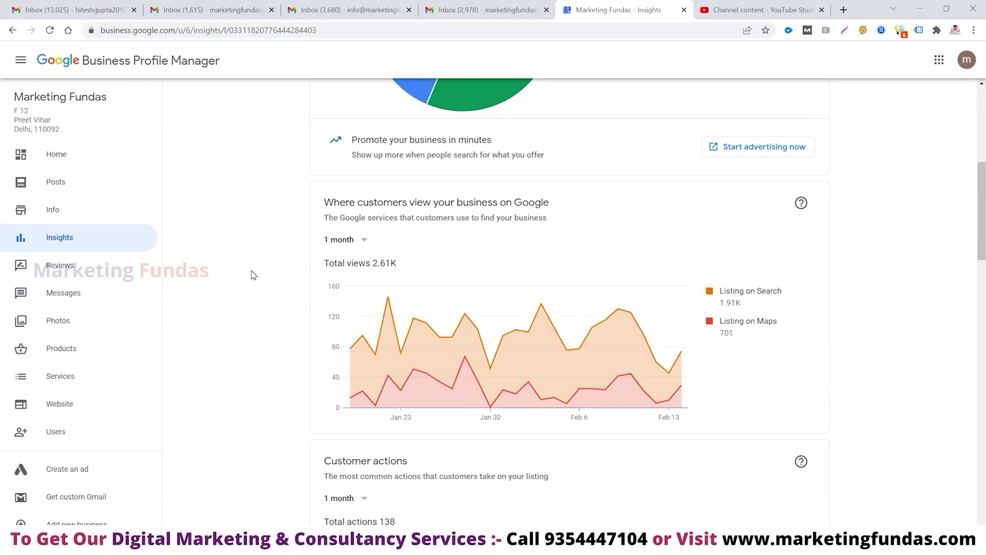
scroll(278, 257, "down", 1)
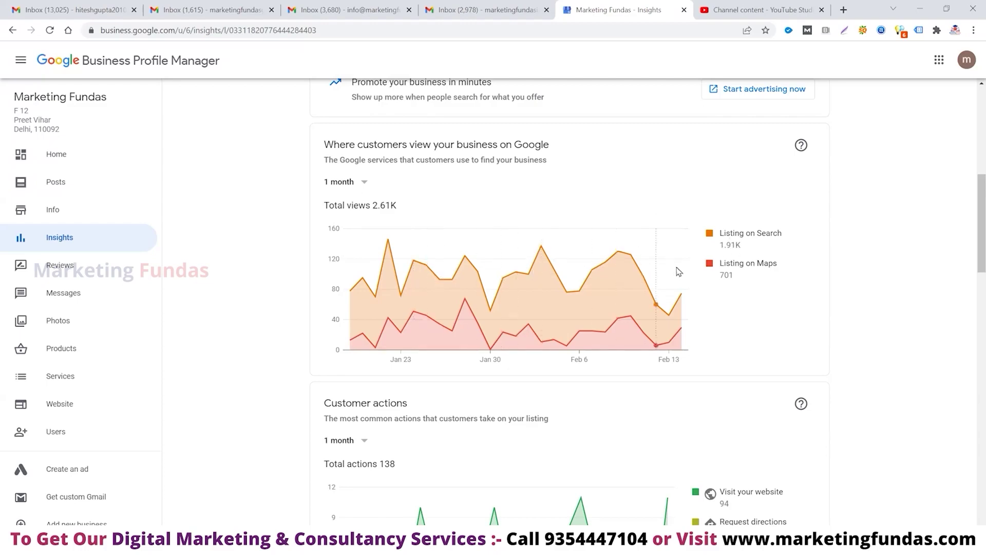
mouse_move(561, 245)
Inspect the Customer actions chart's 138 actions and continue down to the Directions requests list.
scroll(288, 245, "down", 1)
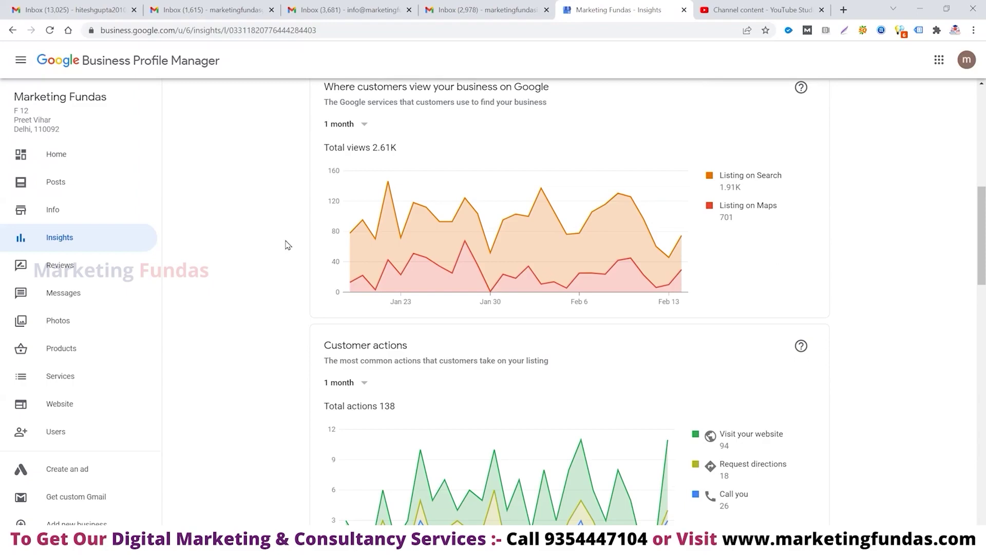
scroll(287, 245, "down", 3)
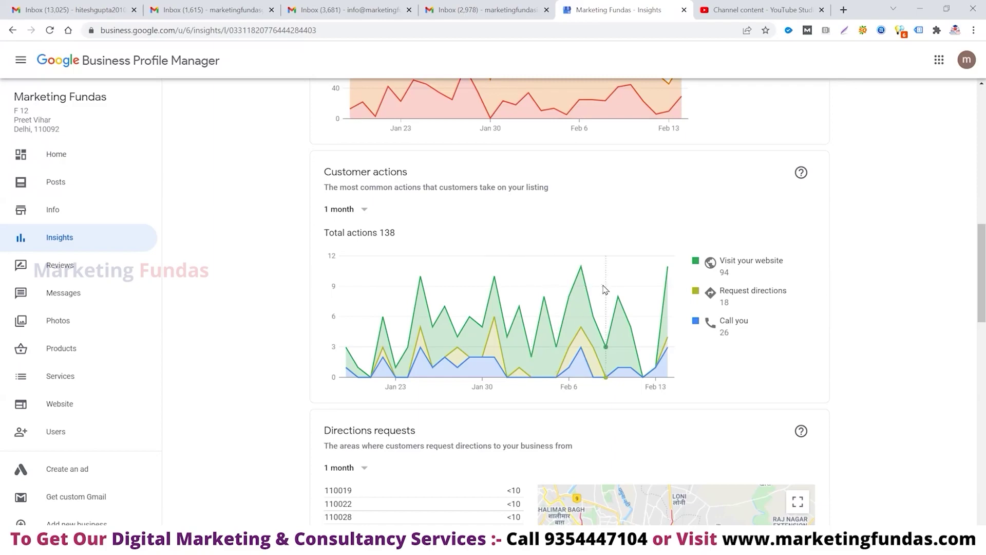
Scroll past the Phone calls chart to the 3.71K Photo views and Photo quantity cards.
mouse_move(585, 284)
scroll(869, 375, "down", 3)
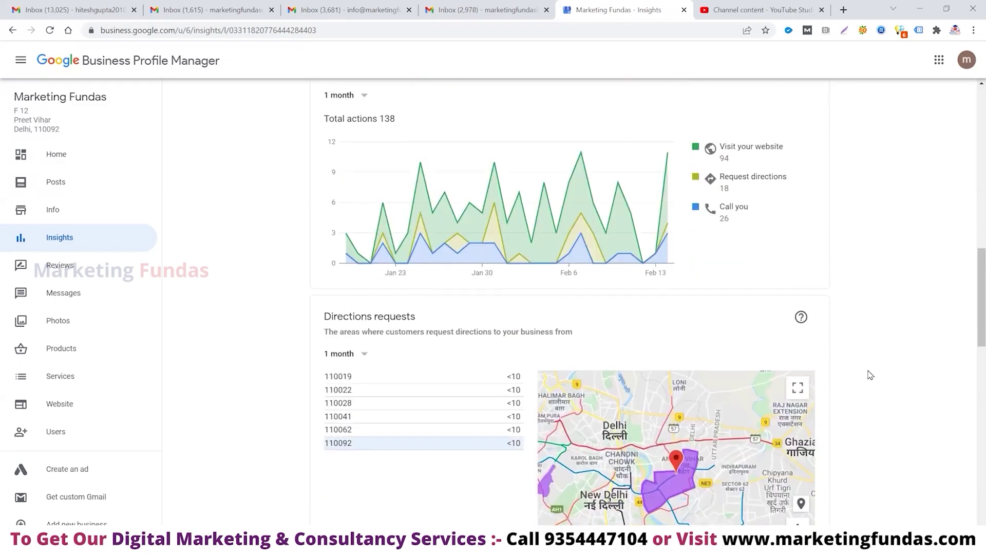
scroll(869, 375, "up", 1)
scroll(869, 375, "down", 3)
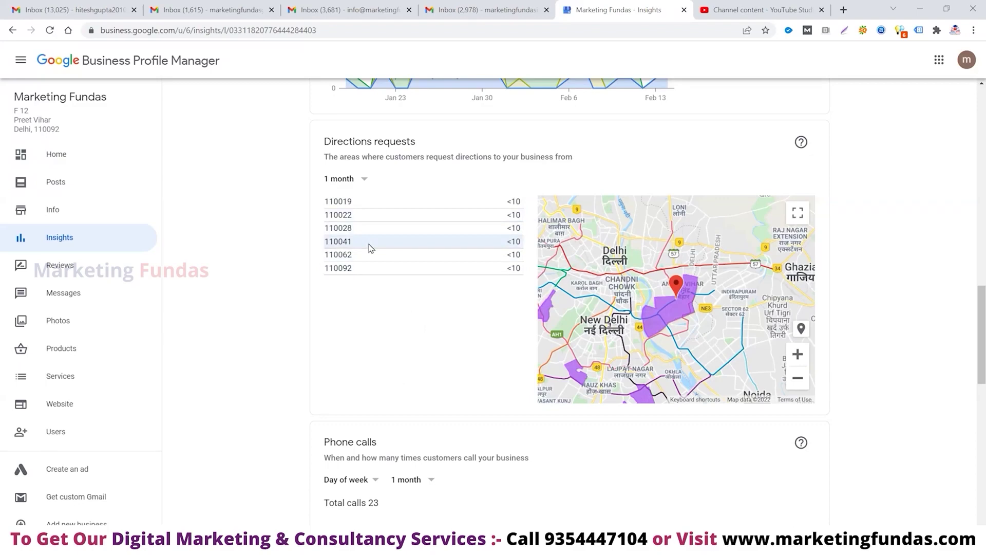
scroll(259, 300, "down", 5)
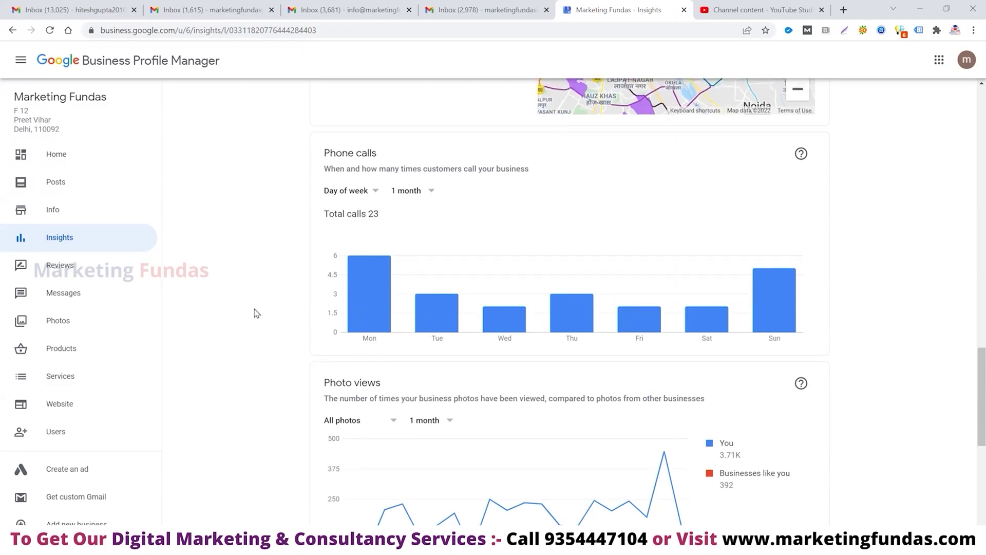
scroll(259, 370, "down", 5)
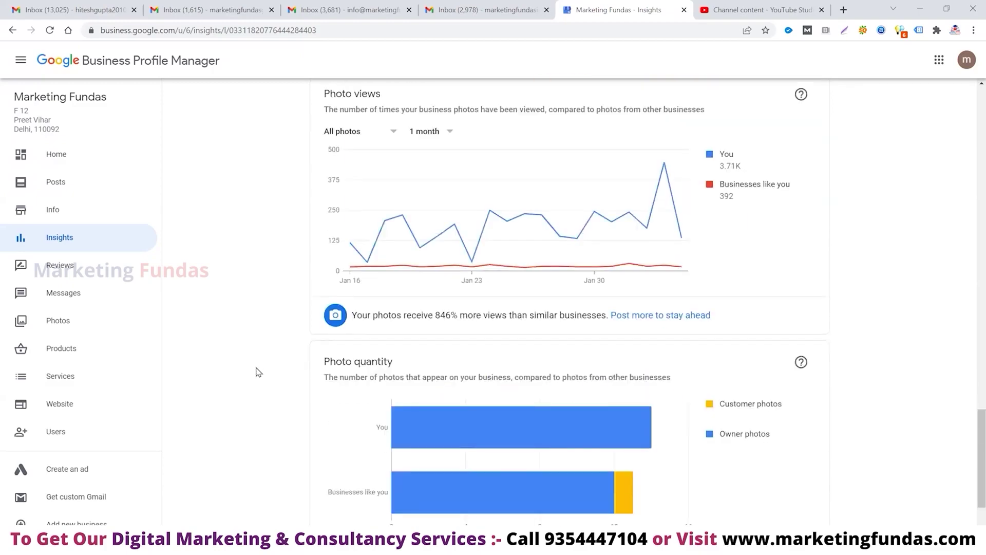
Show the Jan 27 photo views: 230 for the business versus 19 for similar businesses.
scroll(259, 372, "up", 1)
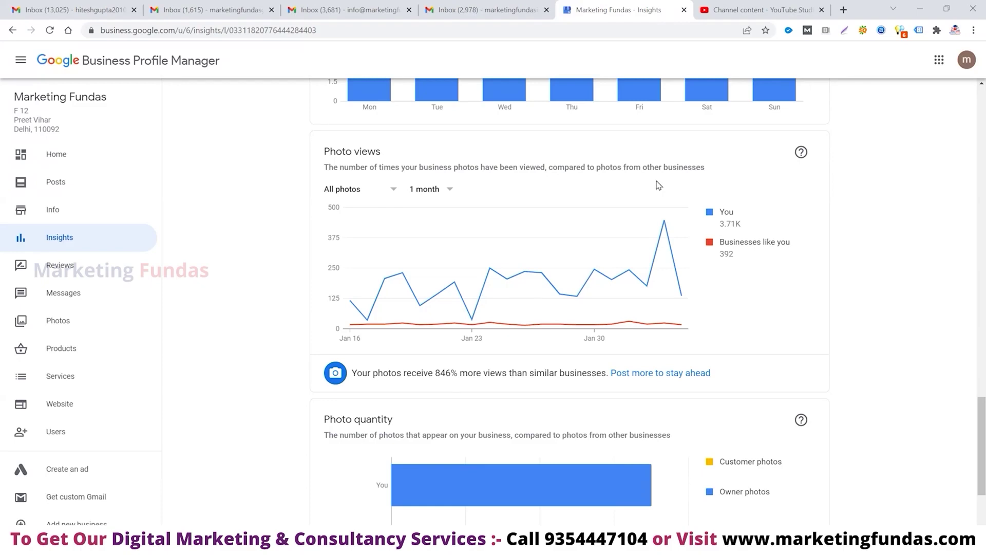
mouse_move(543, 328)
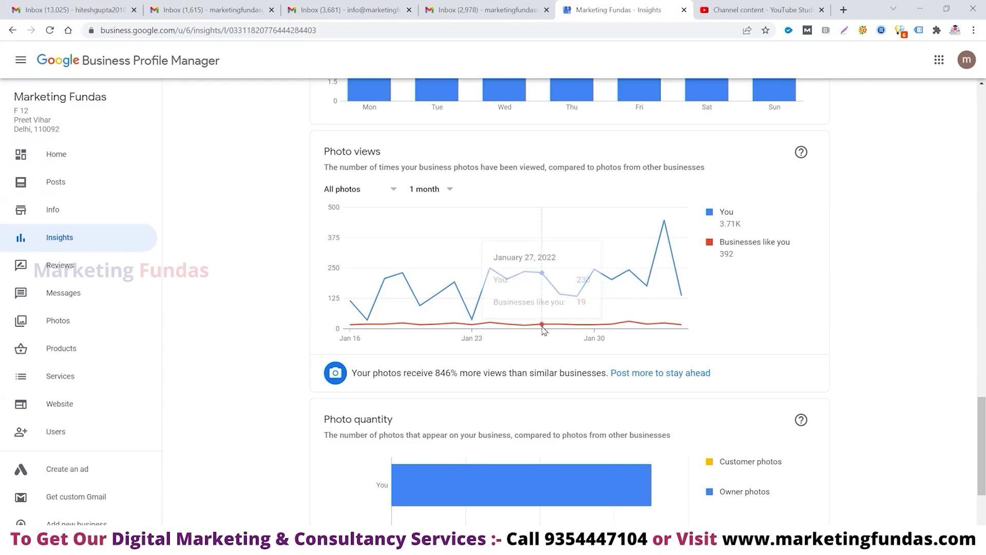
mouse_move(663, 326)
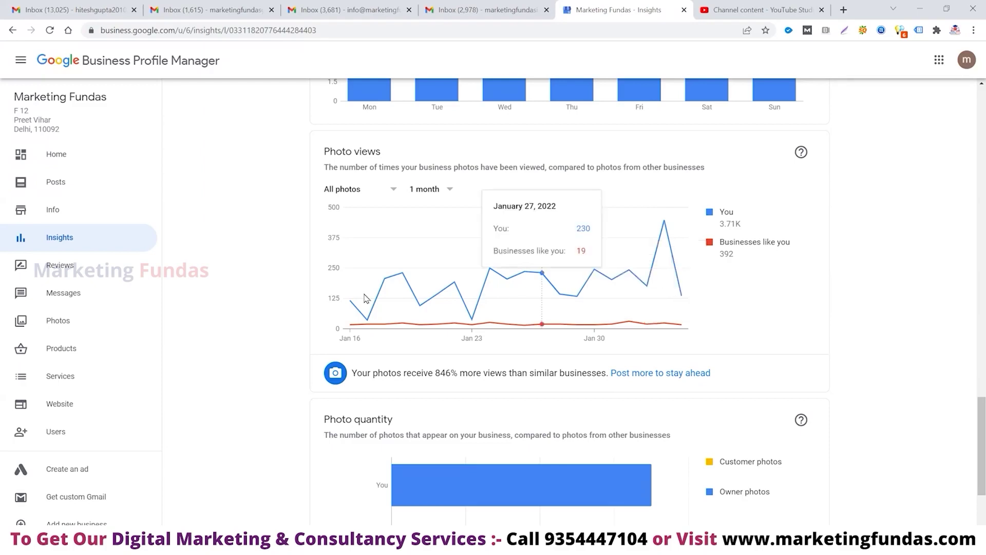
Compare owner and customer photo counts on the Photo quantity bars, then scroll back up.
scroll(260, 287, "down", 3)
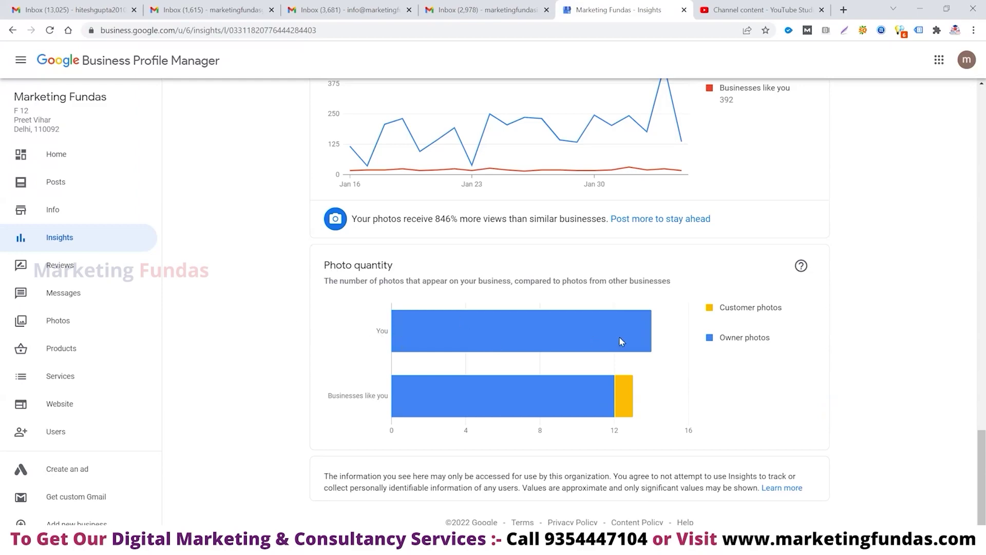
mouse_move(574, 399)
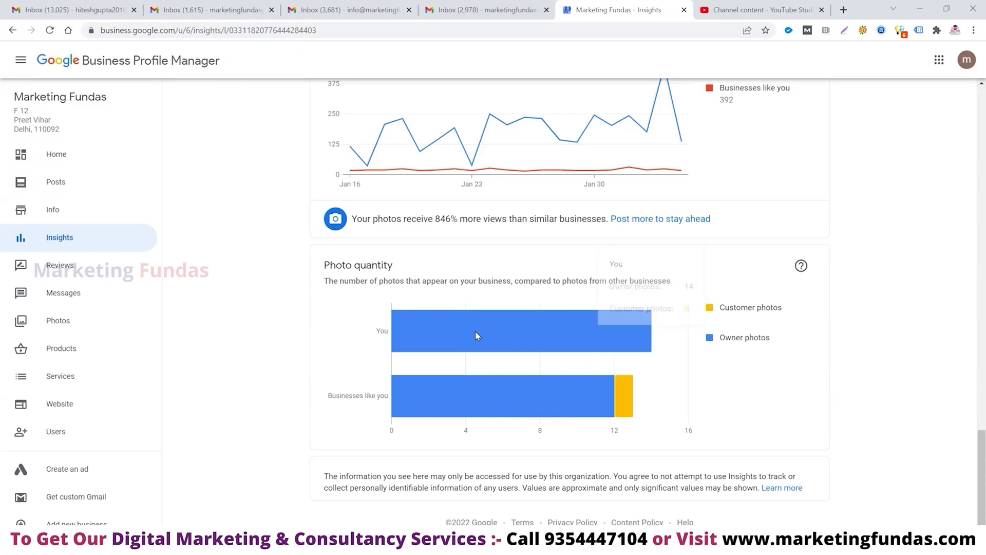
scroll(223, 358, "up", 20)
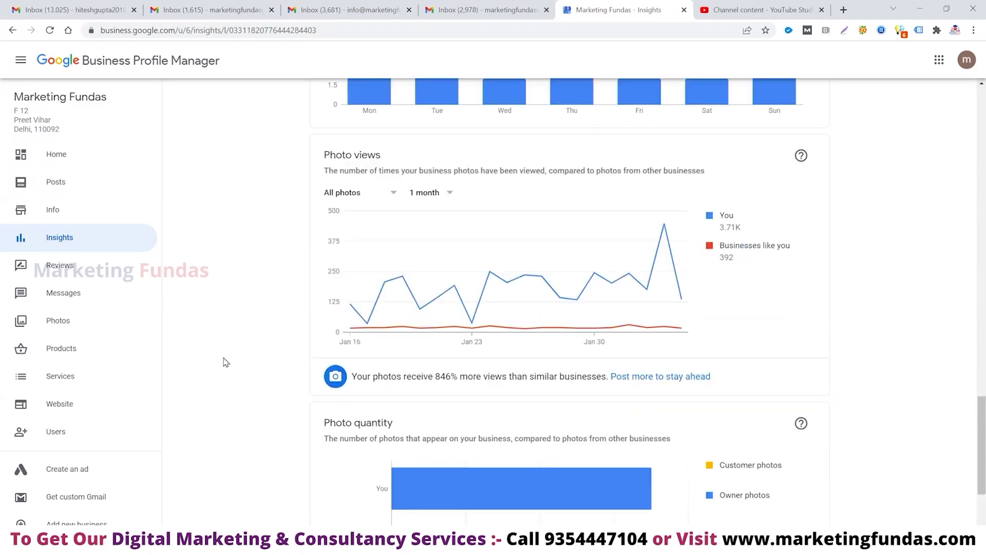
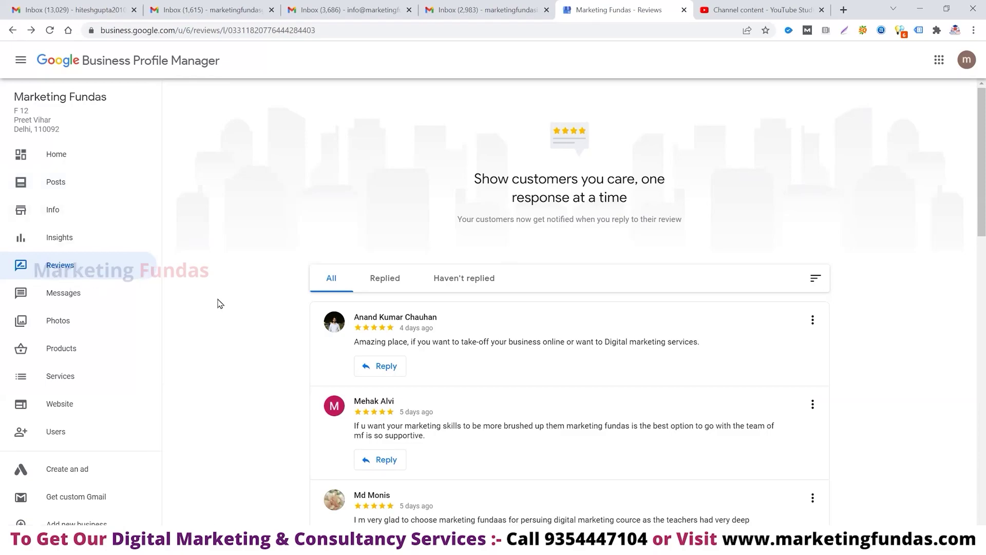
Filter the reviews to Replied, then to Haven't replied, leaving only the unanswered reviews.
scroll(219, 303, "down", 9)
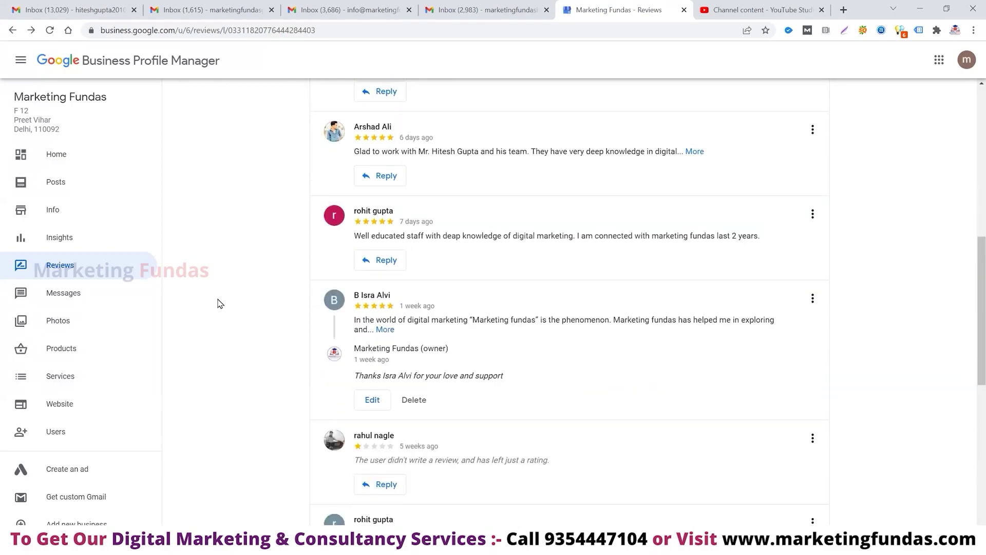
scroll(220, 303, "up", 12)
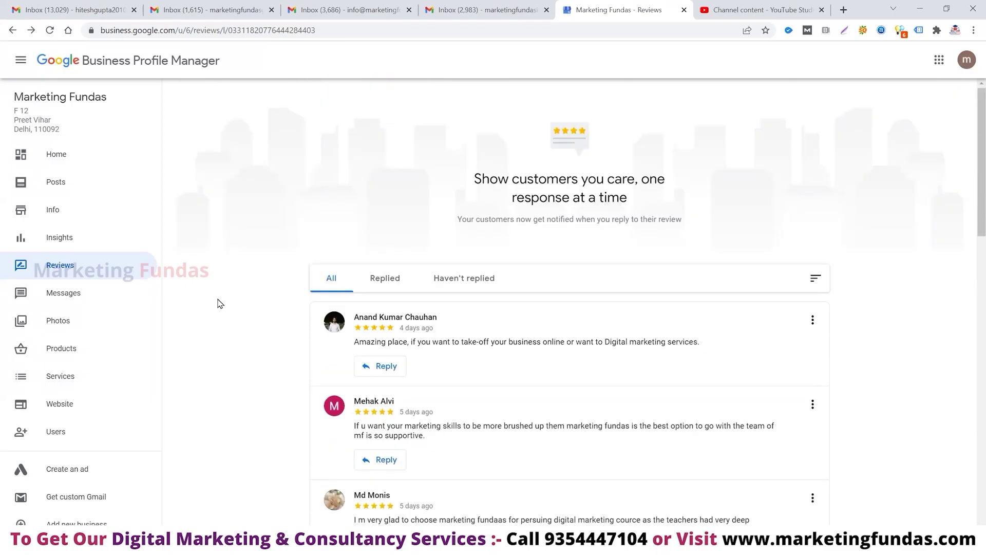
scroll(216, 305, "down", 1)
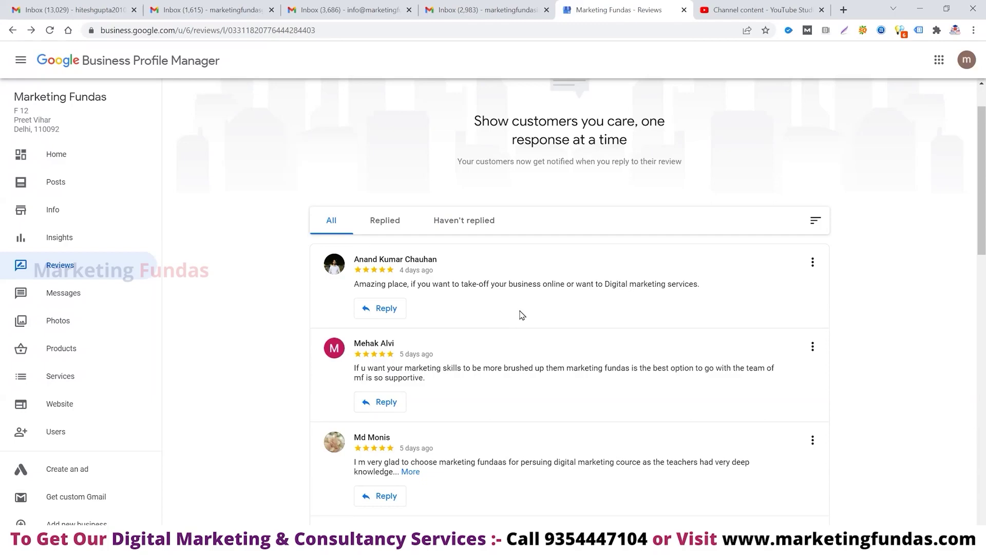
left_click(398, 224)
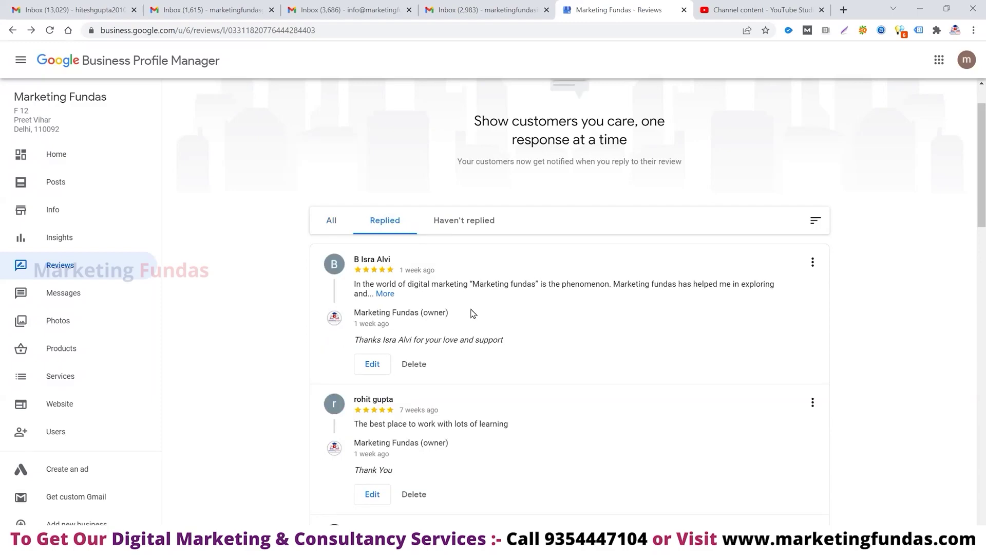
left_click(472, 227)
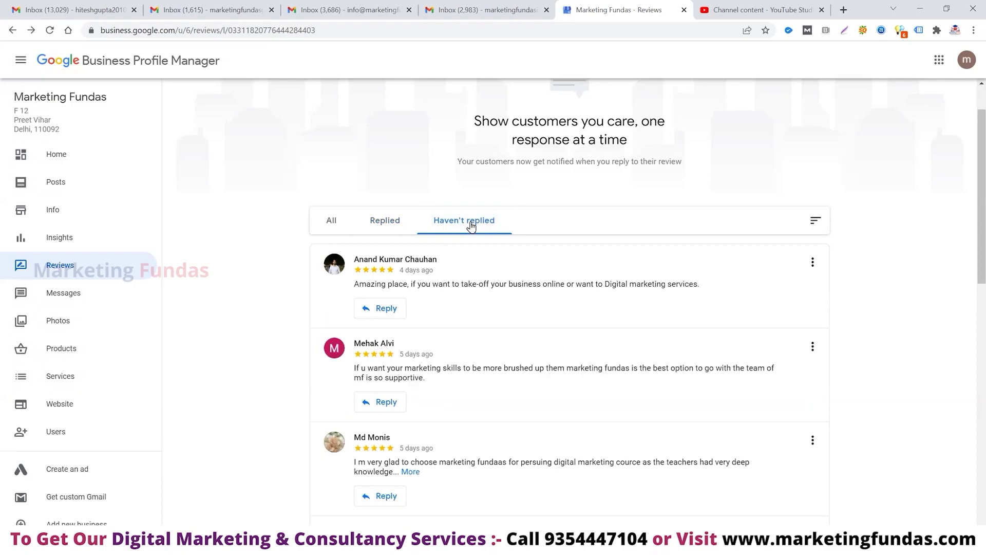
Post the owner reply 'Thanks so much for your kind words' on the top unreplied review.
left_click(381, 309)
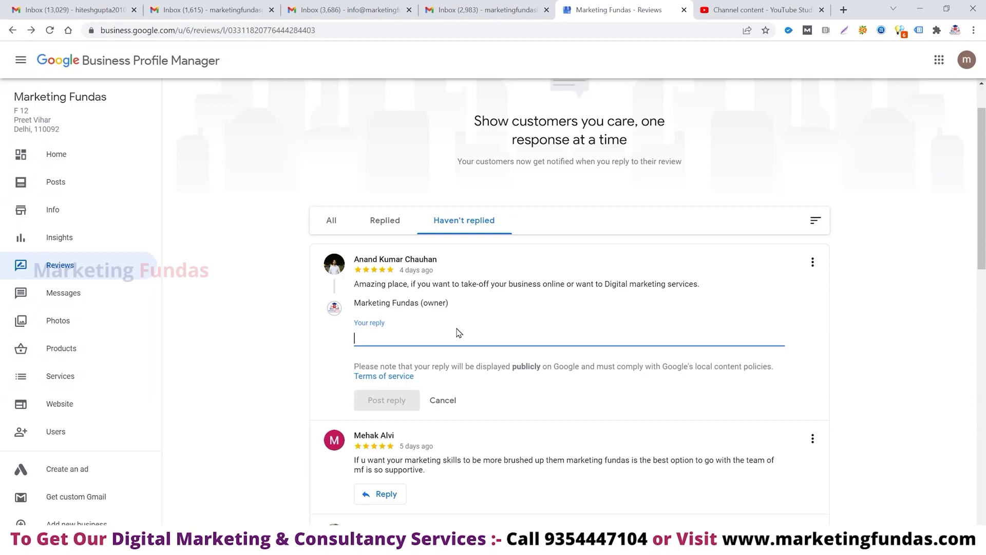
type("T")
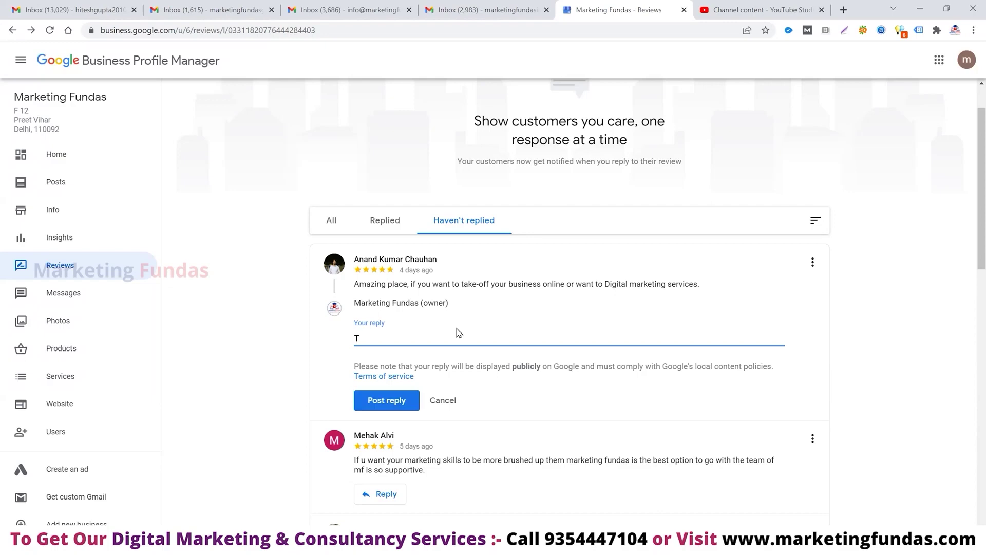
type("hanks")
type(" so much")
type(" fr")
type("or your")
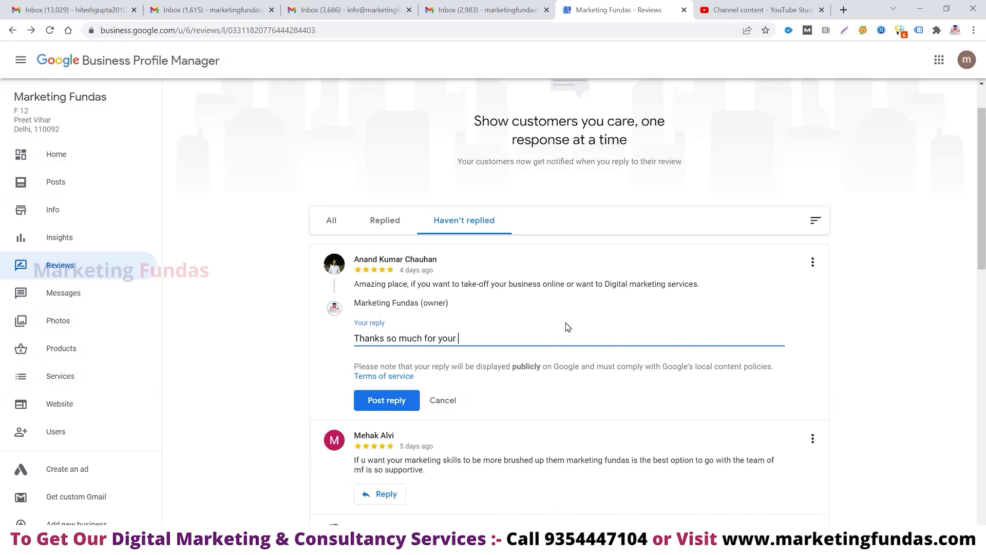
type(" kind words")
left_click(401, 401)
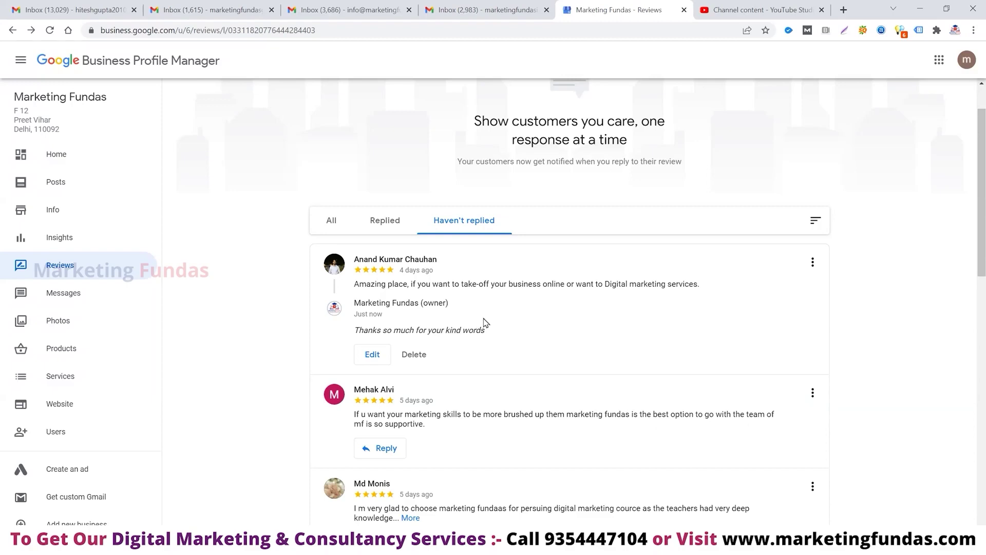
Cycle through the All, Replied and Haven't replied filters, ending on All reviews.
left_click(334, 229)
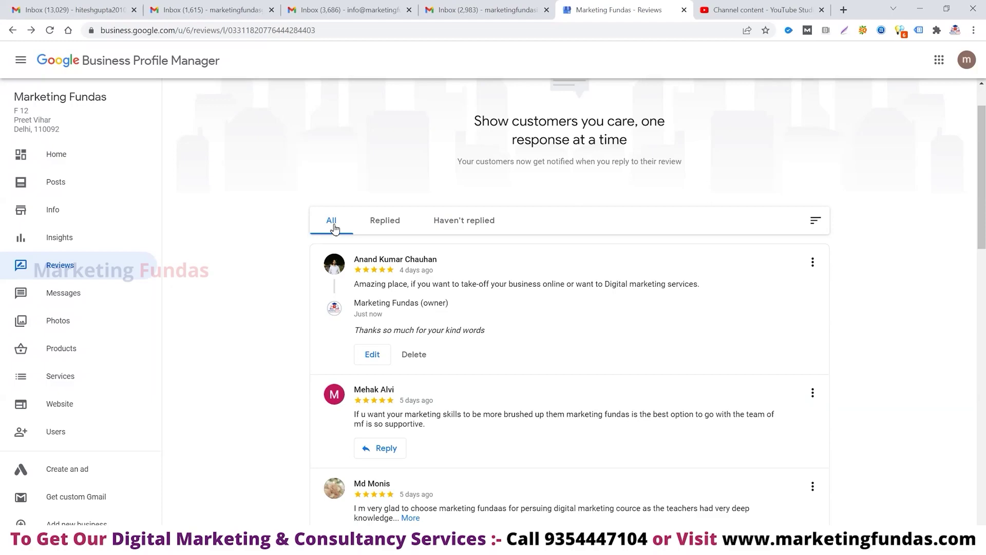
left_click(374, 229)
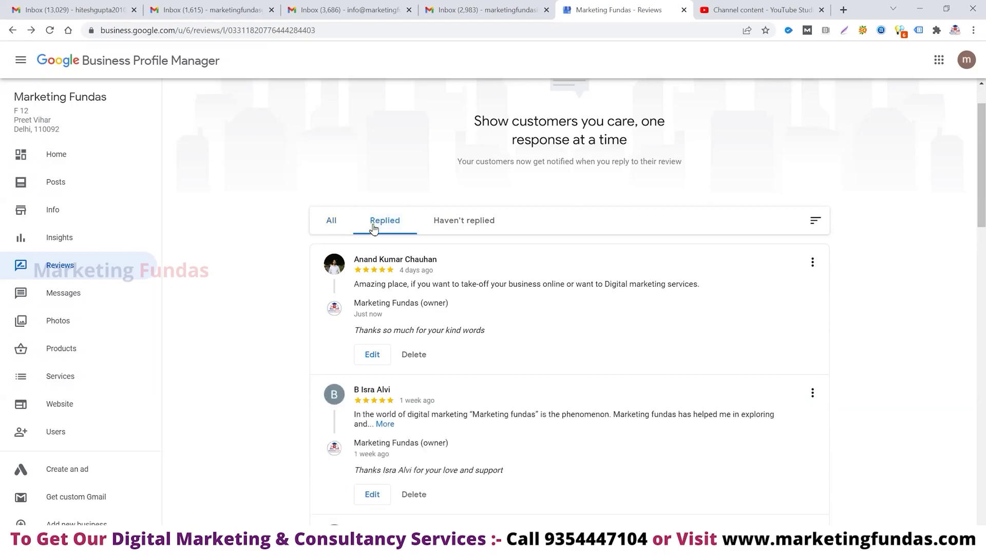
left_click(468, 222)
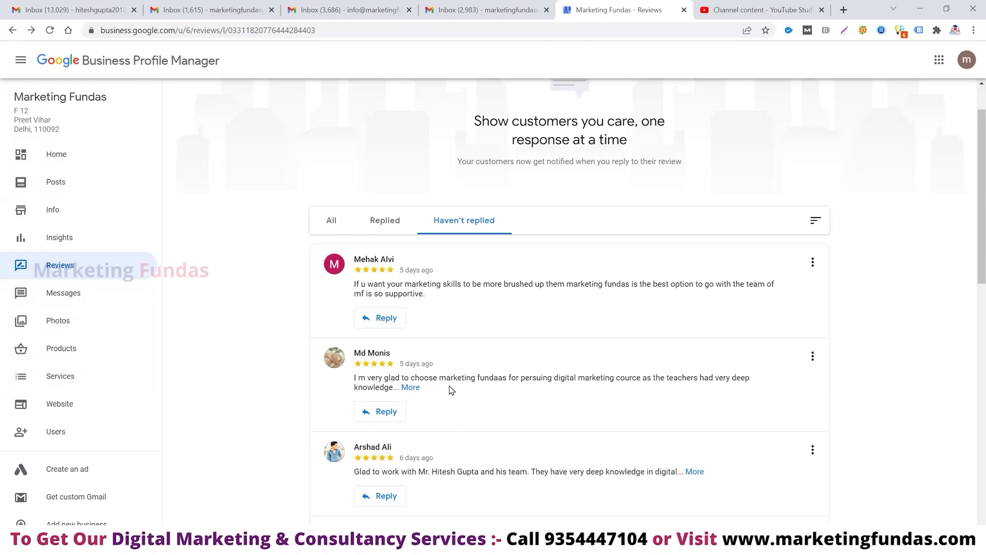
left_click(333, 222)
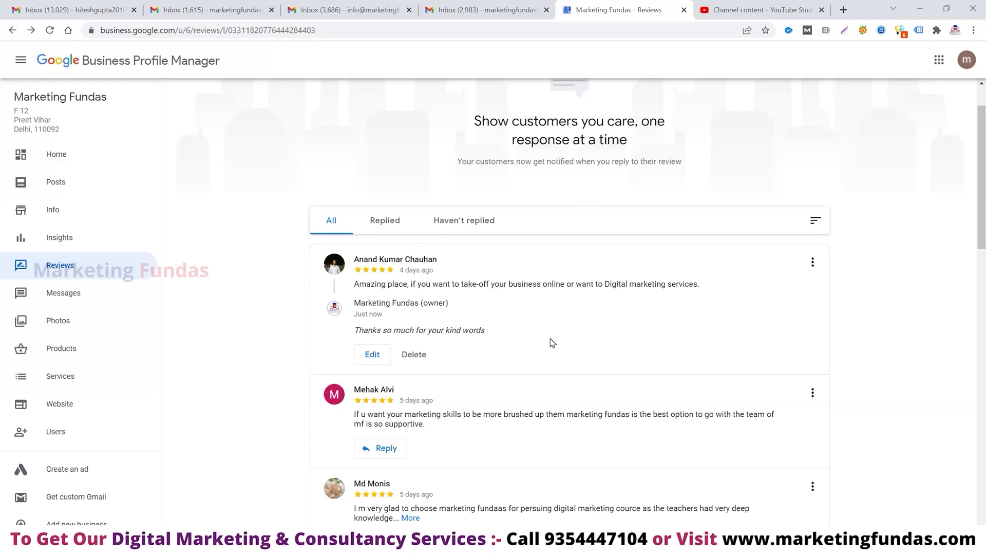
Scroll to the one-star rating-only review and open its options menu.
scroll(552, 343, "down", 10)
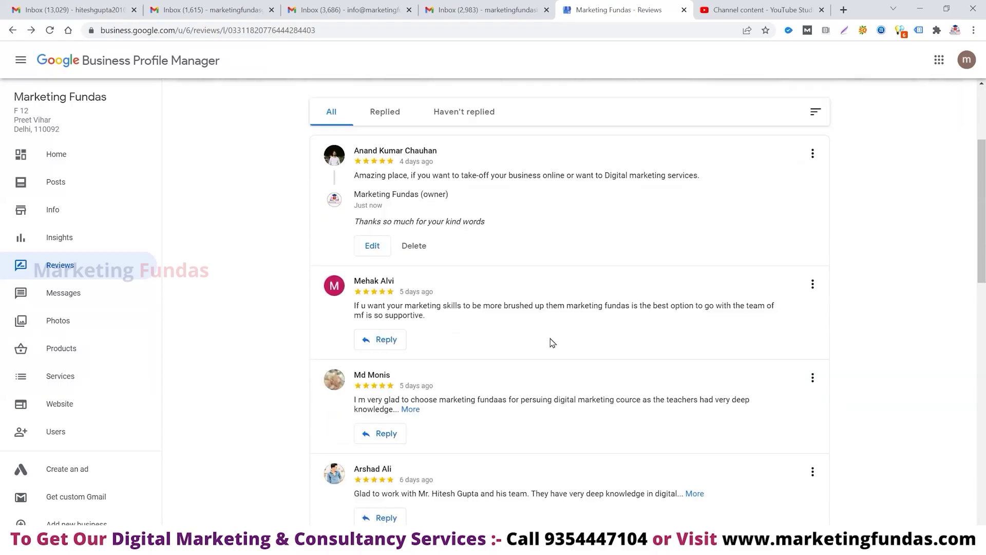
scroll(552, 342, "down", 3)
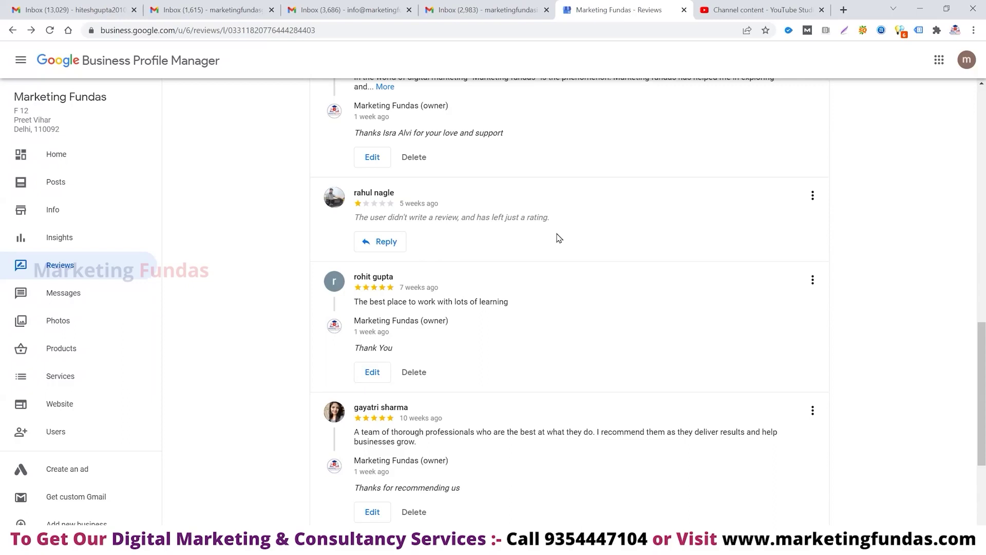
left_click(812, 198)
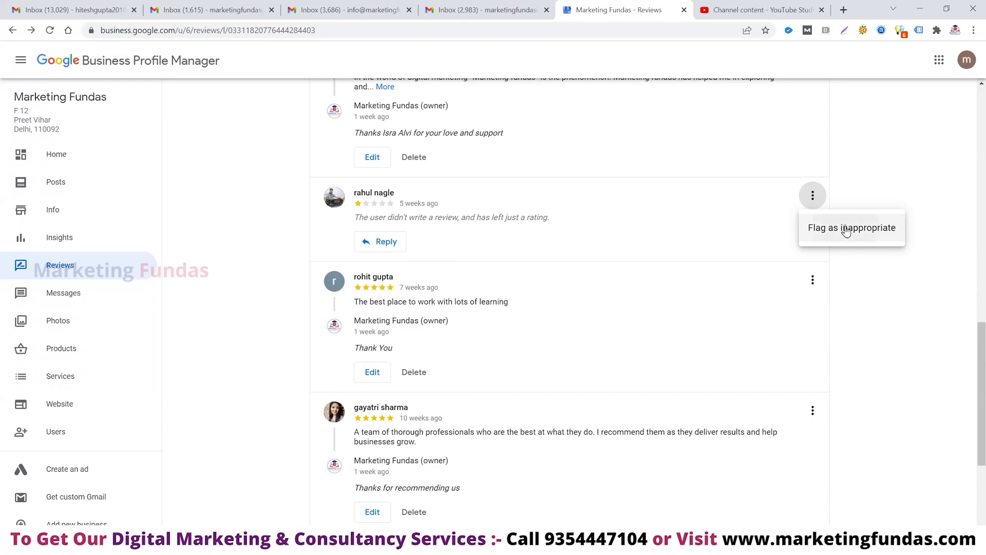
Report the one-star rating-only review to Google as spam and dismiss the confirmation.
left_click(846, 232)
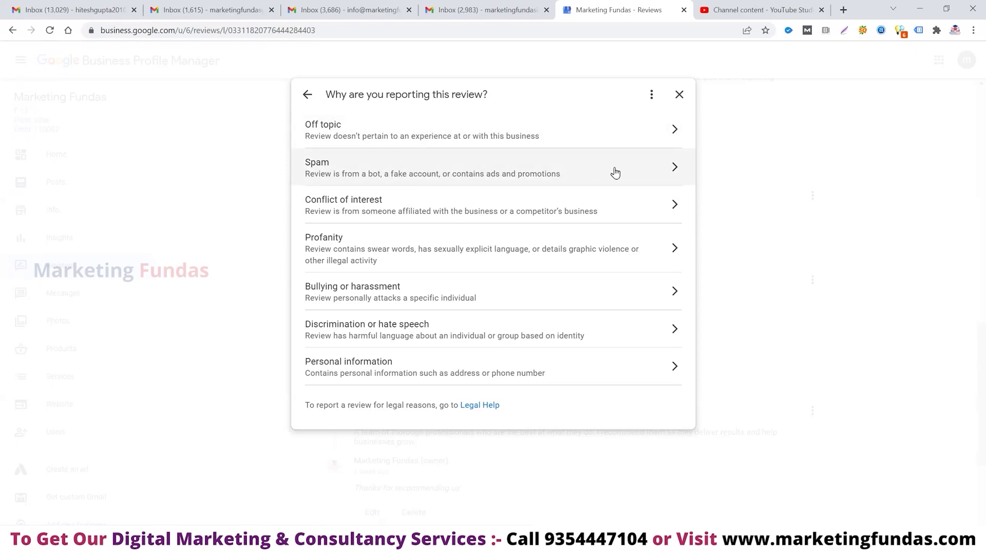
left_click(650, 178)
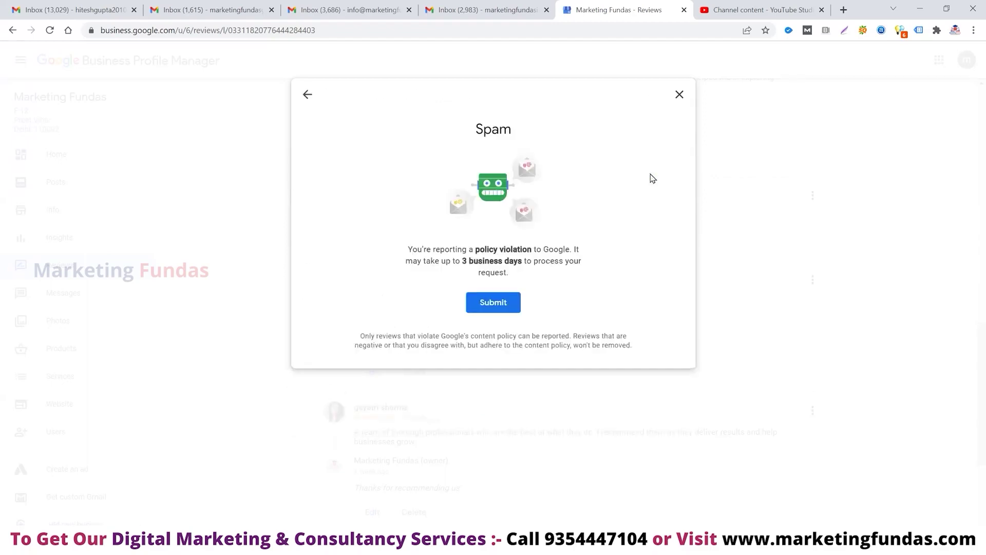
left_click(499, 303)
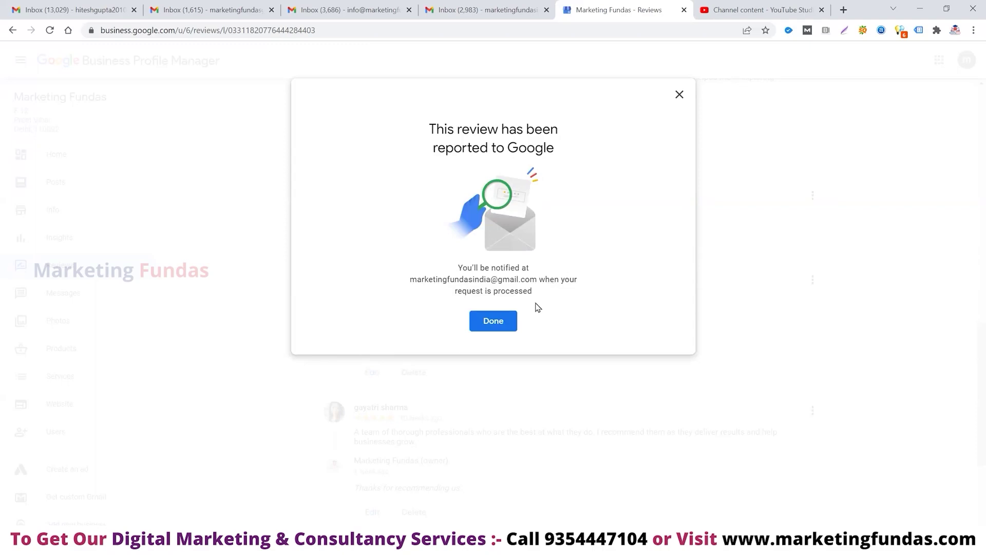
left_click(485, 328)
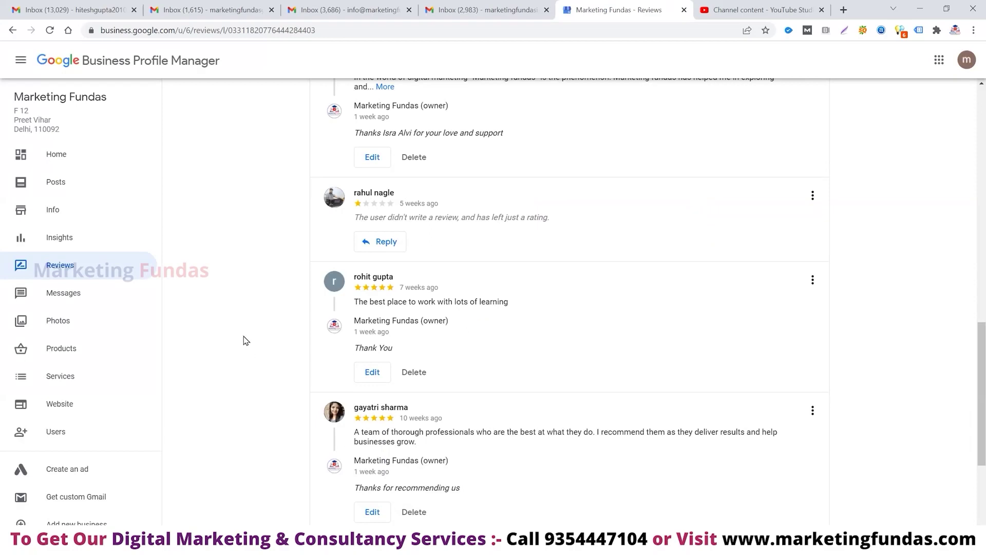
Scroll back up the Reviews page.
scroll(246, 339, "up", 15)
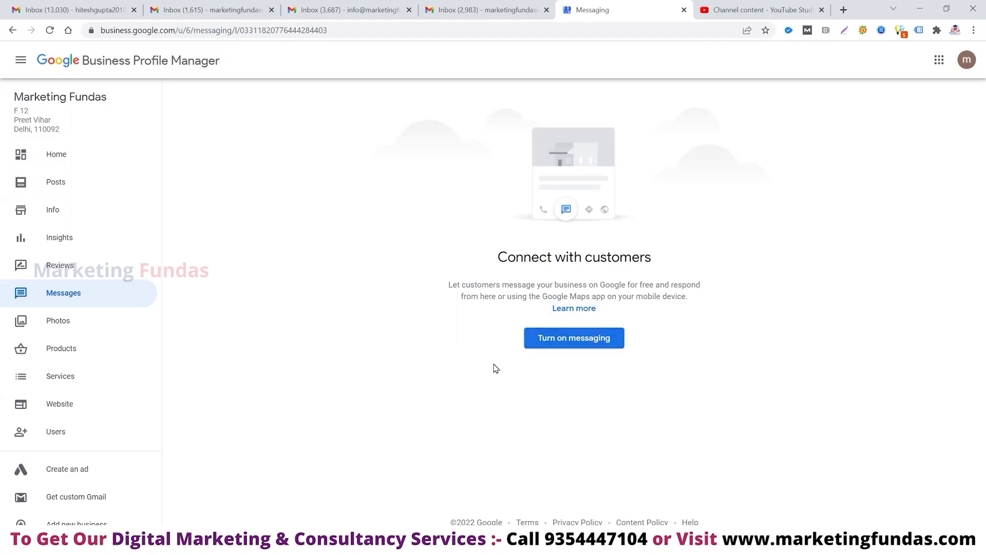
Turn on customer messaging for Marketing Fundas and dismiss the confirmation.
left_click(578, 339)
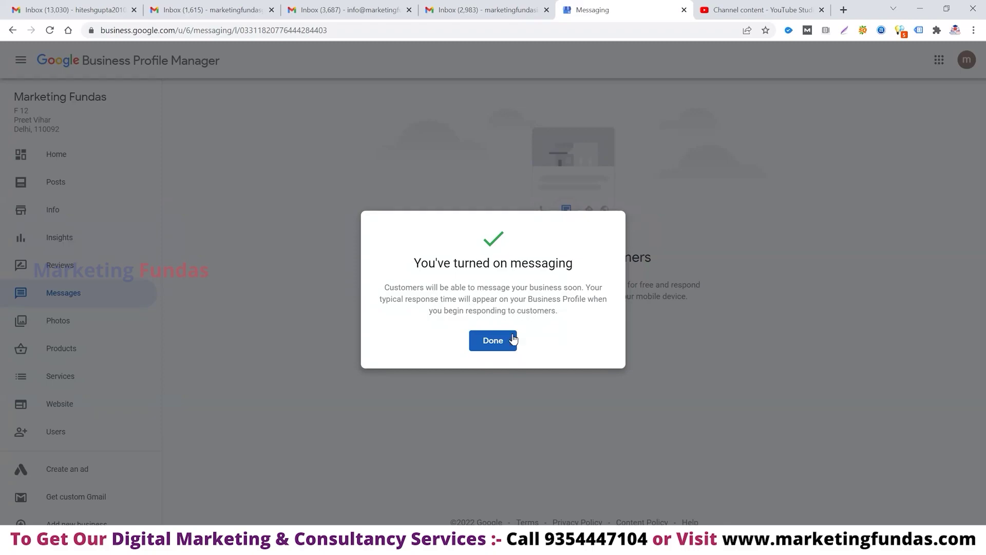
left_click(498, 342)
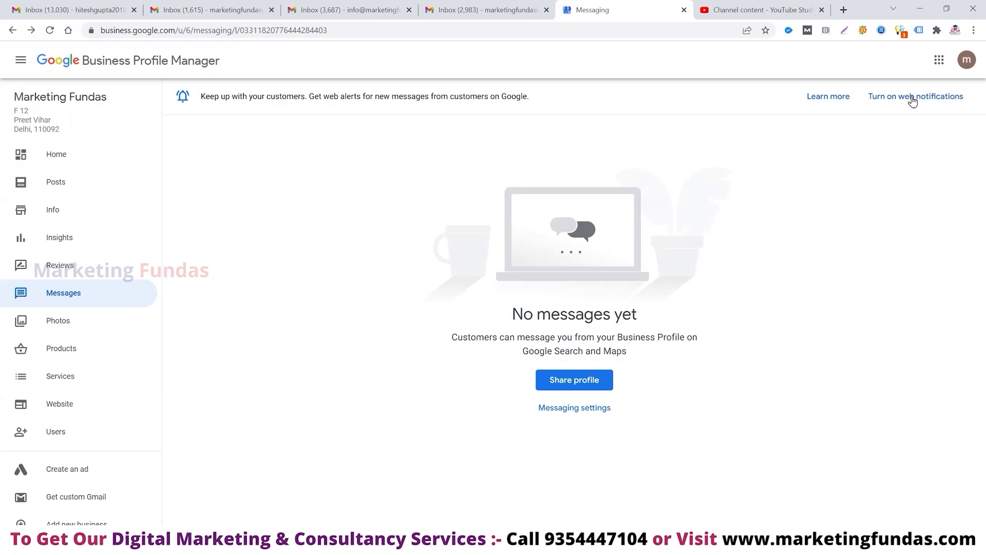
Allow Chrome web notifications for new messages, then view and close the profile share link.
left_click(912, 101)
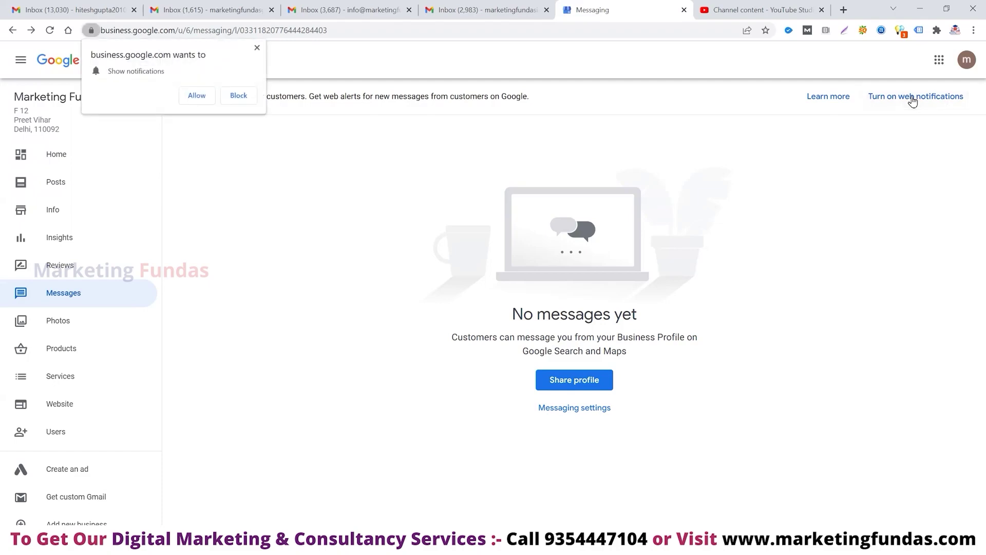
left_click(196, 97)
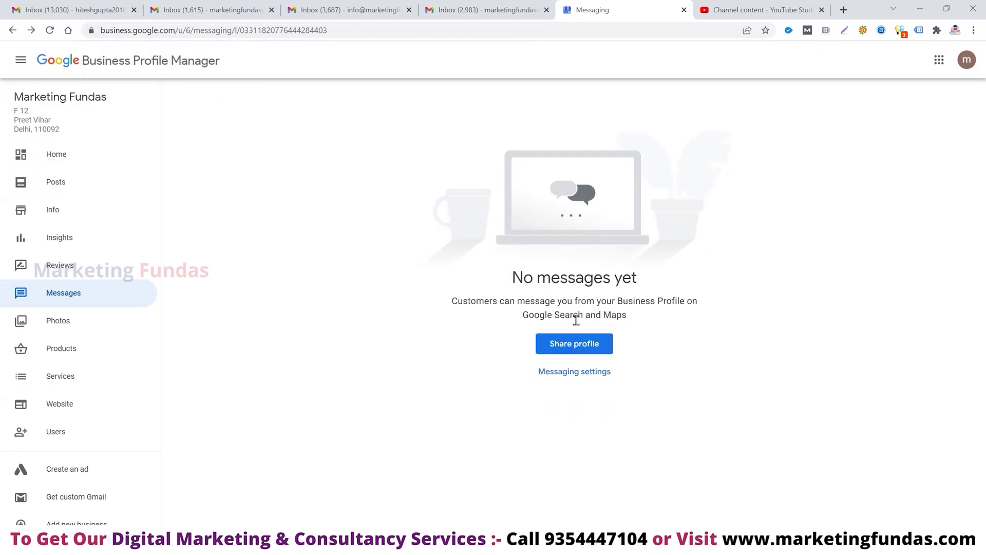
left_click(585, 348)
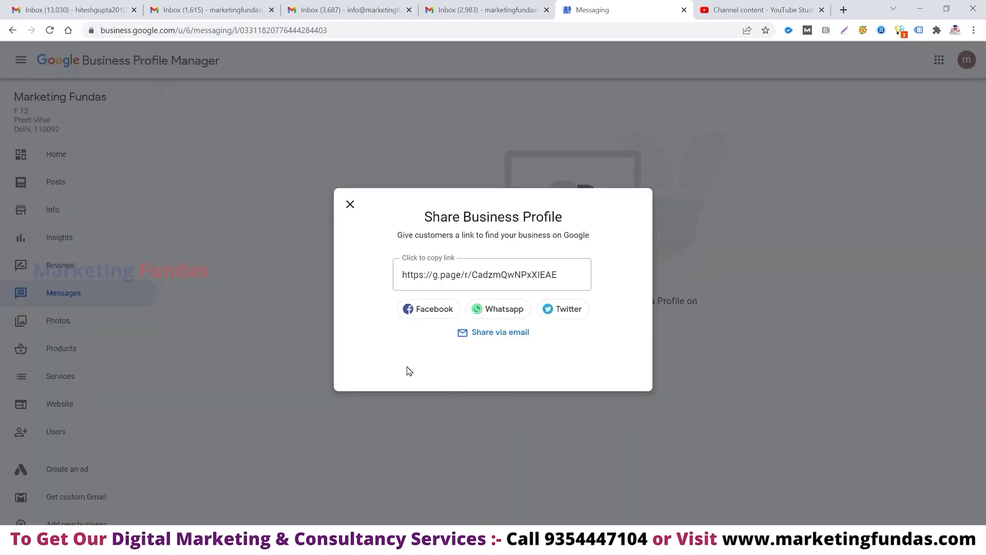
left_click(350, 206)
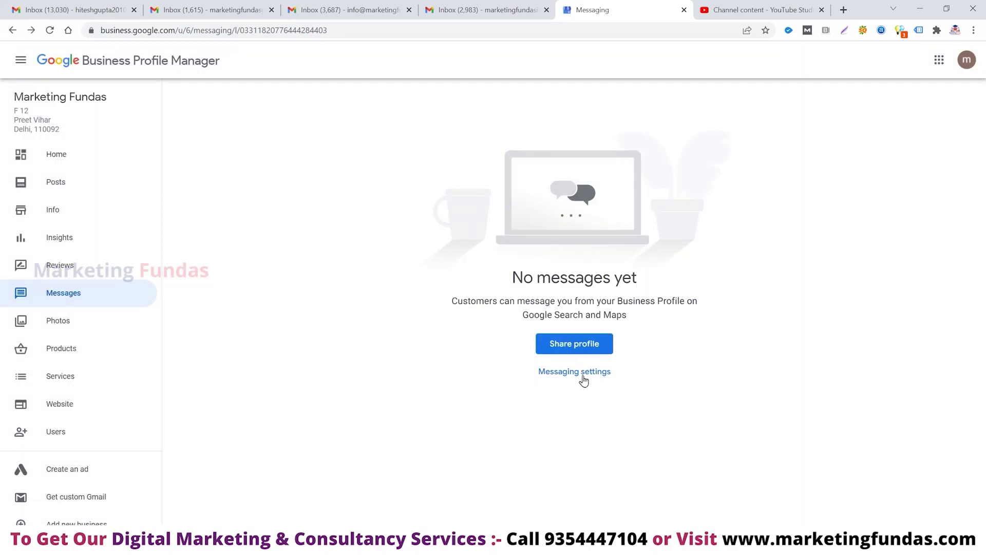
In Messaging settings, toggle read receipts on then back off, and close the settings.
left_click(583, 377)
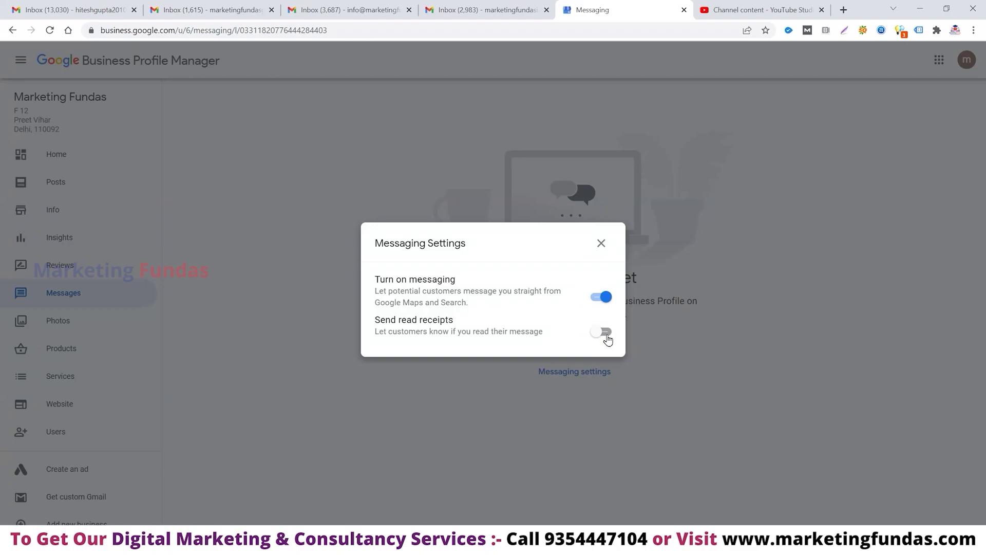
left_click(606, 335)
left_click(598, 335)
left_click(600, 243)
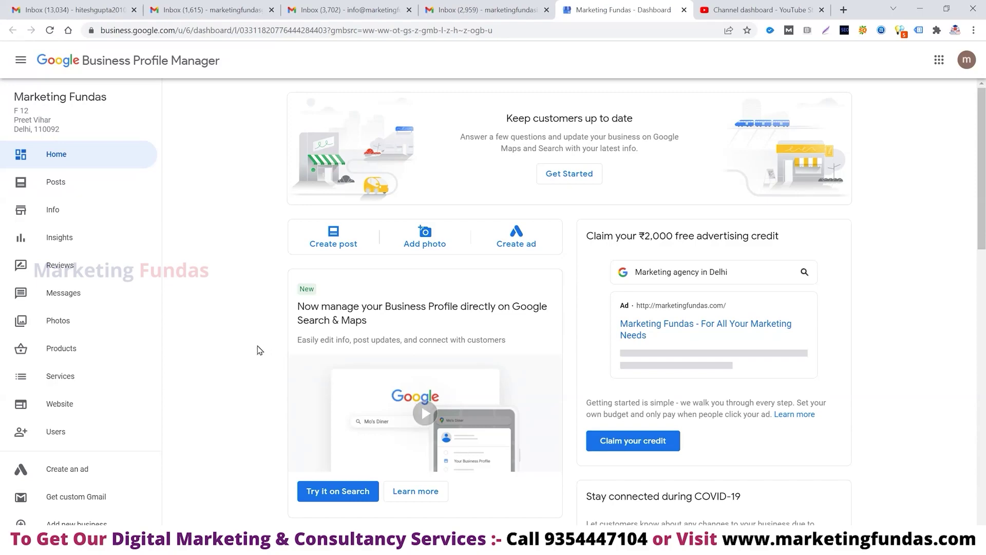
Switch to the incognito 'marketing fundas' Google results and scroll the business listing panel.
mouse_move(245, 546)
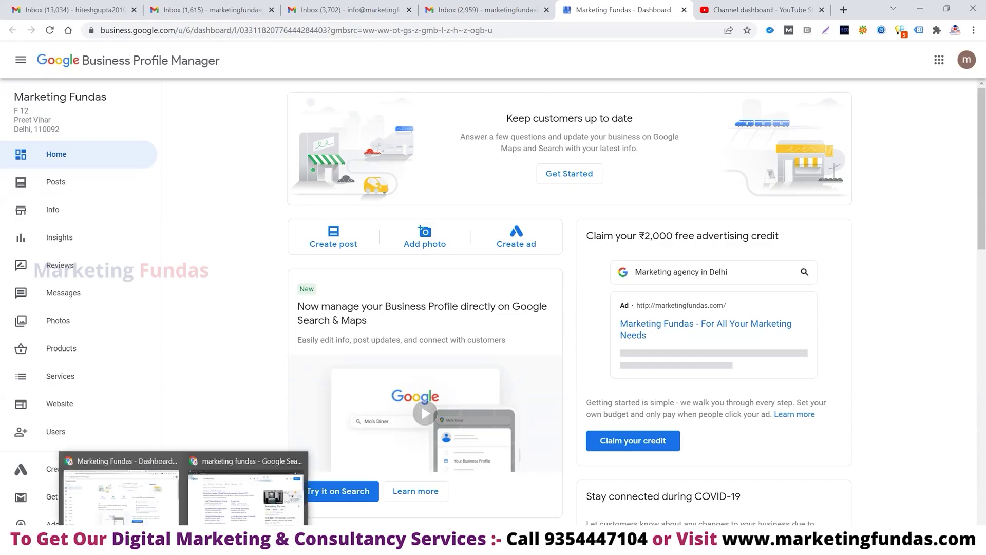
left_click(245, 514)
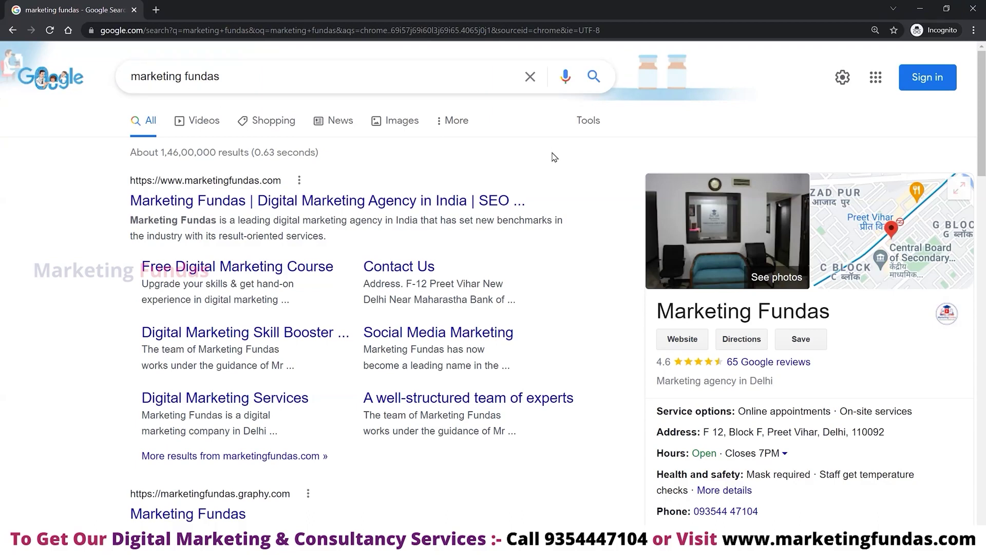
scroll(554, 157, "down", 1)
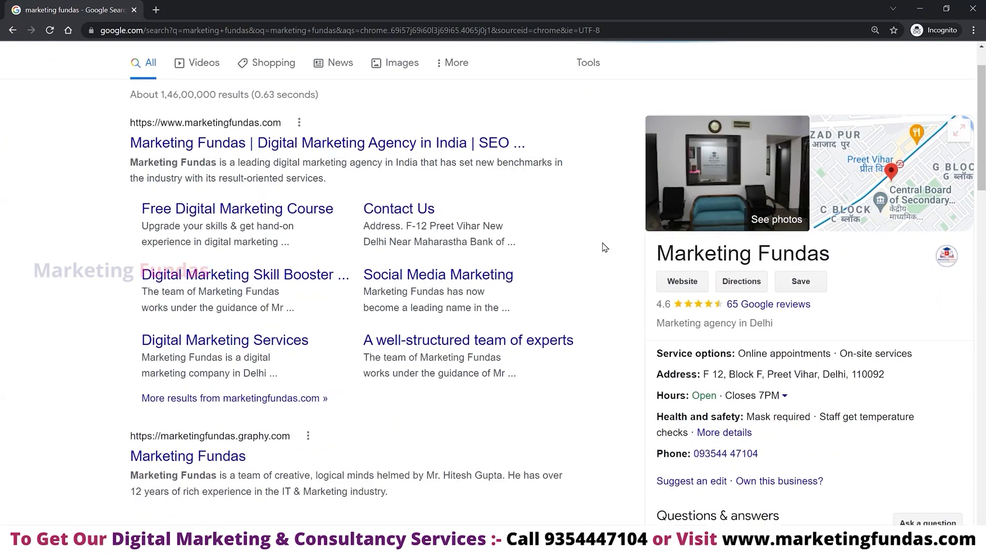
scroll(610, 244, "up", 1)
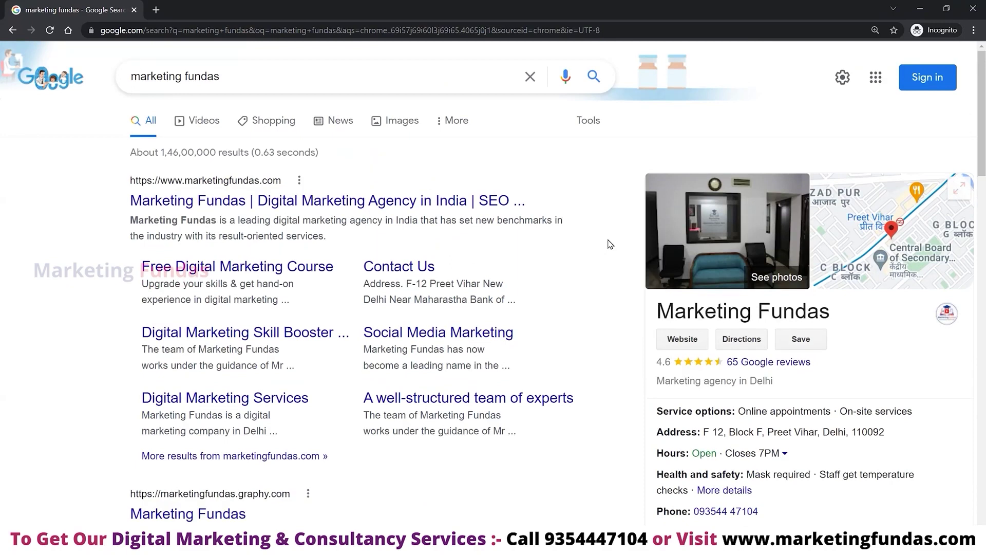
scroll(610, 244, "down", 1)
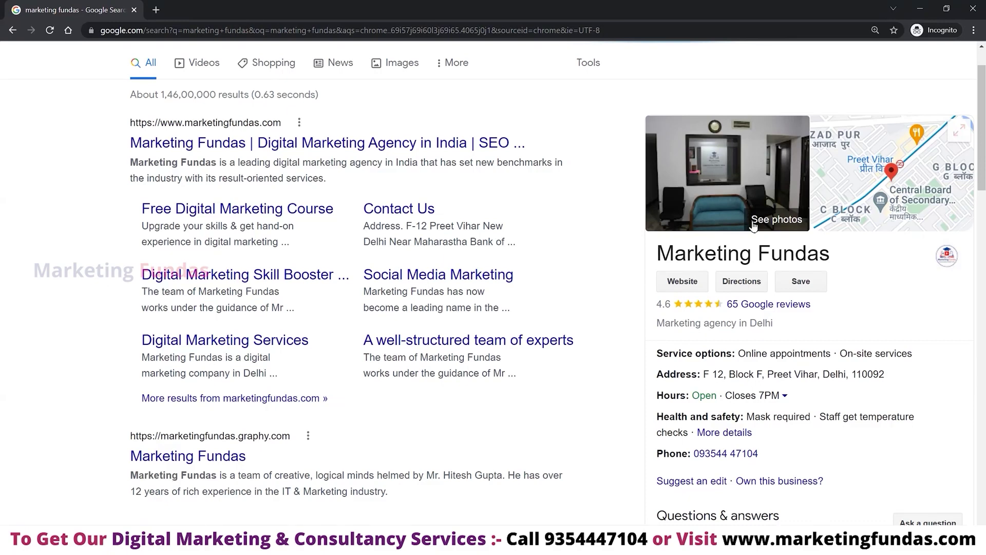
left_click(772, 226)
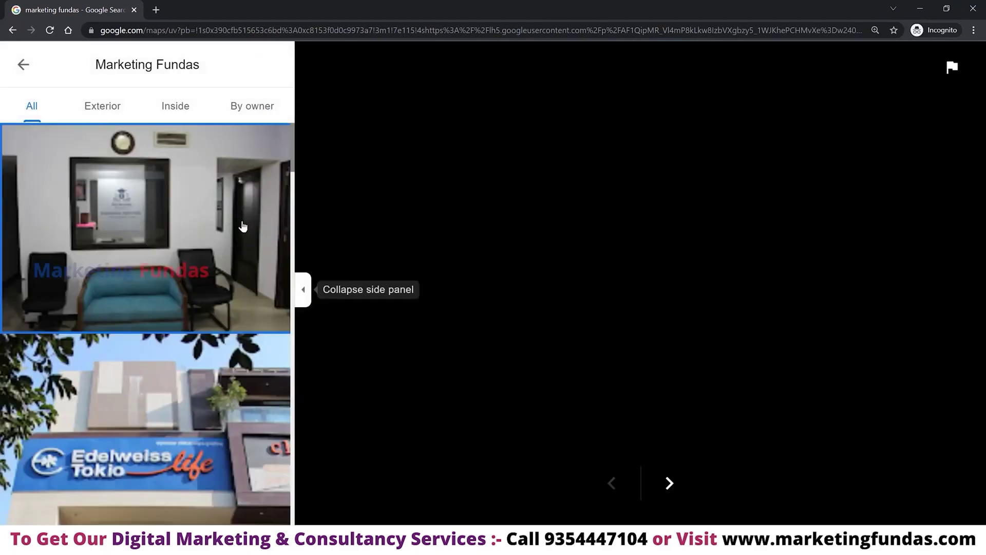
scroll(220, 255, "down", 2)
scroll(220, 255, "down", 15)
scroll(220, 257, "down", 15)
scroll(220, 262, "down", 12)
scroll(220, 262, "down", 12)
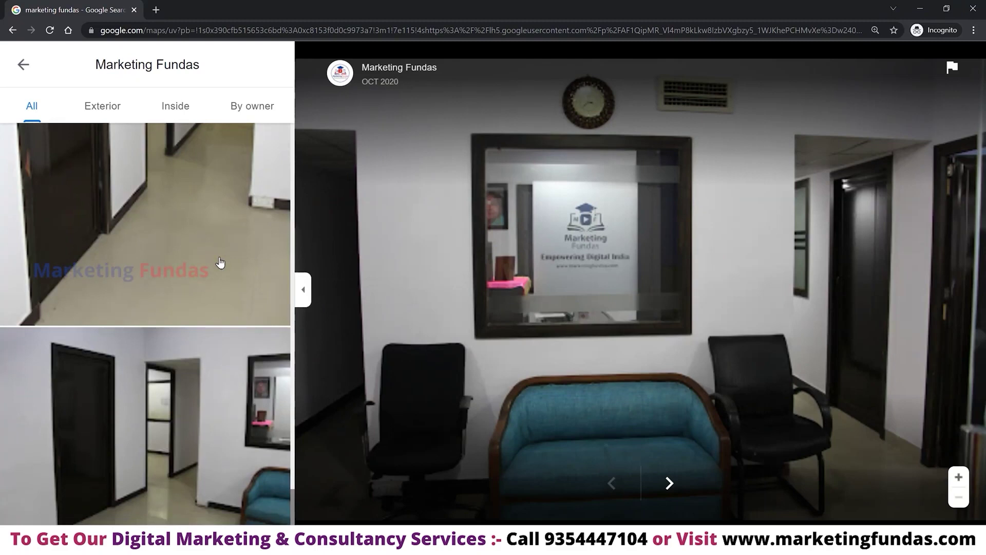
Leave the Google search results and return to the Marketing Fundas Dashboard tab's Home page.
left_click(22, 66)
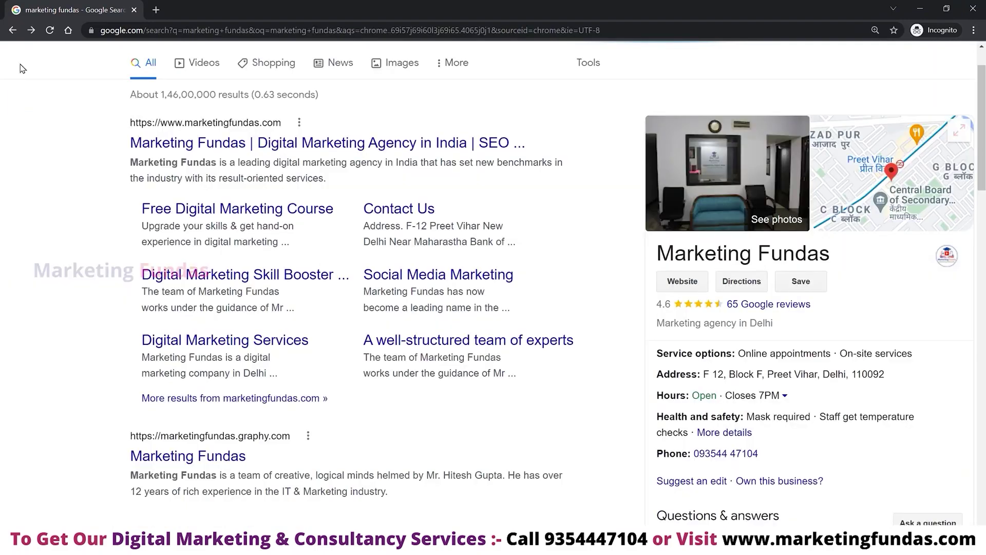
scroll(565, 257, "up", 1)
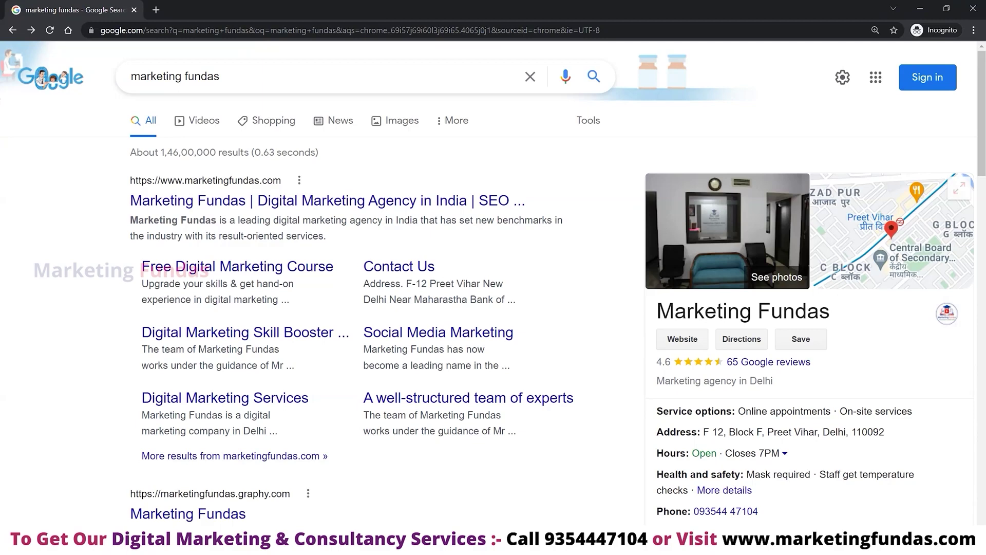
mouse_move(239, 544)
left_click(120, 488)
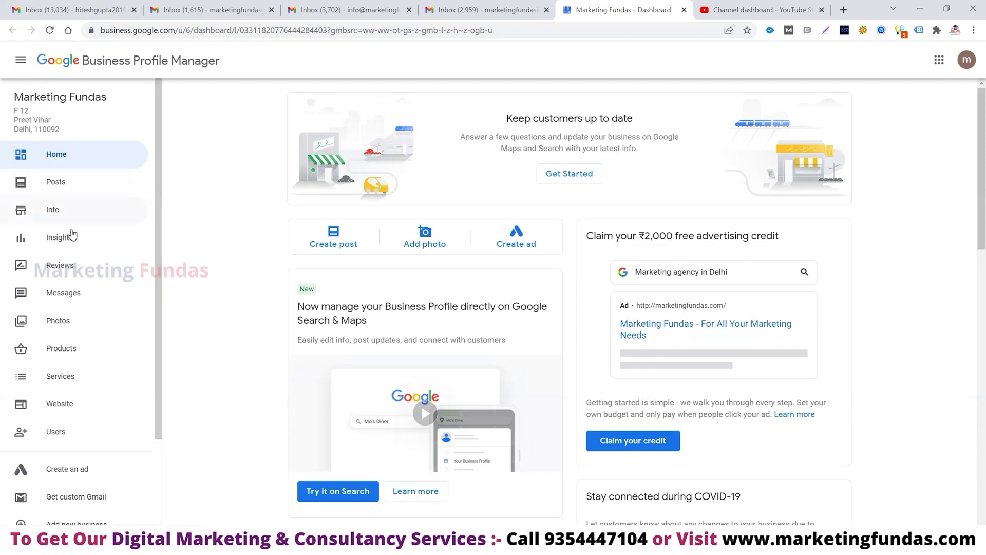
Scroll through the full Marketing Fundas photo grid, then filter to Video, which shows no videos yet.
left_click(58, 322)
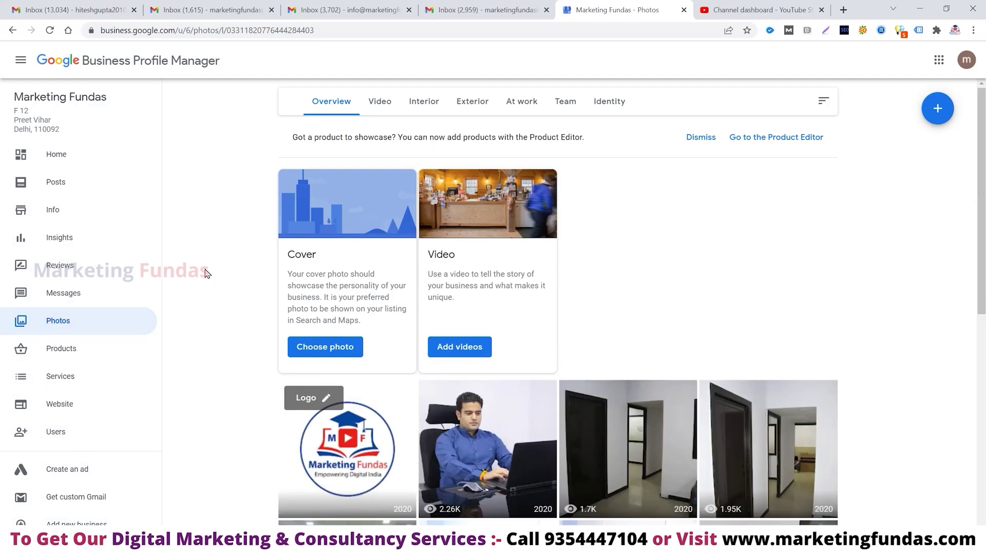
scroll(205, 273, "down", 8)
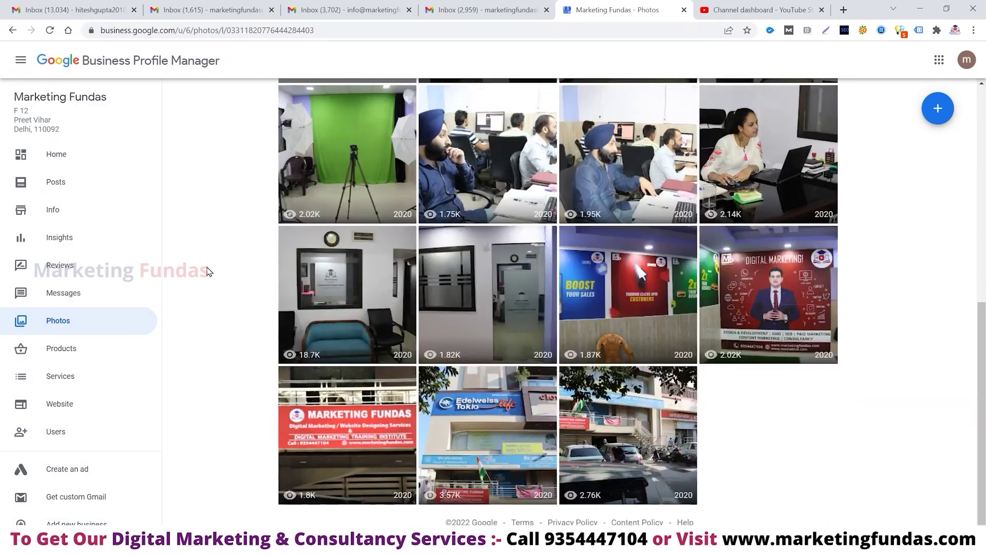
scroll(207, 272, "up", 3)
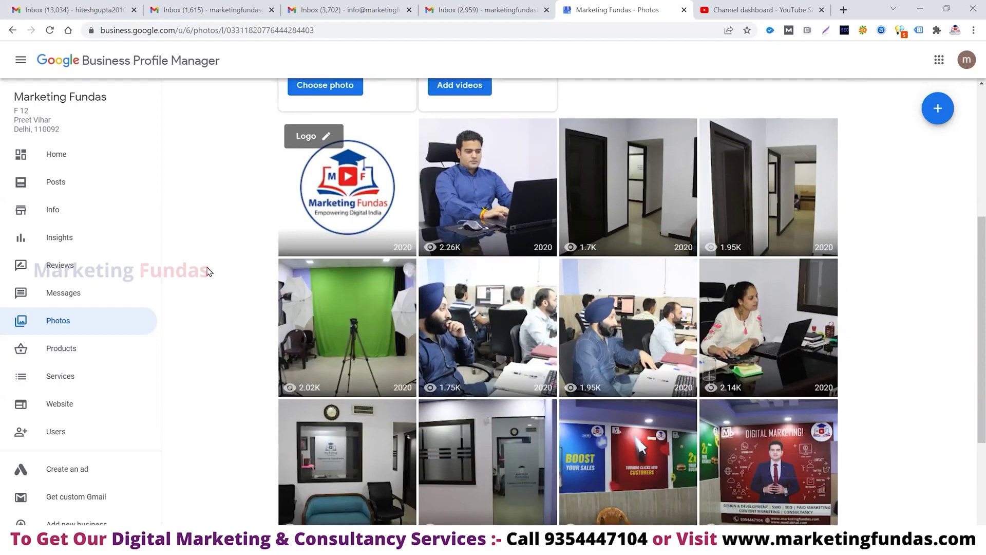
scroll(207, 271, "up", 1)
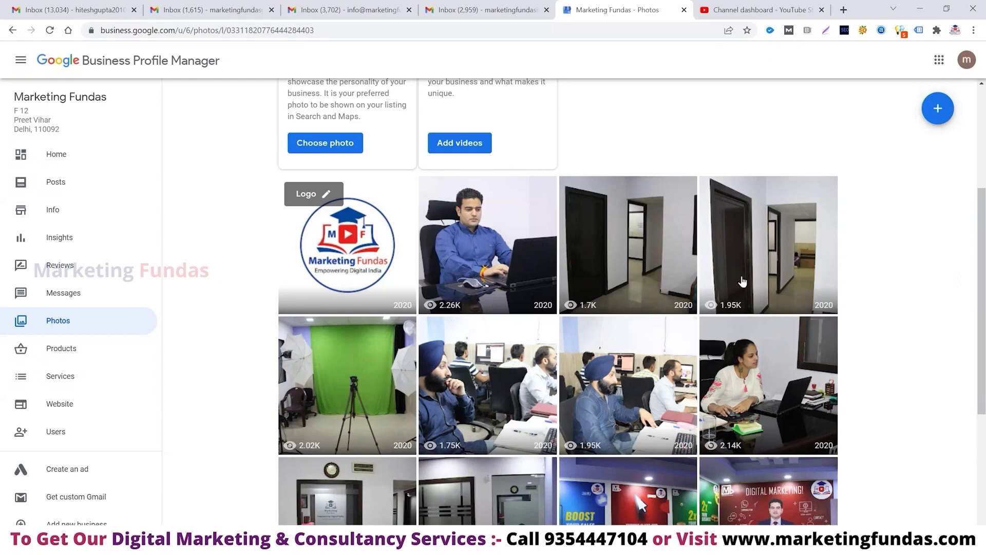
scroll(742, 281, "down", 2)
scroll(474, 284, "down", 2)
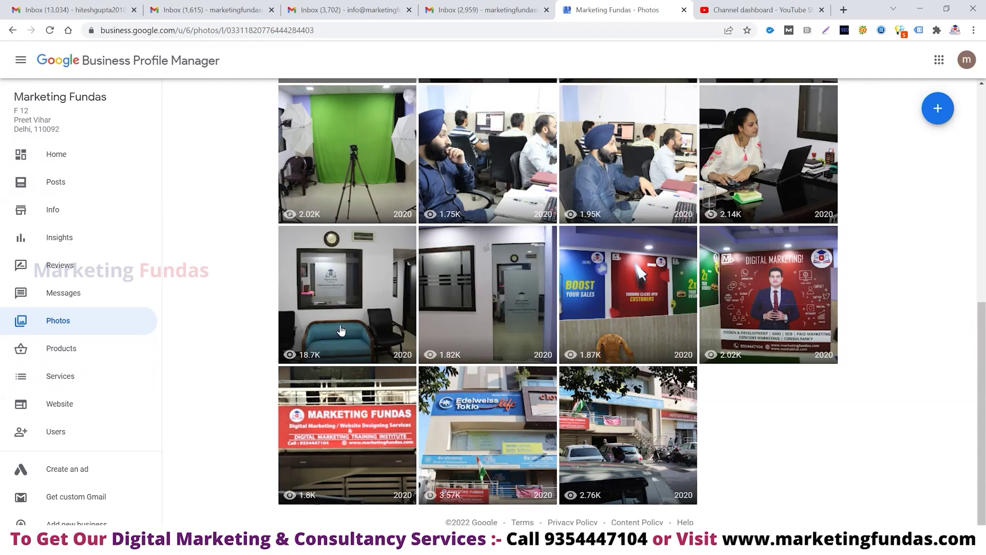
scroll(229, 292, "up", 6)
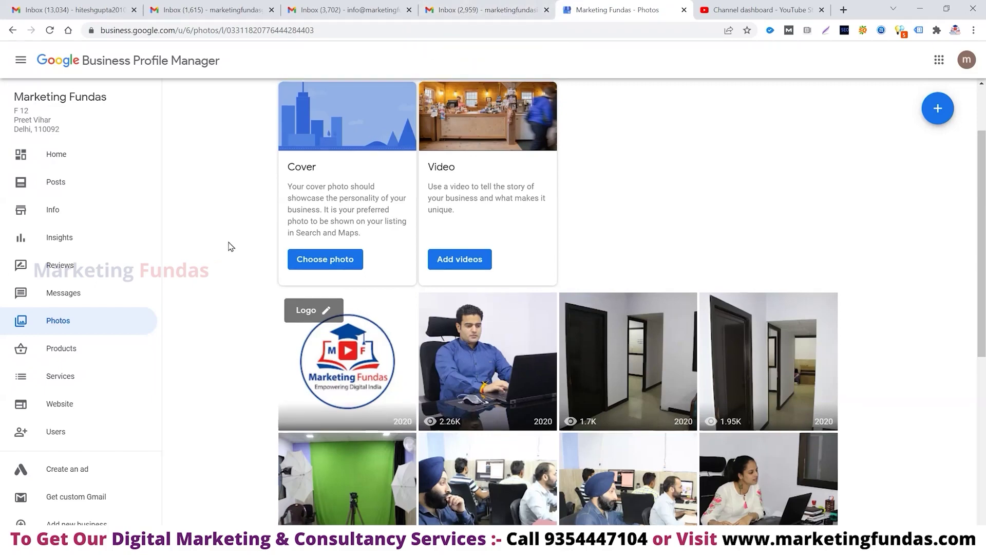
scroll(230, 247, "up", 2)
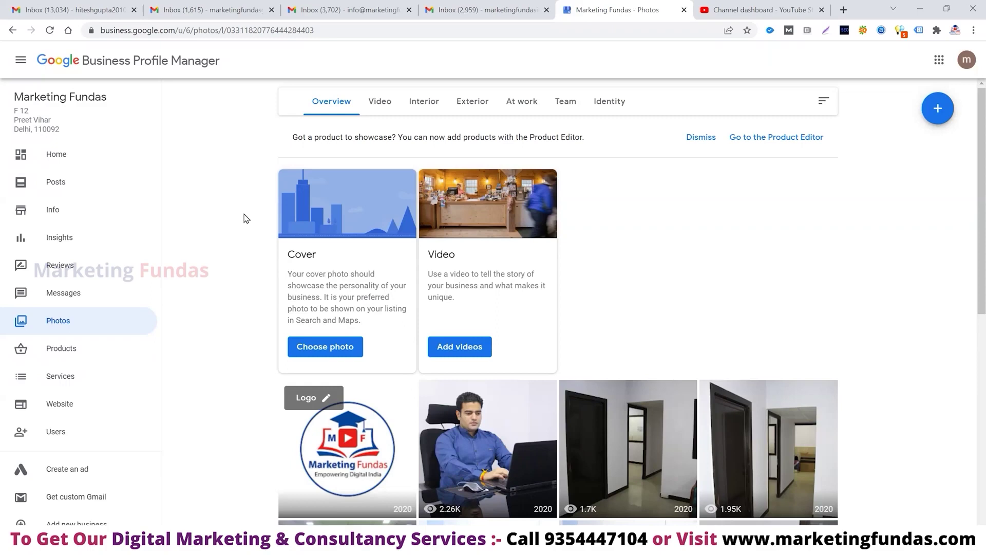
left_click(385, 106)
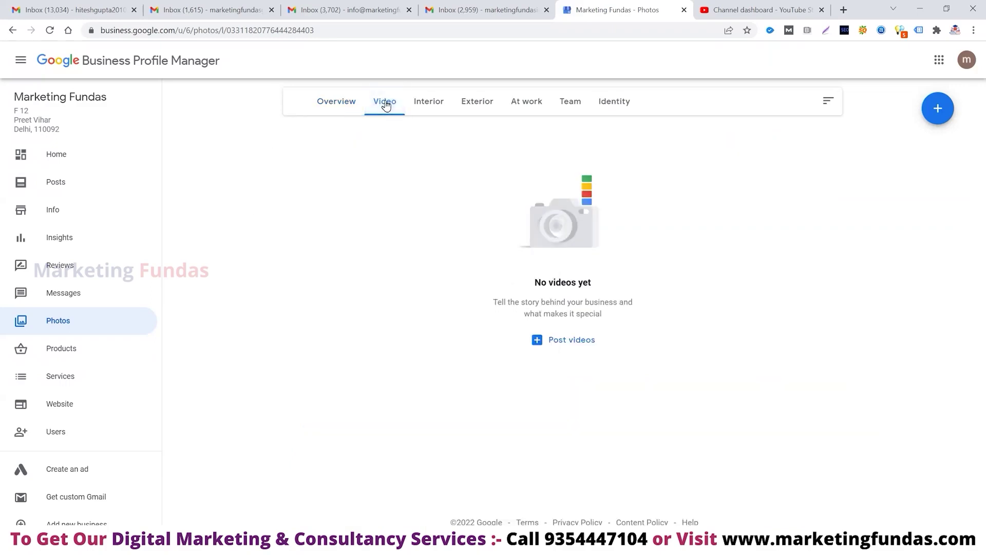
left_click(538, 344)
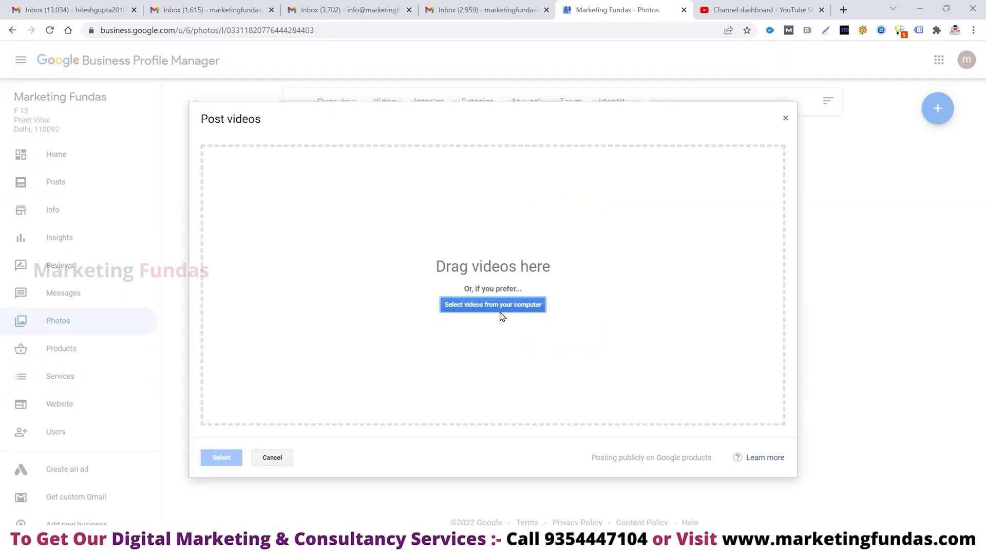
left_click(502, 306)
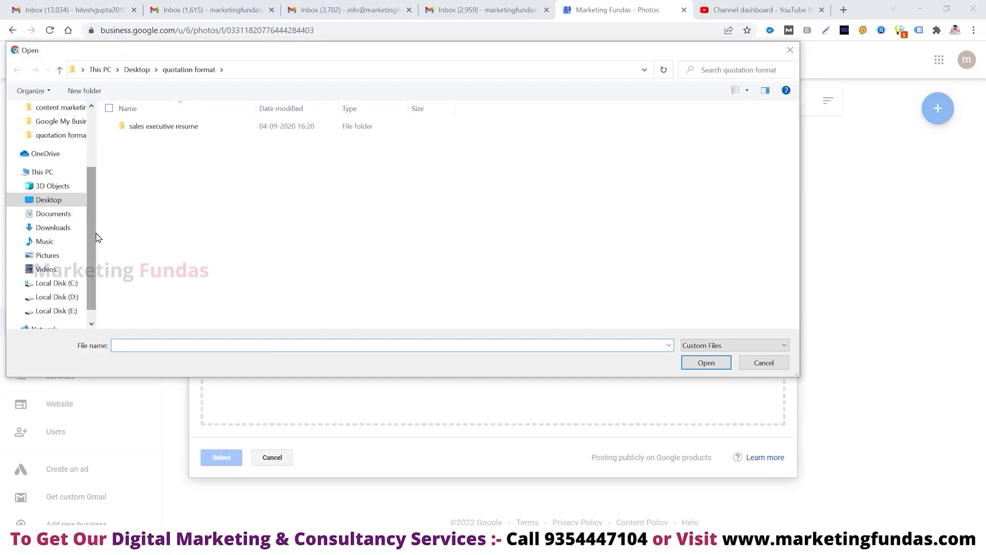
left_click(44, 270)
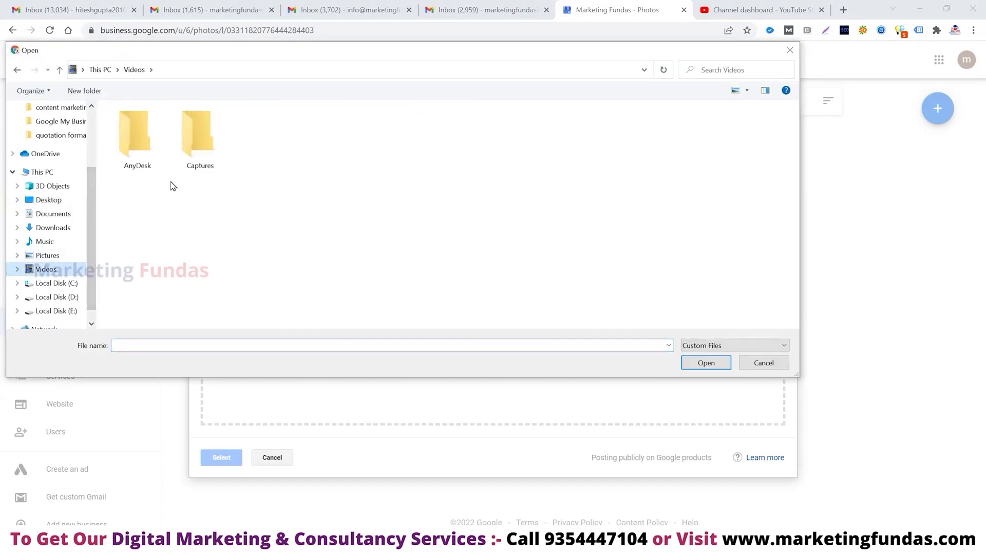
left_click(790, 51)
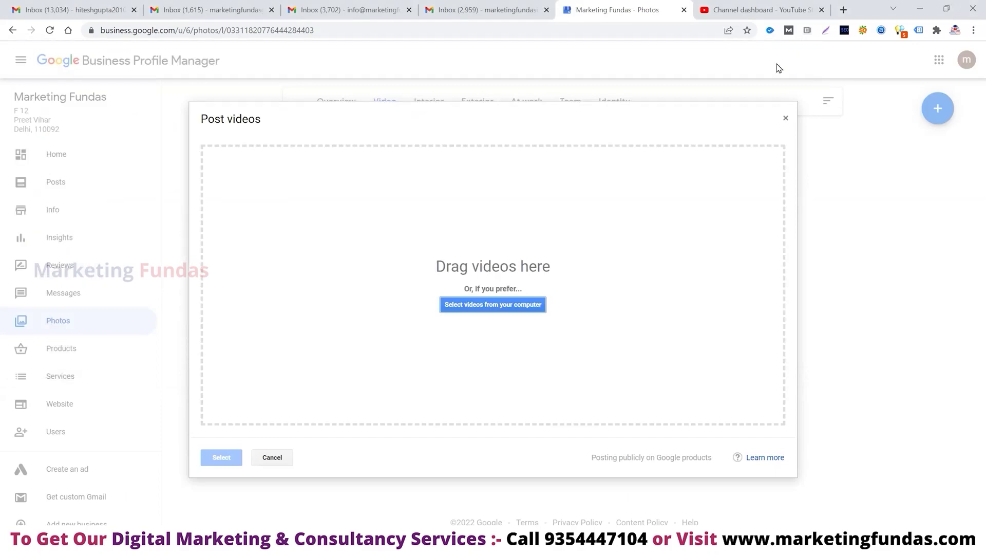
left_click(785, 119)
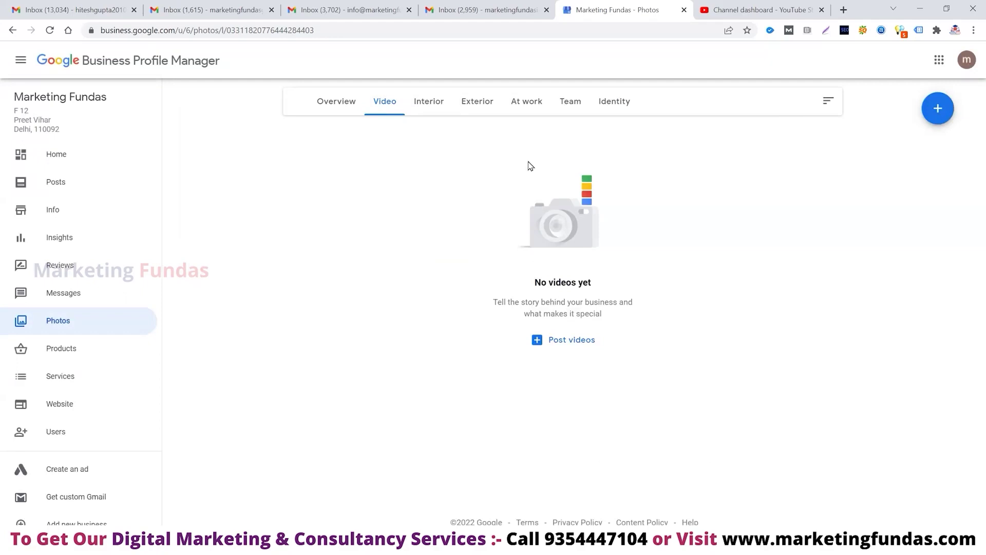
Check the Interior photos, cancel the add-photos dialog, then view the two Exterior building photos.
left_click(439, 105)
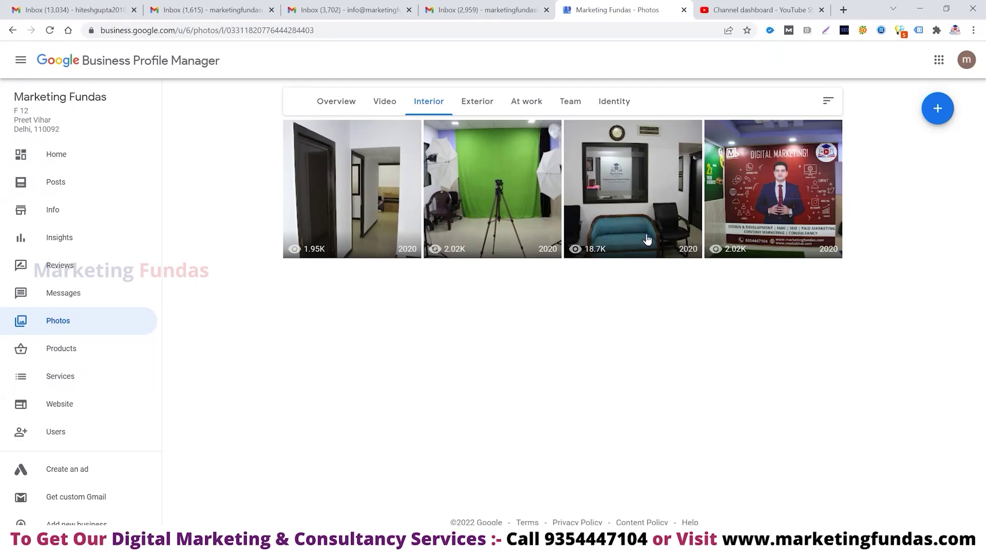
left_click(937, 109)
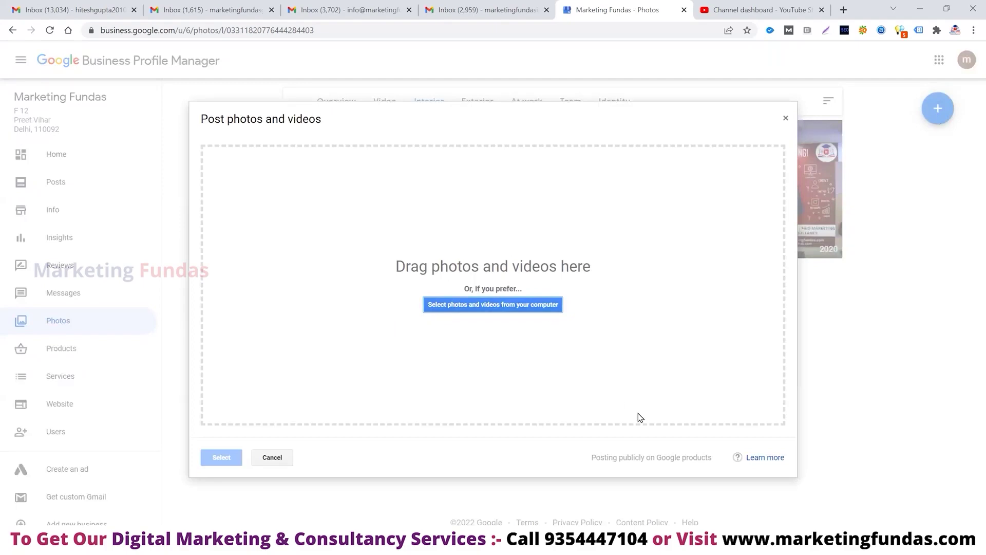
left_click(278, 461)
left_click(479, 102)
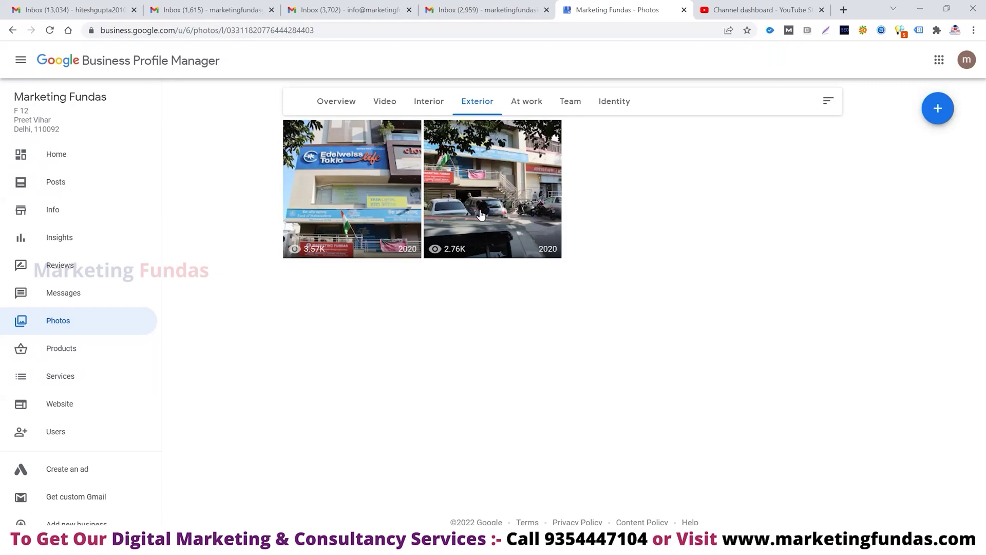
Browse the At work and Team categories, then show Identity with the empty cover slot and logo.
left_click(536, 102)
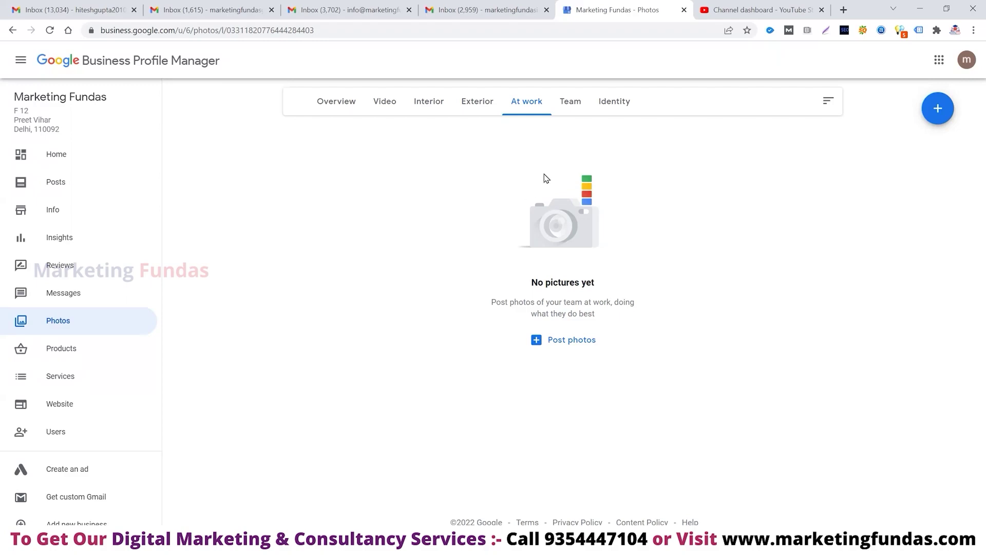
left_click(582, 103)
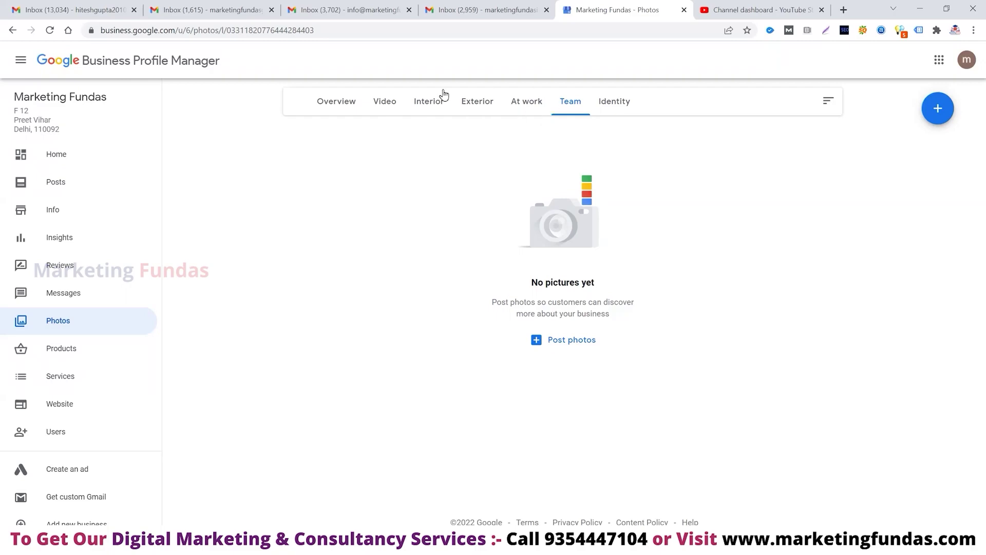
left_click(609, 103)
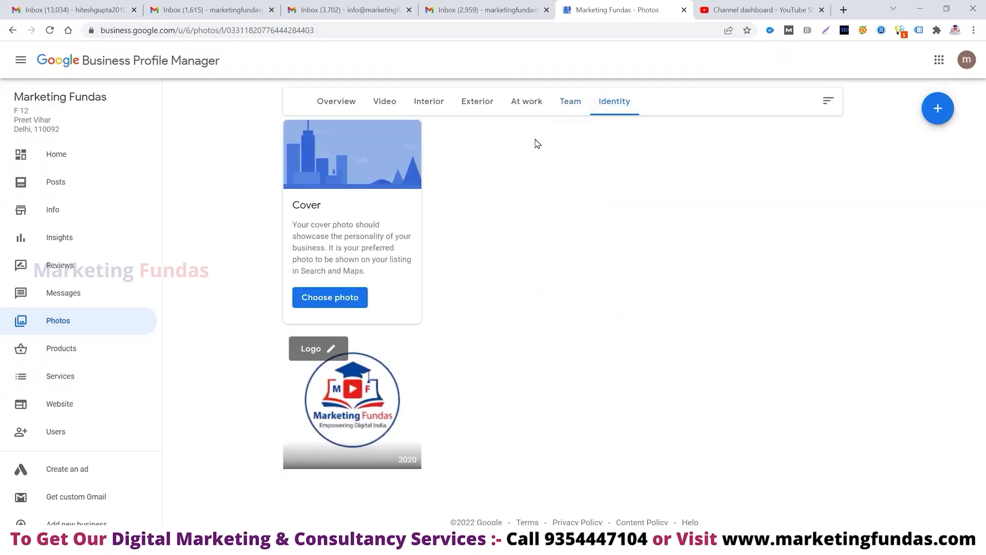
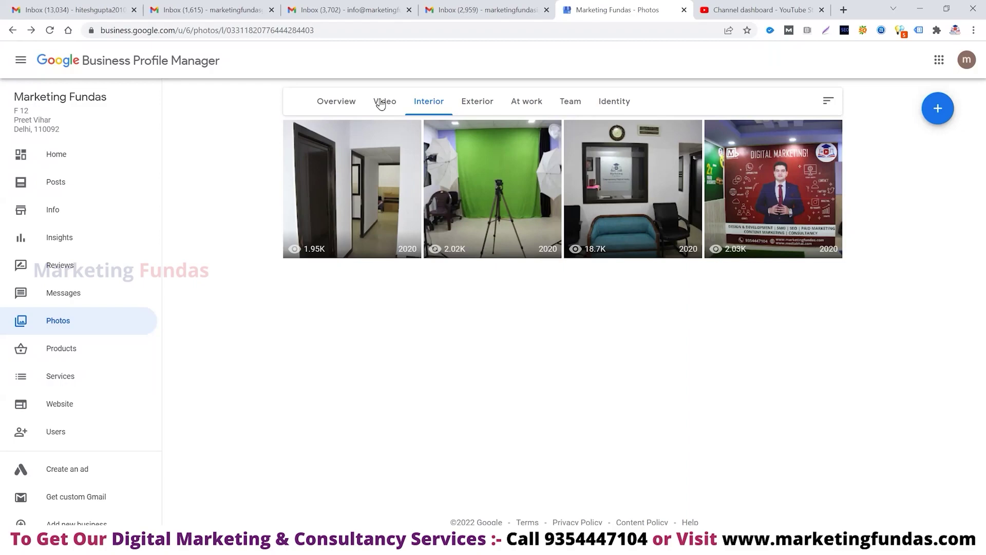
Switch the Marketing Fundas photo gallery to its Overview set of profile photos.
left_click(339, 101)
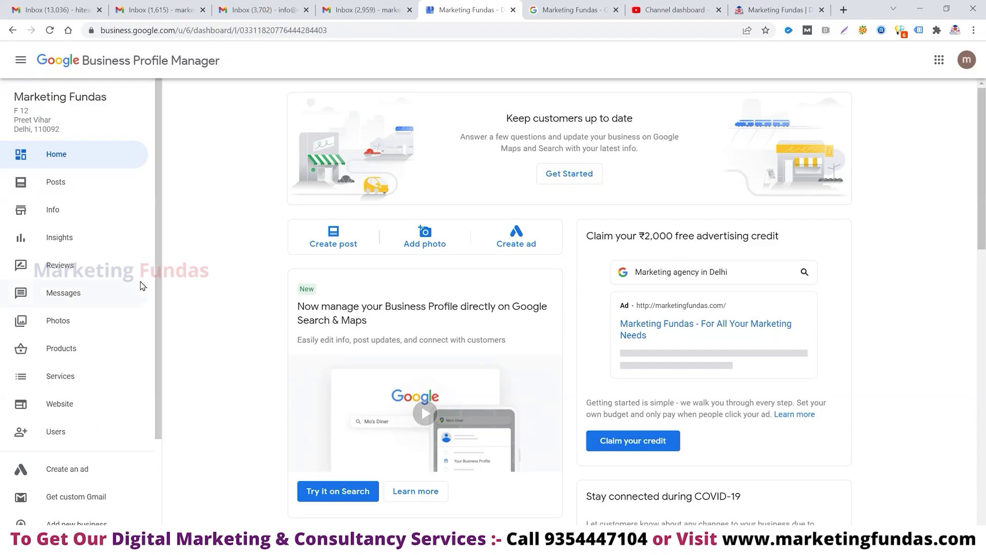
Open the Services page from Info and scroll the Marketing agency services down to Youtube Marketing.
left_click(53, 211)
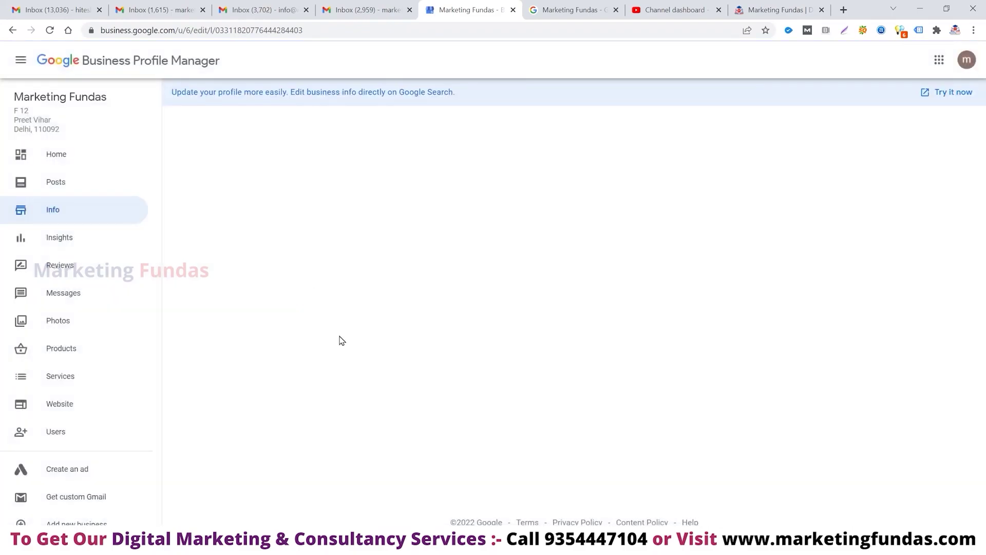
scroll(347, 325, "down", 12)
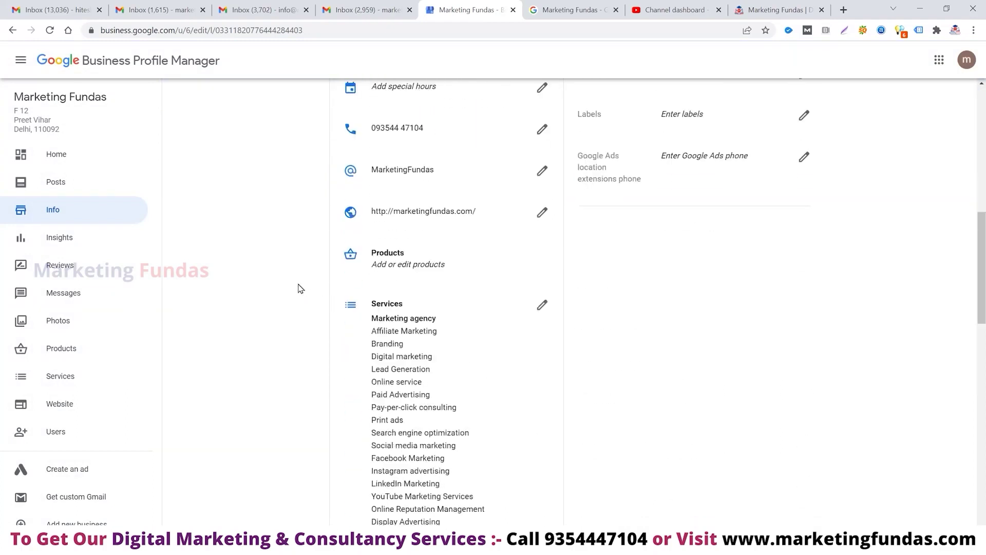
left_click(65, 380)
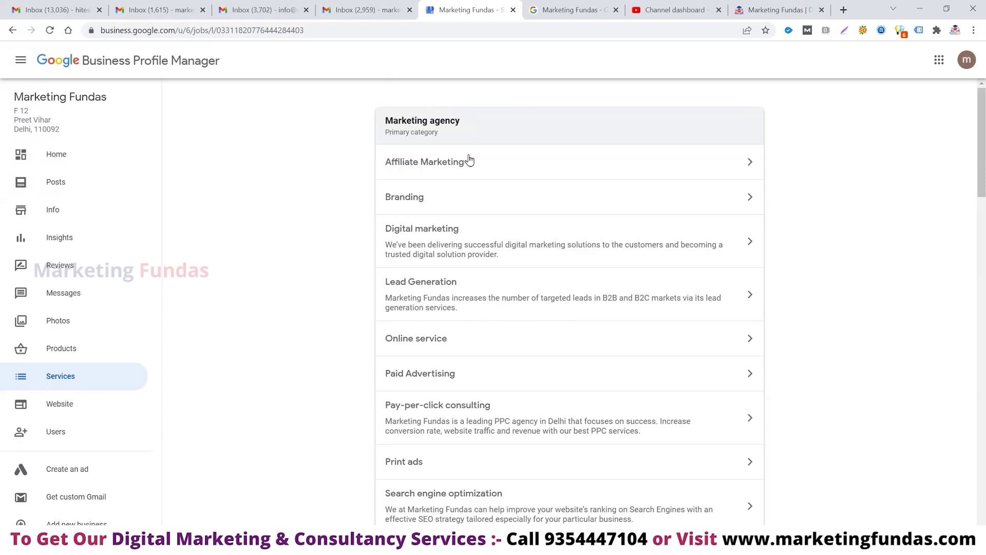
scroll(454, 273, "down", 5)
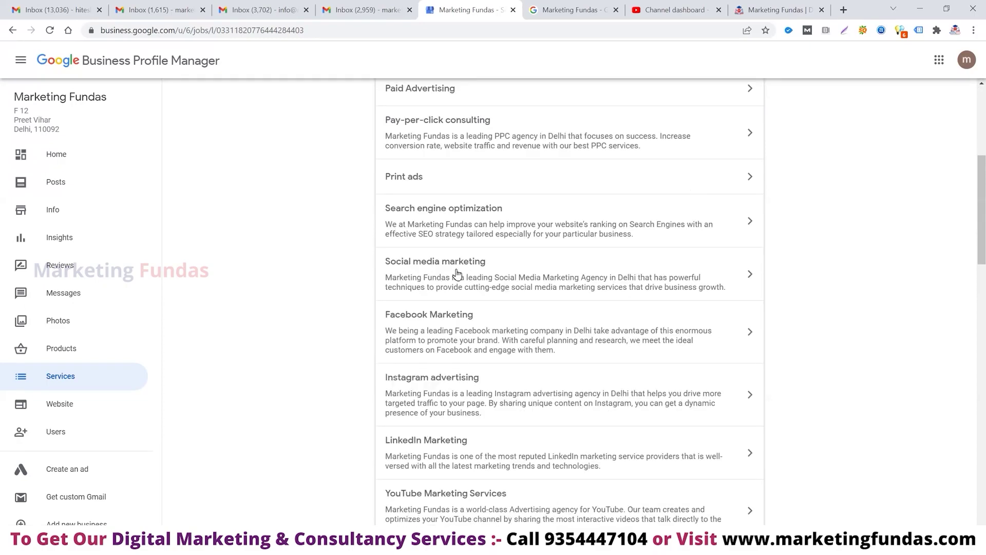
scroll(457, 273, "down", 12)
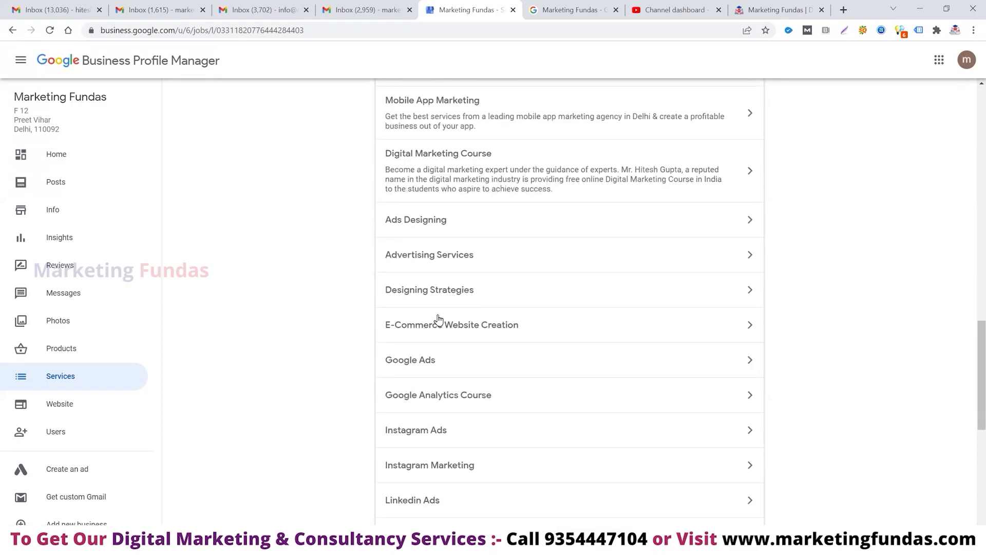
scroll(438, 321, "down", 4)
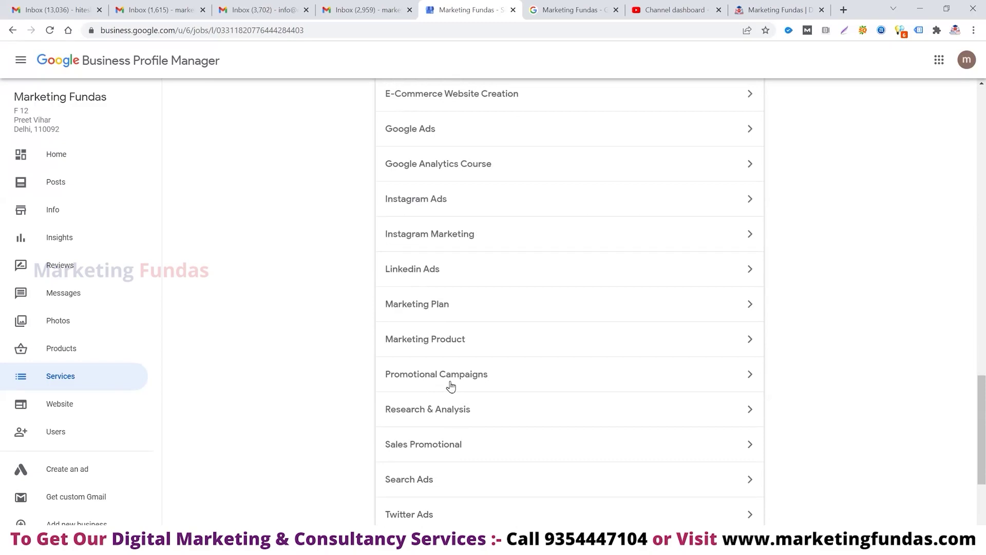
scroll(451, 385, "up", 15)
scroll(451, 385, "up", 3)
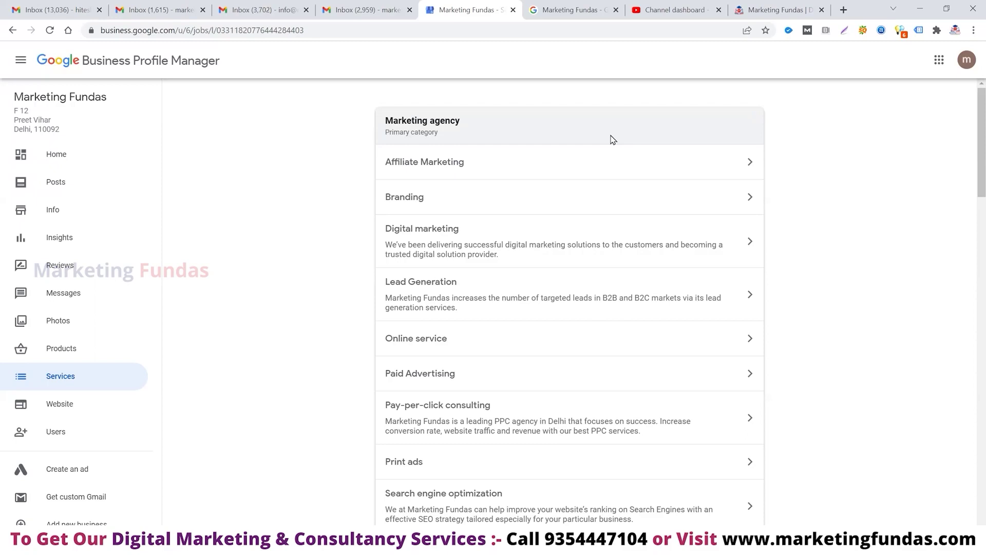
scroll(482, 170, "down", 9)
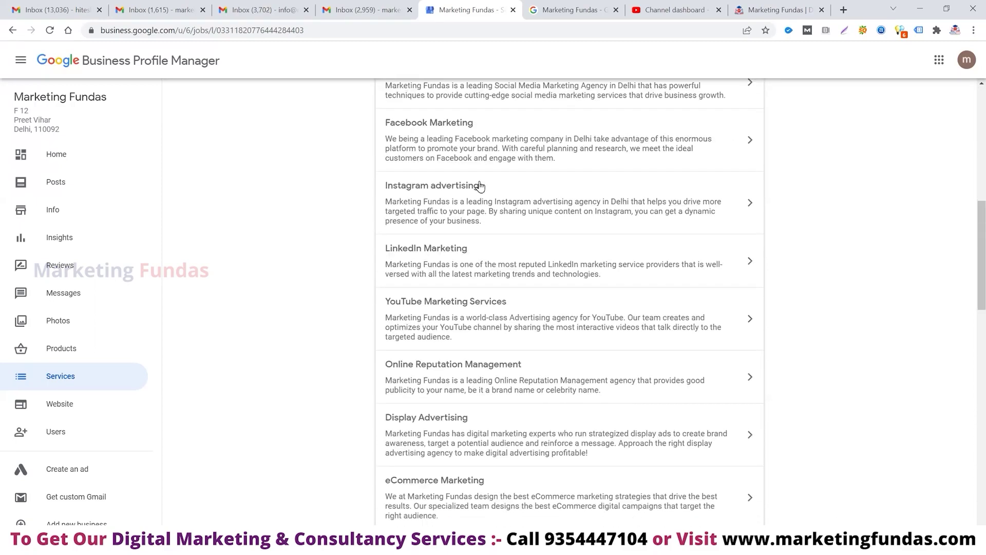
scroll(480, 186, "down", 5)
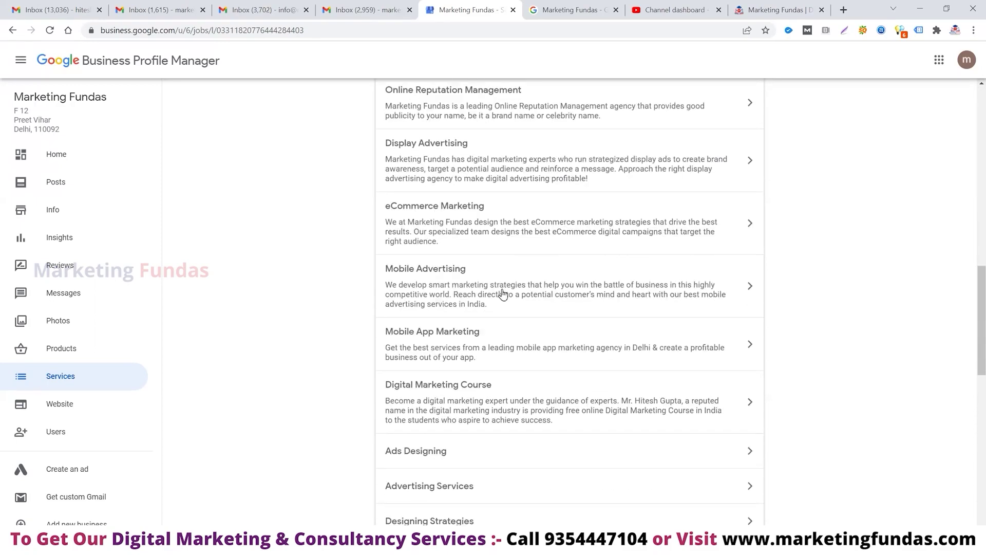
scroll(503, 293, "up", 14)
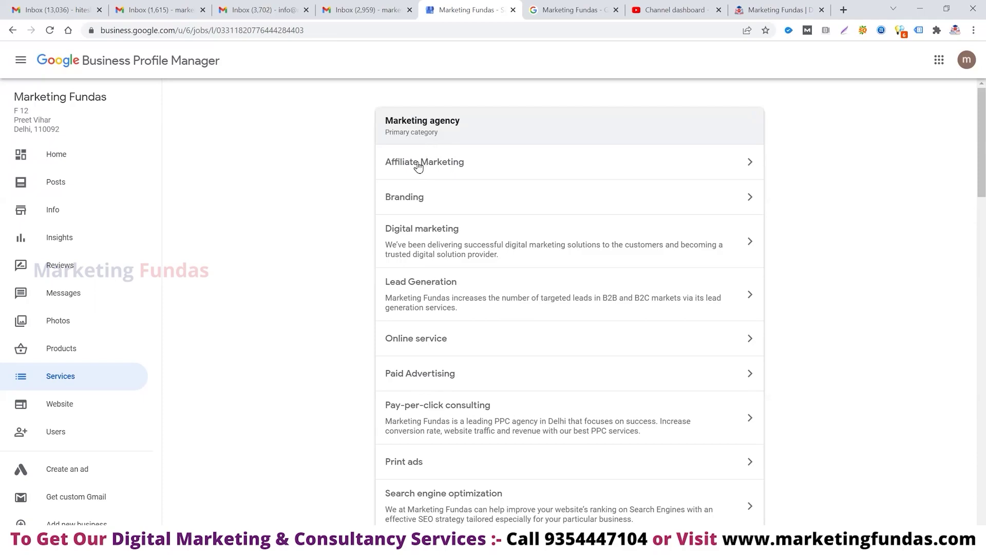
scroll(396, 190, "down", 3)
scroll(450, 236, "down", 10)
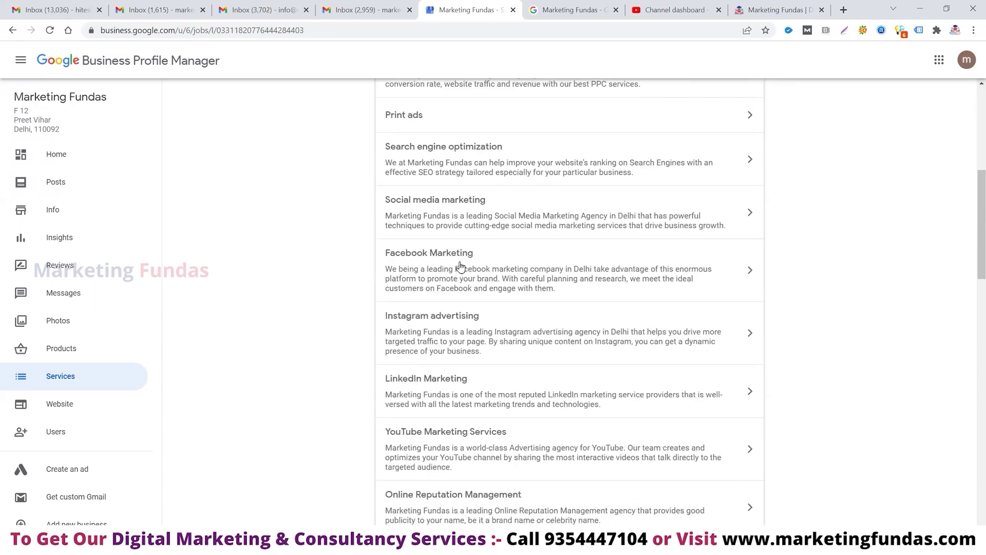
scroll(458, 272, "down", 12)
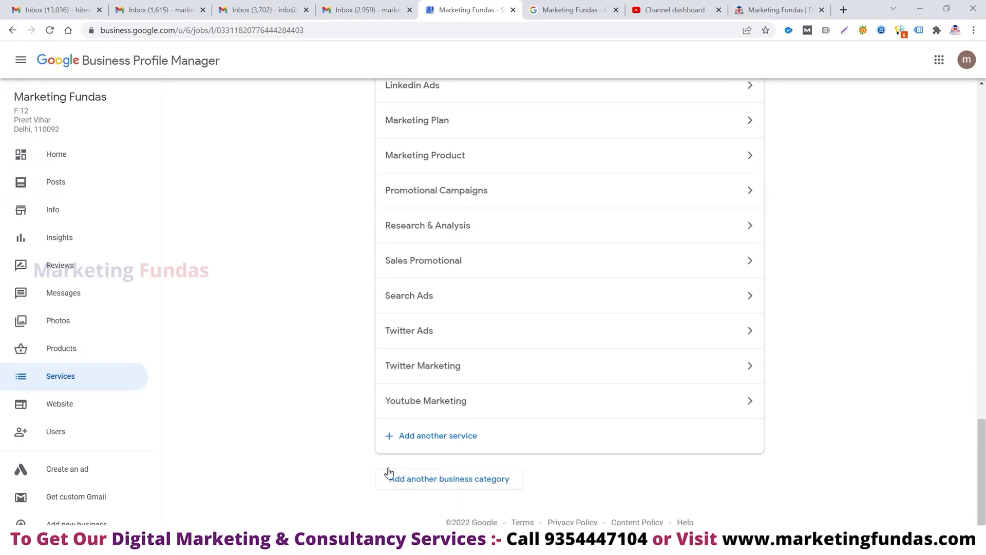
Add Web Designer as an extra business category by searching 'Websit'.
left_click(433, 482)
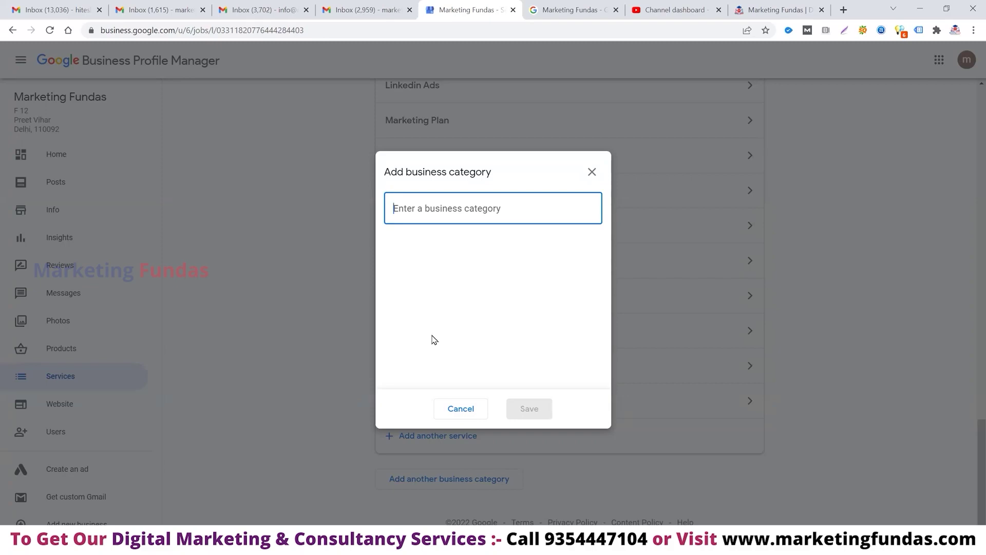
type("W")
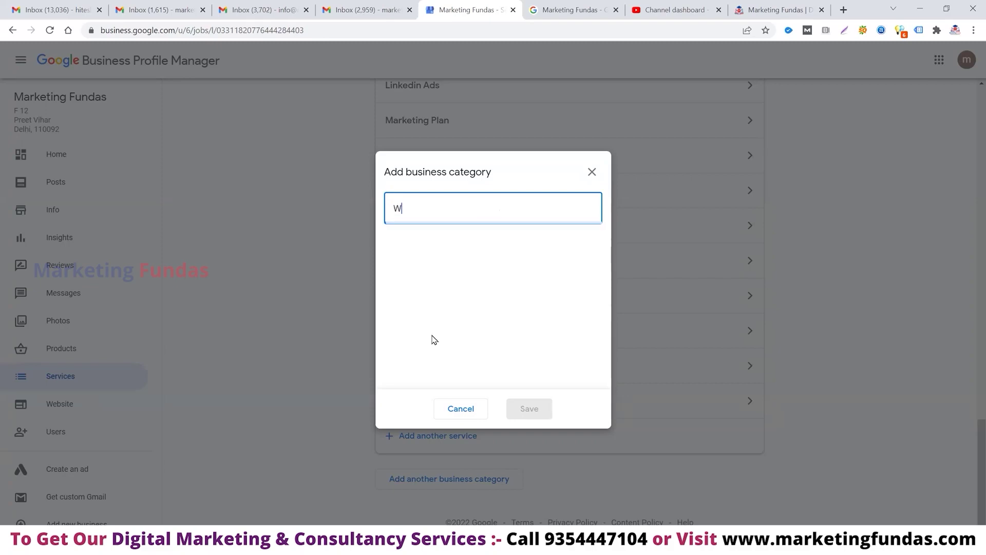
type("ebsite")
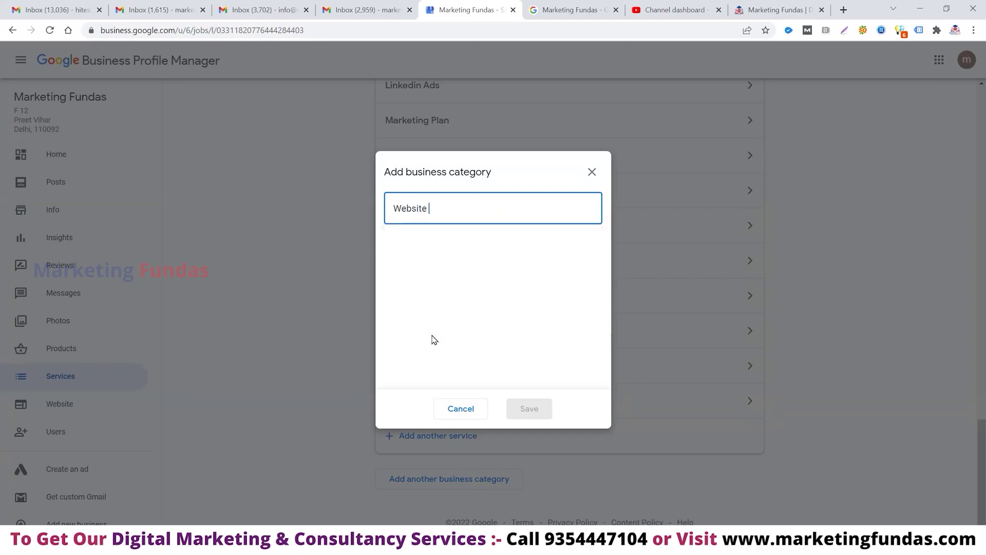
type(" D")
type("e")
type("si")
key("BackSpace")
key("BackSpace")
key("BackSpace")
key("BackSpace")
key("BackSpace")
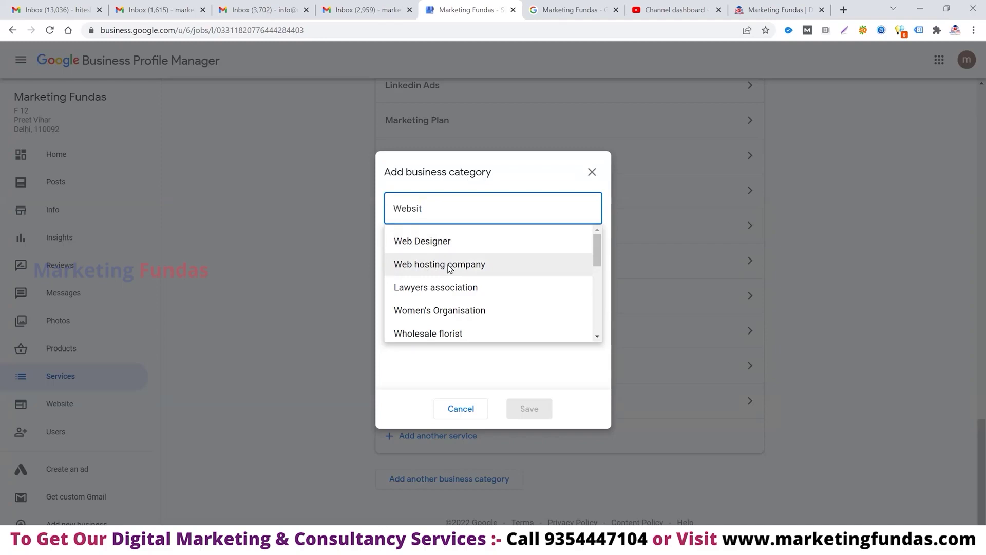
left_click(446, 241)
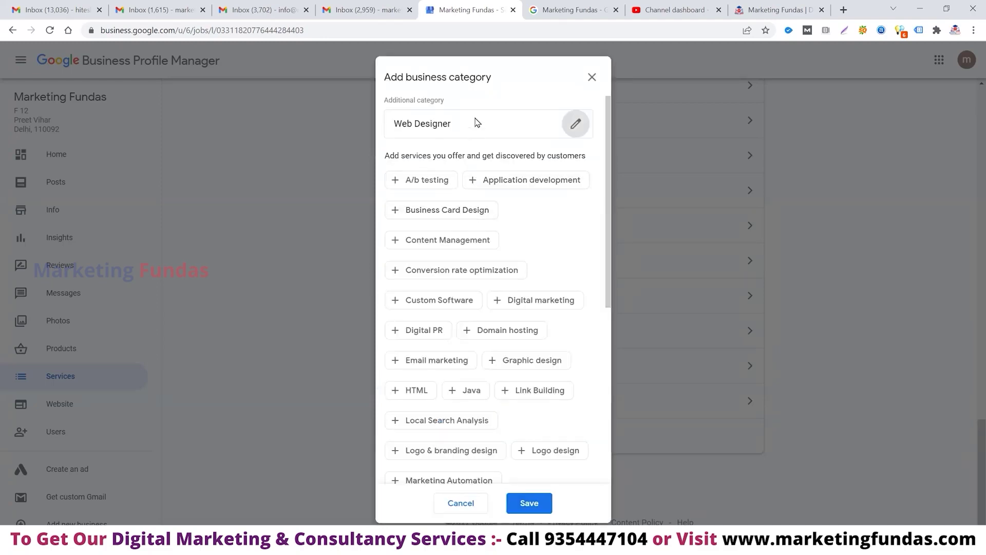
left_click(575, 124)
key("BackSpace")
key("BackSpace")
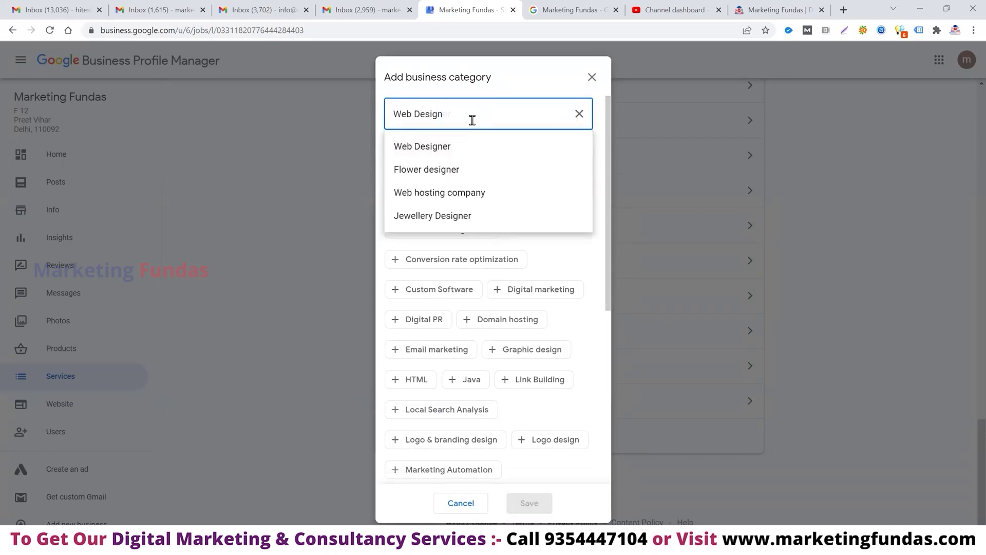
type("ing")
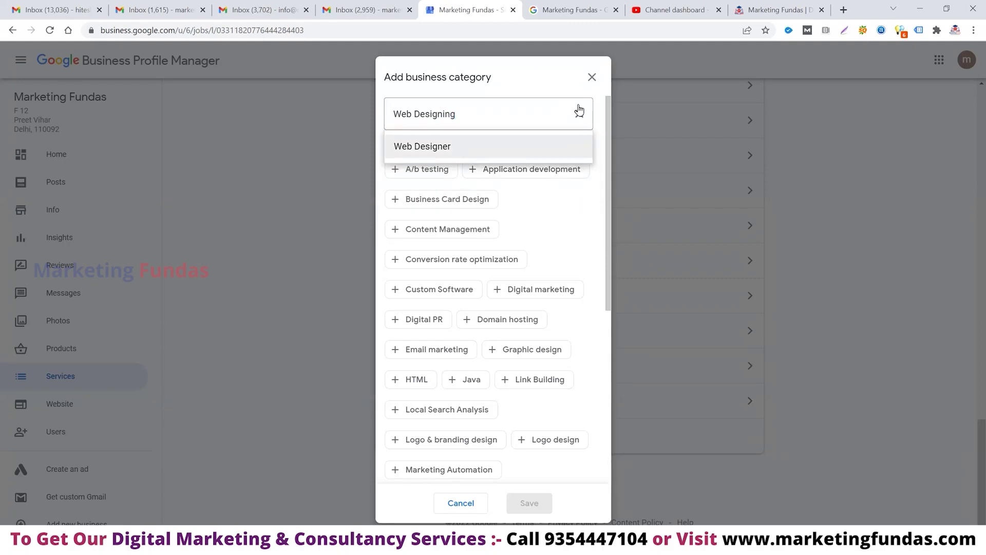
left_click(548, 154)
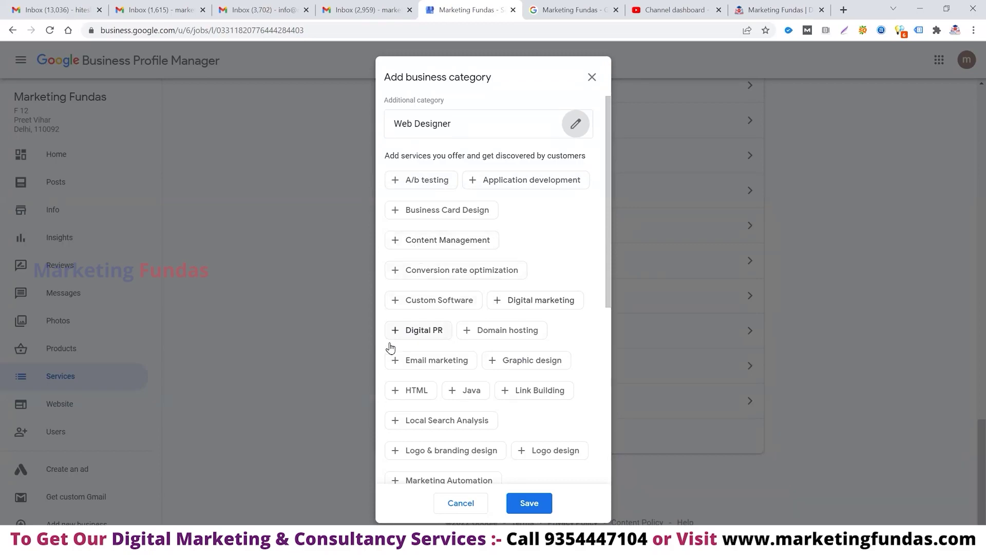
scroll(411, 334, "down", 2)
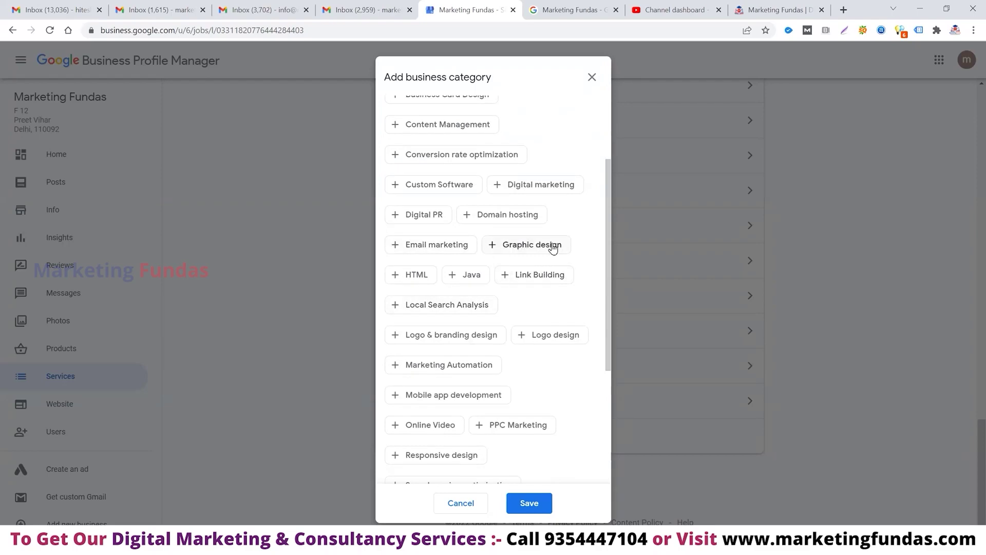
scroll(474, 370, "down", 1)
scroll(460, 377, "down", 1)
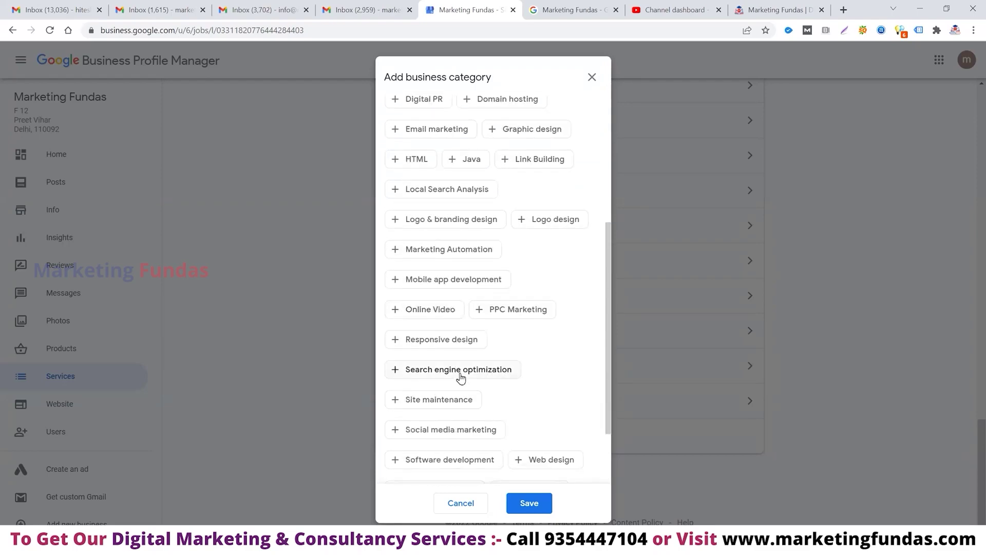
left_click(394, 341)
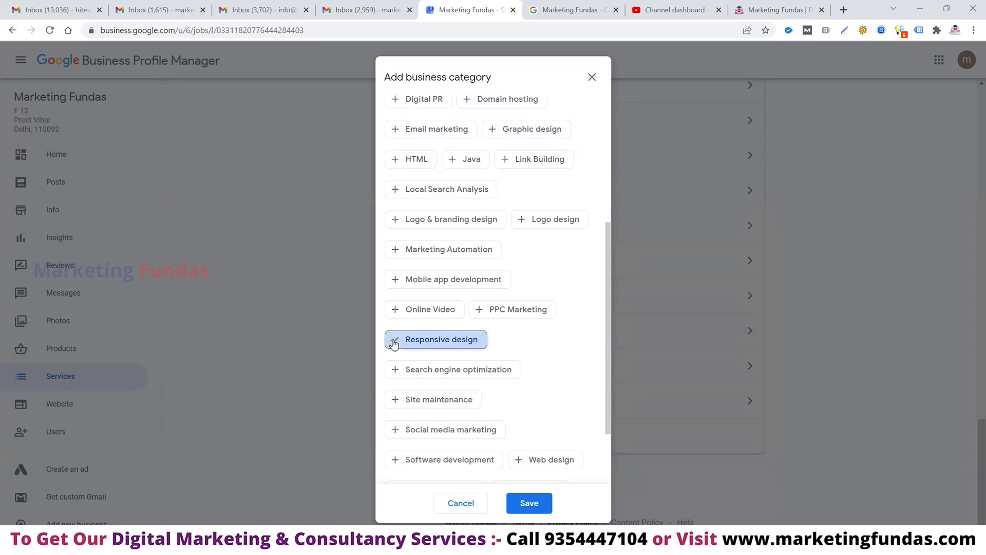
left_click(522, 466)
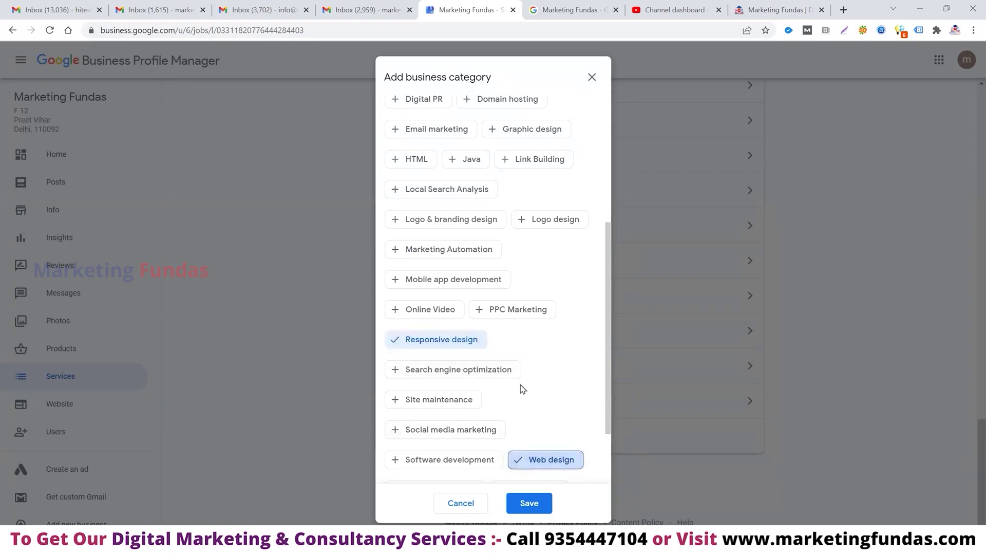
scroll(520, 380, "down", 1)
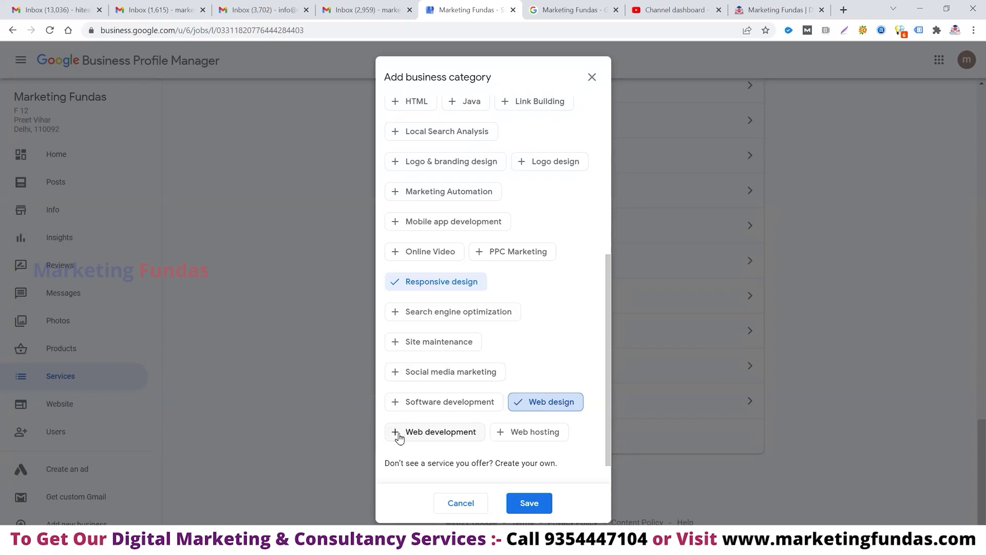
left_click(395, 434)
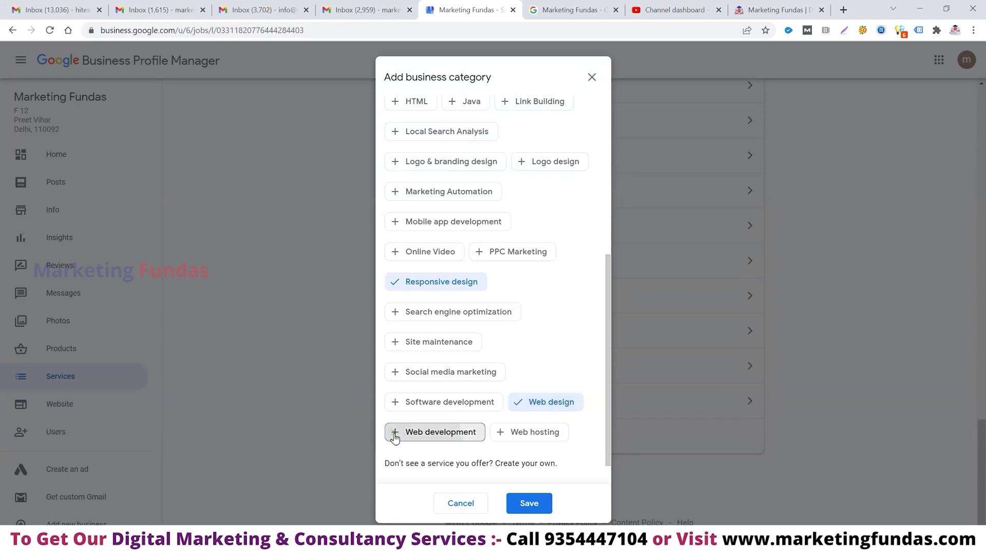
left_click(501, 435)
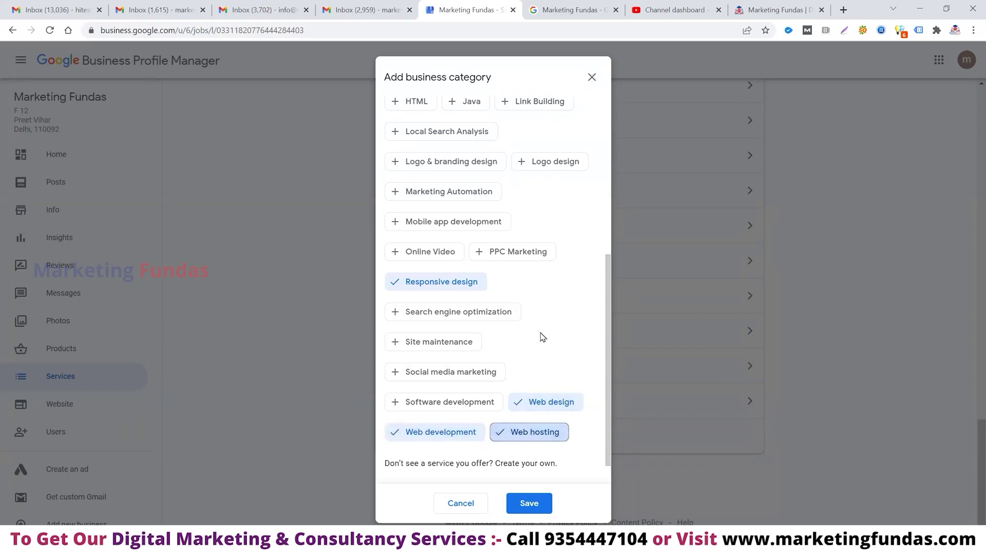
scroll(532, 344, "up", 5)
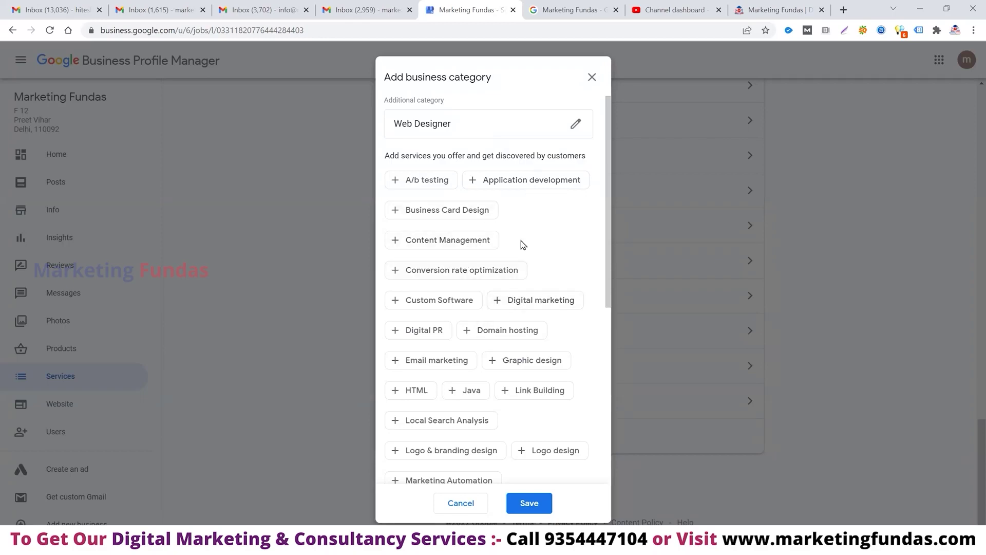
scroll(520, 246, "down", 6)
scroll(521, 247, "down", 1)
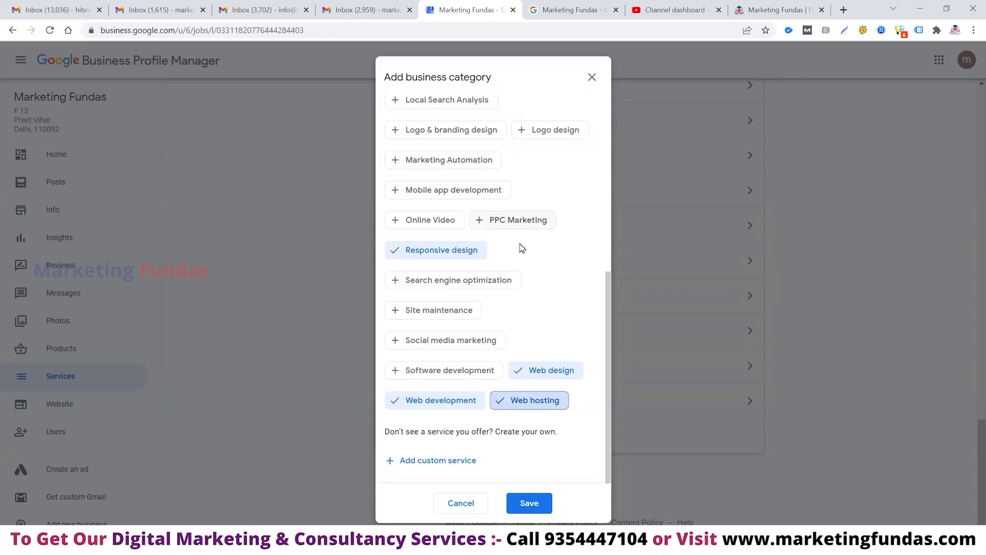
left_click(461, 503)
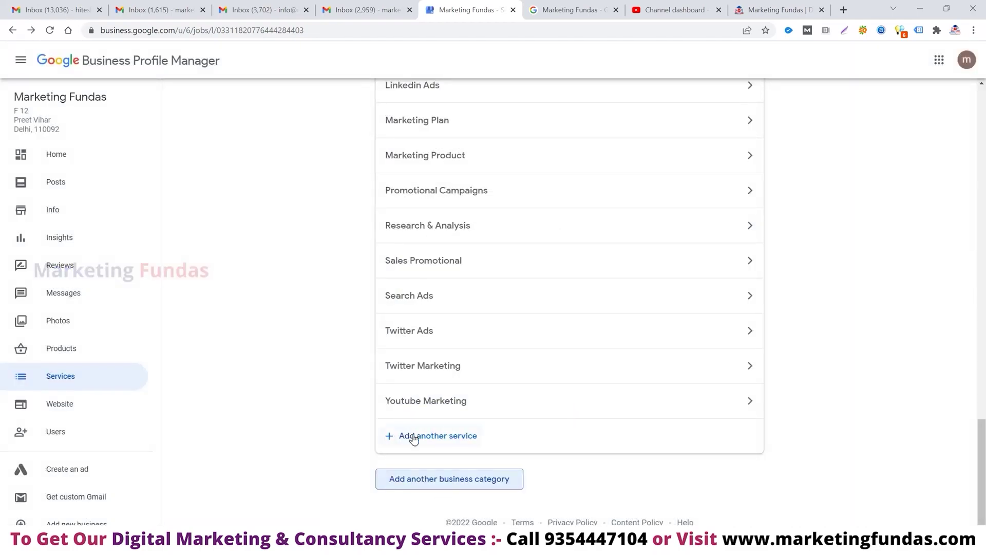
left_click(429, 478)
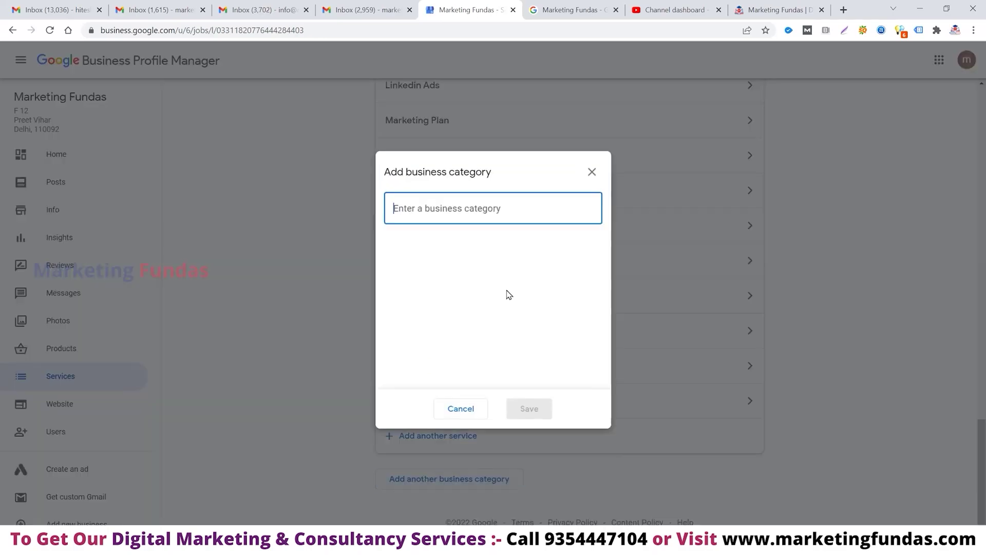
type("we")
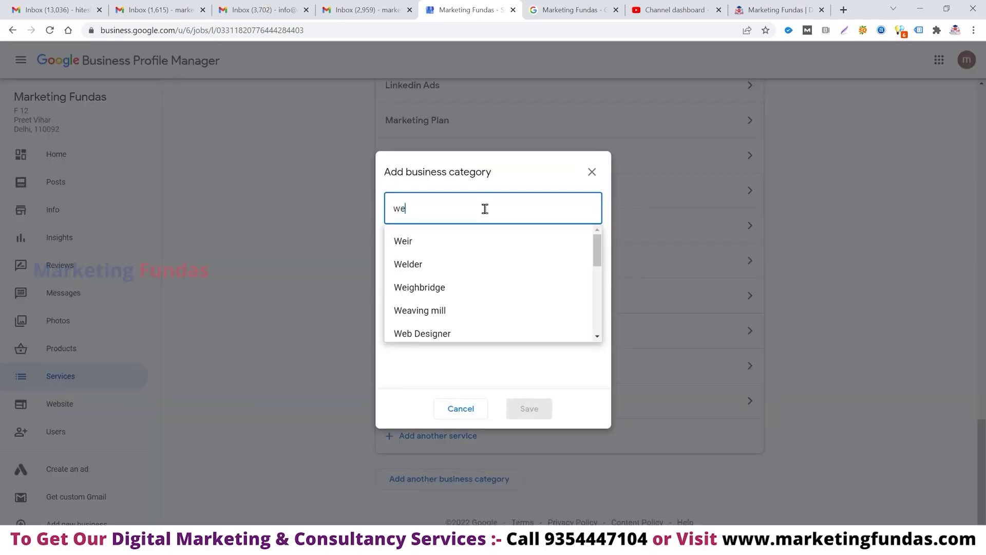
left_click(436, 334)
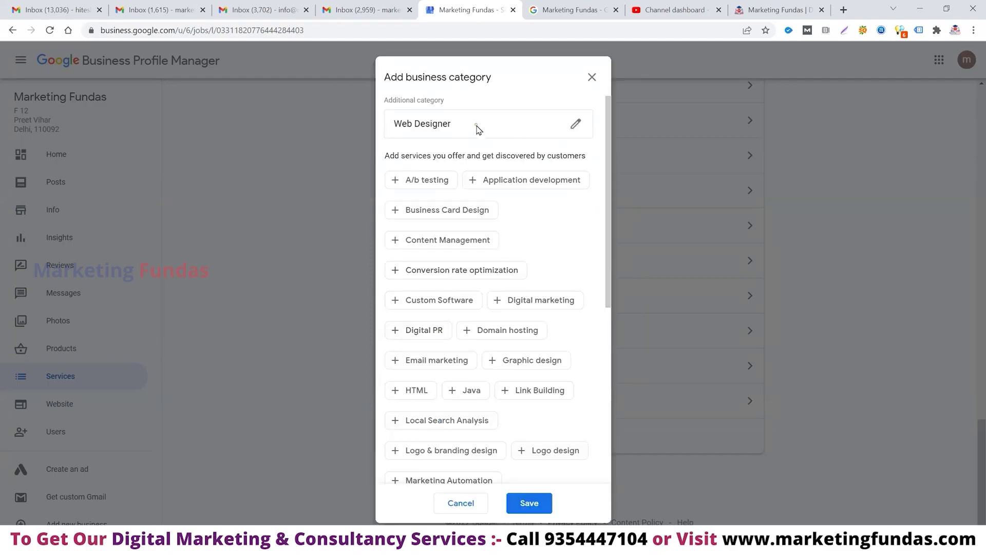
scroll(463, 235, "down", 6)
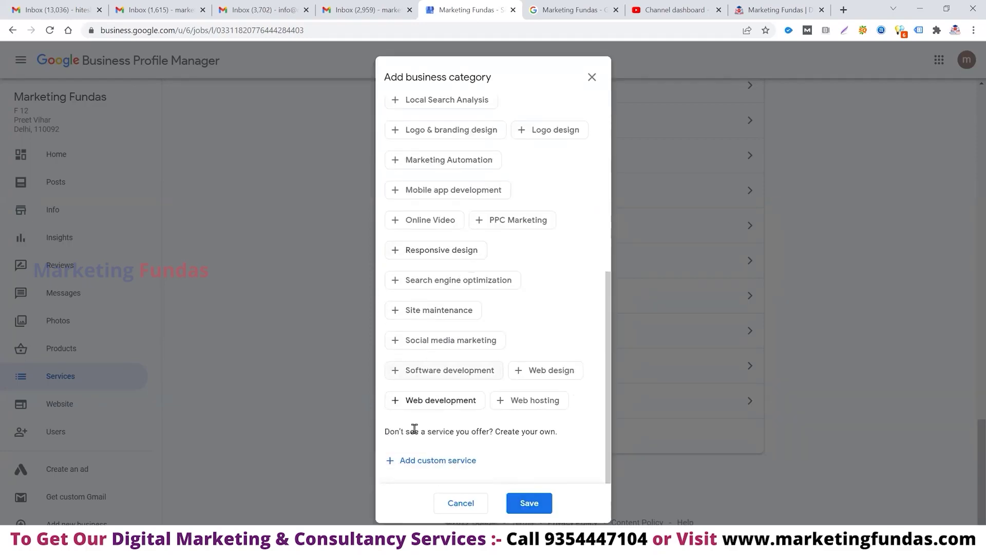
left_click(423, 461)
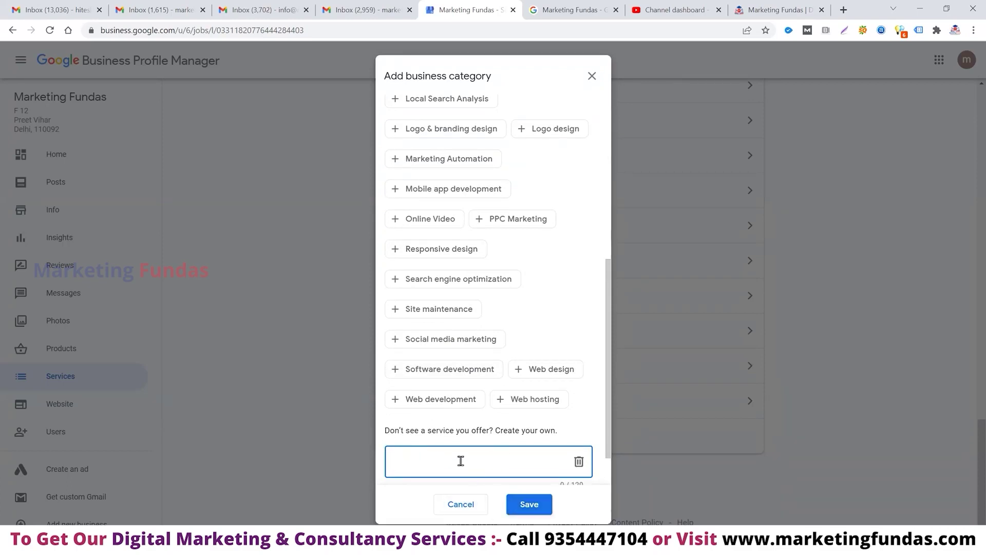
left_click(460, 505)
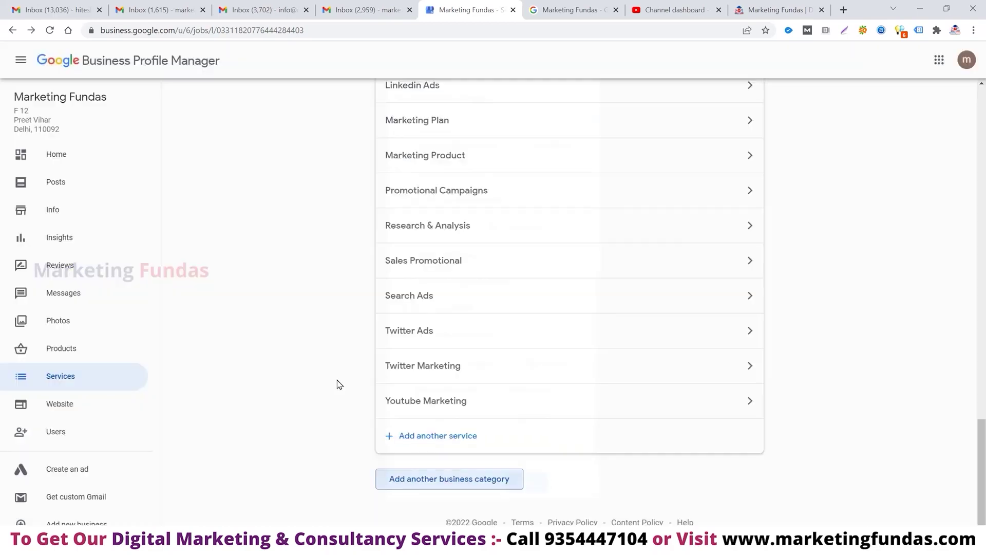
scroll(330, 357, "up", 15)
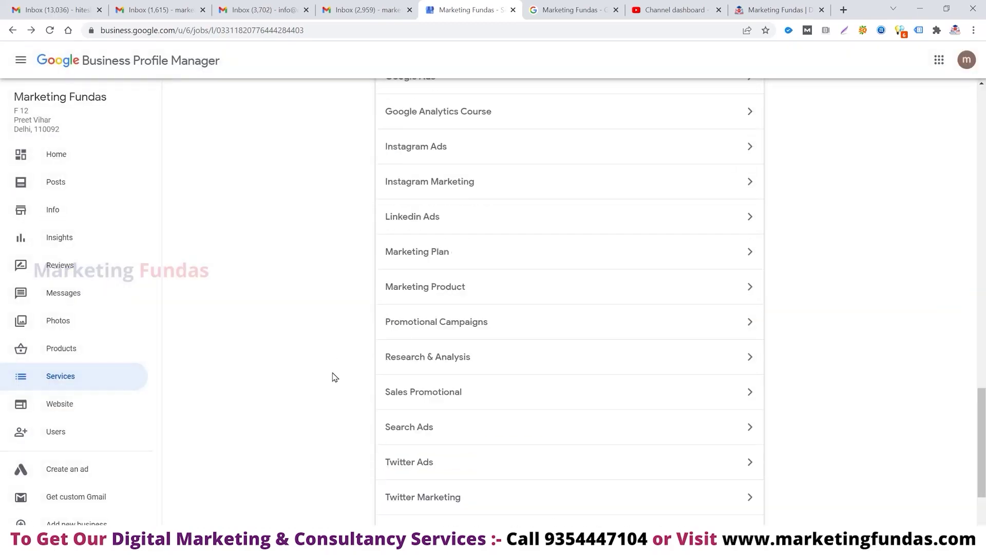
scroll(298, 229, "up", 6)
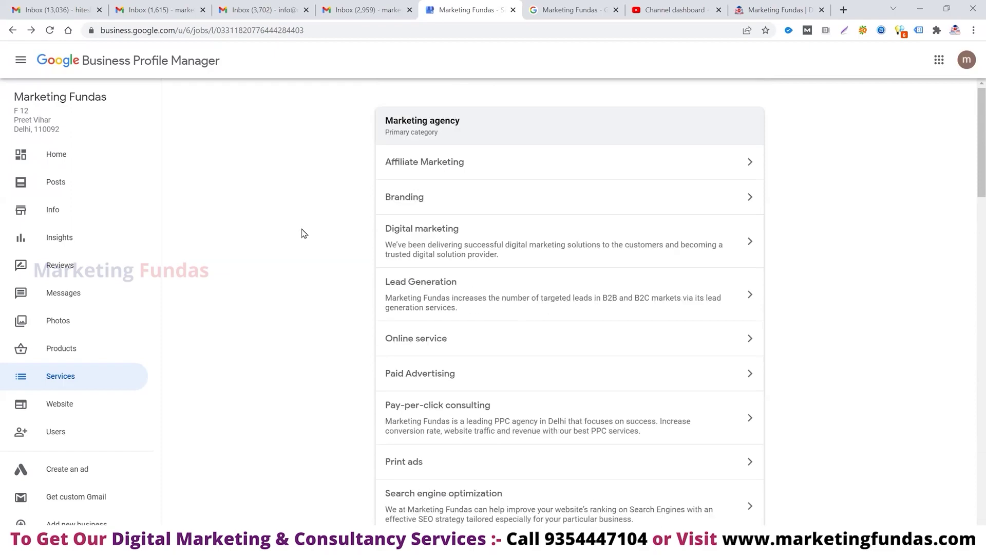
scroll(440, 216, "down", 3)
scroll(440, 224, "down", 6)
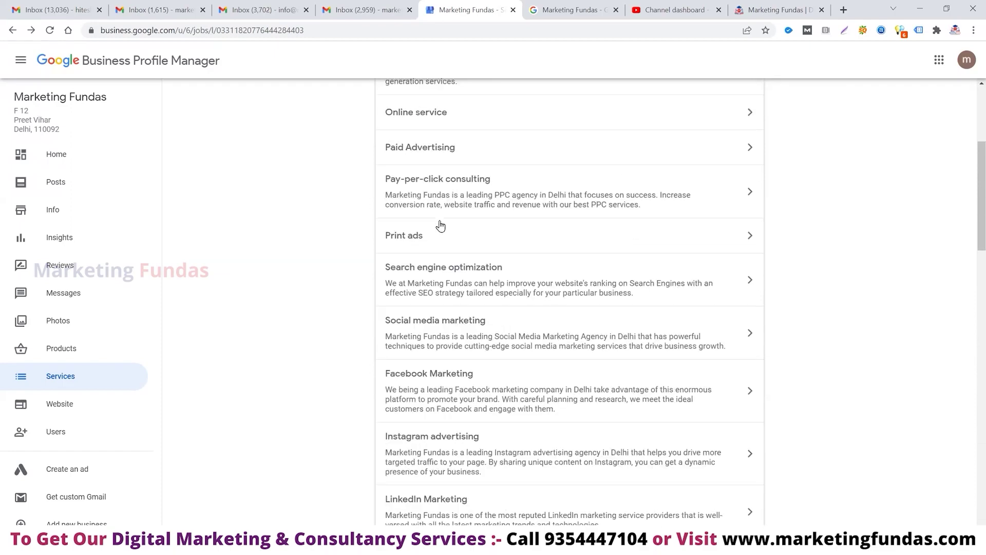
scroll(338, 240, "up", 10)
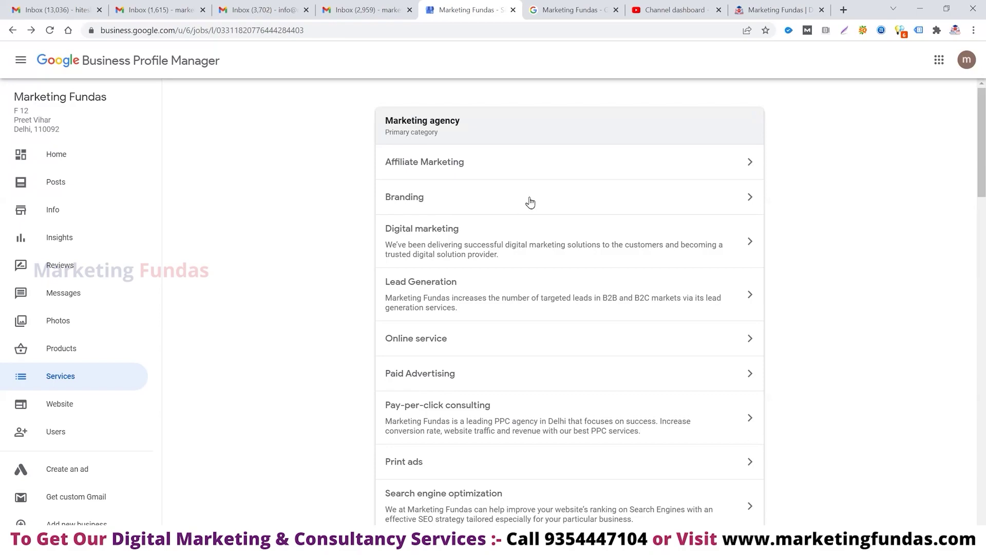
scroll(581, 282, "down", 2)
scroll(457, 267, "up", 1)
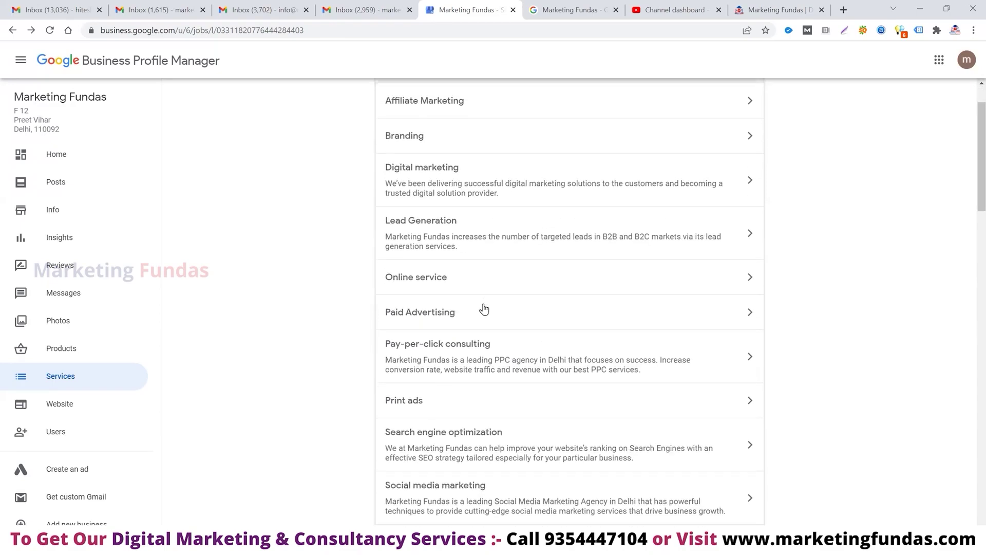
scroll(484, 308, "down", 2)
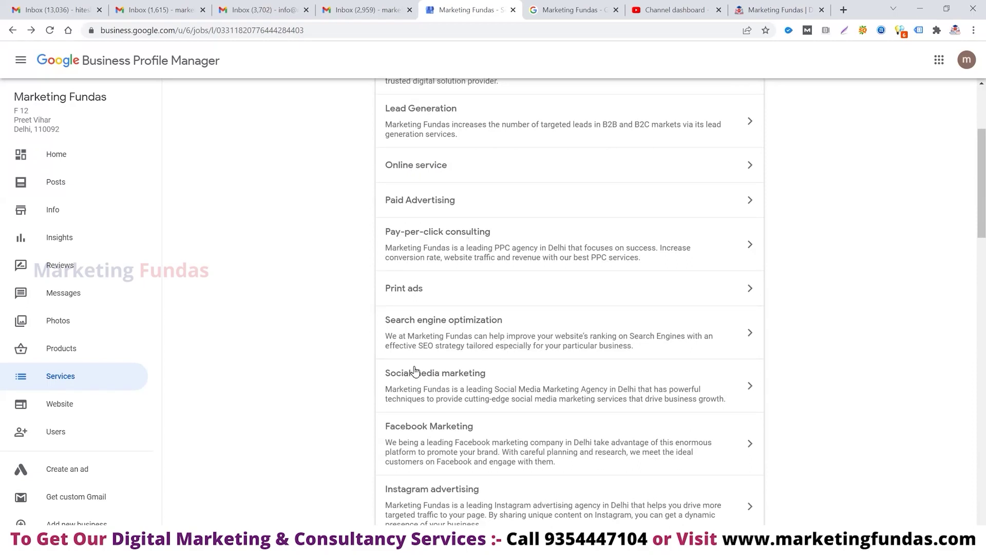
left_click(750, 333)
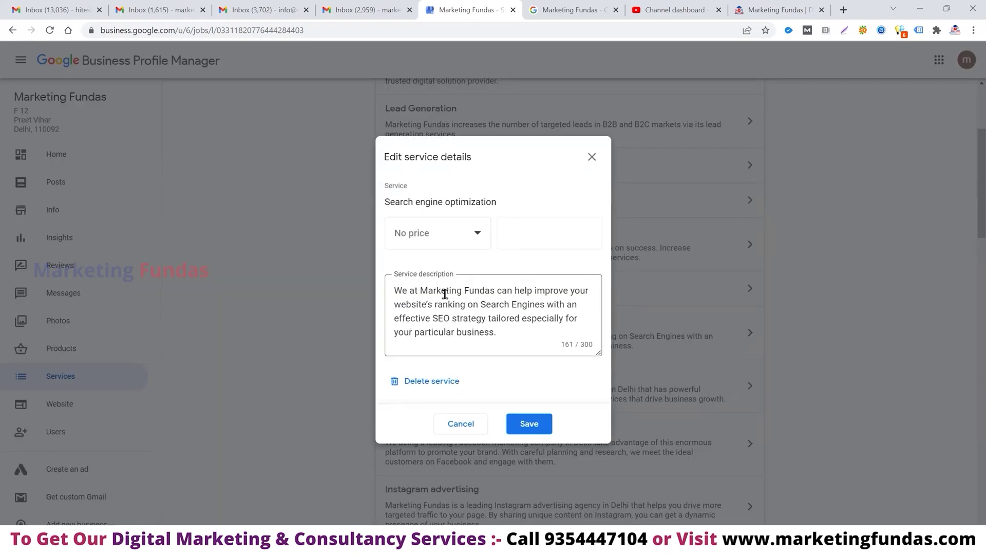
left_click(481, 236)
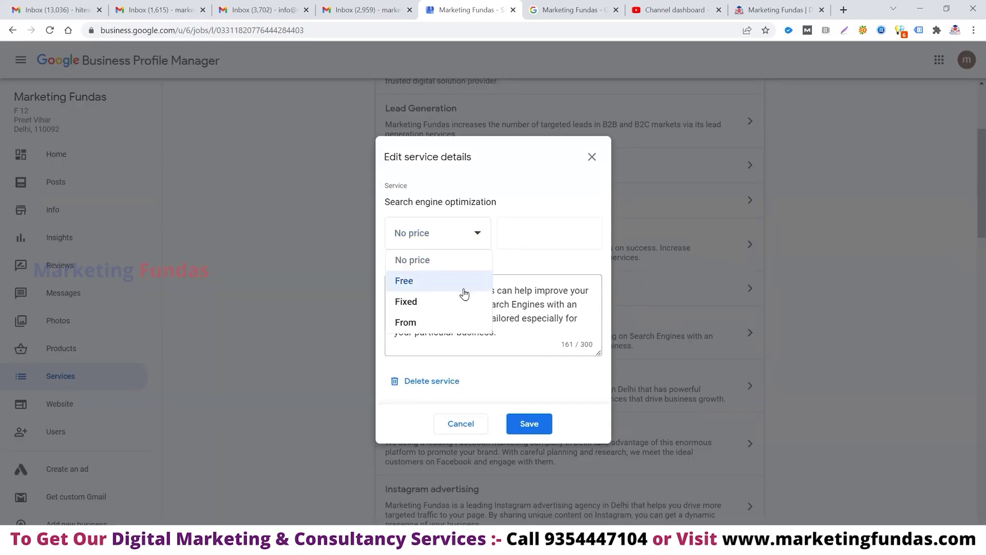
left_click(415, 324)
left_click(557, 231)
type("5000")
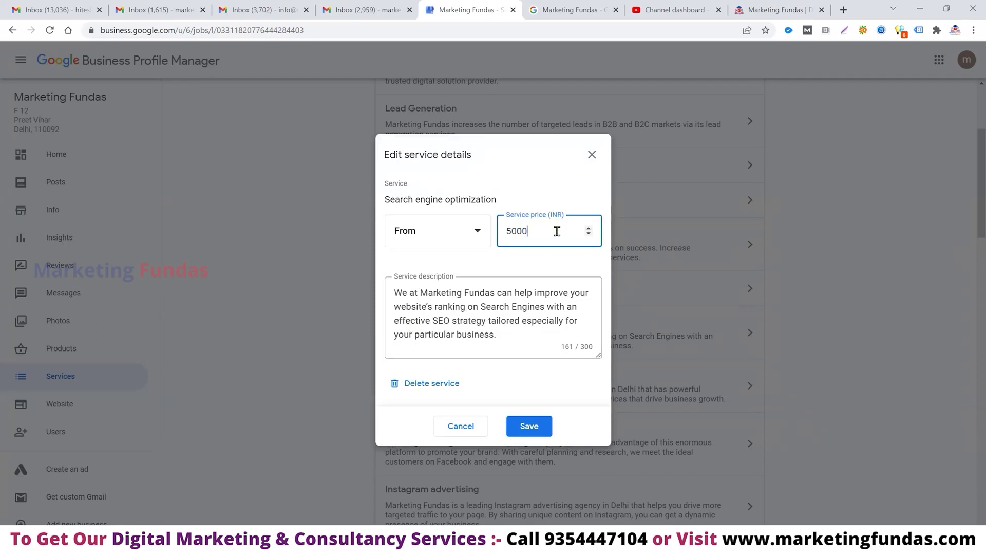
left_click(549, 258)
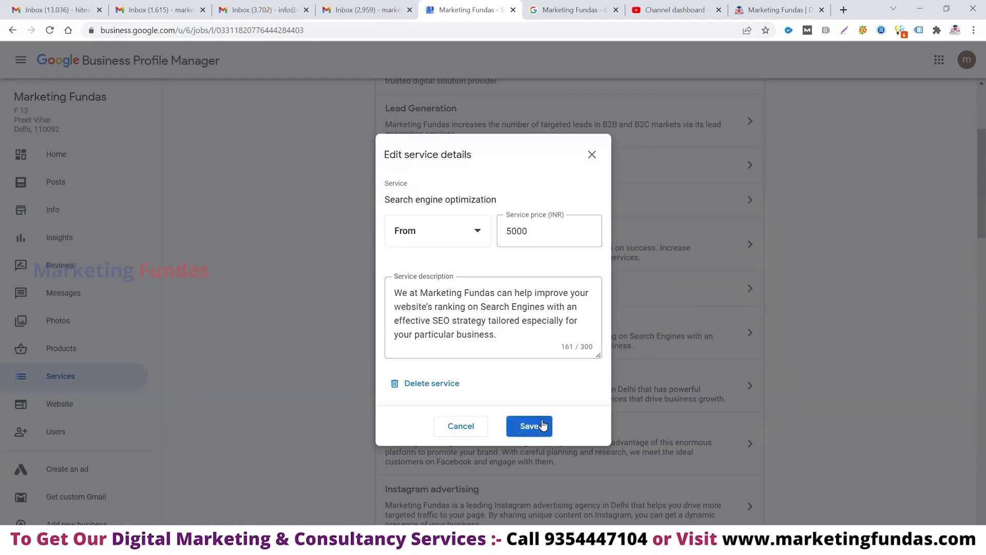
left_click(592, 154)
scroll(566, 287, "up", 3)
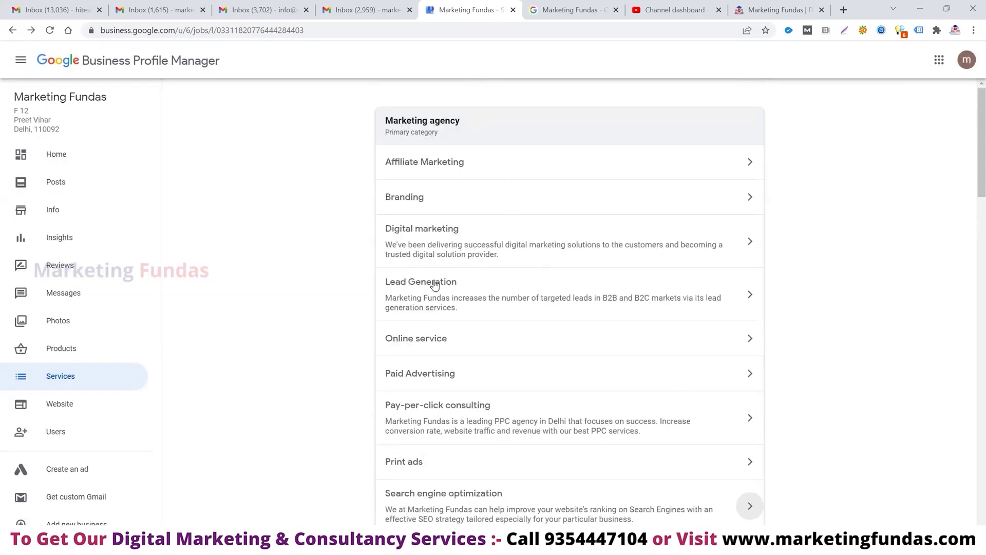
Scroll up and down through the Services list to review it.
scroll(531, 305, "down", 1)
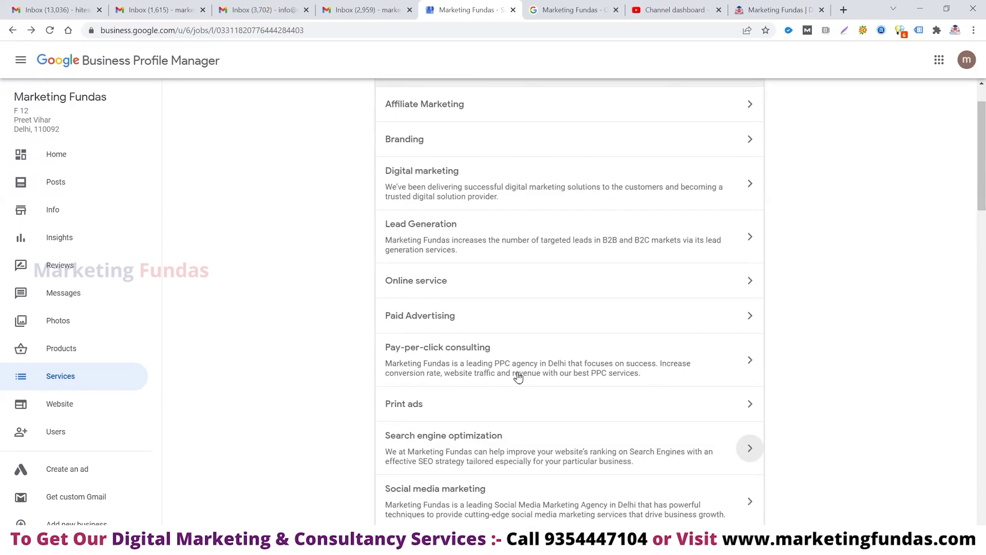
scroll(519, 375, "up", 1)
scroll(522, 372, "down", 10)
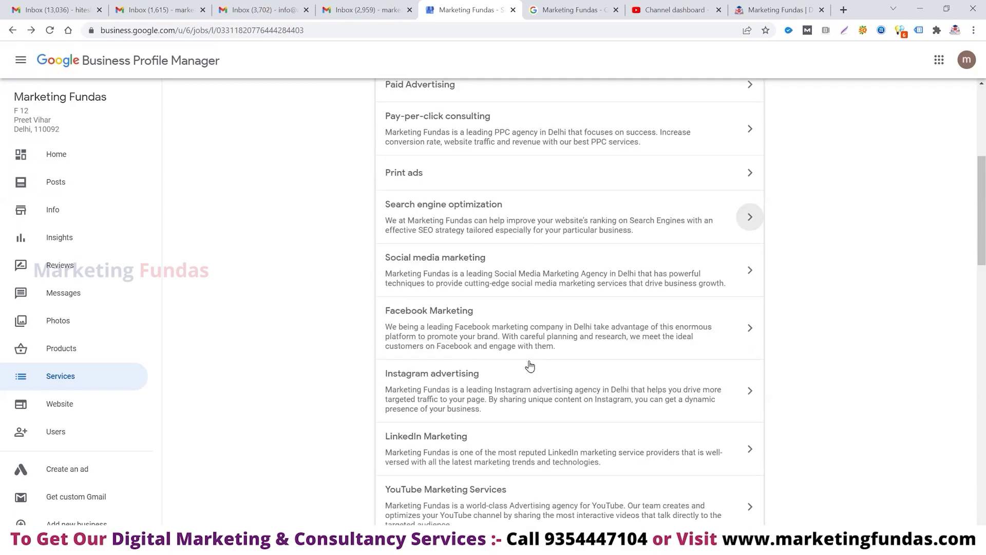
scroll(531, 359, "up", 9)
scroll(534, 363, "up", 1)
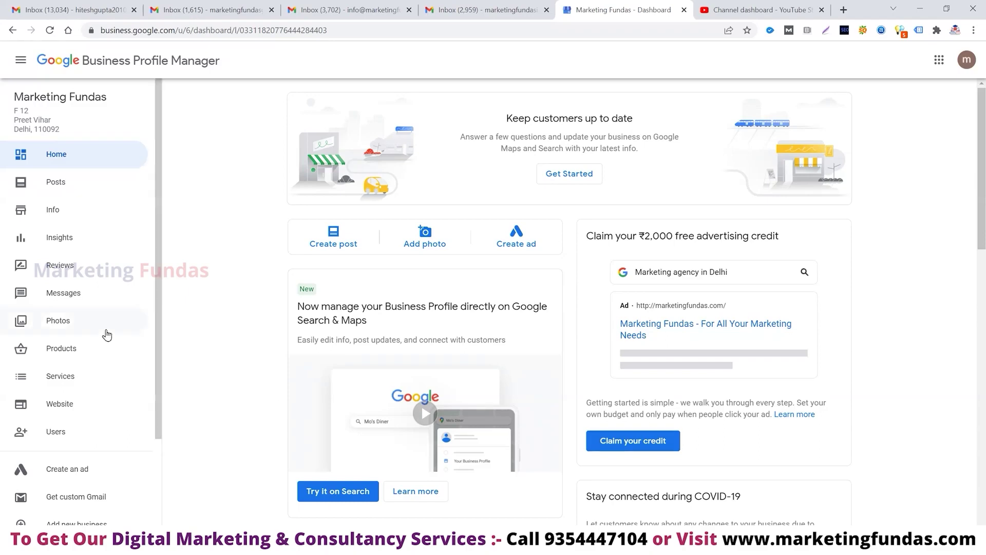
Go to the Products page and start a new product.
left_click(58, 351)
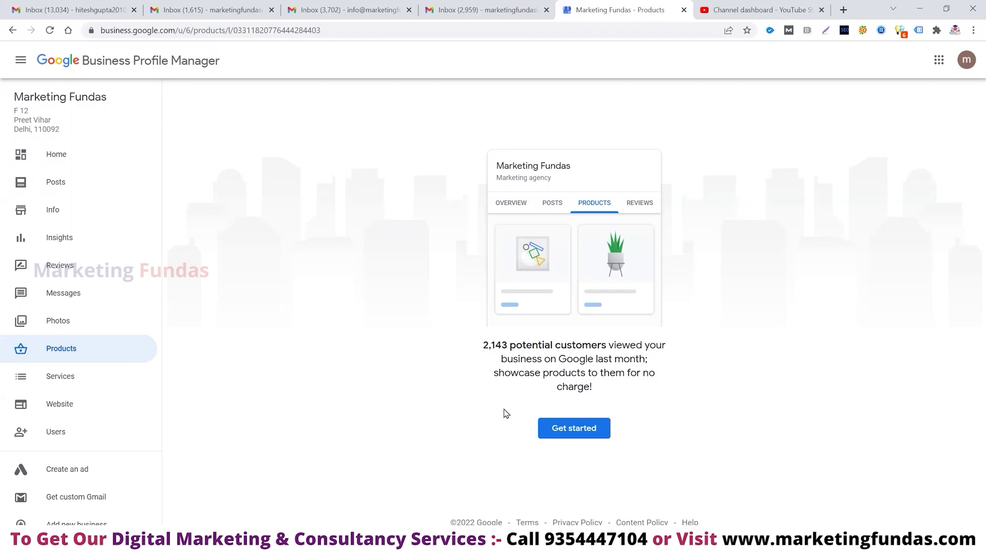
left_click(565, 429)
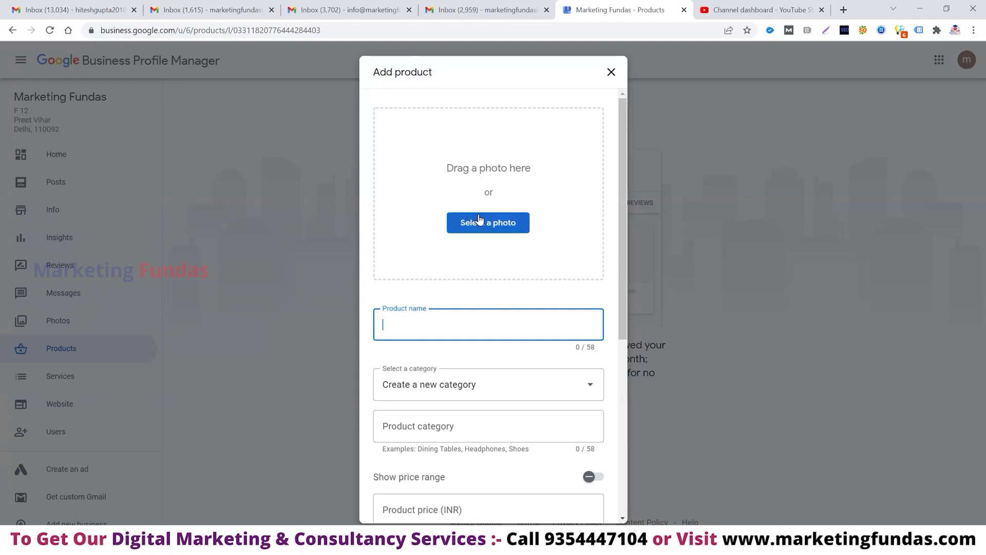
Upload the 2021-07-05 image from Desktop > img as the product photo.
left_click(490, 226)
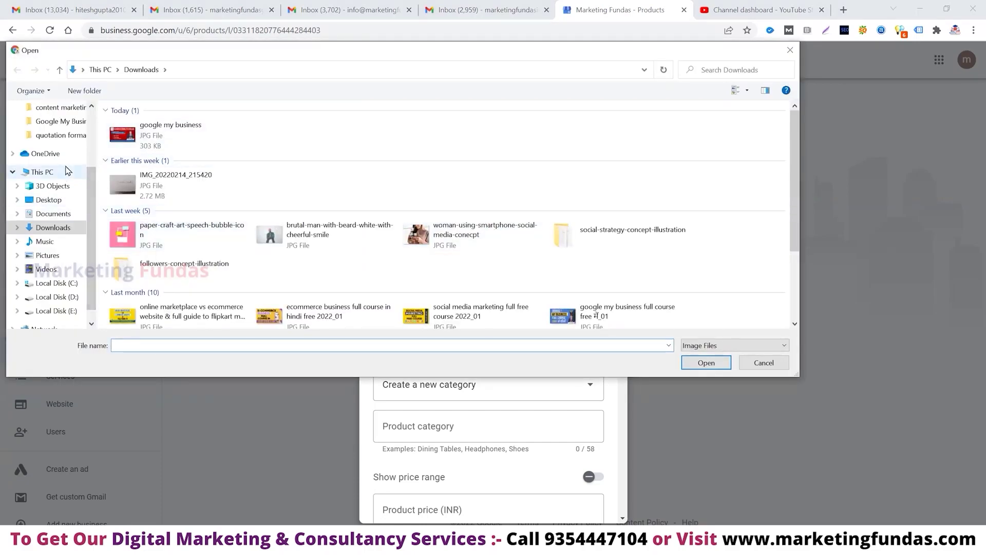
scroll(65, 169, "up", 2)
scroll(65, 170, "up", 2)
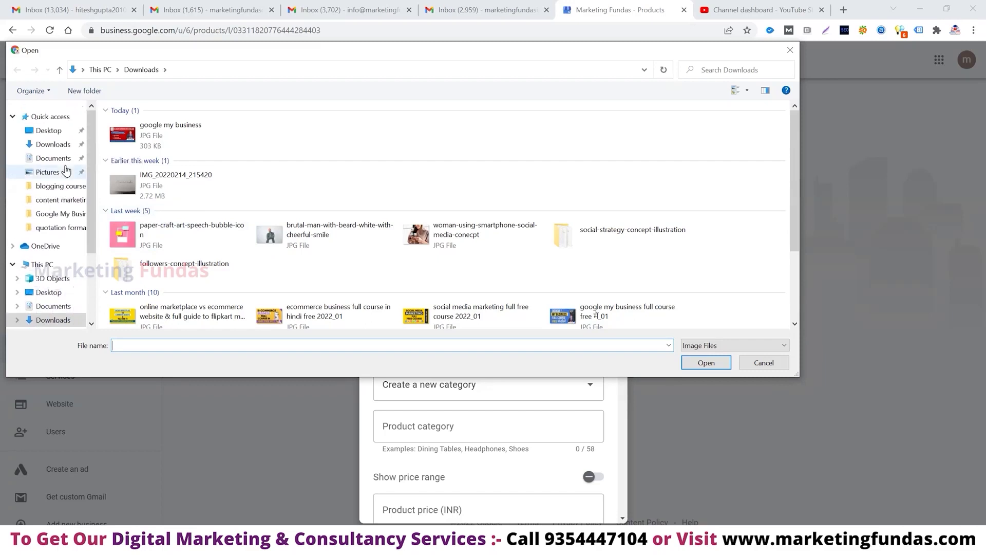
scroll(66, 226, "down", 1)
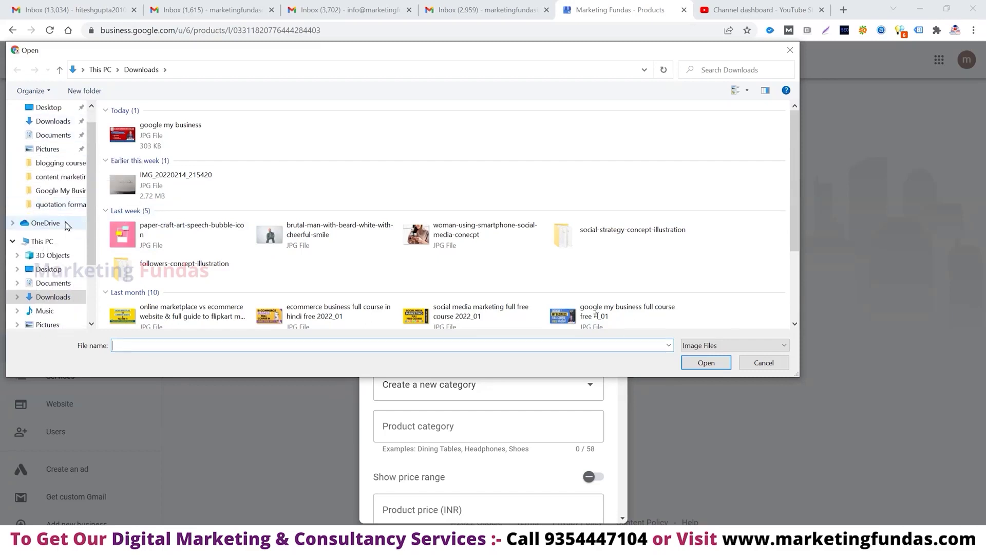
left_click(51, 269)
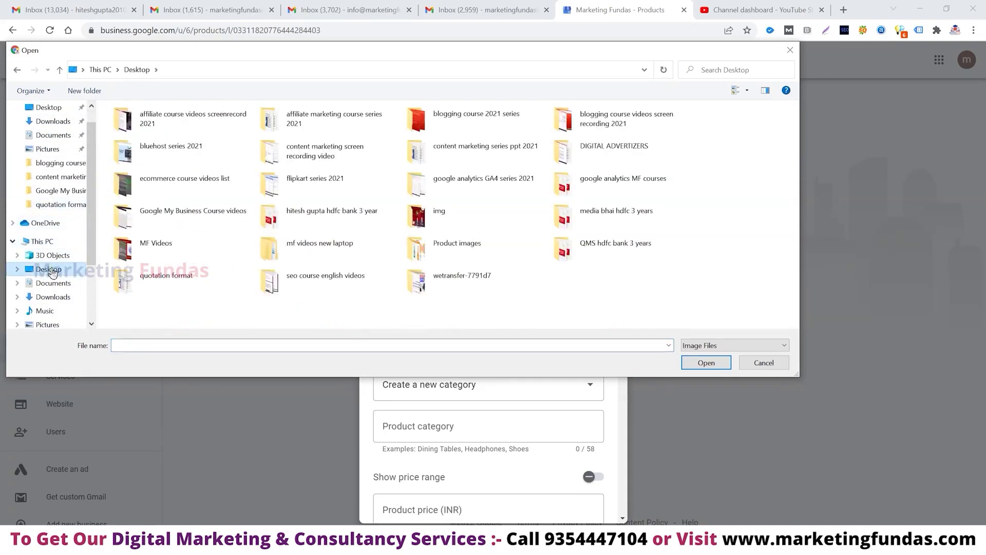
double_click(448, 220)
left_click(260, 149)
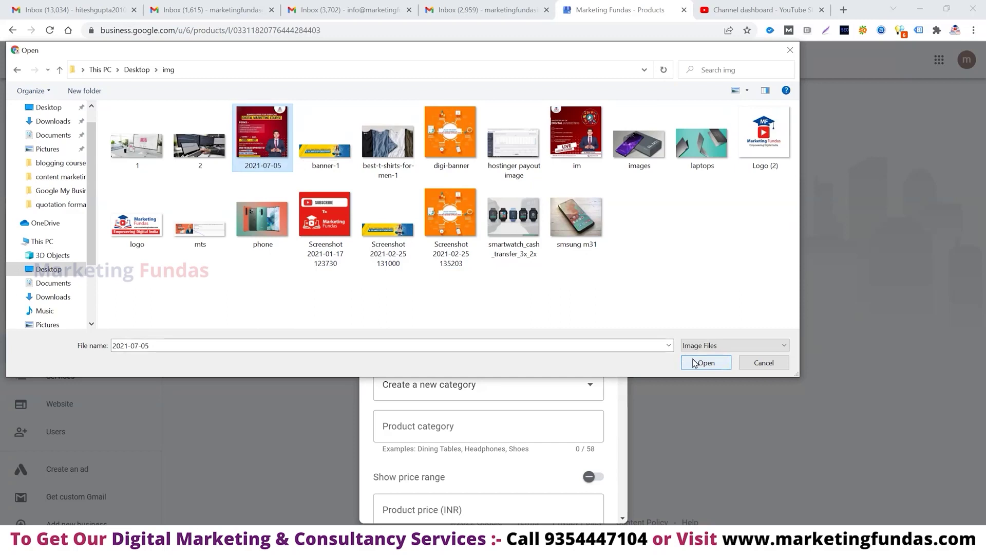
left_click(705, 362)
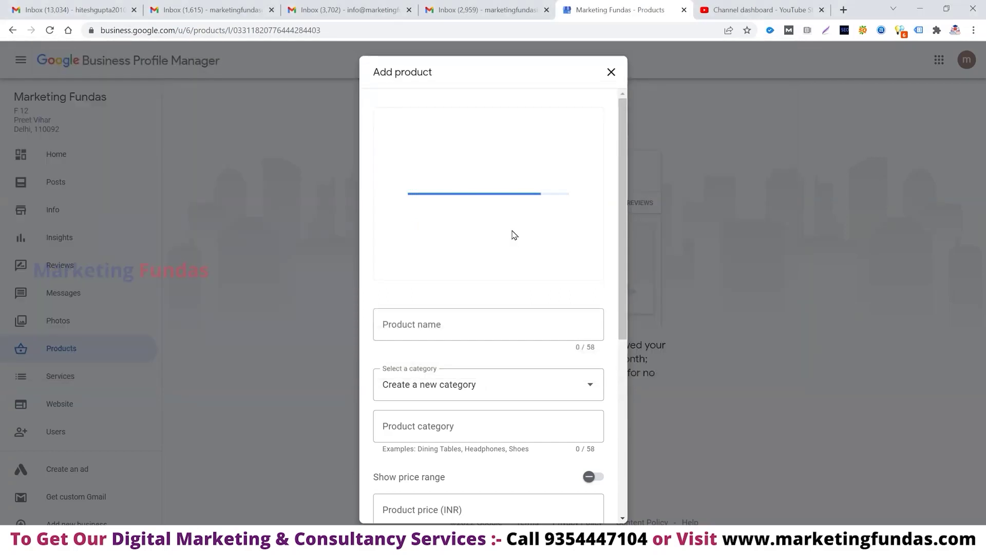
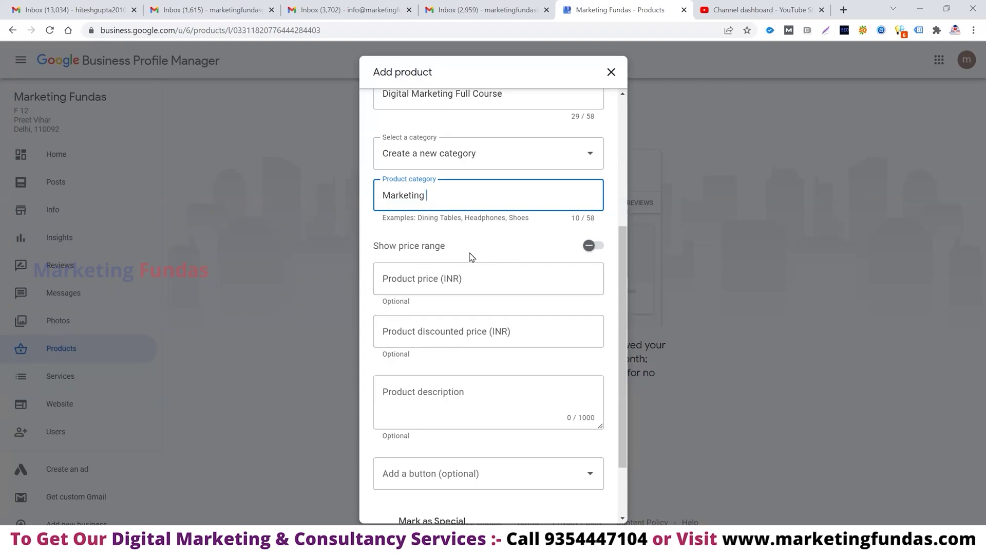
Price the course at 10000 INR, discounted to 5999 INR, with the price range turned back off.
left_click(598, 247)
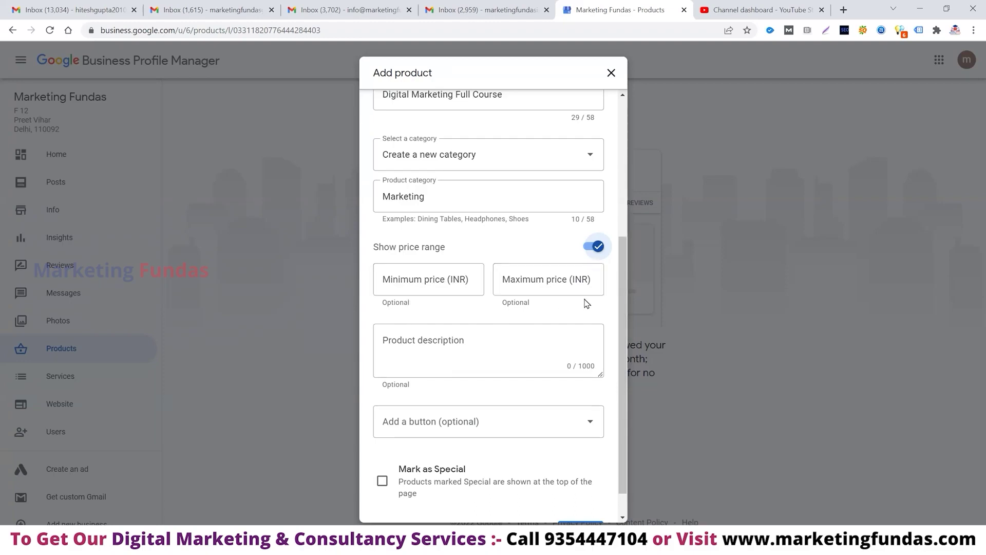
left_click(445, 281)
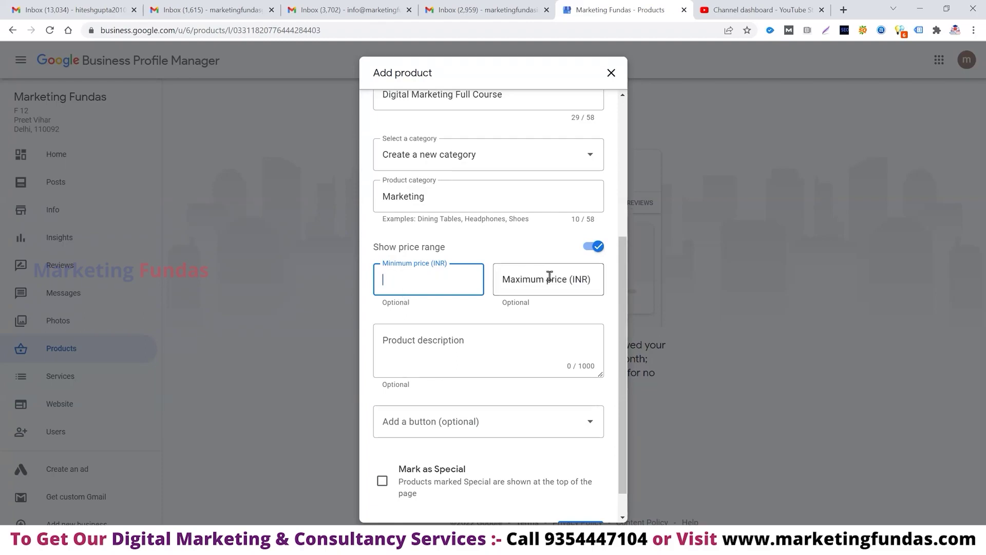
left_click(588, 248)
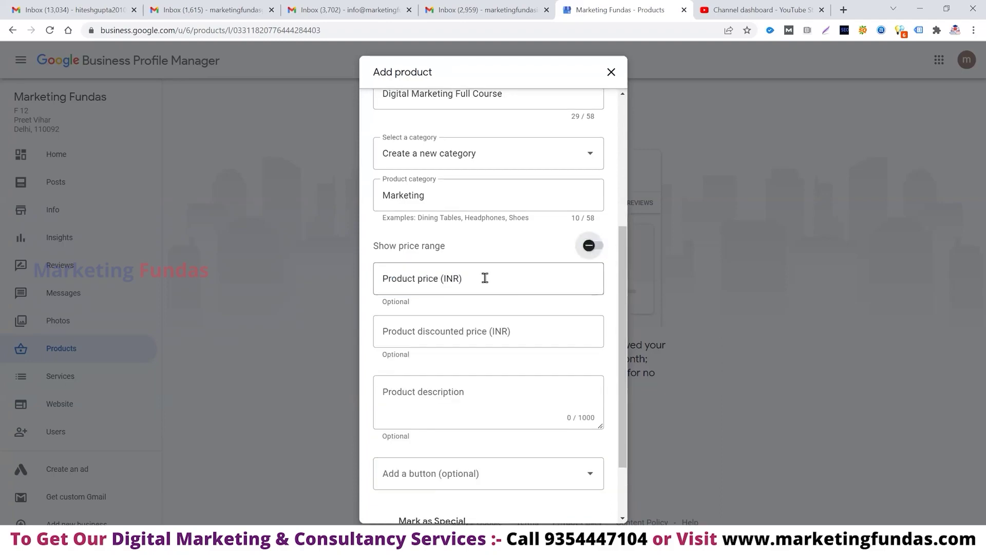
left_click(451, 269)
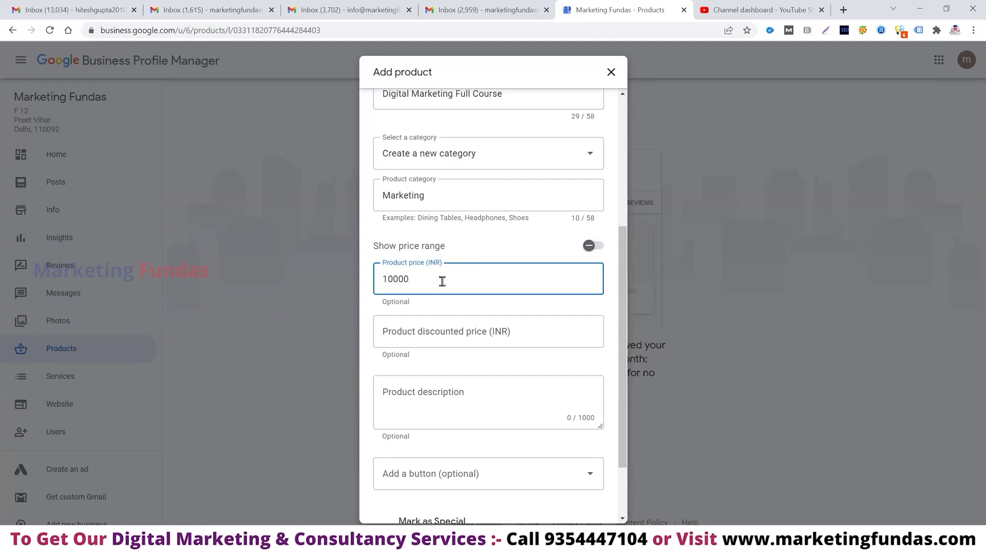
left_click(461, 327)
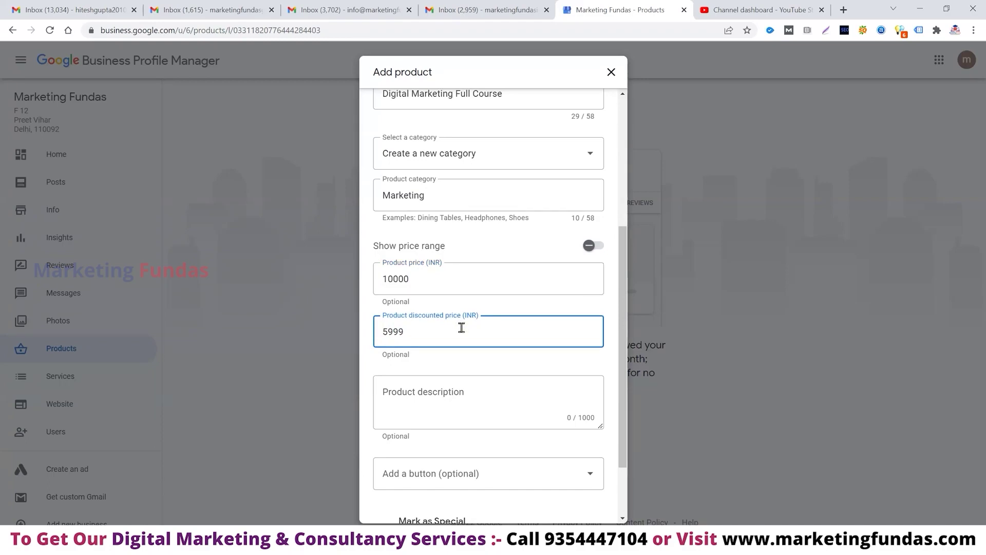
scroll(461, 328, "down", 1)
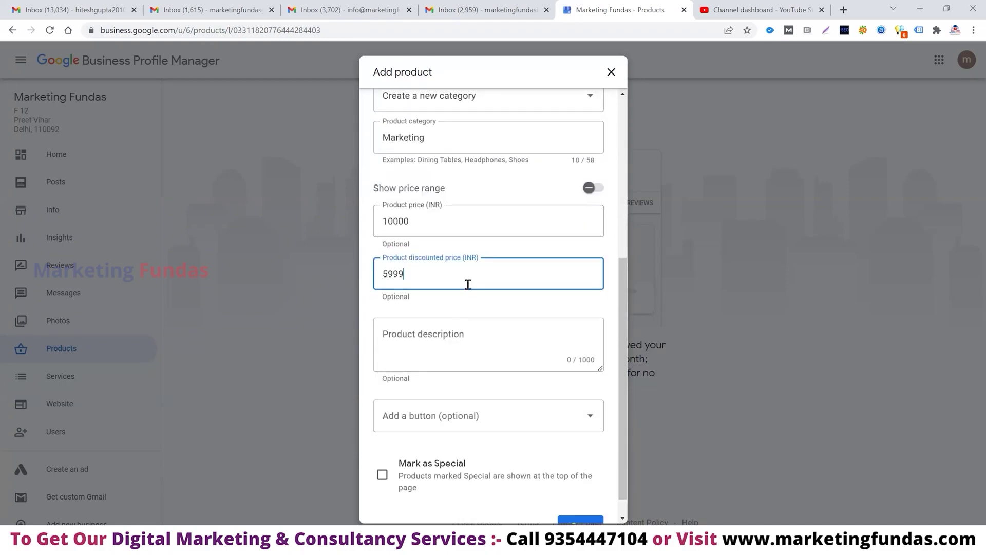
Enter the description 'Live interactive complete digital marketing course' and show the button choices.
left_click(445, 336)
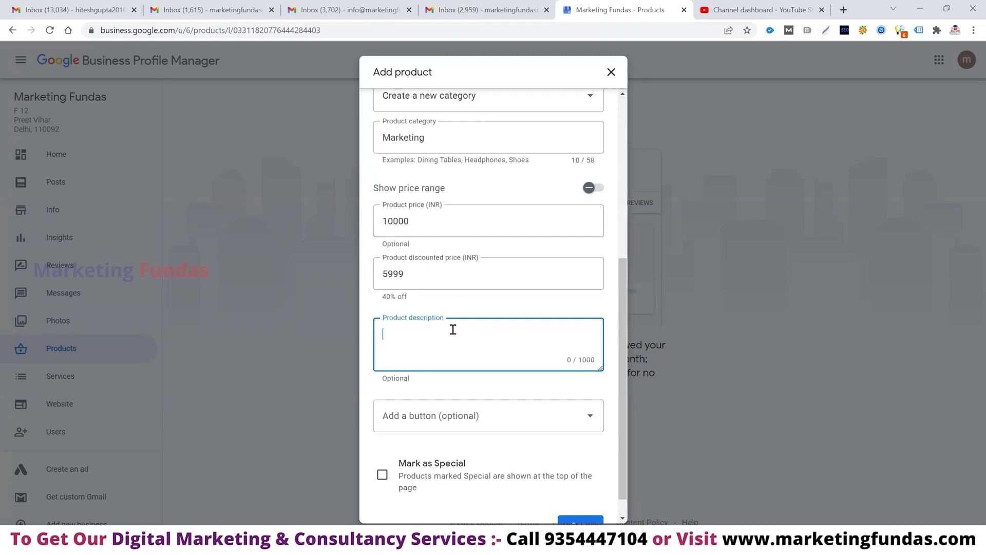
type("ive interactive complete digital marketing course")
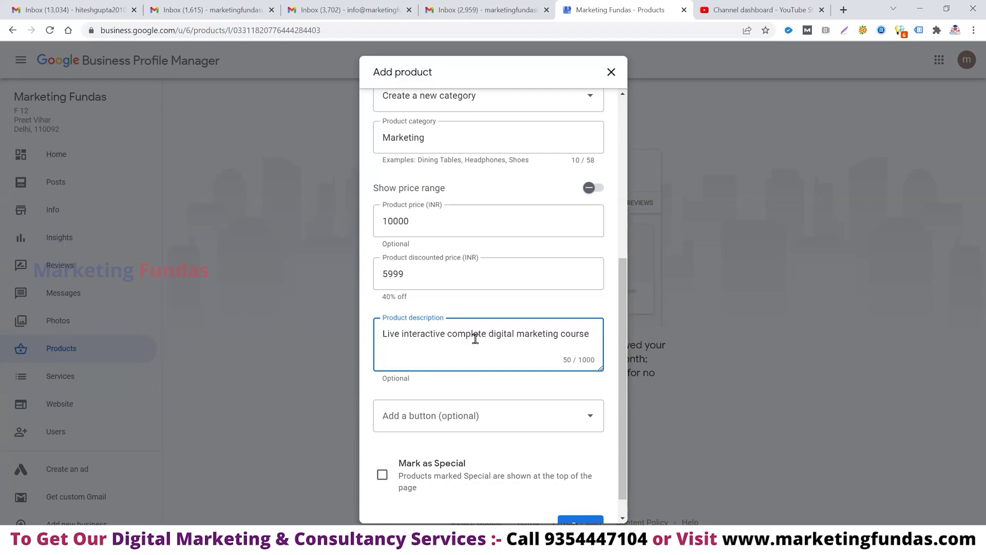
scroll(475, 339, "down", 1)
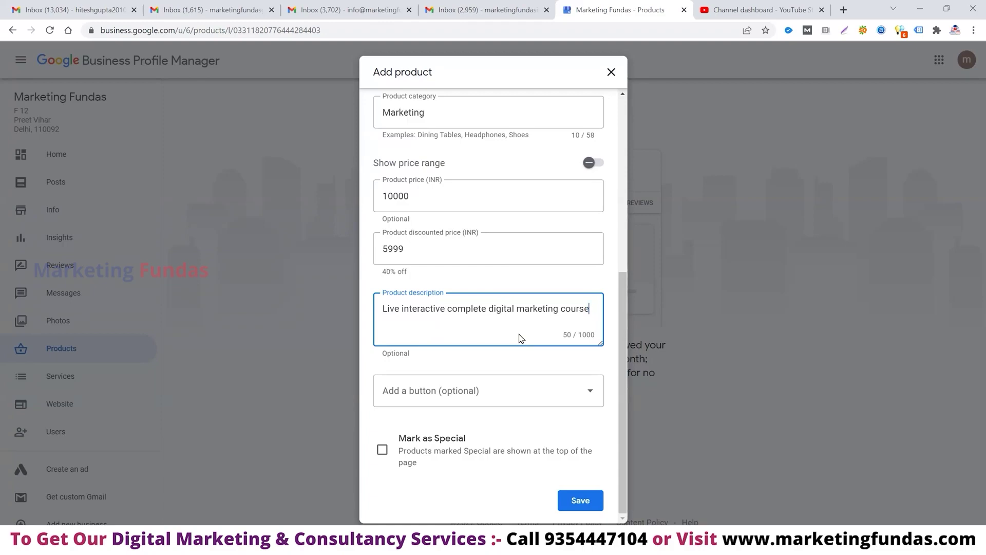
left_click(592, 392)
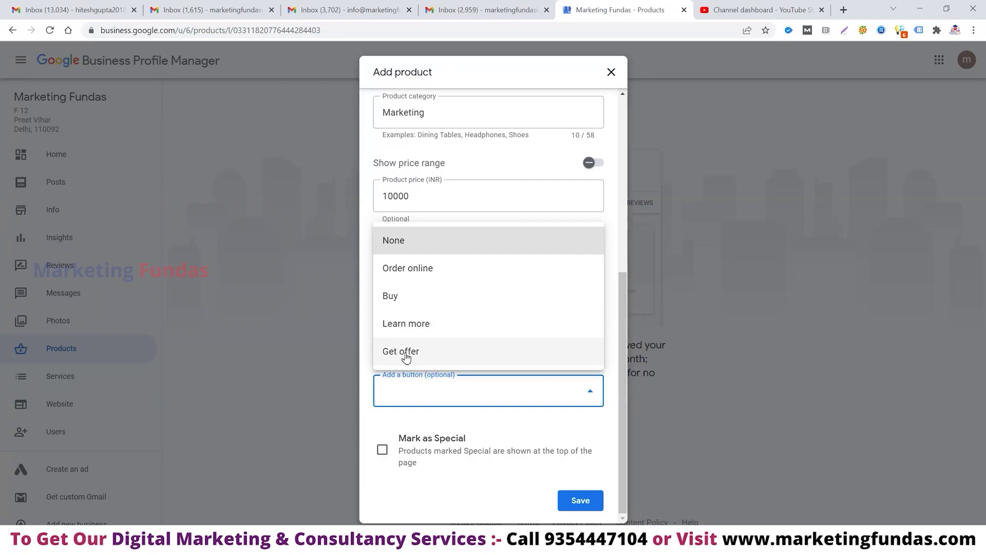
left_click(394, 300)
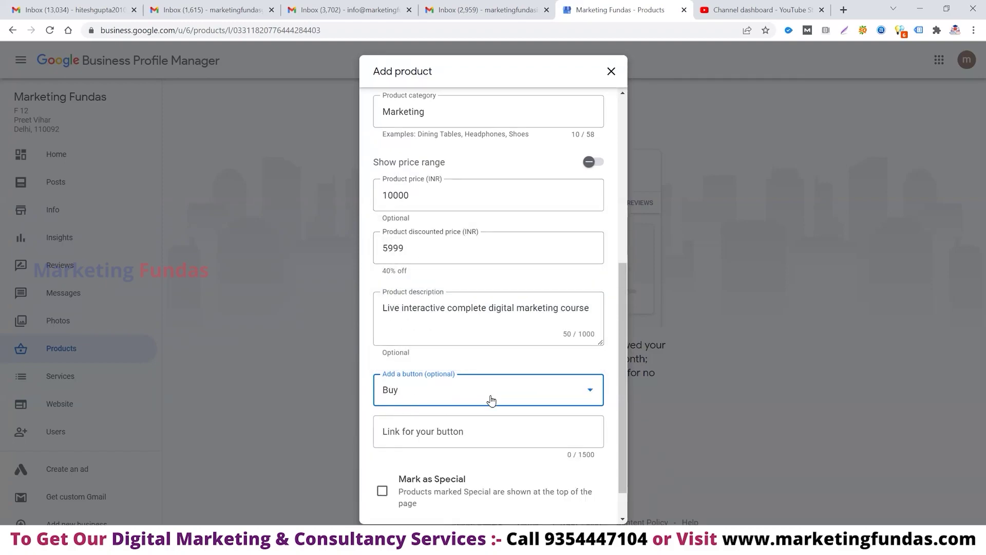
left_click(490, 429)
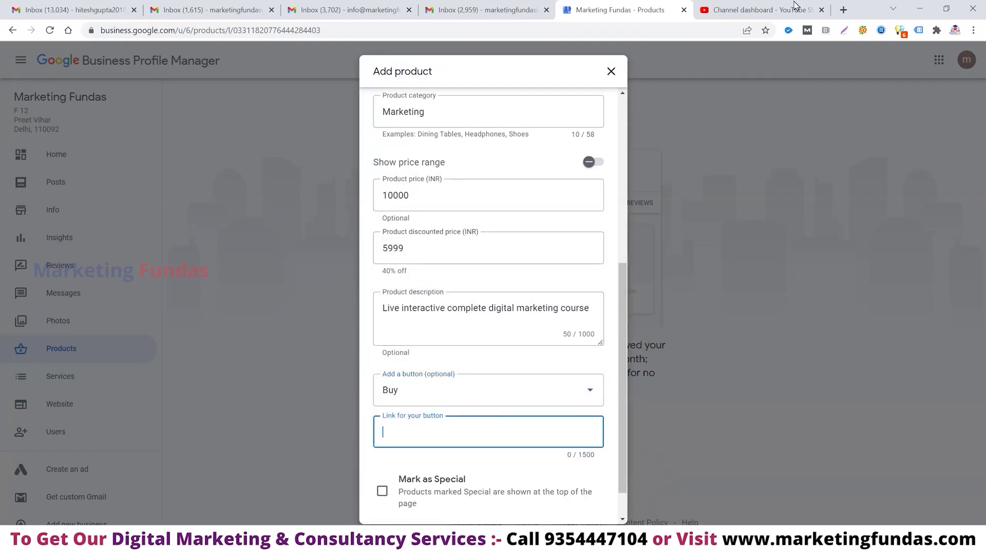
left_click(843, 10)
type("m")
key("Return")
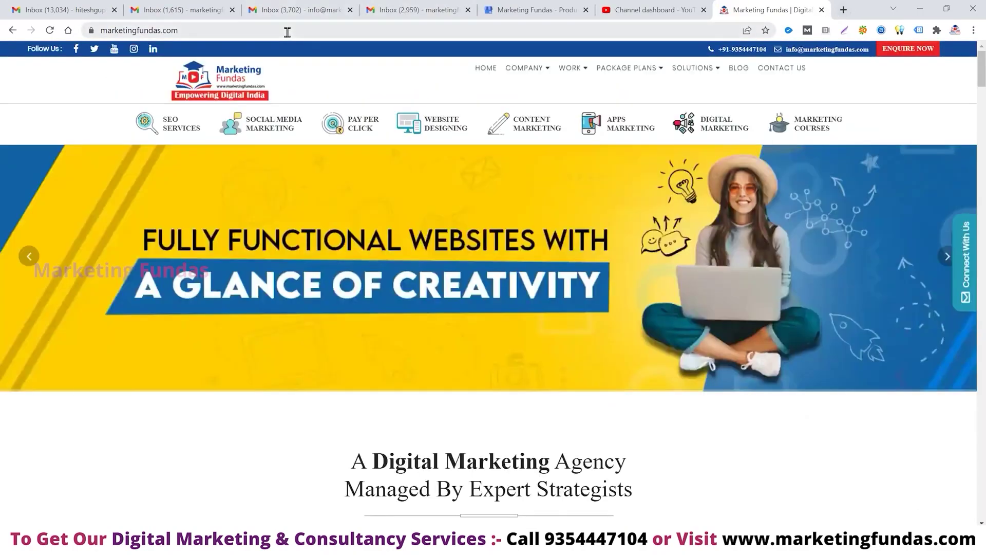
left_click(286, 30)
key("ctrl+c")
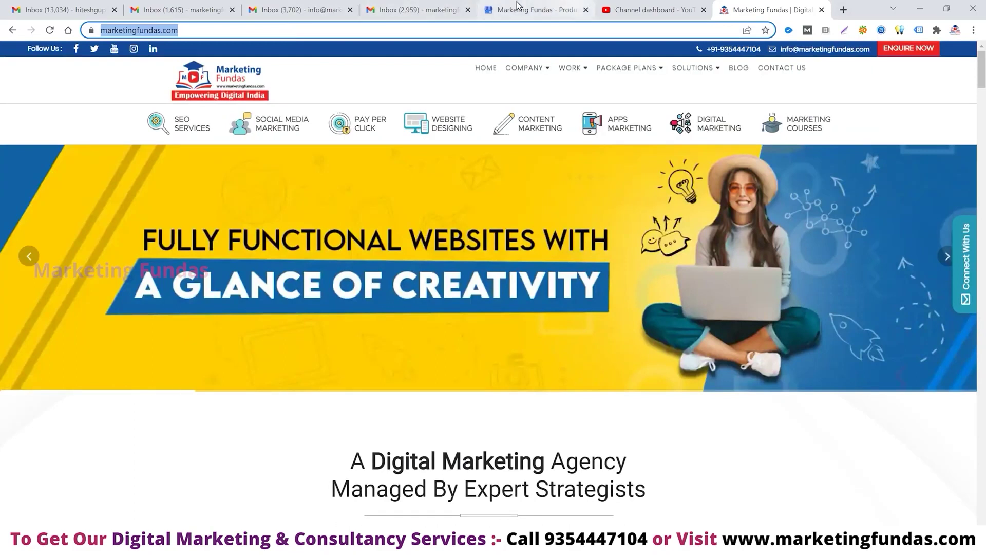
left_click(513, 10)
key("ctrl+v")
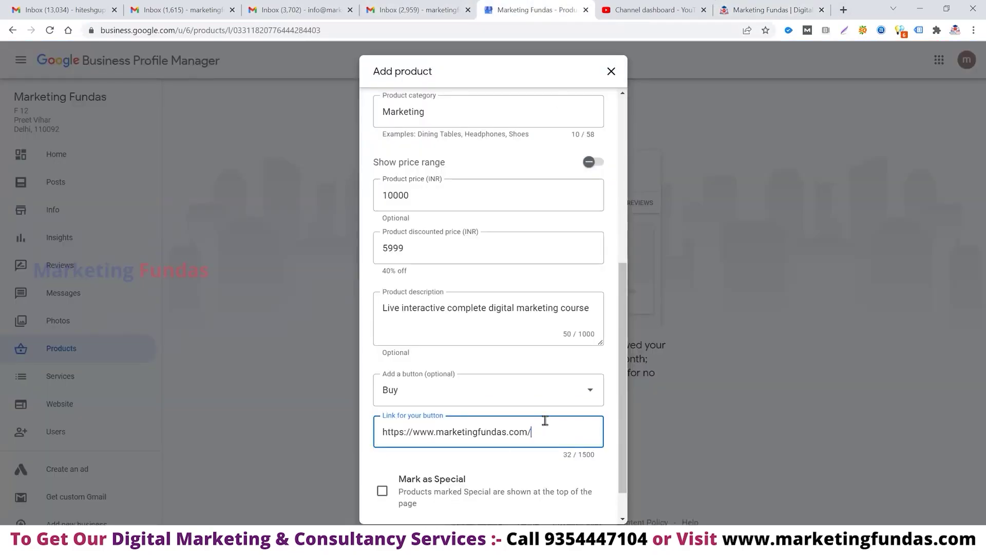
scroll(545, 421, "down", 1)
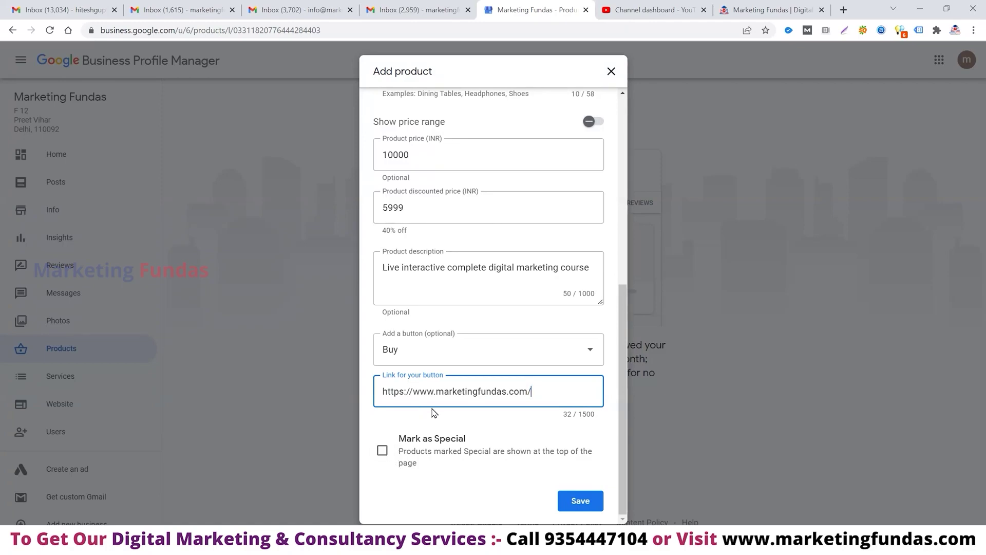
Save the Digital Marketing Full Course product, then reopen its details.
left_click(579, 504)
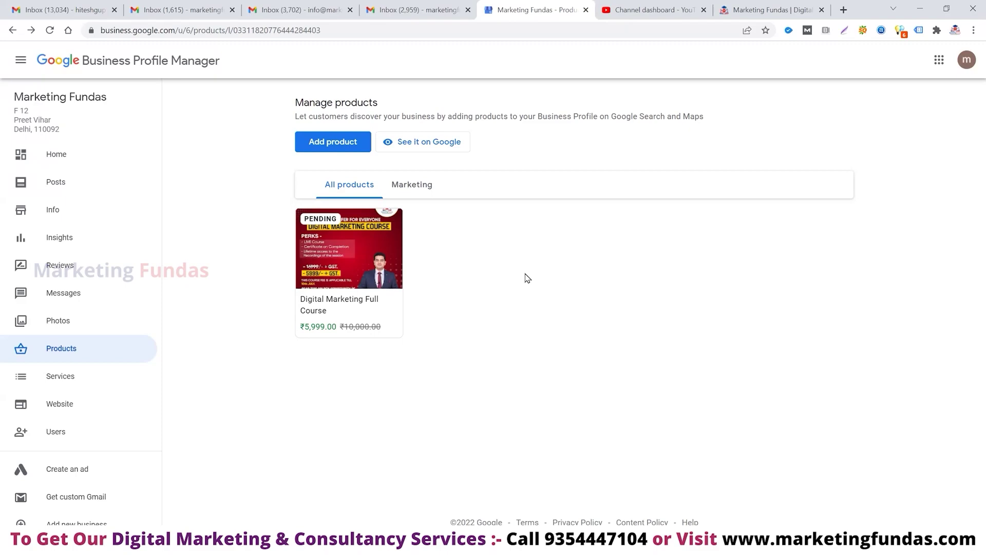
left_click(375, 248)
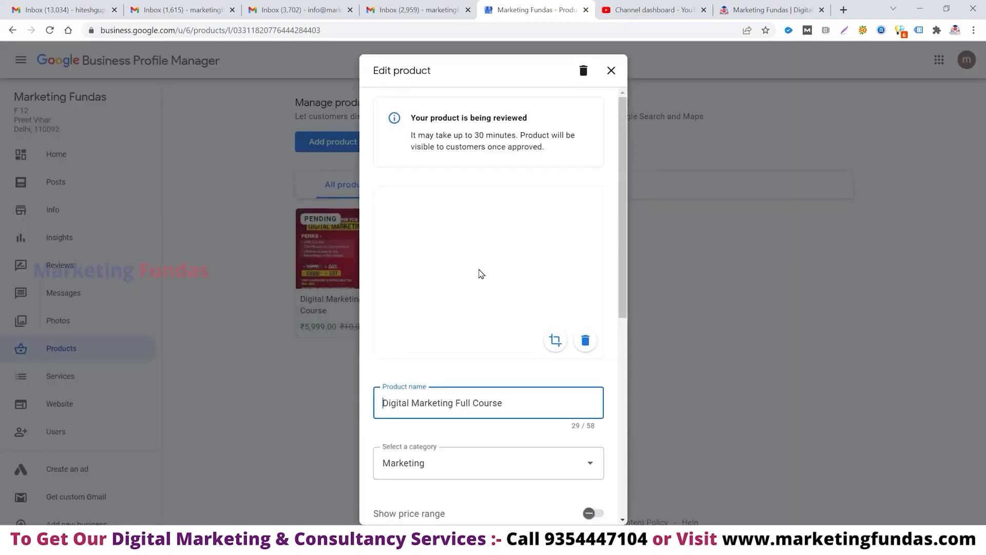
scroll(480, 273, "down", 3)
scroll(466, 278, "down", 4)
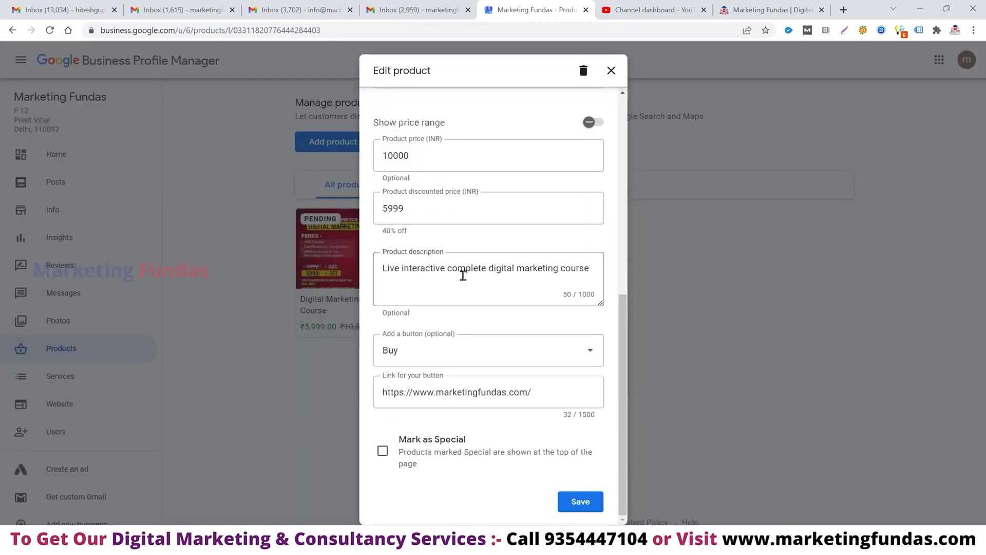
scroll(465, 277, "up", 8)
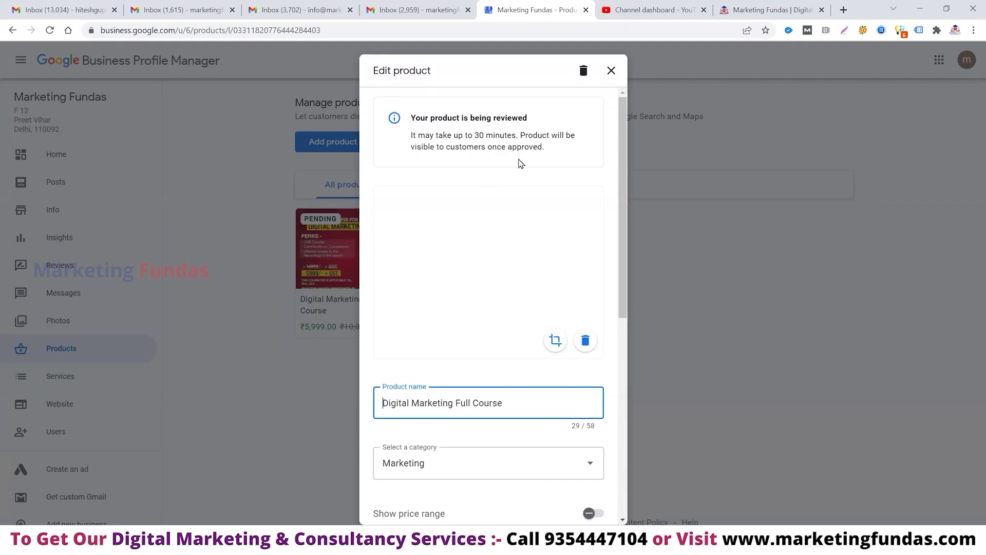
left_click(611, 70)
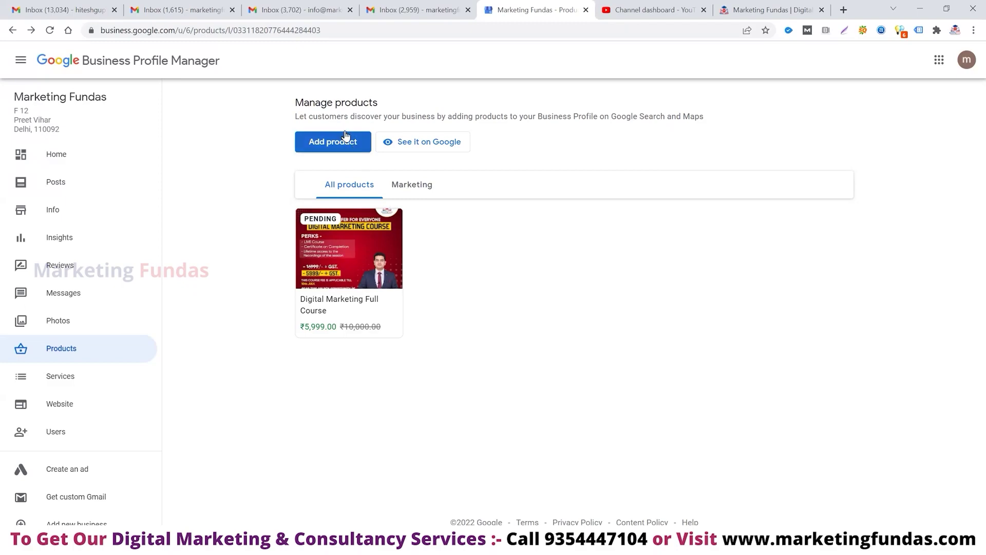
View the Marketing Fundas listing on Google Search, rated 4.6 from 65 reviews, and scroll its results.
left_click(429, 141)
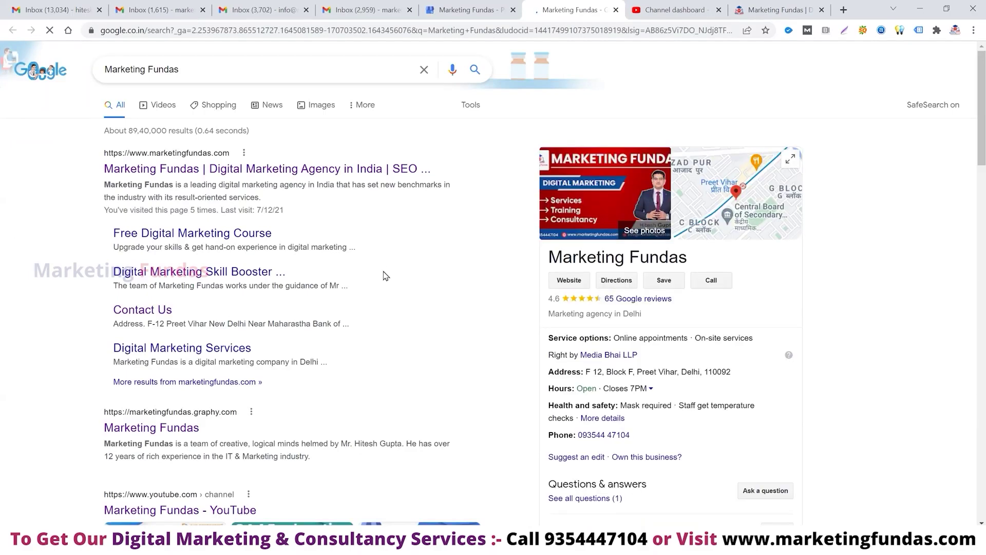
scroll(385, 272, "down", 7)
scroll(393, 283, "down", 12)
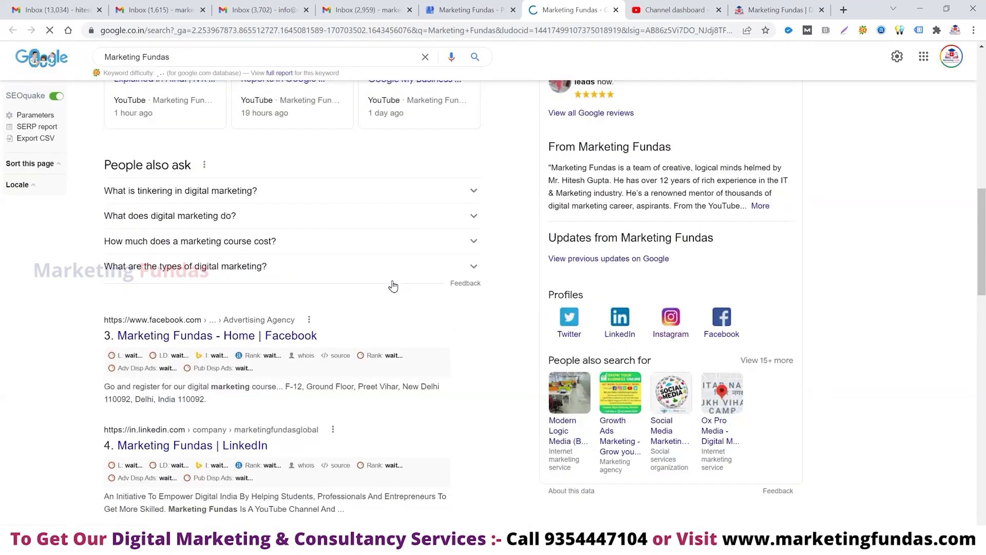
scroll(398, 287, "up", 7)
scroll(402, 296, "up", 12)
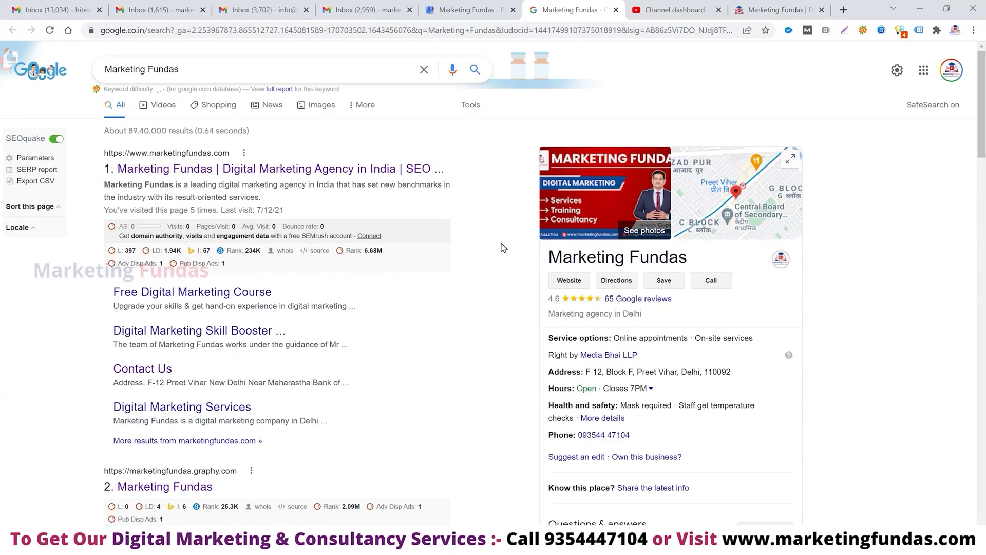
scroll(471, 349, "down", 3)
scroll(472, 350, "down", 3)
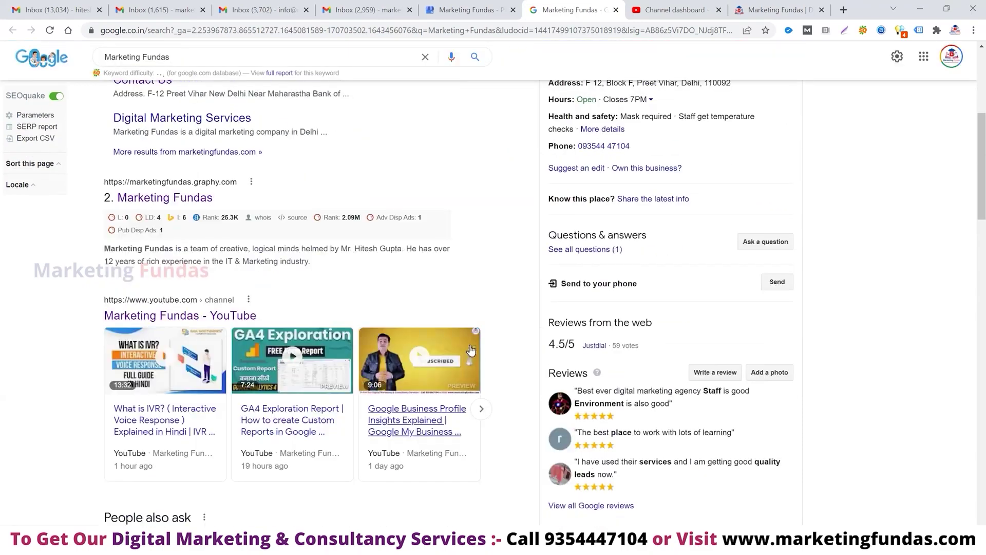
scroll(497, 342, "down", 3)
scroll(497, 342, "down", 2)
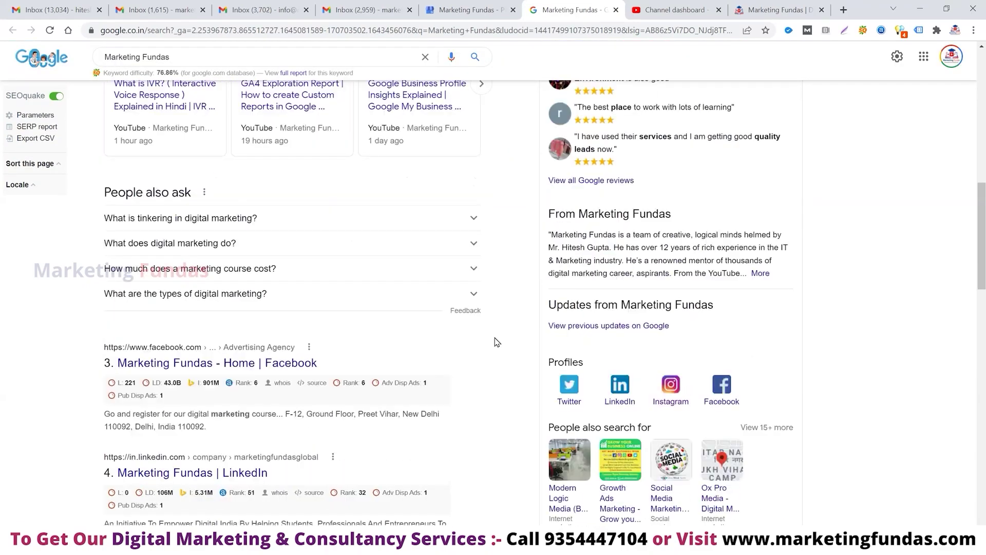
scroll(497, 342, "up", 10)
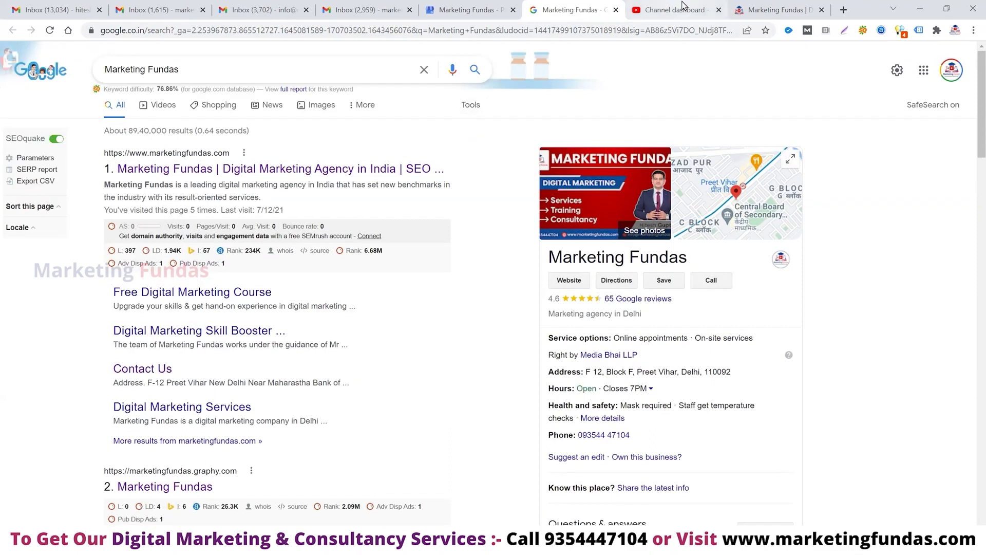
Return to the Business Profile tab and go to the Reviews page.
left_click(486, 7)
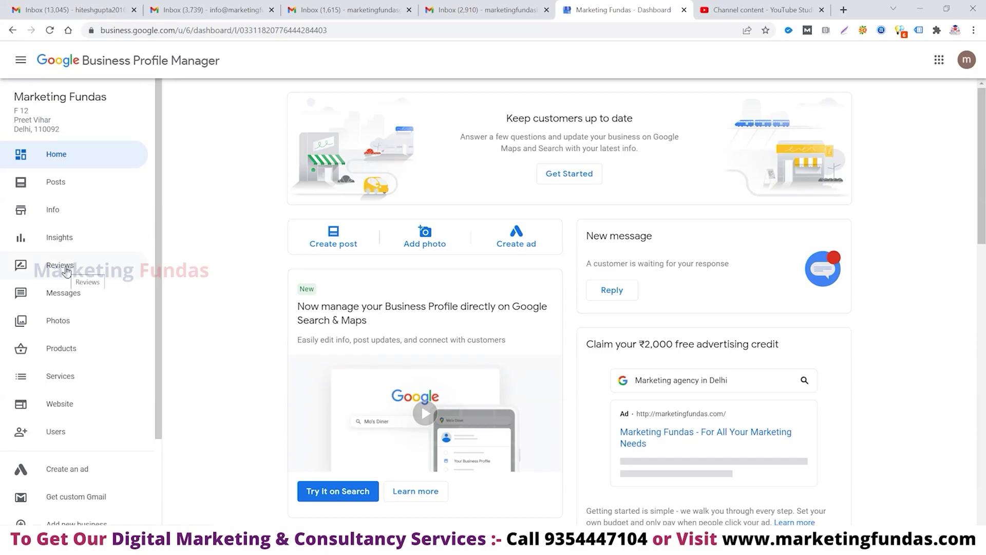
left_click(66, 269)
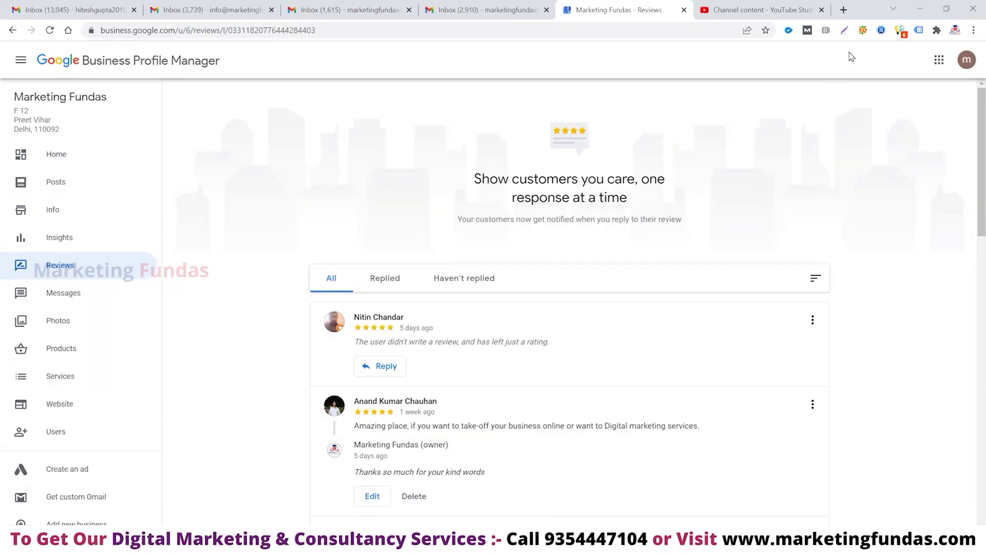
Search Google for 'marketing fundas', dismiss the profile intro, and browse the results.
left_click(844, 10)
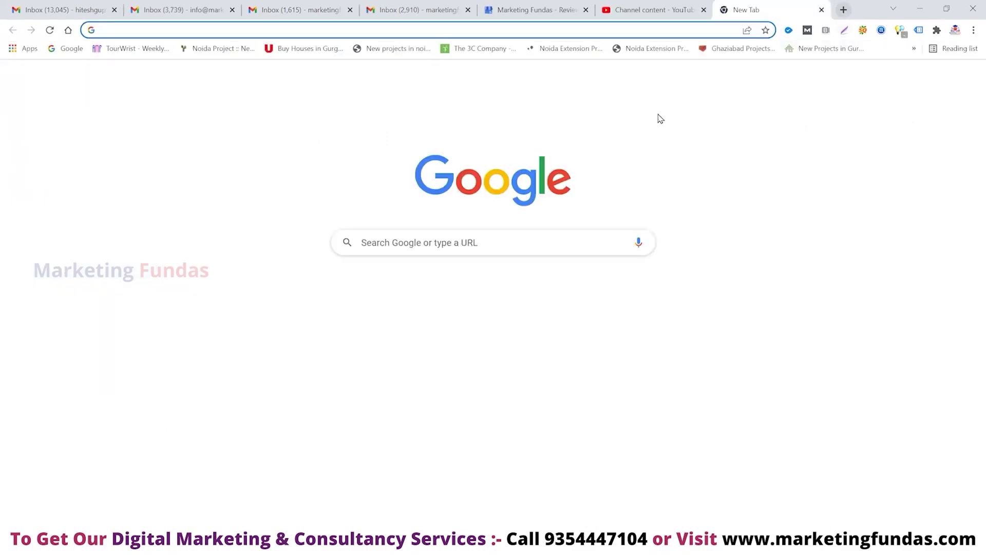
type("marketing fundas")
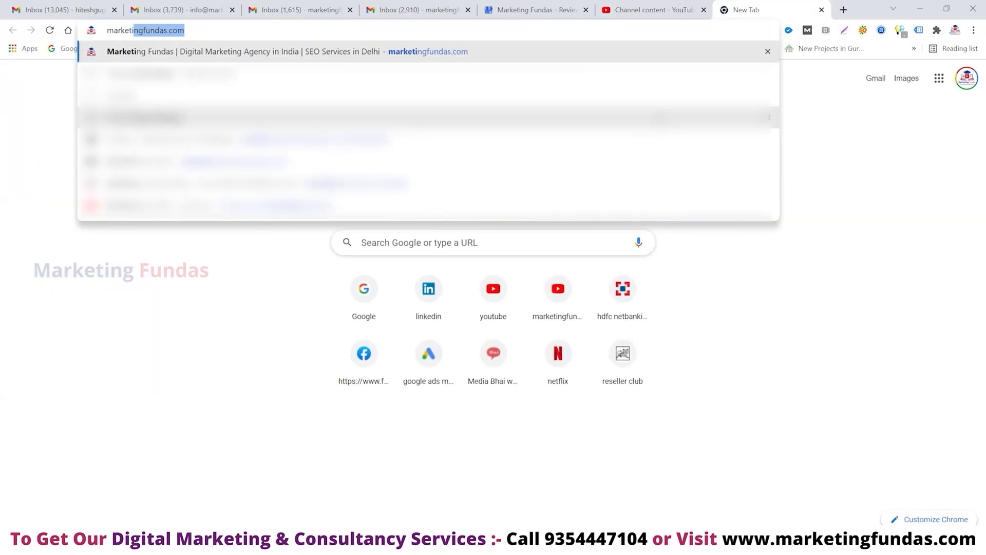
key("Return")
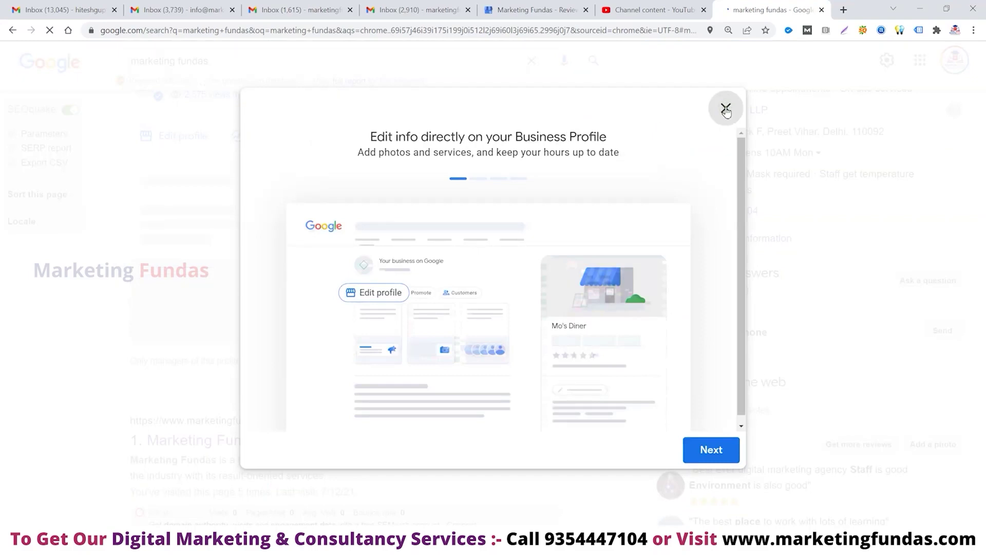
left_click(725, 108)
scroll(583, 245, "up", 1)
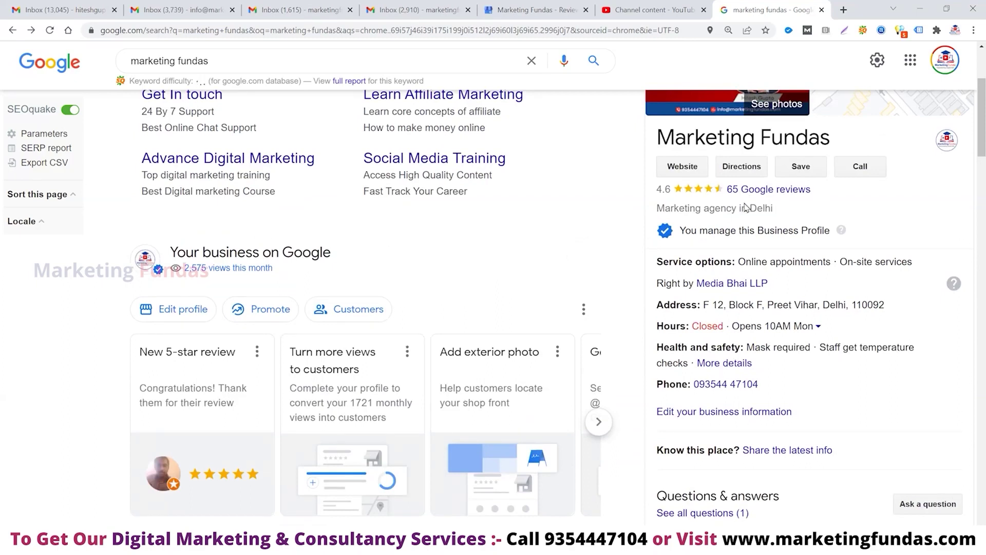
scroll(663, 207, "down", 4)
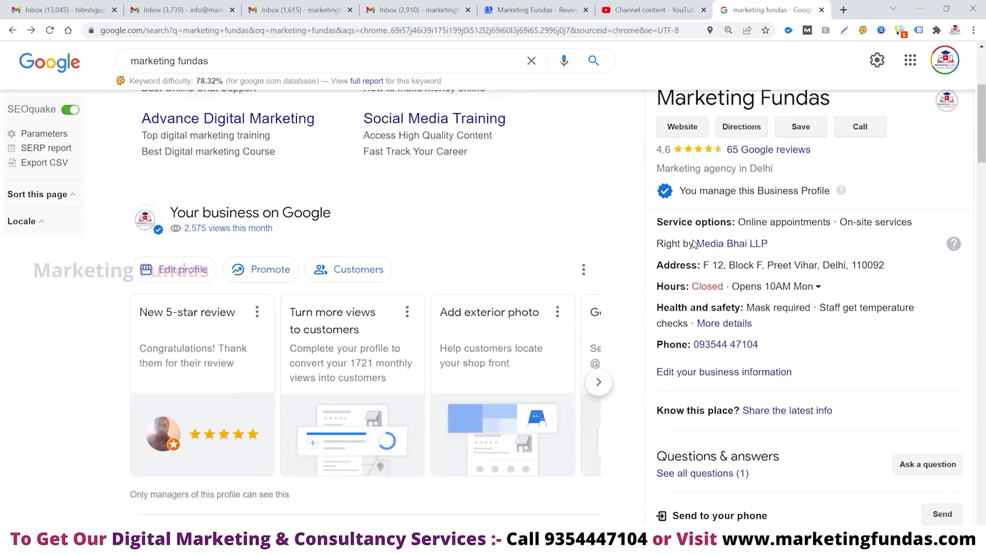
scroll(703, 263, "down", 3)
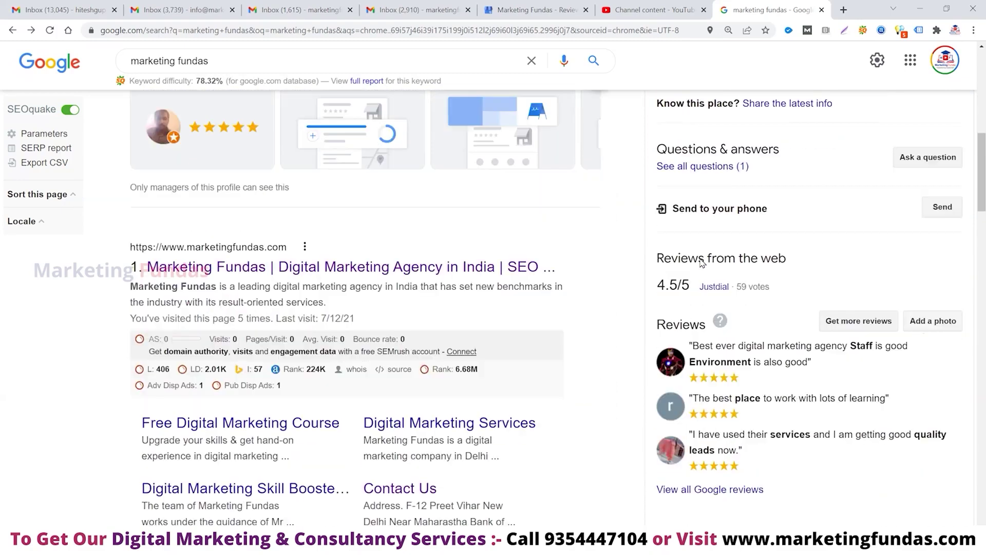
scroll(701, 275, "up", 3)
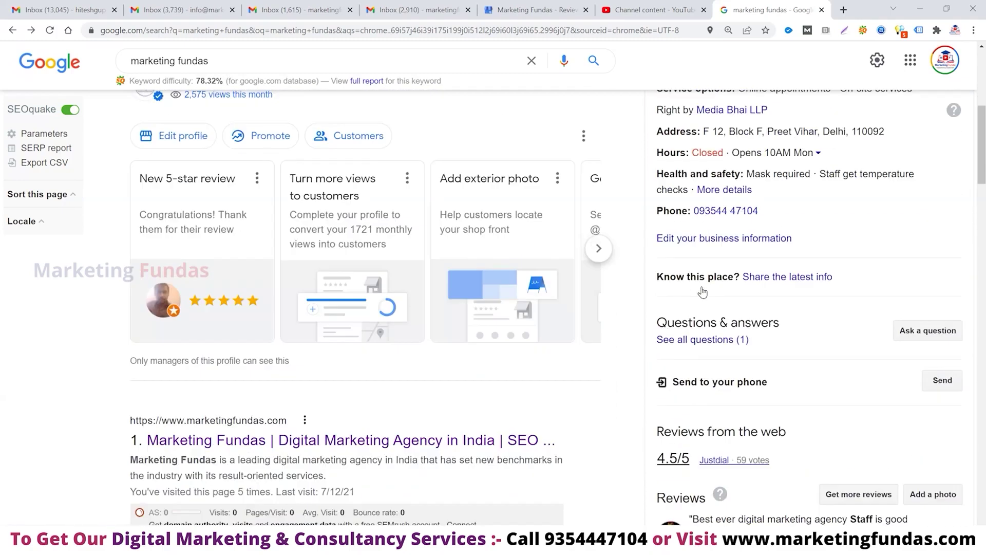
left_click(534, 9)
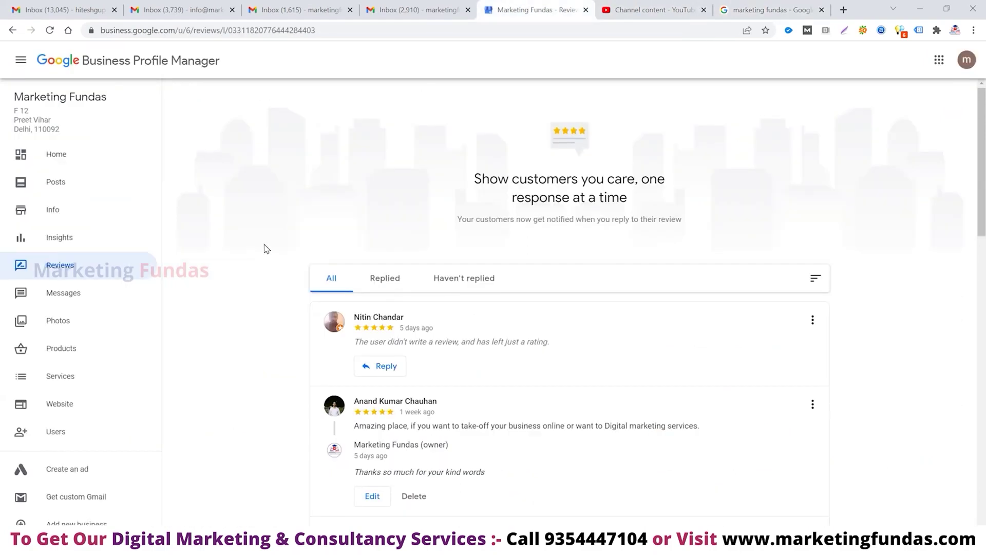
Sort the reviews by highest rating and advance to the next page of reviews.
scroll(264, 248, "down", 1)
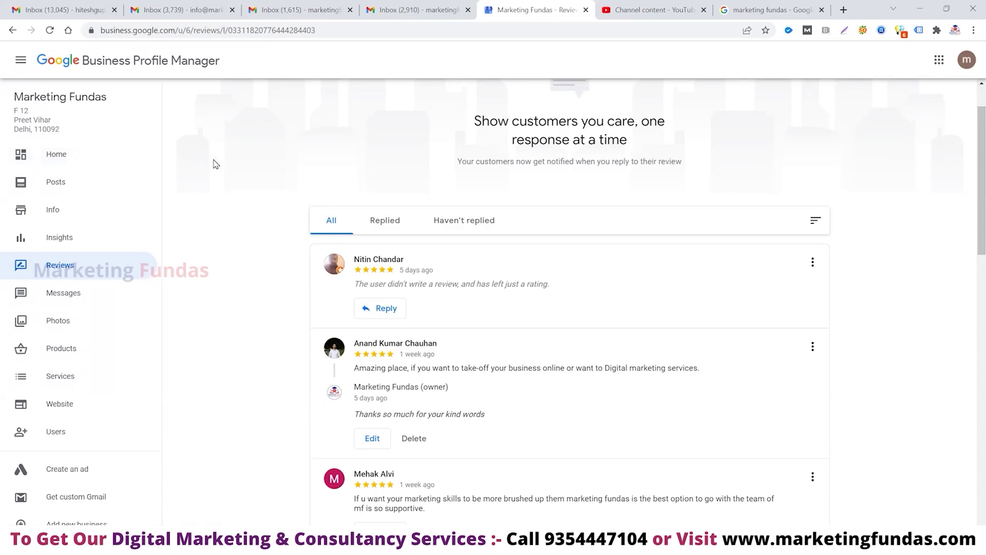
scroll(301, 265, "down", 6)
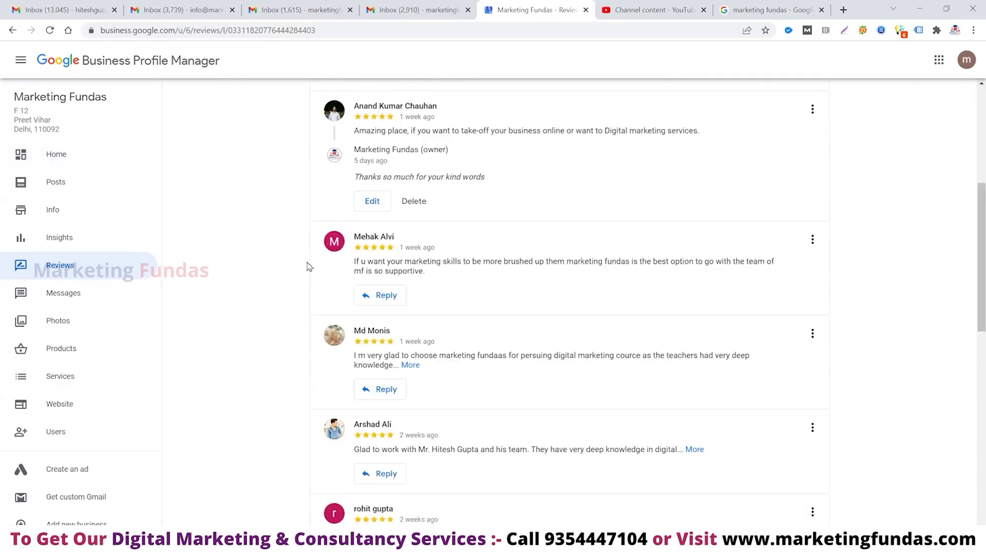
scroll(310, 264, "up", 7)
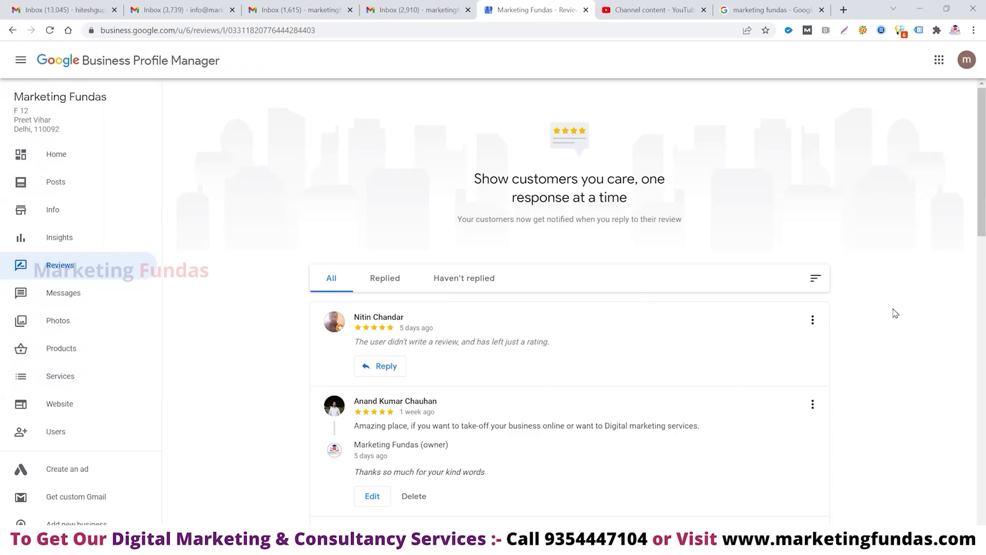
left_click(816, 278)
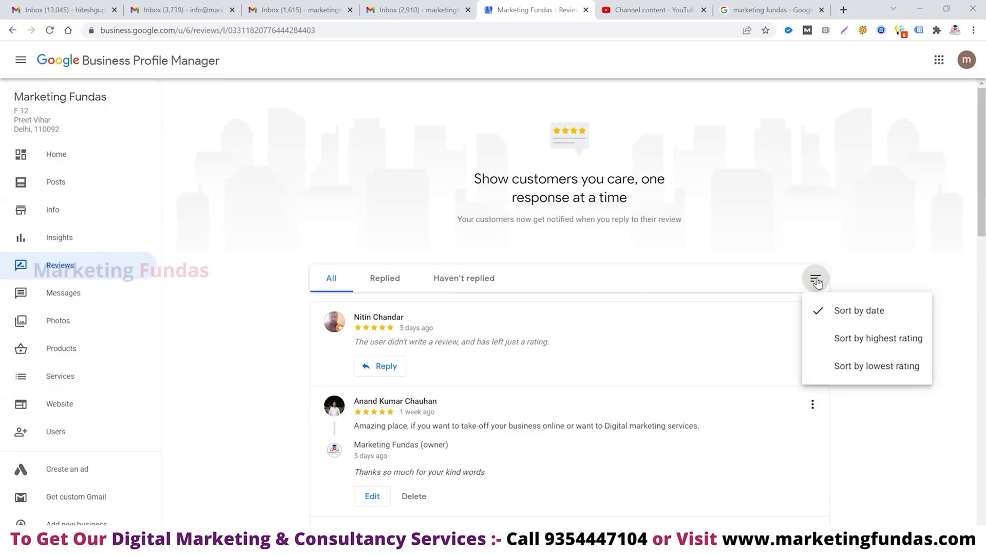
left_click(893, 337)
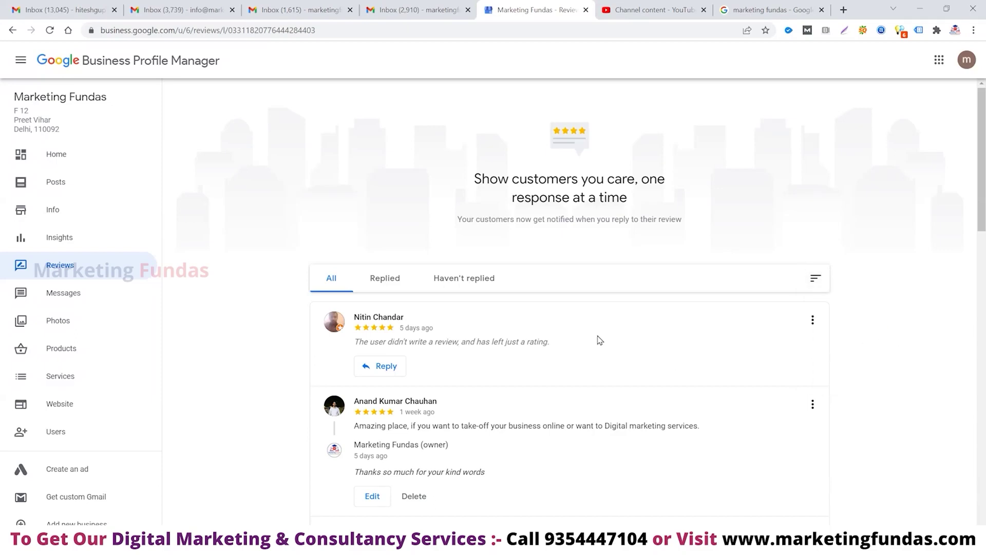
scroll(599, 340, "down", 5)
scroll(600, 342, "down", 15)
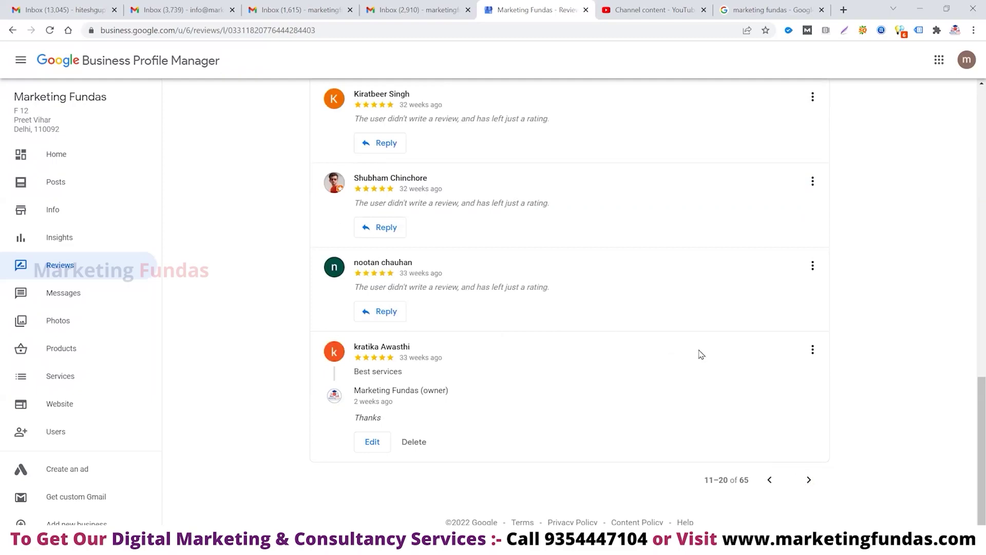
left_click(809, 480)
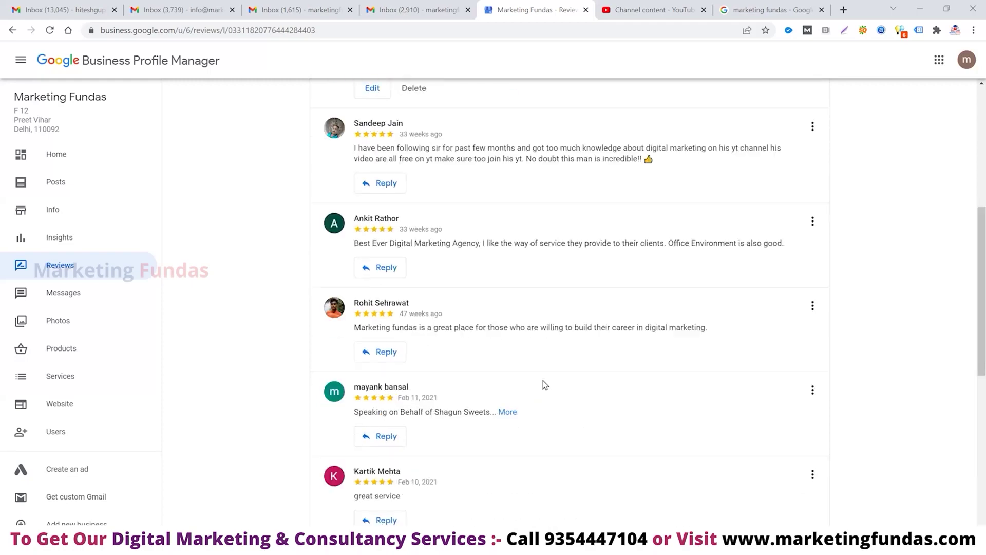
scroll(546, 385, "up", 6)
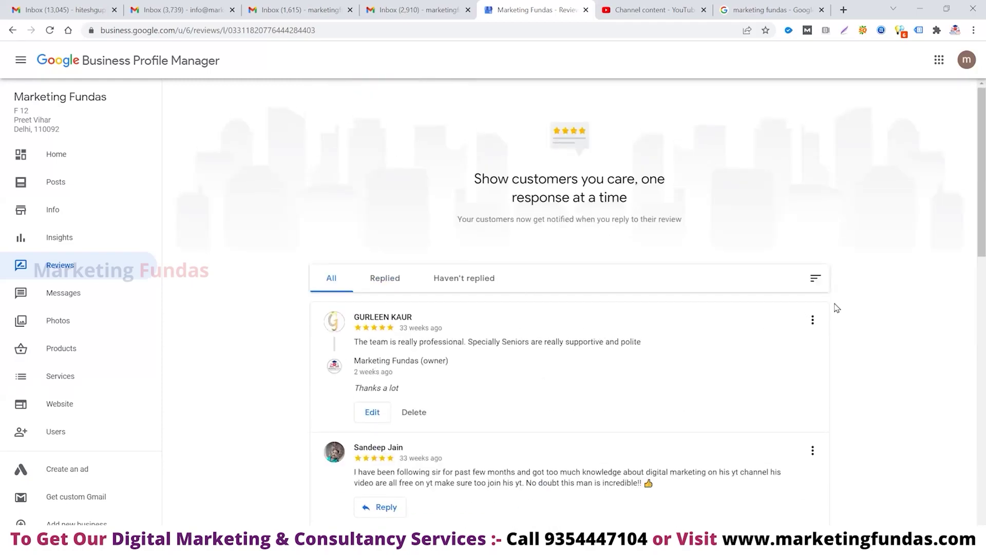
Sort the reviews by lowest rating and scroll through the one-star reviews.
left_click(816, 280)
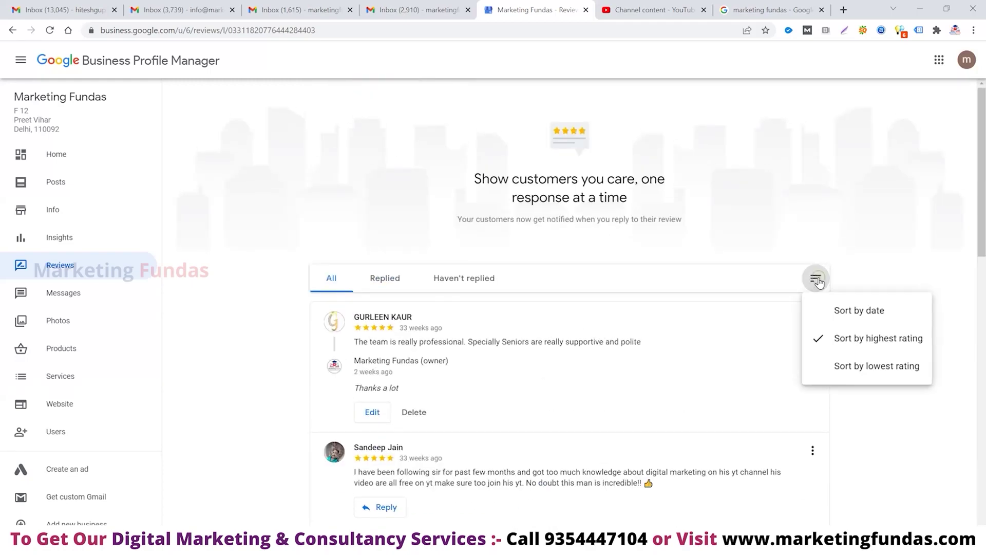
left_click(874, 368)
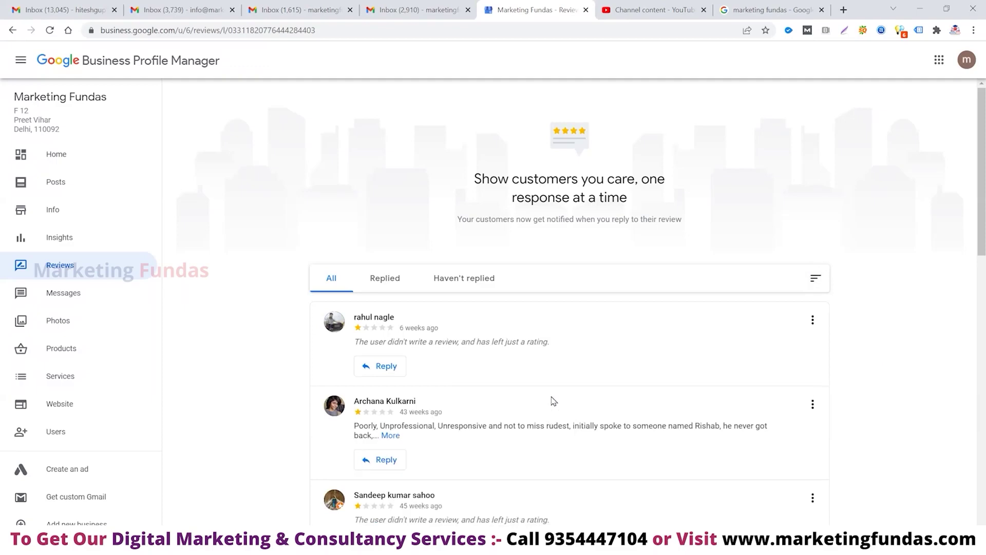
scroll(555, 403, "down", 9)
scroll(554, 403, "down", 4)
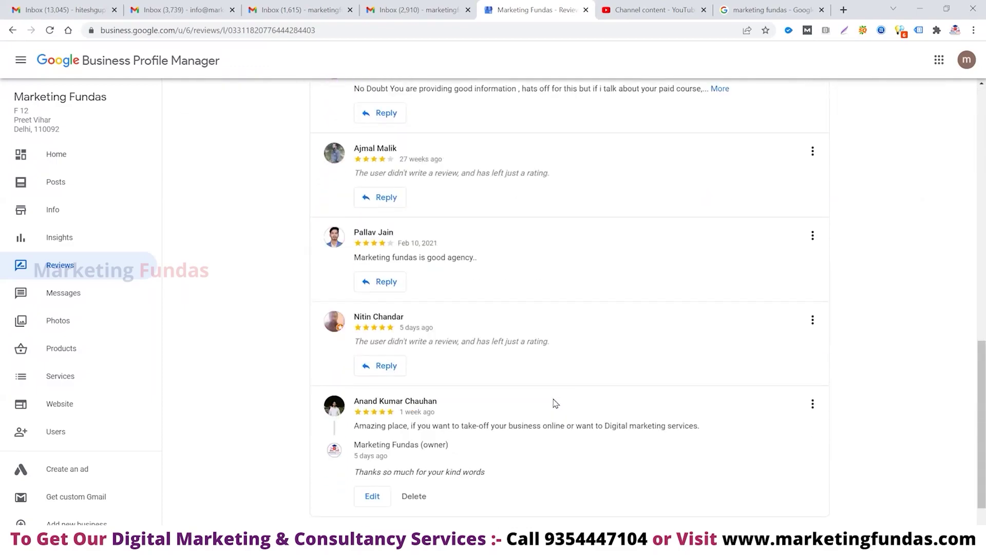
scroll(555, 403, "up", 13)
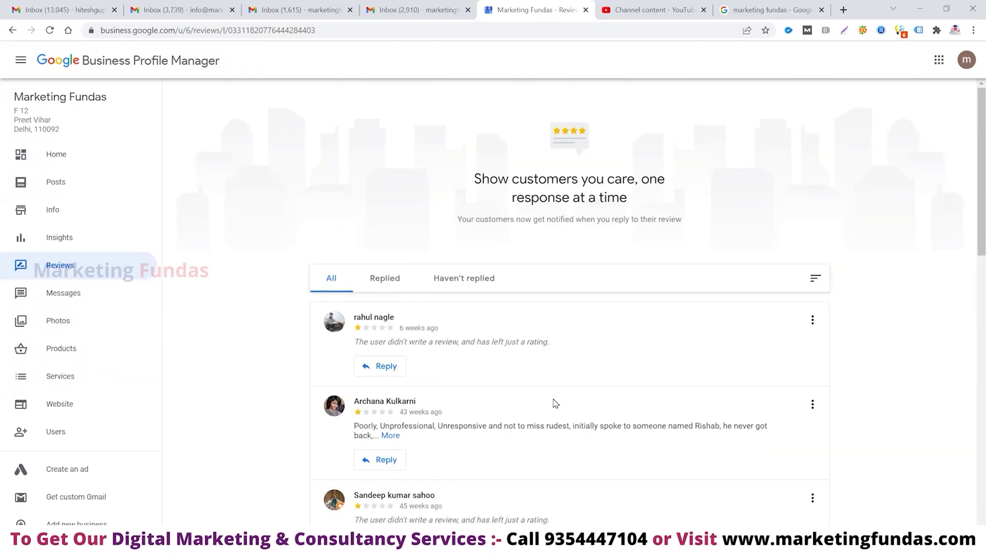
scroll(555, 403, "down", 3)
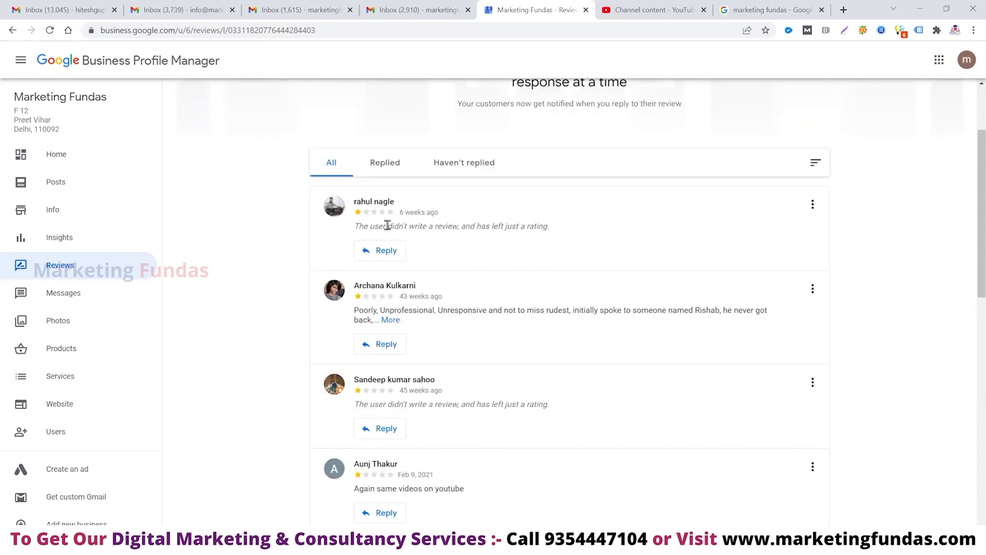
scroll(425, 279, "down", 1)
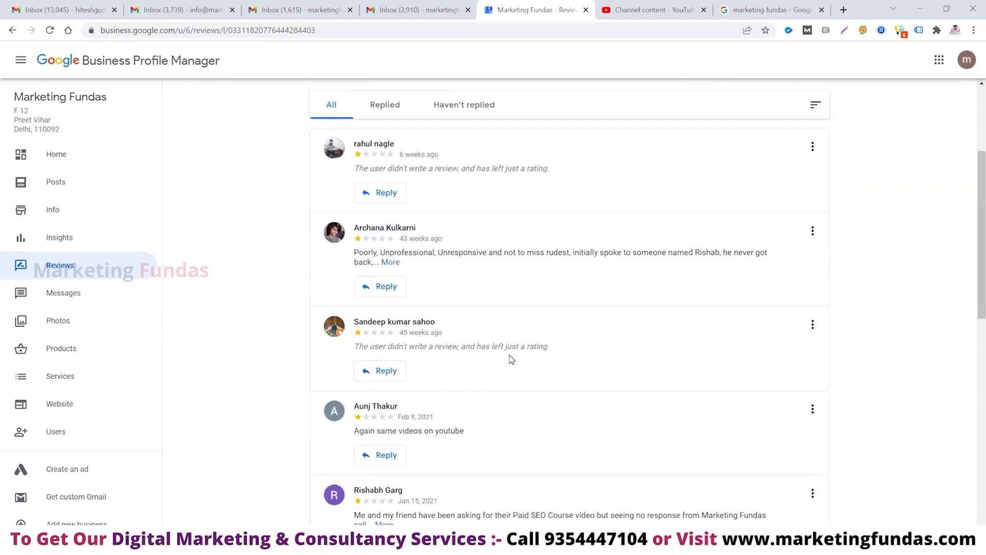
scroll(511, 359, "up", 2)
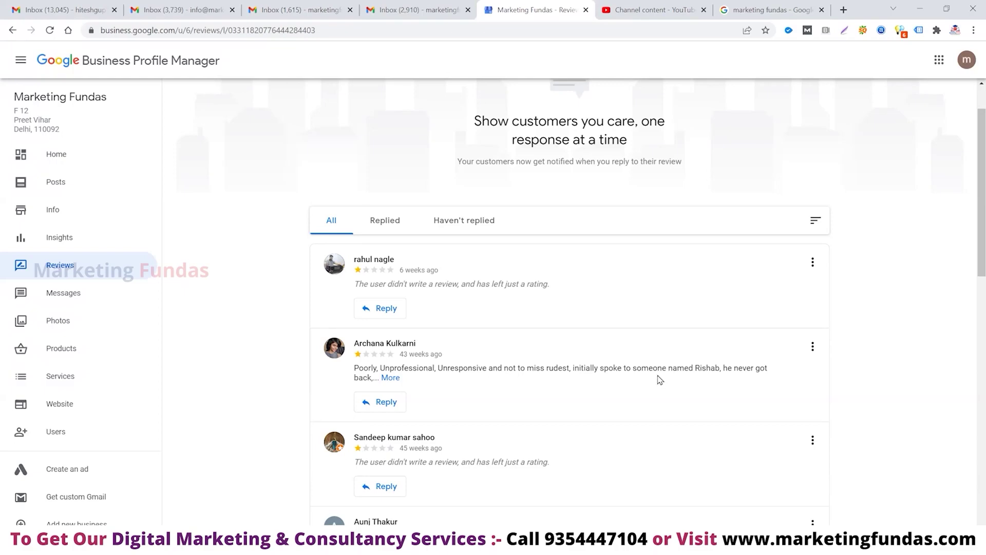
Open a reply box under the one-star review about unprofessional, unresponsive service.
left_click(381, 406)
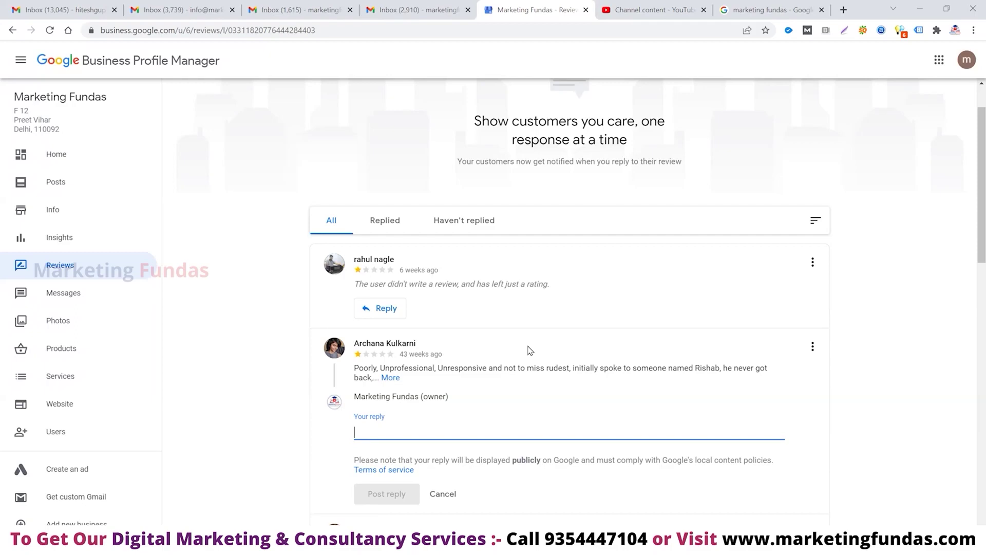
scroll(422, 308, "down", 2)
scroll(424, 316, "down", 2)
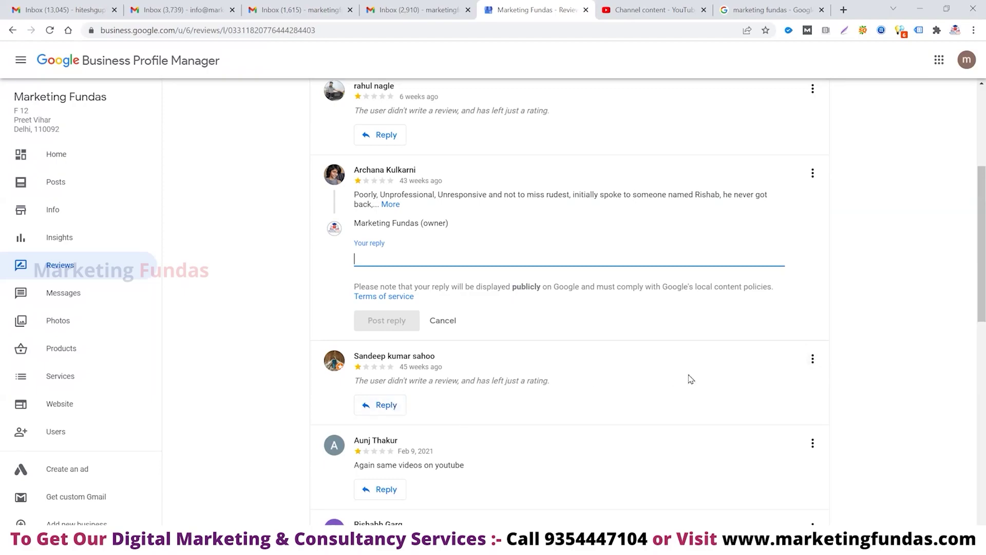
Flag the rating-only one-star review as Spam and submit the report to Google.
left_click(812, 360)
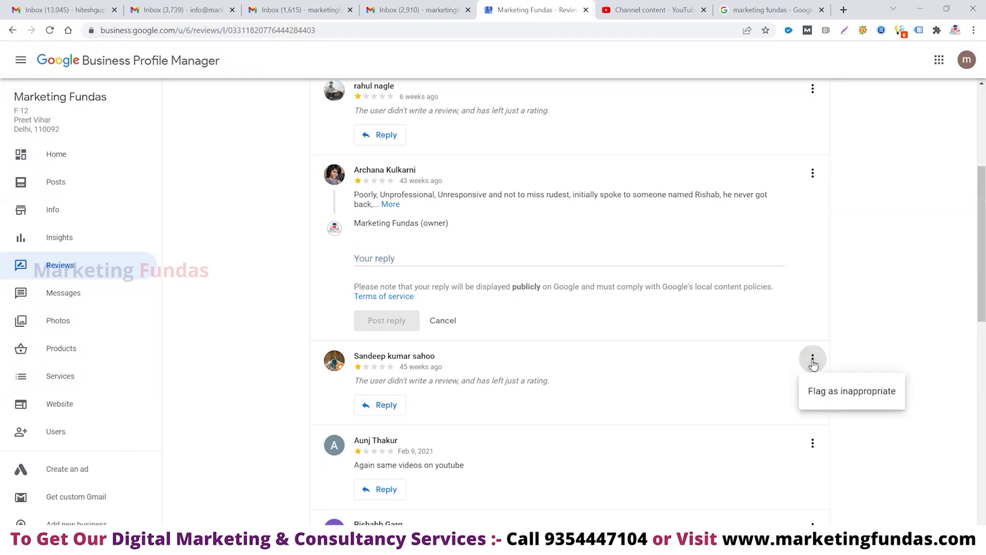
left_click(856, 393)
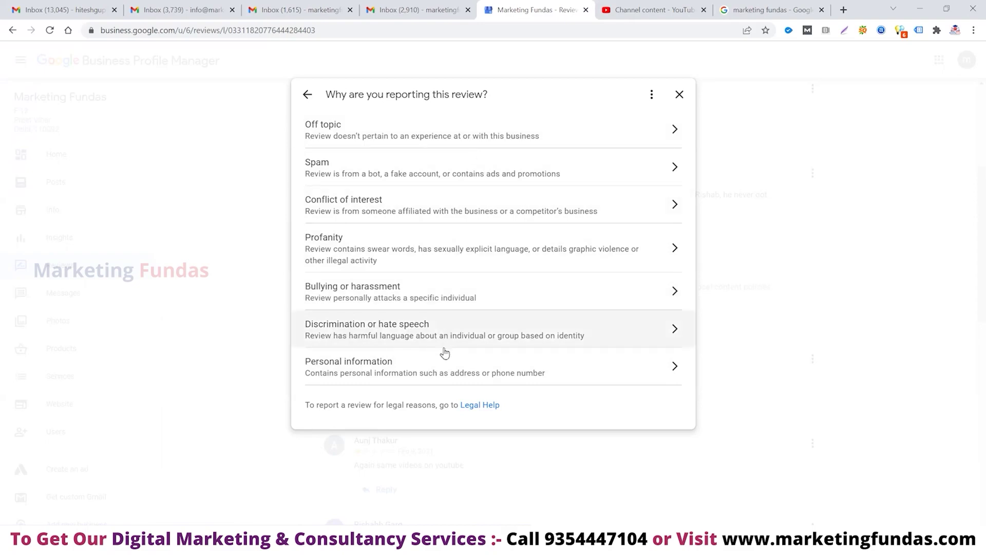
left_click(616, 164)
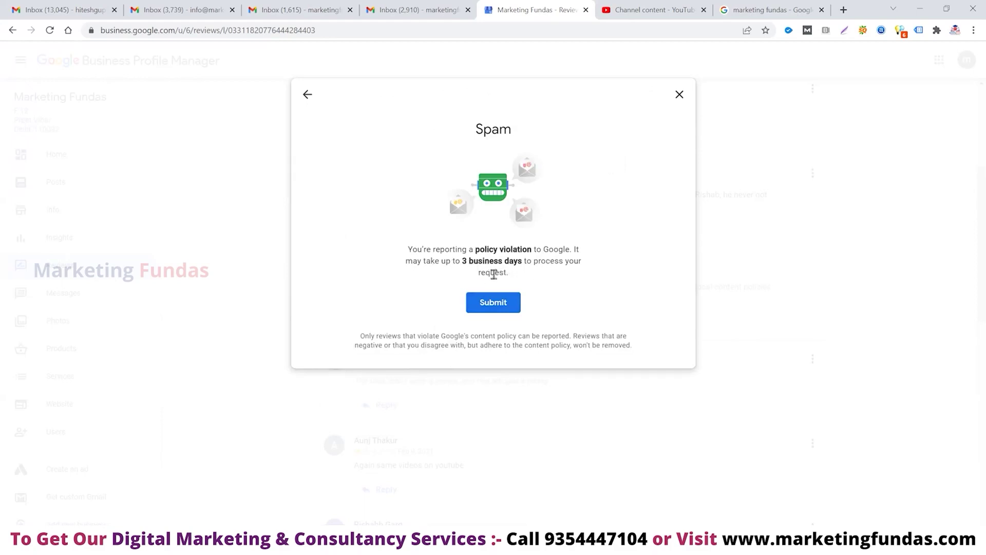
left_click(492, 301)
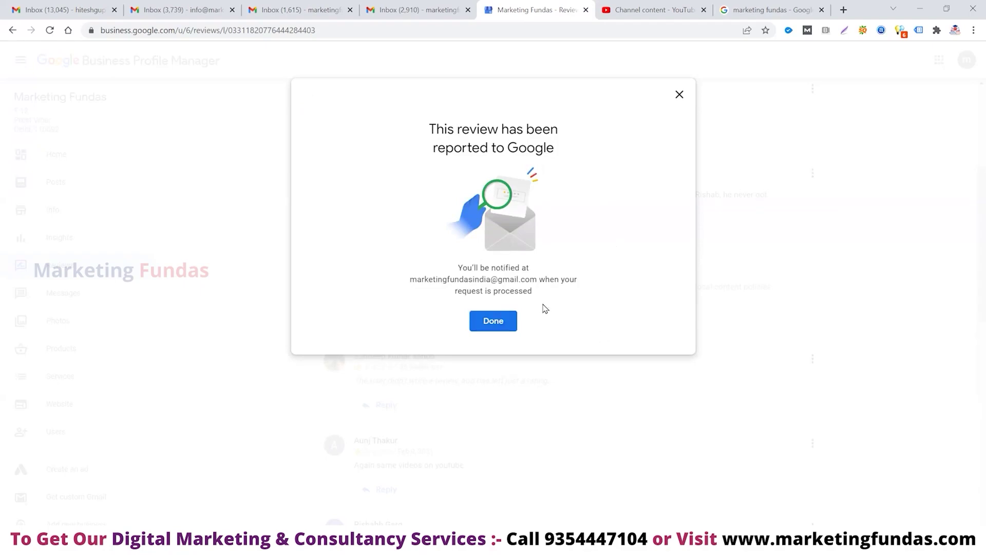
Dismiss the 'review has been reported' confirmation and scroll the Reviews list.
left_click(487, 324)
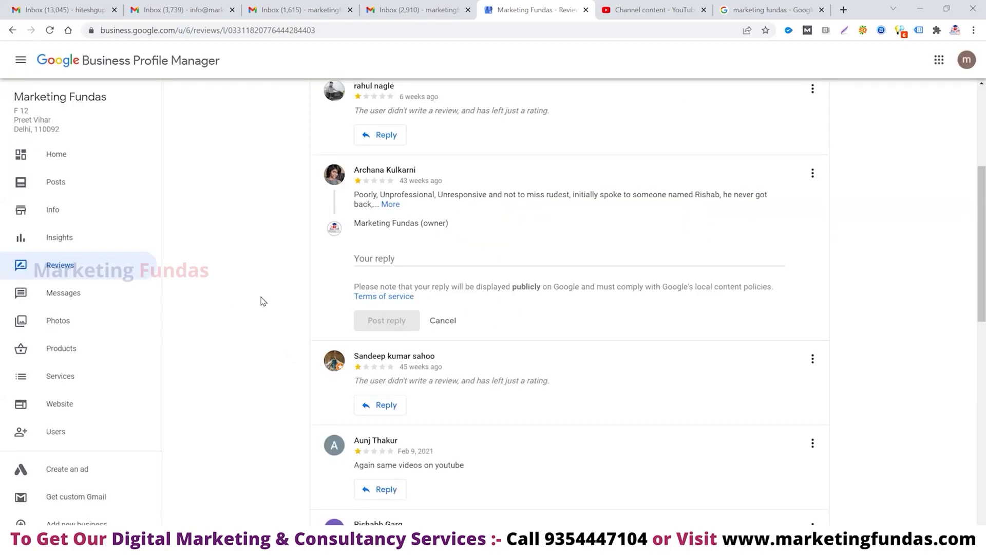
scroll(257, 303, "up", 5)
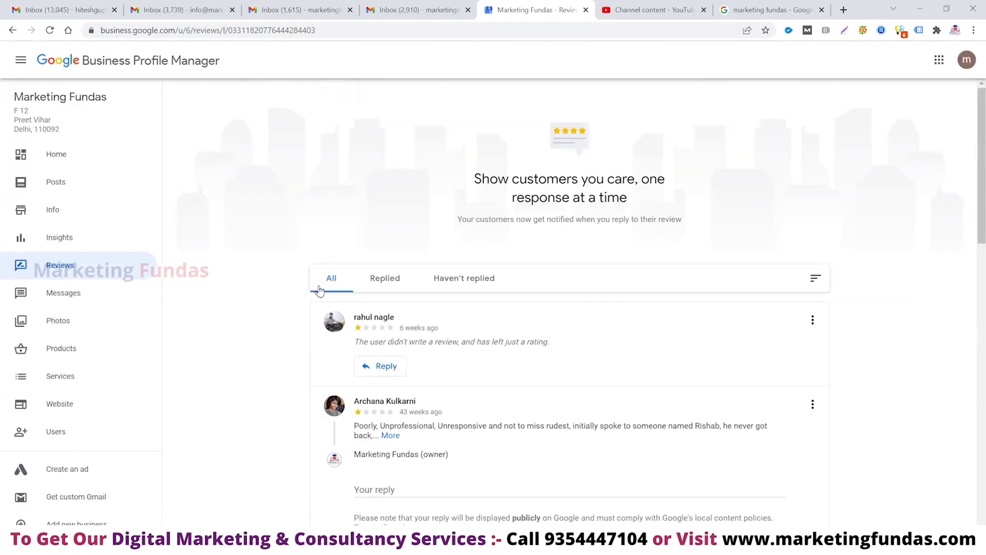
scroll(308, 300, "down", 1)
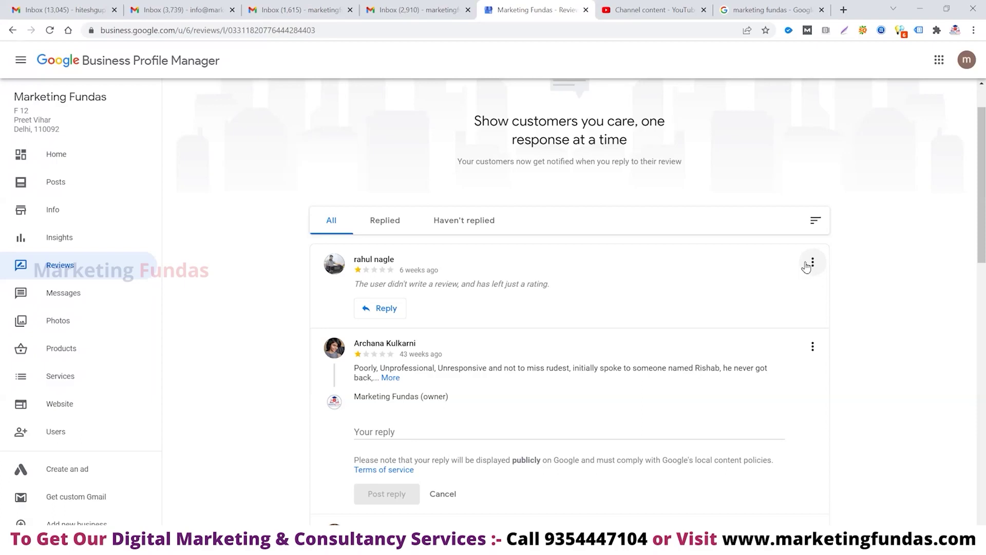
scroll(749, 314, "up", 1)
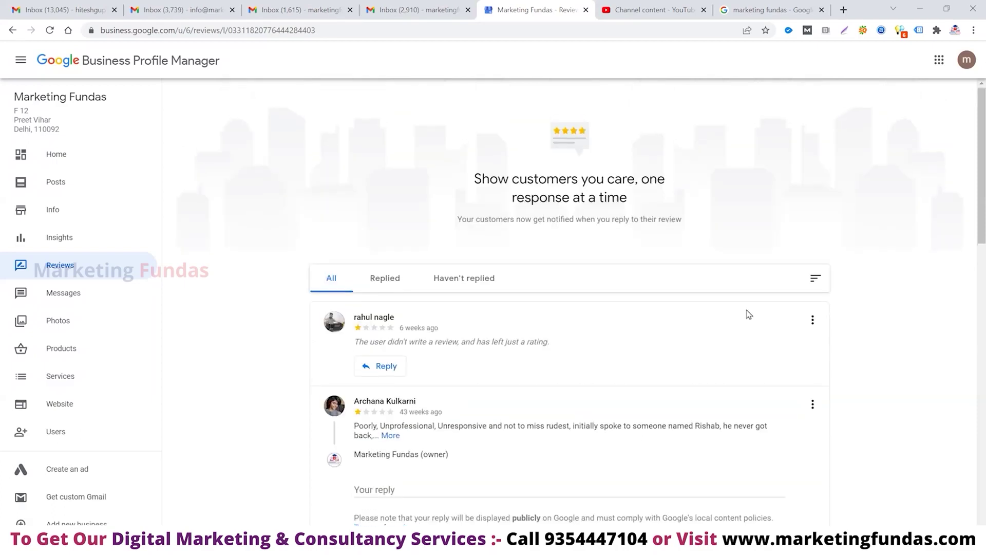
scroll(749, 315, "down", 1)
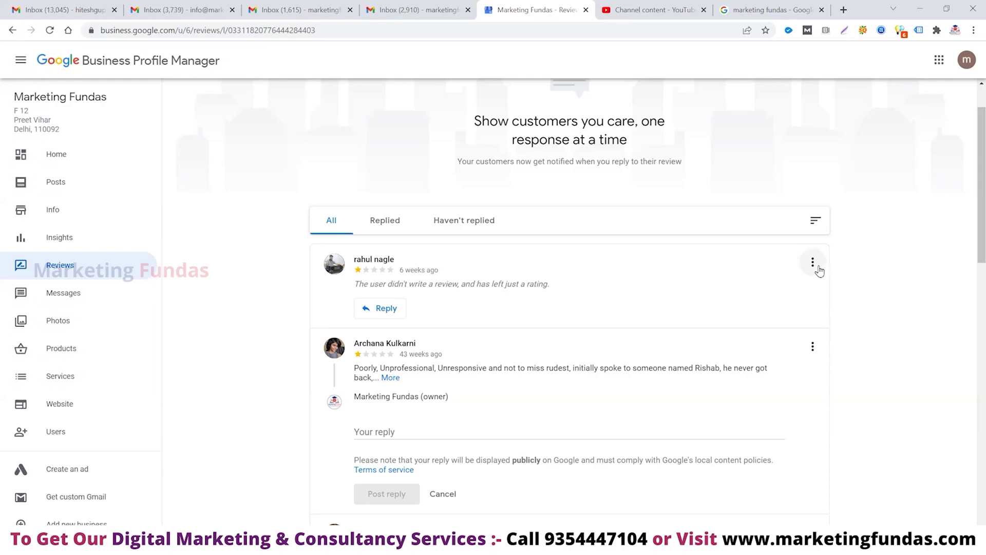
scroll(763, 319, "down", 15)
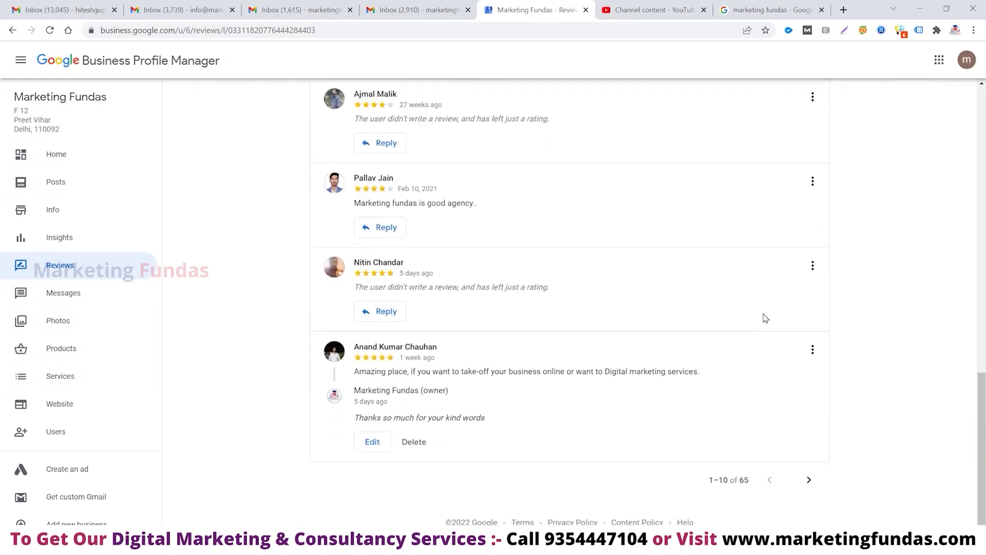
scroll(763, 319, "up", 13)
scroll(764, 319, "up", 1)
scroll(764, 319, "down", 2)
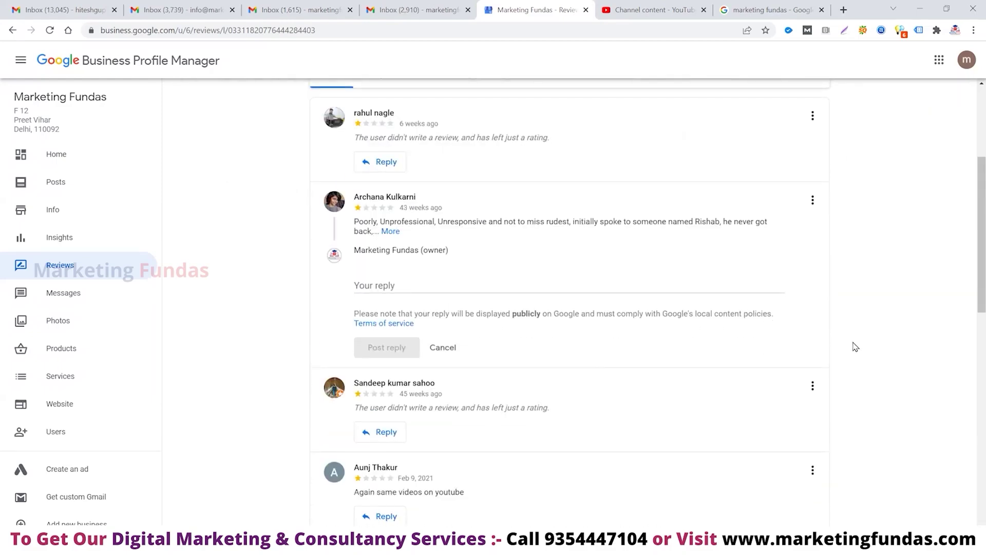
Flag a rating-only review as inappropriate and follow the Legal Help link for content removal.
left_click(812, 387)
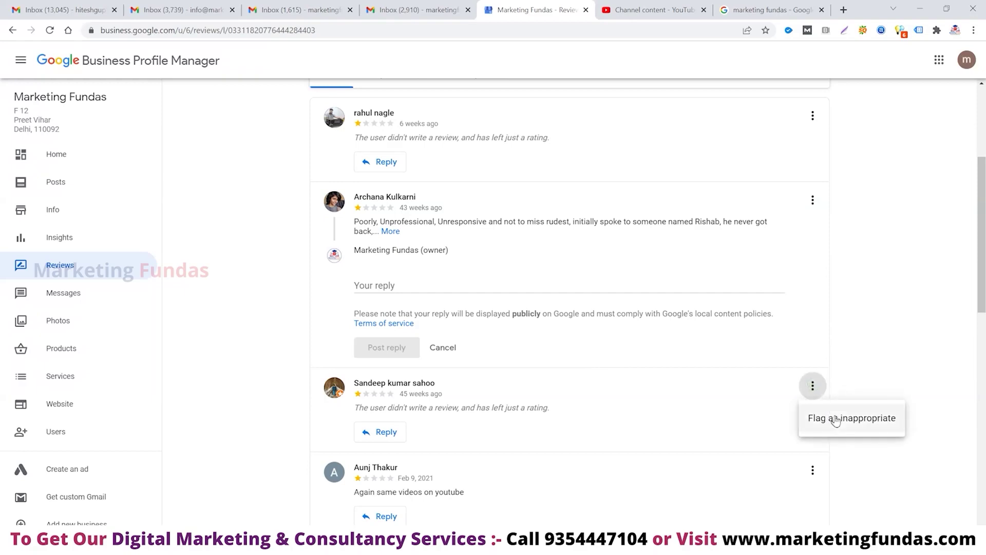
left_click(835, 419)
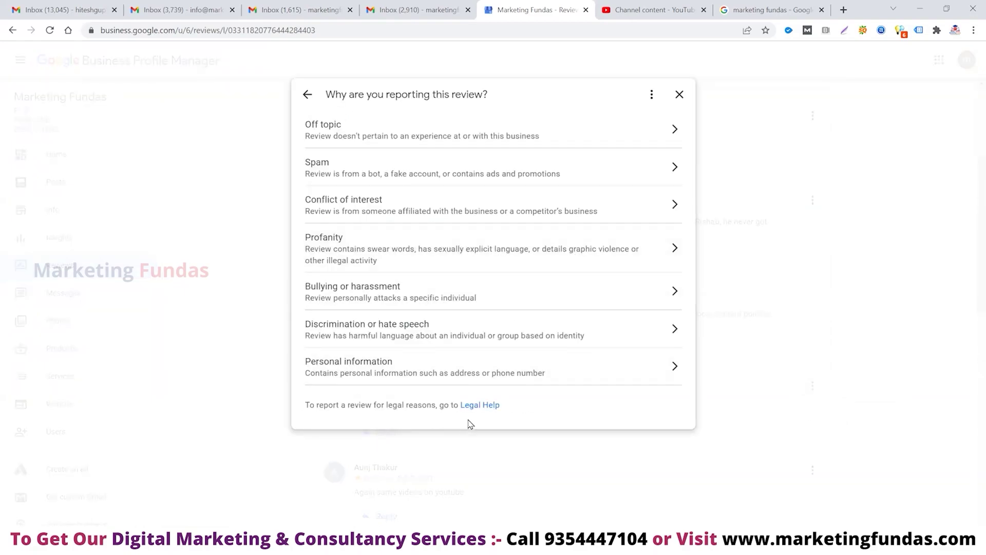
left_click(479, 406)
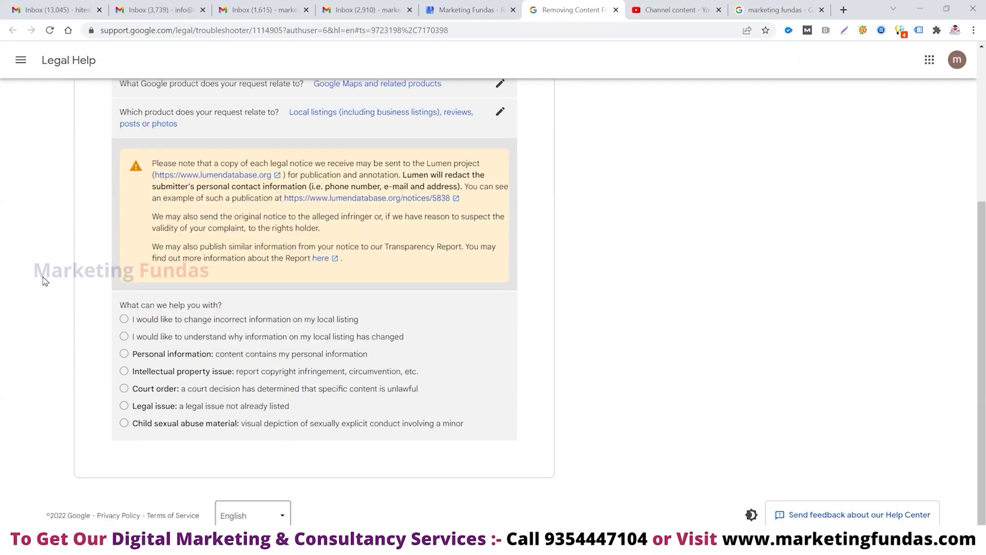
Select 'I would like to change incorrect information on my local listing' on Removing Content From Google.
scroll(44, 280, "up", 2)
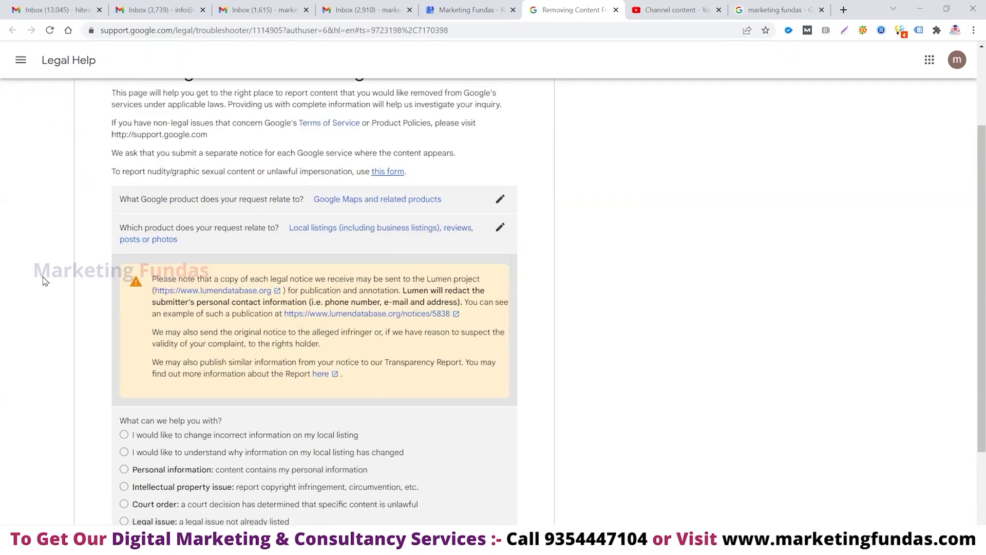
scroll(43, 280, "up", 2)
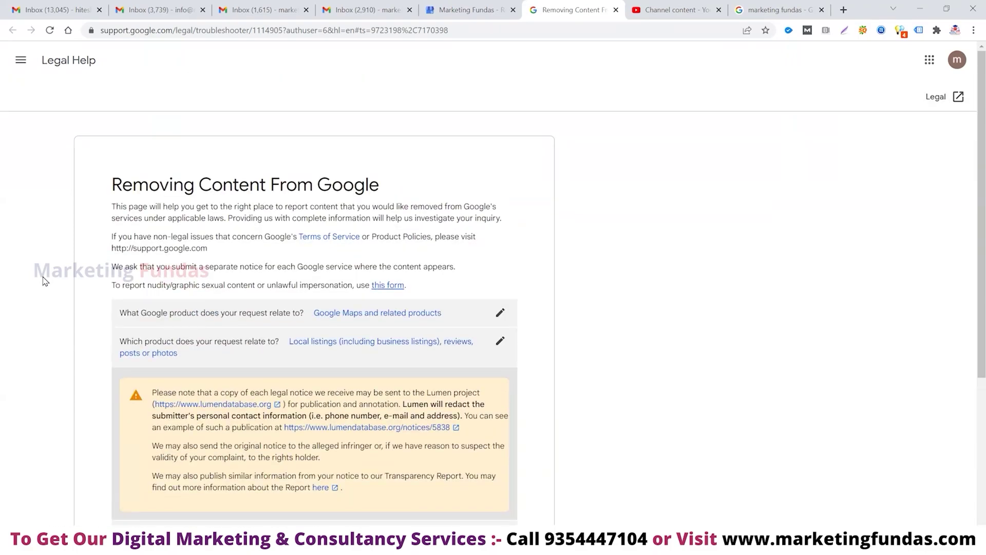
scroll(43, 280, "down", 4)
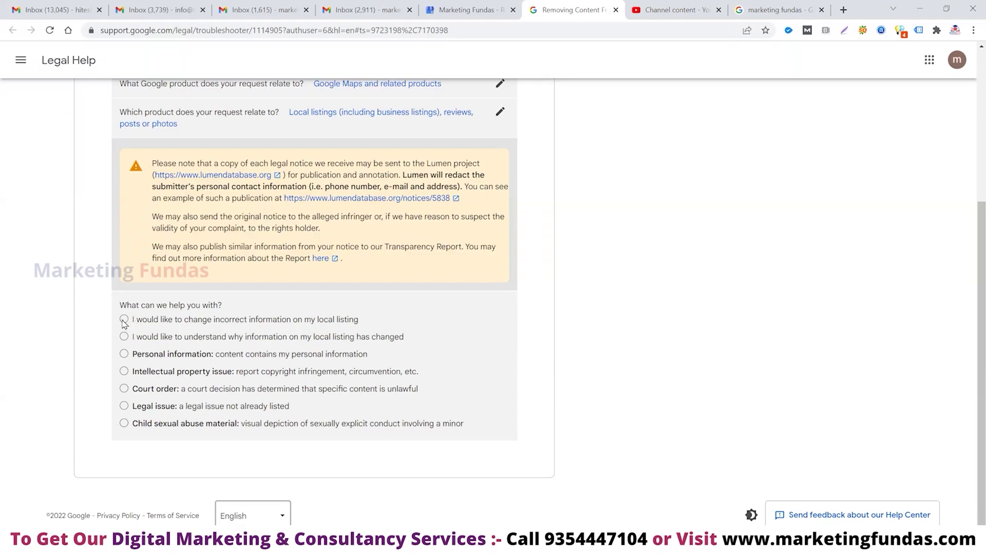
left_click(124, 319)
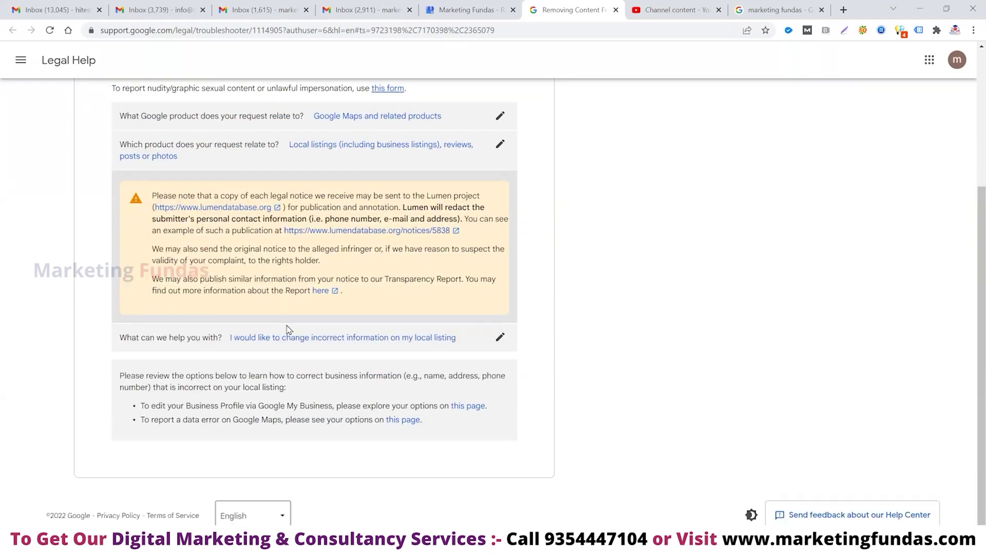
scroll(29, 326, "up", 1)
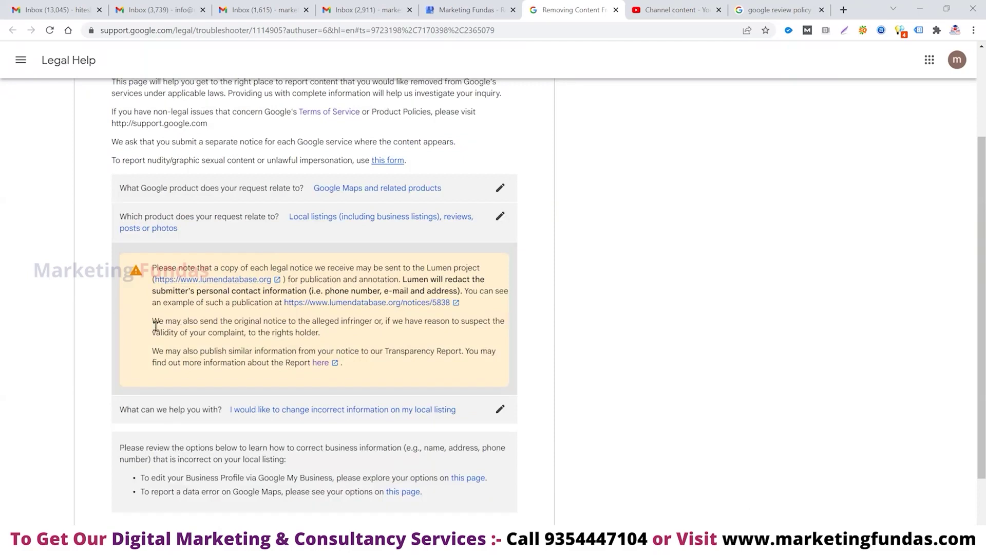
scroll(253, 400, "down", 1)
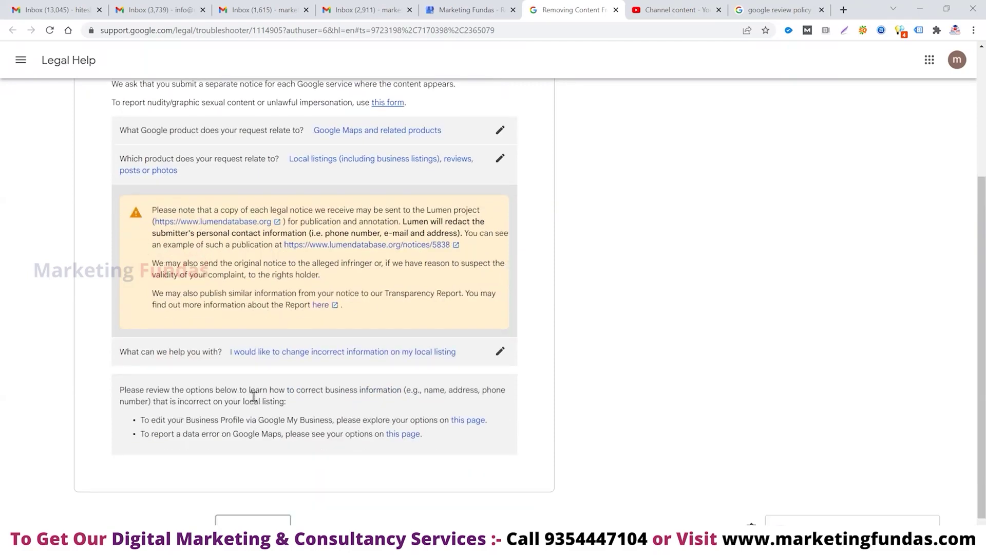
scroll(253, 397, "up", 3)
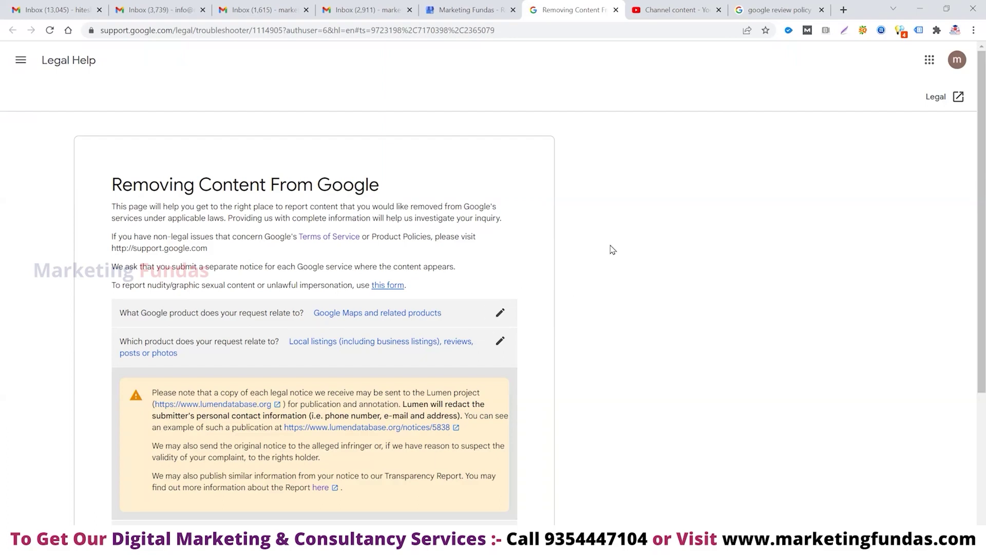
Open the 'Prohibited and Restricted Content - Local Guides Help' article from the google review policy results.
left_click(769, 9)
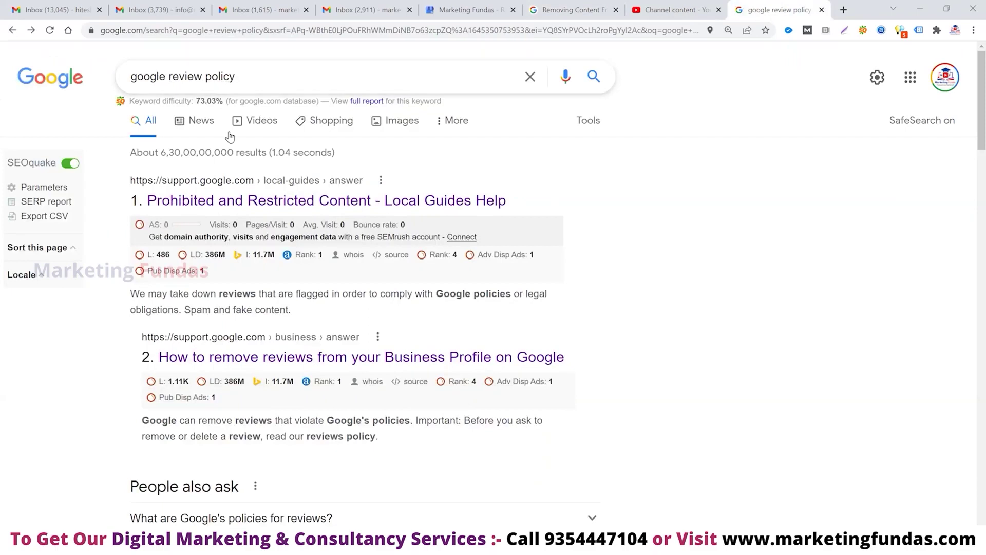
left_click(261, 211)
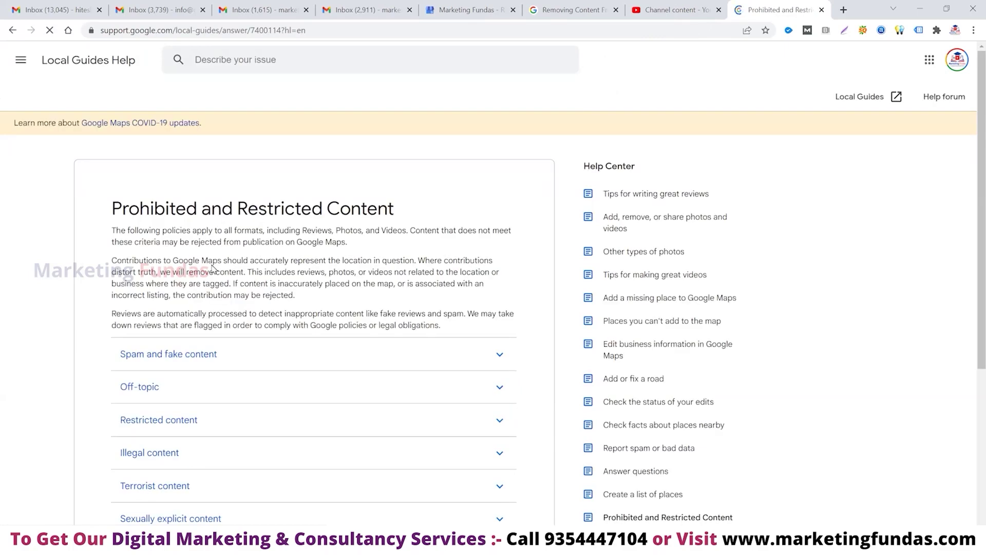
scroll(170, 314, "down", 2)
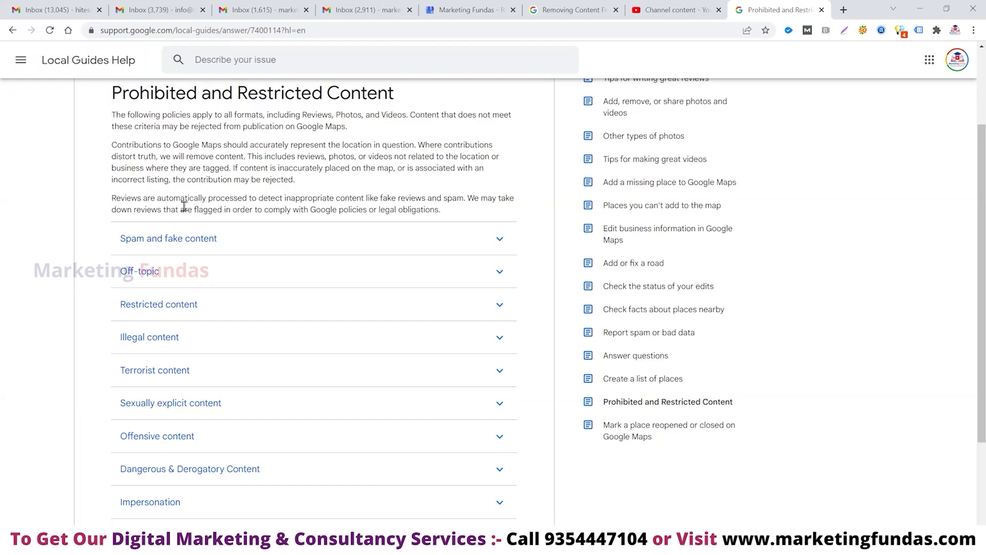
scroll(184, 213, "down", 1)
scroll(170, 231, "down", 1)
scroll(60, 335, "up", 3)
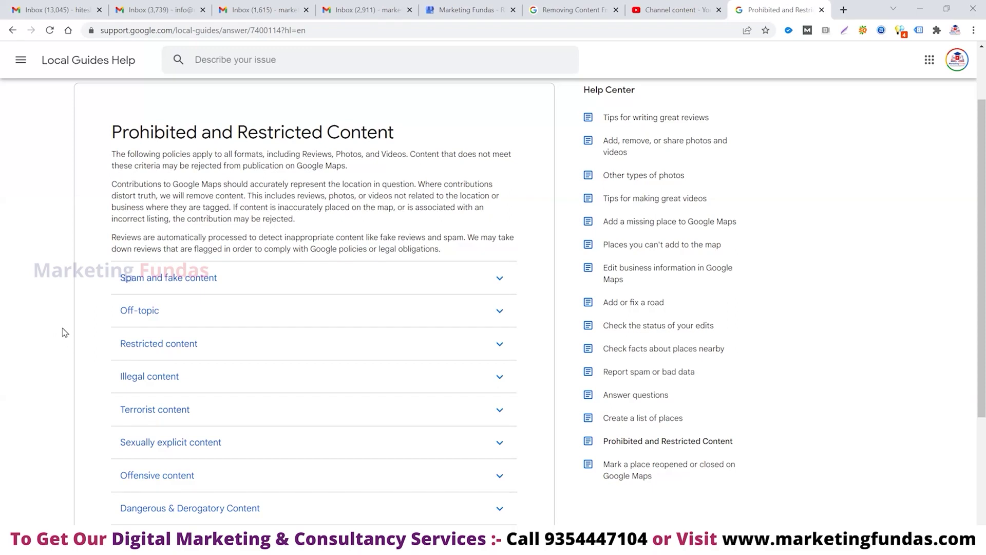
scroll(63, 333, "down", 1)
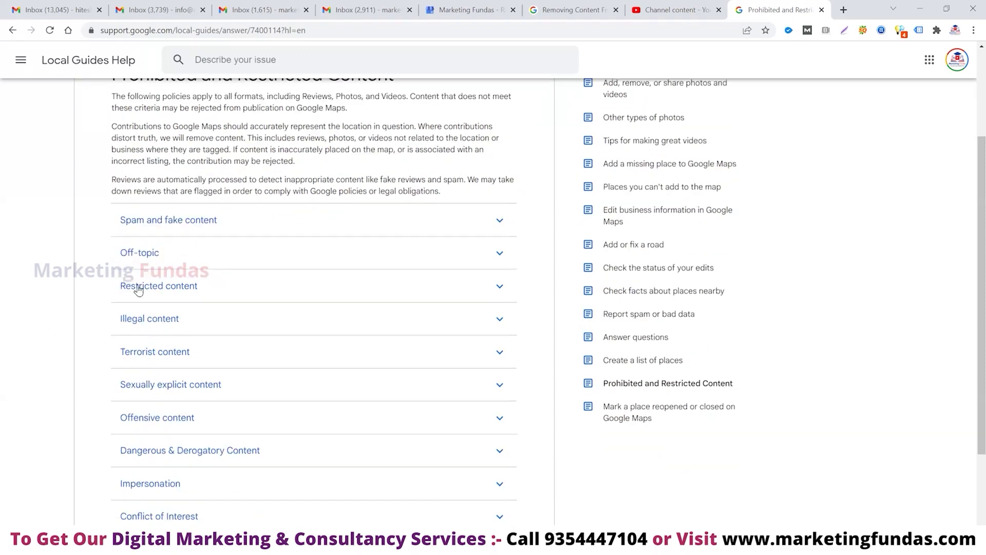
Expand the 'Spam and fake content' and 'Restricted content' sections to read their rules.
left_click(494, 224)
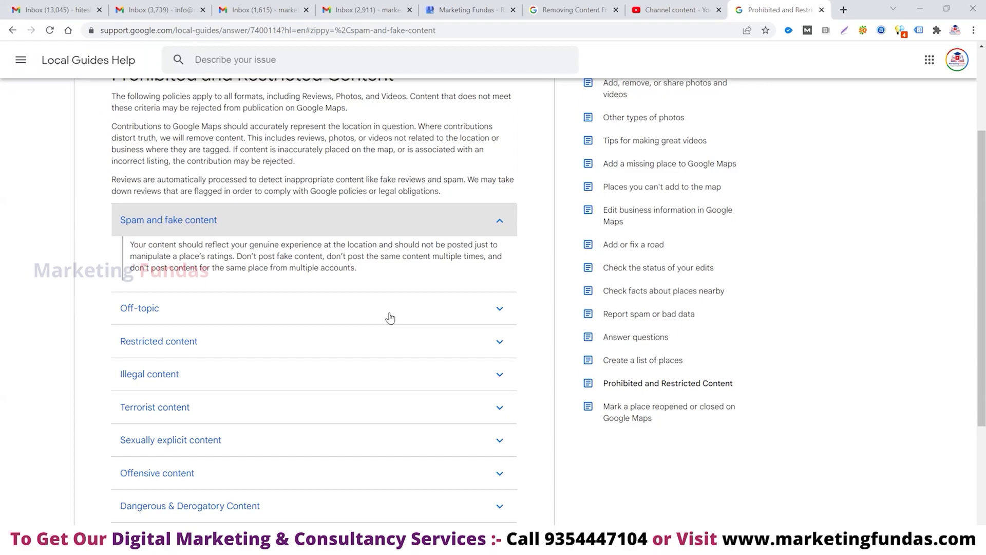
scroll(390, 318, "down", 1)
scroll(383, 319, "down", 2)
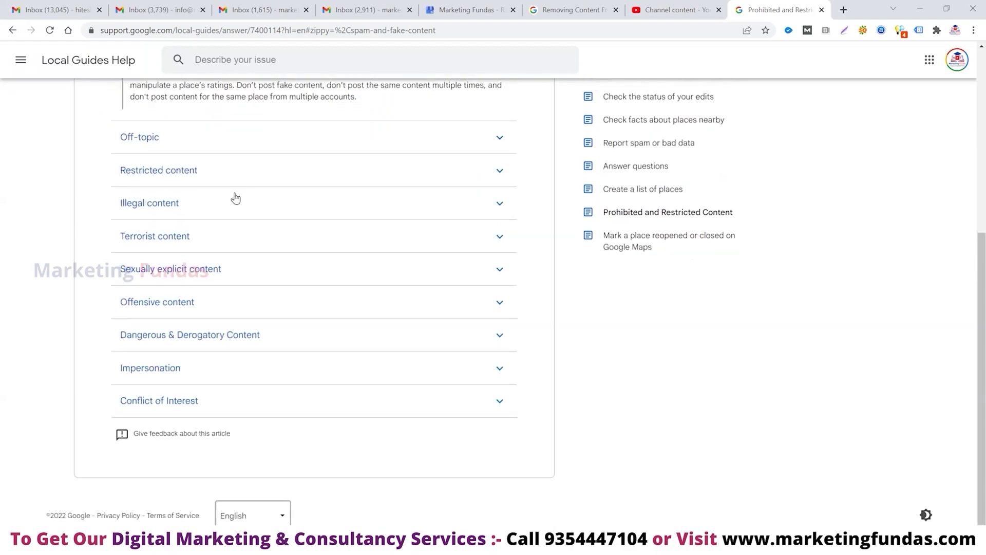
left_click(499, 173)
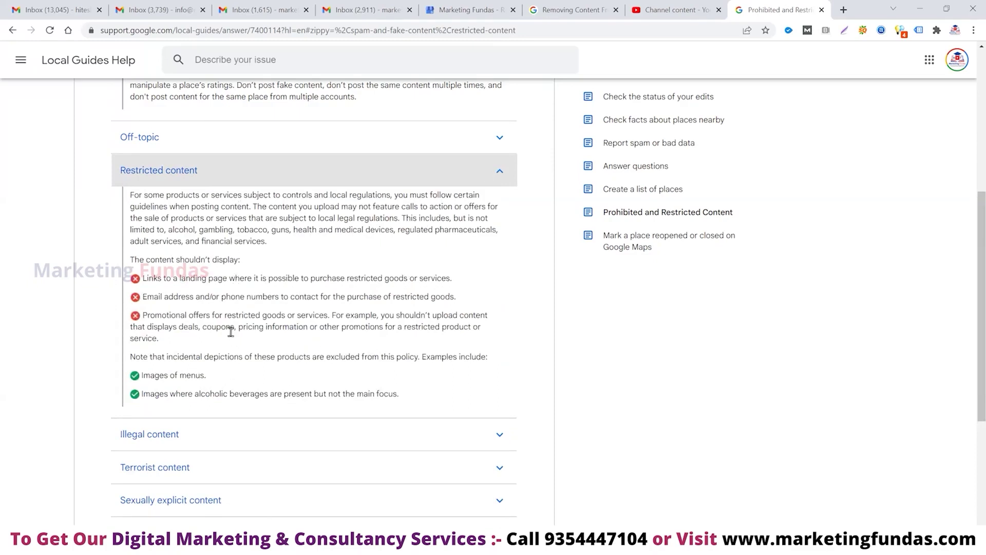
scroll(231, 332, "down", 5)
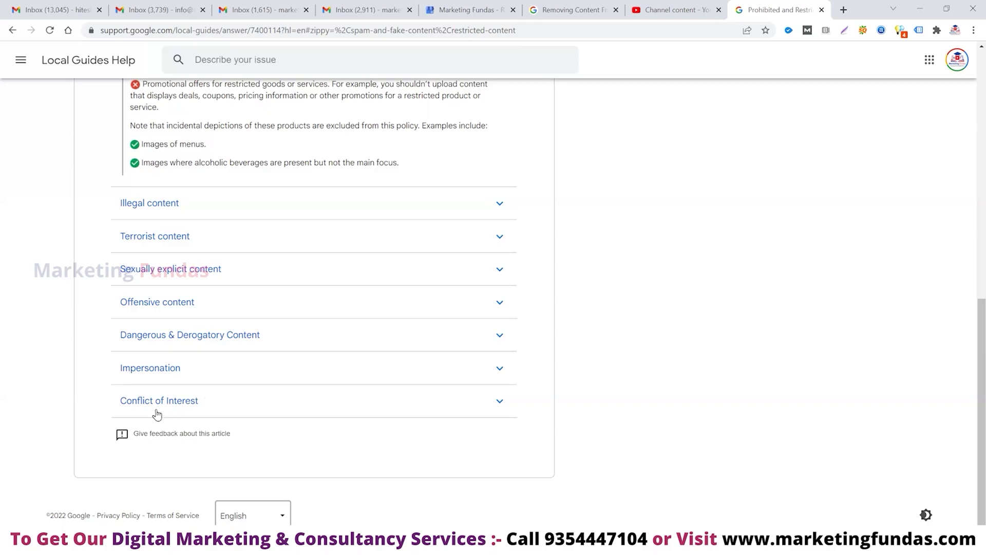
scroll(244, 385, "up", 10)
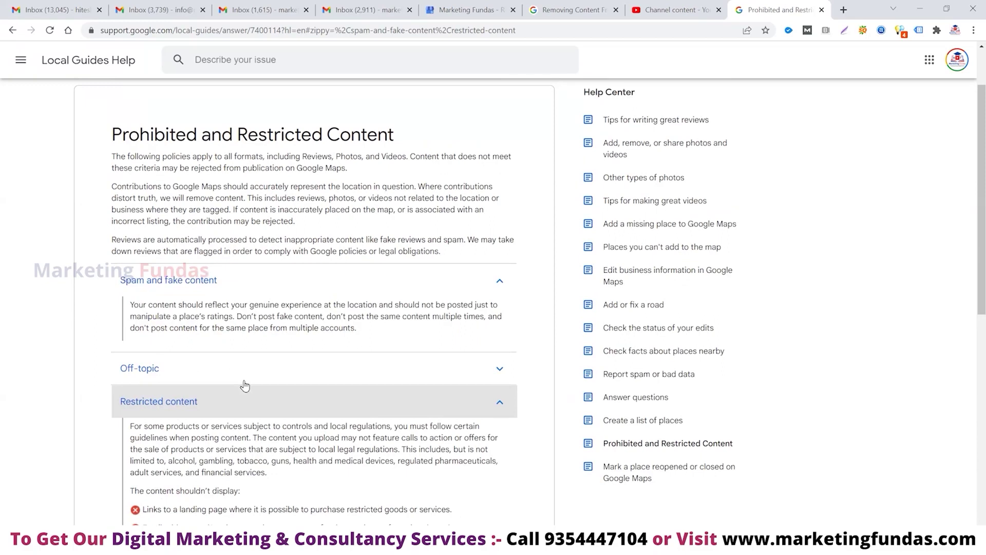
Use 'Try it on Search' to open the Marketing Fundas profile on Google Search.
scroll(245, 385, "up", 2)
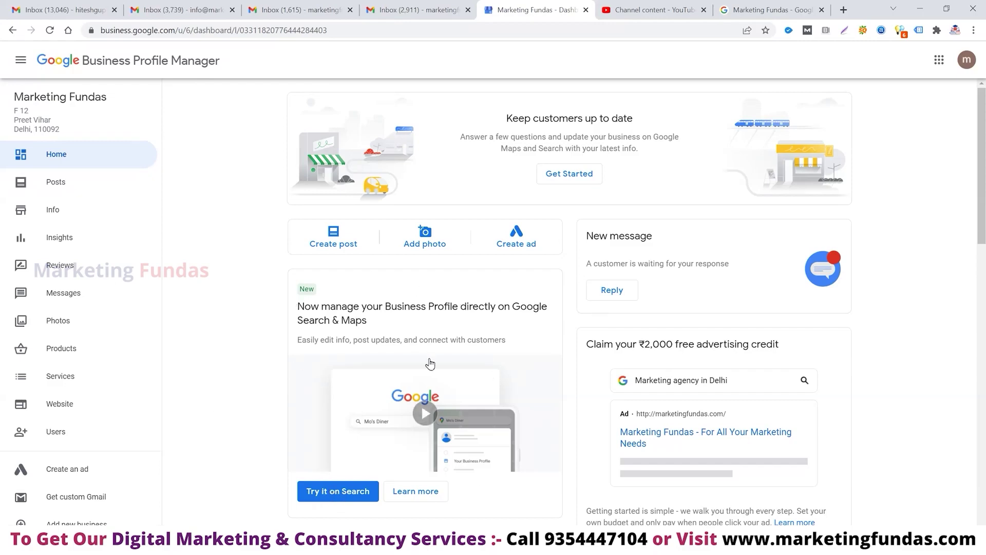
left_click(332, 488)
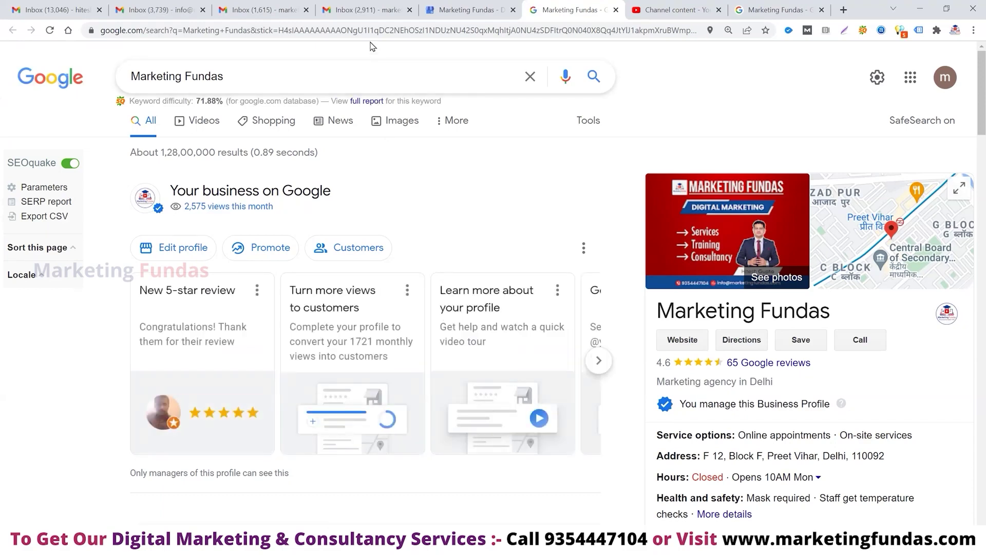
Switch to the 'Inbox (2,911)' Gmail tab.
left_click(369, 8)
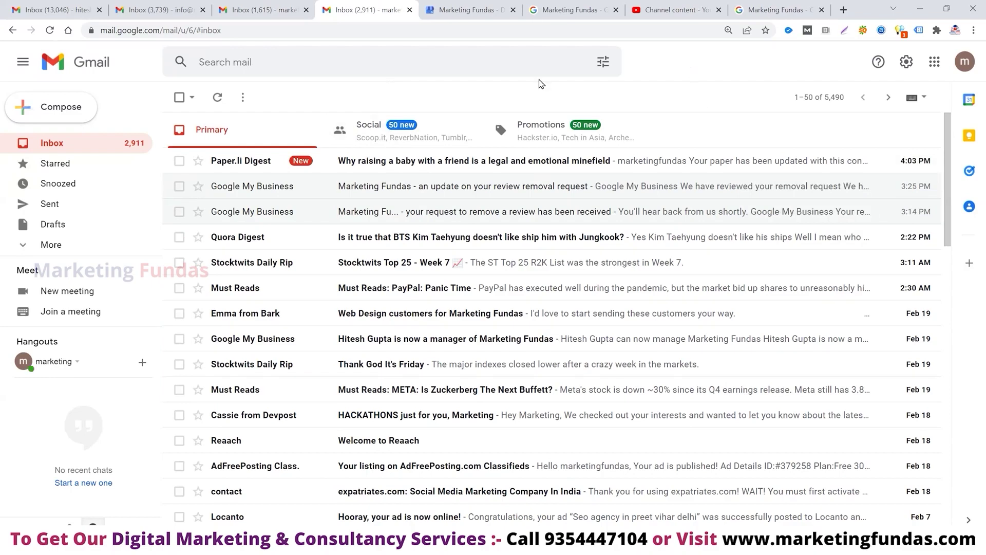
Switch back to the last 'Marketing Fundas' Google Search tab.
left_click(755, 5)
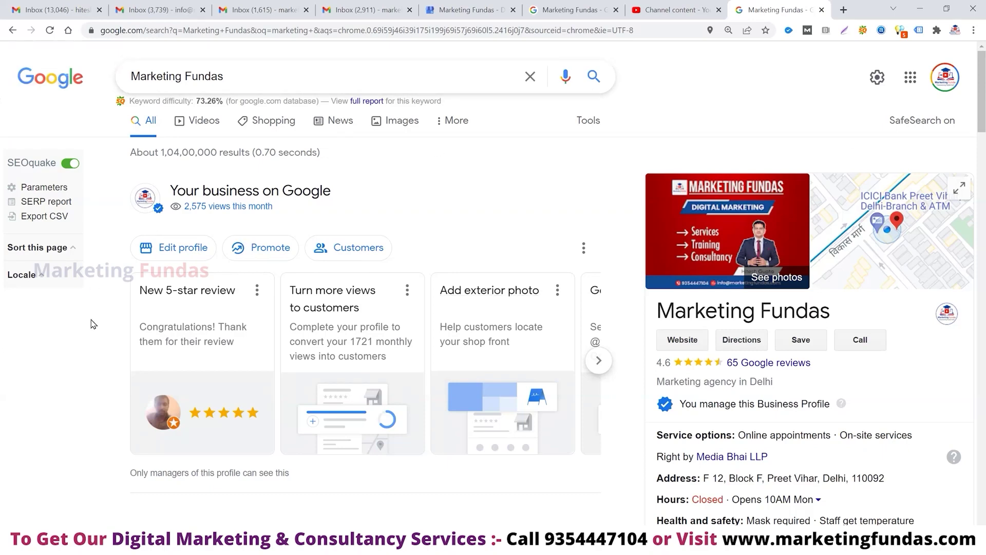
scroll(93, 320, "down", 2)
scroll(93, 319, "up", 2)
left_click(174, 249)
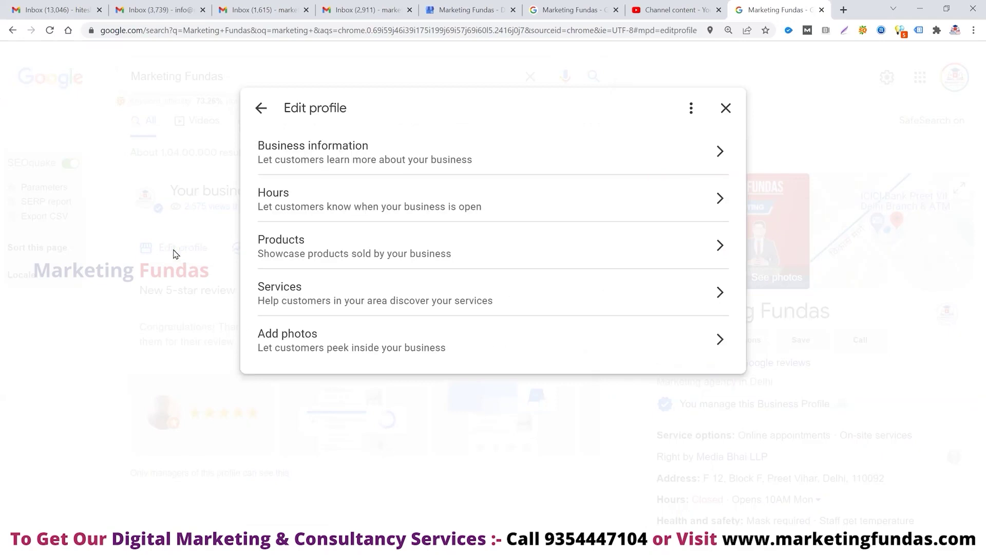
left_click(726, 108)
left_click(261, 249)
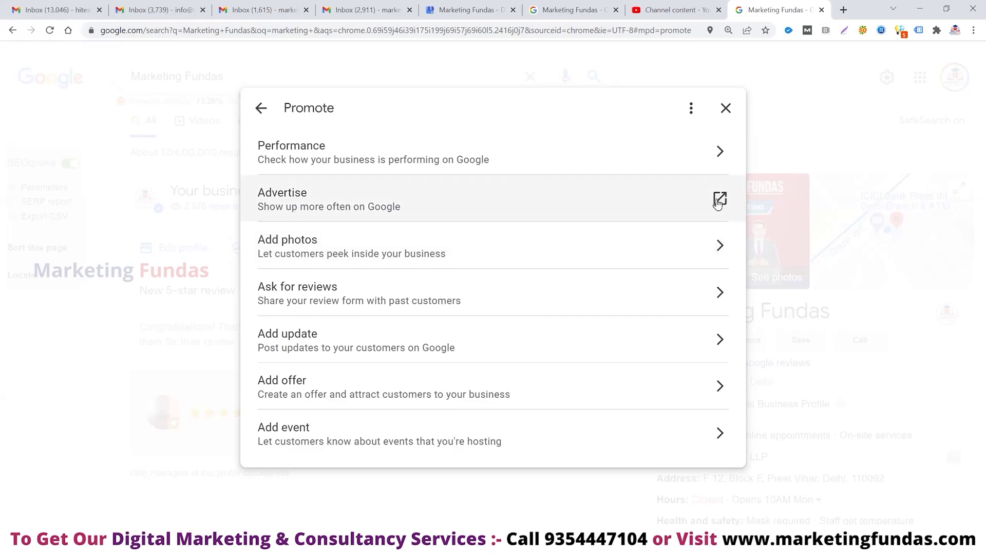
left_click(726, 108)
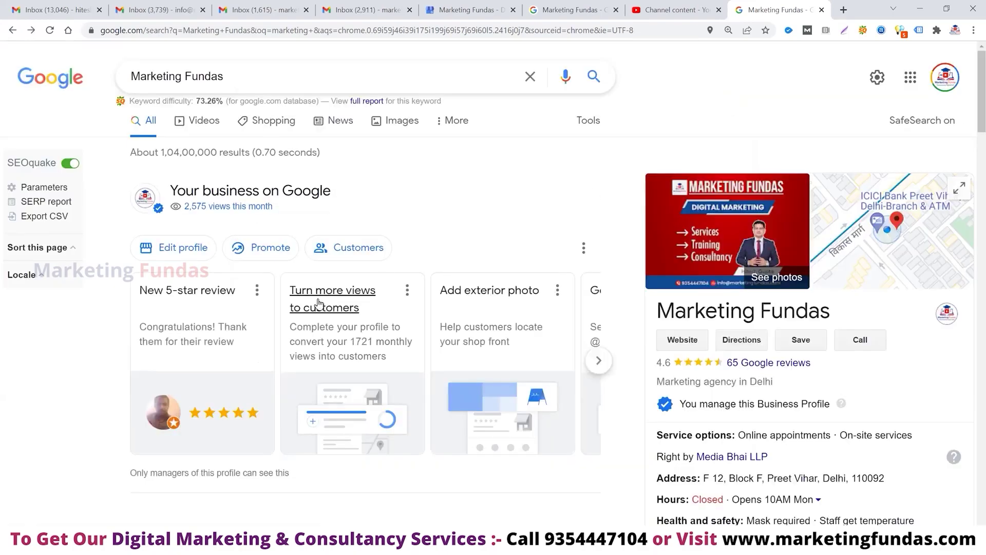
left_click(363, 255)
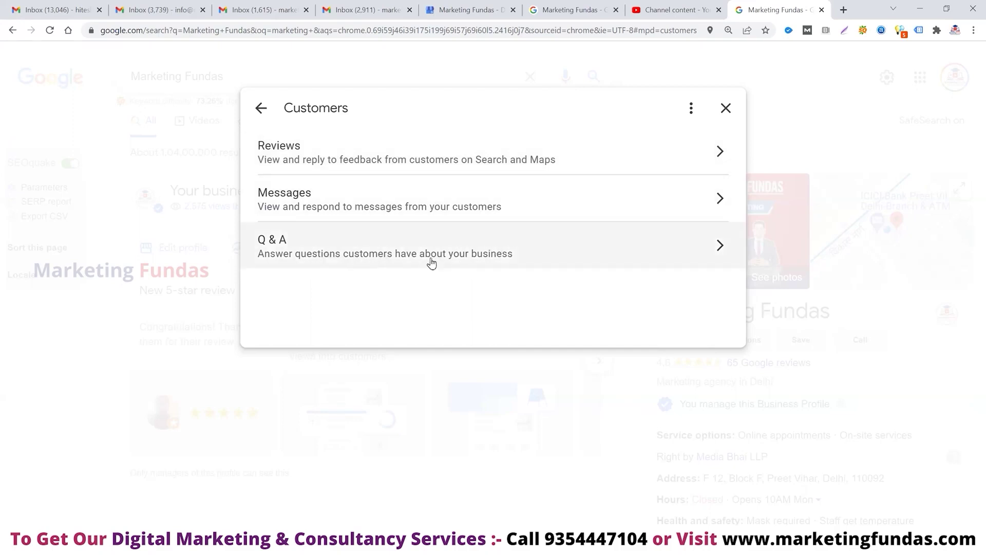
left_click(725, 107)
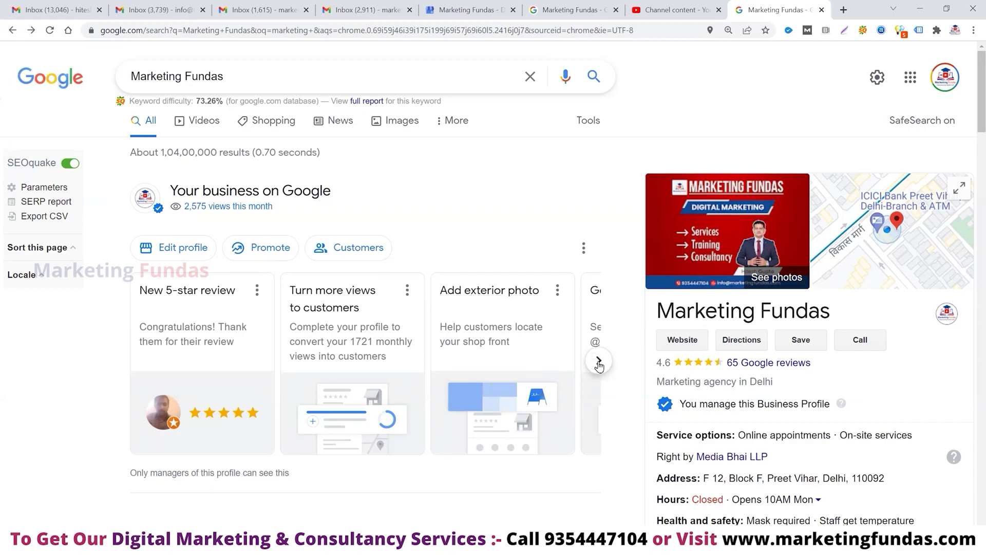
Advance the 'Your business on Google' tip cards three times to reach View message.
left_click(598, 362)
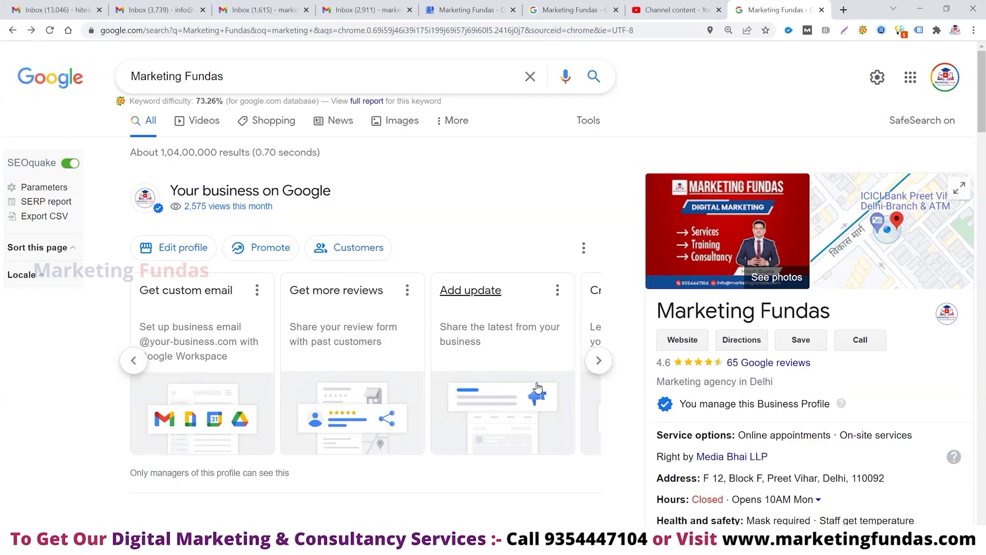
left_click(598, 361)
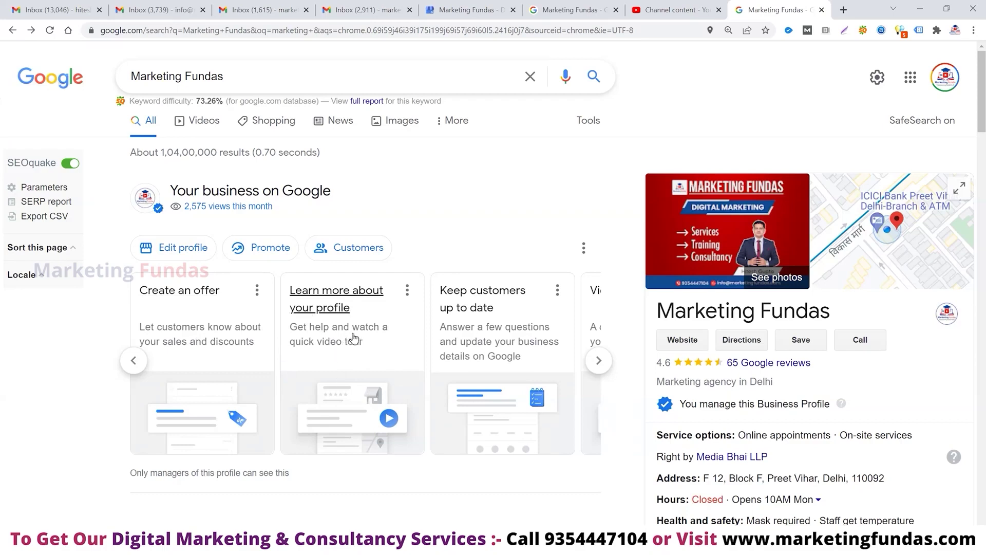
left_click(597, 361)
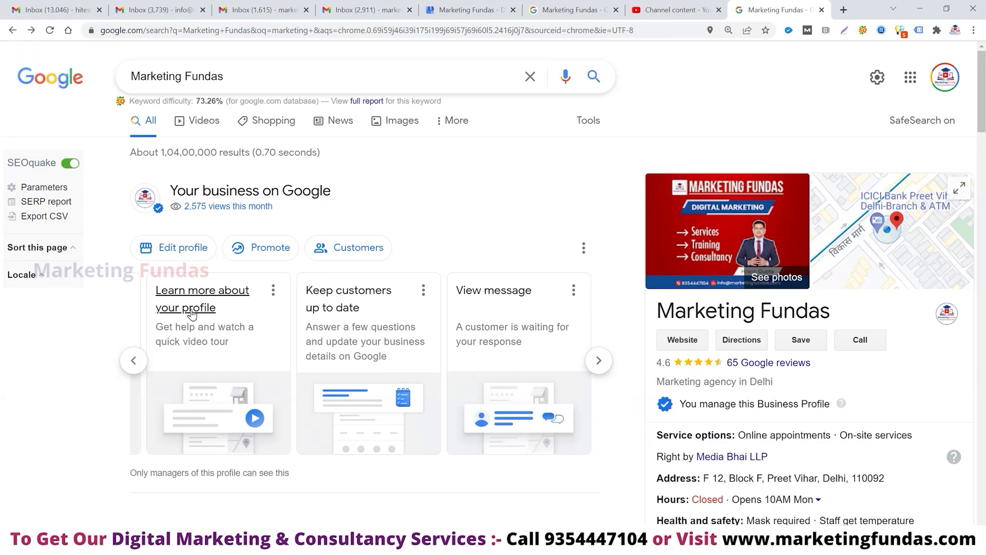
Scroll the Google results down to the social Profiles and 'People also search for' sections.
scroll(191, 314, "down", 1)
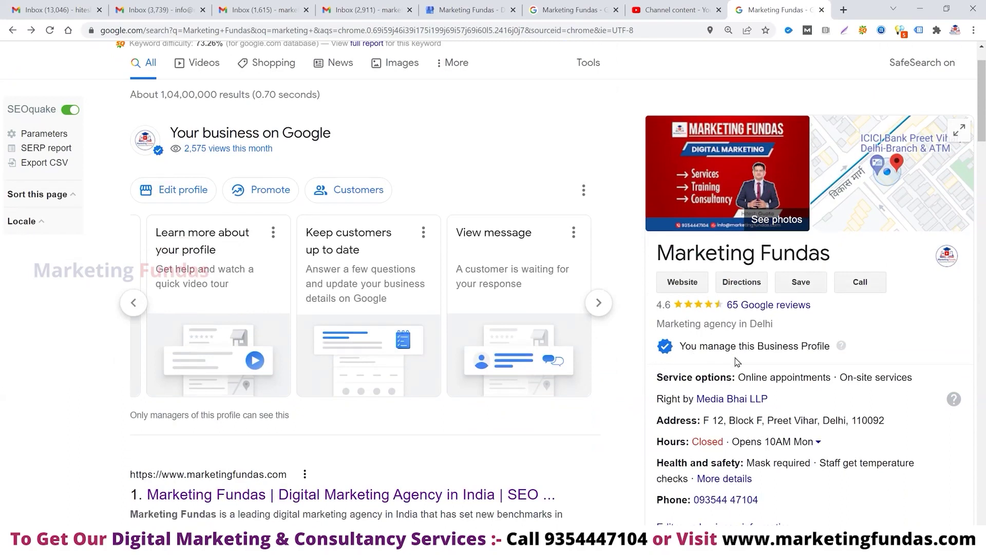
scroll(760, 383, "up", 1)
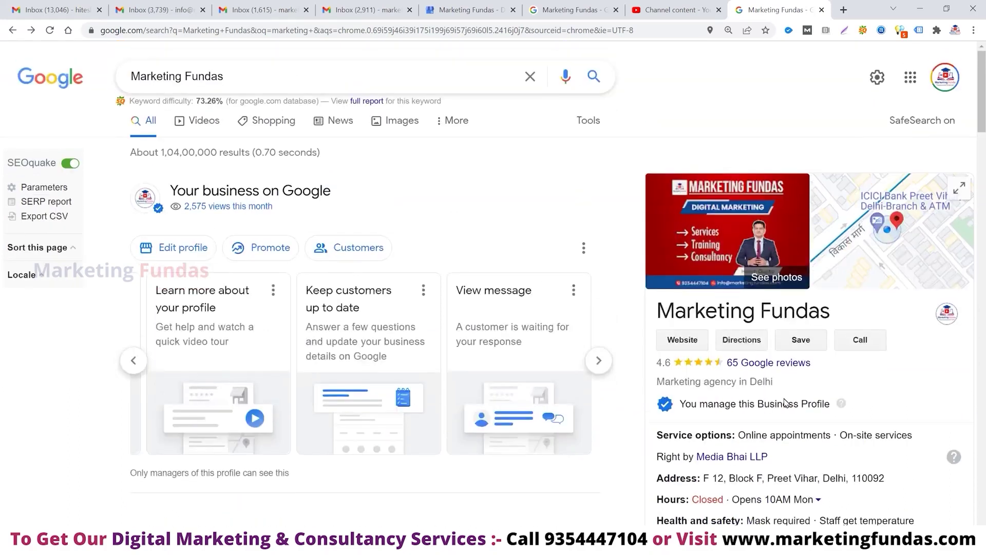
scroll(780, 409, "down", 2)
scroll(779, 408, "down", 3)
scroll(777, 407, "up", 4)
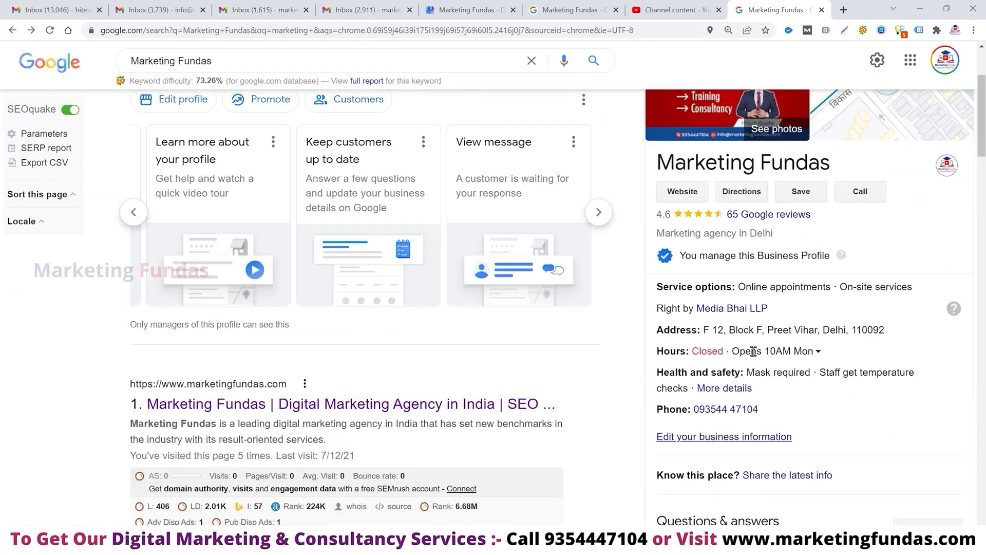
scroll(755, 354, "down", 9)
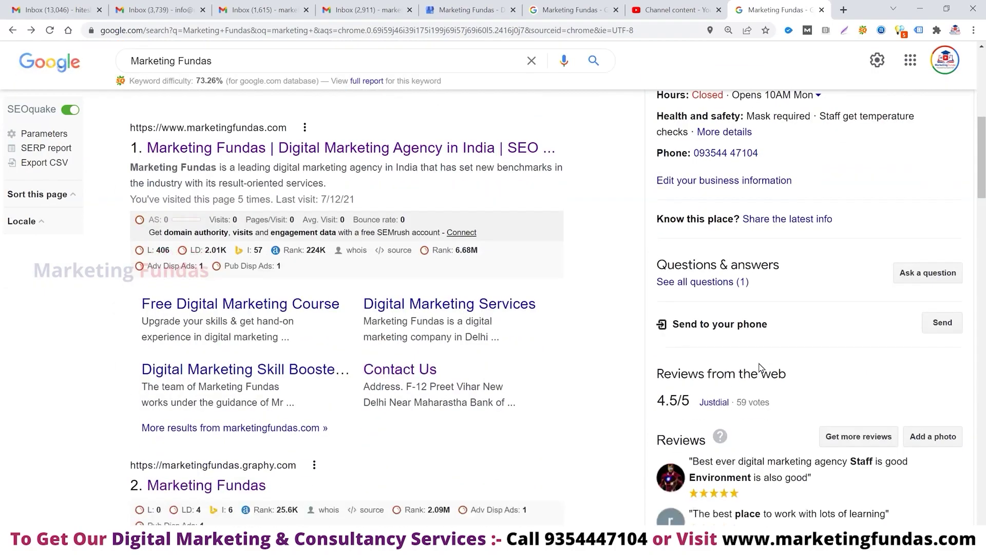
scroll(757, 354, "down", 7)
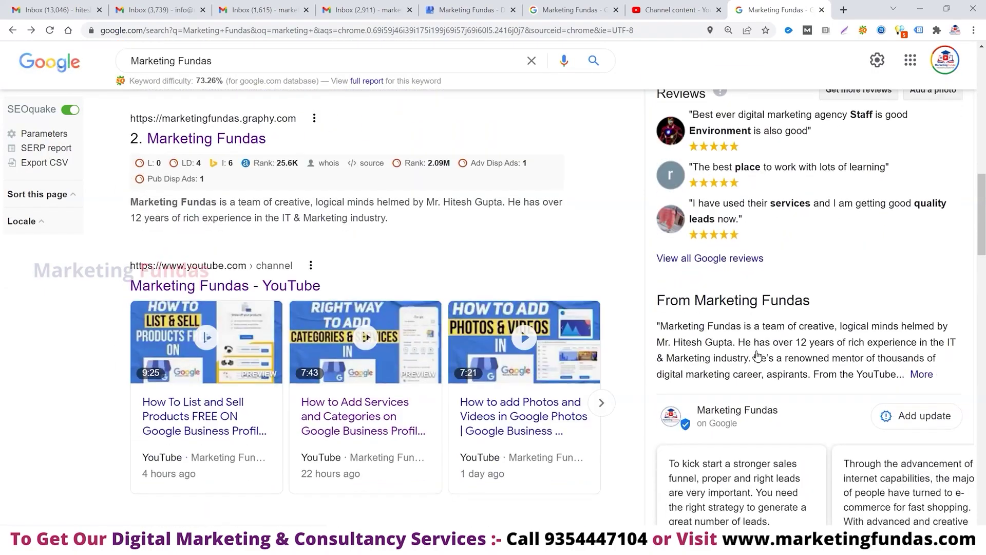
scroll(757, 356, "down", 1)
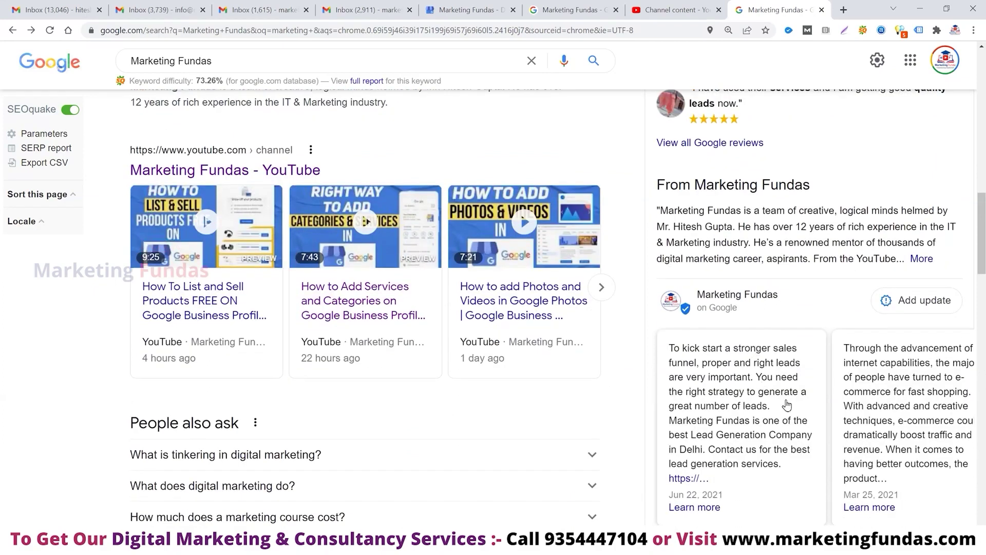
scroll(783, 398, "down", 1)
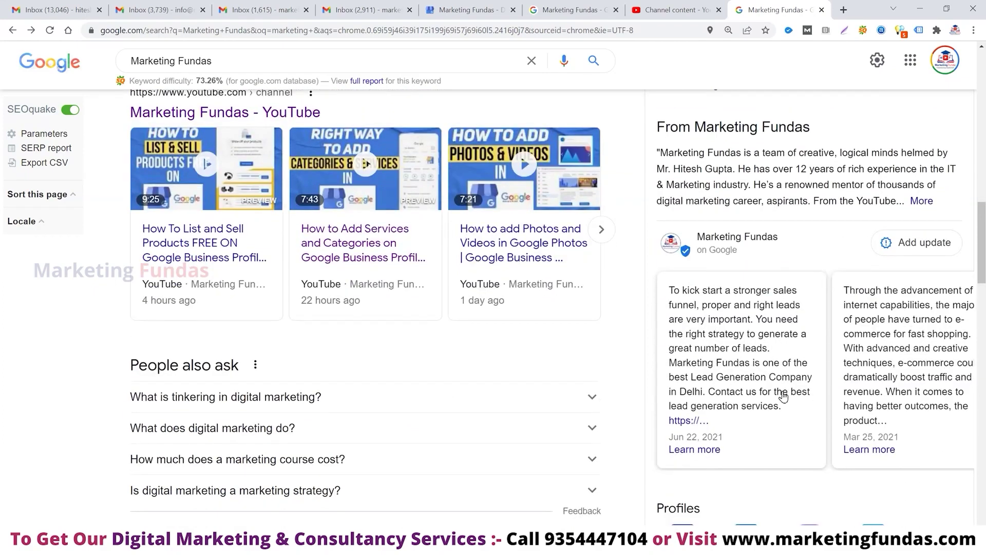
scroll(836, 375, "down", 1)
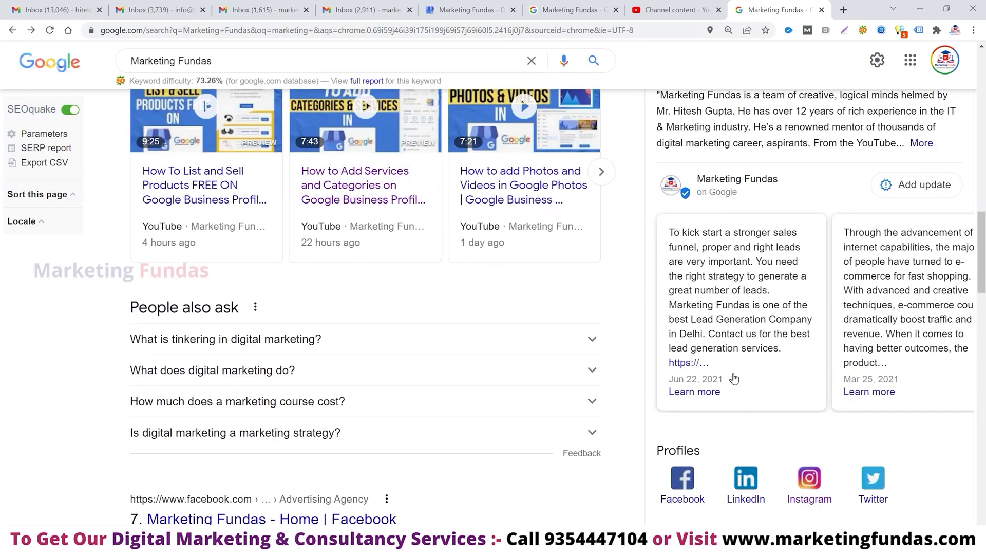
scroll(822, 298, "up", 1)
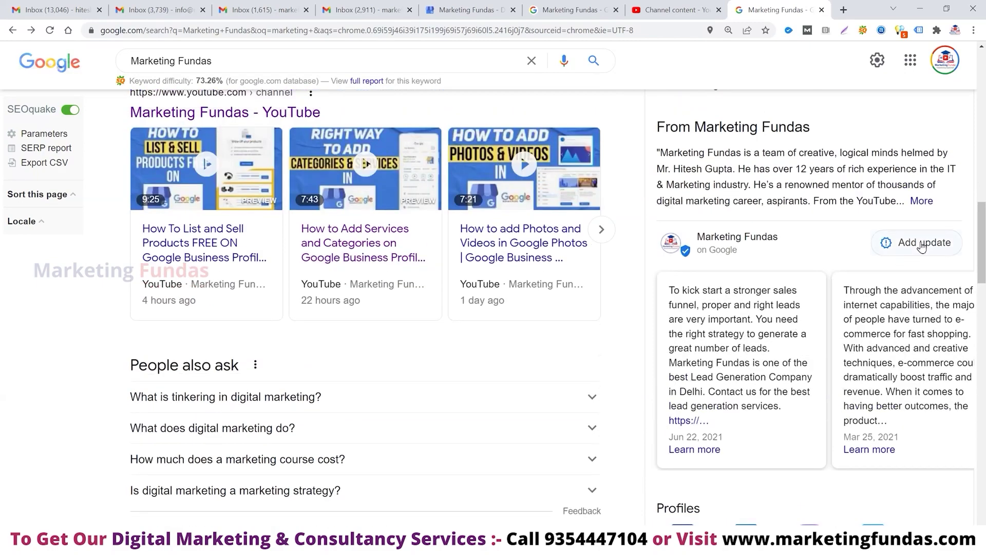
scroll(922, 246, "down", 3)
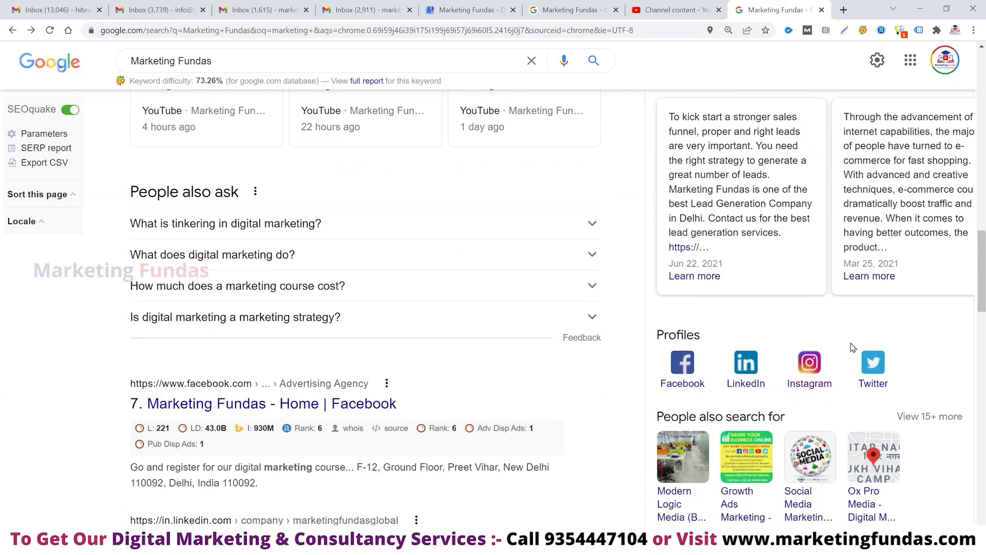
scroll(851, 347, "up", 6)
scroll(855, 345, "down", 7)
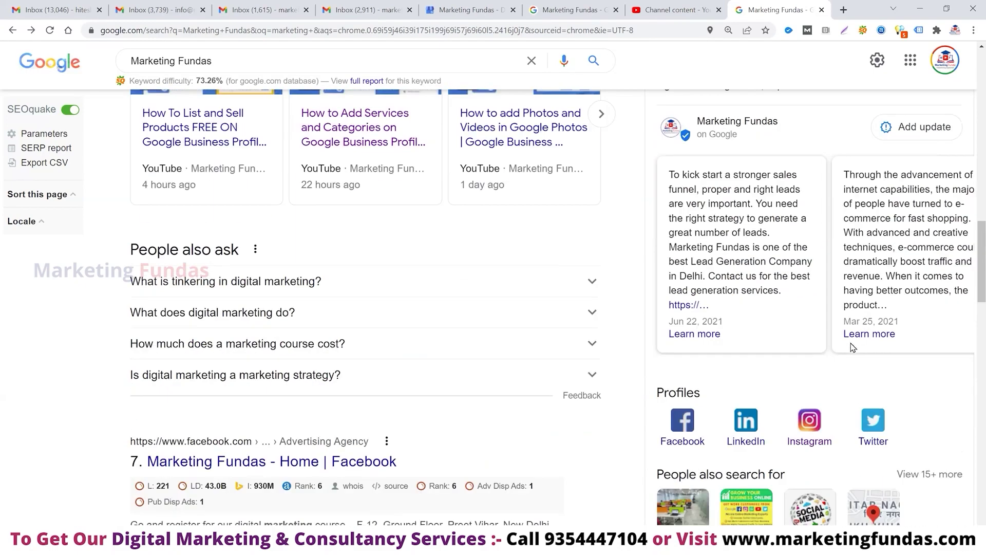
scroll(956, 468, "down", 1)
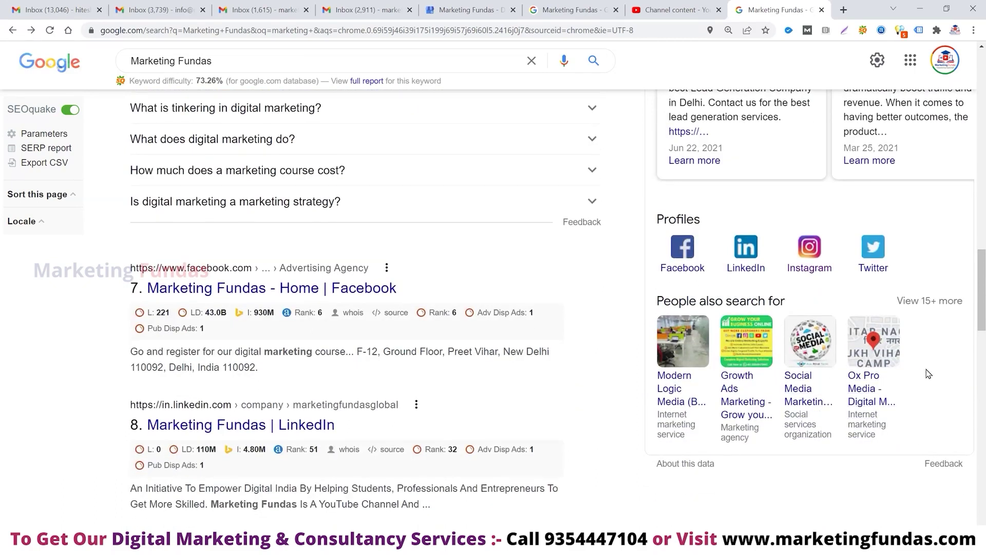
scroll(929, 374, "up", 15)
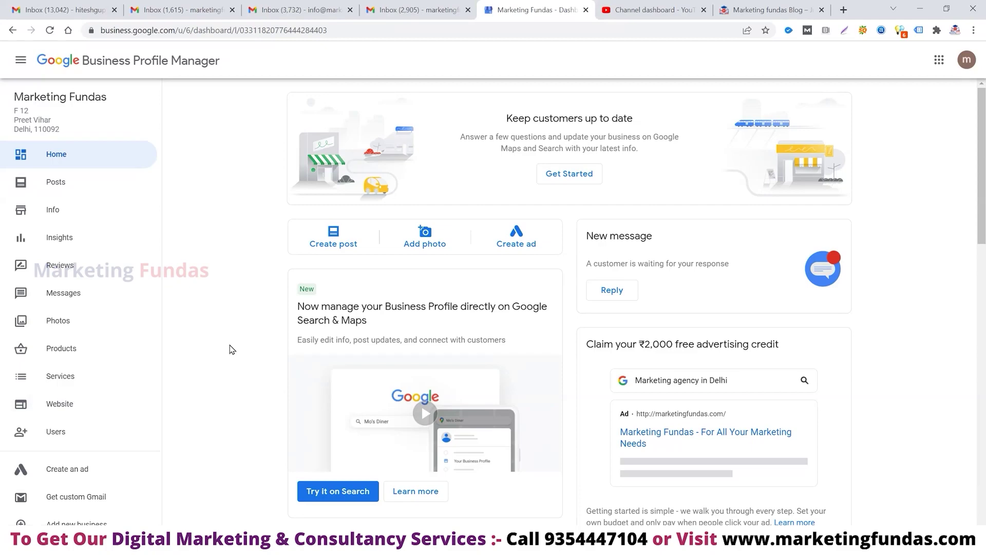
From Users, begin adding a new user to Marketing Fundas with the Manager role.
left_click(56, 431)
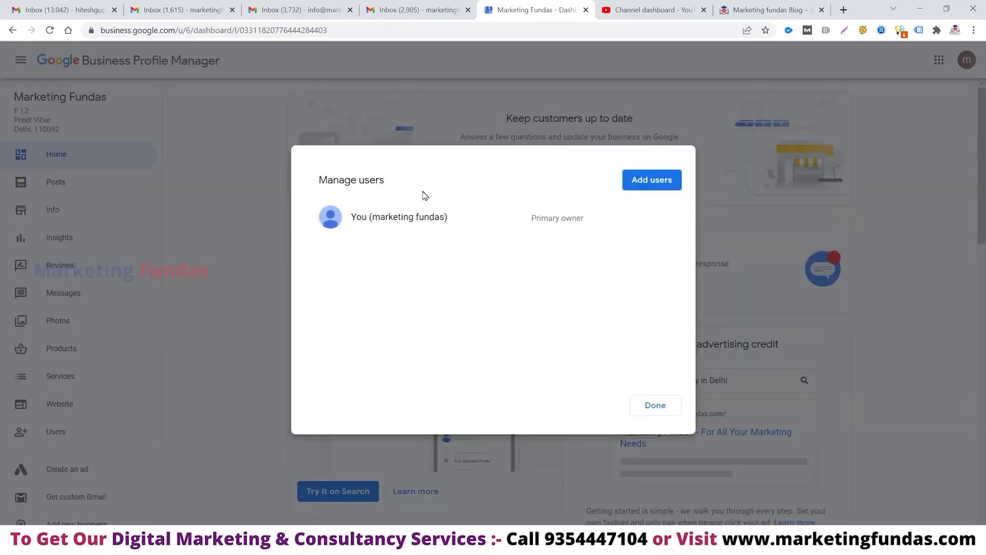
left_click(655, 182)
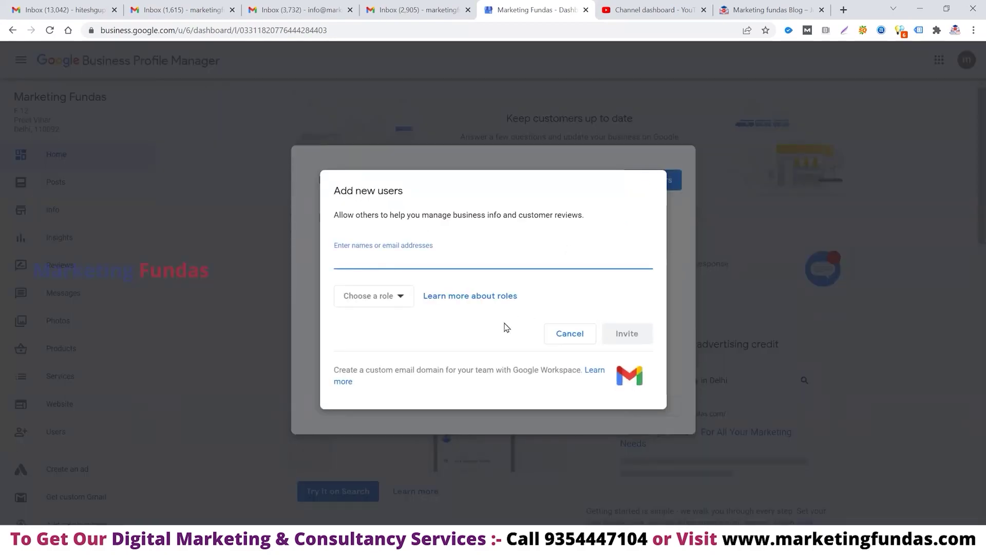
left_click(401, 302)
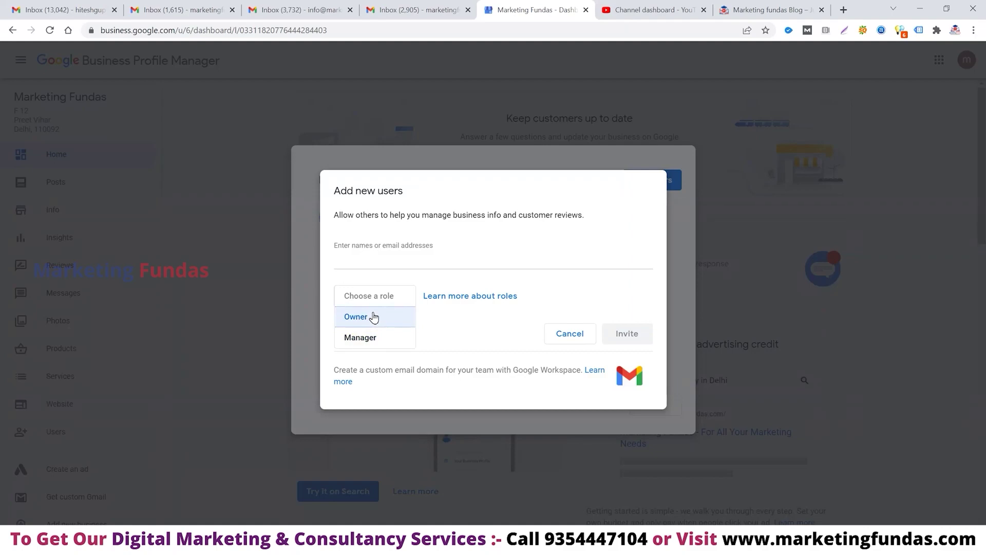
left_click(364, 341)
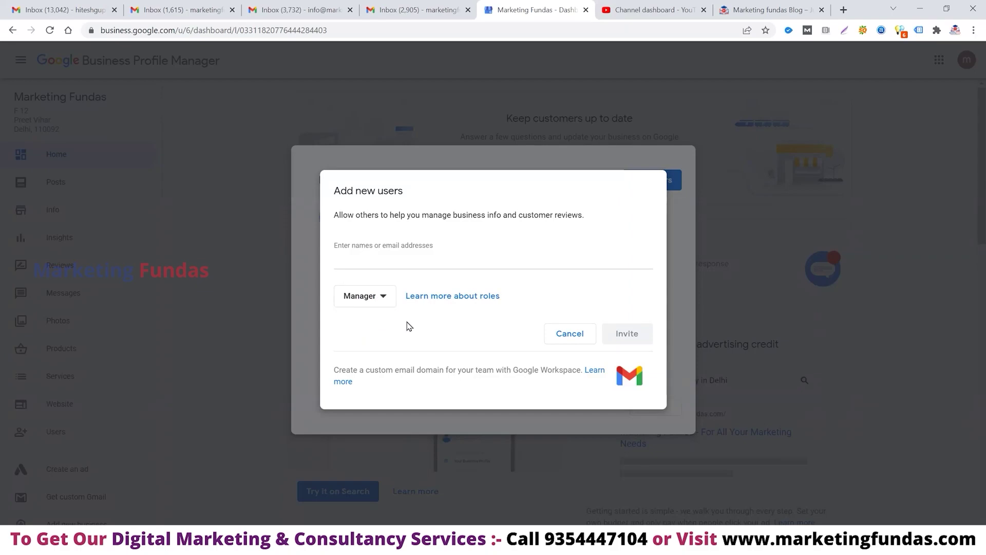
Review the Owner versus Manager capability table in the Transfer primary ownership help article, then return to Marketing Fundas.
left_click(449, 297)
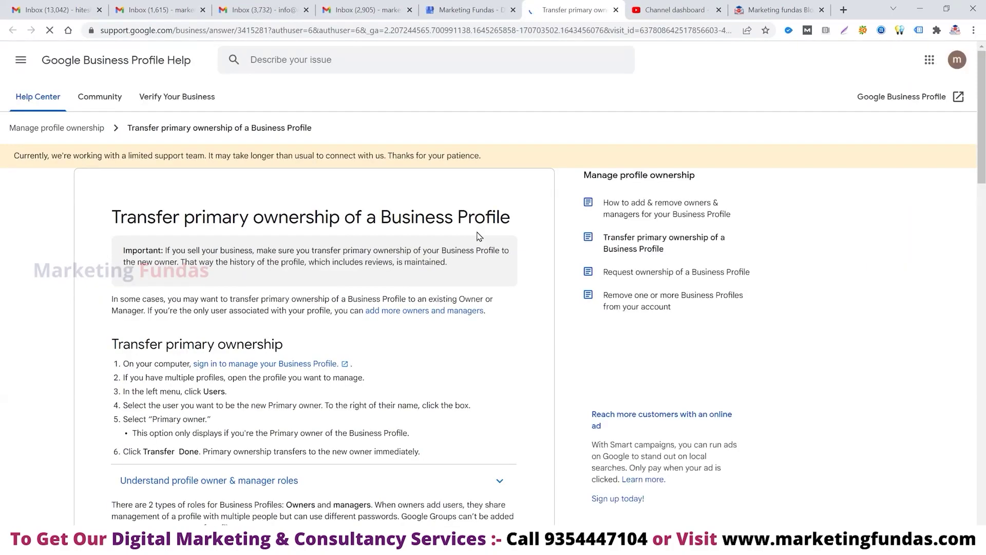
scroll(276, 261, "down", 5)
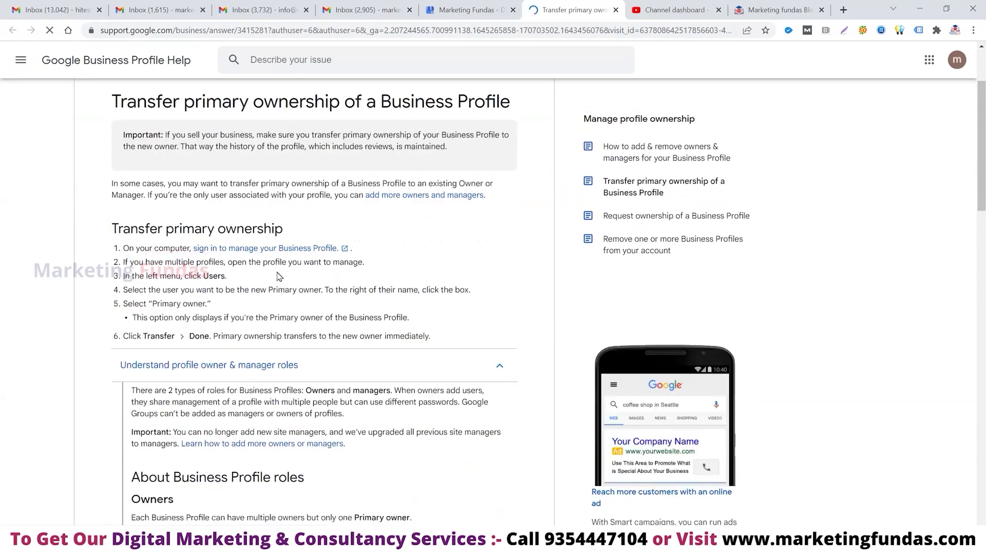
scroll(276, 282, "down", 8)
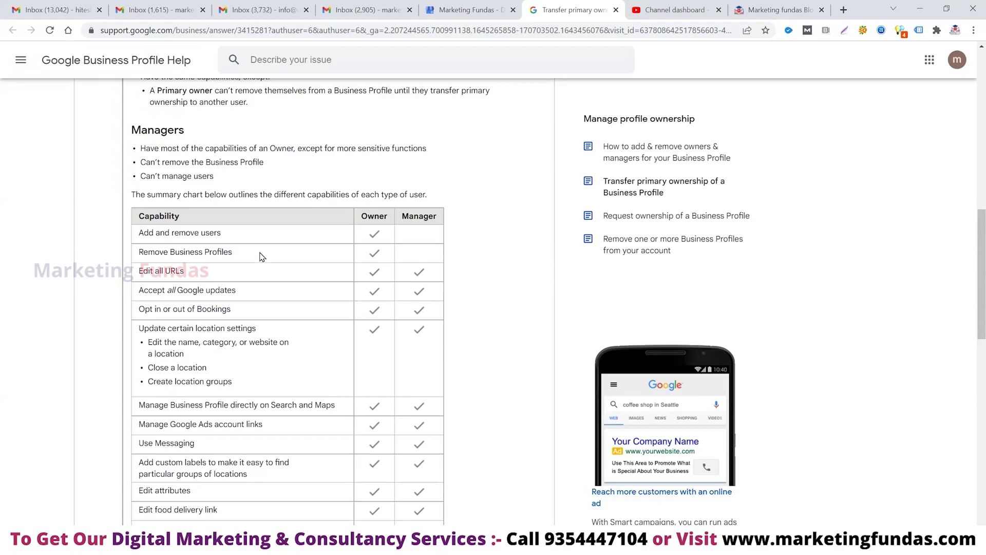
scroll(262, 257, "down", 1)
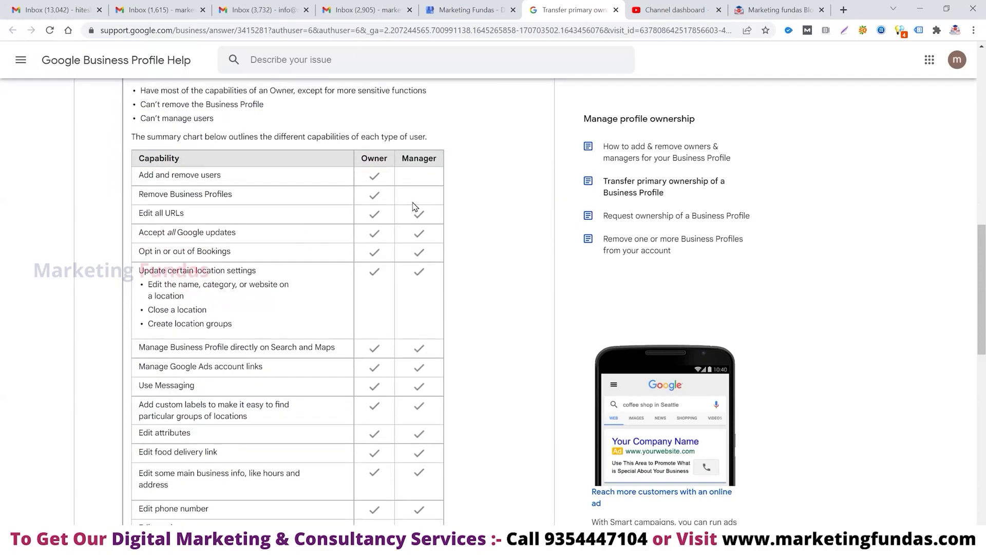
scroll(185, 255, "down", 6)
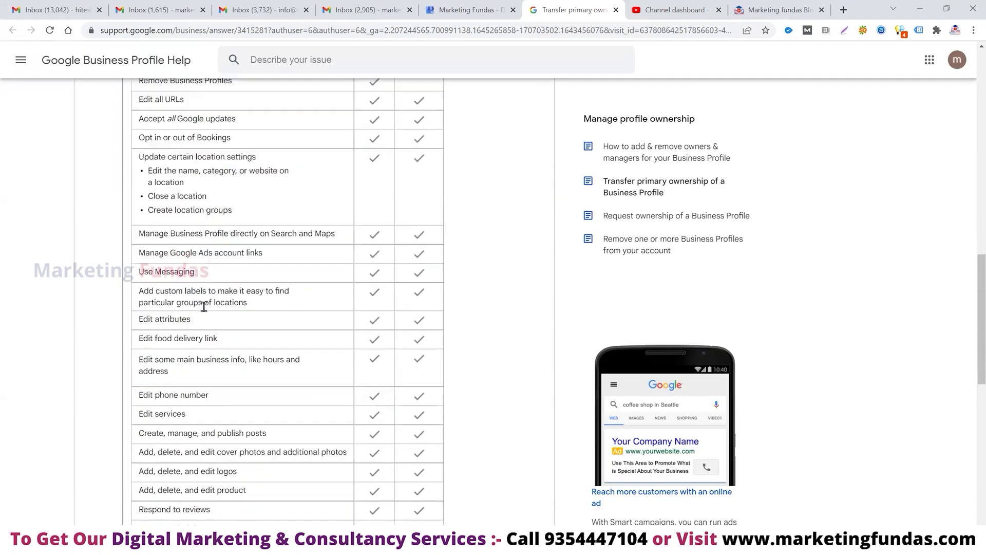
scroll(204, 306, "up", 8)
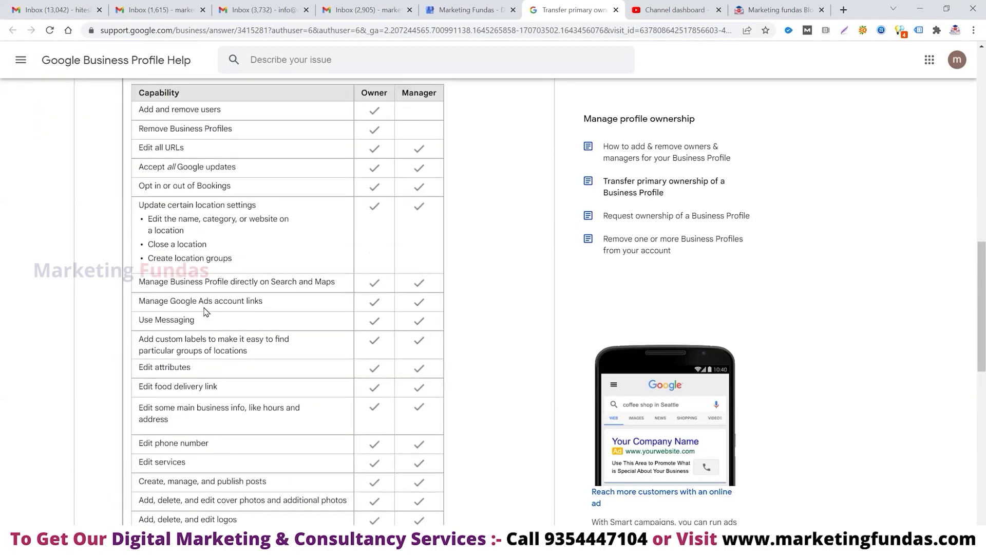
scroll(204, 307, "down", 3)
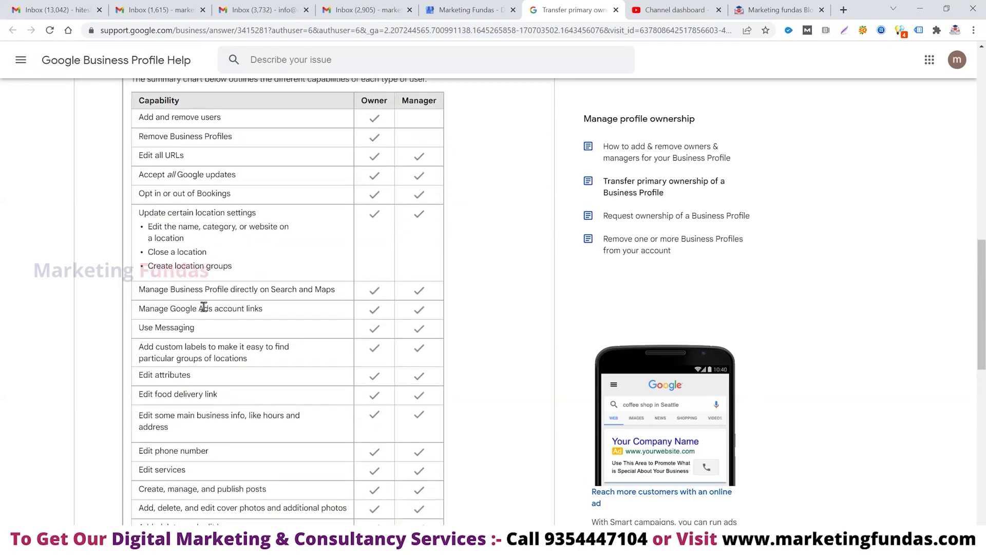
left_click(461, 10)
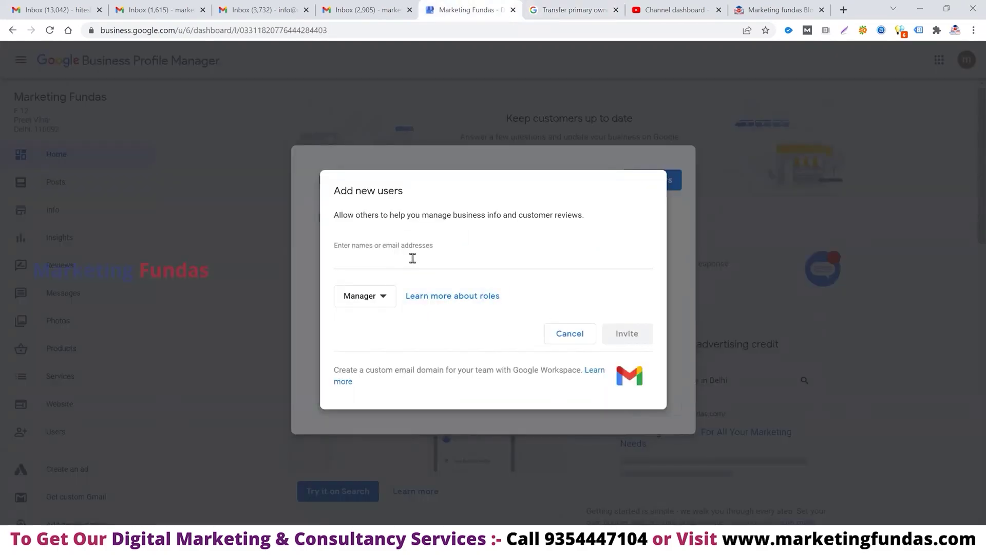
Enter the second user's Gmail address, pick the suggestion, and send the Manager invitation.
left_click(413, 259)
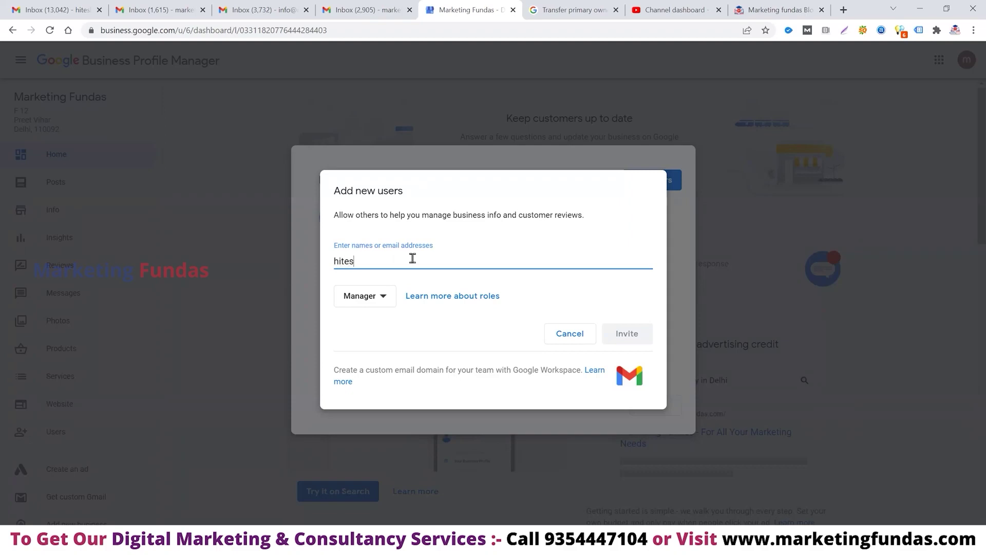
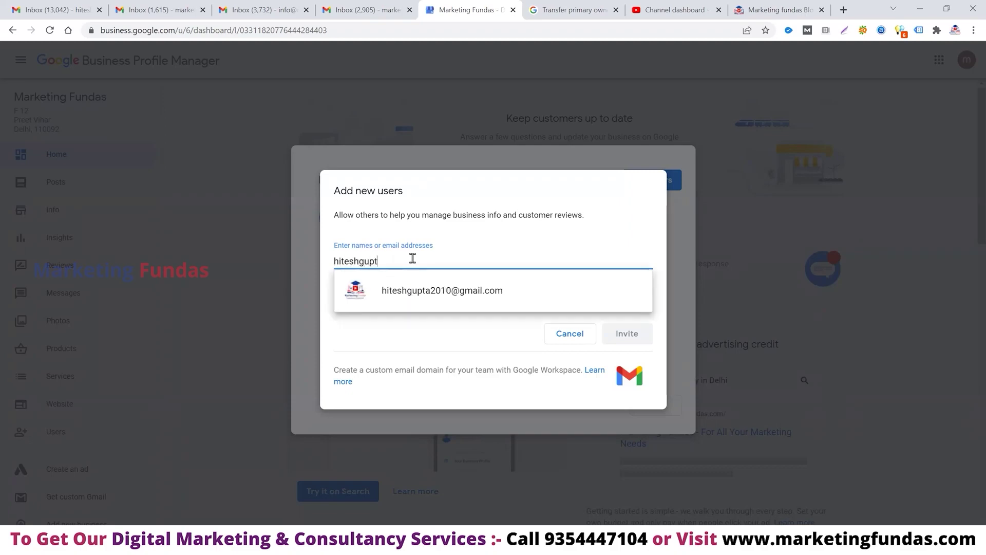
left_click(432, 290)
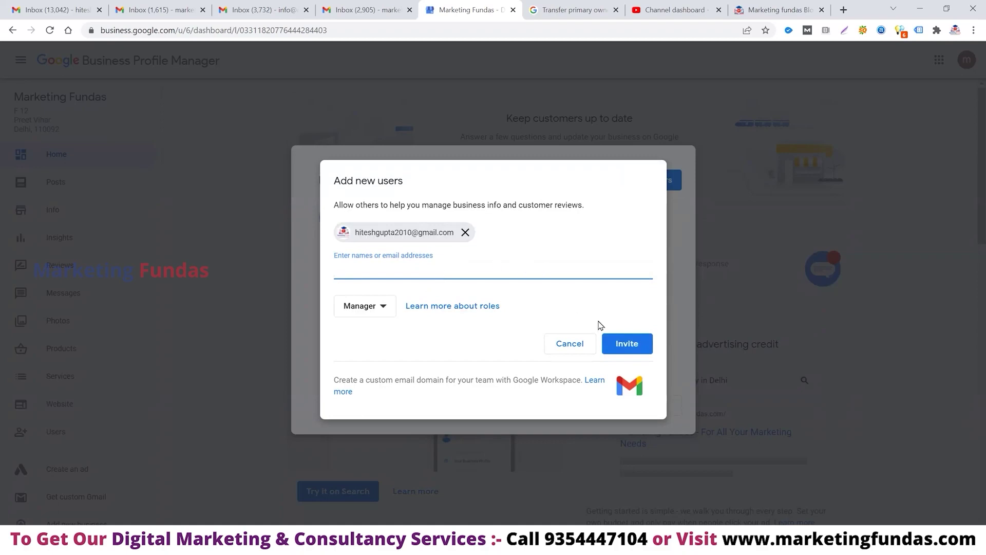
left_click(627, 346)
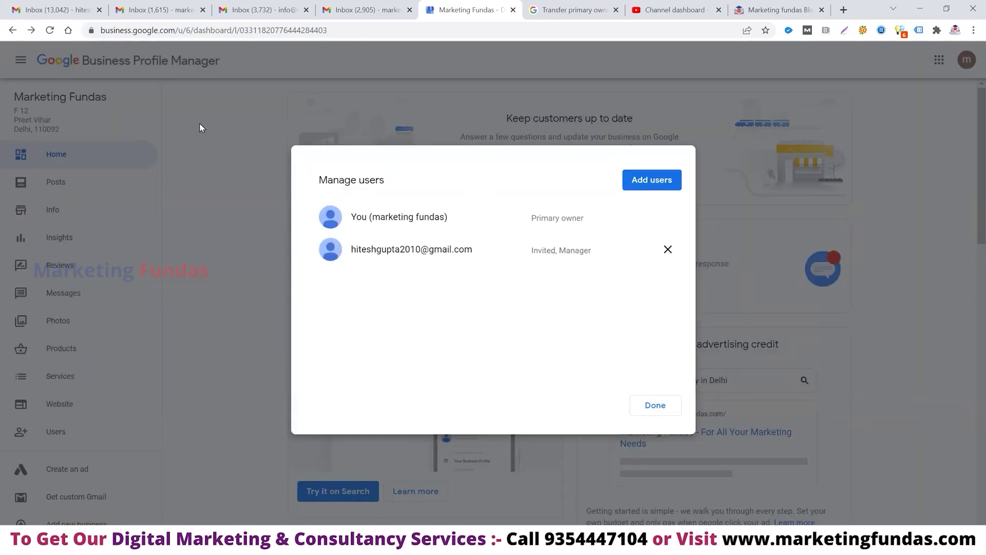
left_click(66, 6)
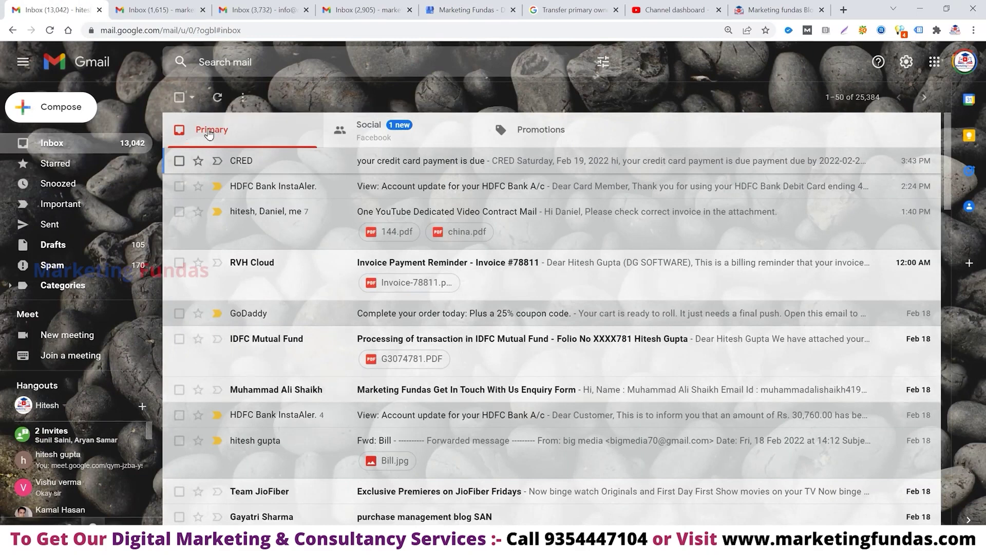
Refresh Gmail, open the Google My Business invitation email, and accept managing Marketing Fundas.
left_click(217, 98)
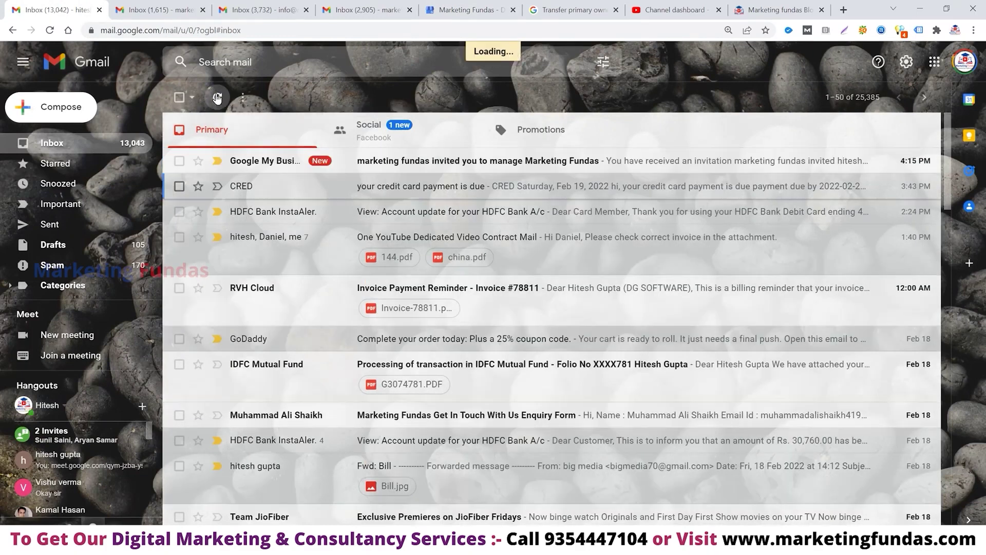
left_click(450, 161)
scroll(302, 273, "down", 2)
scroll(302, 275, "up", 1)
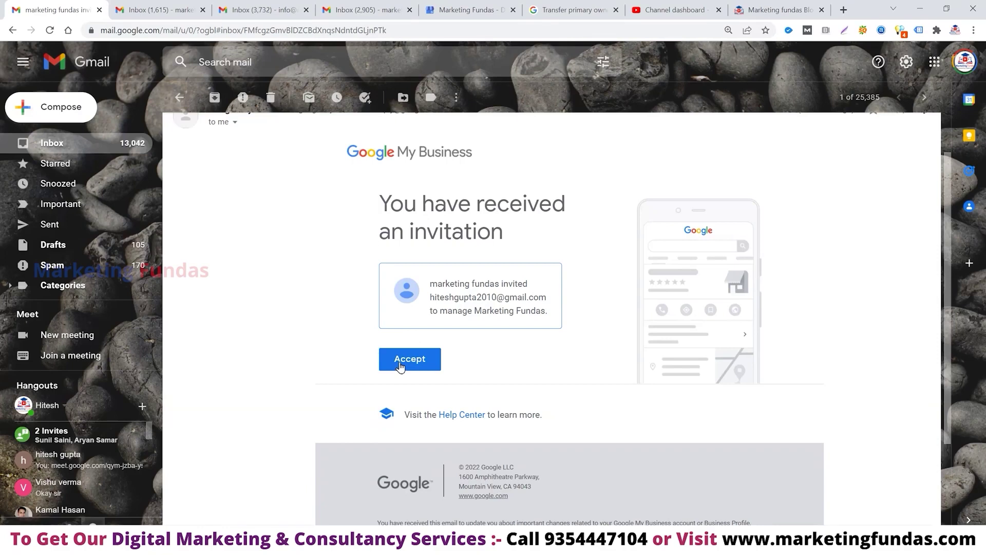
left_click(400, 363)
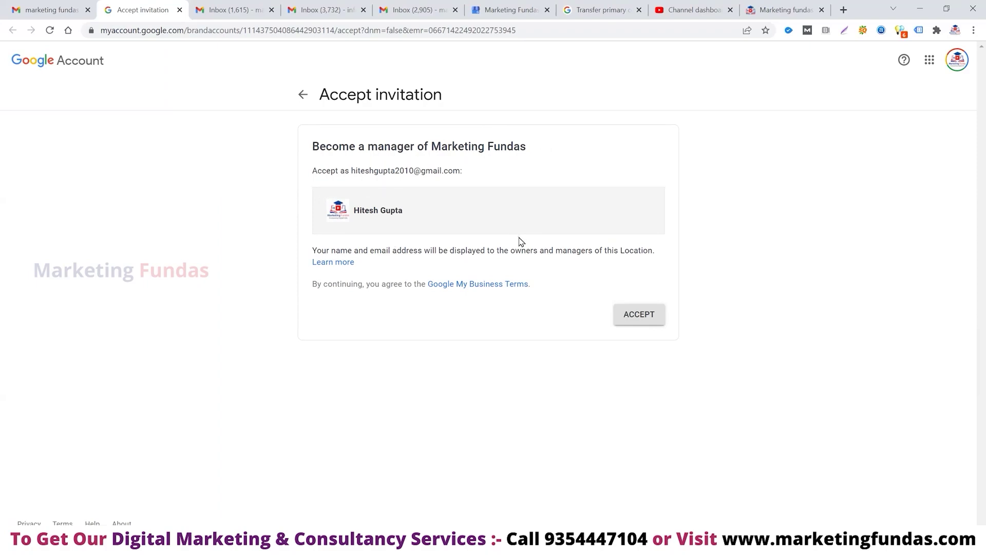
Confirm with ACCEPT to become a manager of Marketing Fundas.
left_click(643, 316)
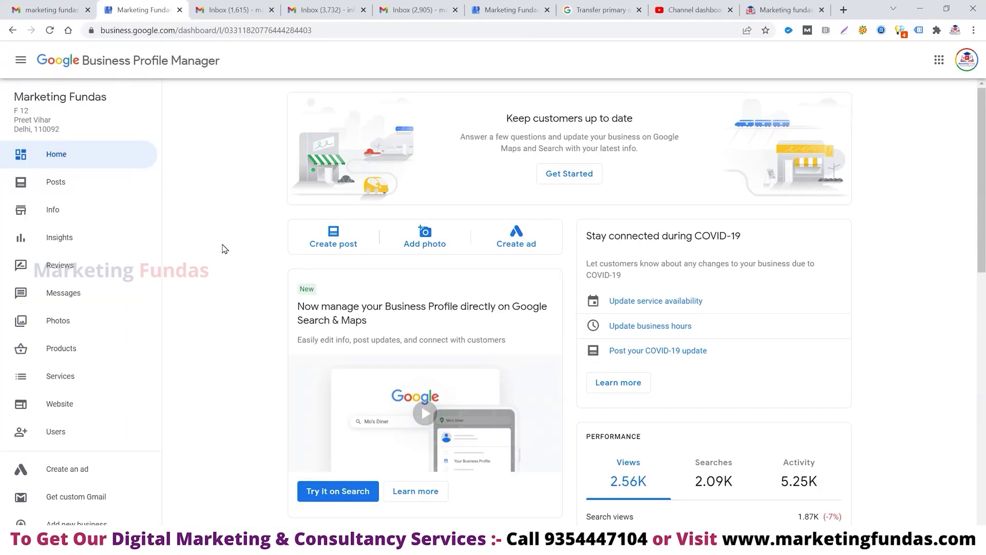
scroll(223, 249, "down", 15)
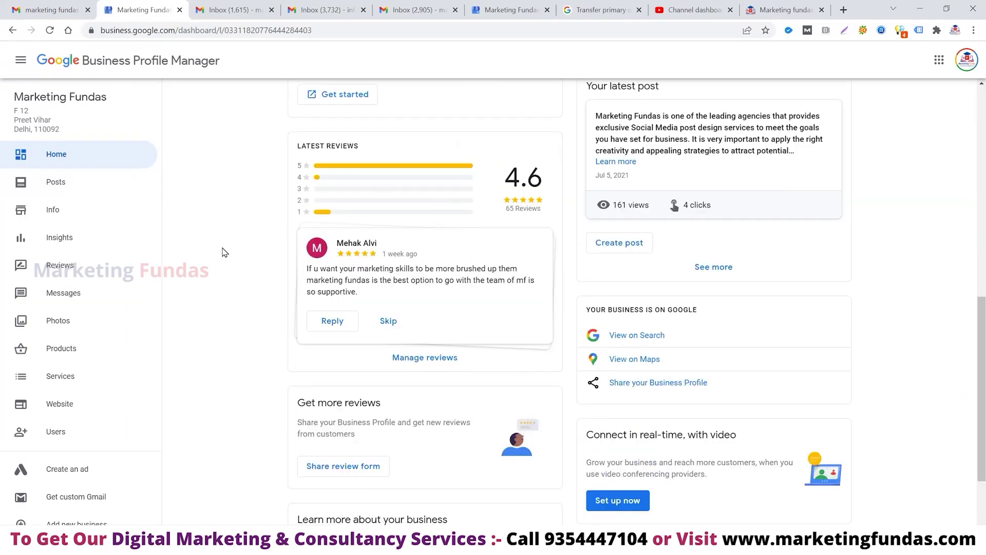
scroll(223, 252, "up", 15)
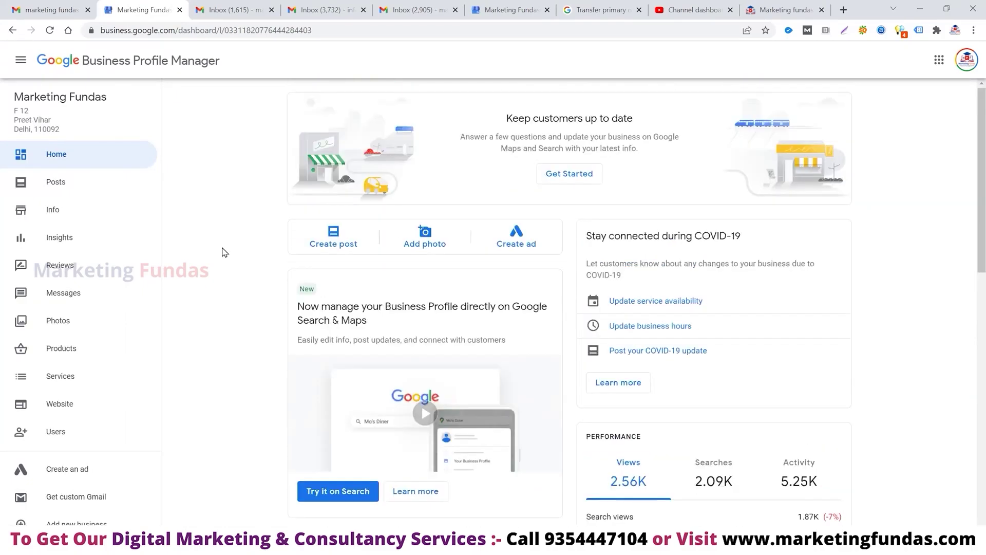
left_click(492, 9)
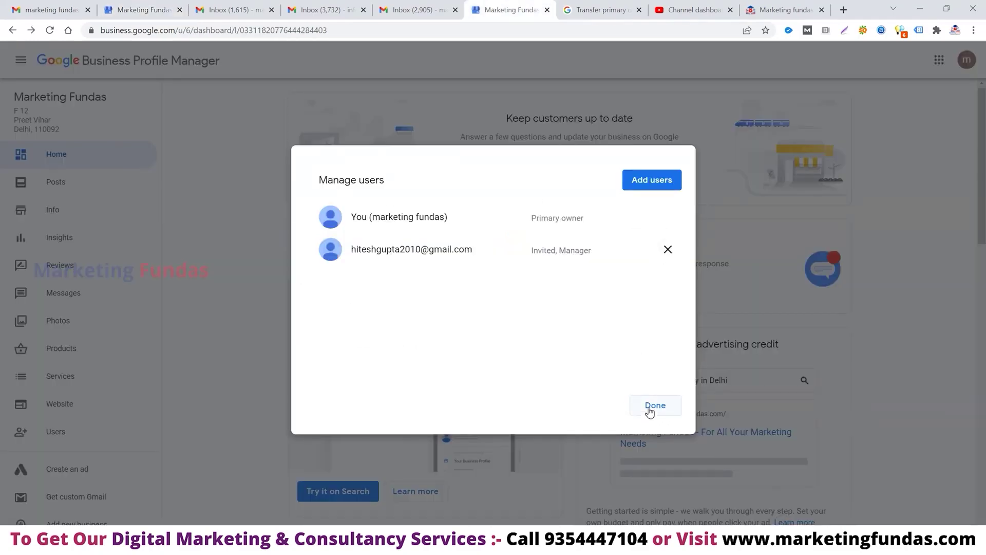
left_click(649, 409)
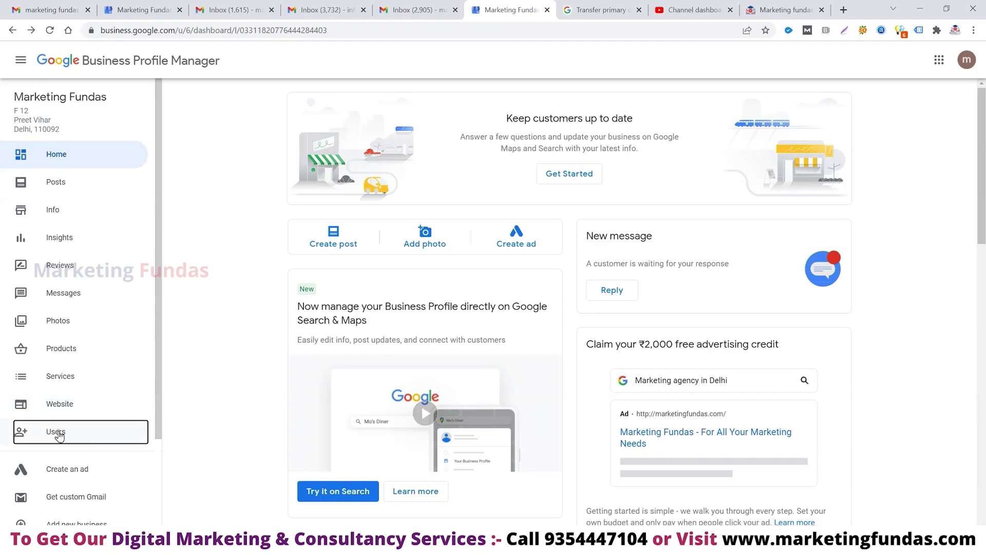
left_click(58, 433)
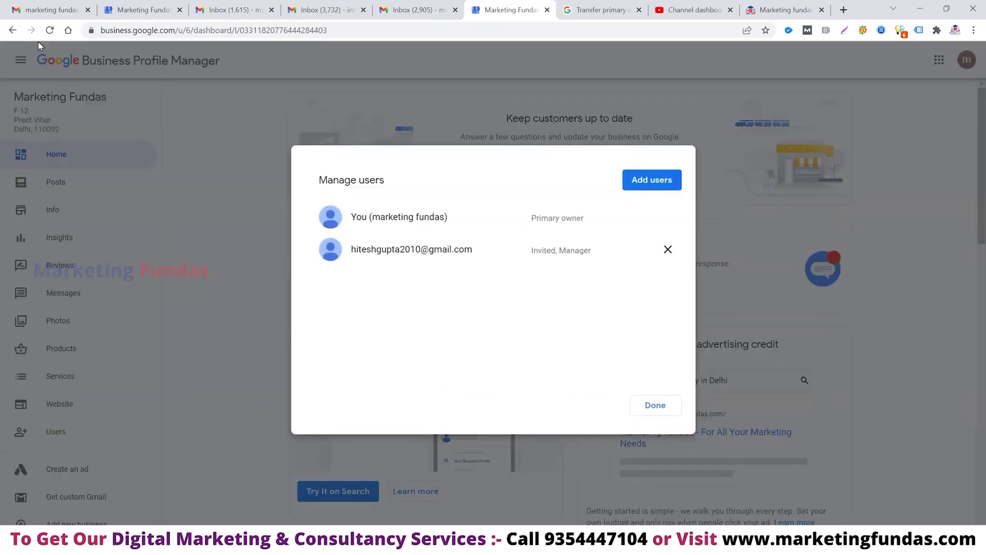
left_click(49, 30)
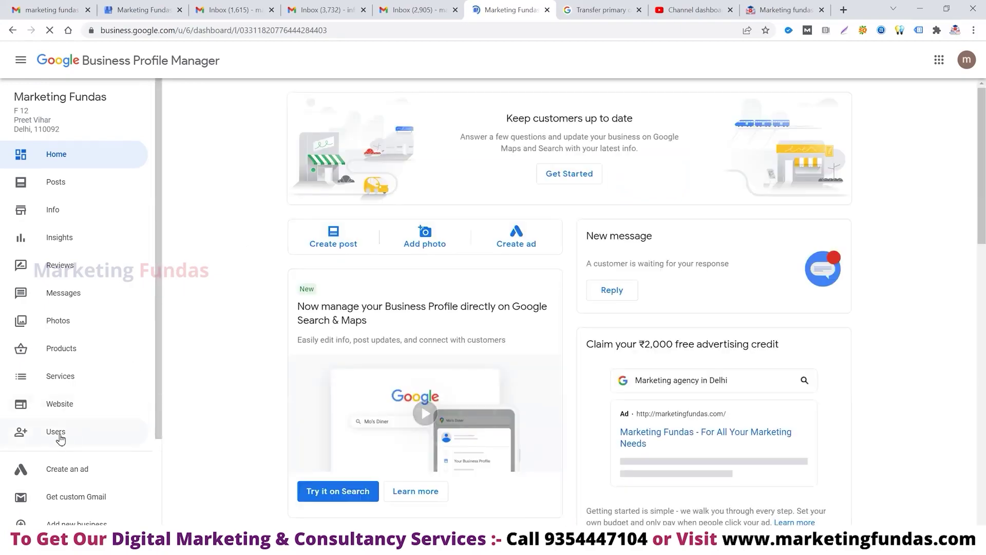
left_click(60, 436)
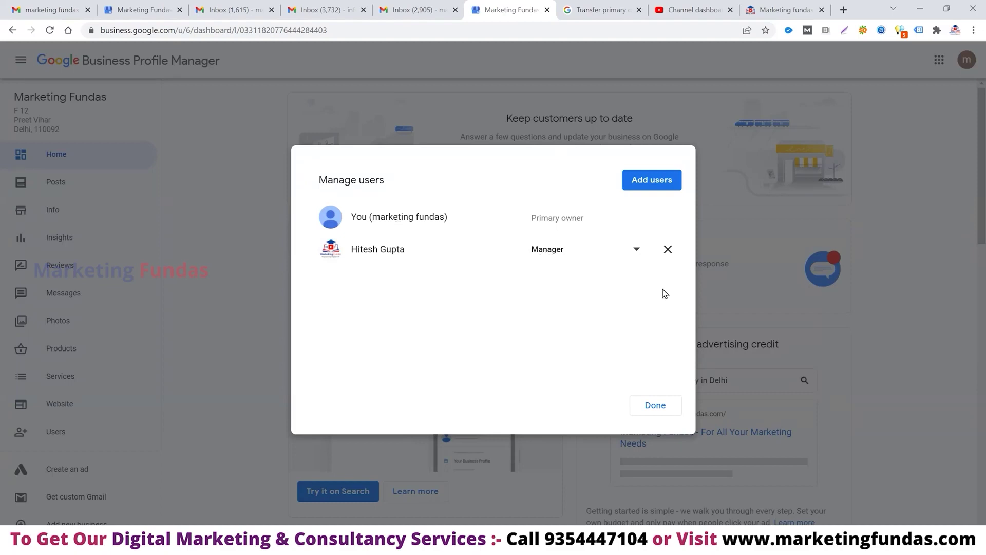
left_click(646, 405)
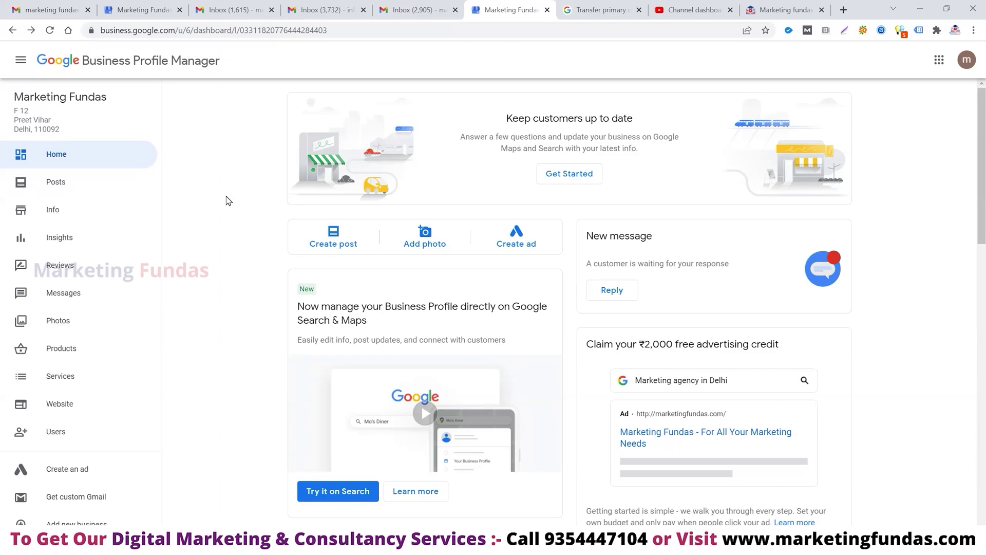
left_click(56, 434)
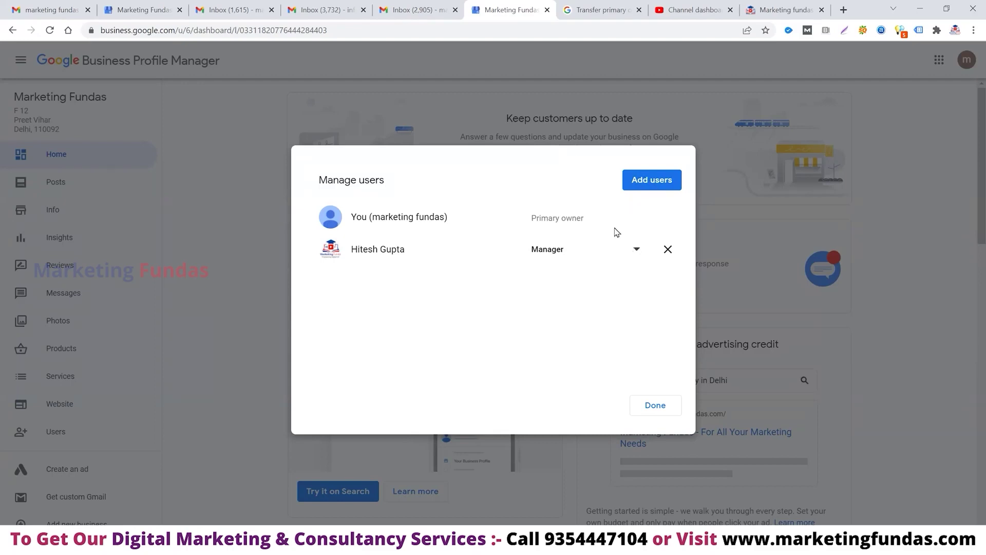
left_click(138, 10)
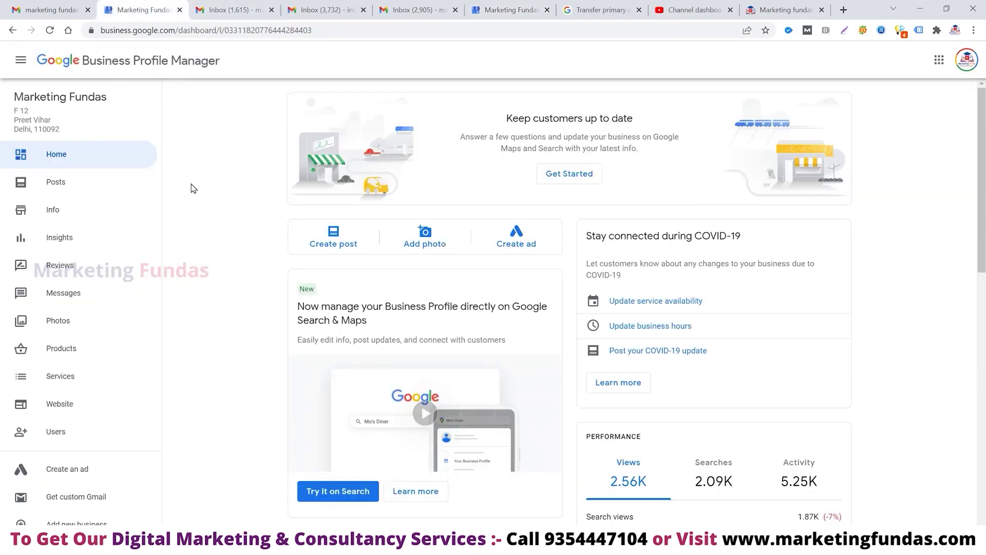
left_click(47, 432)
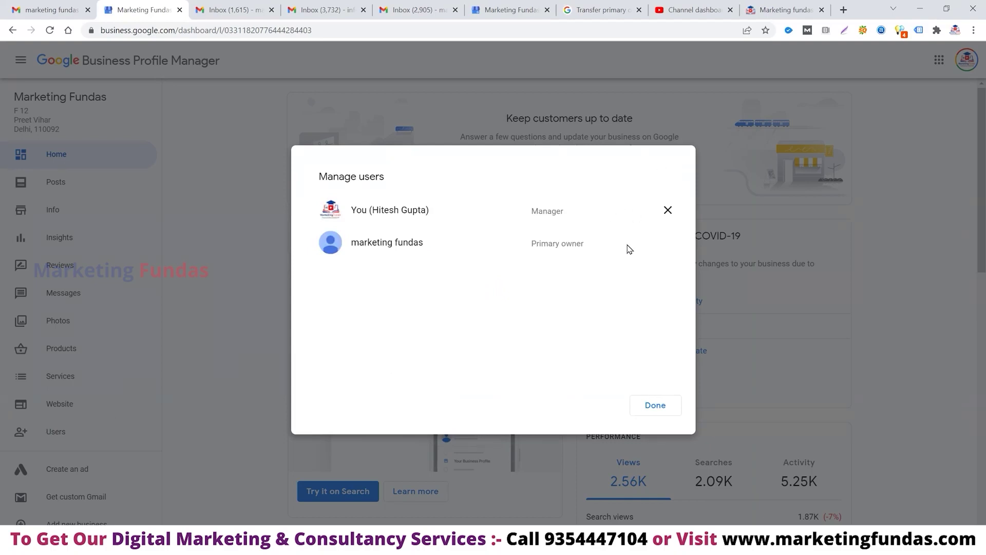
left_click(242, 147)
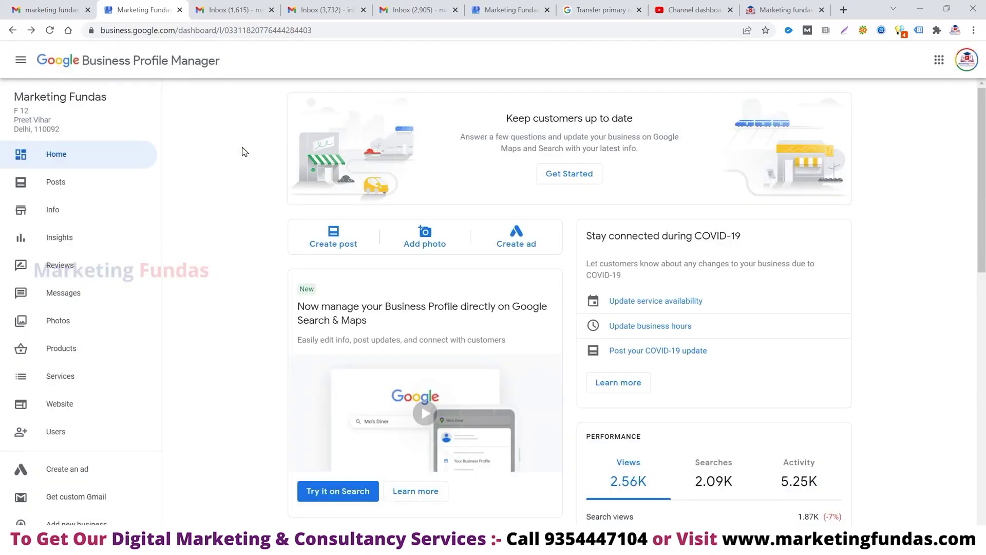
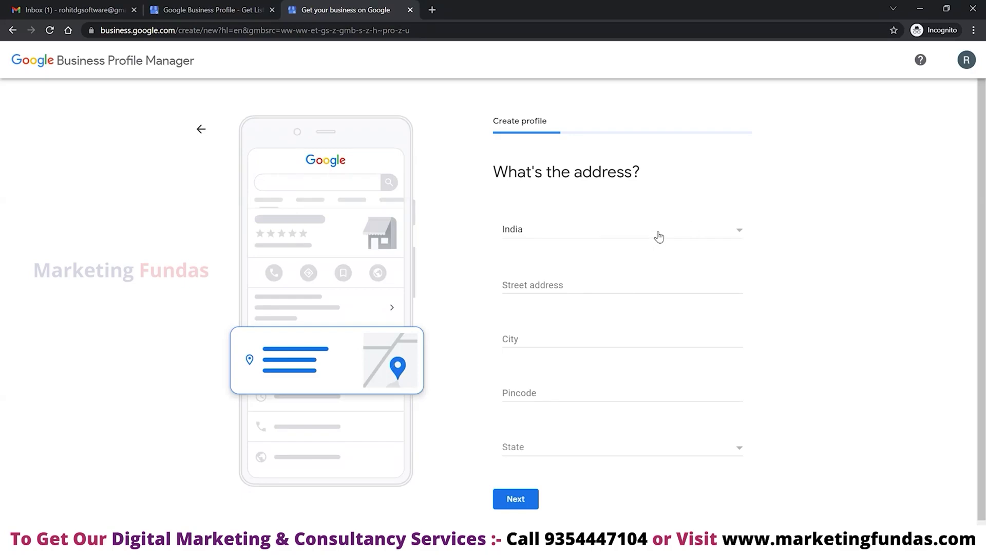
Autofill street, city and pincode from the saved address, set state to Delhi, and continue.
left_click(614, 282)
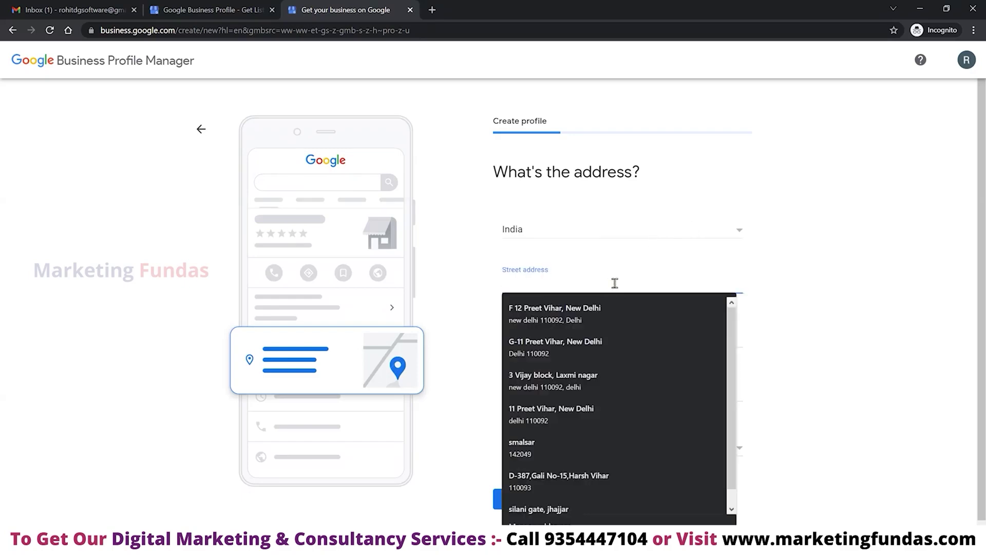
left_click(566, 311)
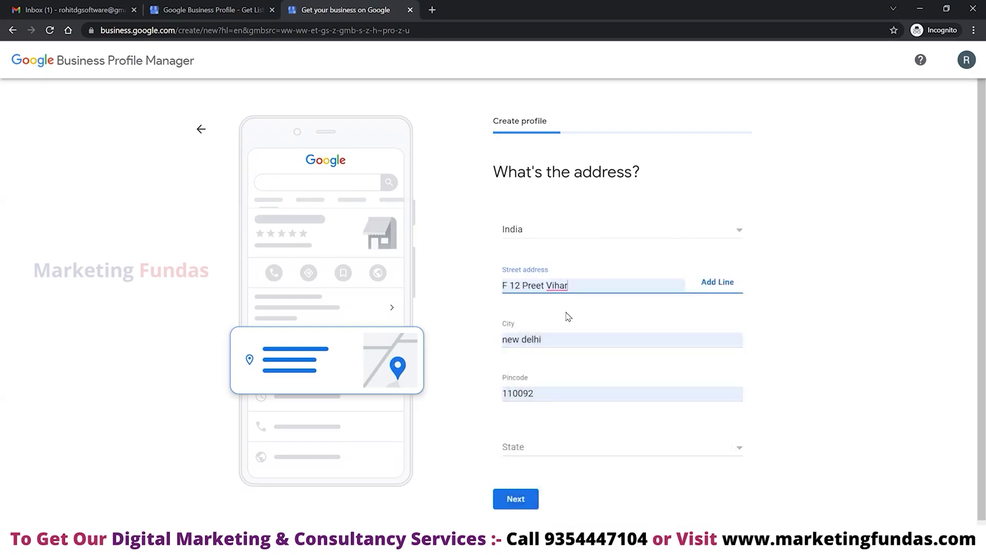
left_click(557, 452)
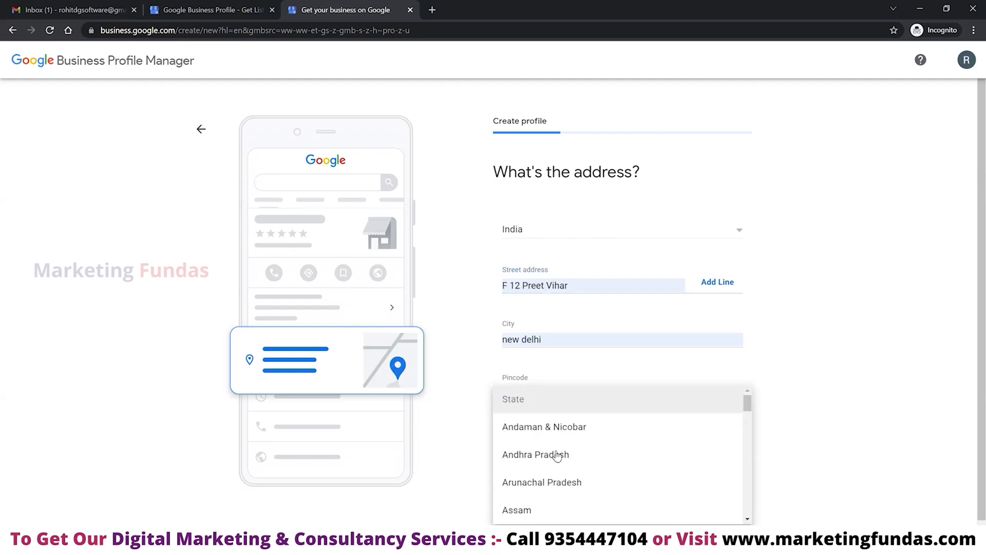
scroll(556, 454, "down", 5)
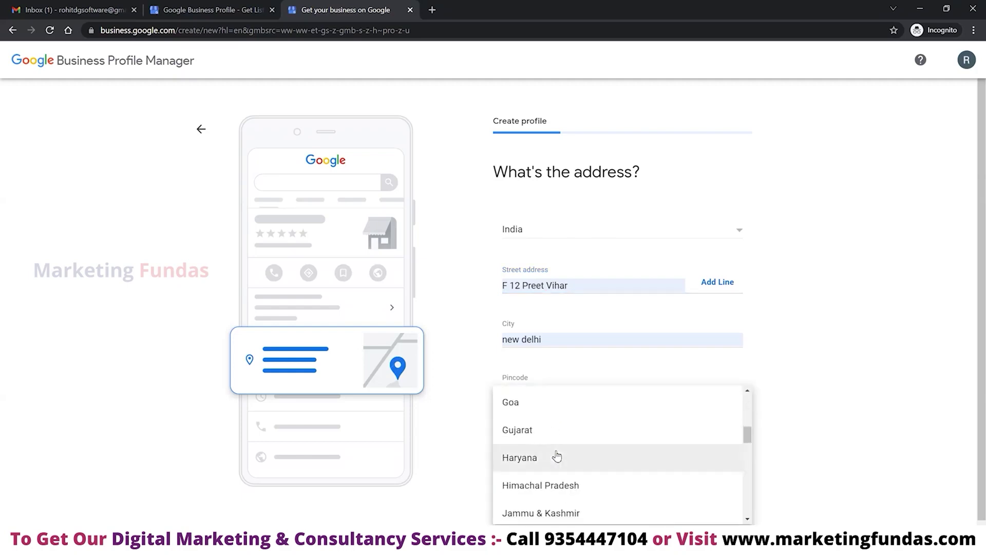
scroll(557, 455, "up", 1)
scroll(556, 455, "up", 1)
left_click(520, 420)
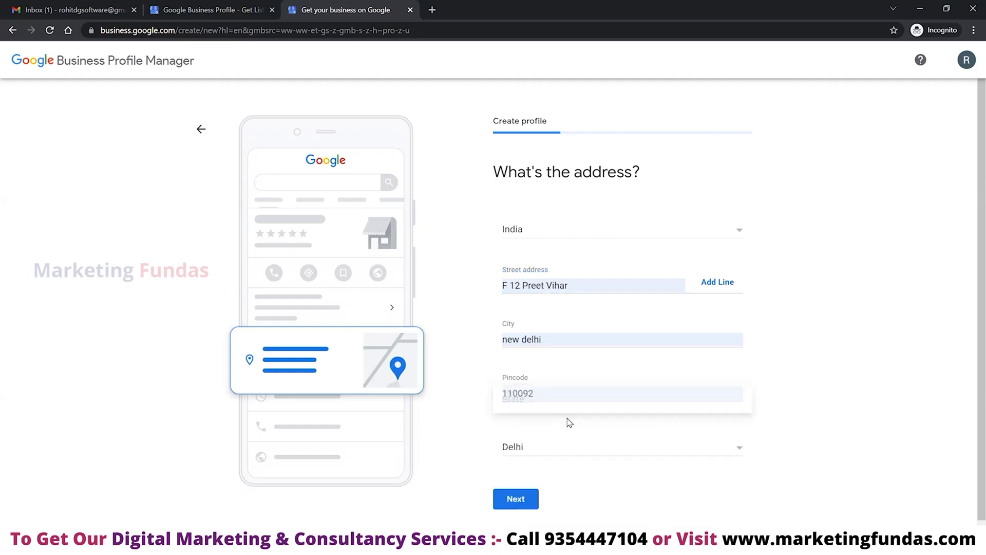
left_click(516, 499)
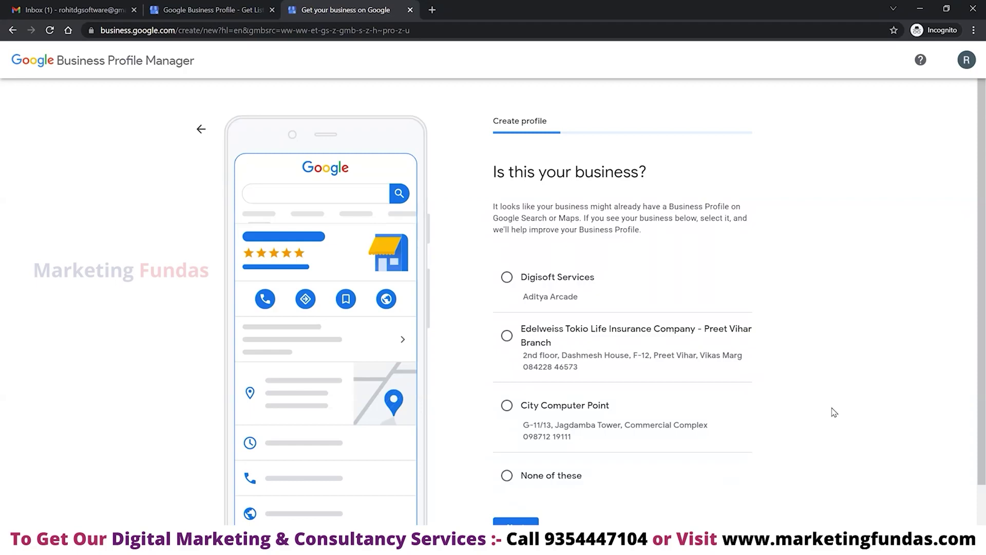
Choose 'None of these' for the suggested businesses and answer No to deliveries and visits.
scroll(834, 412, "down", 1)
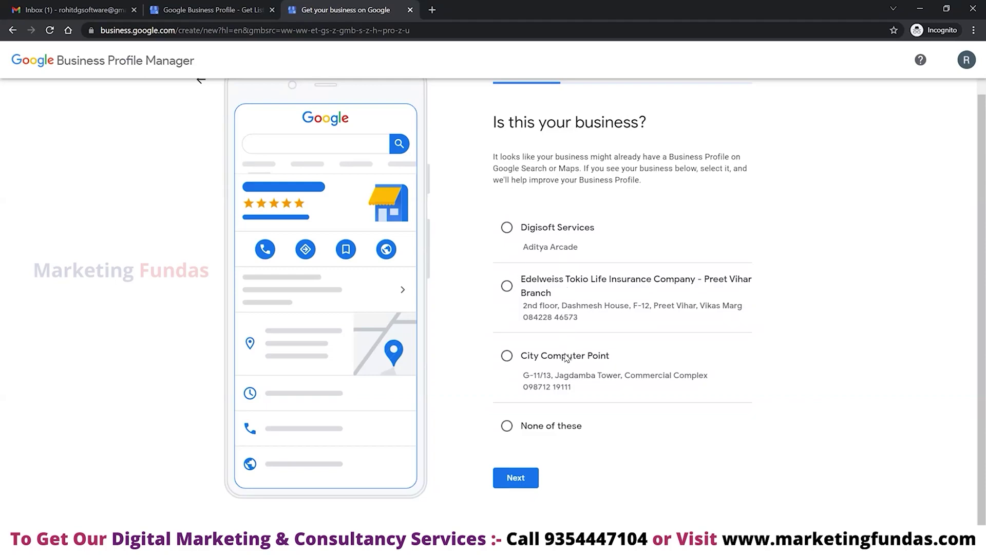
left_click(506, 427)
left_click(513, 484)
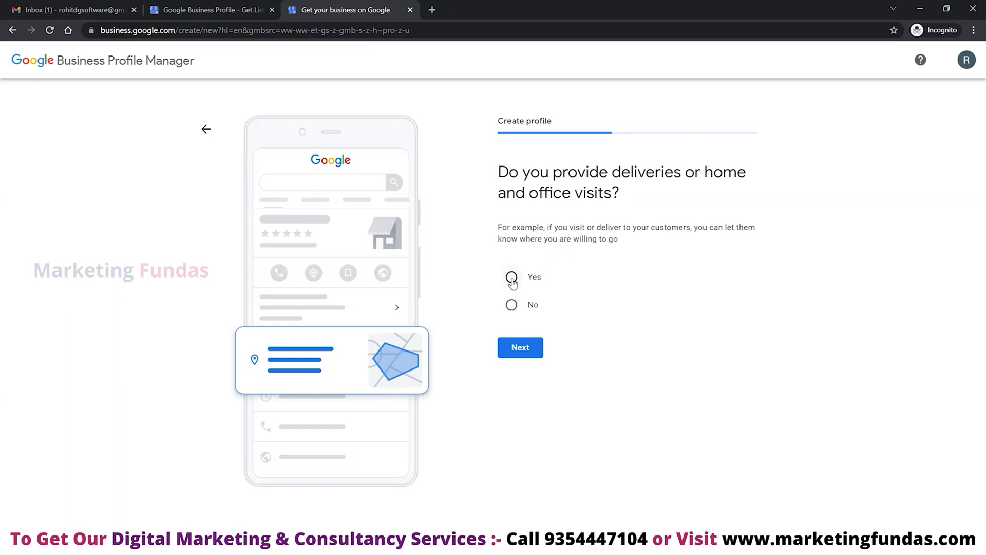
left_click(518, 306)
left_click(520, 355)
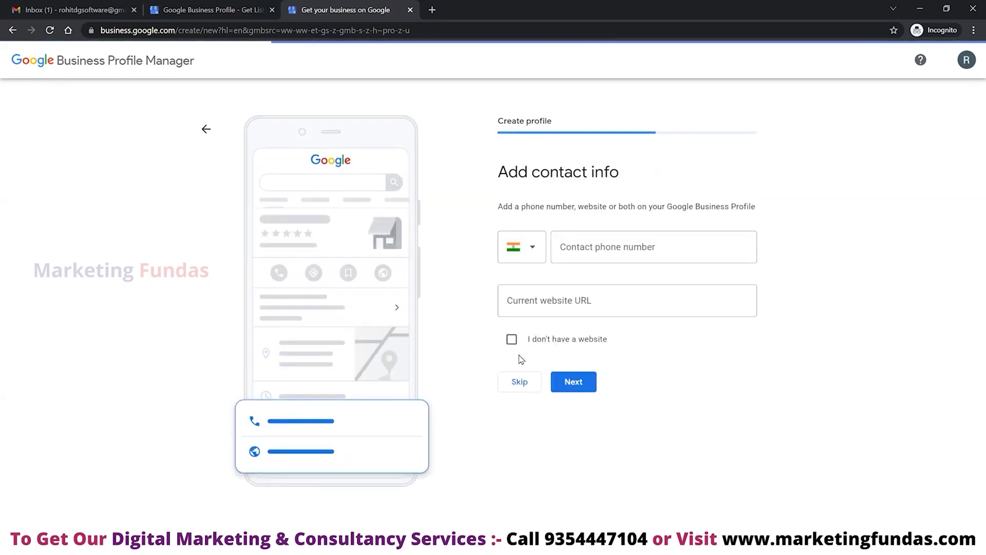
Enter the business contact phone number, then copy the Marketing Fundas website URL from a new tab.
left_click(669, 248)
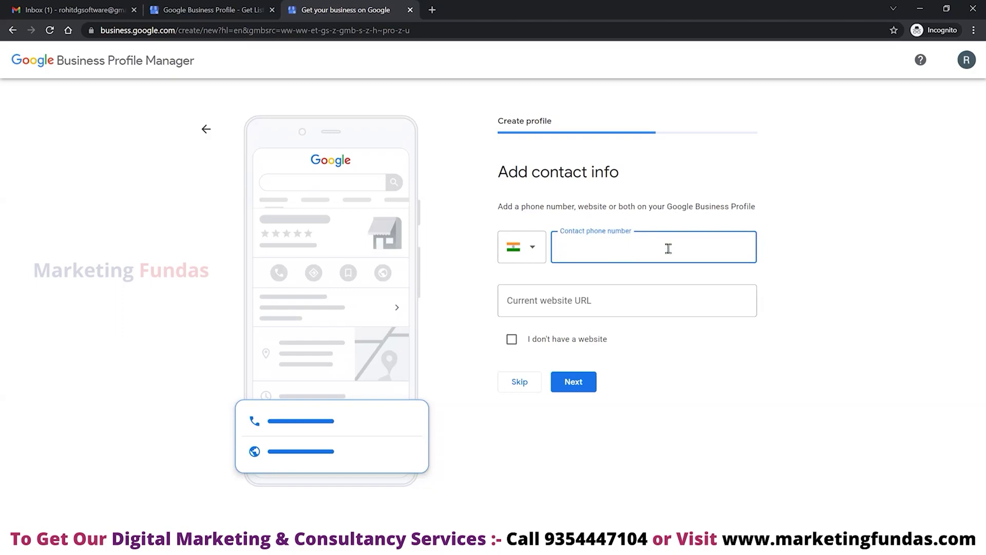
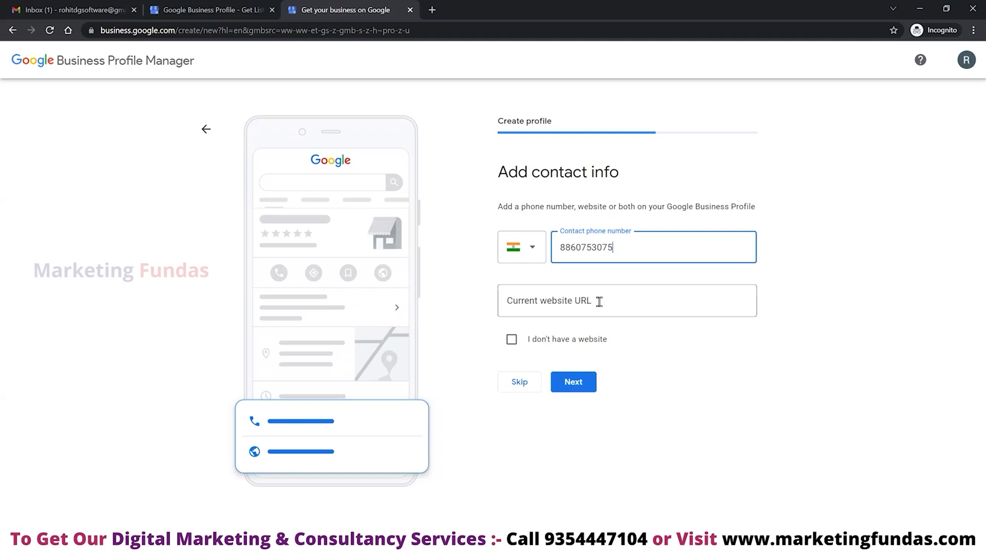
left_click(599, 301)
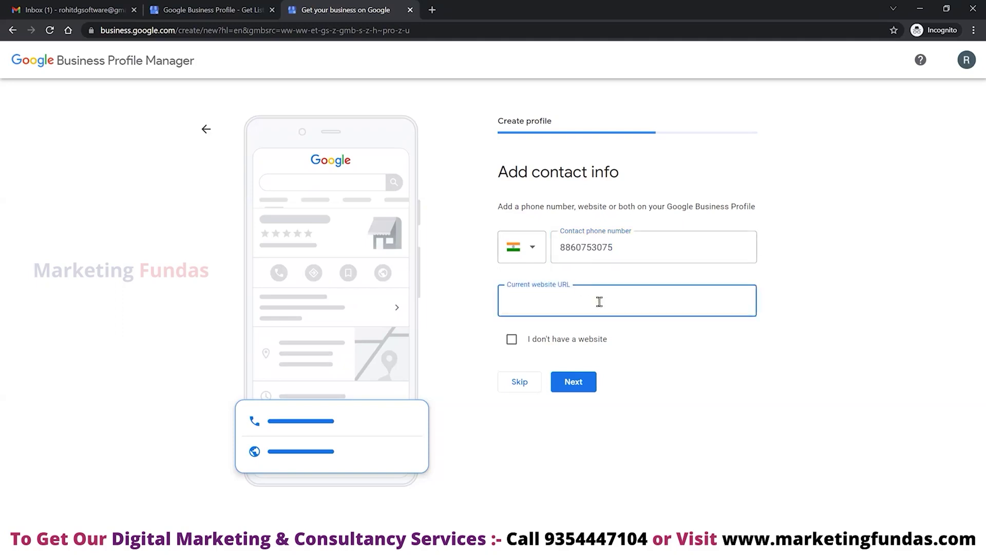
left_click(434, 10)
type("m")
key("Return")
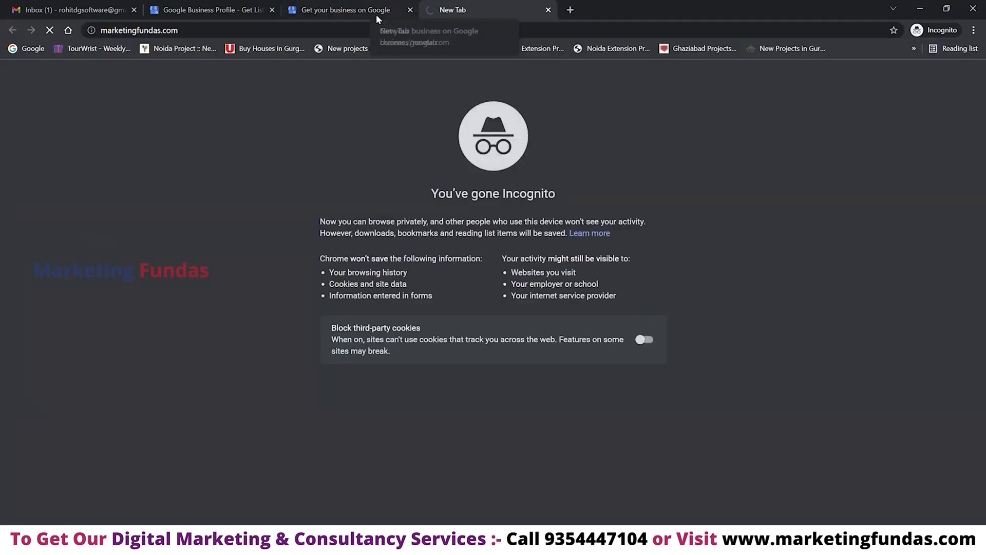
left_click(369, 31)
key("ctrl+c")
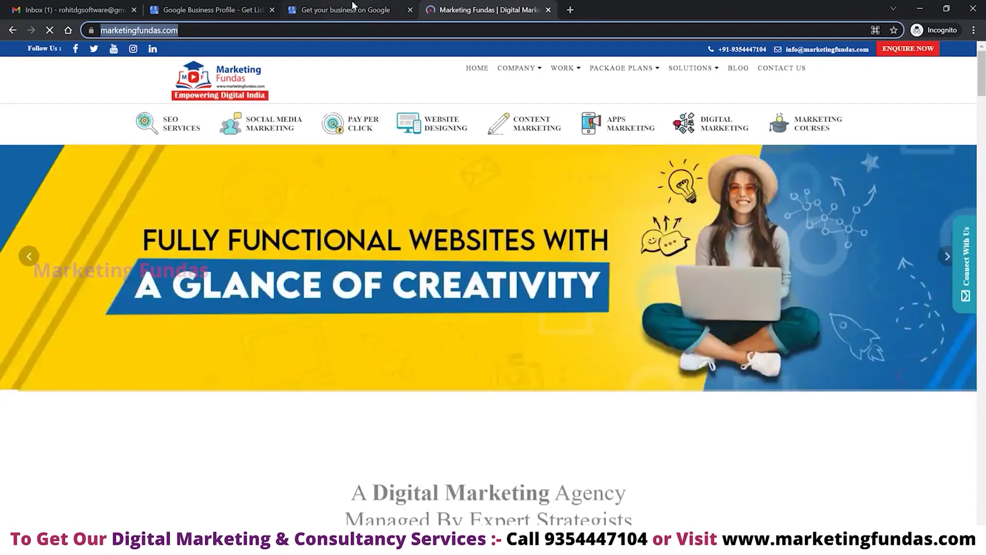
left_click(352, 10)
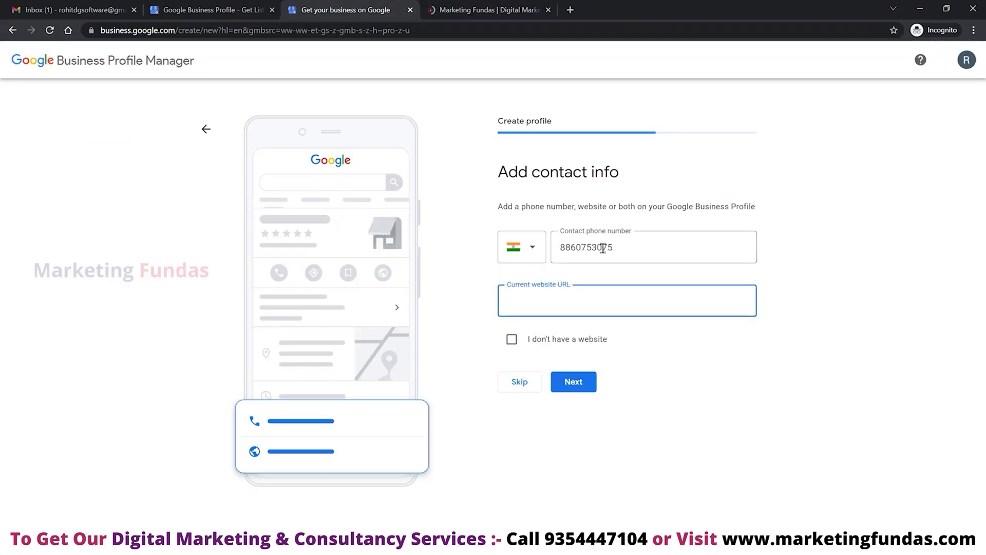
Paste the website URL, then mark 'I don't have a website' and submit the contact info.
key("ctrl+v")
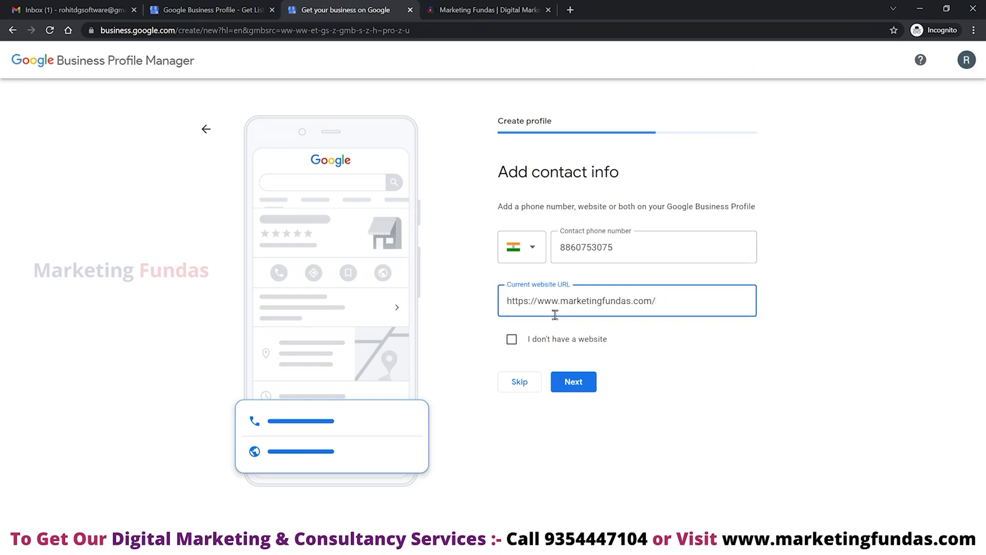
left_click(511, 341)
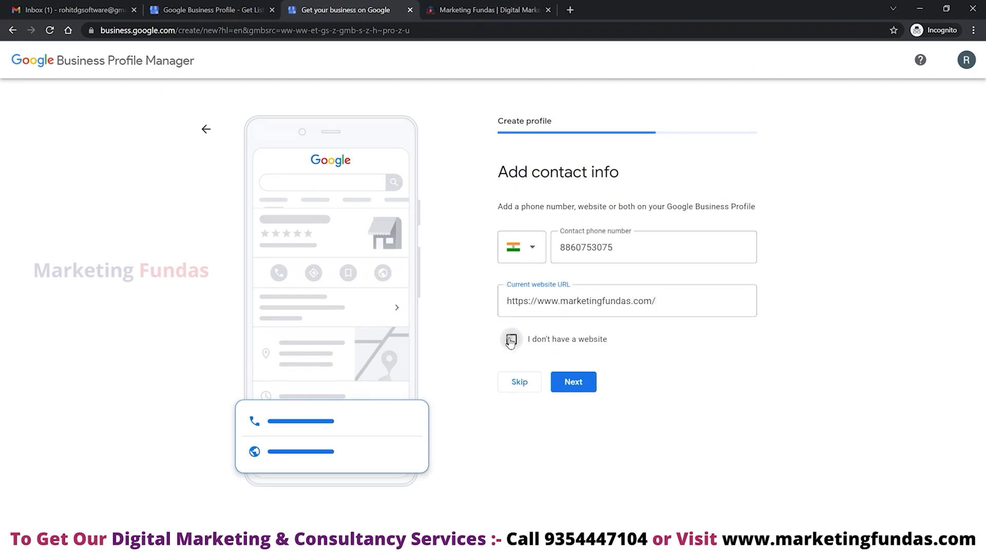
left_click(570, 382)
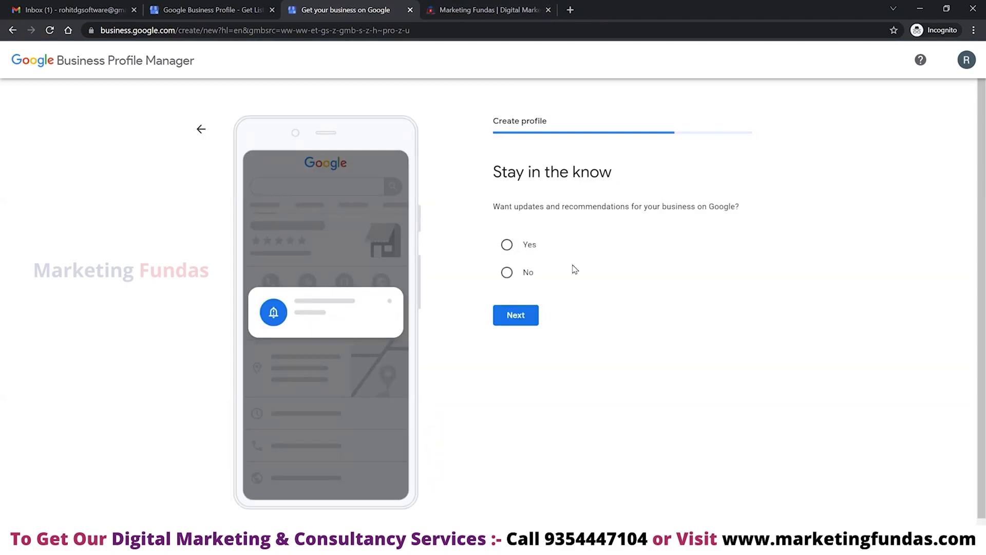
Answer Yes under 'Stay in the know' and continue to the verification options.
left_click(508, 245)
left_click(519, 315)
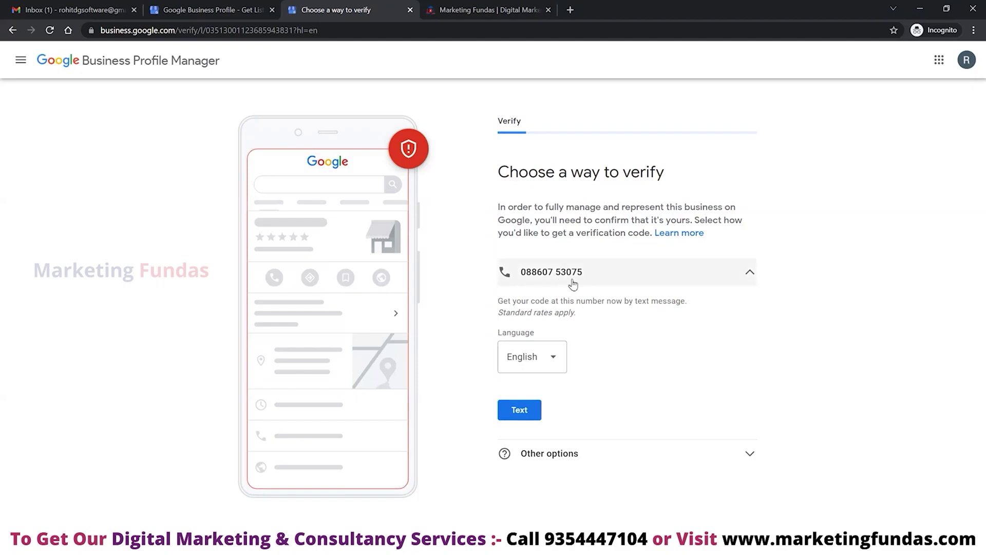
Request a verification code by text, enter the 6-digit code received, and submit it.
left_click(520, 410)
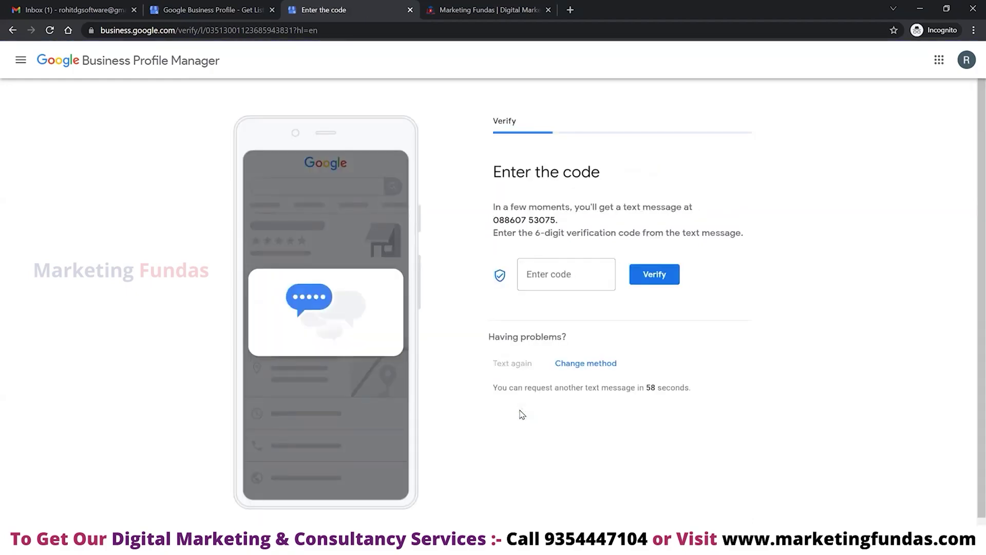
left_click(582, 269)
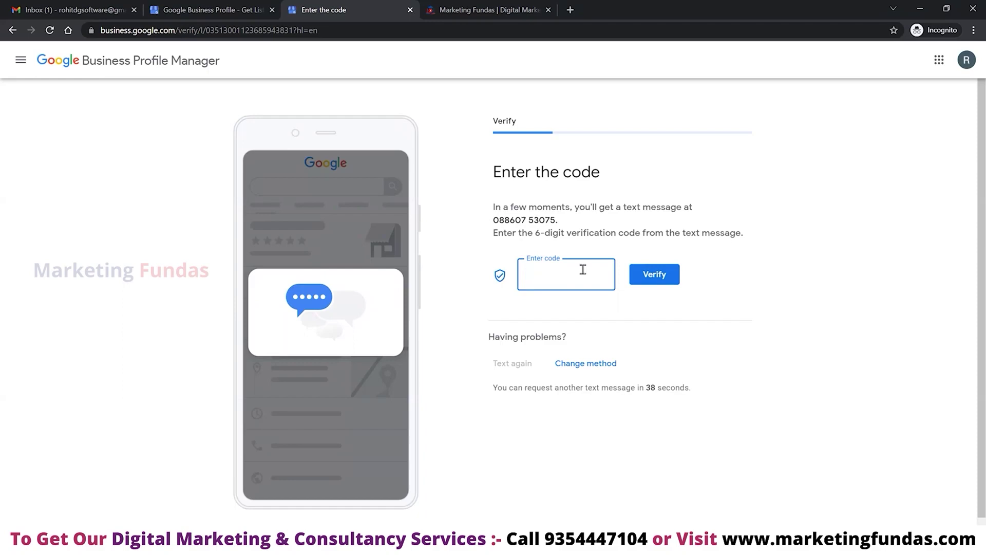
right_click(582, 365)
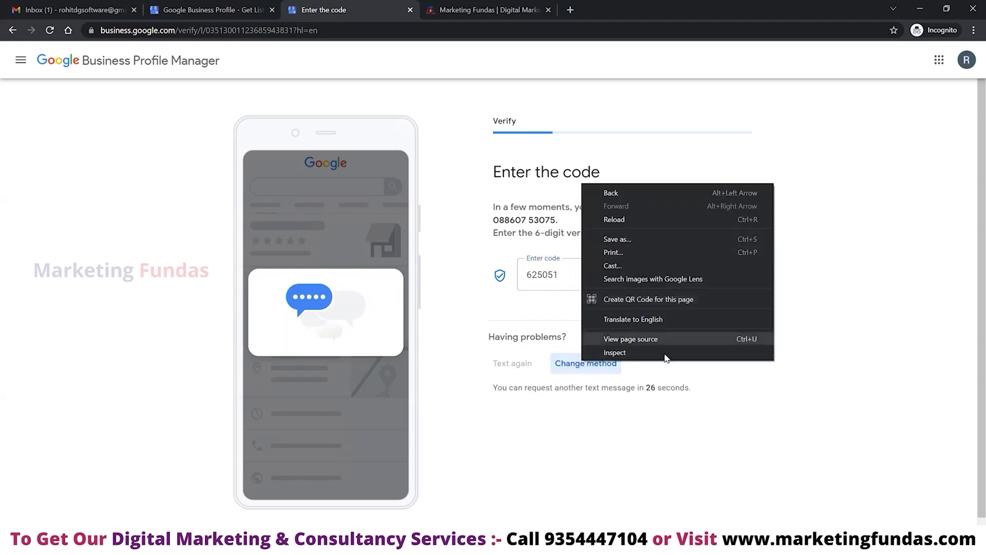
left_click(667, 414)
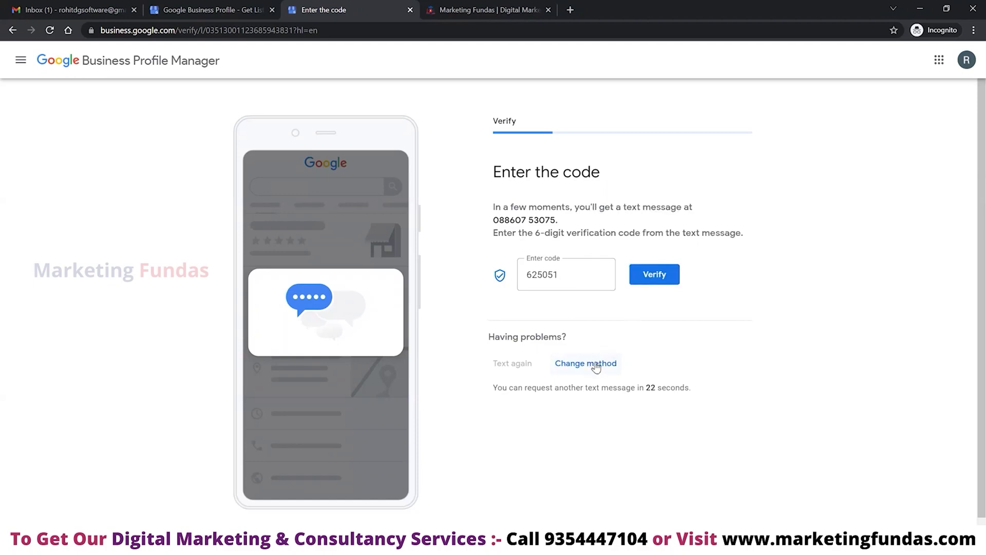
left_click(653, 278)
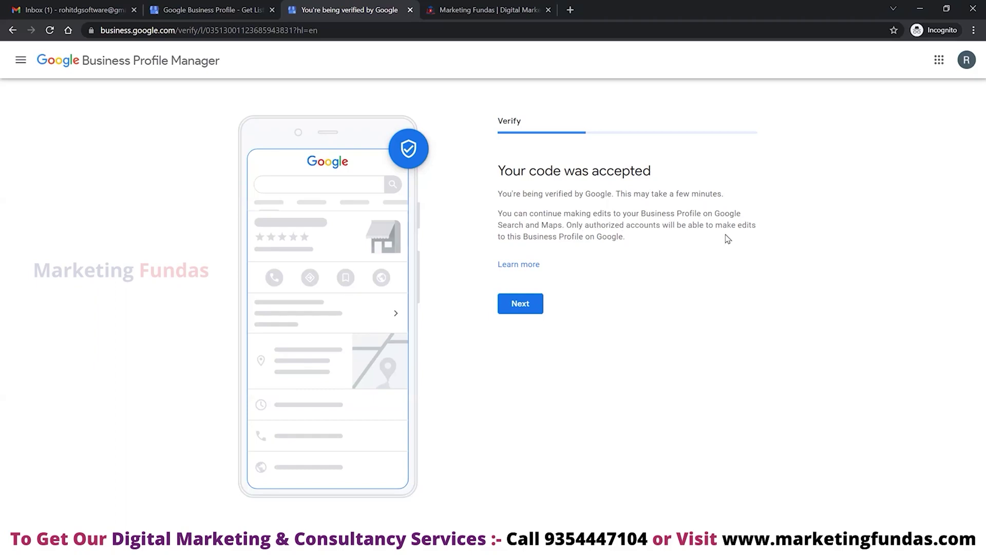
Continue past 'Your code was accepted' to the Add your services page.
left_click(521, 303)
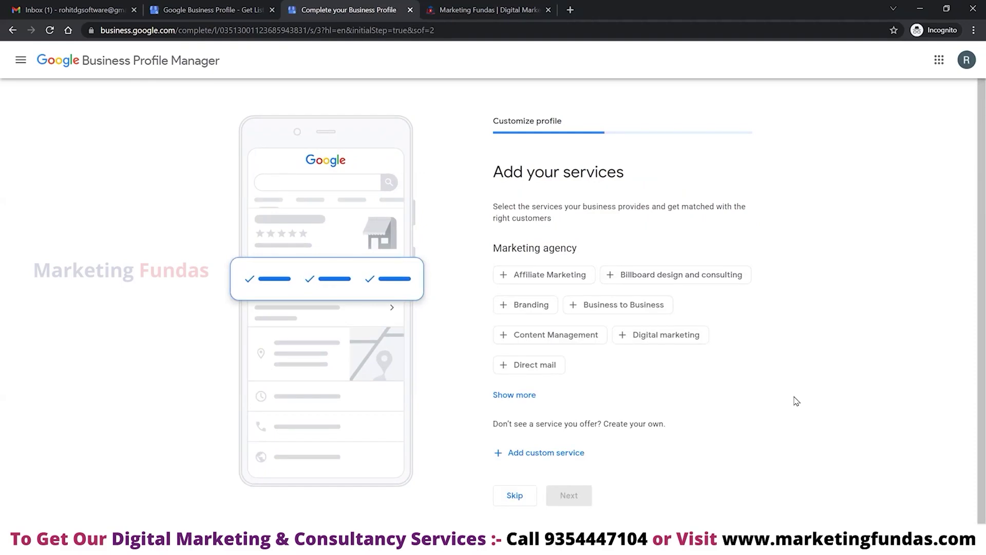
Switch to the 'Media Bhai LLP - Dashboard' browser tab.
scroll(796, 401, "down", 1)
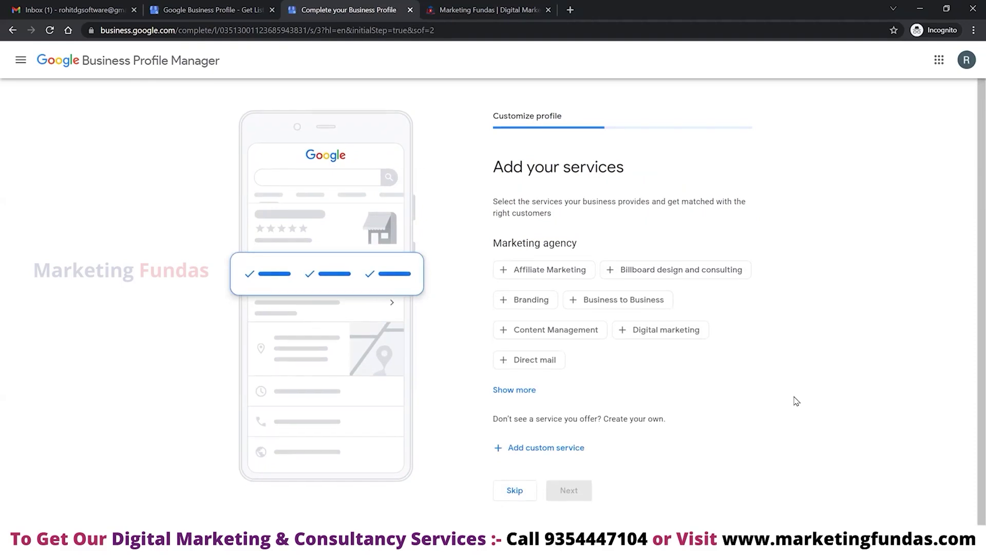
scroll(796, 401, "up", 1)
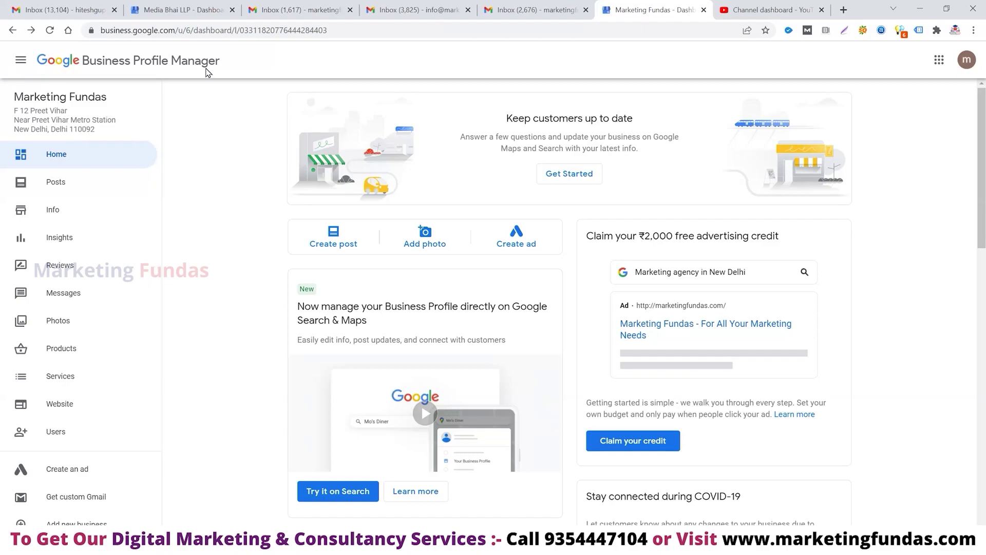
left_click(208, 8)
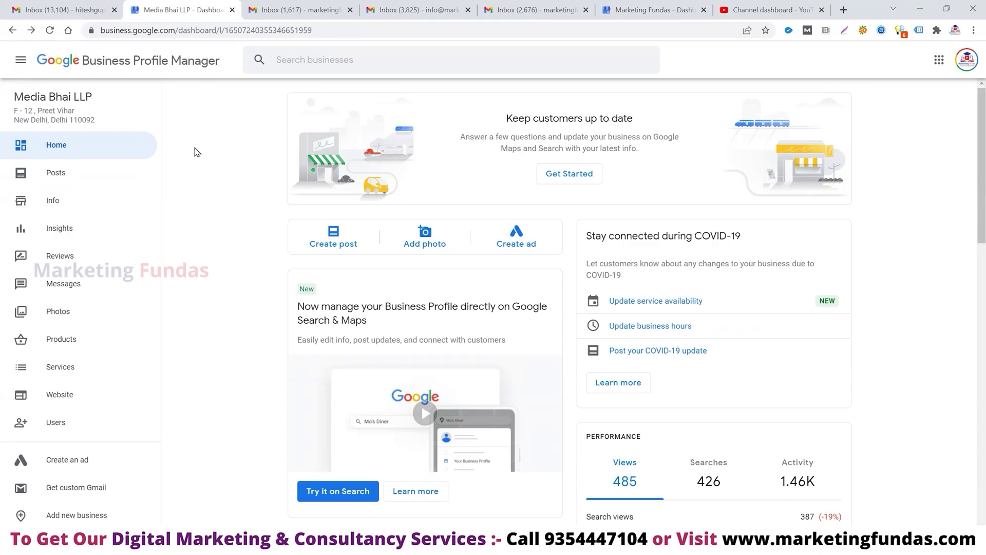
On the Marketing Fundas dashboard, review the Users list (owner plus one Manager), then close it.
left_click(648, 8)
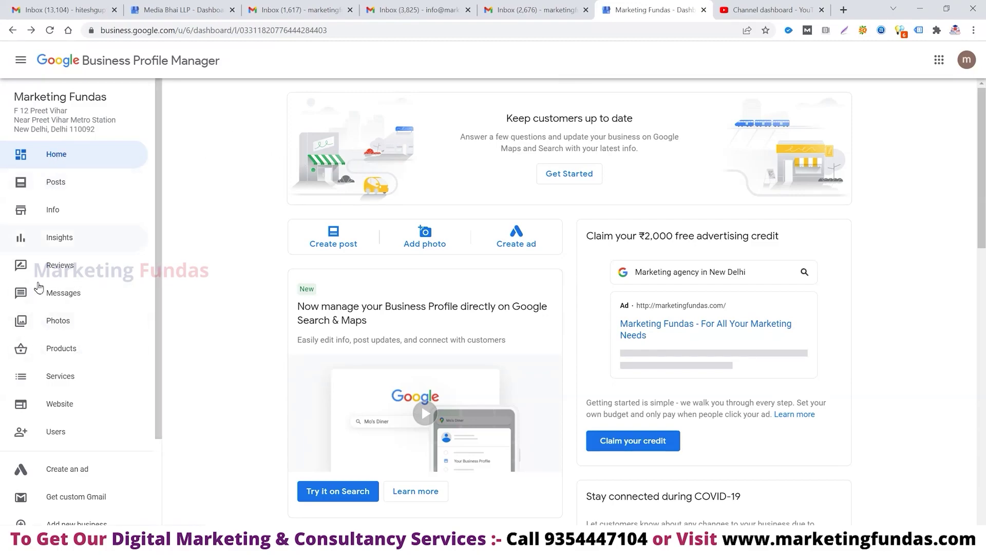
left_click(55, 432)
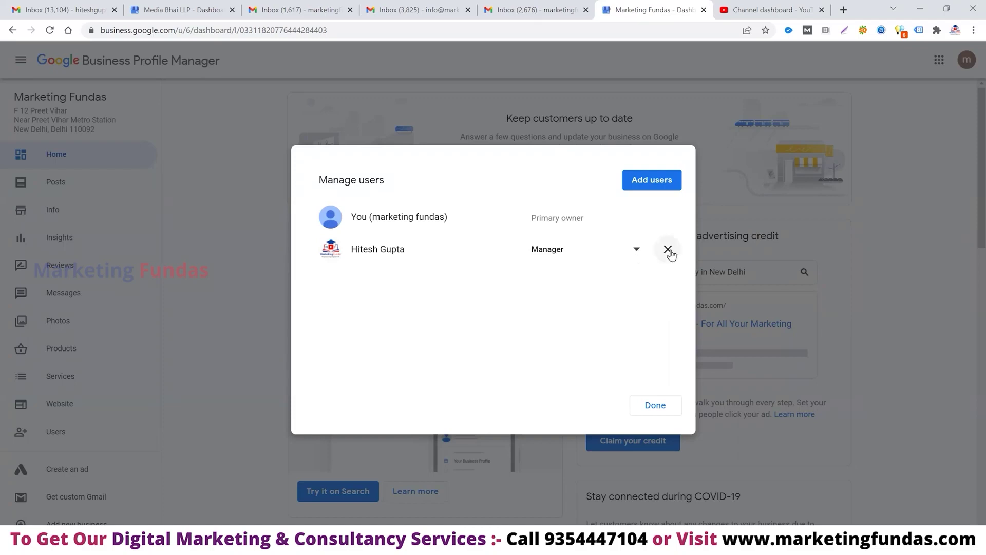
left_click(245, 241)
scroll(199, 259, "down", 3)
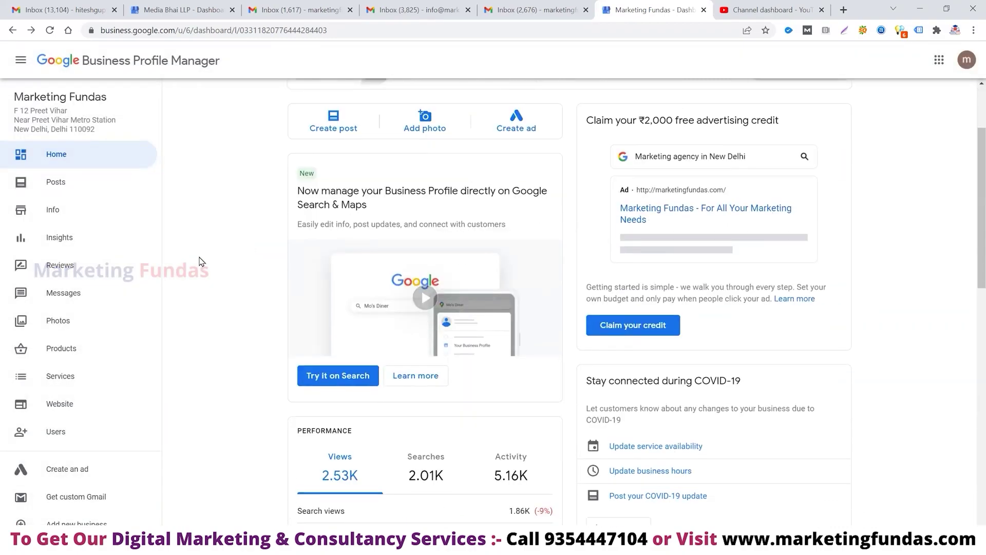
scroll(198, 259, "up", 3)
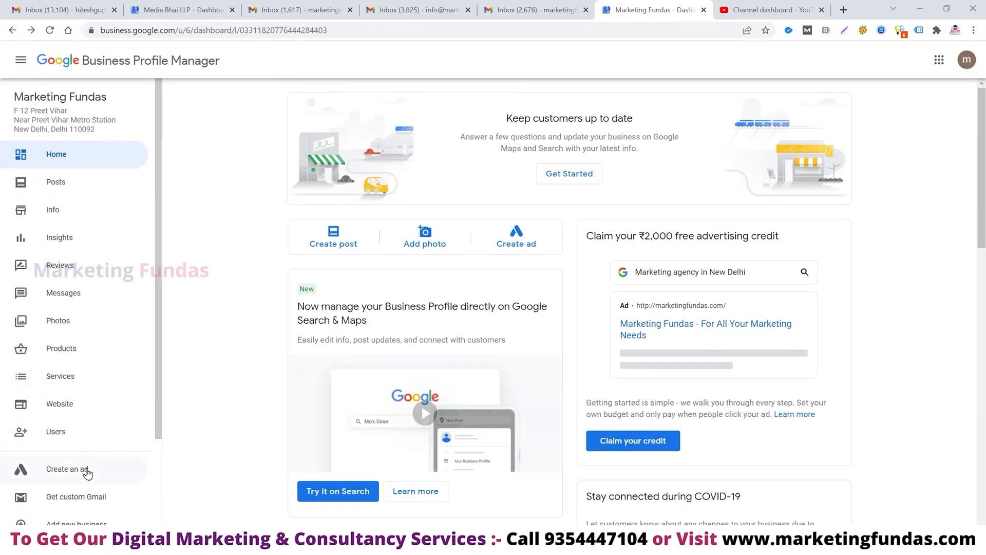
scroll(99, 482, "down", 2)
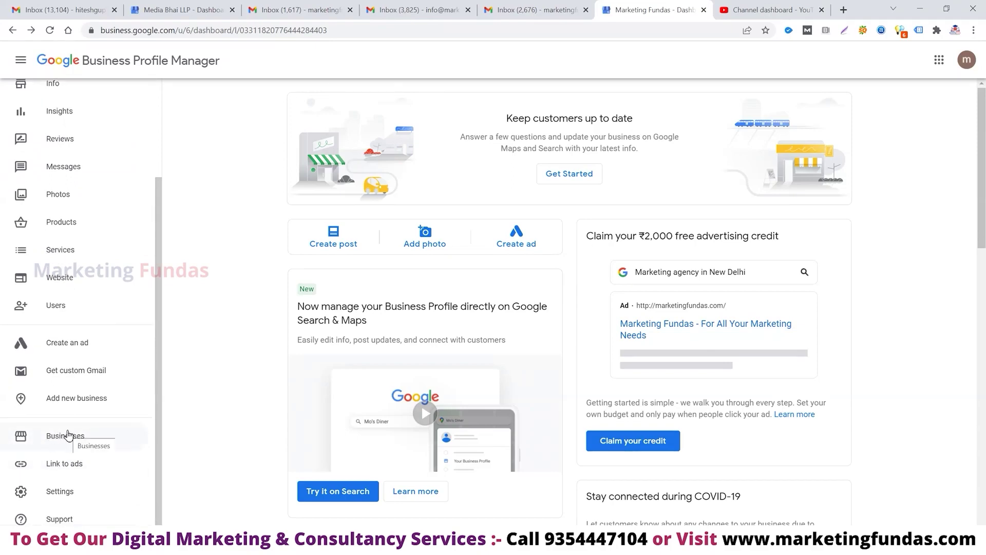
Compare the Marketing Fundas and Media Bhai LLP accounts' Businesses lists.
left_click(61, 437)
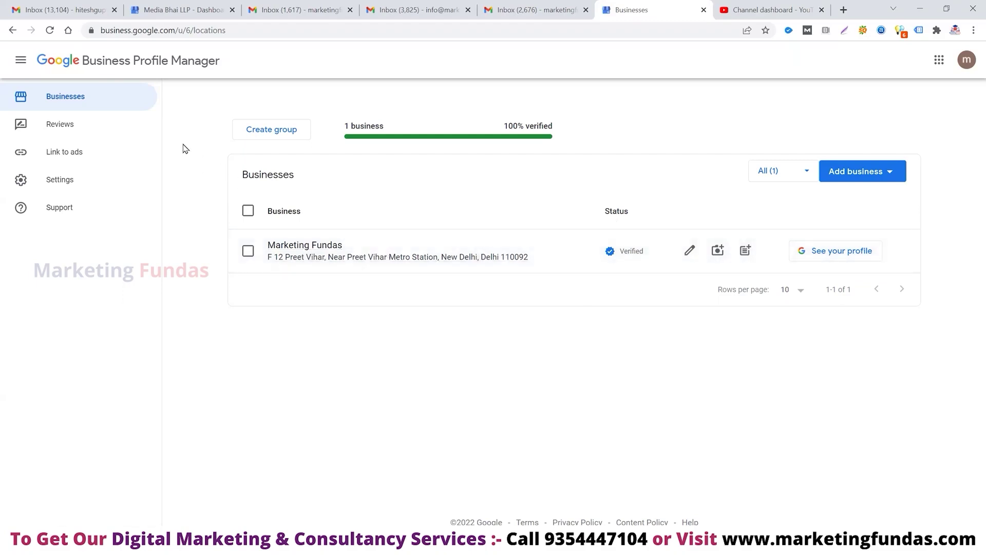
left_click(175, 5)
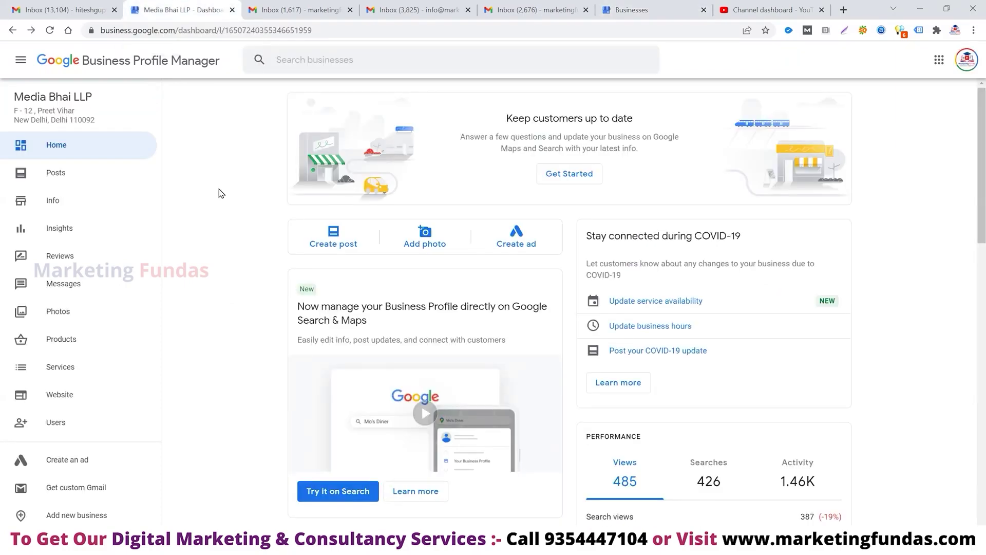
scroll(77, 308, "down", 2)
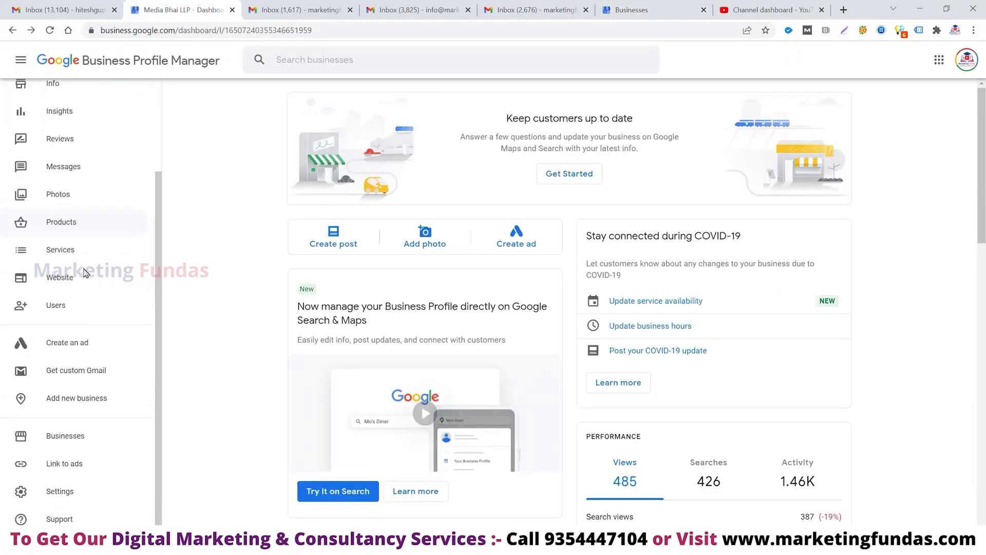
left_click(65, 436)
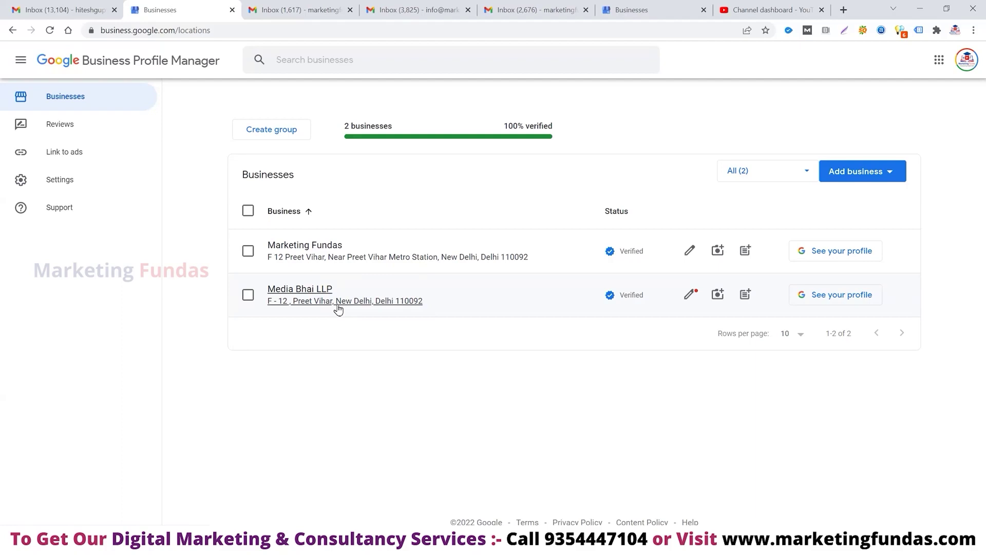
left_click(13, 31)
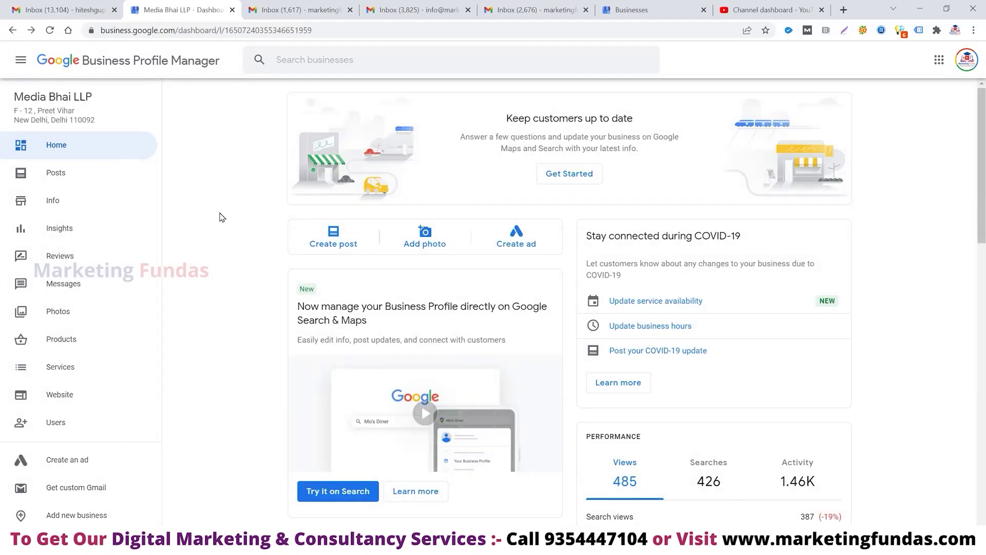
On the Marketing Fundas Businesses list, open the Add business dropdown.
left_click(642, 9)
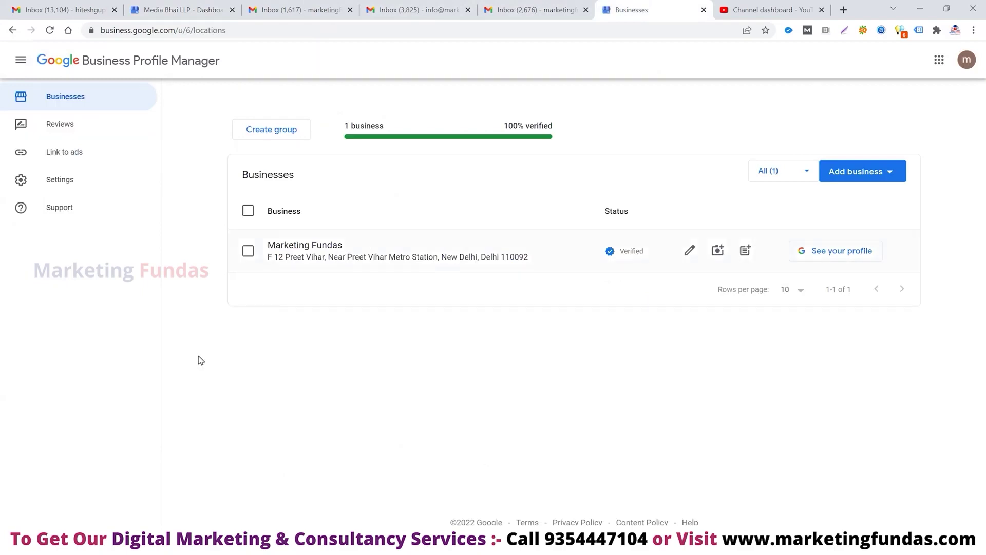
left_click(12, 32)
scroll(77, 260, "down", 2)
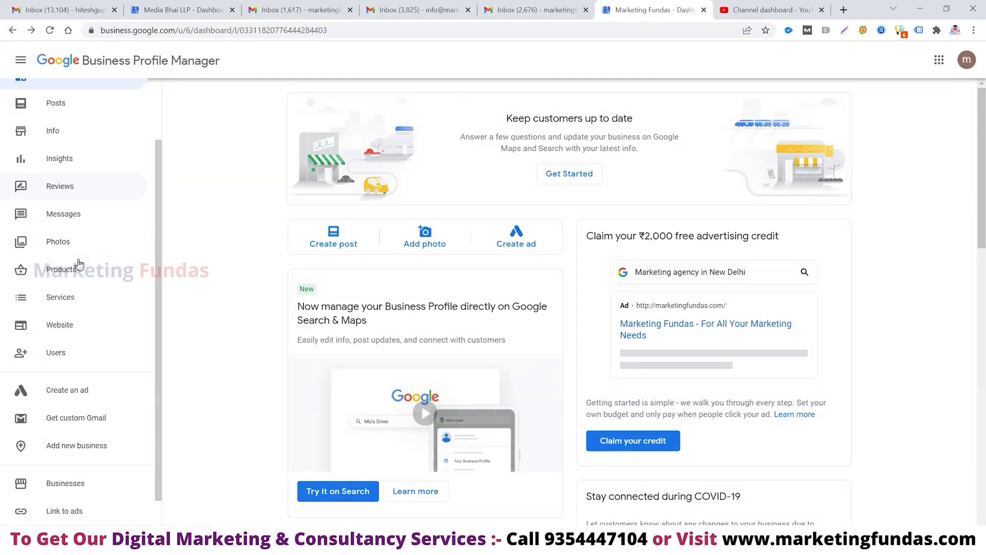
scroll(79, 264, "down", 1)
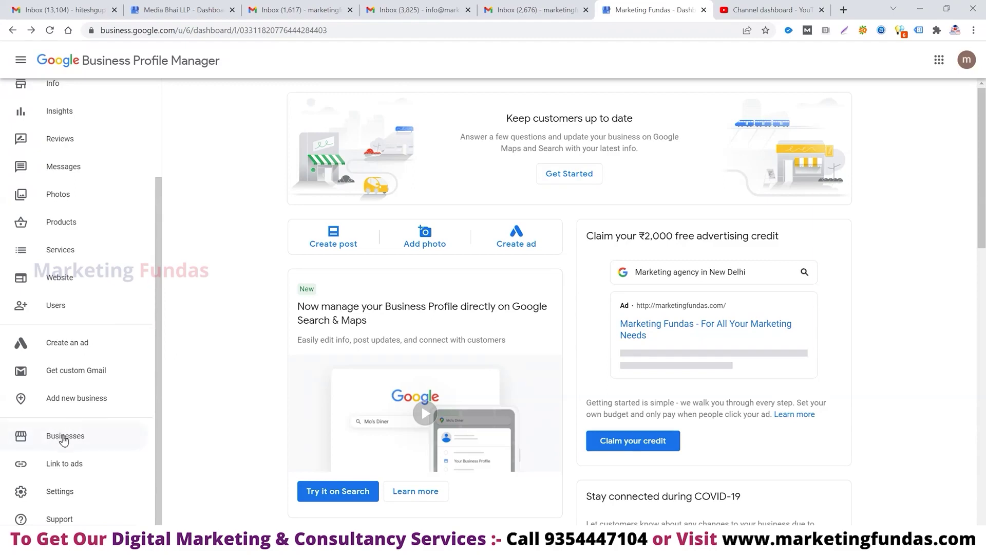
left_click(65, 440)
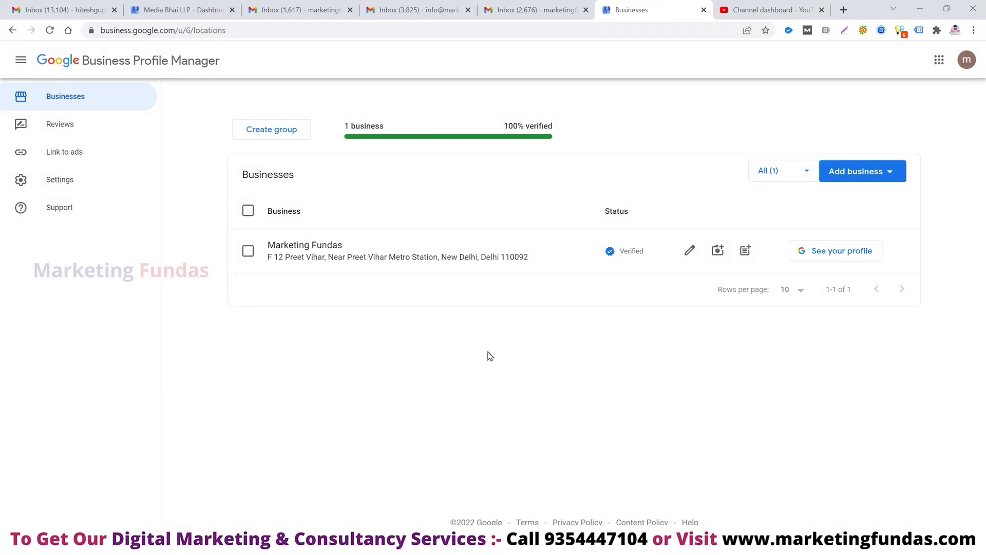
left_click(874, 172)
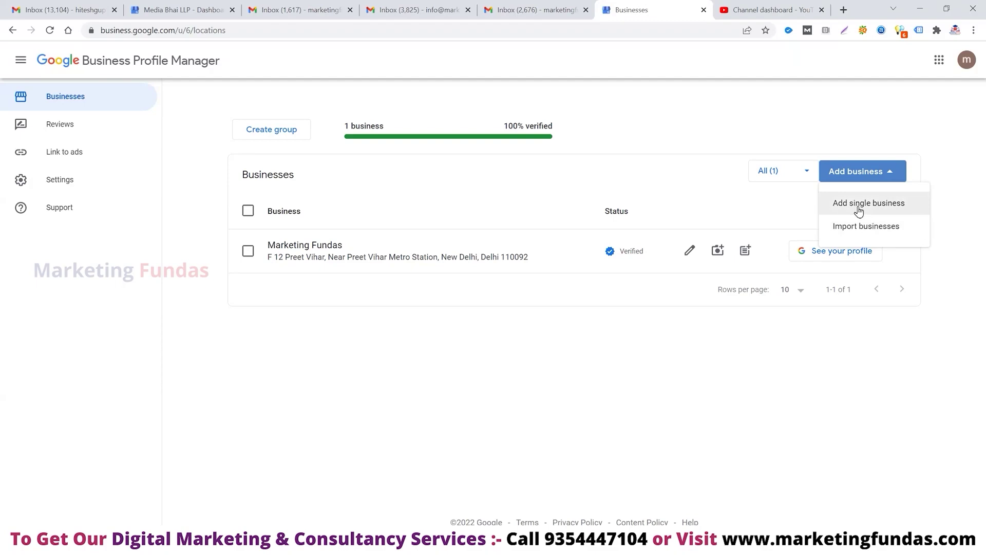
Choose Add single business and enter 'media bhai llp' as the business name to get matching suggestions.
left_click(859, 211)
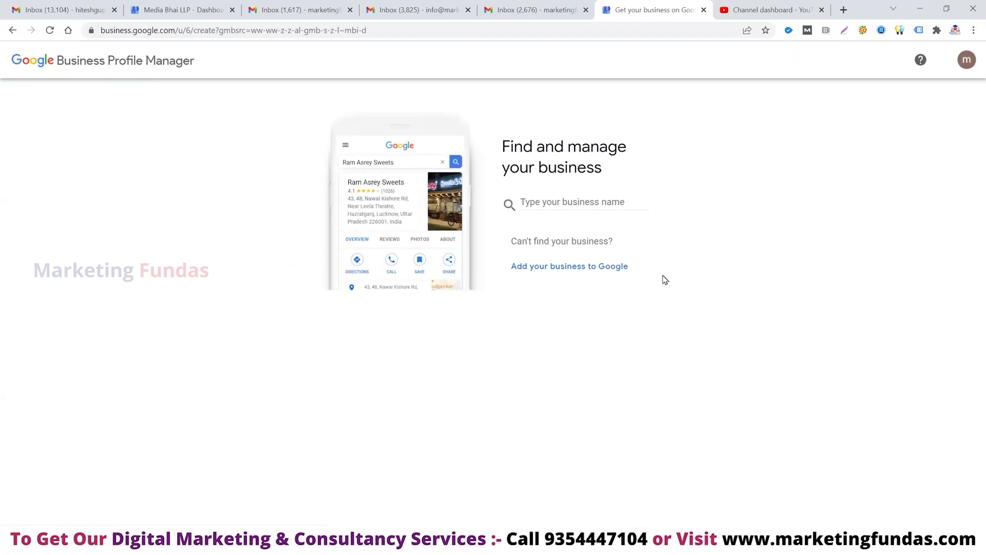
left_click(601, 202)
type("media bai")
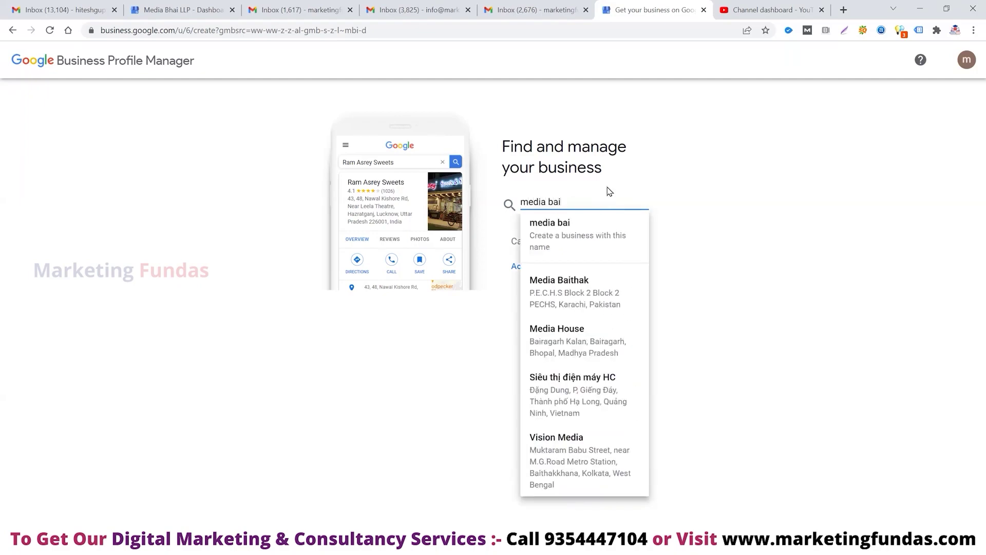
key("BackSpace")
key("BackSpace")
type("hai")
key("BackSpace")
key("BackSpace")
key("BackSpace")
type("hai ")
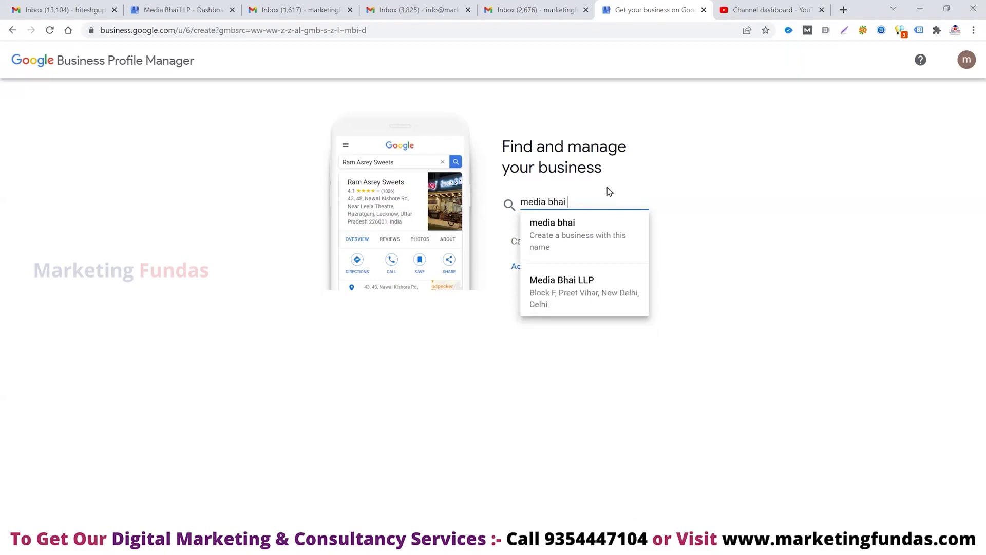
type("llp")
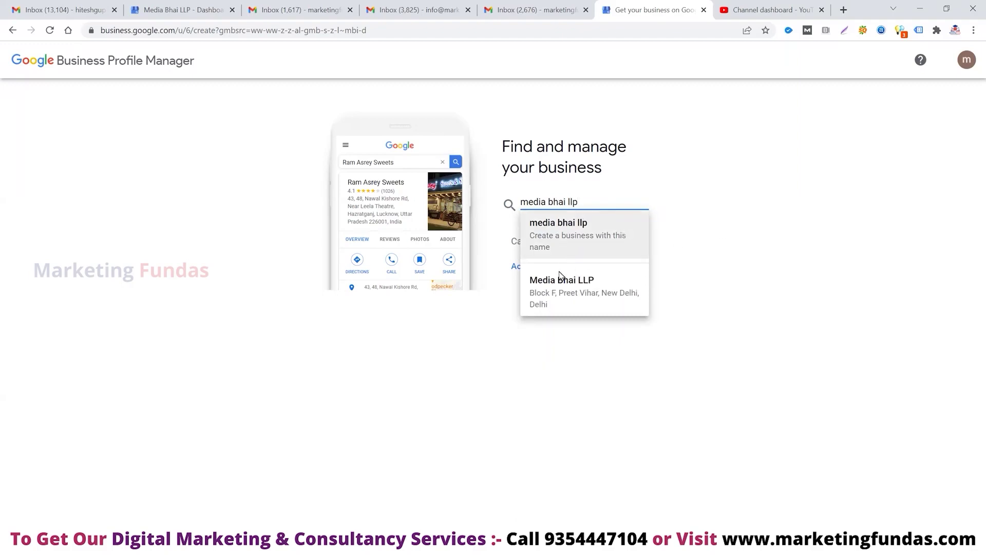
Select the Media Bhai LLP suggestion to reach the already-claimed notice.
left_click(583, 290)
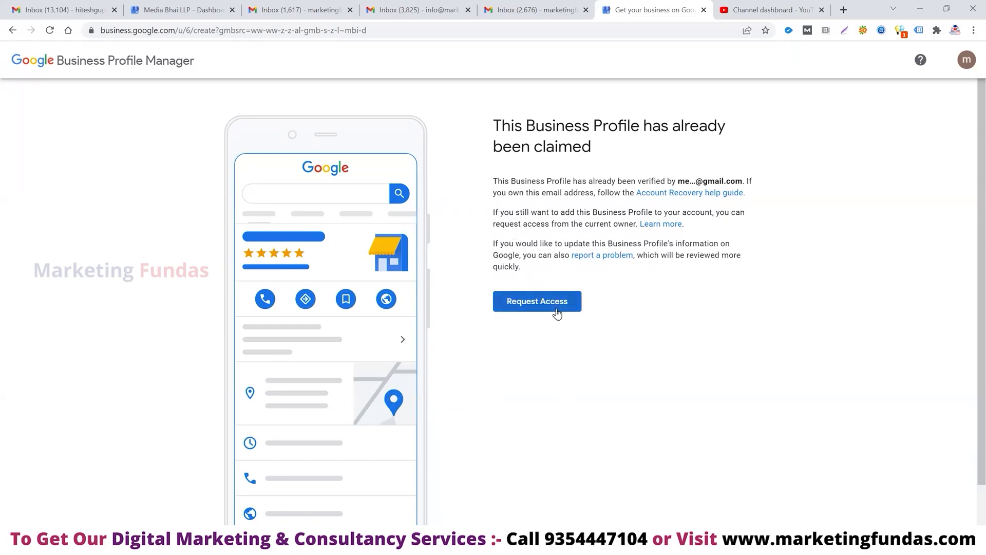
Request management-level access to Media Bhai LLP, agreeing to share info, with relationship set to Agency.
left_click(532, 304)
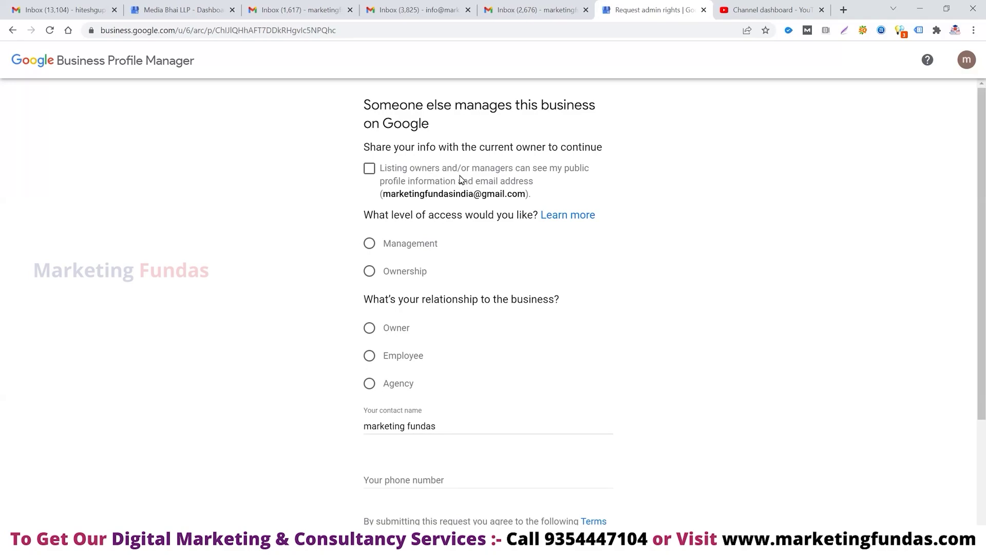
left_click(368, 171)
scroll(288, 238, "down", 1)
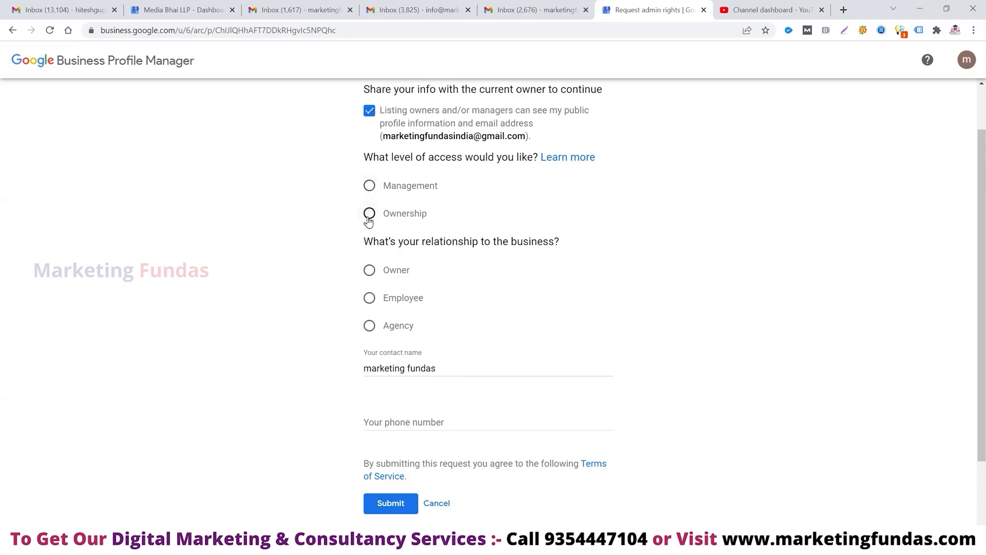
left_click(369, 188)
scroll(304, 236, "down", 1)
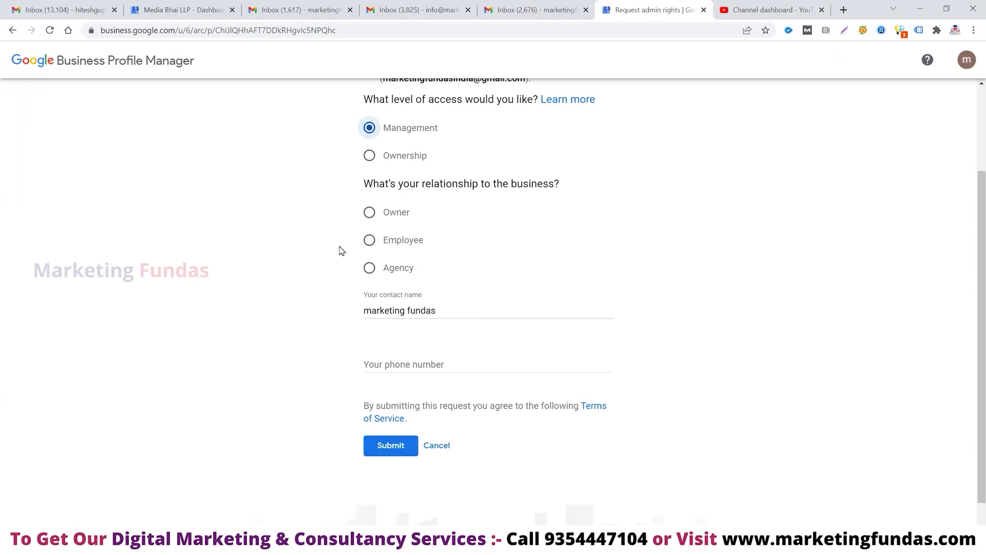
scroll(341, 250, "up", 1)
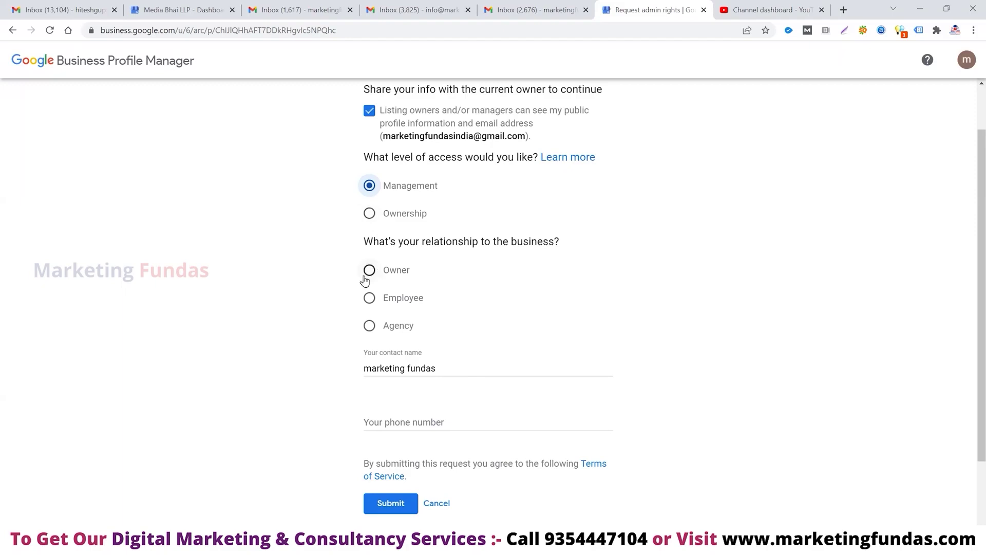
scroll(331, 276, "down", 1)
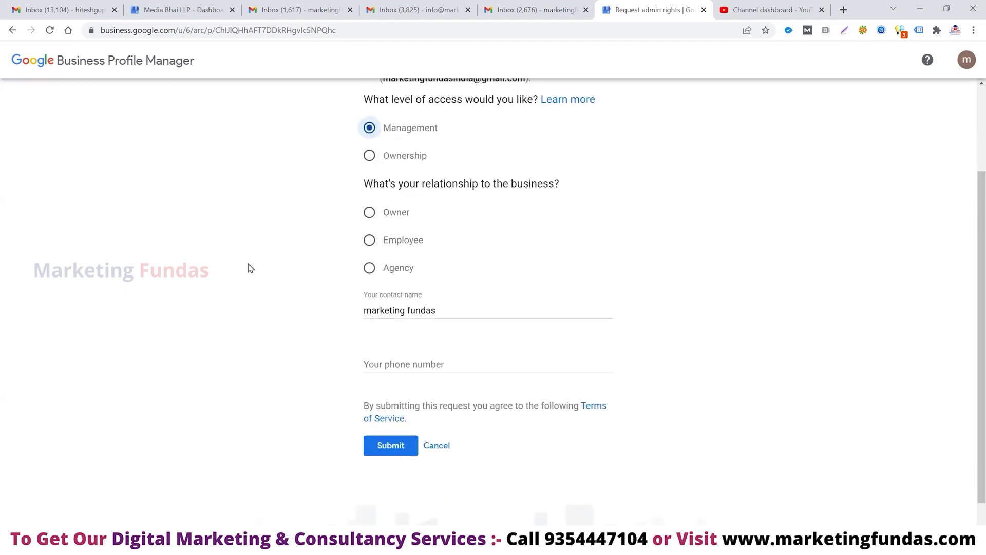
left_click(369, 269)
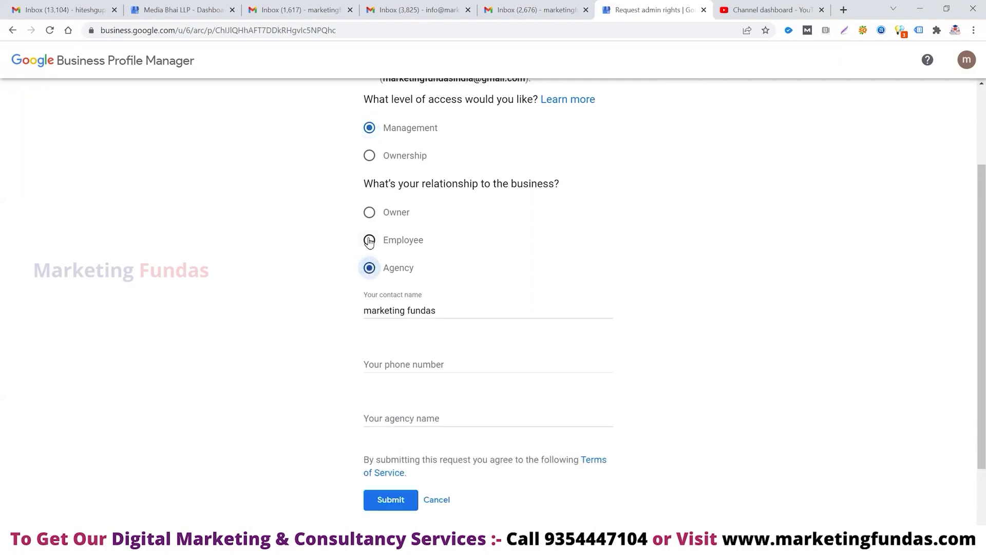
Fill in the contact phone number and begin entering the agency name Marketing Fundas.
scroll(253, 333, "down", 1)
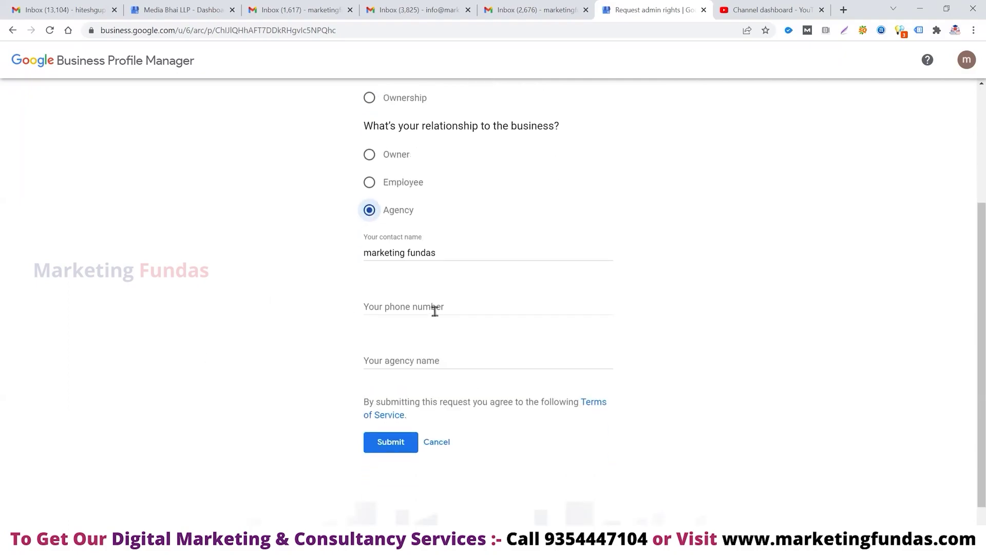
left_click(435, 310)
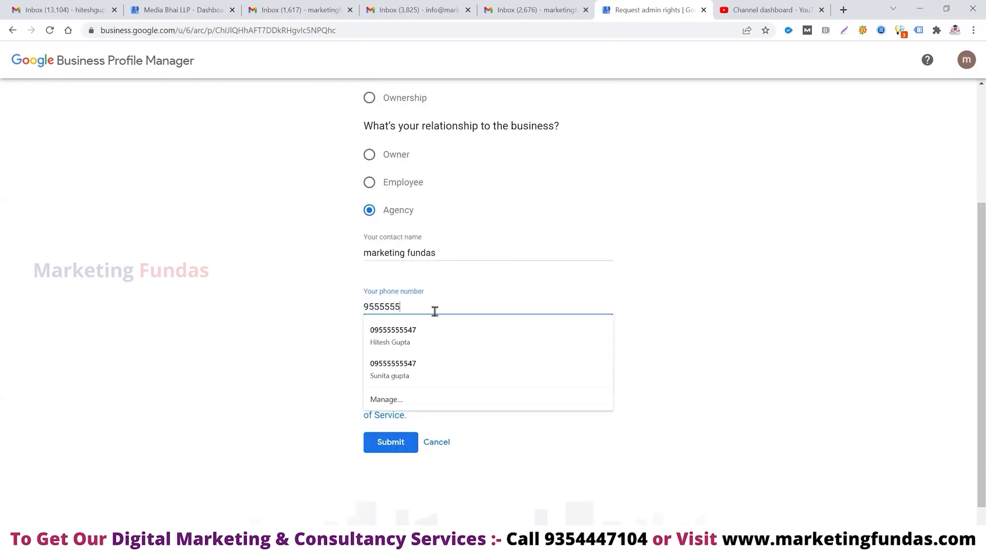
left_click(291, 306)
left_click(455, 361)
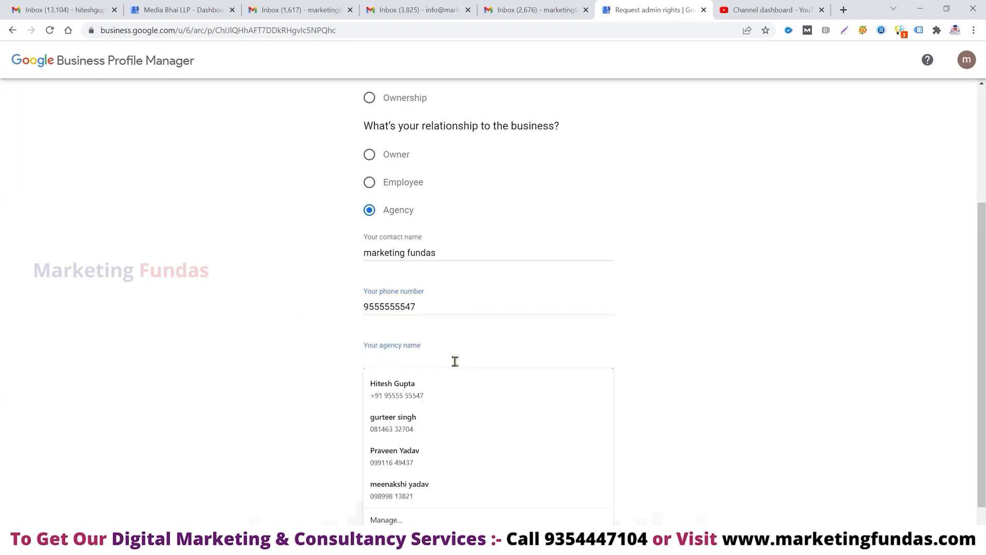
type("Marketing Fundas")
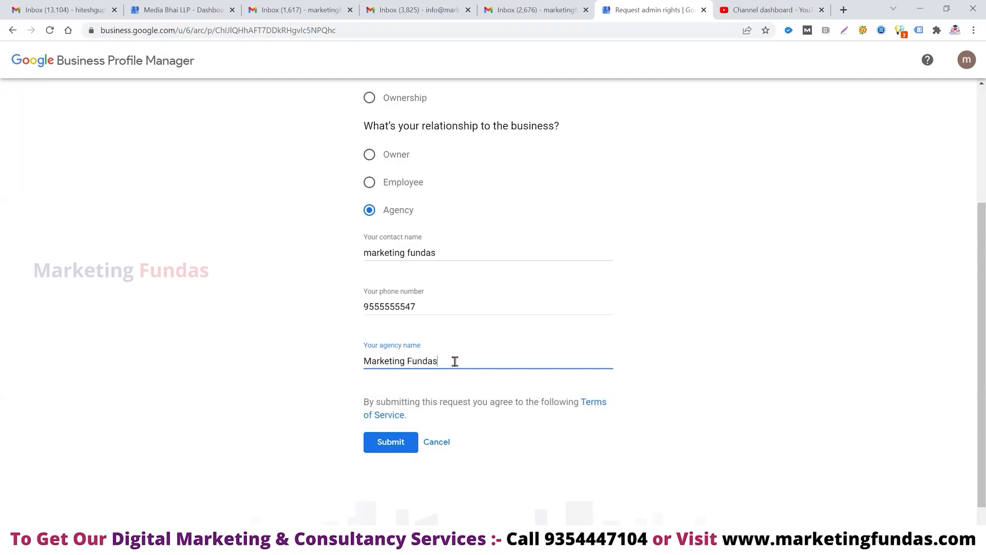
Submit the management request for Media Bhai LLP, then switch to the owner's Gmail inbox.
left_click(394, 442)
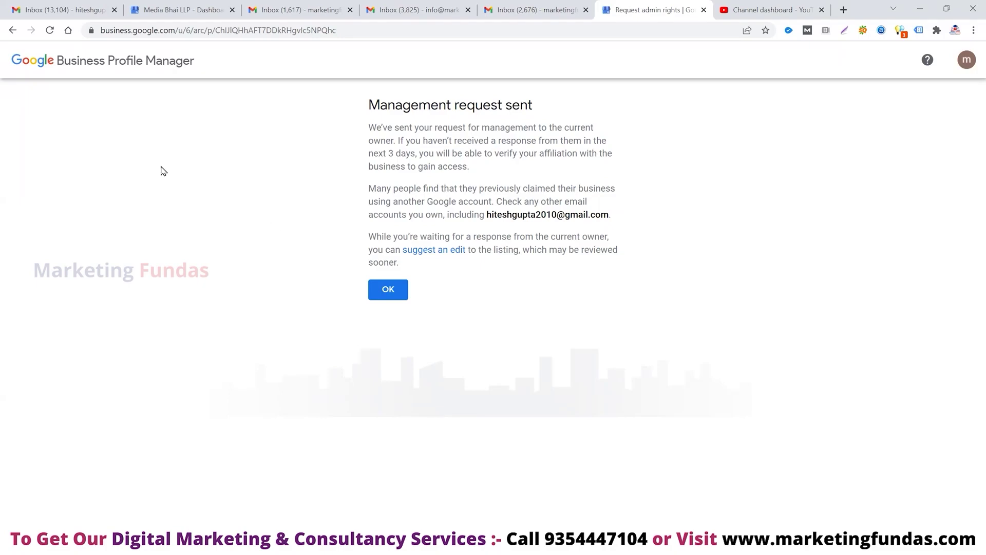
left_click(88, 9)
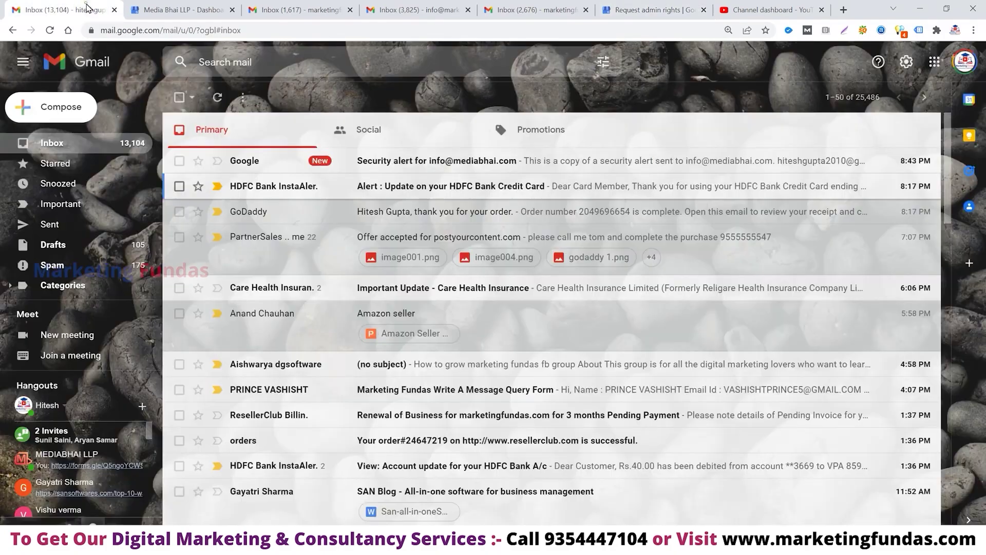
Refresh the inbox and open the Google My Business email about marketing fundas requesting access, down to Review Request.
left_click(220, 100)
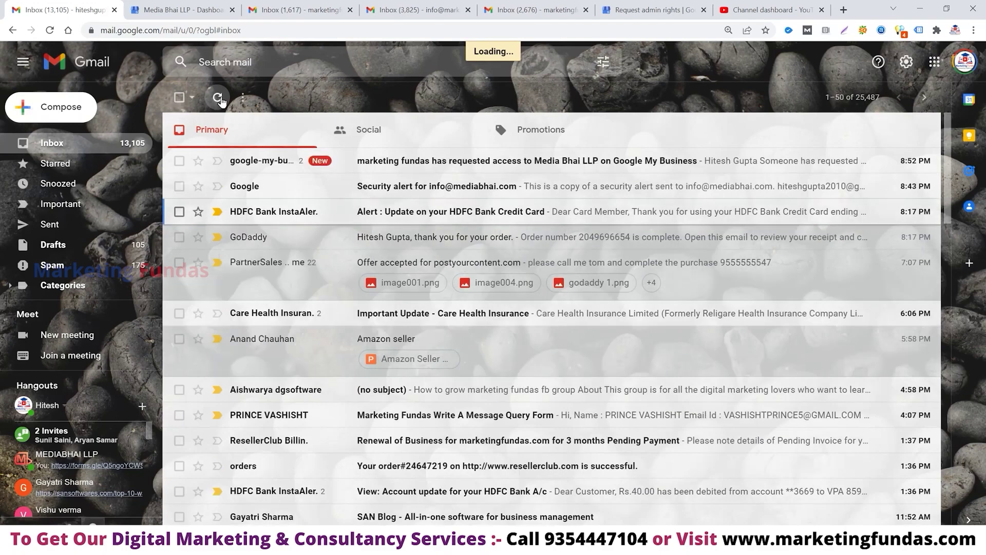
left_click(473, 164)
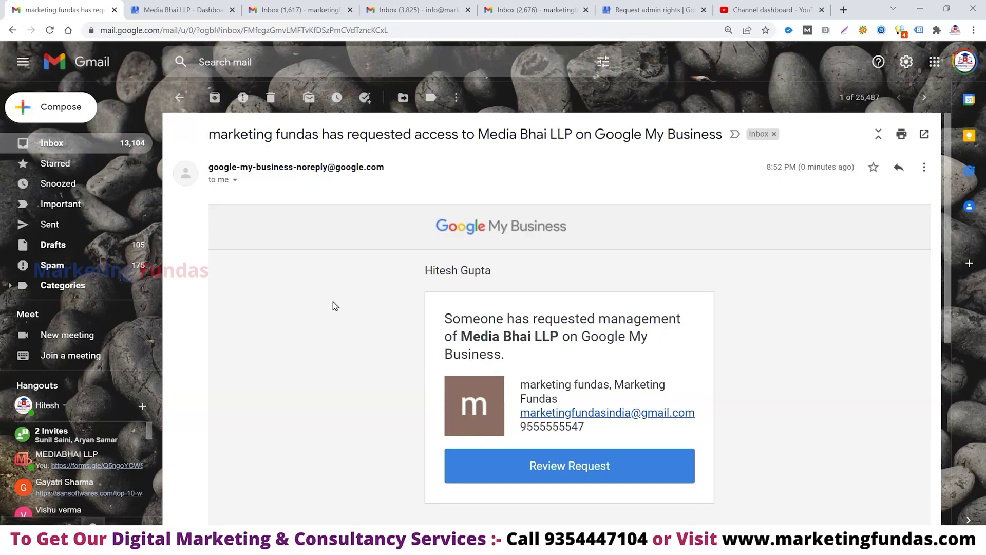
scroll(331, 308, "down", 1)
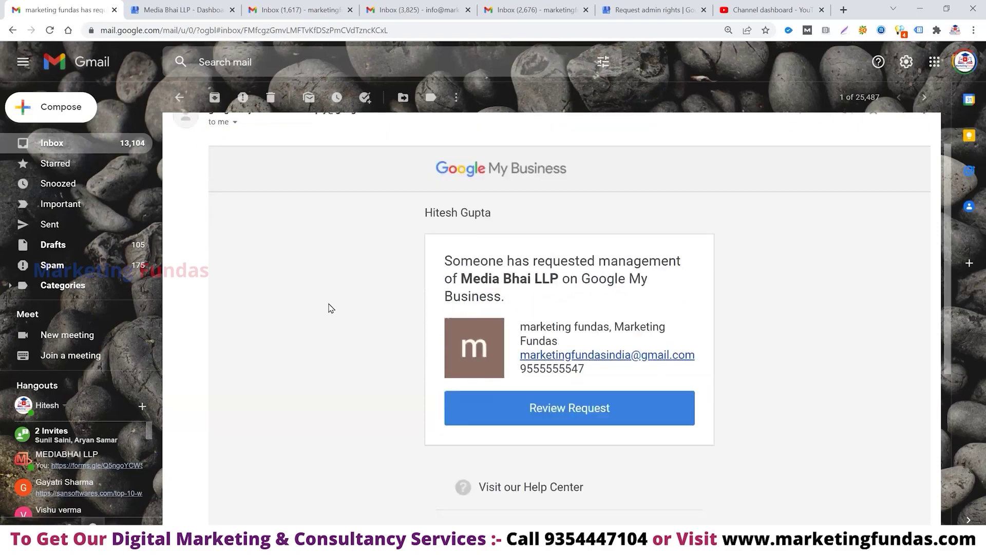
scroll(331, 308, "up", 1)
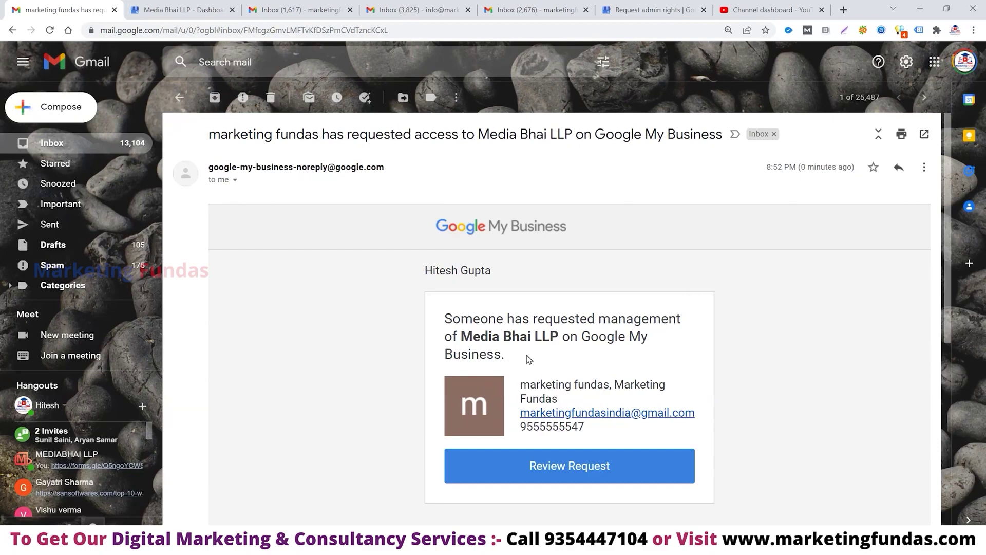
scroll(655, 289, "down", 1)
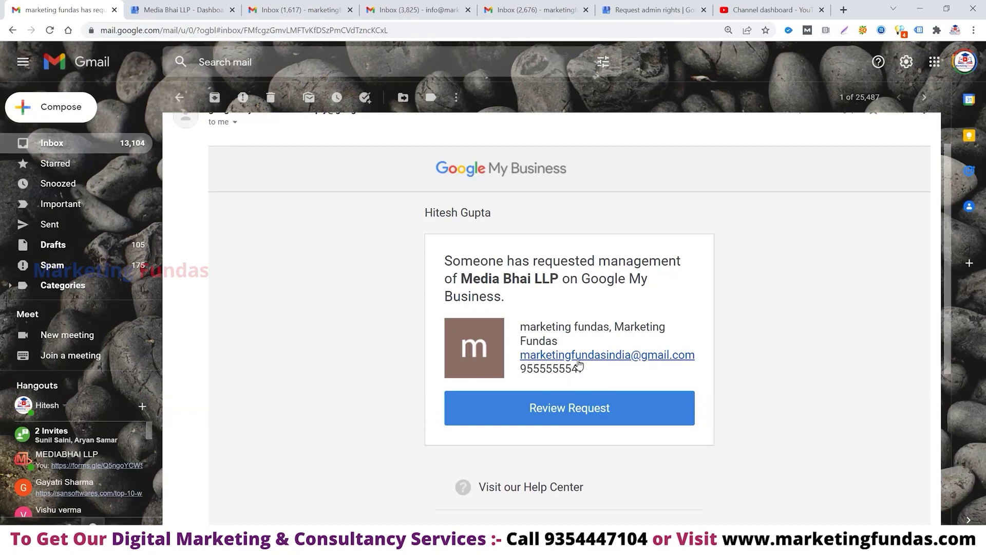
scroll(498, 292, "down", 1)
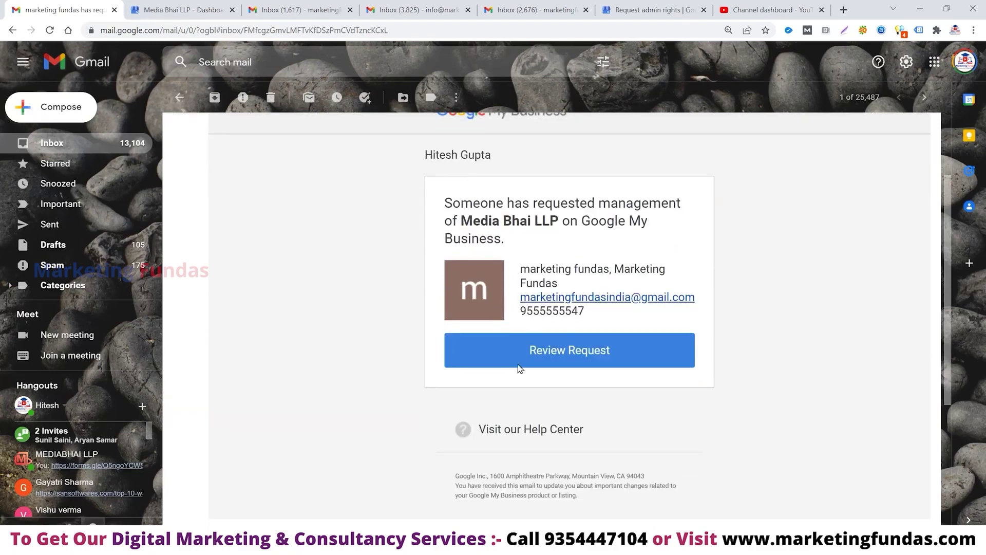
Review the request, add marketing fundas as a manager, and dismiss the acceptance confirmation.
left_click(573, 354)
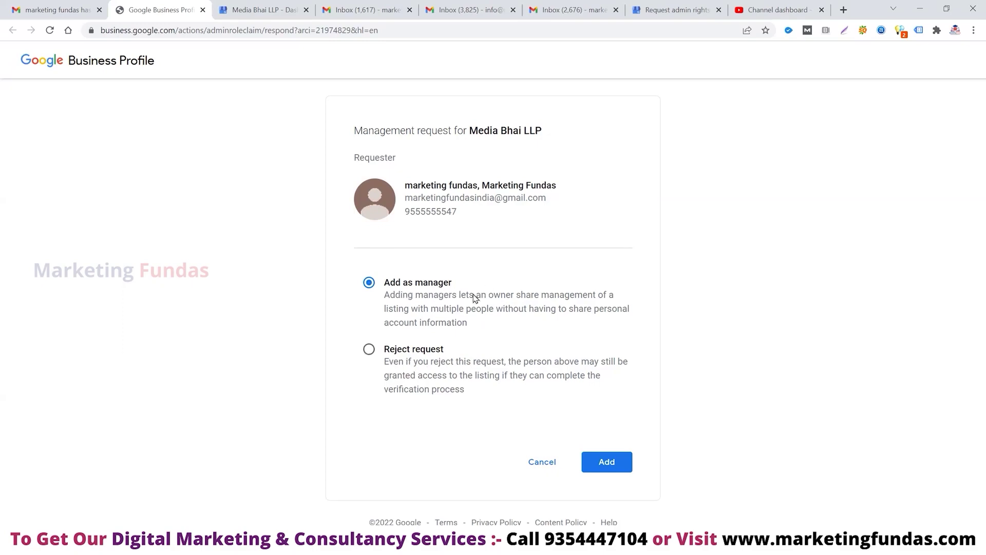
left_click(611, 468)
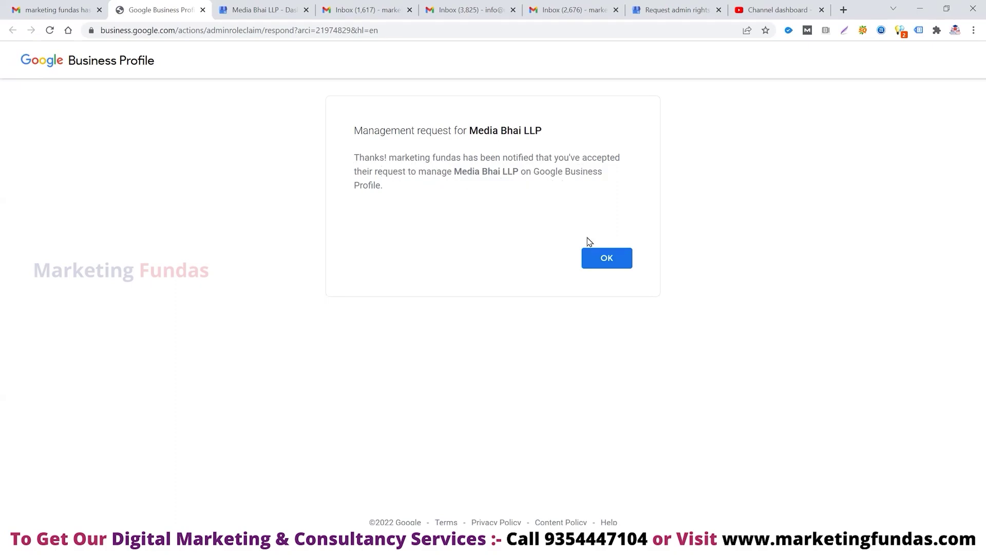
left_click(601, 256)
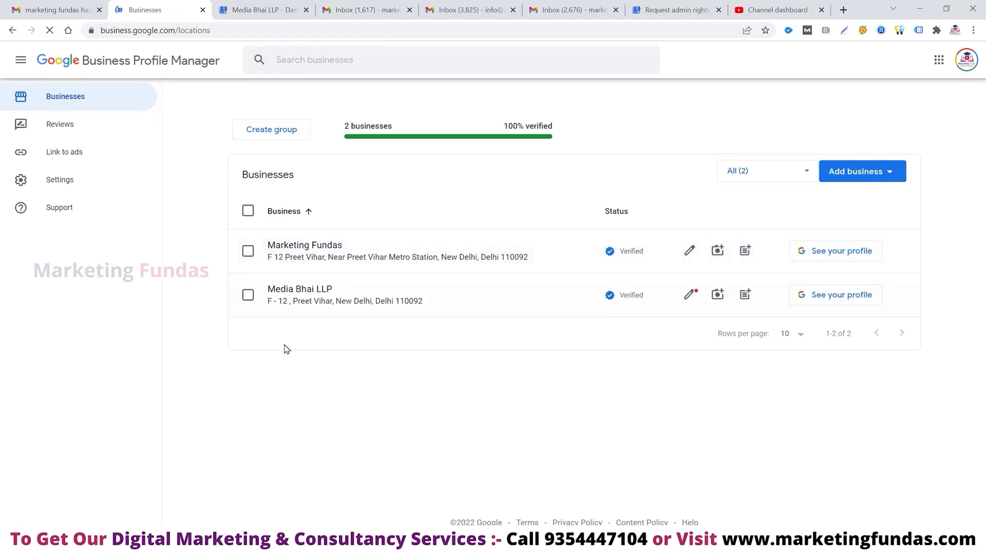
Dismiss the request-sent notice, reload the Businesses list, and switch to another Gmail inbox.
left_click(673, 10)
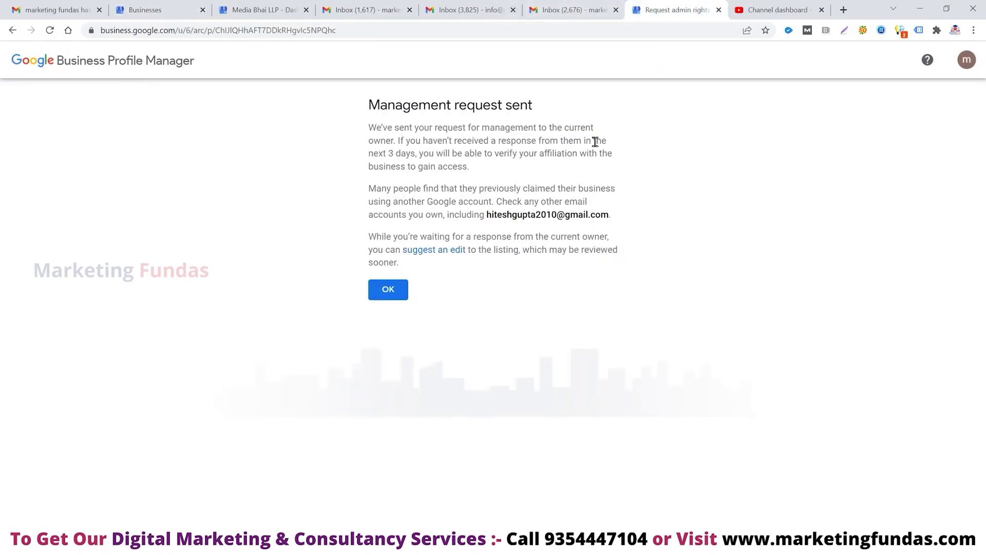
left_click(385, 289)
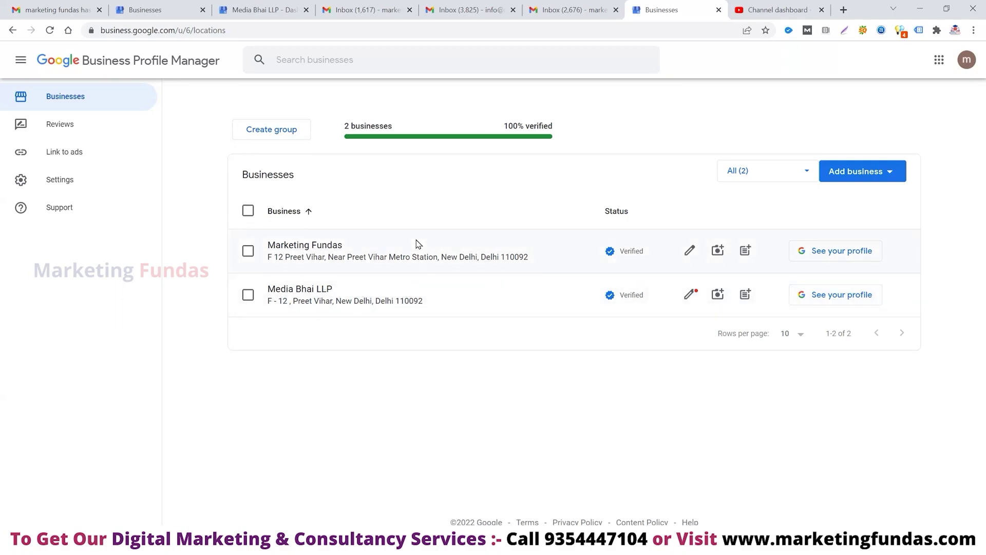
left_click(49, 30)
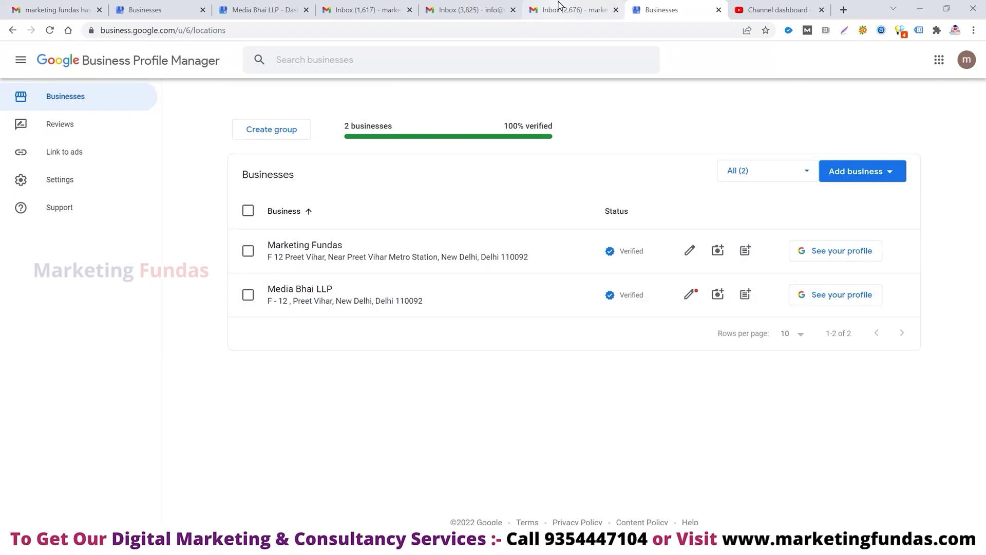
left_click(489, 7)
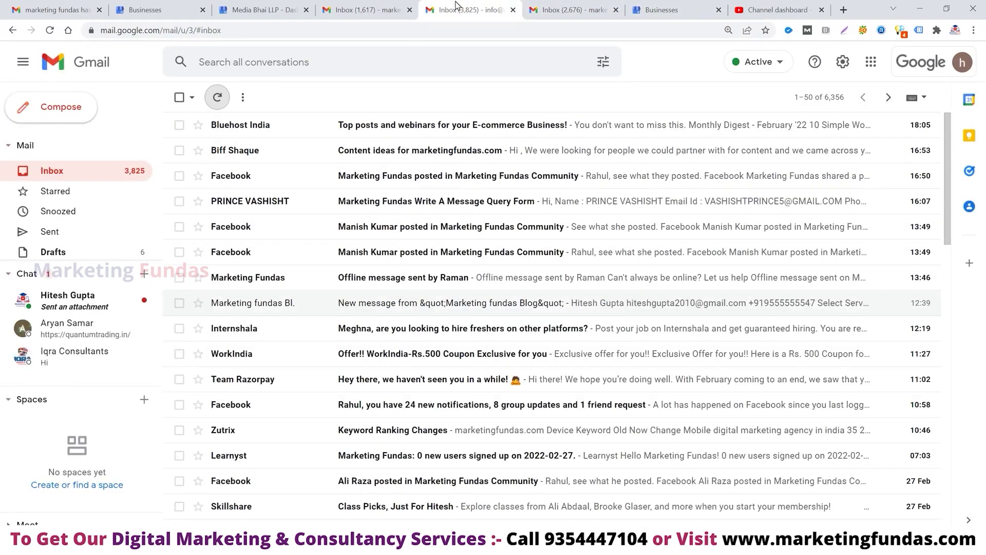
Refresh the Gmail inboxes until the requester gets 'You're now a manager of Media Bhai LLP', then open it.
left_click(217, 99)
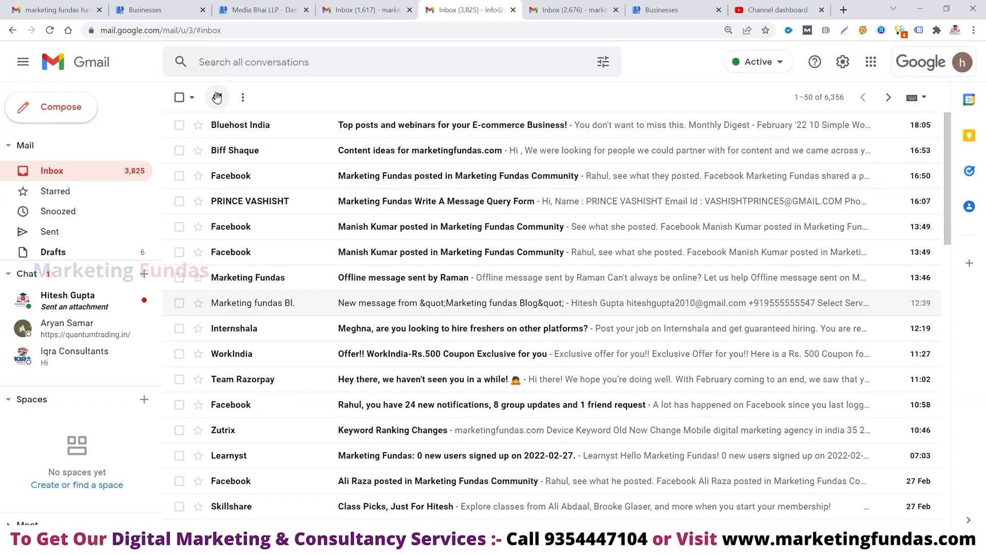
left_click(217, 97)
left_click(218, 103)
left_click(50, 31)
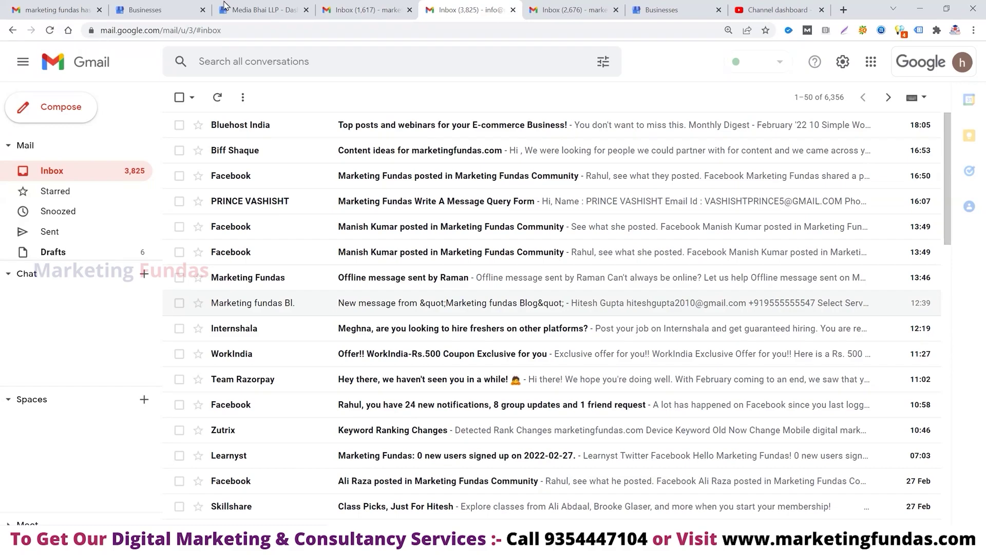
left_click(363, 6)
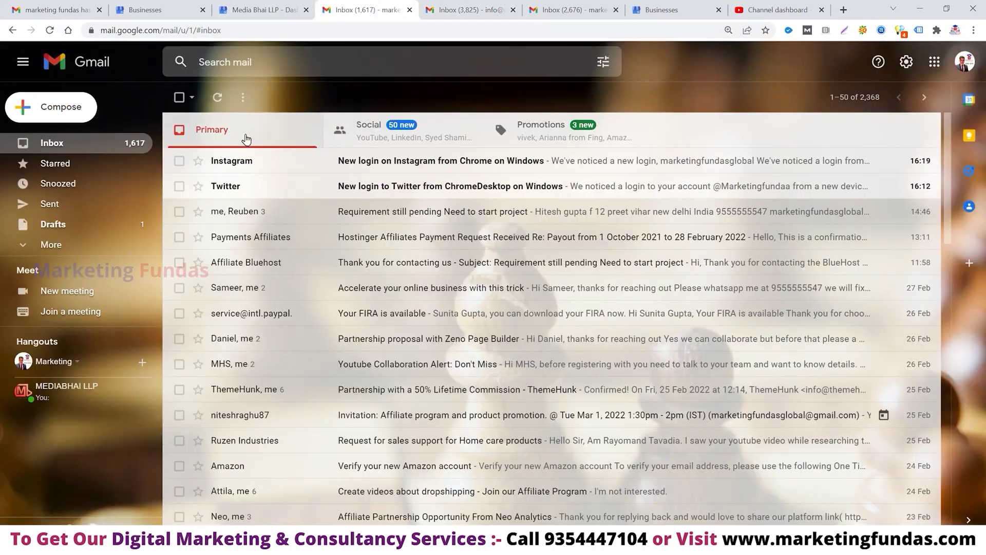
left_click(217, 98)
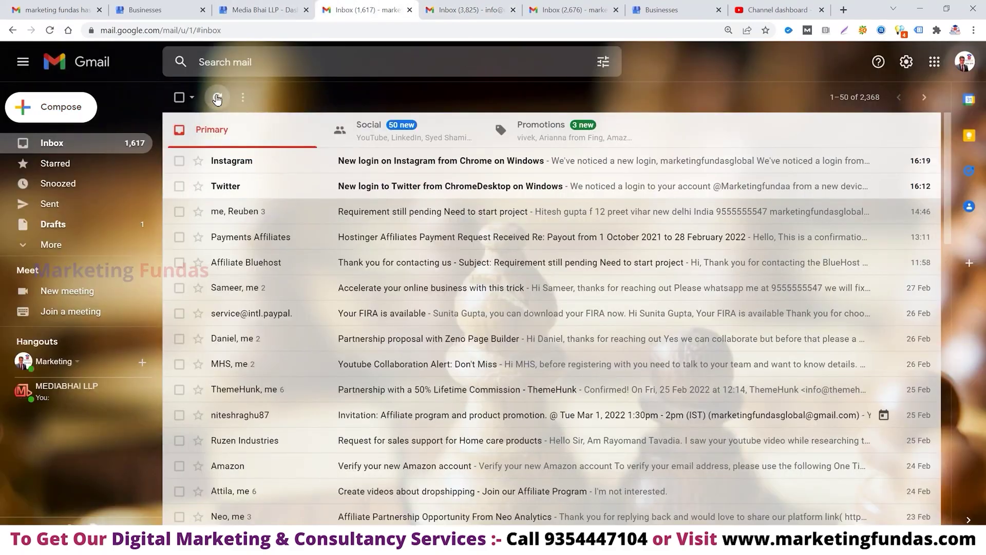
left_click(577, 6)
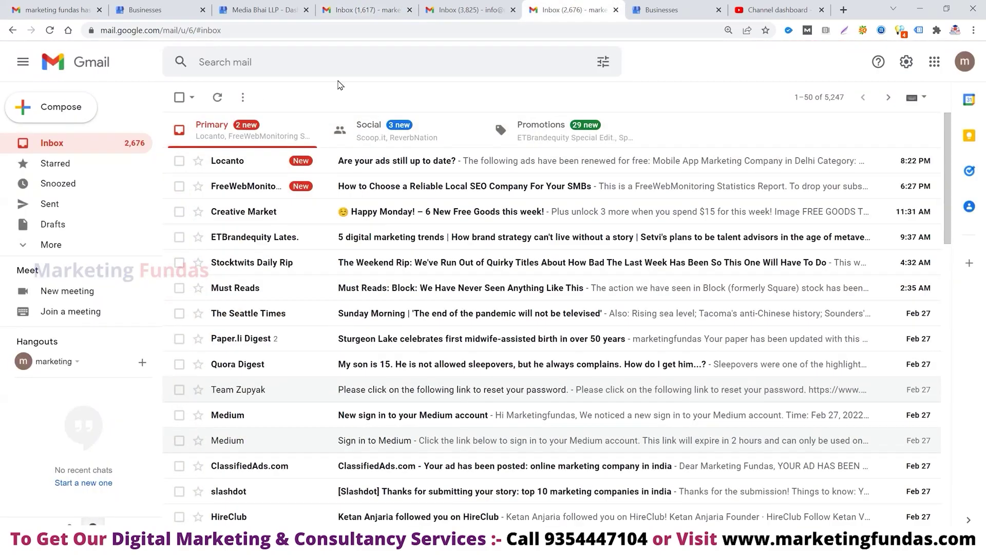
left_click(218, 99)
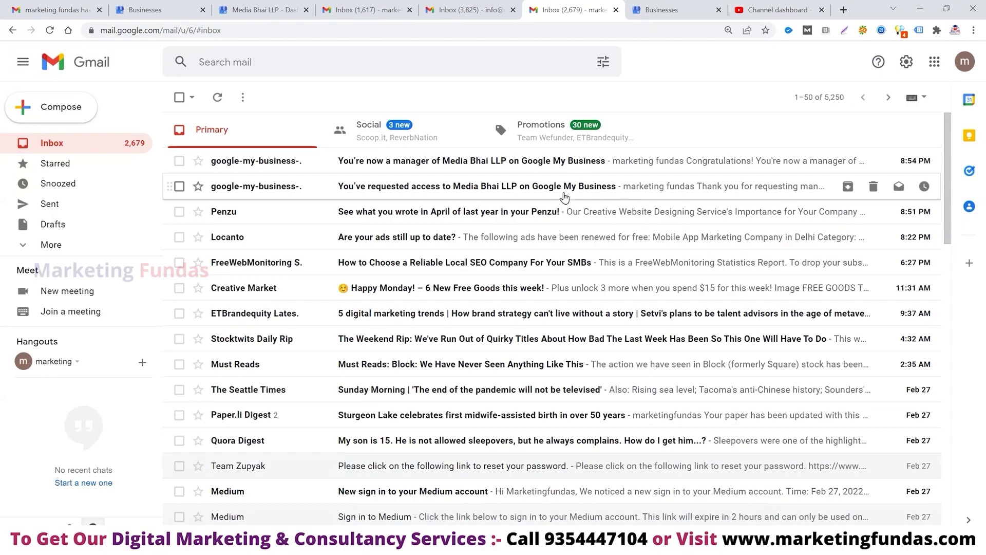
left_click(371, 164)
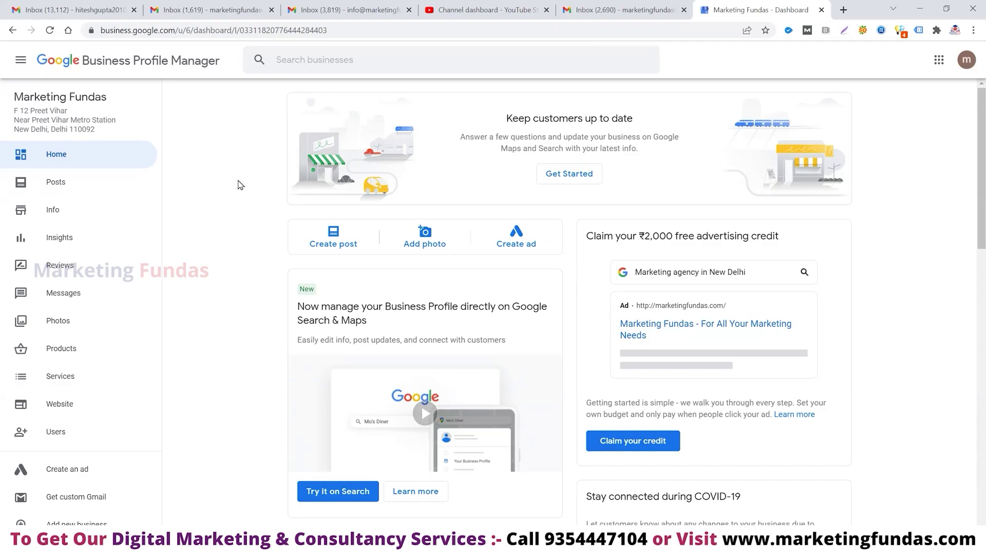
Open the Website section from the Marketing Fundas dashboard sidebar.
scroll(238, 183, "down", 5)
scroll(213, 263, "up", 5)
scroll(103, 181, "down", 3)
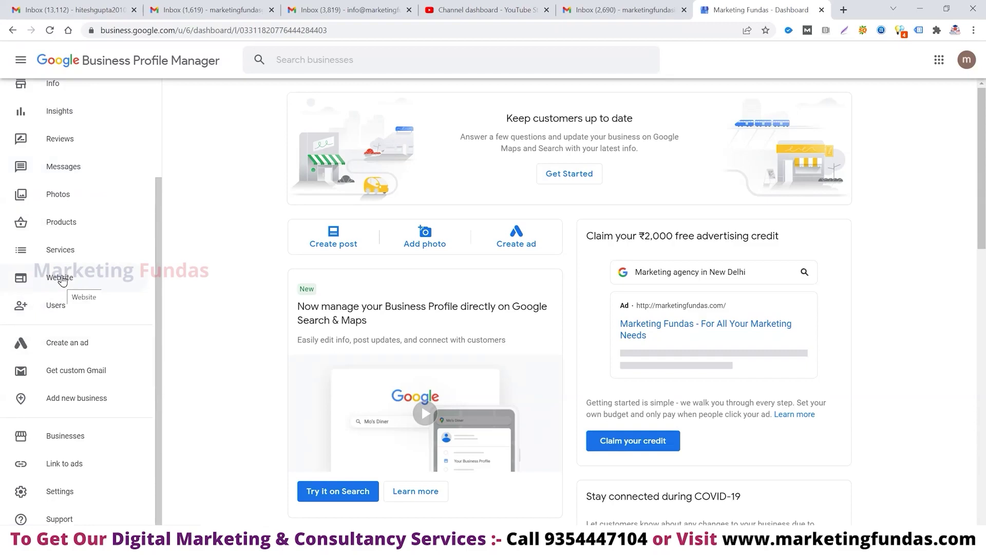
left_click(61, 278)
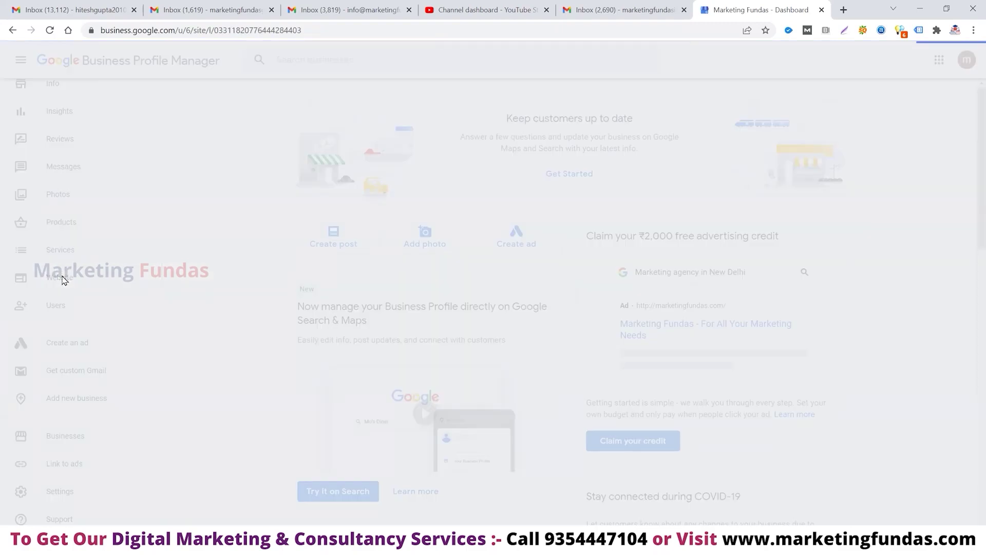
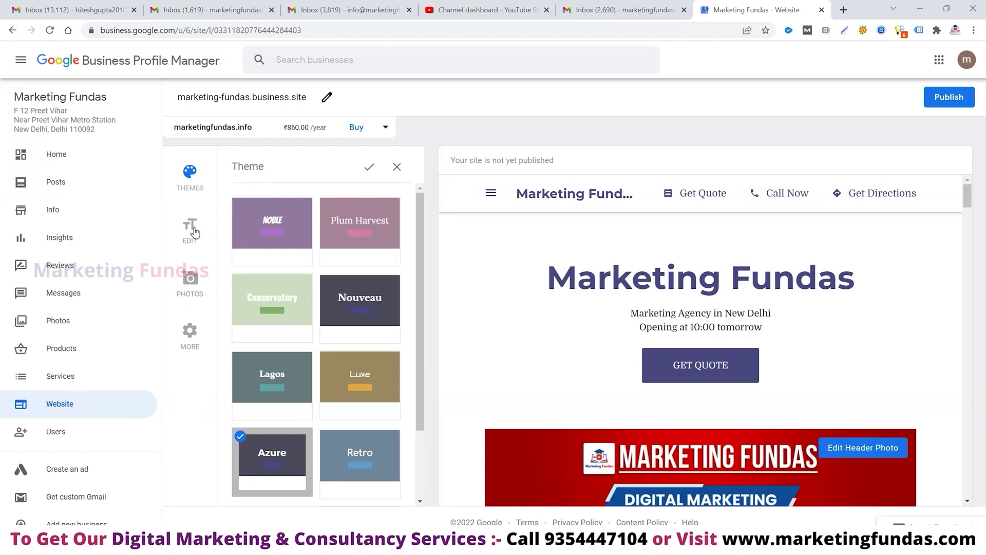
Discard the unsaved Azure theme change and view the text settings showing headline Marketing Fundas.
left_click(194, 229)
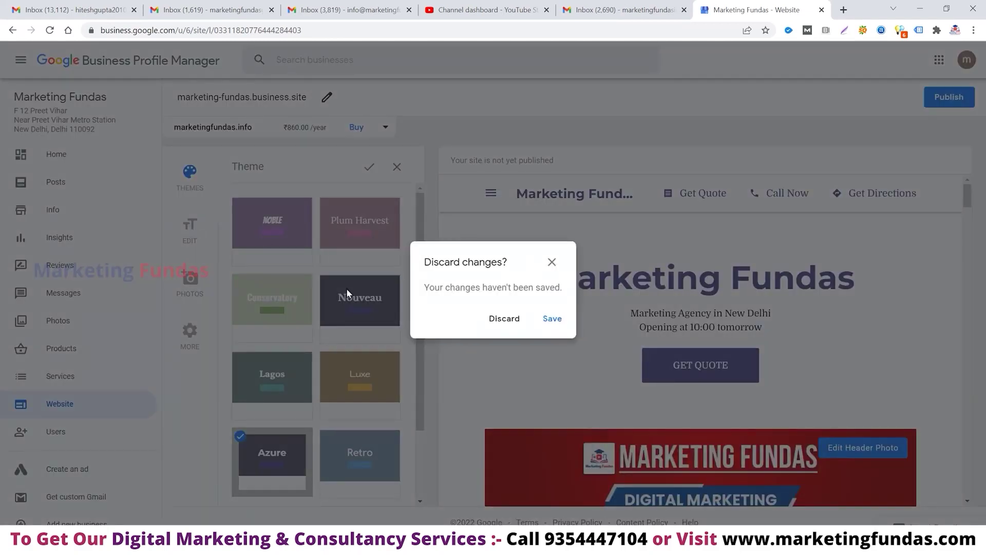
left_click(504, 320)
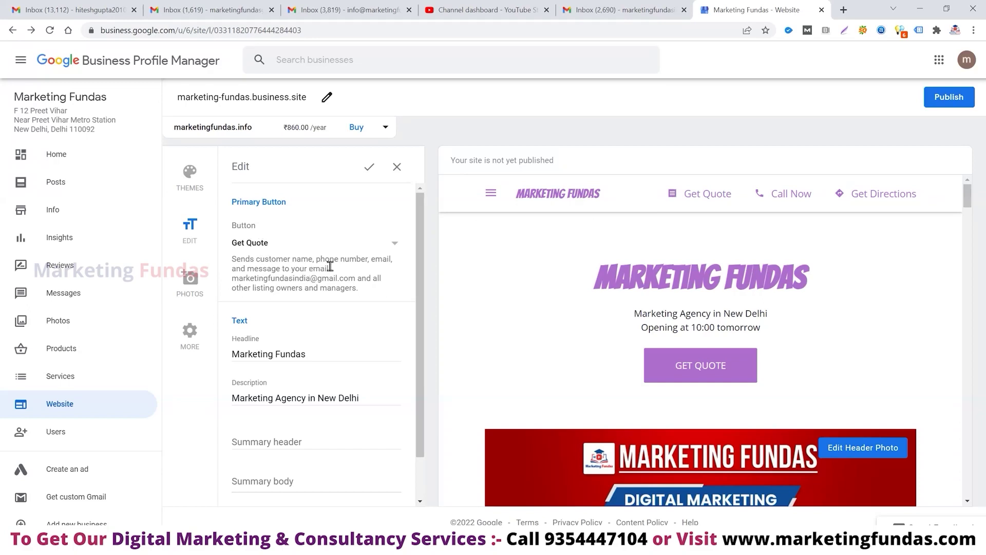
scroll(316, 272, "down", 1)
scroll(309, 262, "up", 1)
scroll(288, 248, "down", 1)
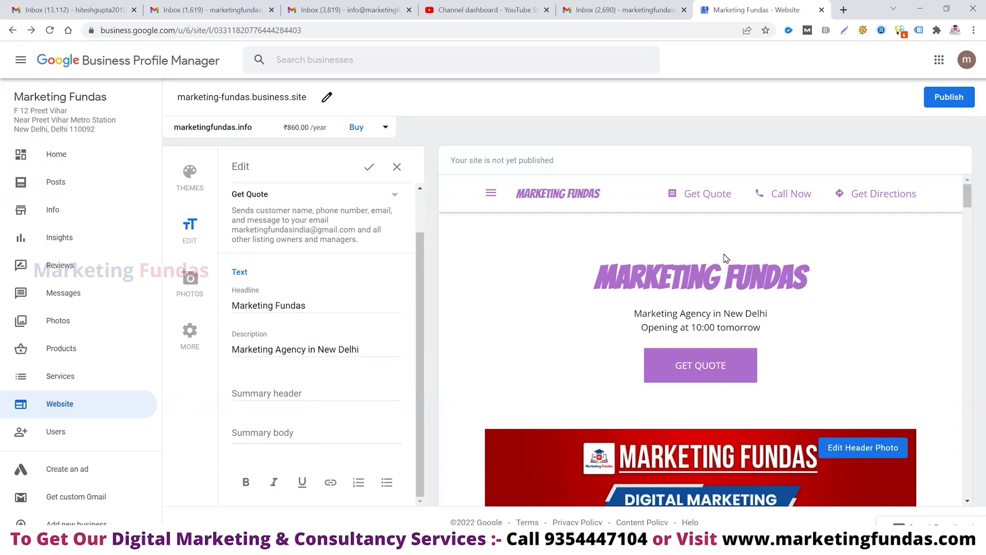
Try adding 'Global' to the headline, then remove it so it stays Marketing Fundas.
left_click(339, 311)
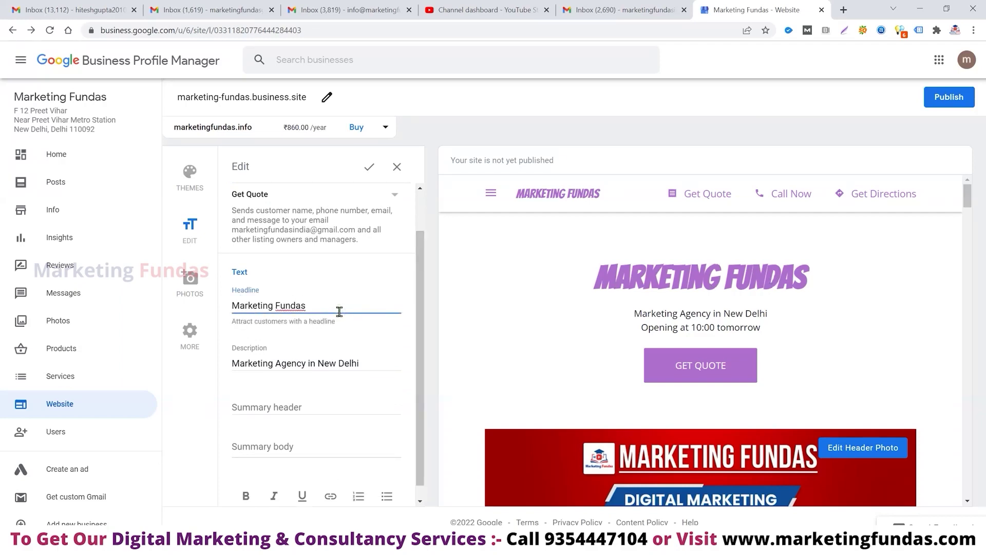
type("Global")
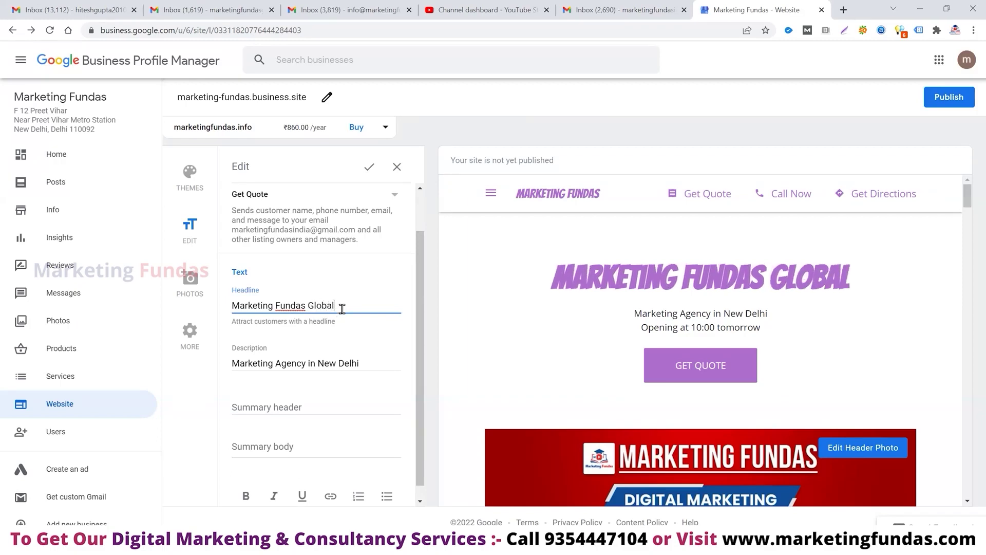
key("BackSpace")
key("BackSpace")
key("BackSpace")
key("BackSpace")
key("BackSpace")
key("BackSpace")
key("BackSpace")
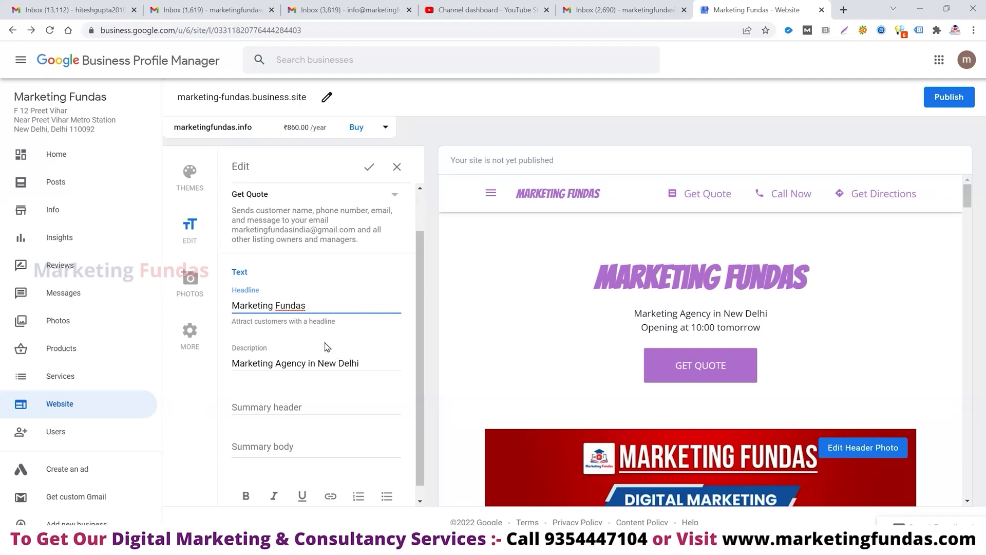
scroll(330, 344, "down", 1)
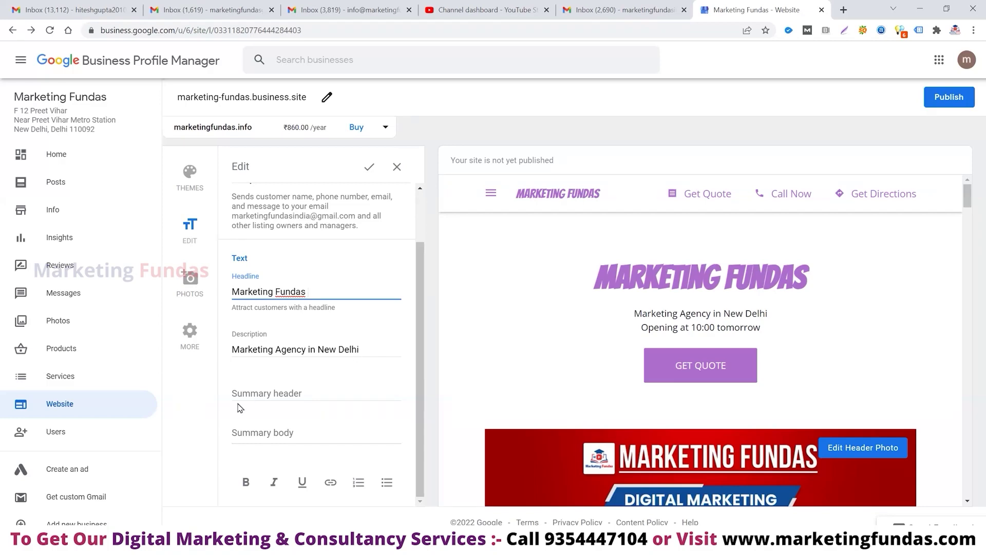
Set the summary header to 'Best Digital Marketing' and place the cursor in the summary body.
left_click(322, 393)
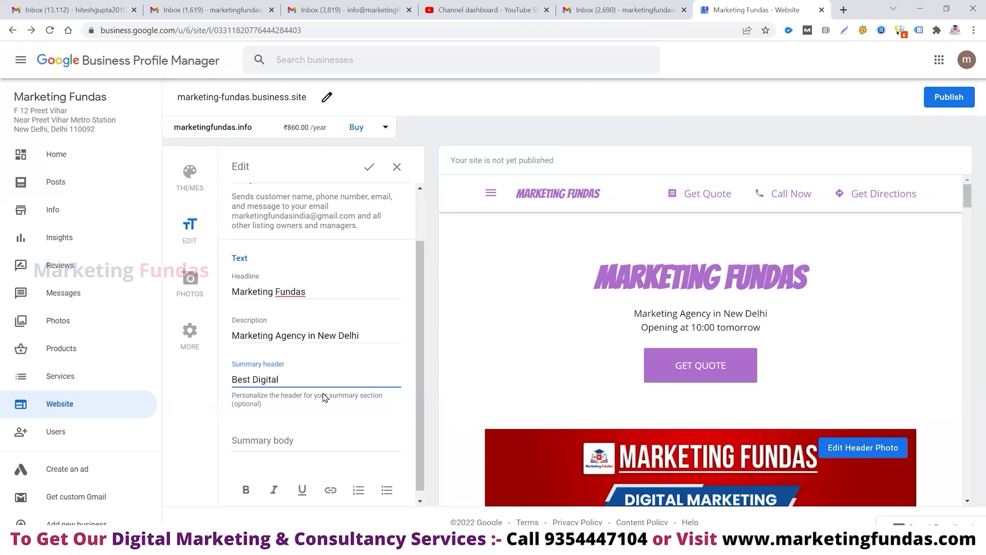
type("ng")
scroll(537, 274, "down", 9)
scroll(346, 421, "down", 1)
scroll(339, 432, "up", 1)
left_click(307, 433)
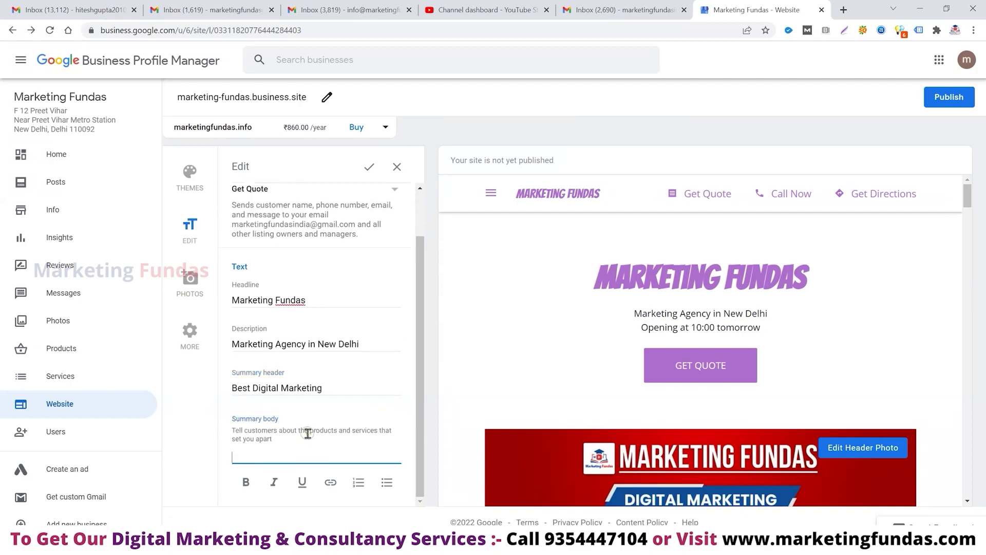
scroll(555, 349, "down", 9)
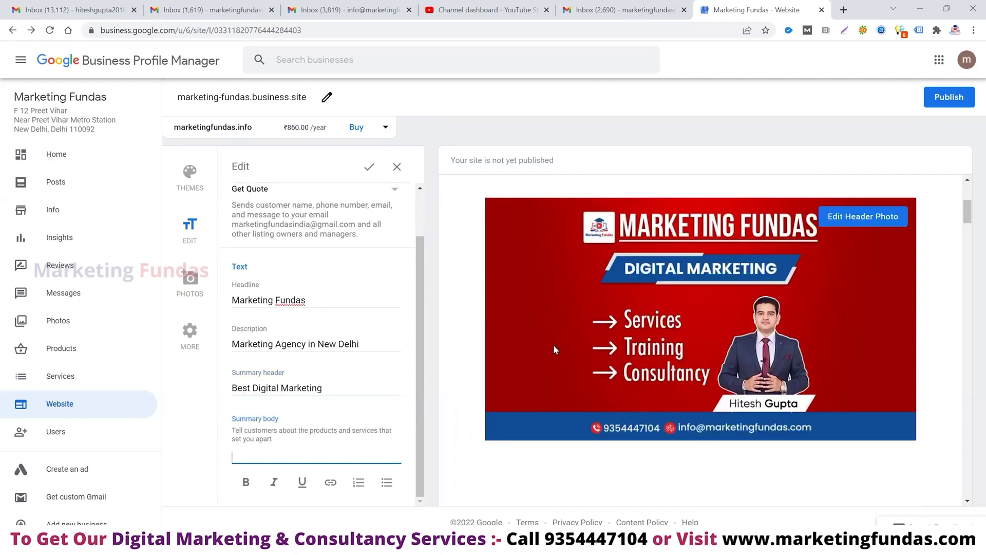
scroll(554, 349, "up", 2)
scroll(579, 336, "down", 8)
scroll(586, 341, "down", 4)
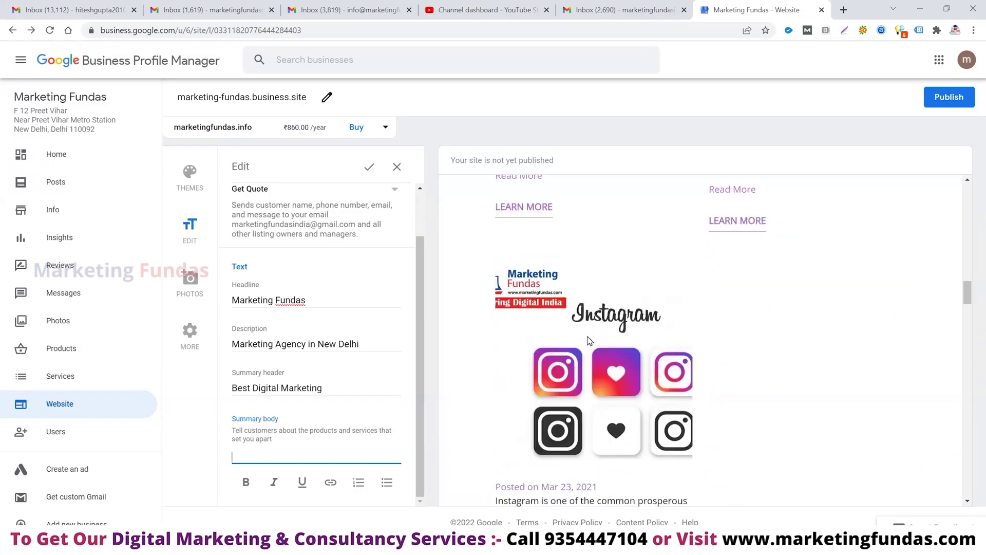
scroll(590, 341, "up", 15)
scroll(362, 302, "up", 1)
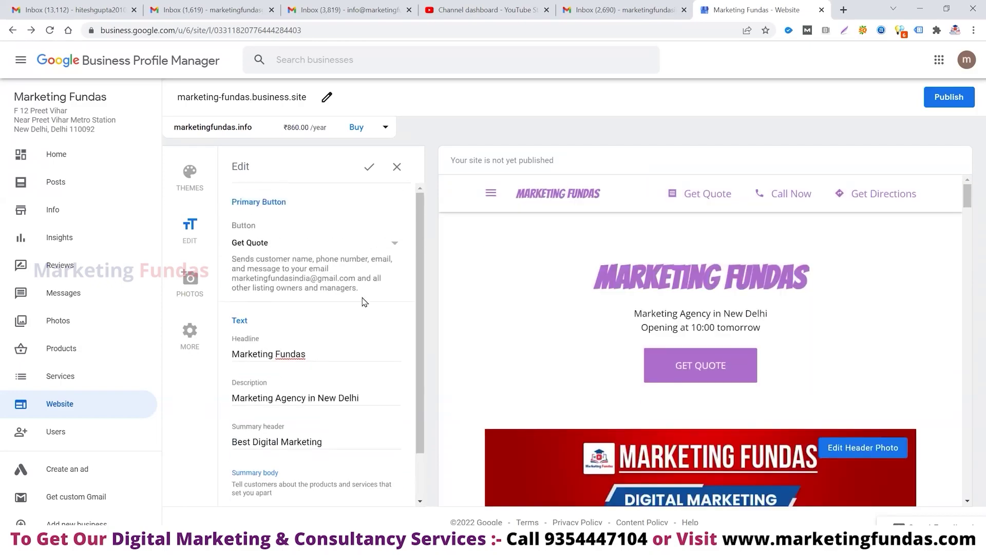
scroll(363, 301, "down", 1)
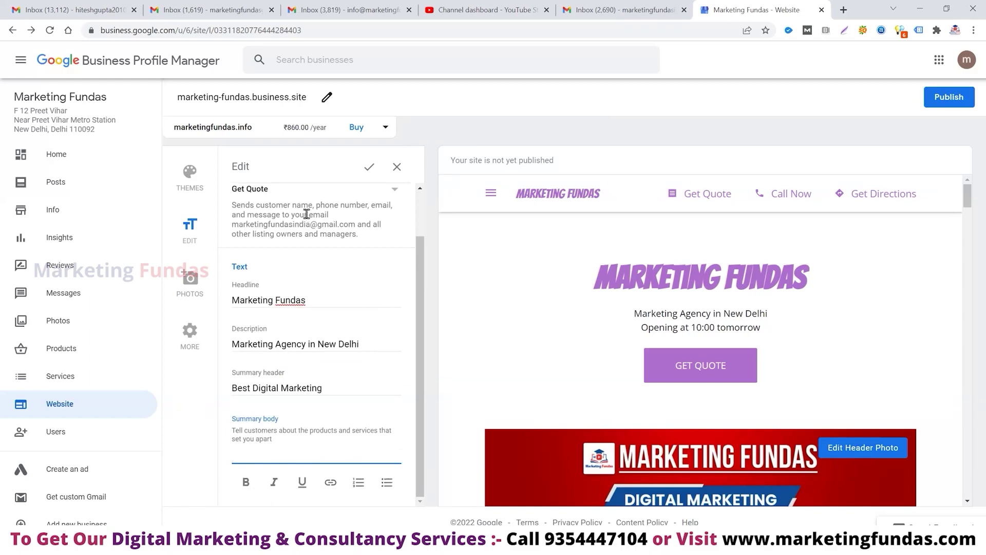
left_click(195, 281)
Discard the text edits and close the Upload a Gallery Image dialog to view the Gallery preview.
left_click(501, 320)
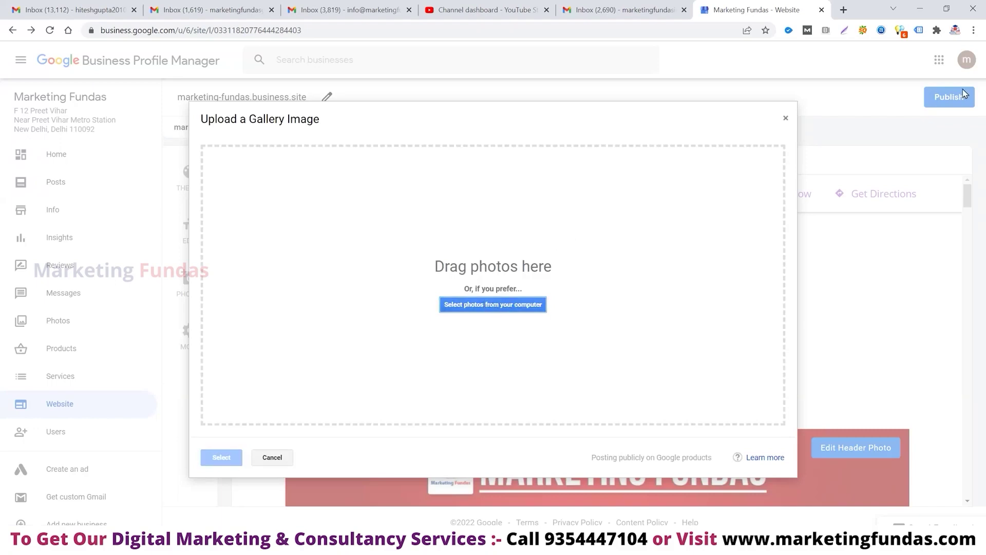
left_click(786, 119)
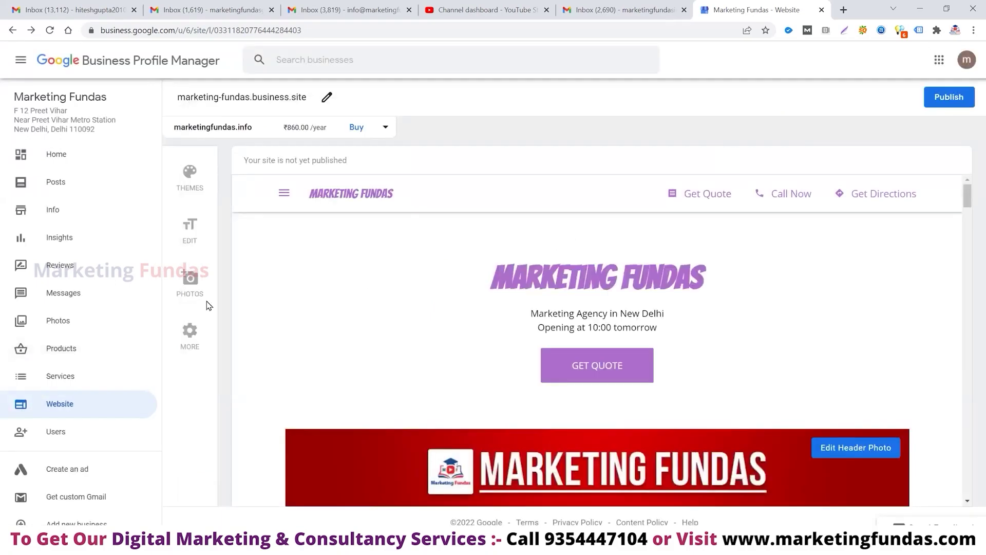
scroll(391, 329, "down", 10)
scroll(384, 321, "down", 15)
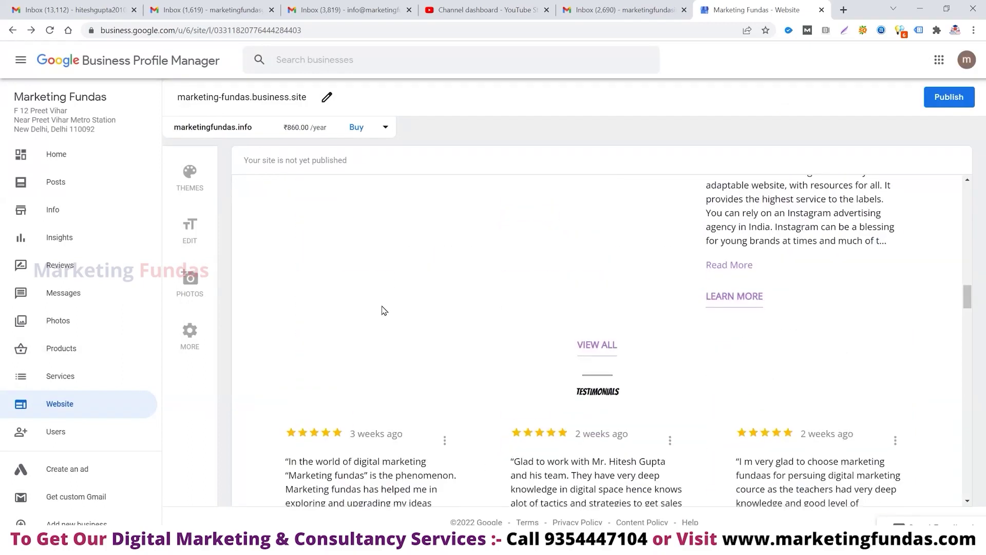
scroll(390, 298, "down", 10)
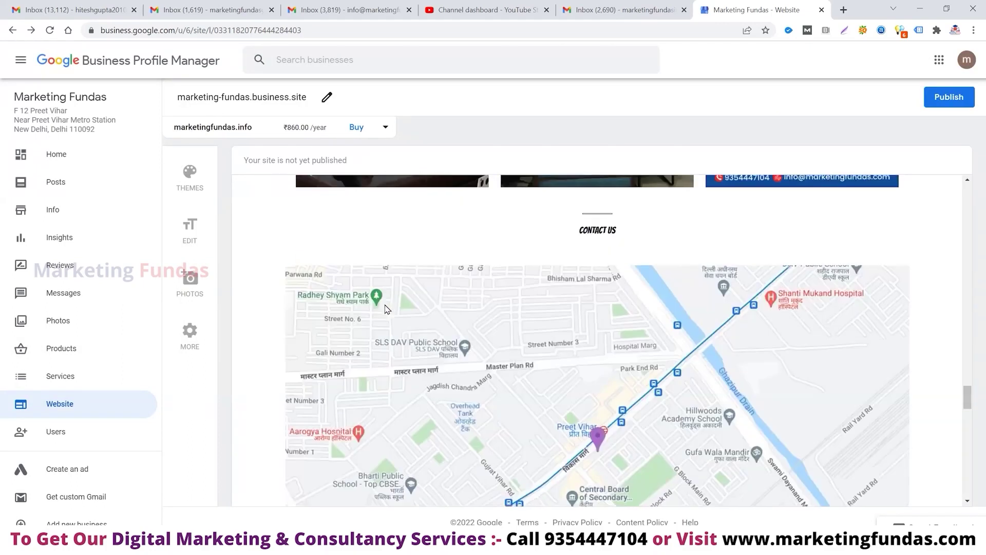
scroll(385, 308, "up", 15)
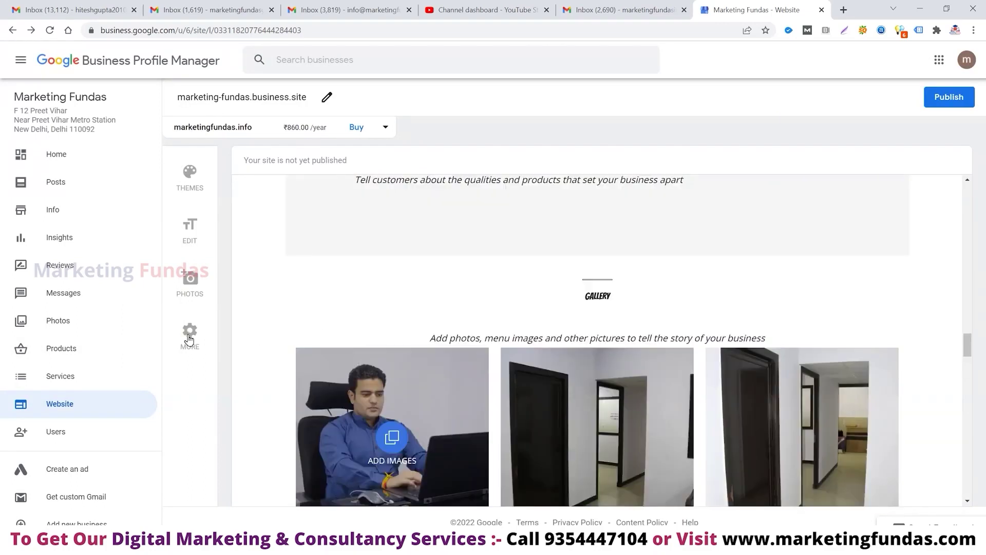
Review the More settings: site unpublished, customer tips, language English (United Kingdom).
left_click(190, 335)
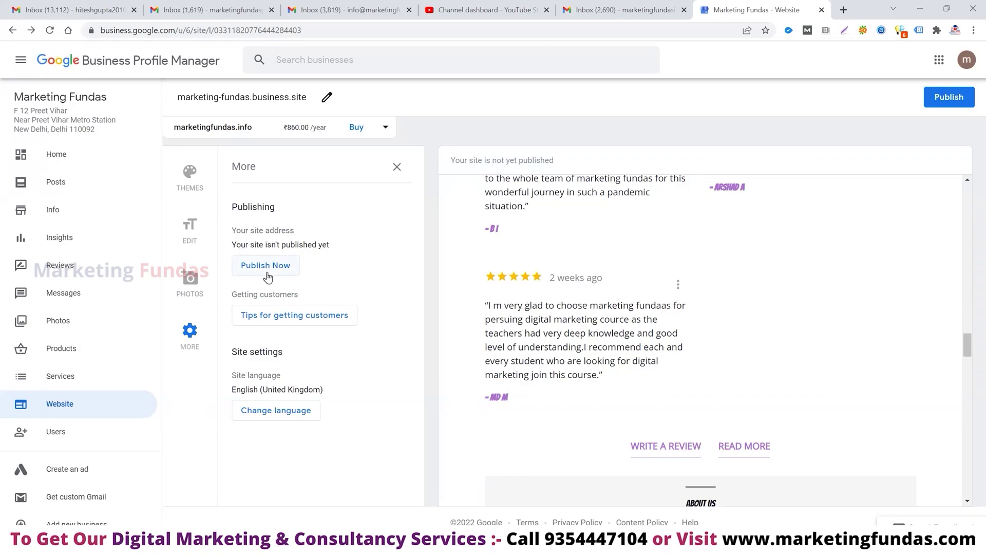
scroll(578, 287, "up", 10)
scroll(578, 288, "up", 5)
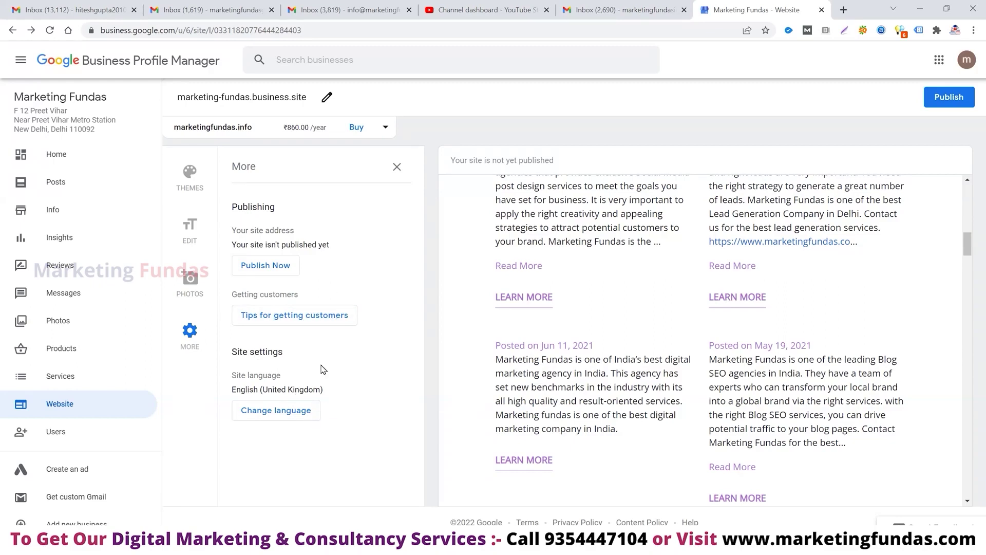
scroll(932, 289, "up", 10)
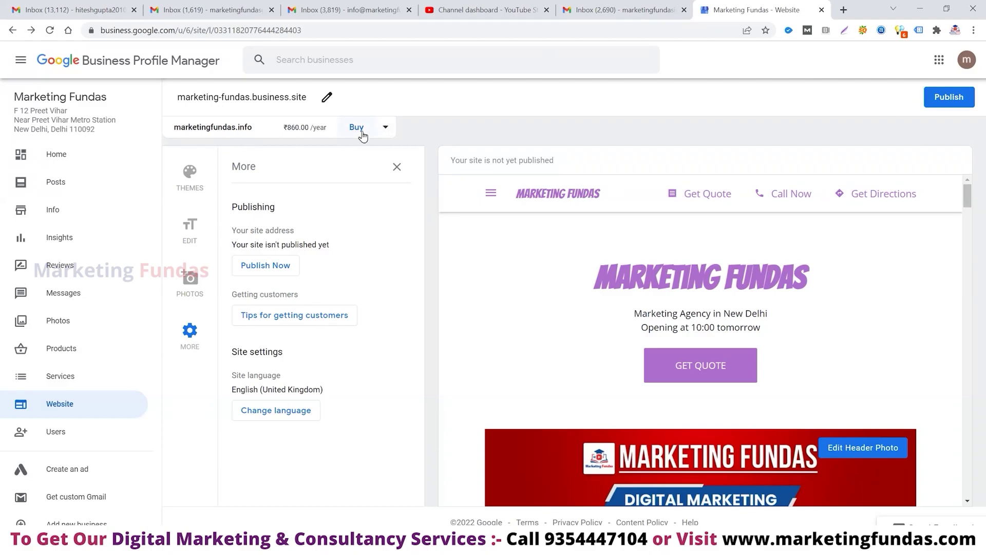
View the purchase offer for the marketingfundas.info domain, then dismiss it.
left_click(385, 127)
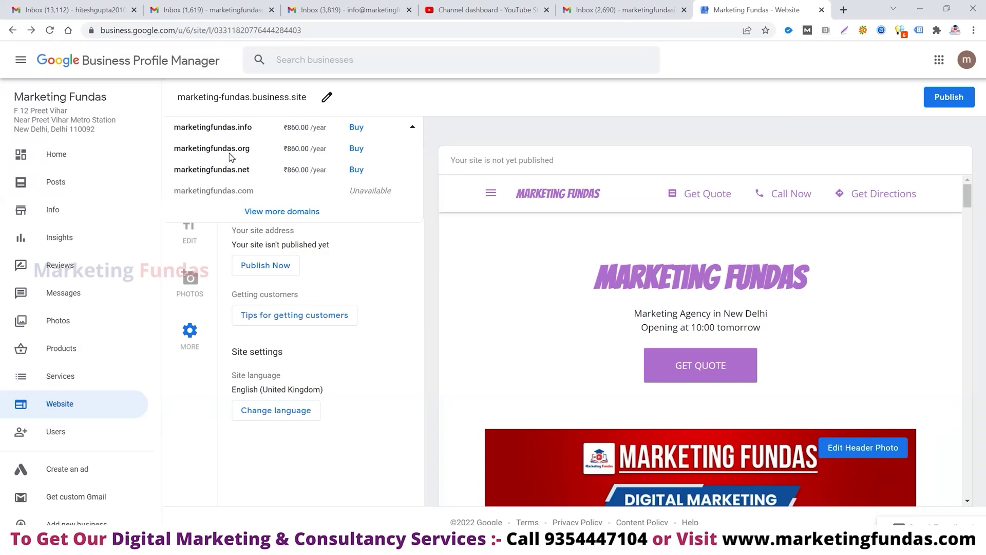
left_click(354, 130)
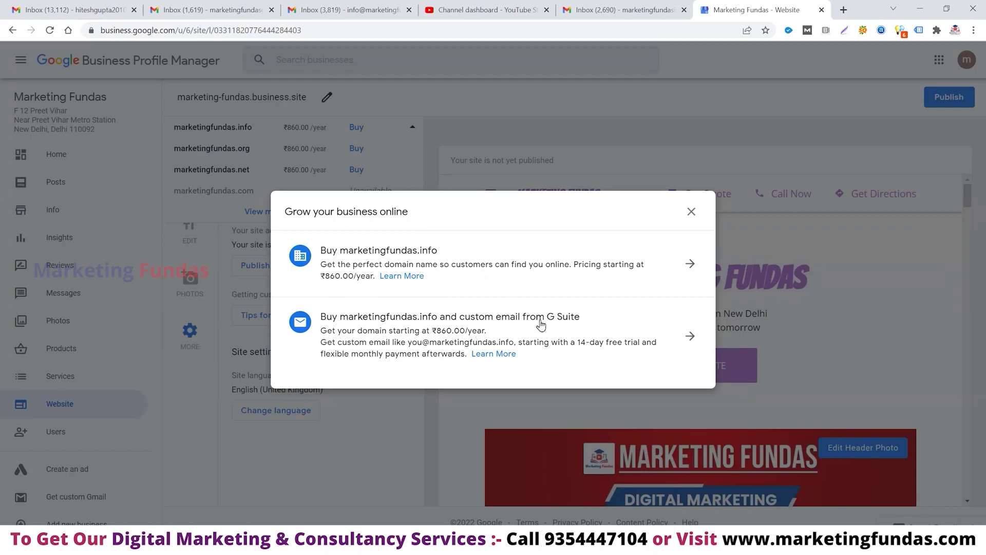
left_click(691, 211)
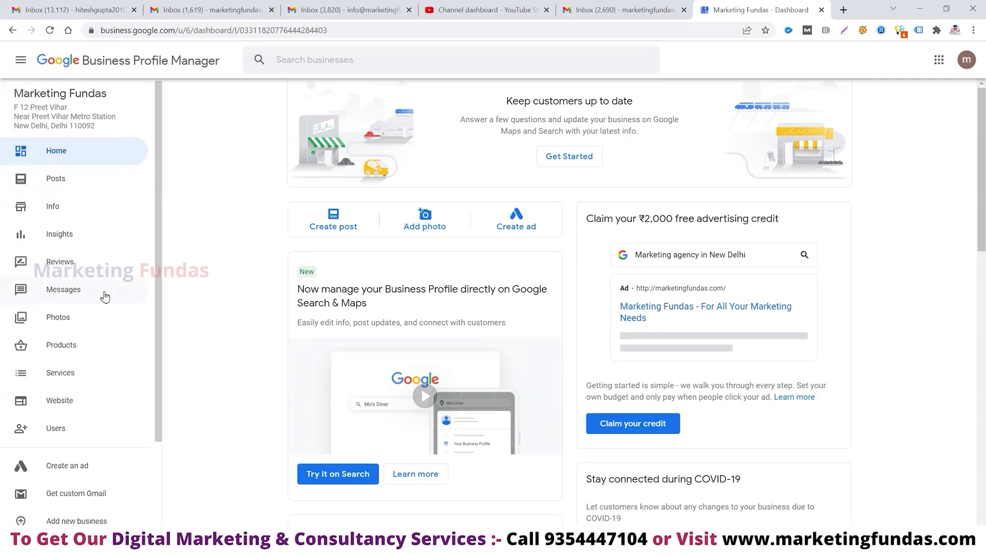
Start a Contact us support request and select Marketing Fundas as the business.
scroll(106, 295, "down", 3)
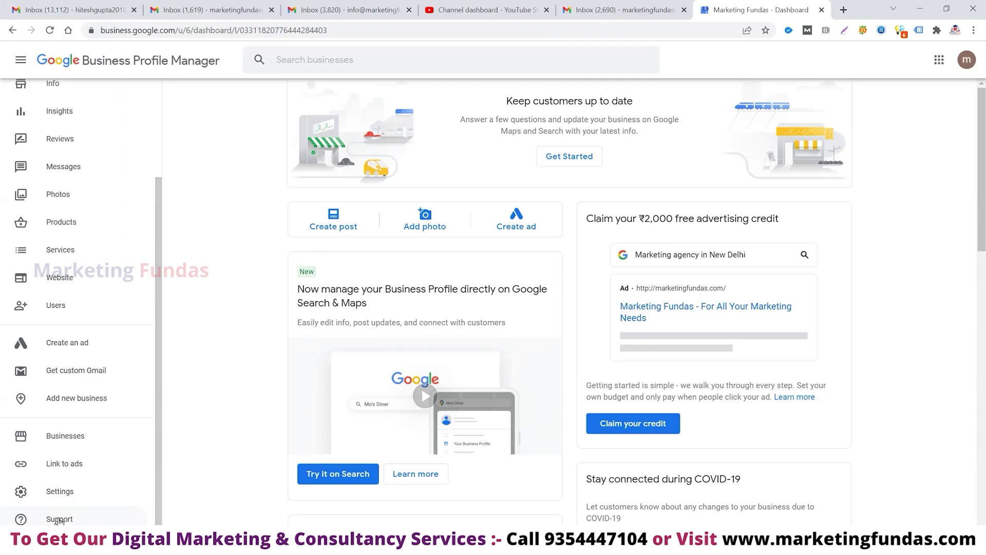
left_click(59, 519)
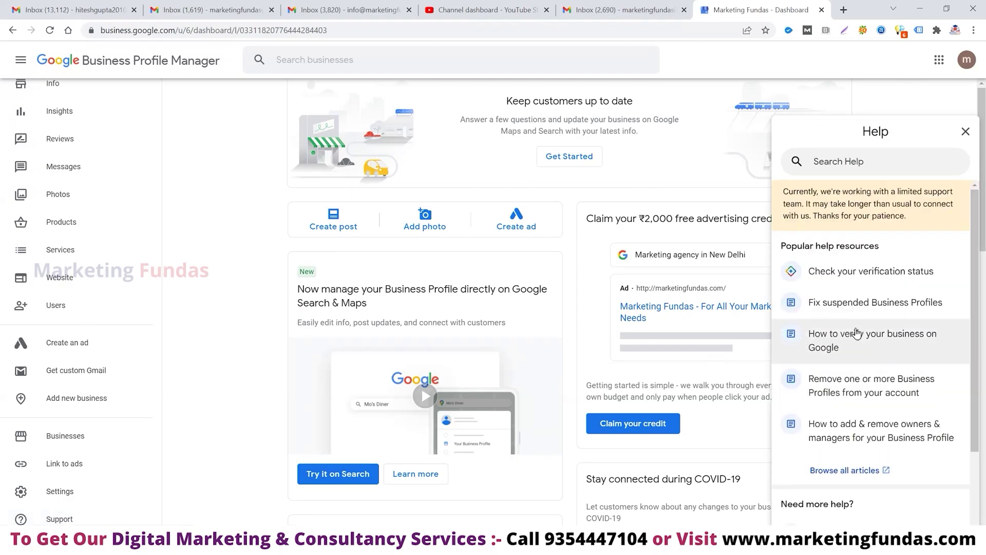
scroll(897, 231, "down", 2)
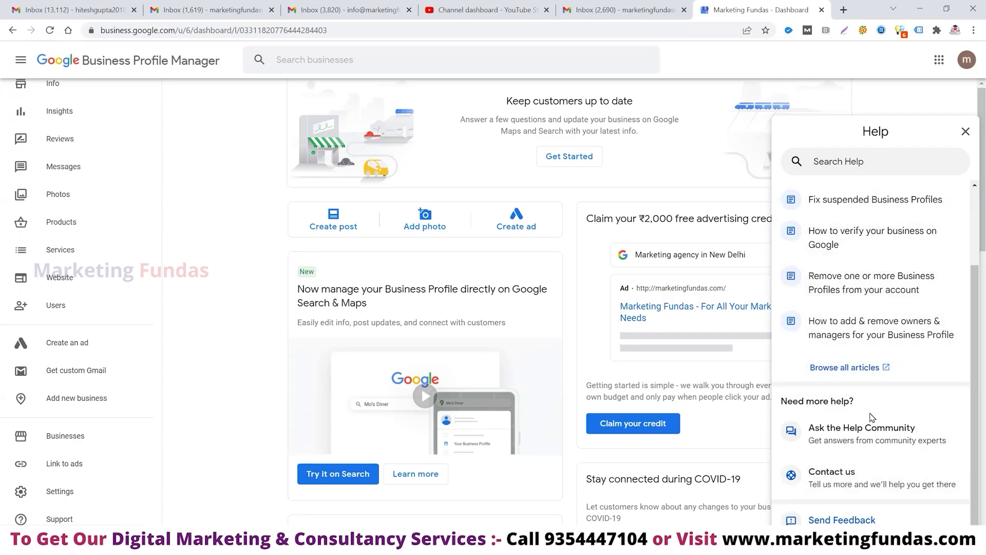
left_click(836, 473)
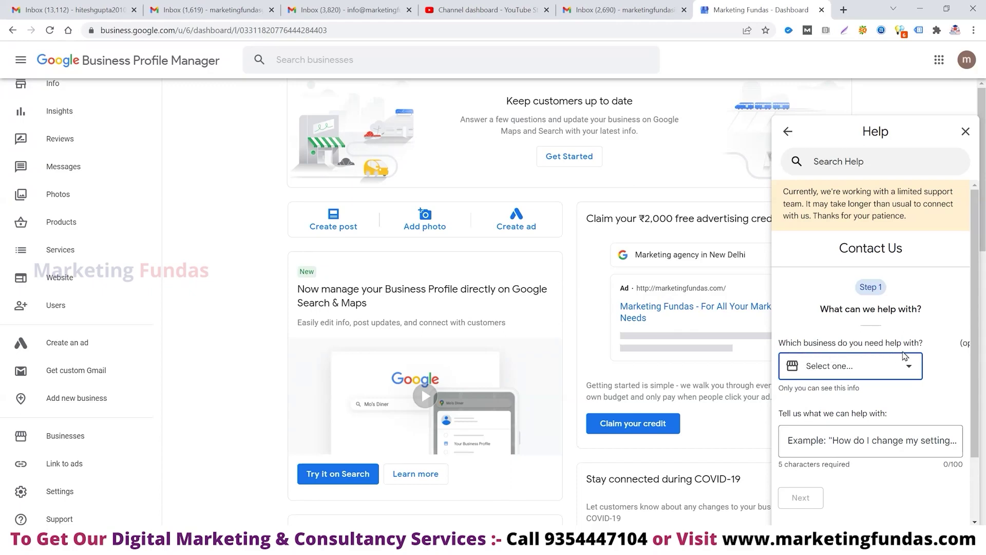
left_click(912, 366)
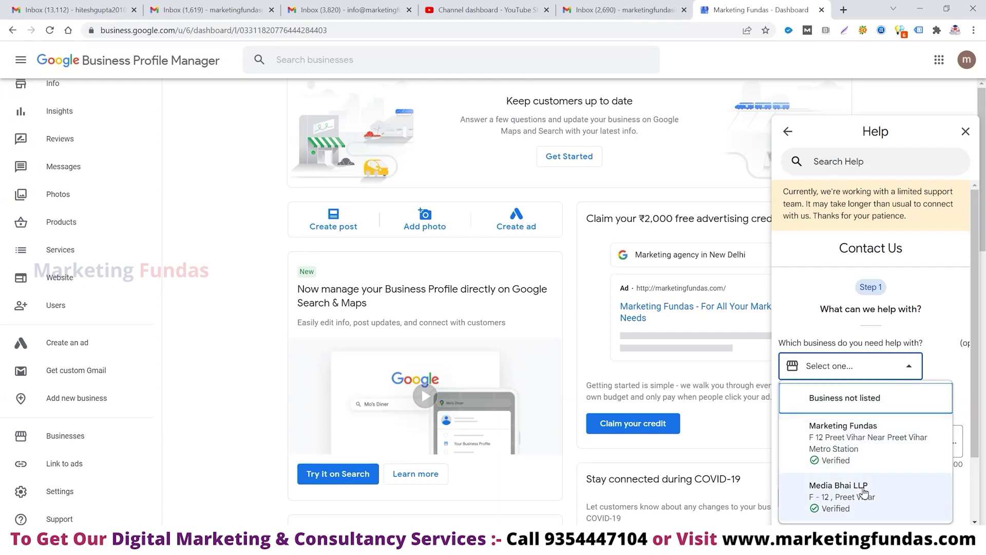
left_click(853, 437)
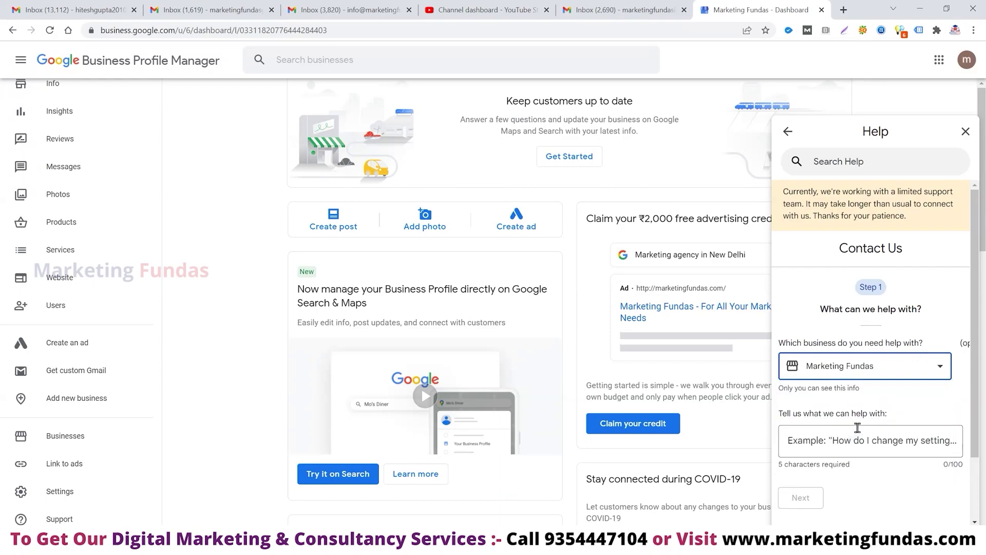
scroll(911, 428, "down", 2)
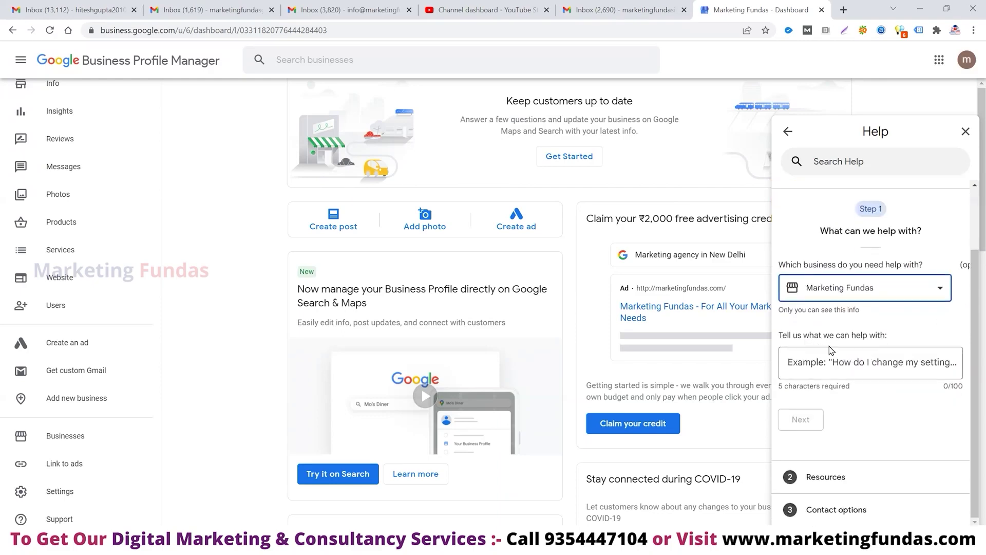
Describe the issue as 'issue with some features', choose Search queries data issues, and reach contact options.
left_click(851, 368)
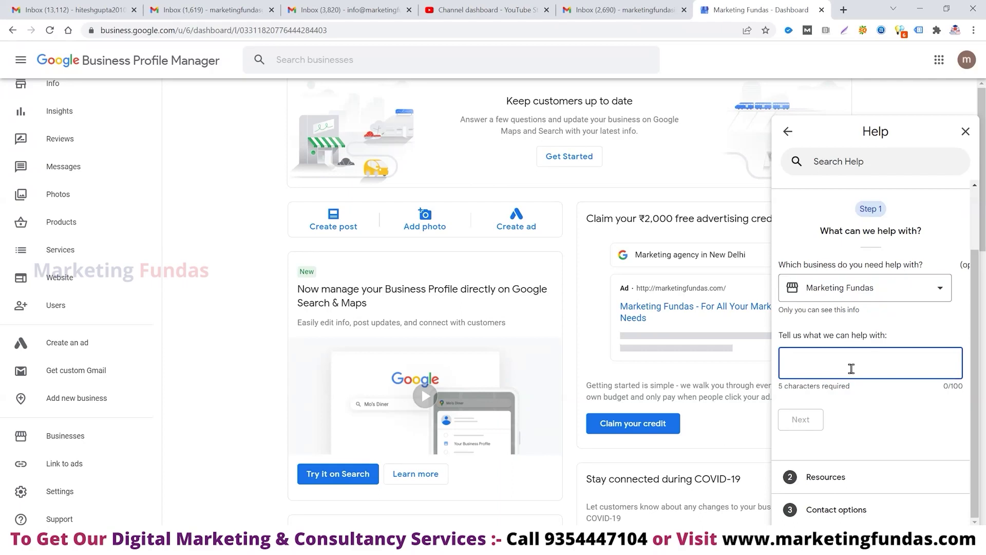
type("issue with ")
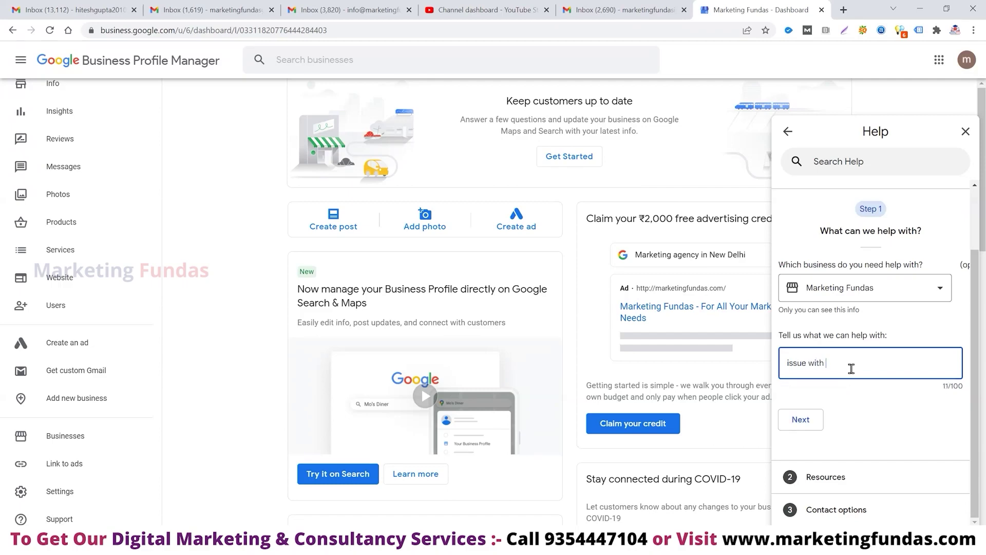
type("some features")
left_click(801, 420)
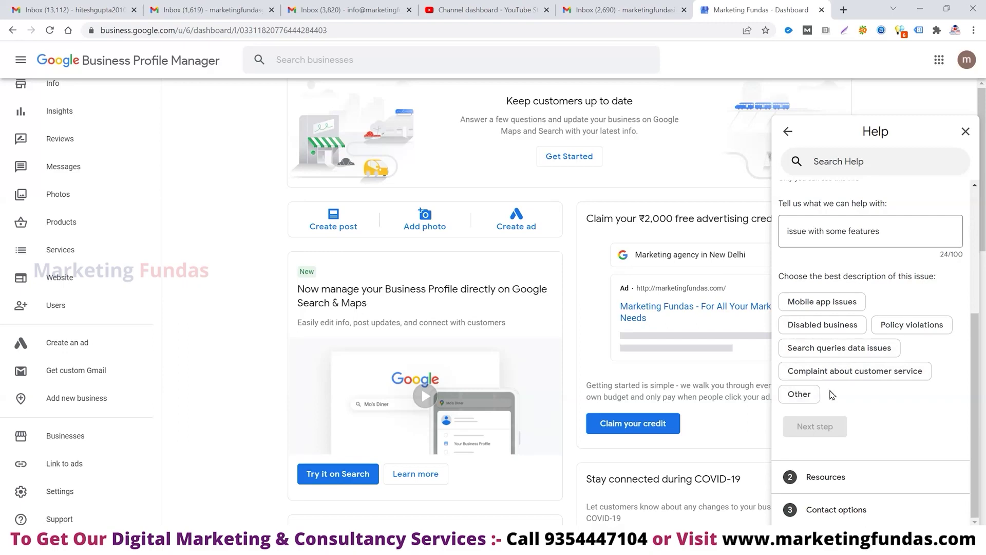
left_click(832, 354)
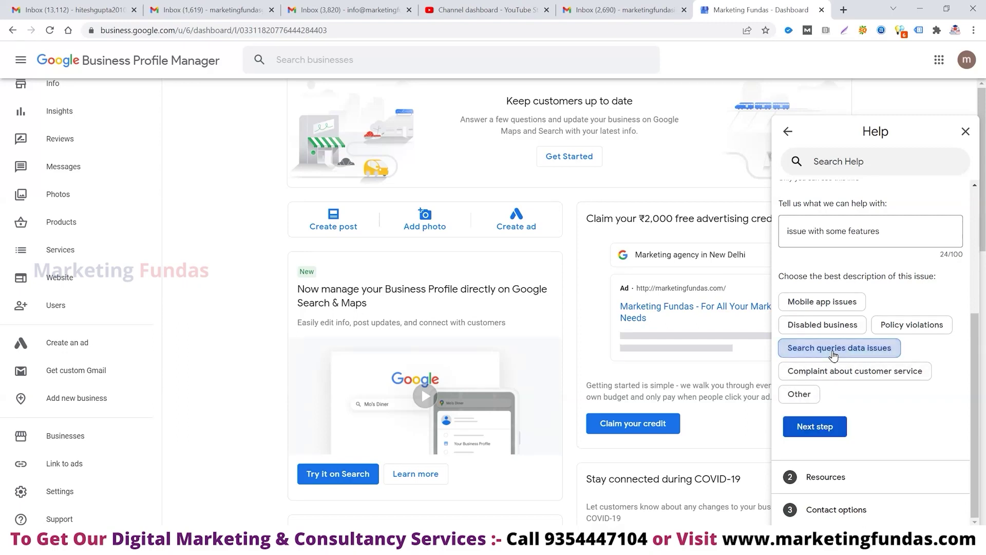
left_click(814, 428)
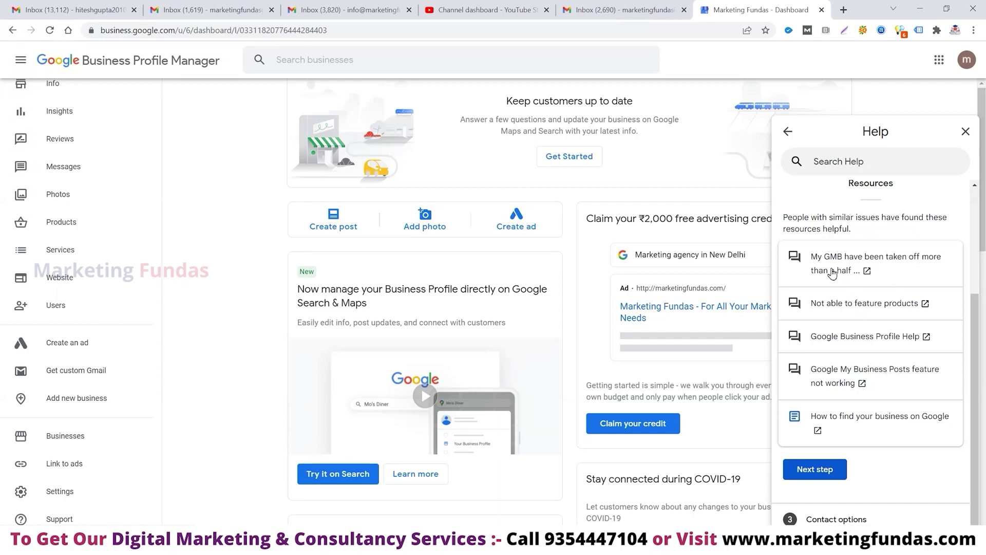
left_click(825, 471)
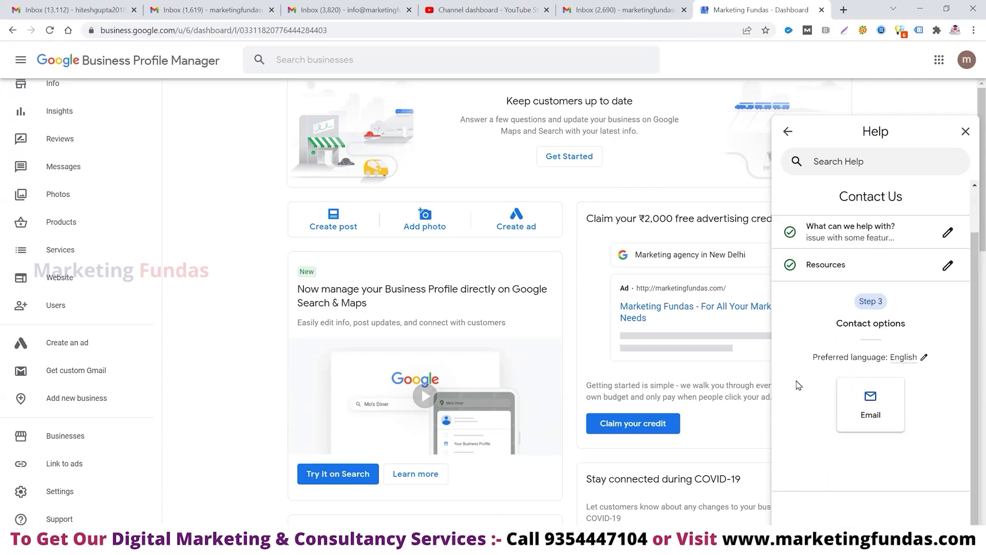
Choose email support and autofill the name field from saved contact details.
left_click(872, 404)
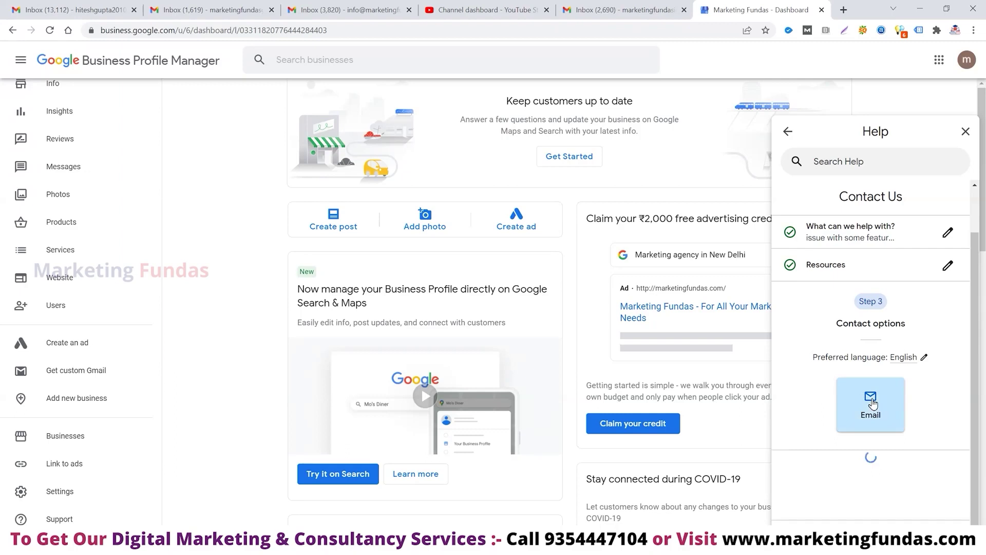
scroll(906, 330, "down", 1)
left_click(869, 300)
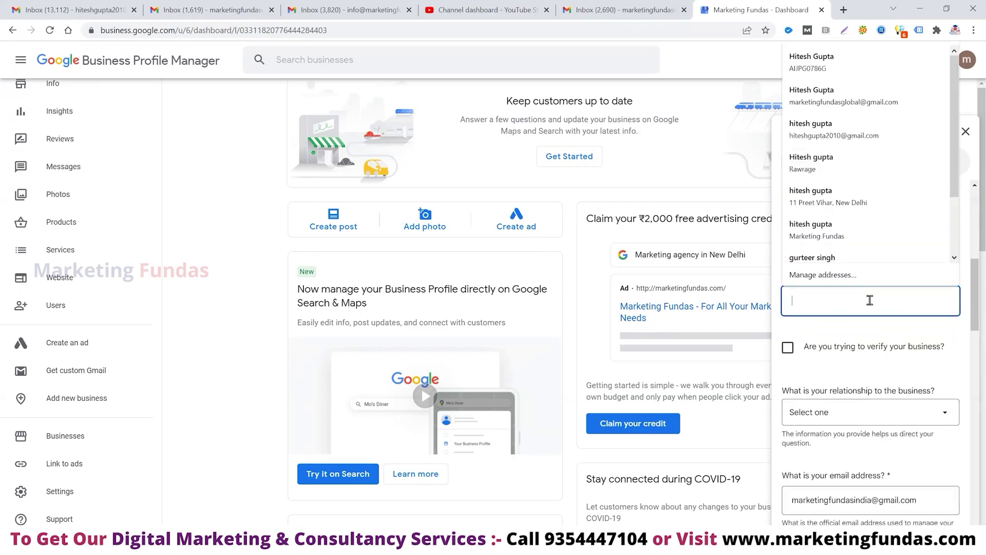
left_click(835, 91)
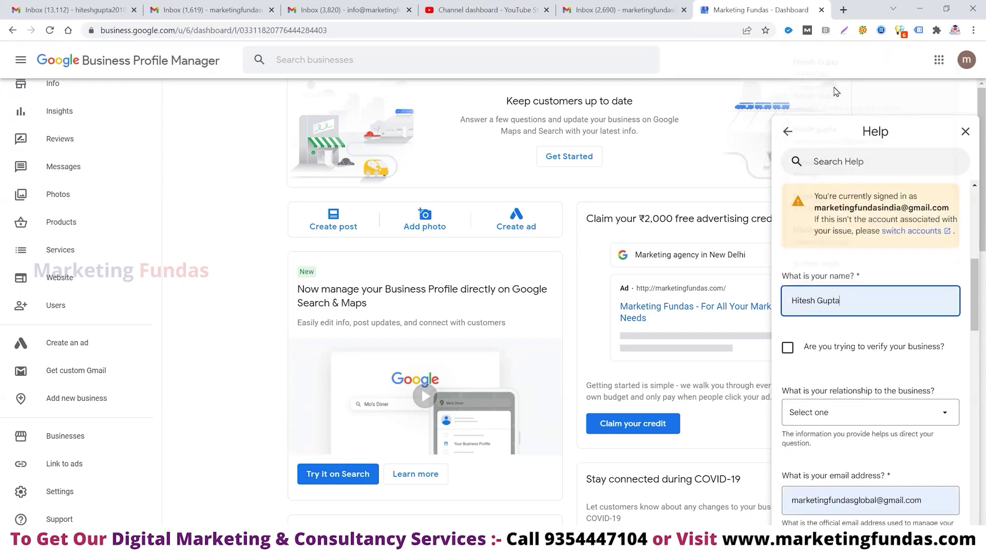
scroll(785, 308, "down", 1)
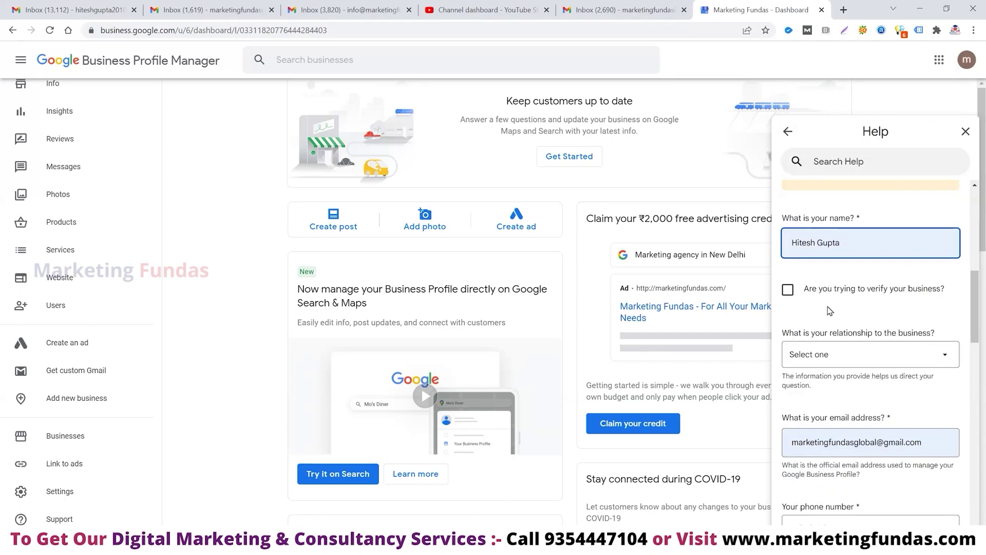
Set the relationship to the business as 'I own this business'.
left_click(948, 360)
left_click(944, 359)
left_click(944, 358)
left_click(944, 359)
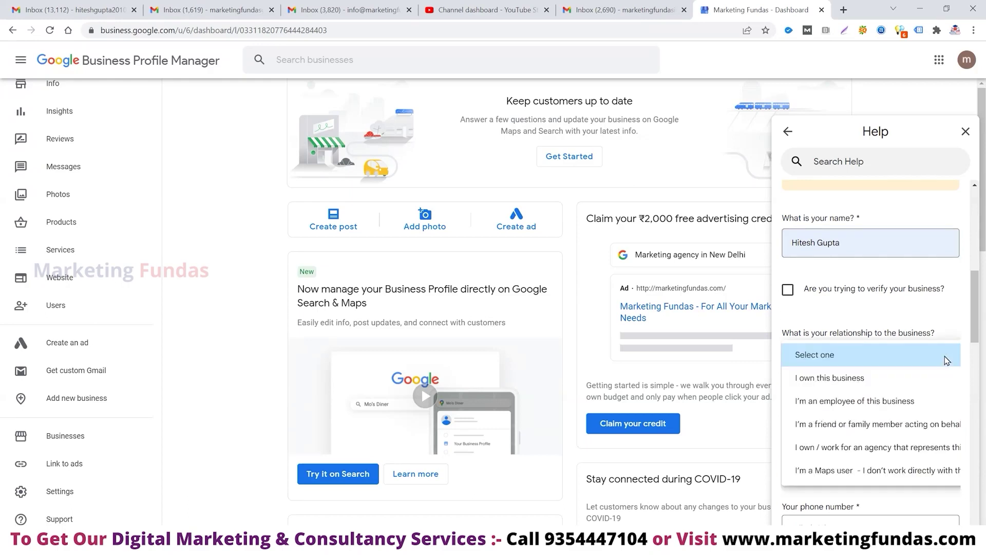
left_click(855, 385)
scroll(856, 387, "down", 3)
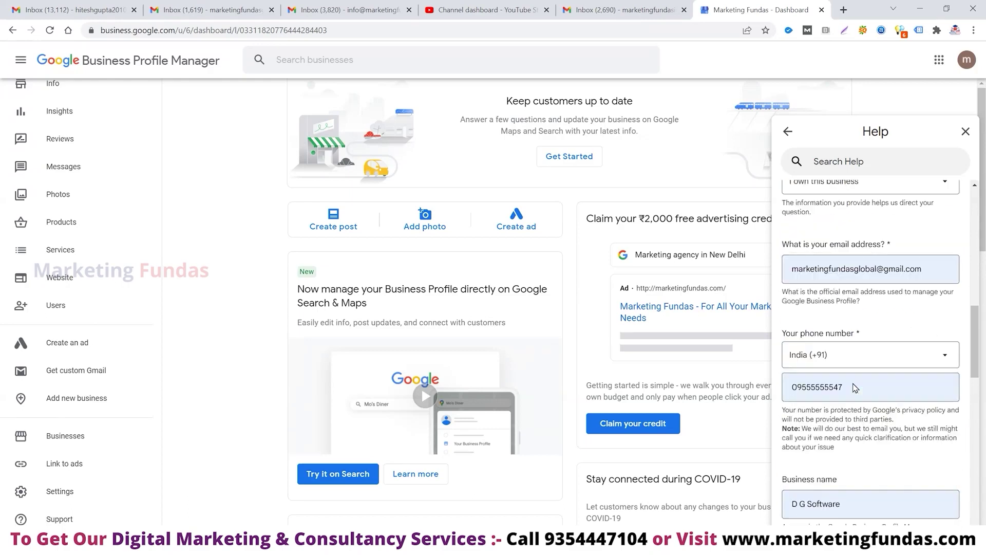
scroll(862, 257, "up", 1)
scroll(866, 255, "down", 1)
Correct the contact email address in the support form.
triple_click(928, 271)
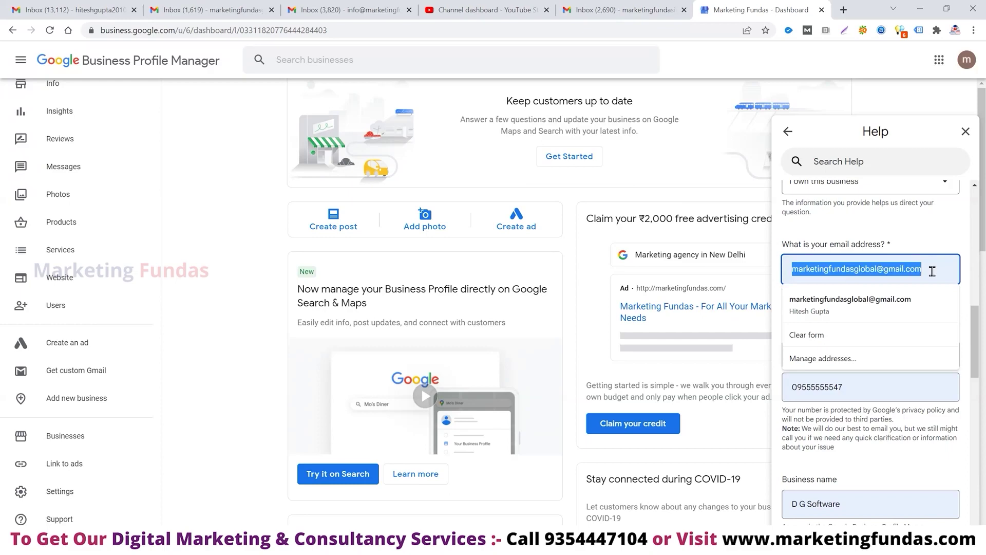
left_click(932, 272)
key("Left")
key("Left")
key("Left")
key("Left")
key("Left")
key("Left")
key("Left")
key("Left")
key("Left")
key("Left")
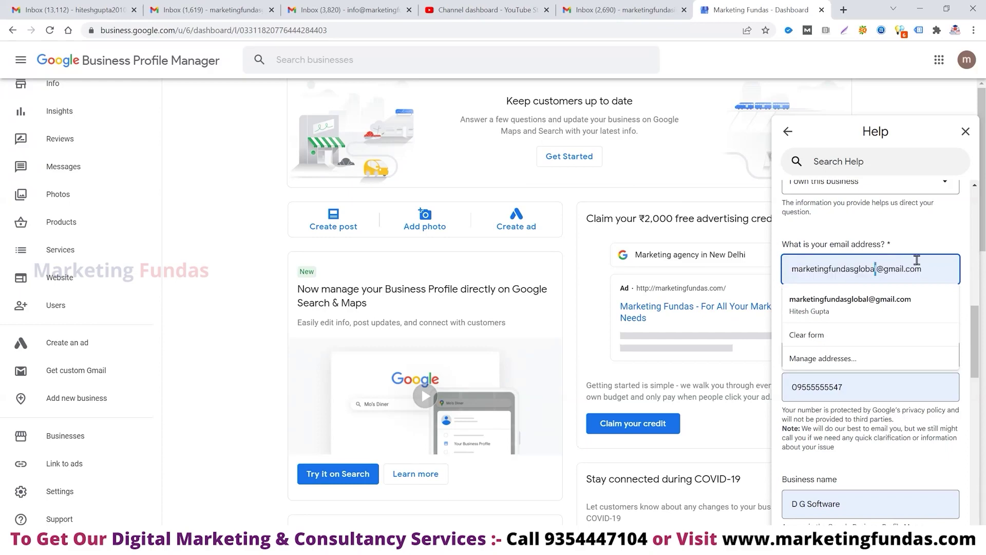
key("BackSpace")
key("BackSpace")
key("BackSpace")
key("BackSpace")
key("BackSpace")
key("BackSpace")
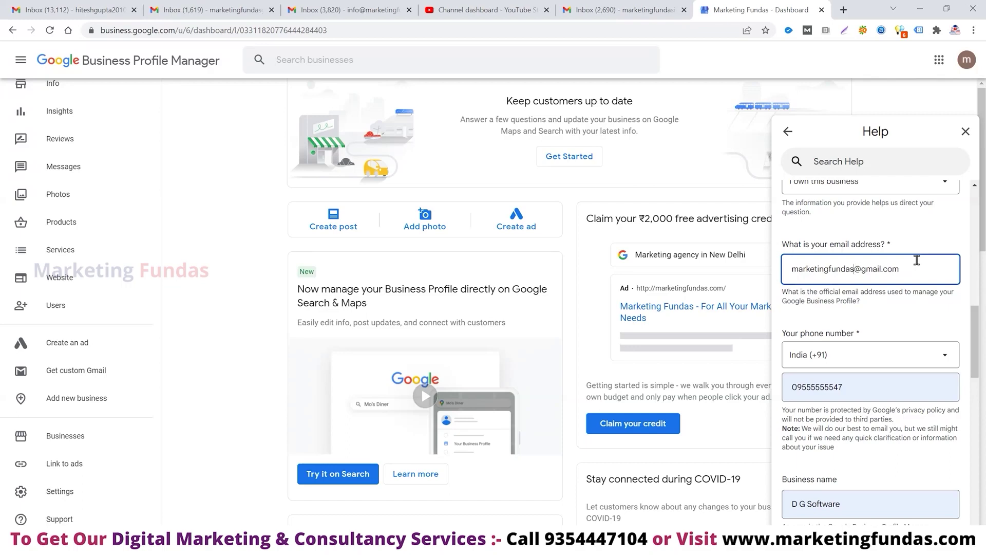
type("india")
left_click(933, 273)
scroll(884, 339, "down", 1)
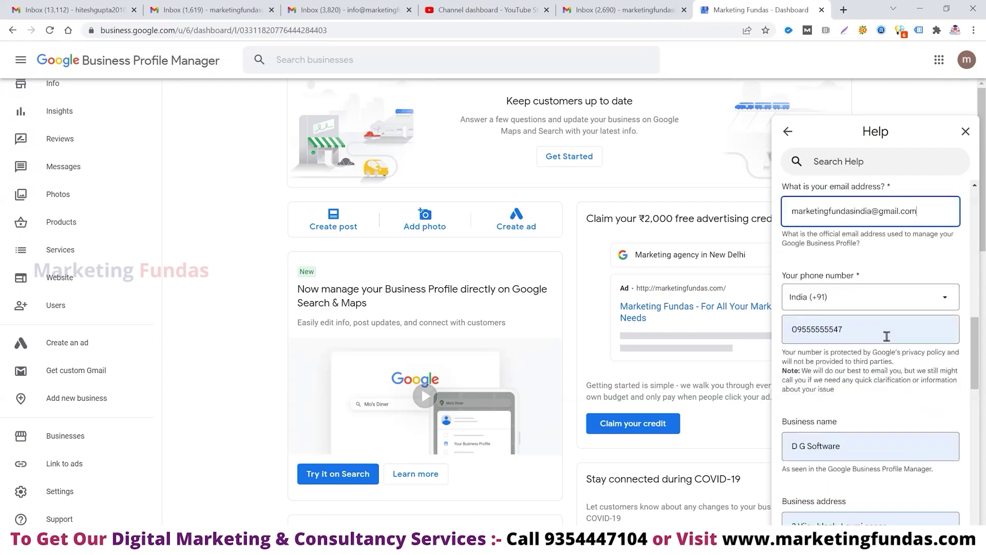
left_click(891, 302)
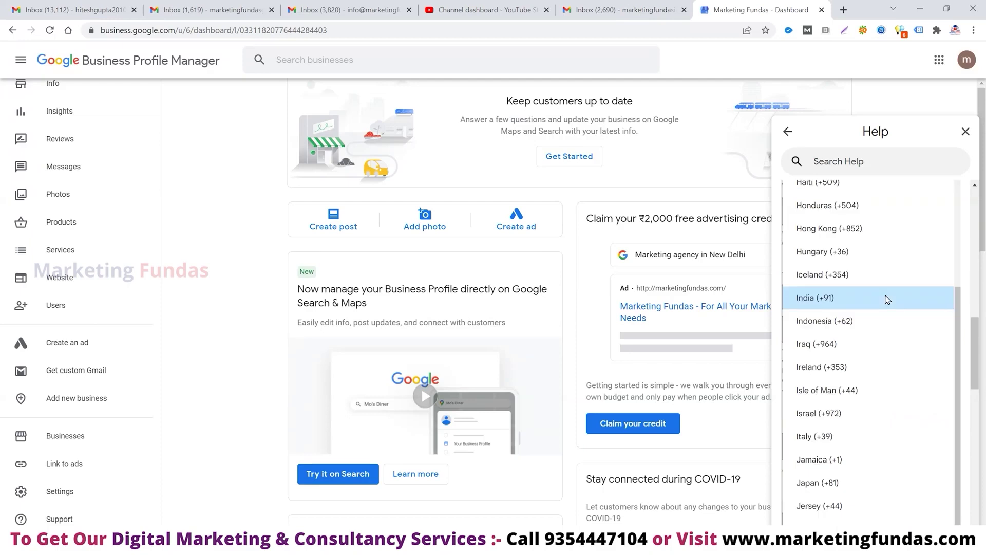
left_click(888, 299)
left_click(872, 332)
left_click_drag(802, 328, 796, 329)
key("Left")
key("BackSpace")
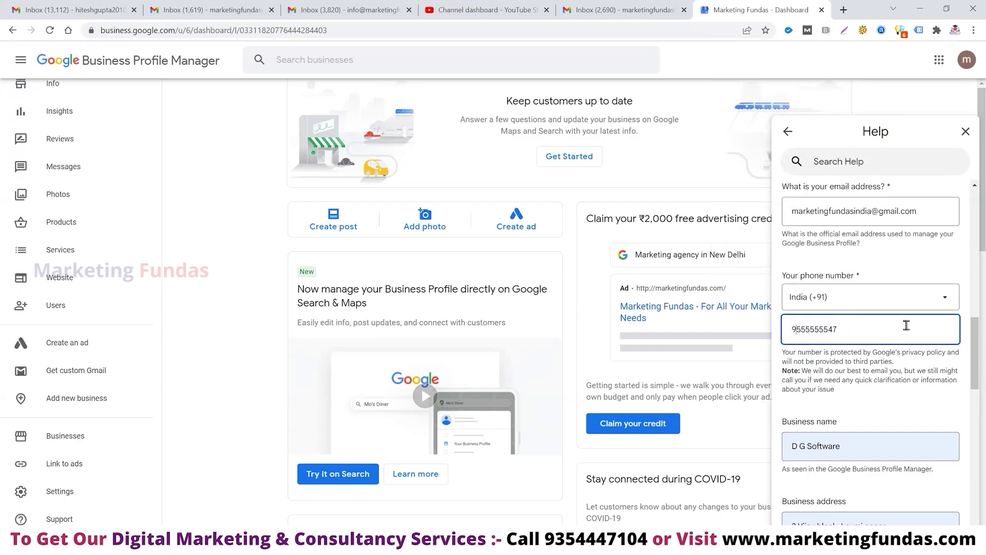
scroll(873, 323, "down", 2)
scroll(848, 319, "down", 3)
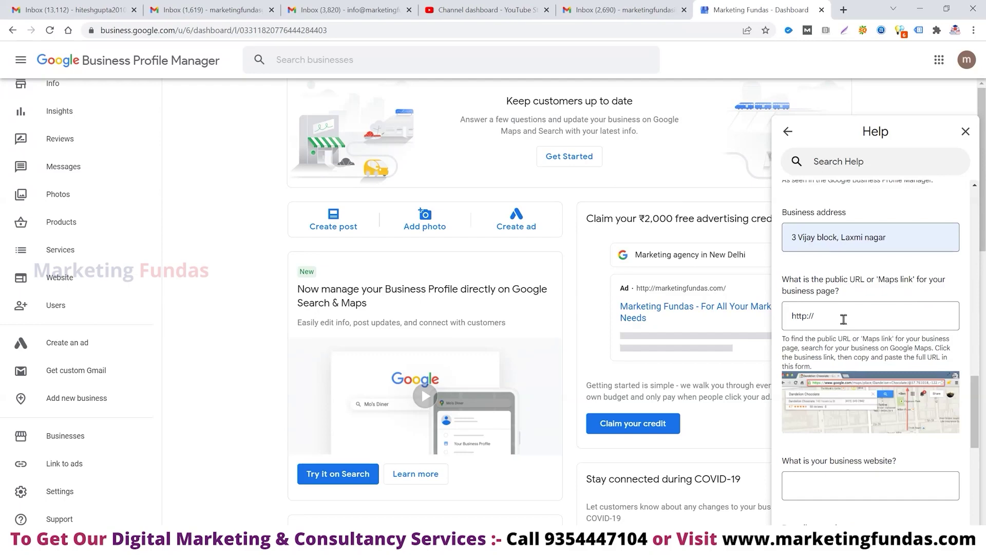
scroll(844, 319, "down", 1)
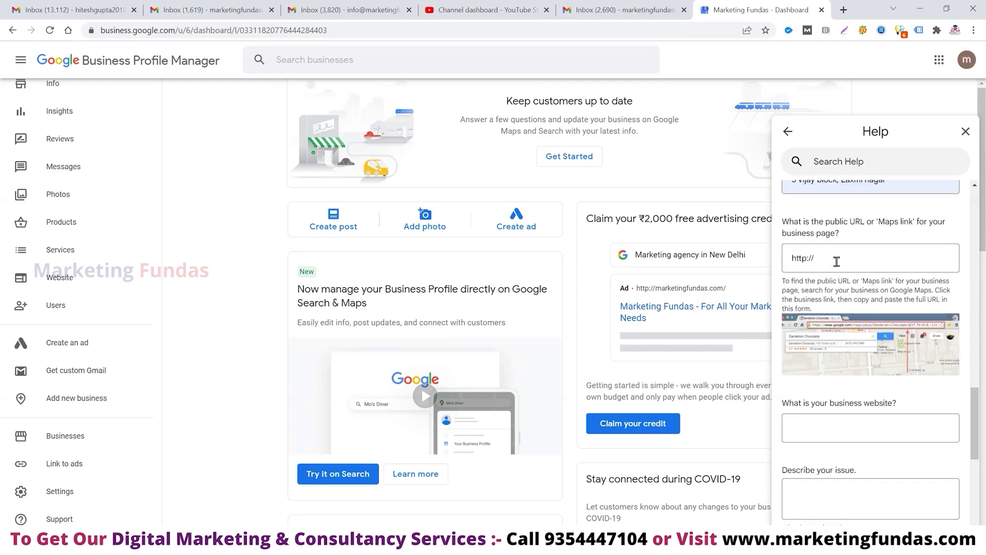
scroll(837, 261, "down", 5)
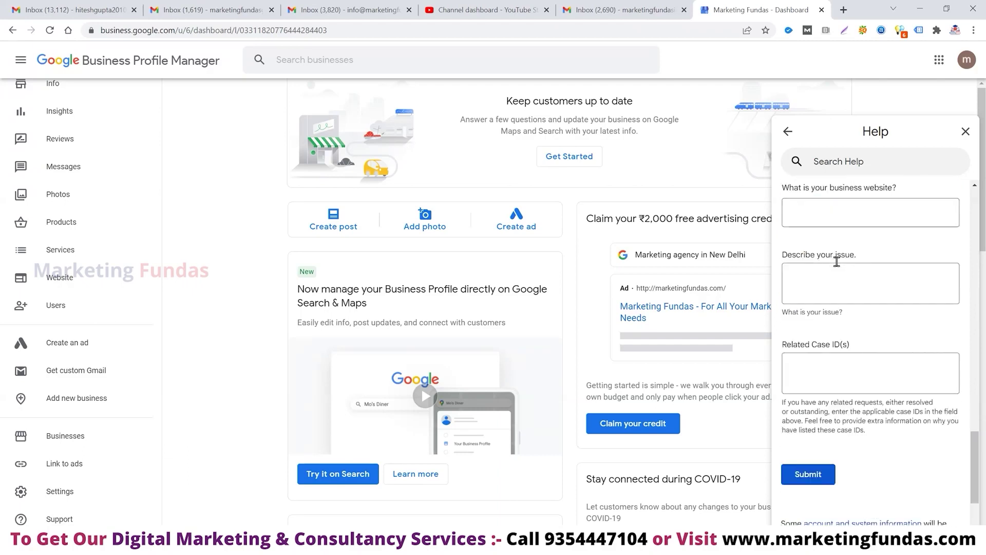
scroll(847, 287, "up", 3)
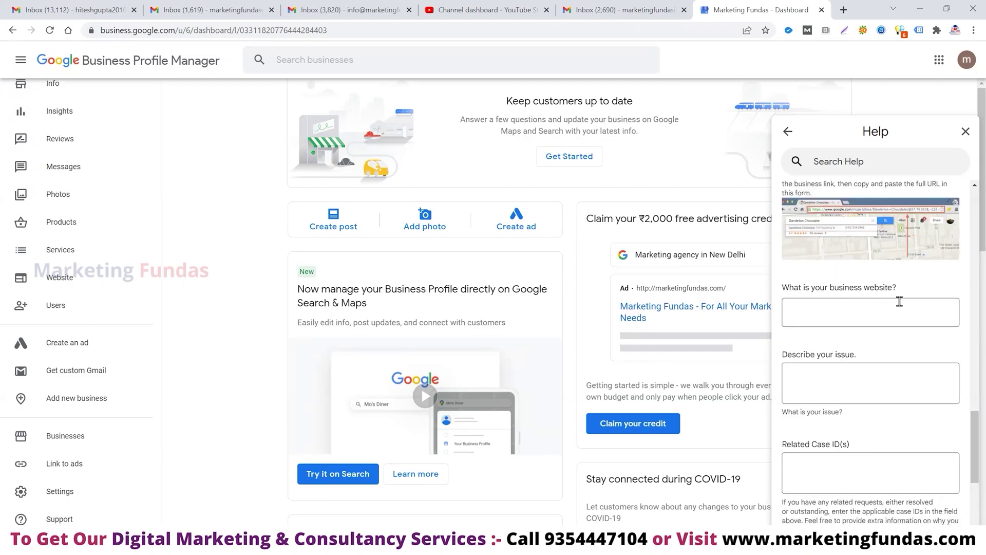
scroll(855, 287, "down", 1)
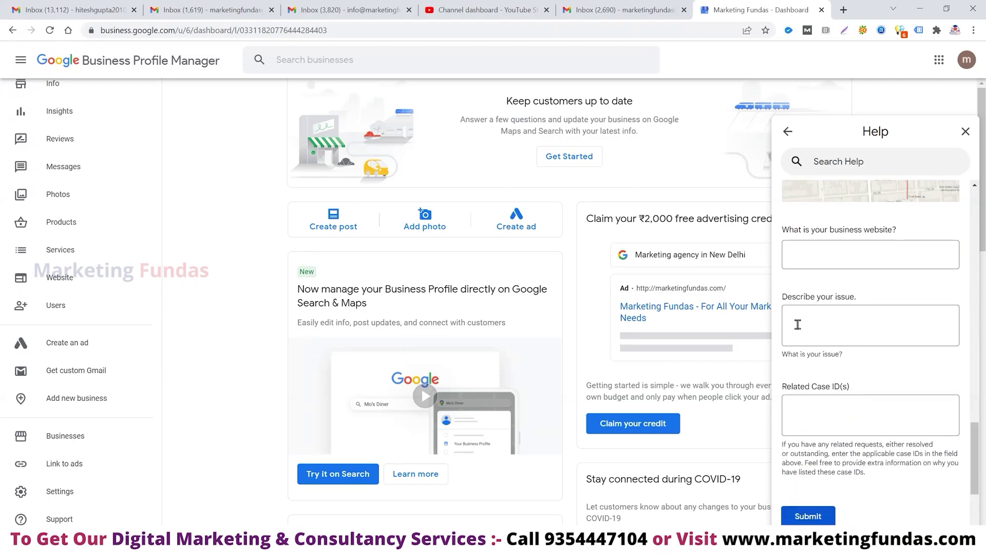
scroll(793, 323, "down", 1)
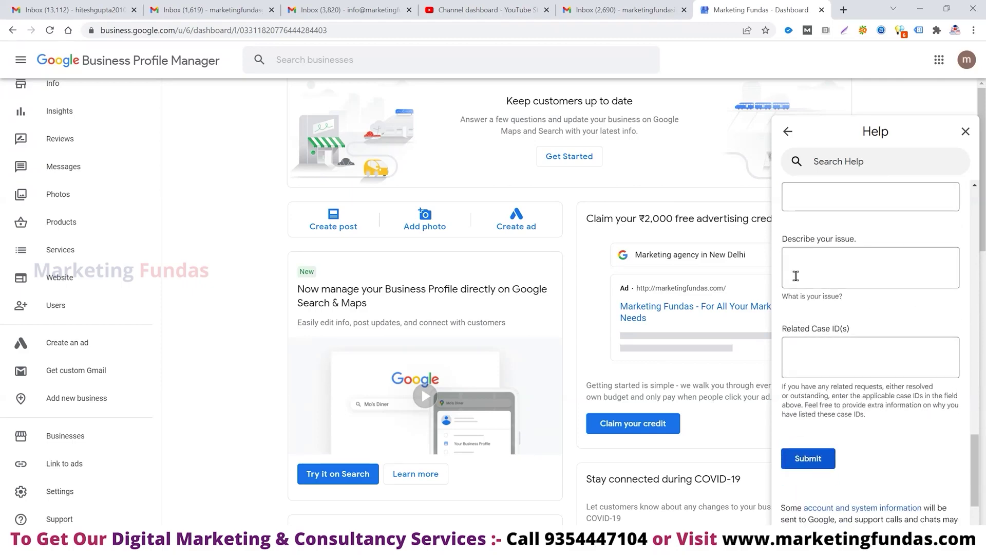
scroll(890, 277, "down", 1)
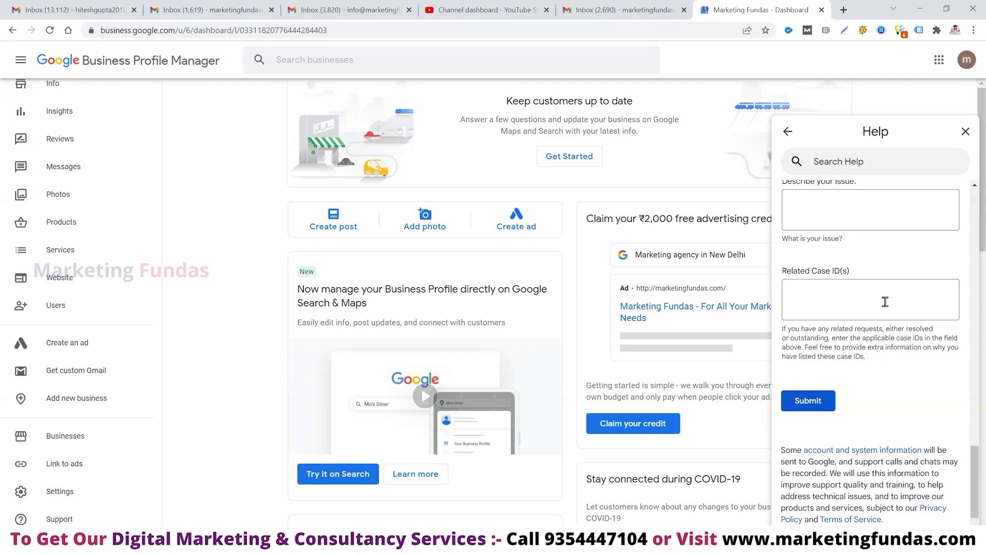
scroll(885, 301, "down", 1)
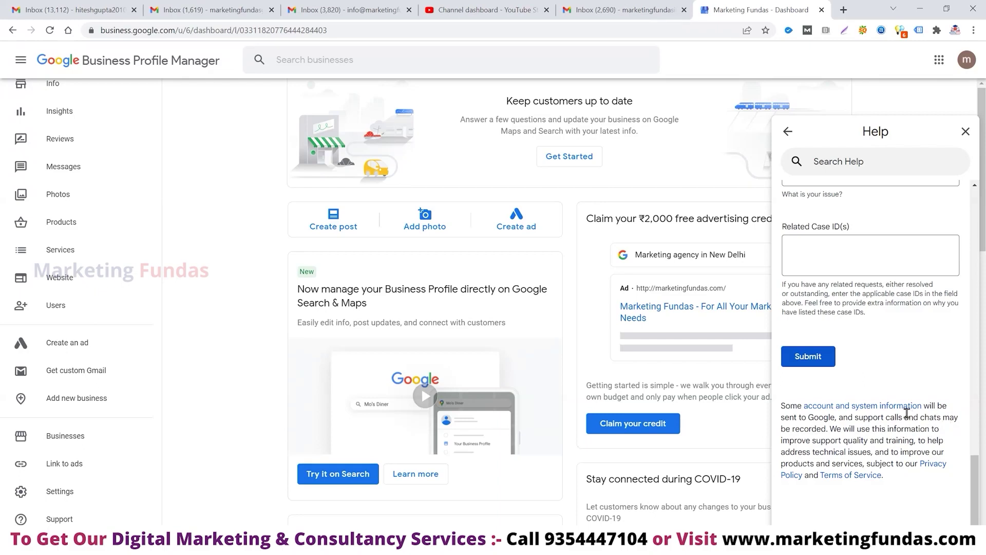
scroll(847, 431, "up", 10)
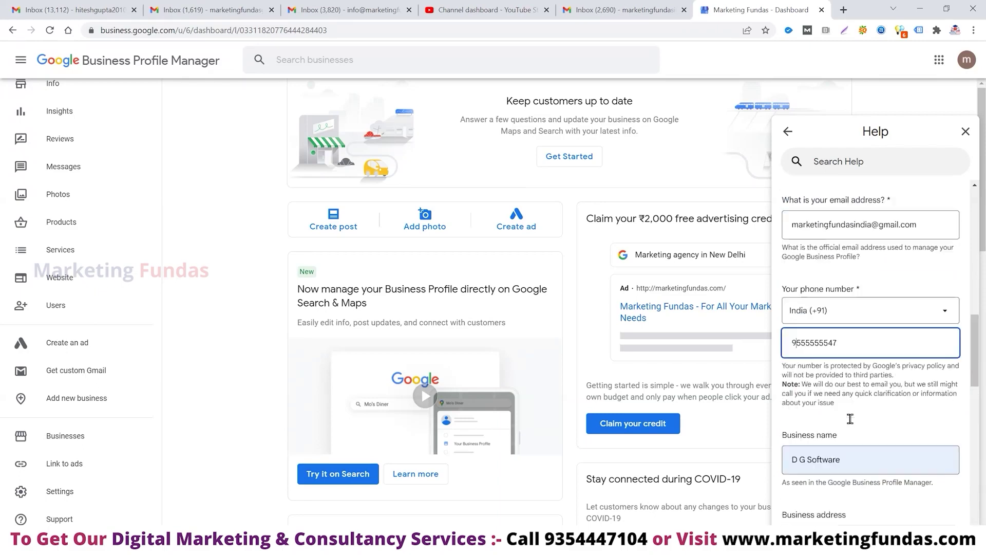
scroll(853, 424, "up", 5)
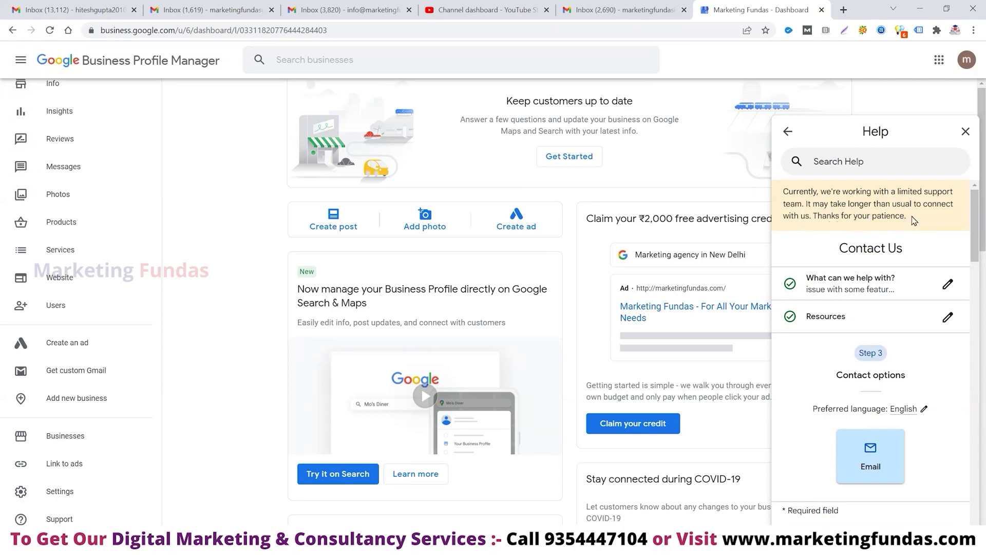
scroll(909, 263, "down", 10)
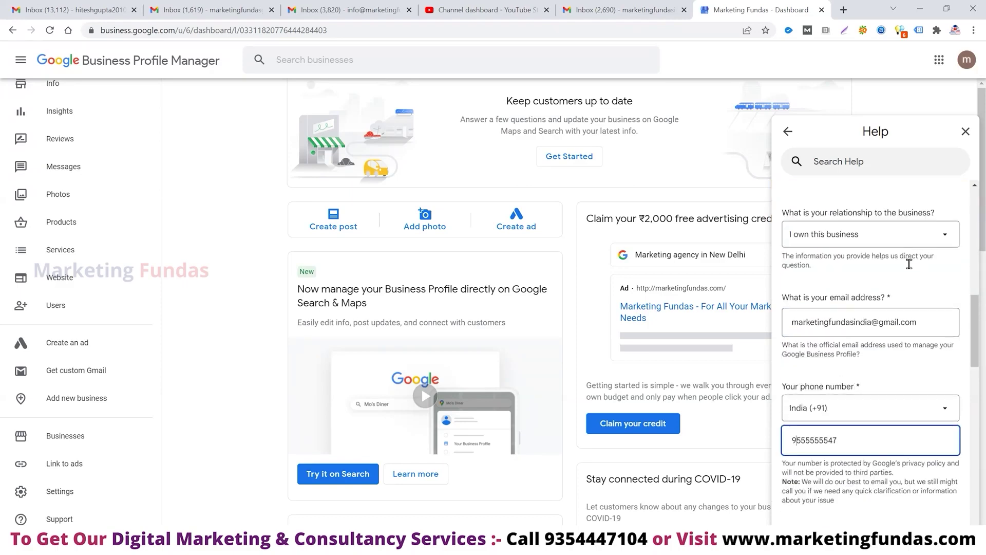
scroll(904, 264, "up", 10)
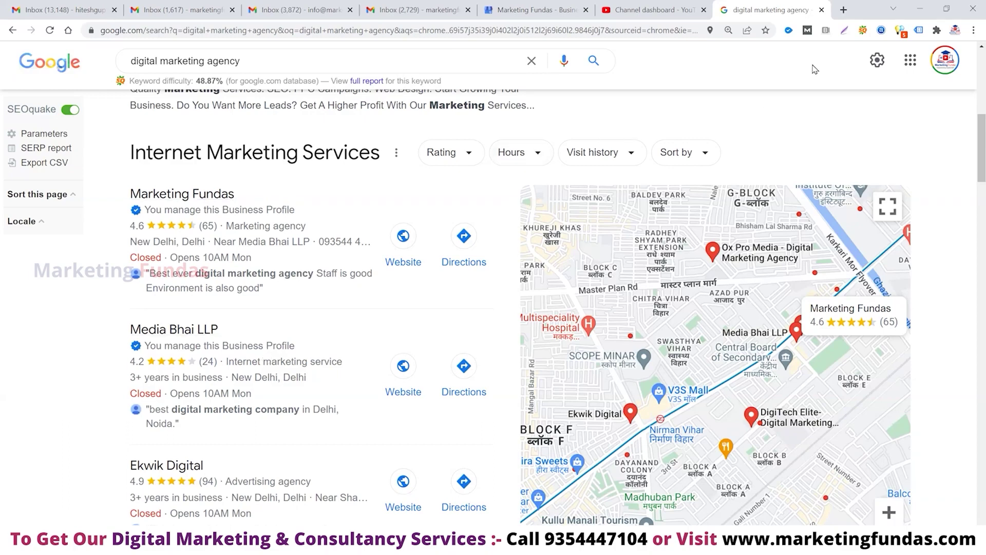
In a new tab, search 'google chrome extension' to reach the Chrome Web Store Extensions page.
left_click(843, 10)
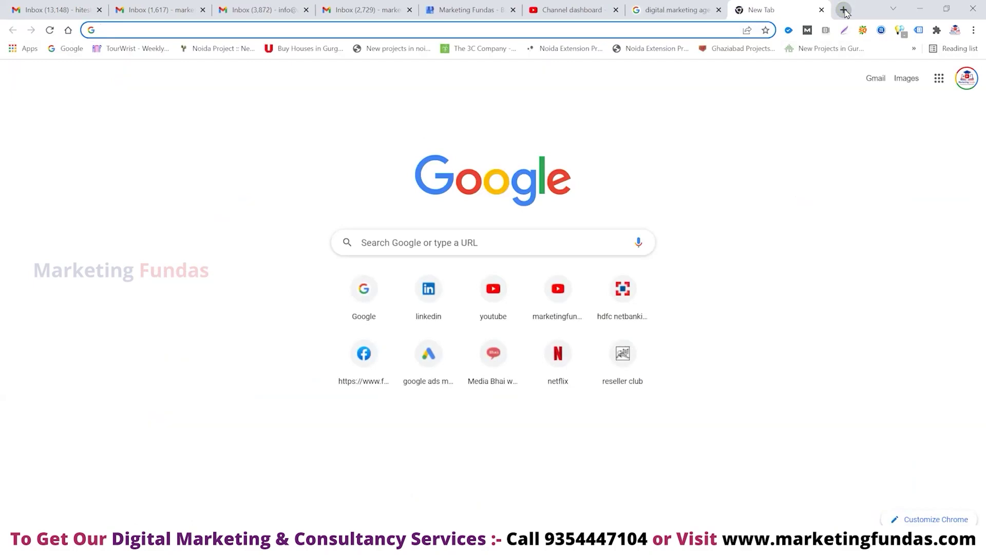
type("g")
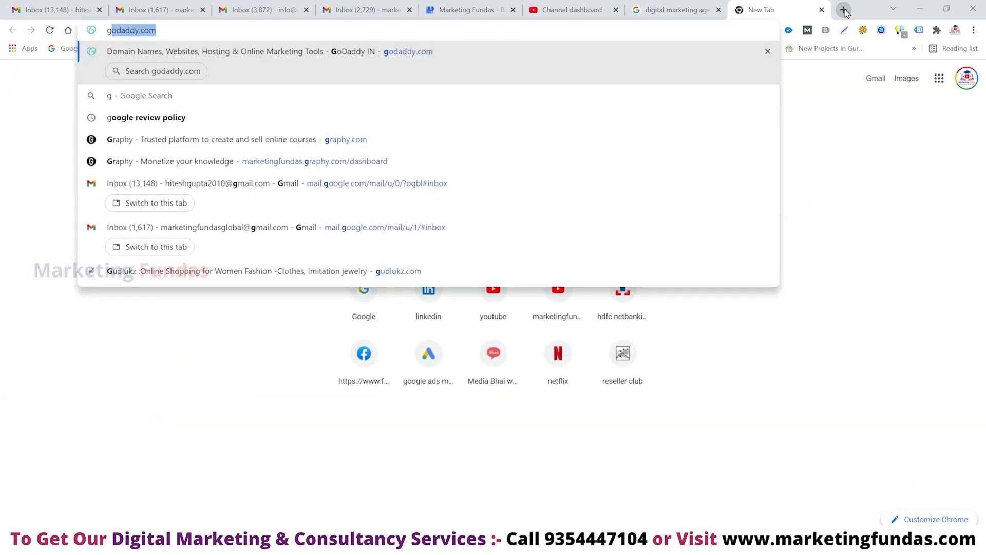
type("oogle chore")
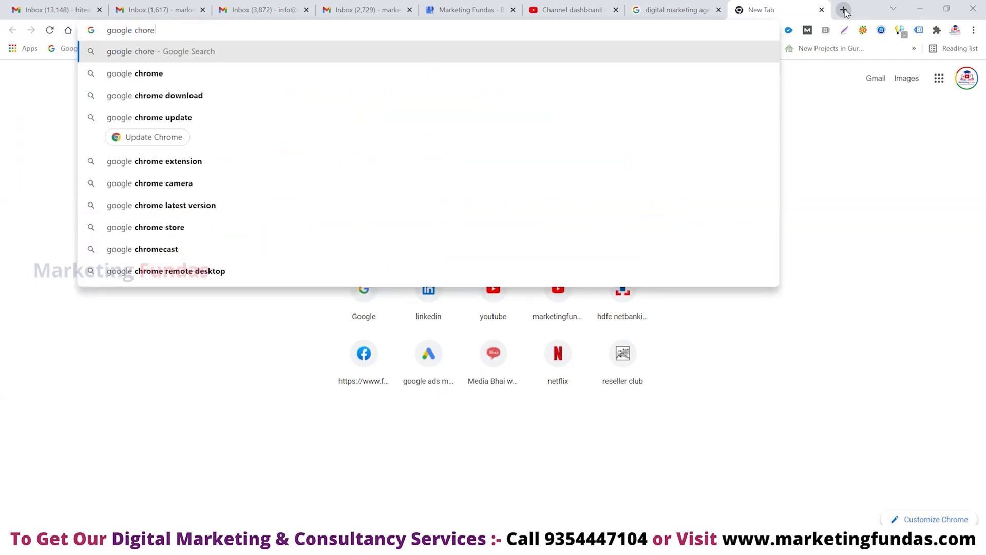
key("Down")
key("Down")
key("Down")
key("Down")
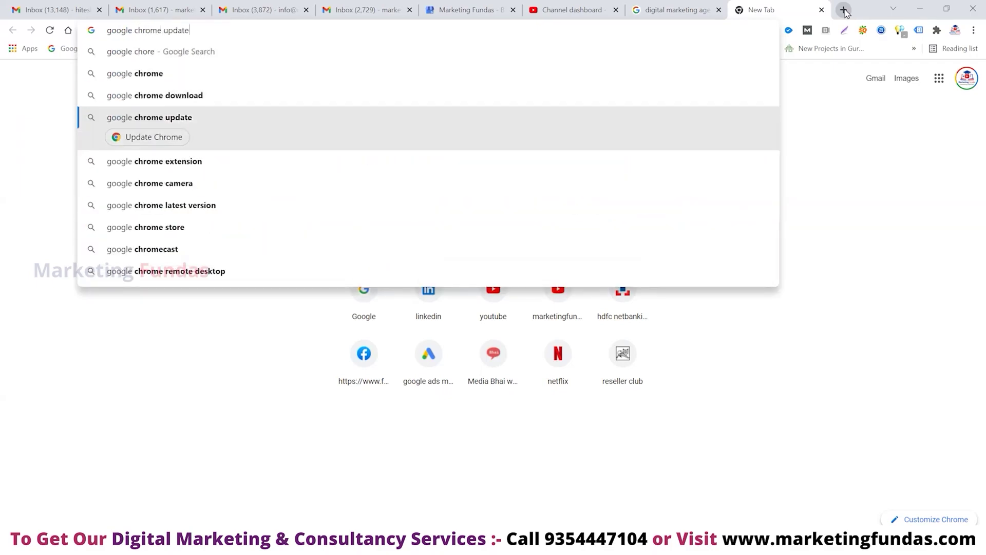
key("Return")
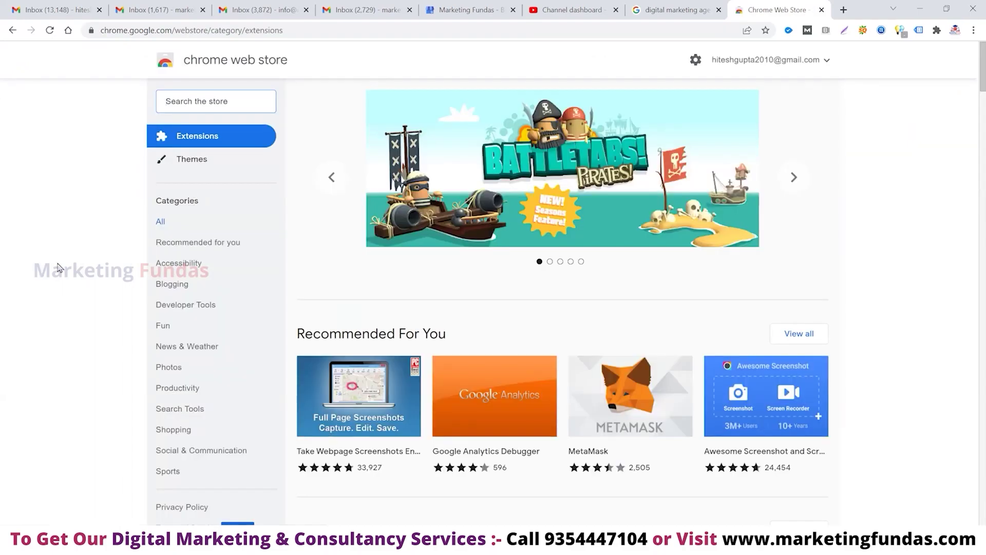
Search the Chrome Web Store for 'gmb spy tools' and bring up link options on GMB Crush.
left_click(232, 101)
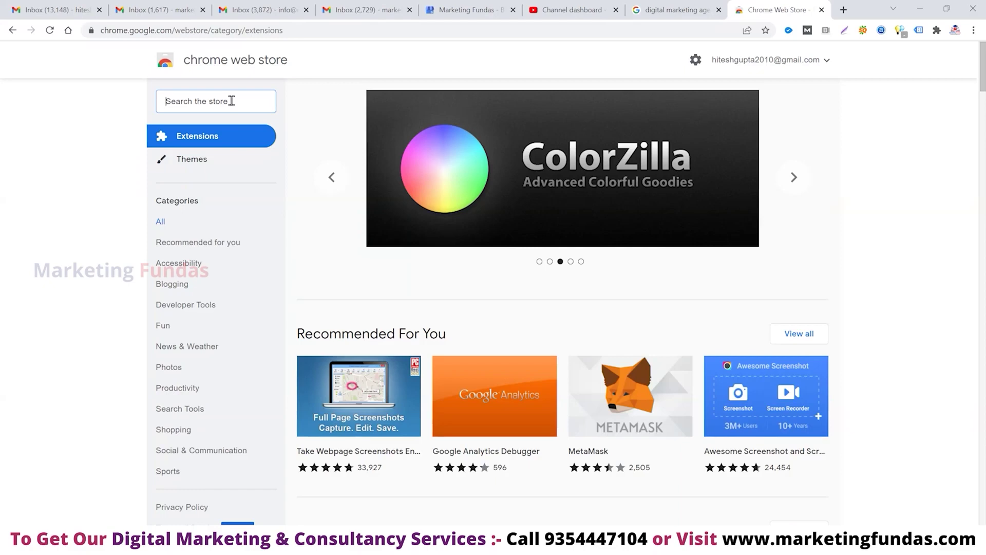
type("gm")
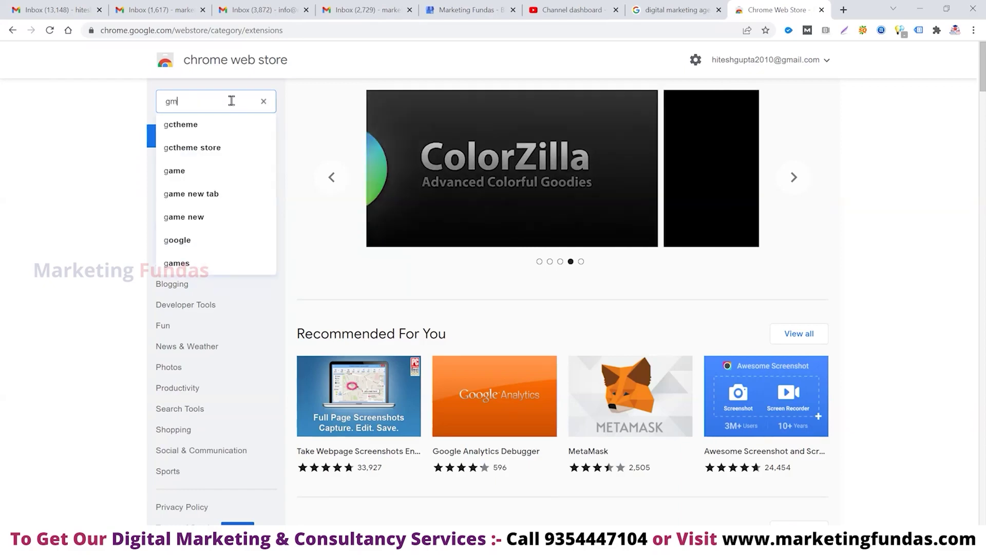
type("b")
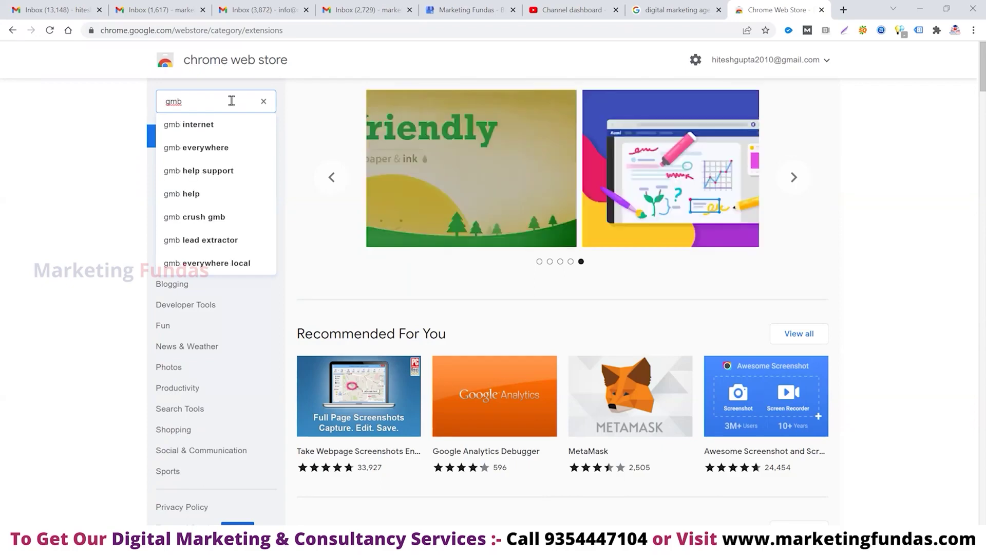
type(" spy tools")
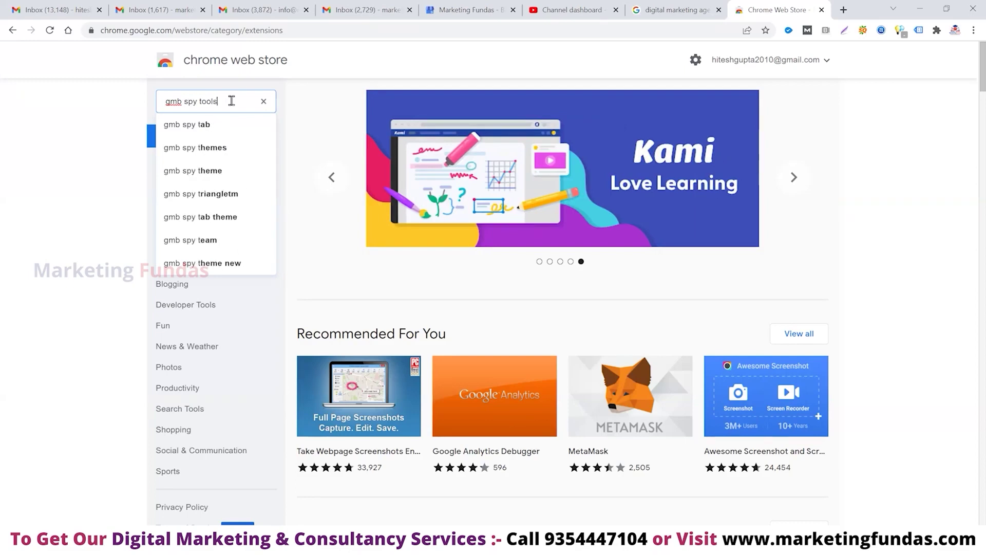
key("Return")
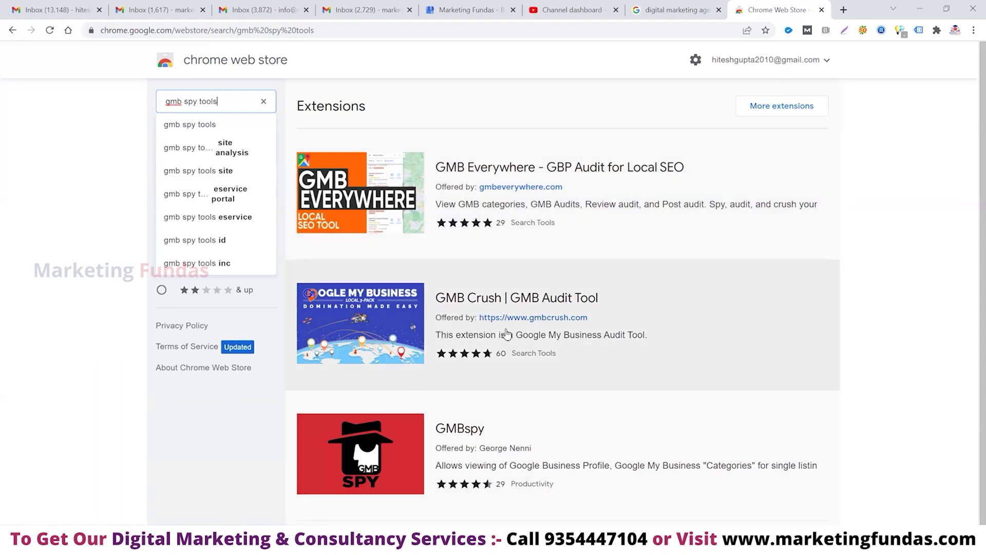
scroll(521, 426, "down", 1)
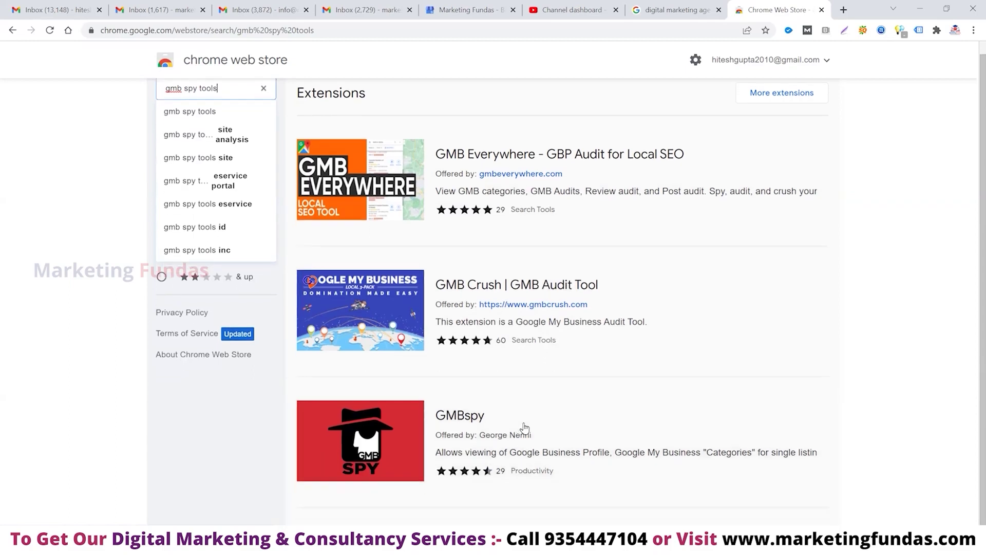
scroll(546, 349, "up", 1)
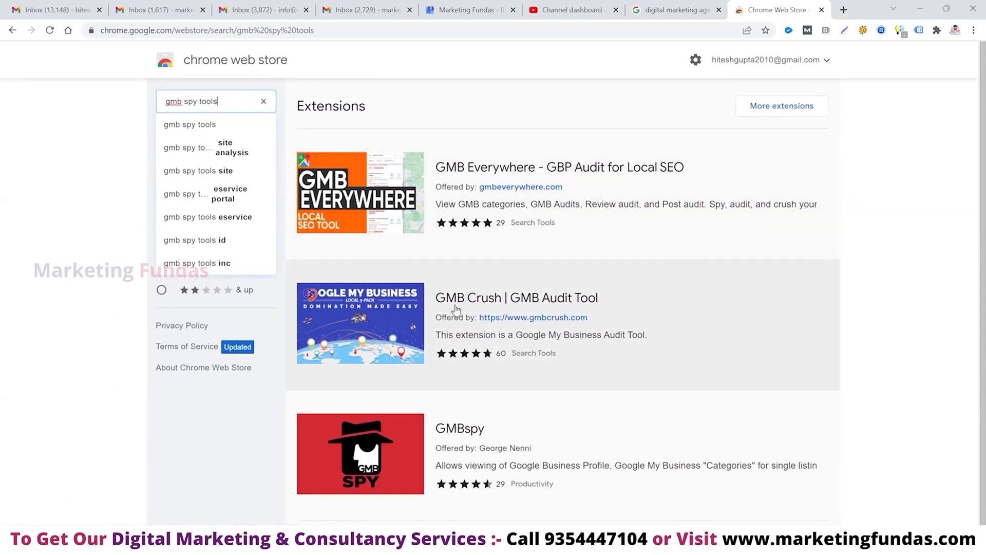
right_click(489, 300)
Open the GMB Crush | GMB Audit Tool listing in a new tab, then return to the search results.
left_click(510, 308)
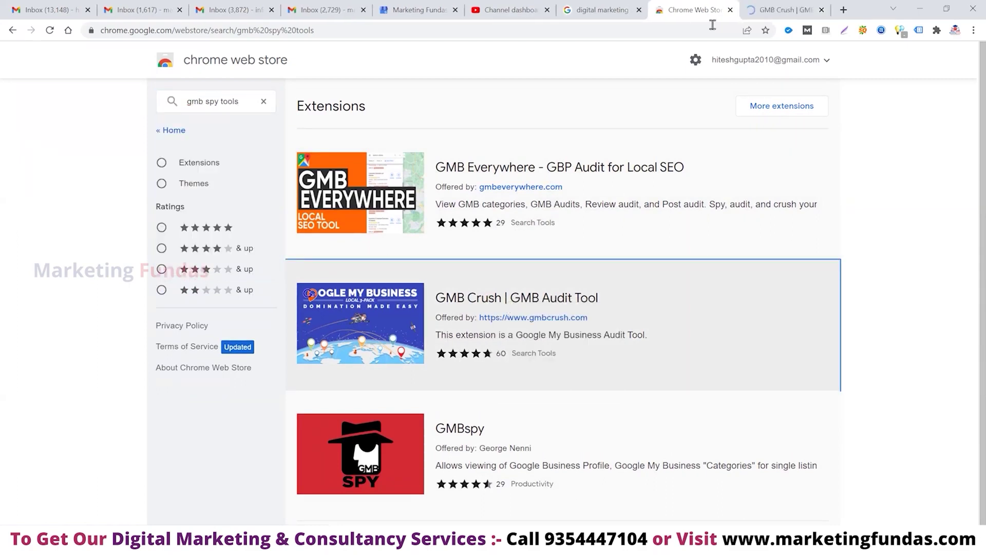
left_click(769, 6)
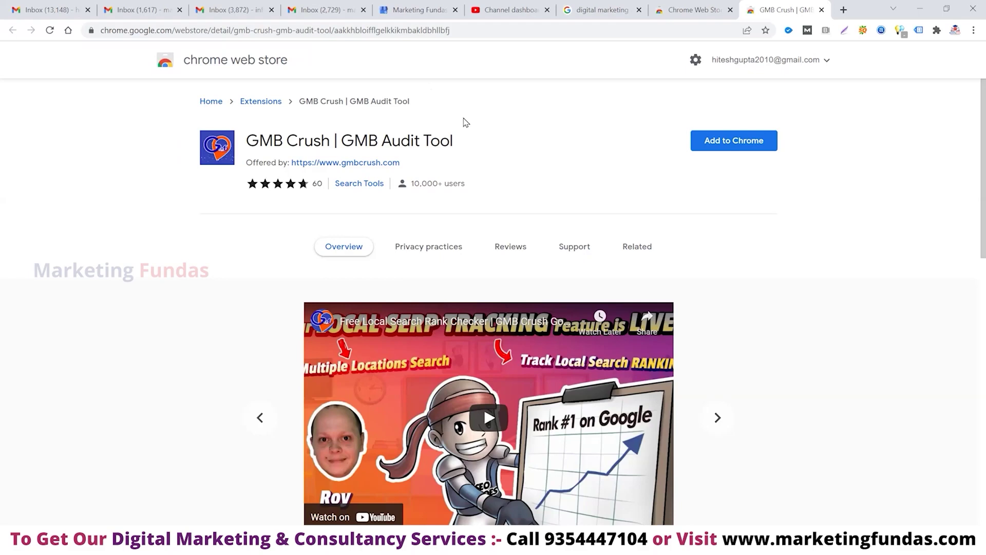
left_click(667, 10)
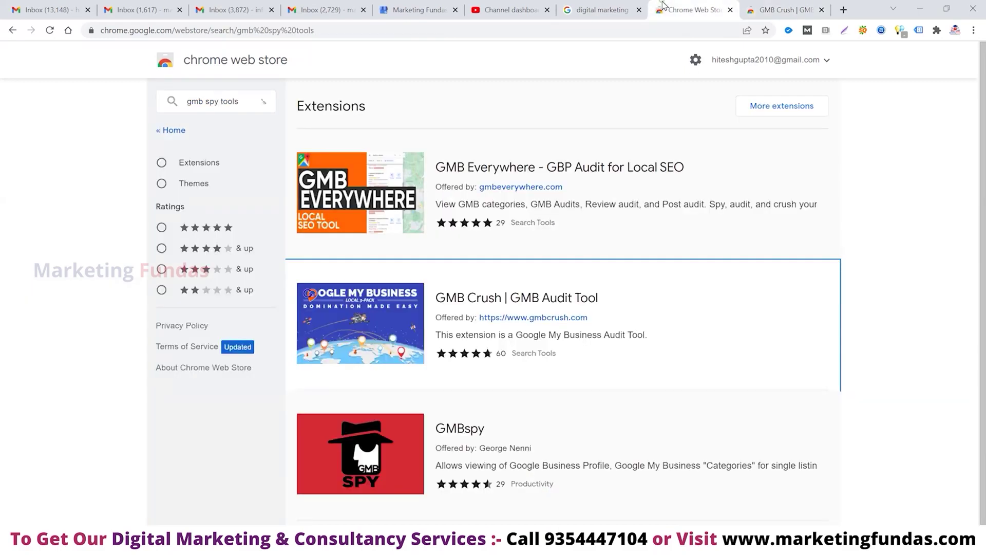
Search the Chrome Web Store for 'local seo spy tools'.
left_click(248, 100)
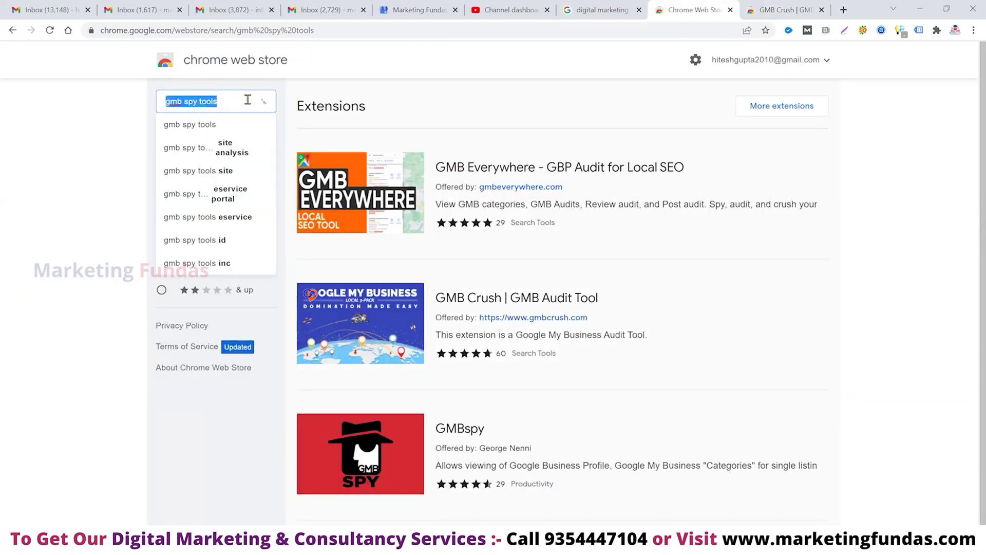
type("local ")
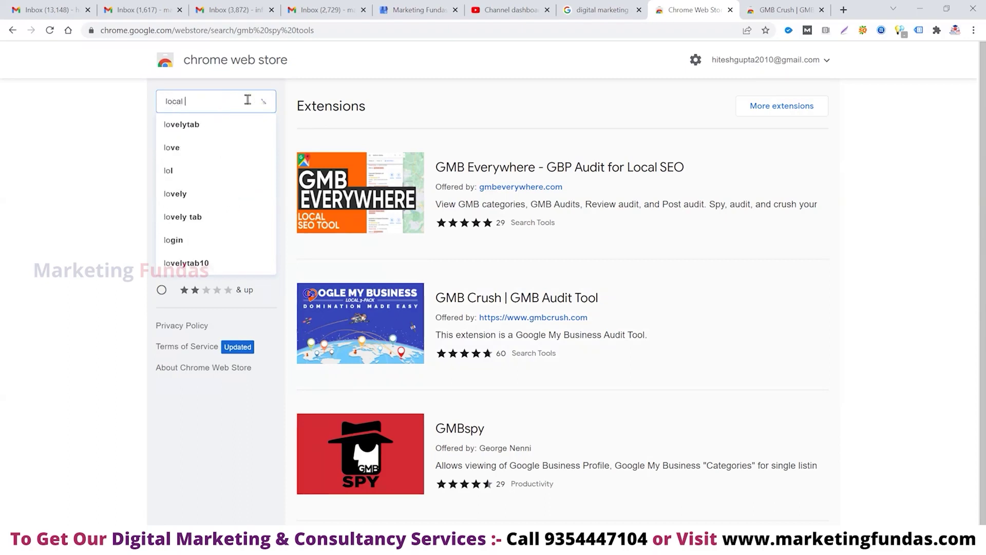
type("seo")
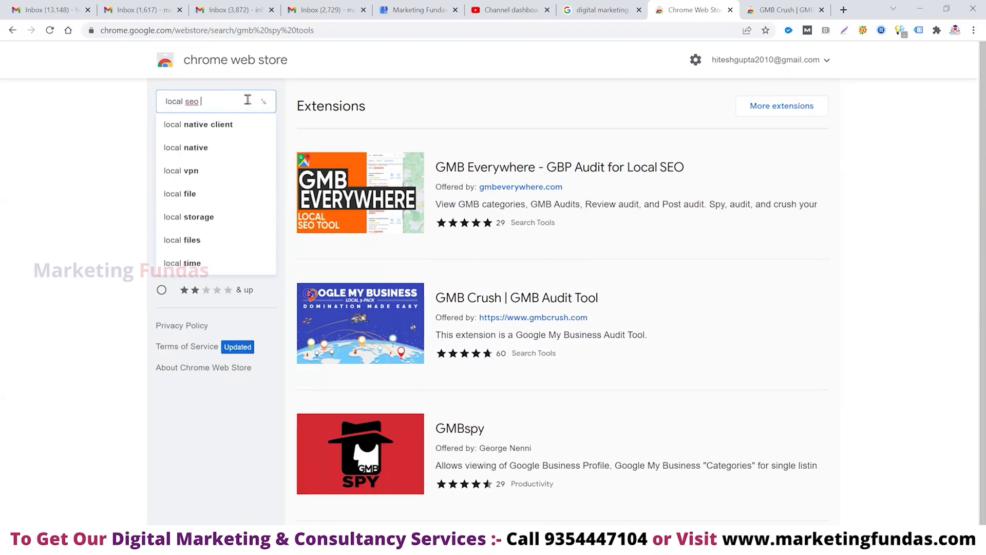
type(" spy tools")
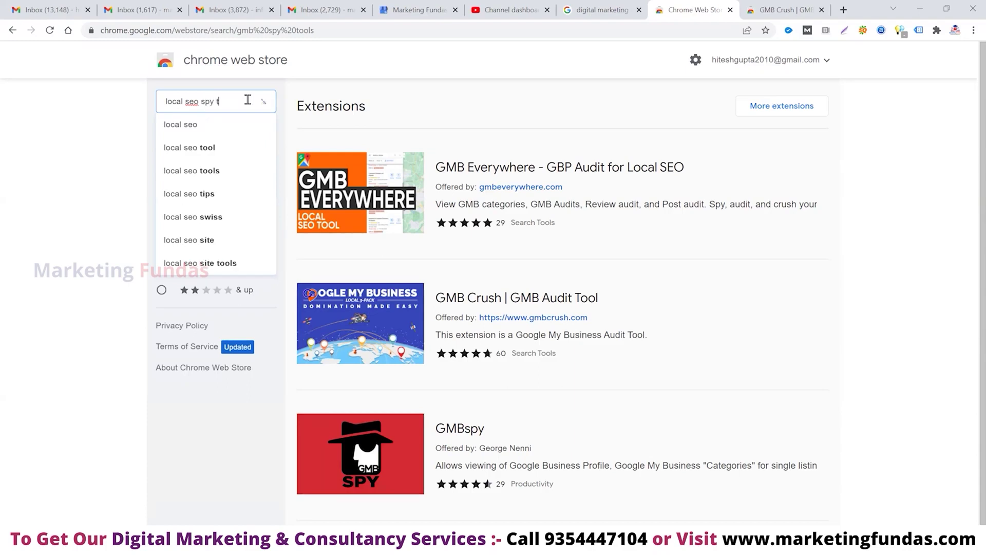
key("Return")
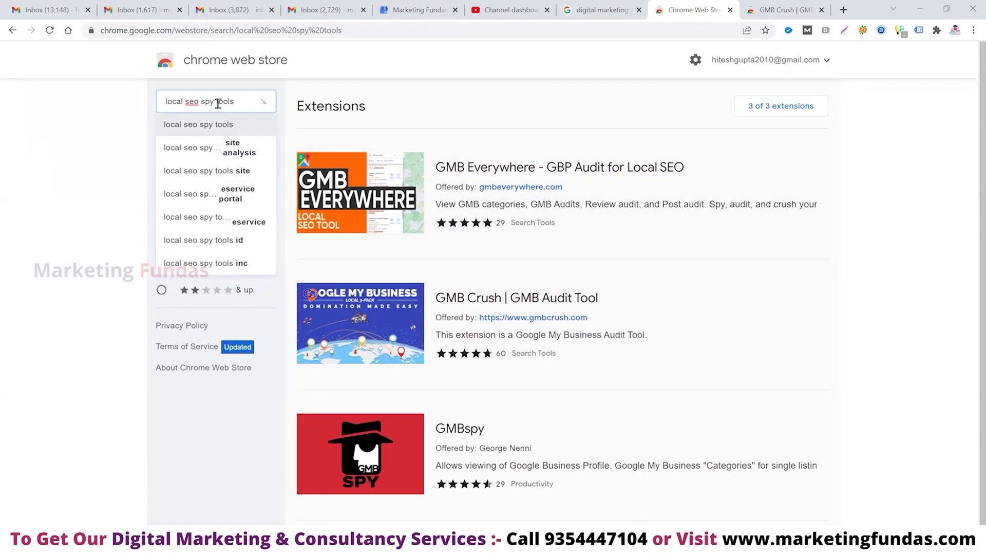
Drop 'spy' to search 'local seo tools' and look over the results.
left_click(375, 72)
key("BackSpace")
key("BackSpace")
key("BackSpace")
key("BackSpace")
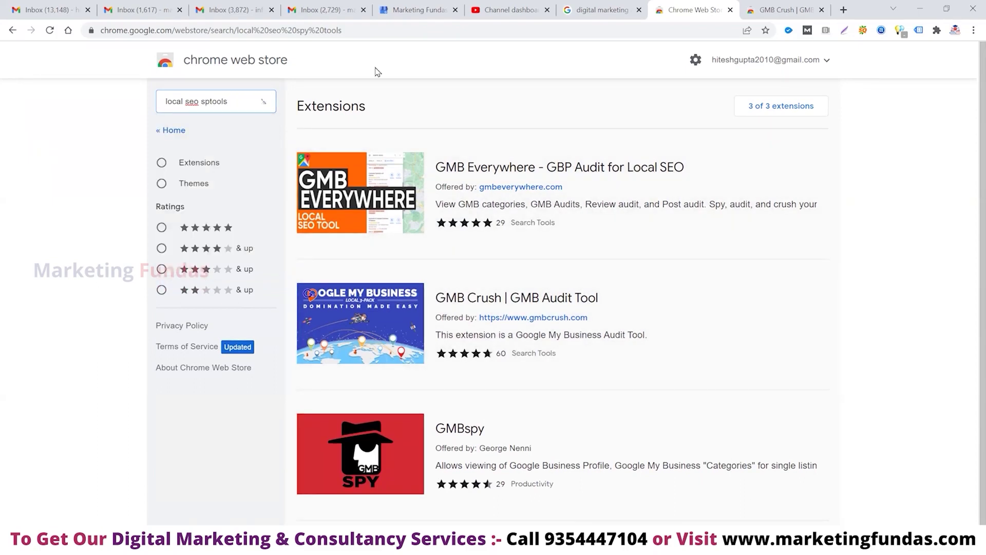
key("Return")
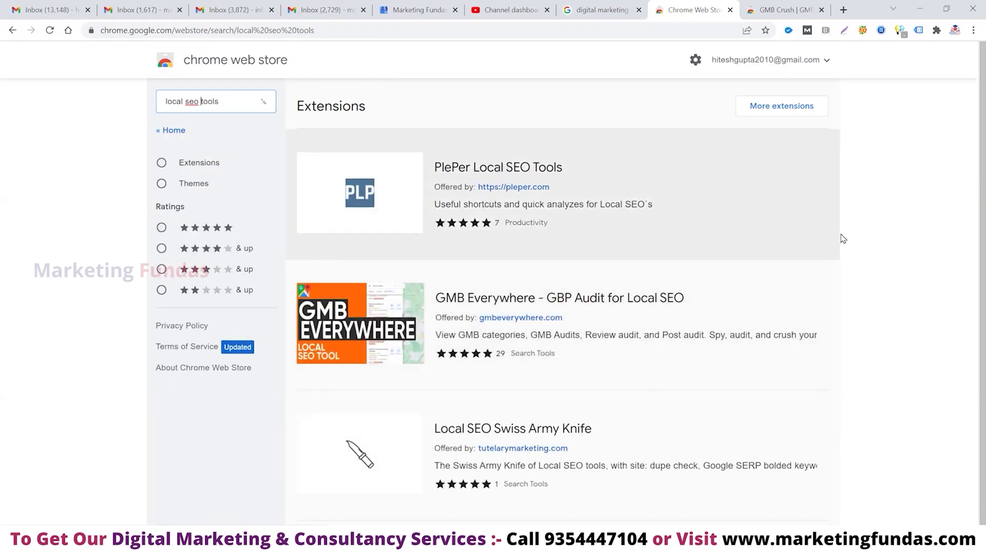
scroll(744, 227, "down", 1)
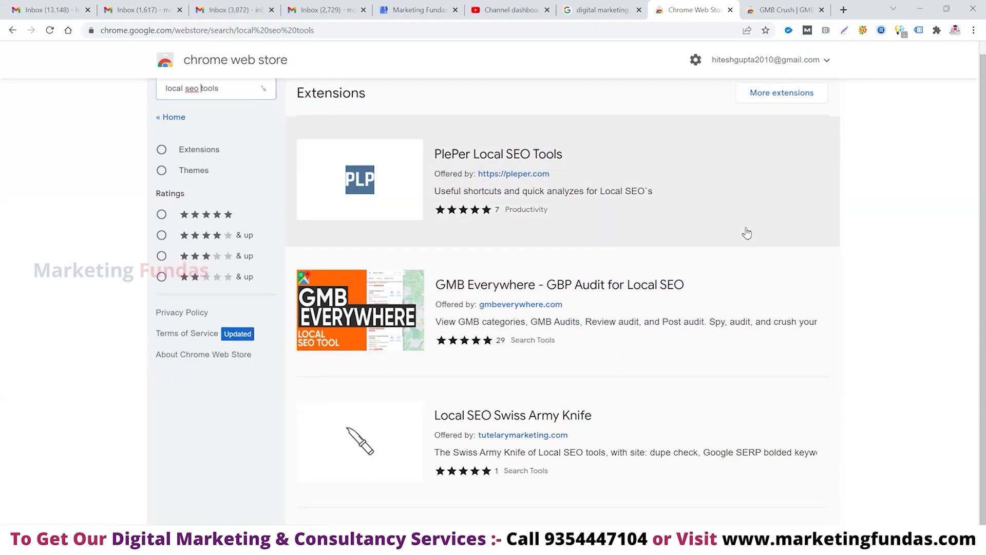
scroll(729, 400, "up", 1)
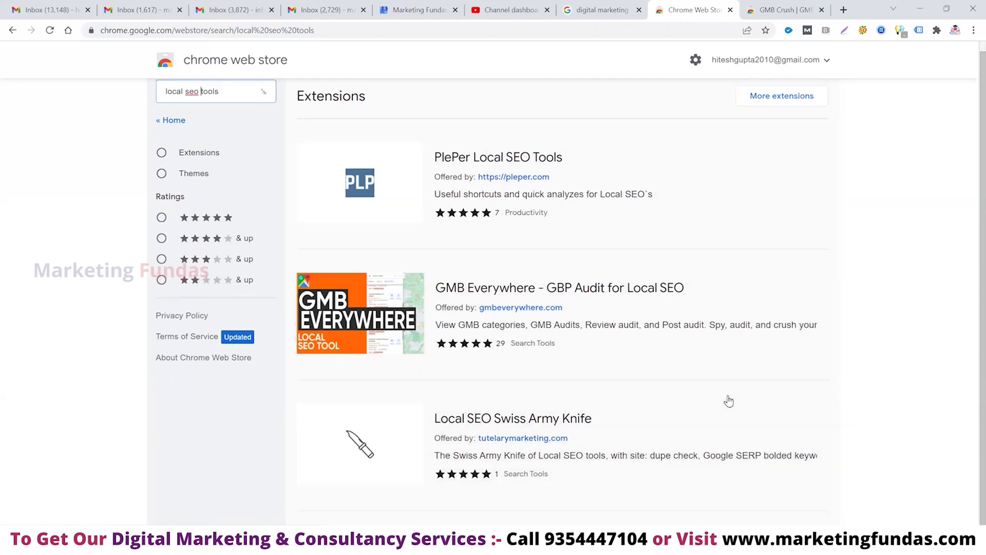
scroll(729, 401, "up", 1)
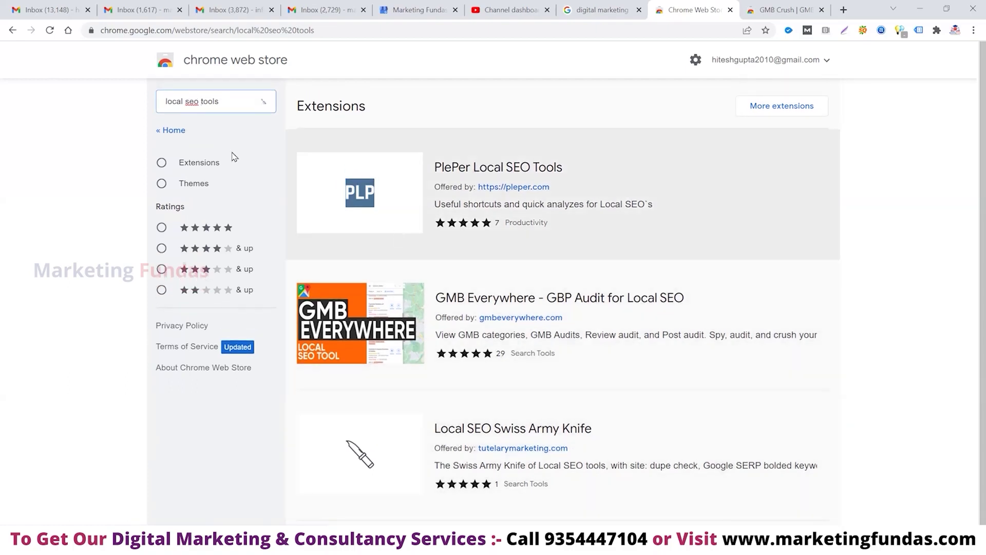
Filter the local seo tools results to extensions only and browse the list.
left_click(161, 165)
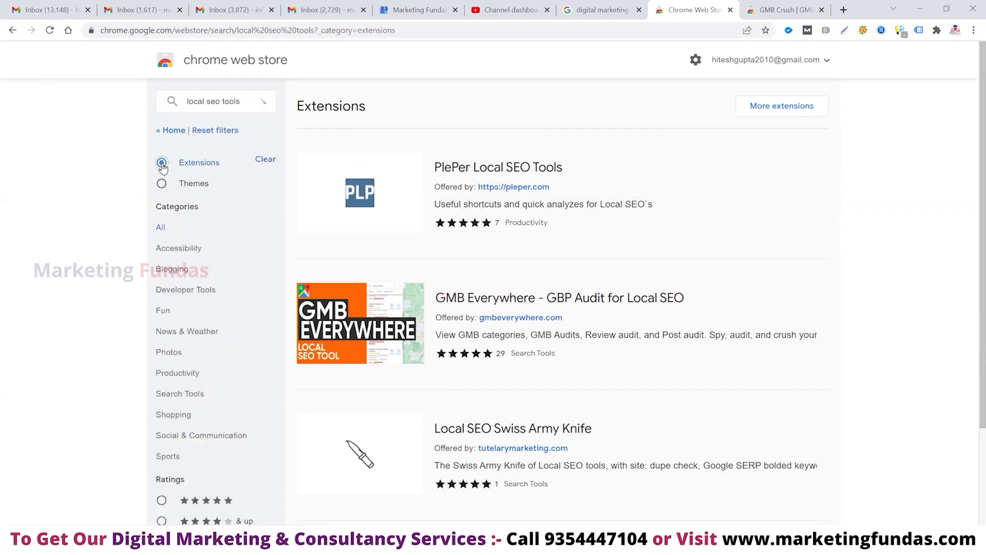
scroll(716, 233, "down", 12)
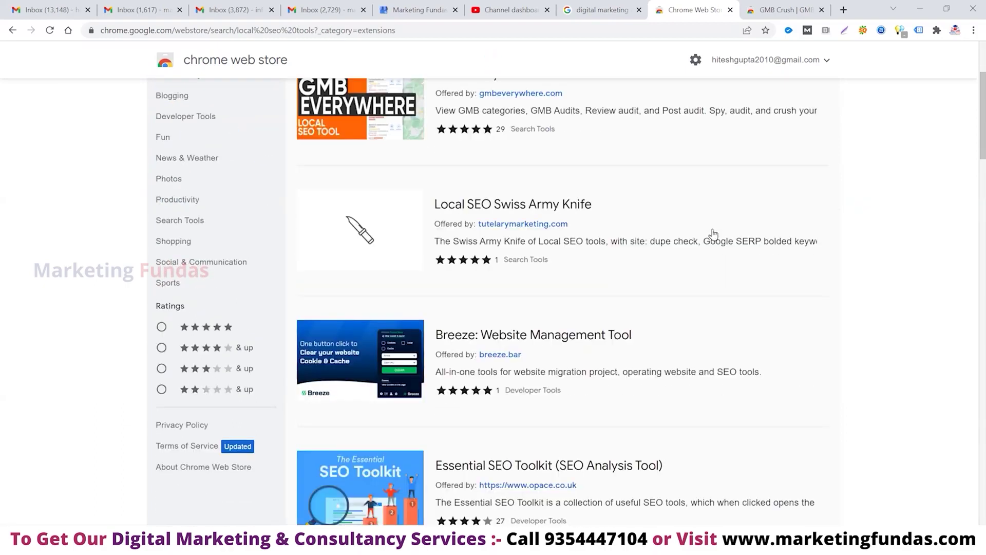
scroll(719, 258, "down", 4)
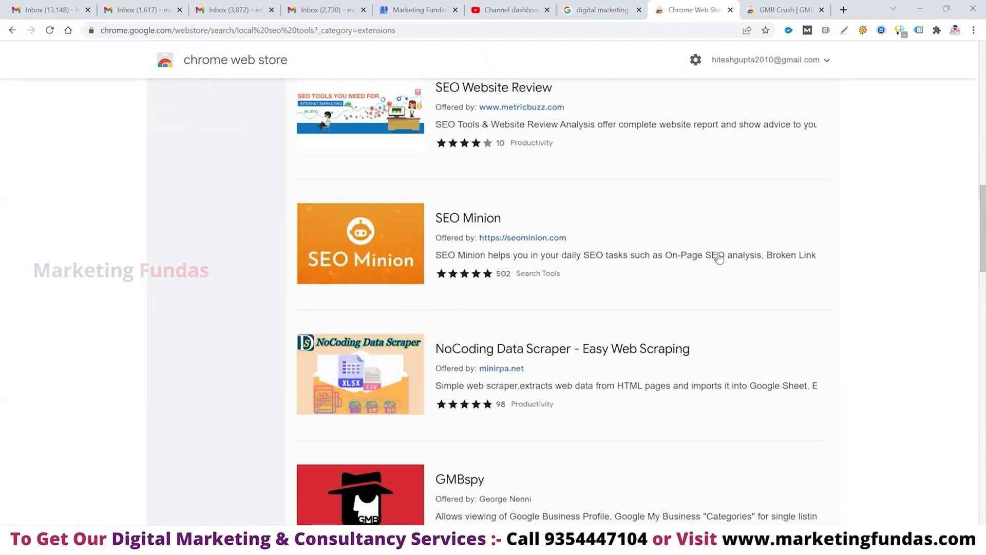
scroll(718, 258, "up", 1)
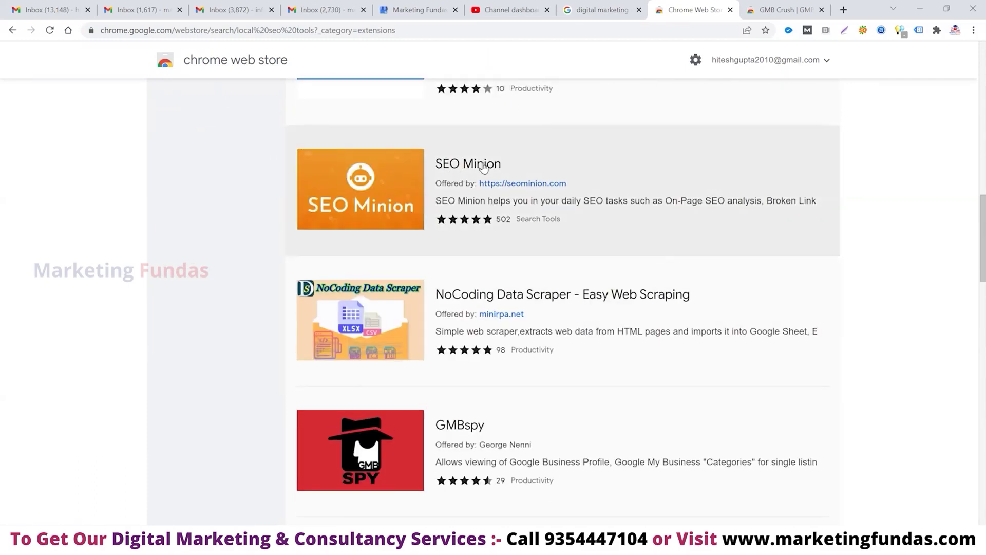
scroll(725, 331, "down", 3)
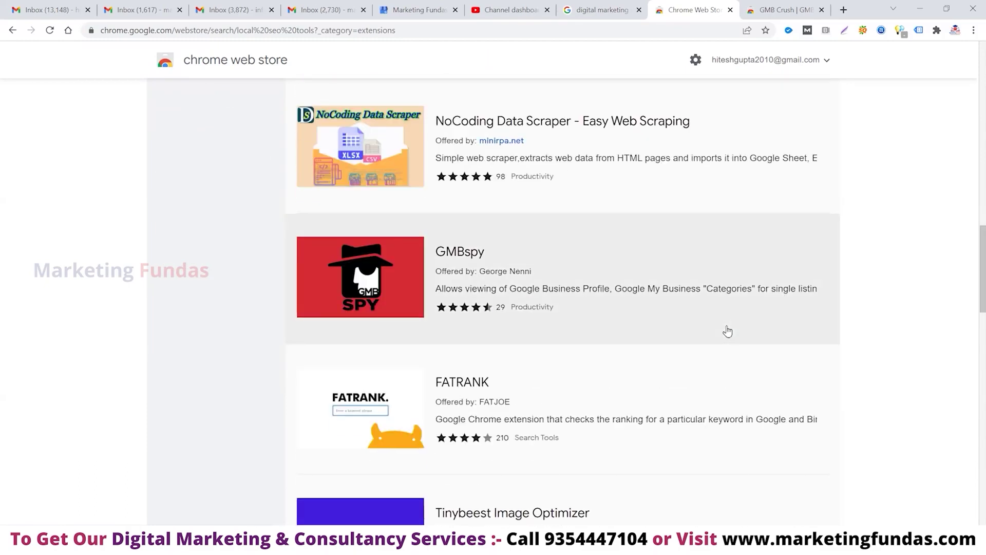
scroll(726, 330, "up", 8)
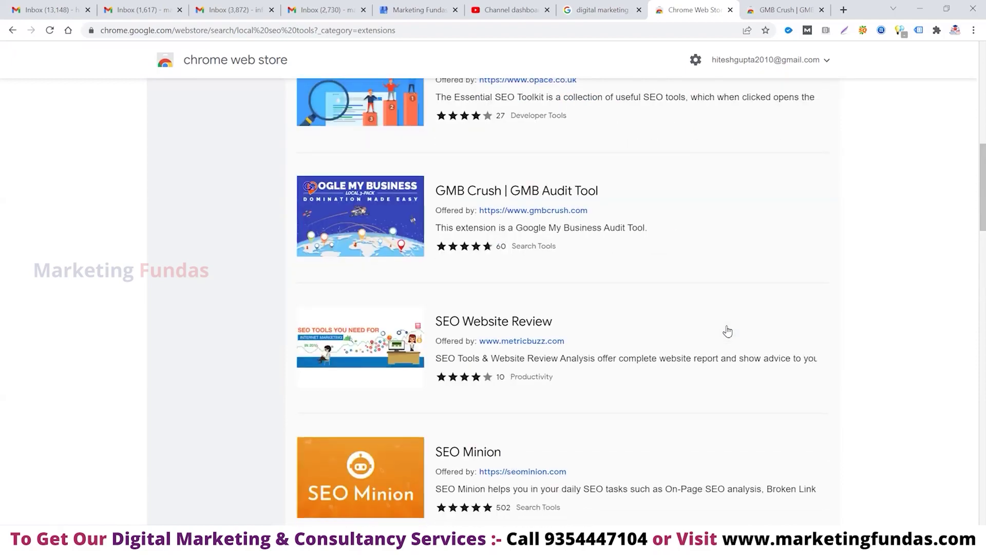
scroll(414, 349, "down", 3)
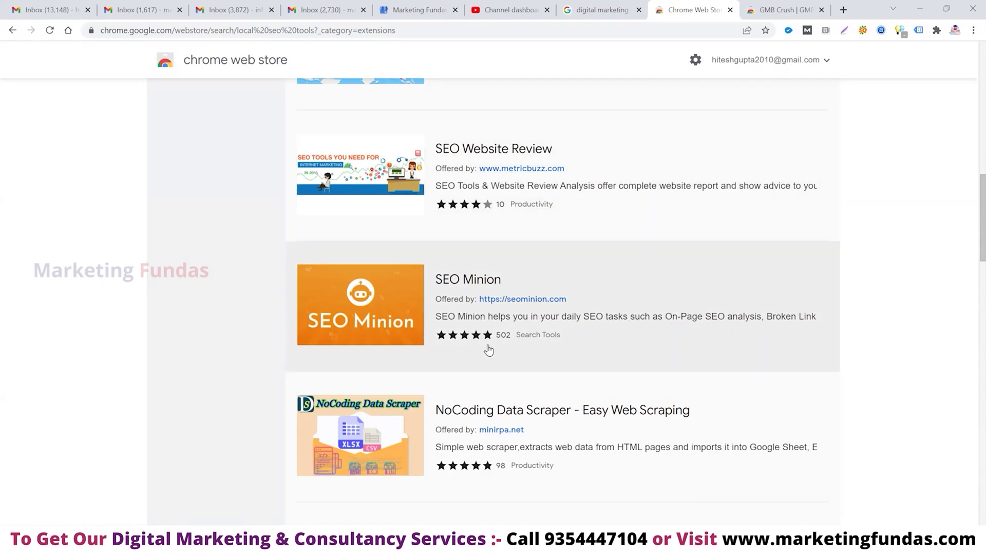
Open SEO Minion in a new tab to view it, then return to the GMB Crush page.
right_click(455, 279)
left_click(475, 289)
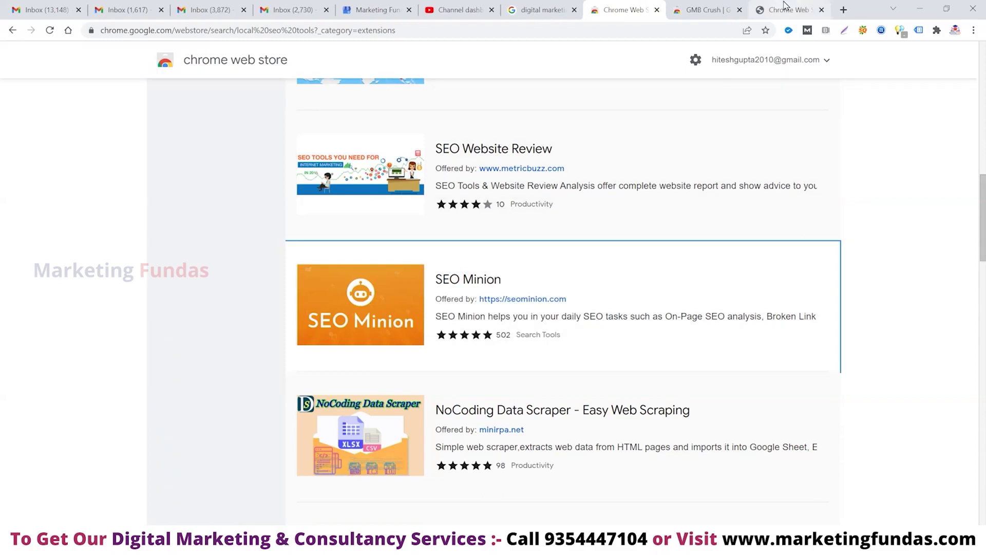
left_click(786, 10)
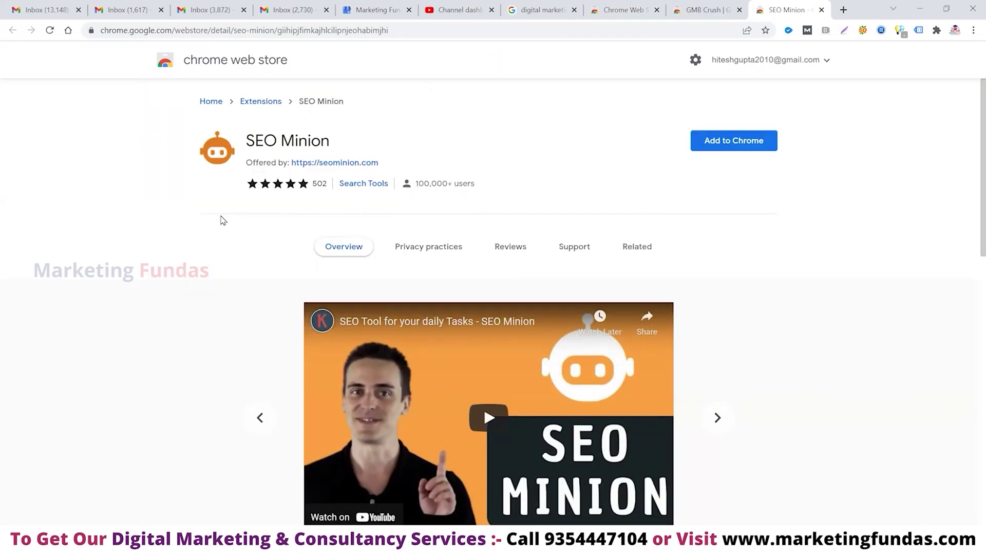
left_click(691, 10)
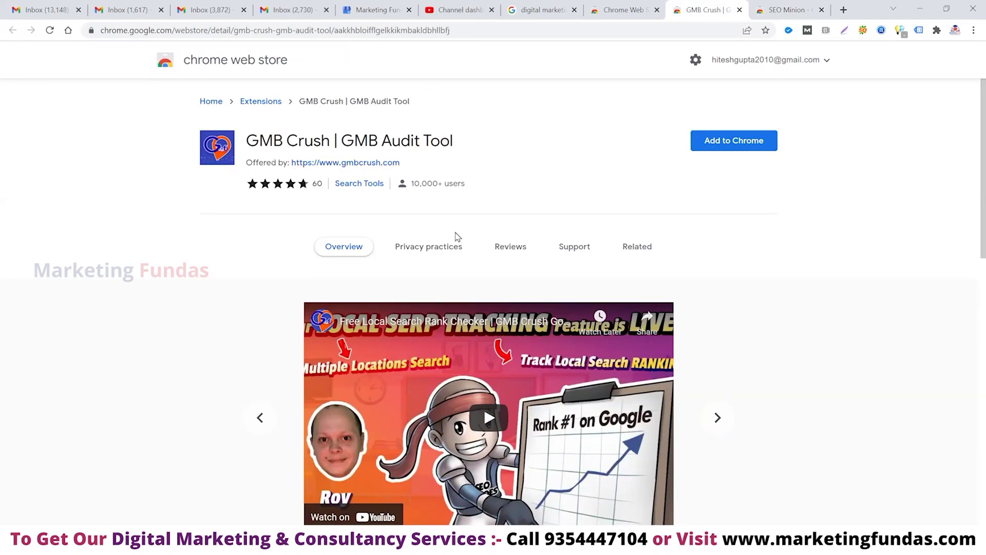
Add the GMB Crush | GMB Audit Tool extension to Chrome and open its login page from the toolbar.
left_click(729, 147)
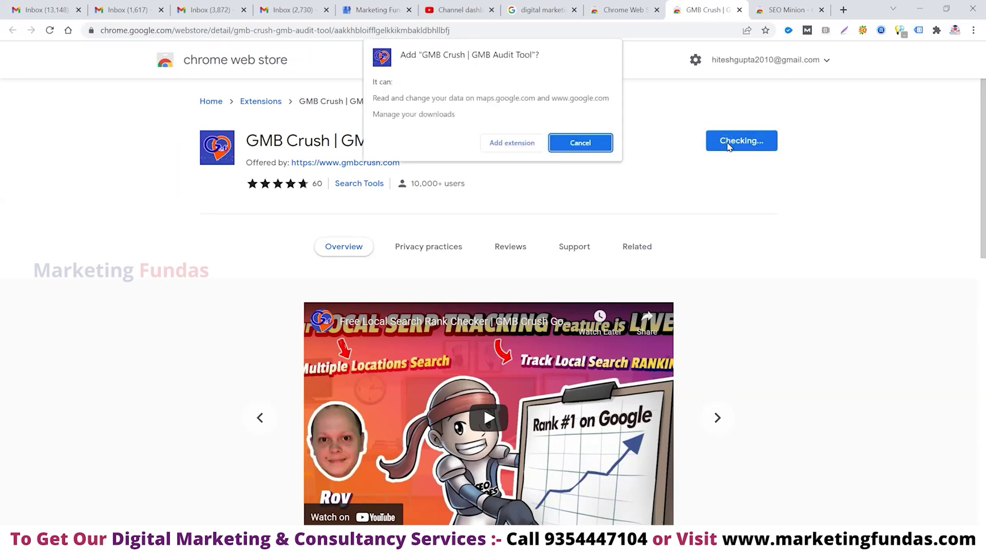
left_click(512, 144)
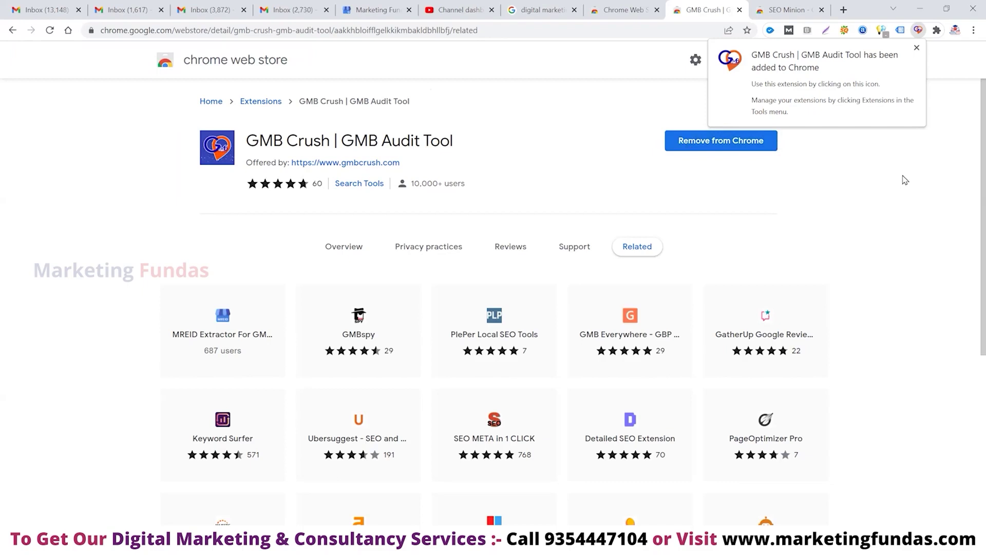
left_click(919, 31)
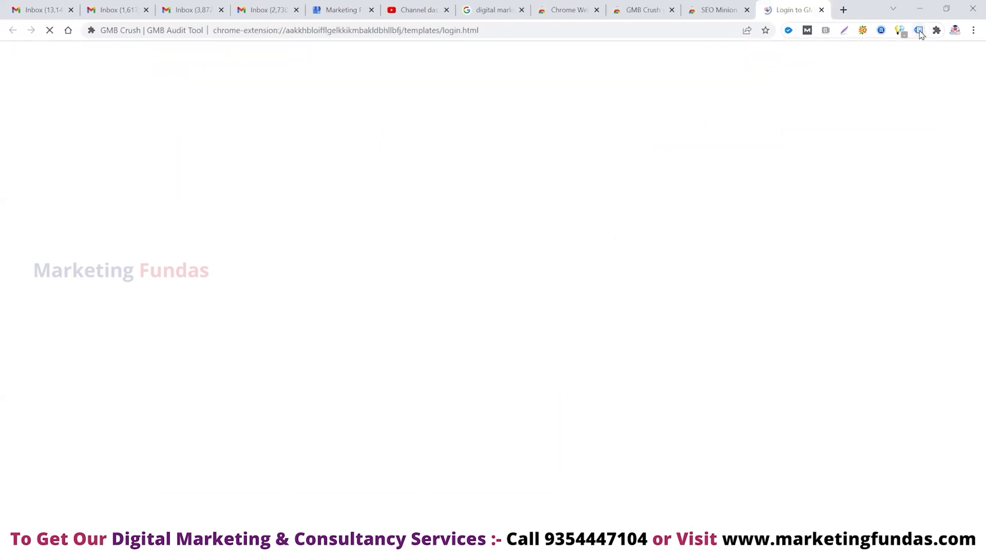
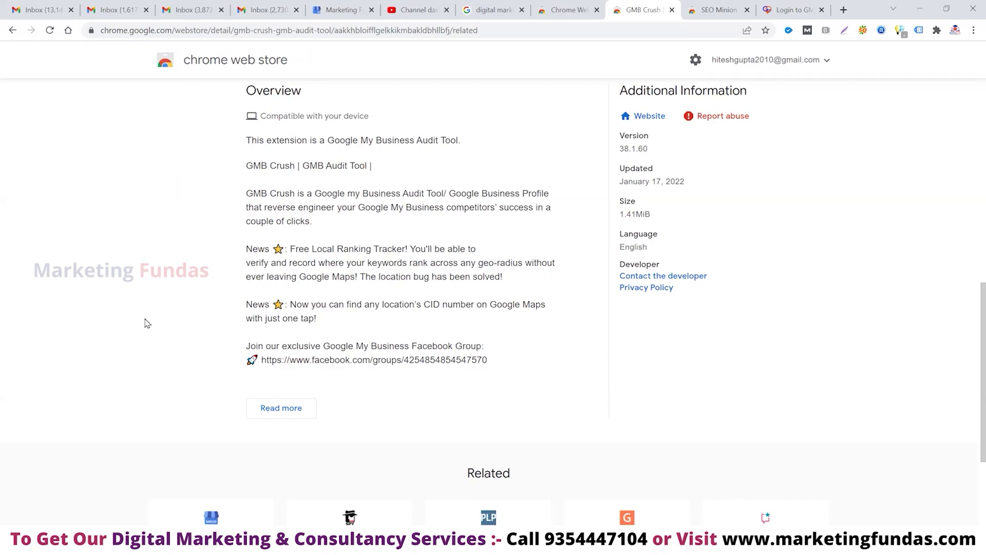
Expand the GMB Crush extension description with Read more and scroll through all of it.
scroll(148, 323, "down", 1)
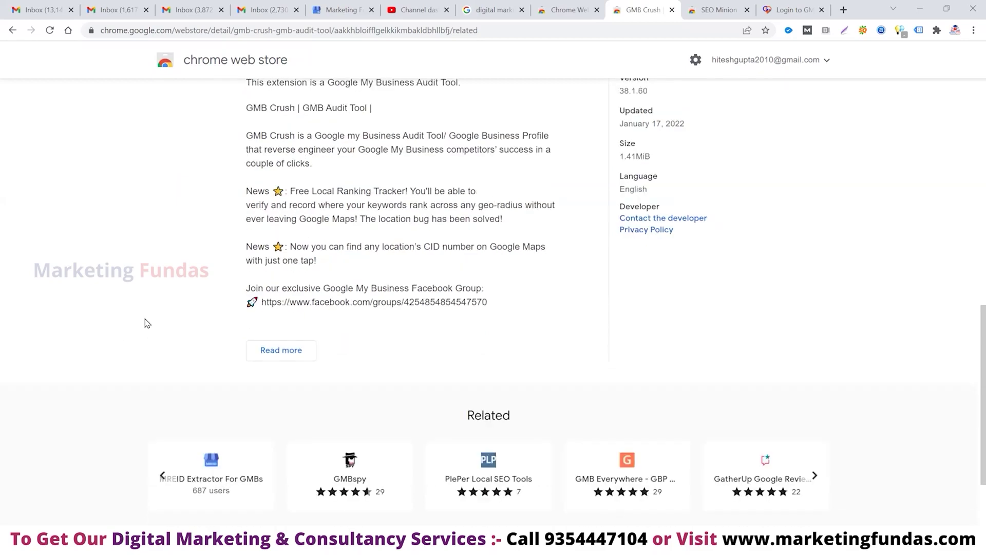
left_click(271, 350)
scroll(179, 316, "down", 2)
scroll(180, 316, "down", 1)
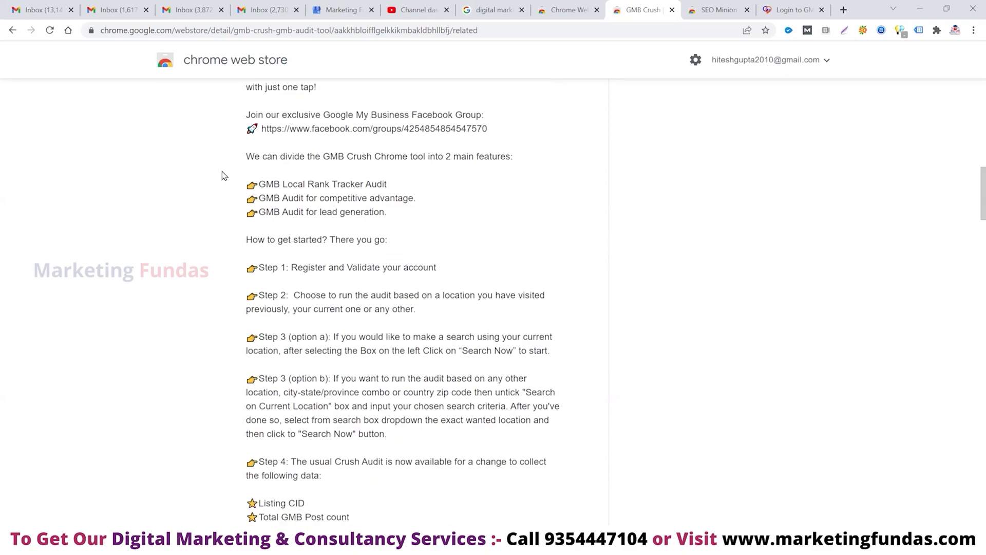
scroll(231, 154, "down", 1)
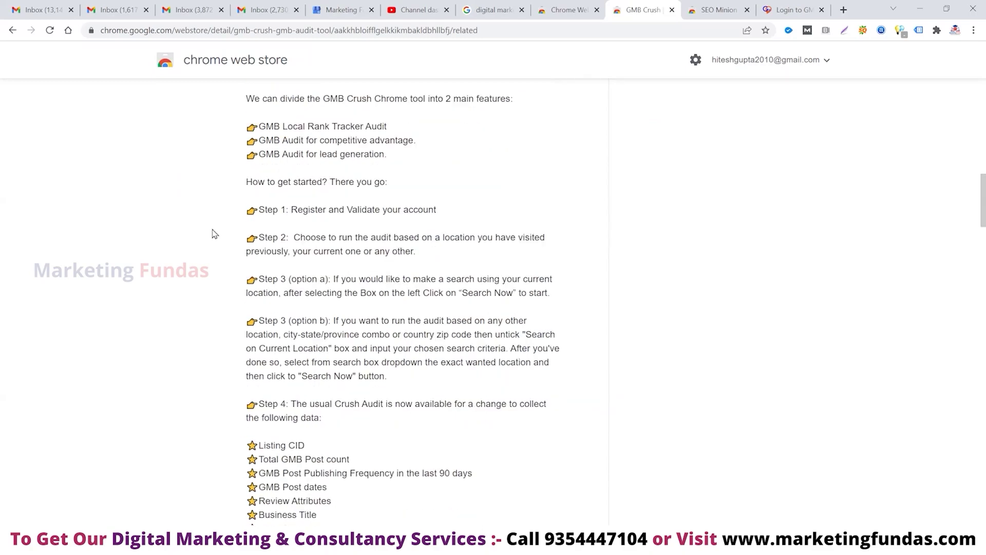
scroll(202, 269, "down", 2)
scroll(200, 270, "down", 2)
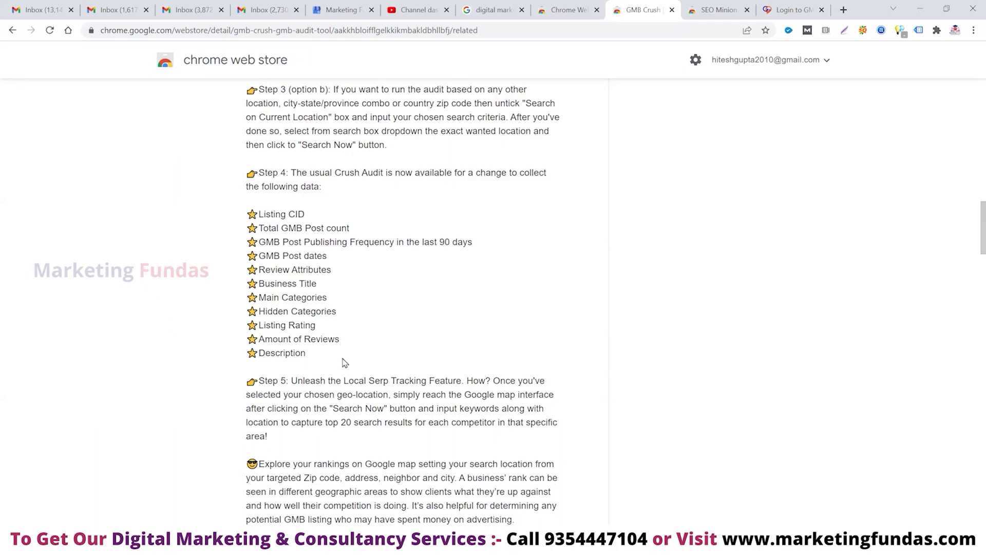
scroll(193, 375, "down", 5)
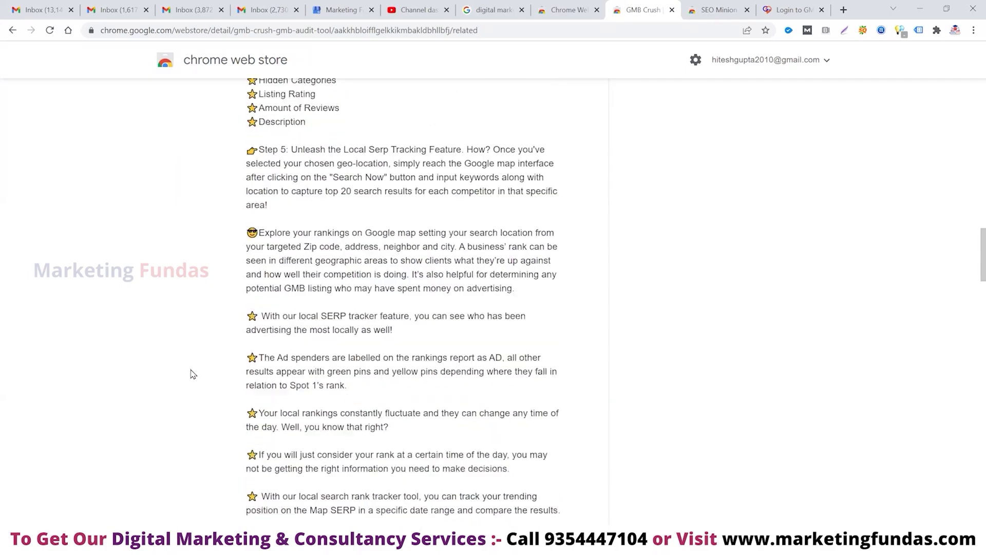
scroll(167, 286, "down", 7)
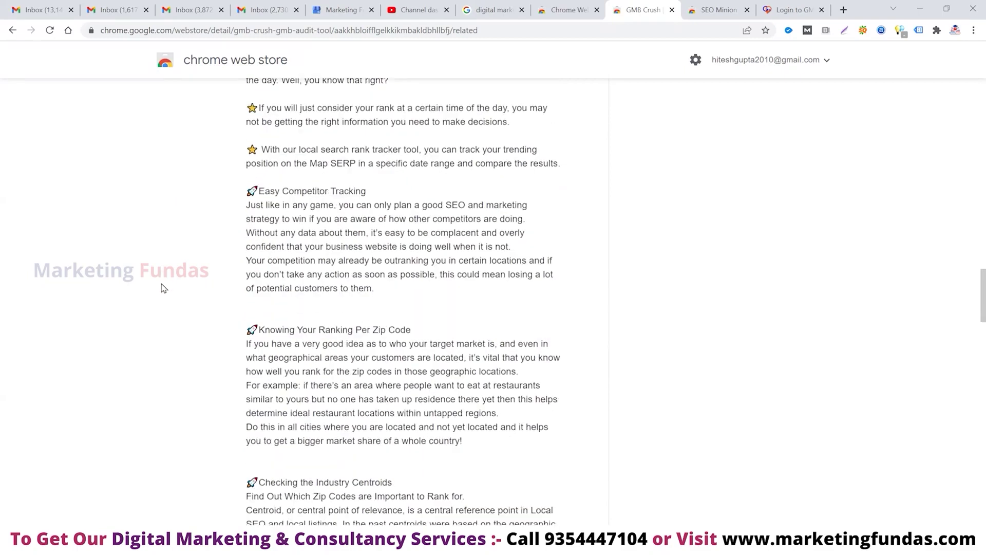
scroll(164, 289, "down", 1)
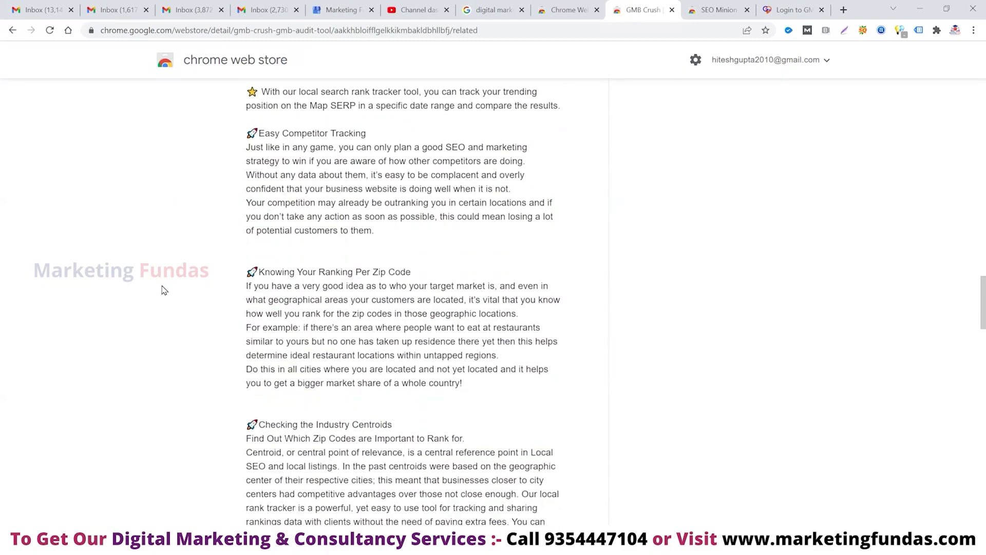
scroll(163, 291, "up", 20)
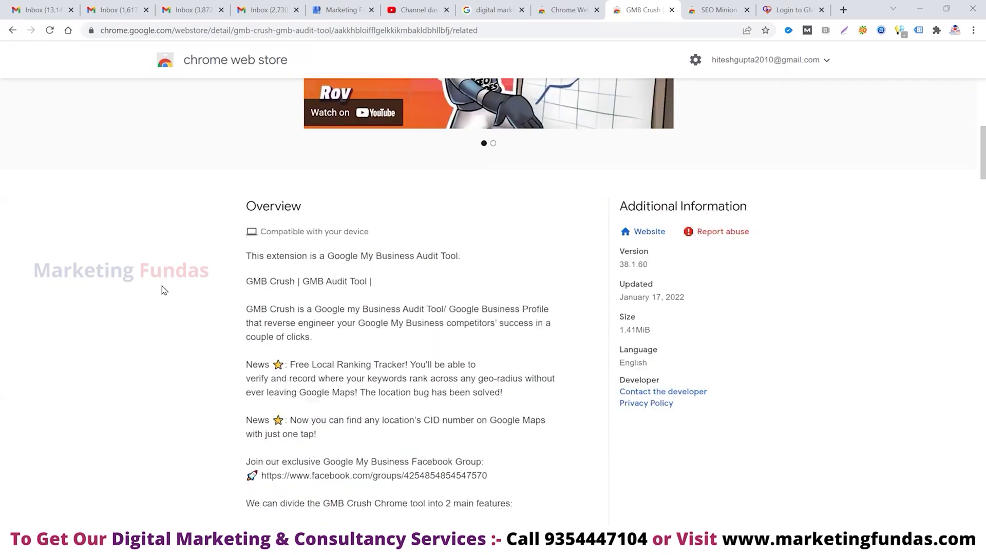
scroll(163, 290, "up", 7)
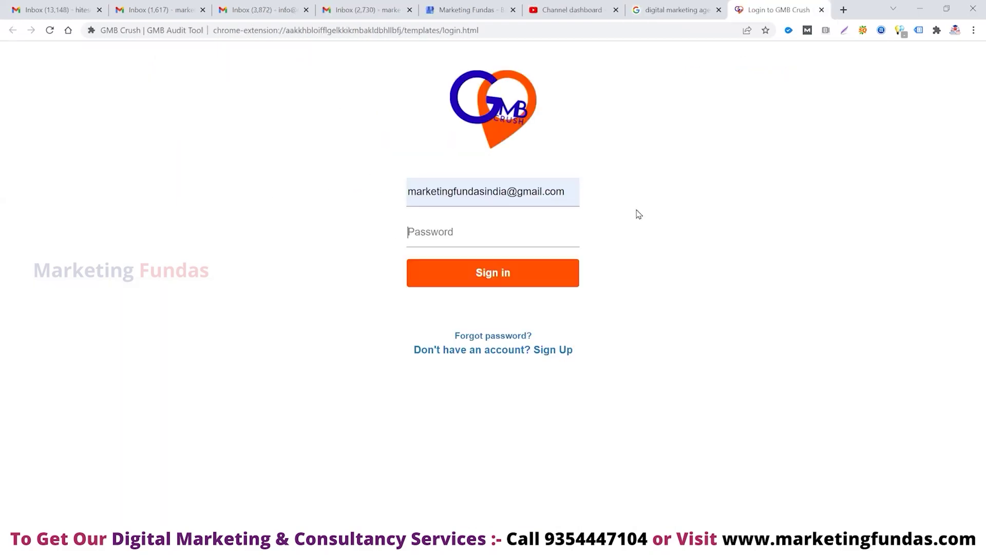
Switch to the GMB Crush Sign Up form and fill in the first name from a saved entry.
left_click(557, 239)
left_click(494, 354)
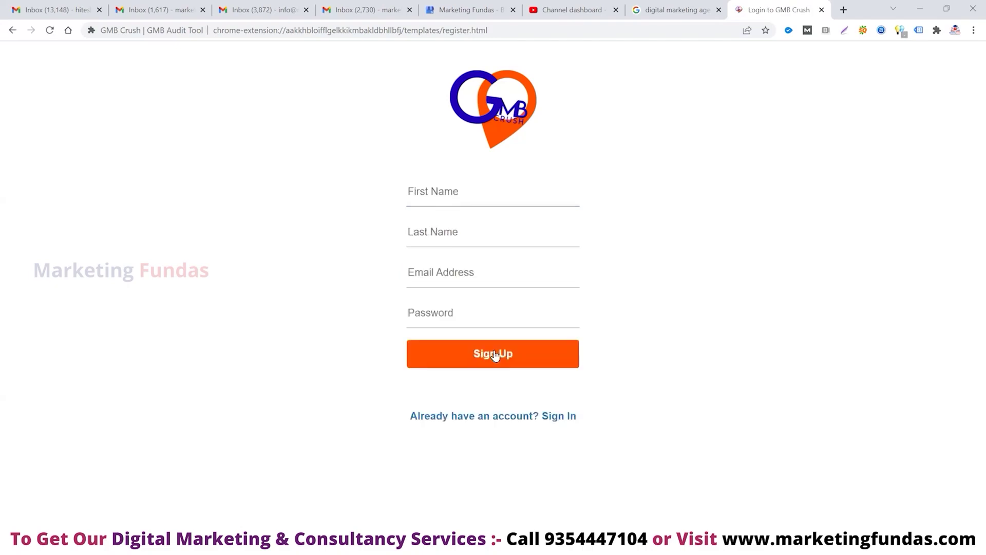
left_click(484, 185)
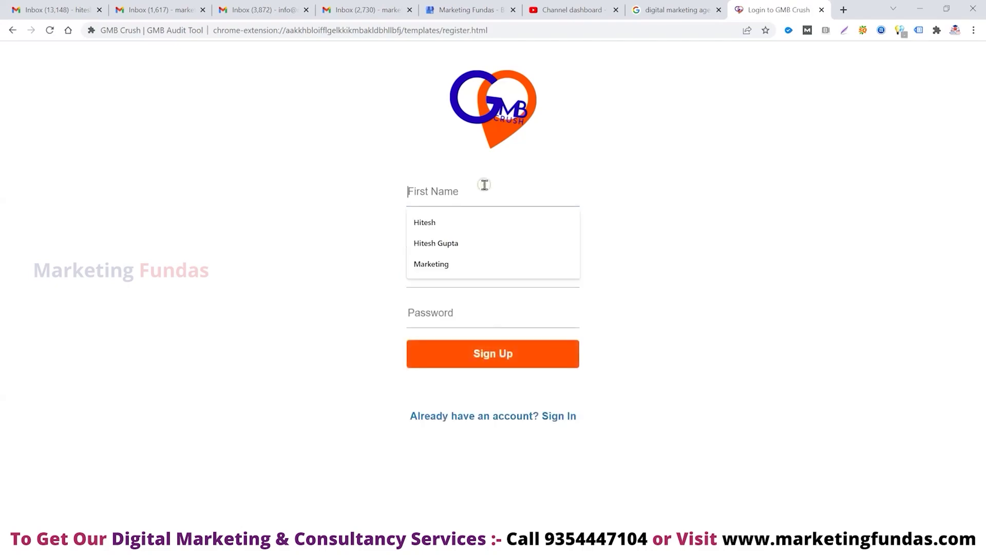
left_click(446, 242)
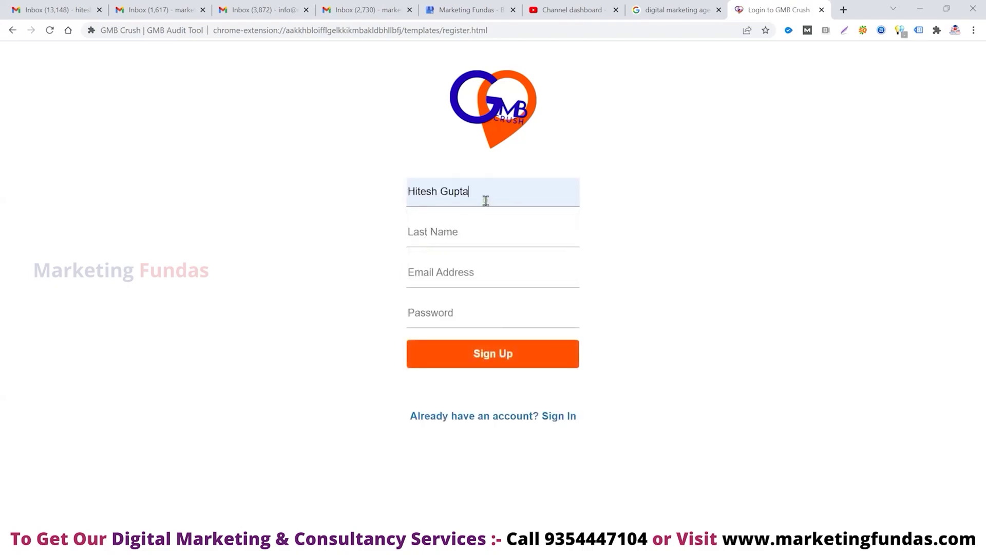
key("BackSpace")
key("BackSpace")
key("BackSpace")
key("BackSpace")
key("BackSpace")
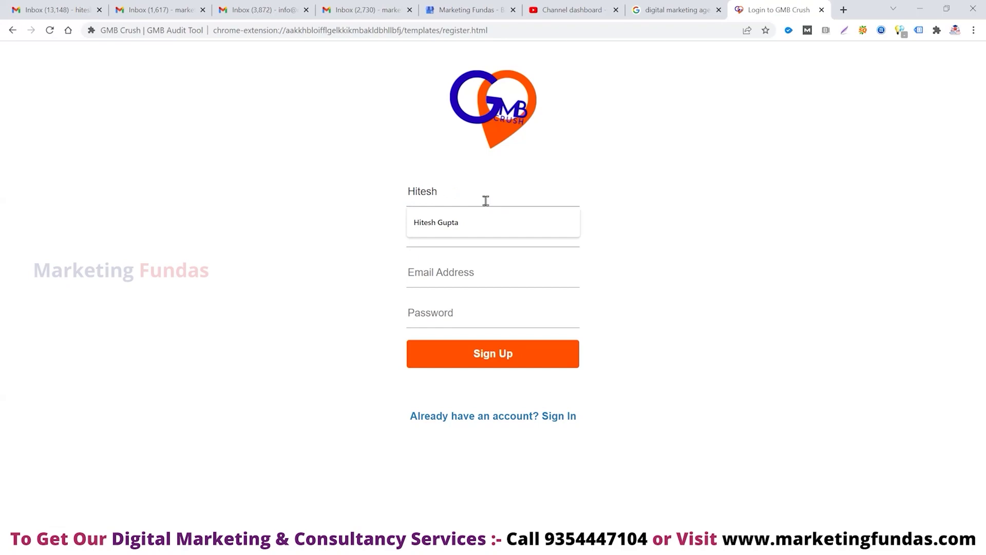
key("BackSpace")
left_click(443, 224)
Fill in the last name, e-mail and account password, submit the registration, and dismiss the alert.
left_click(440, 231)
left_click(423, 262)
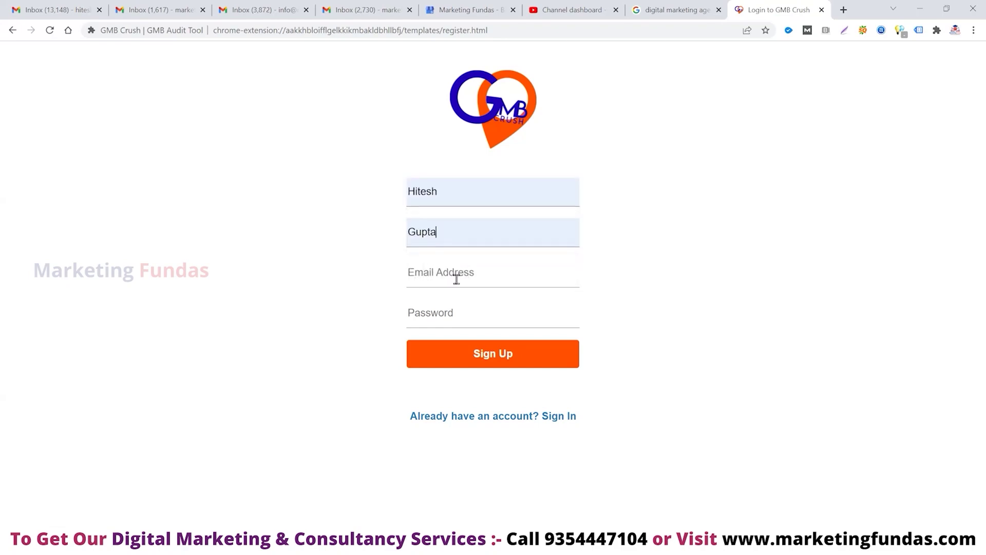
left_click(459, 275)
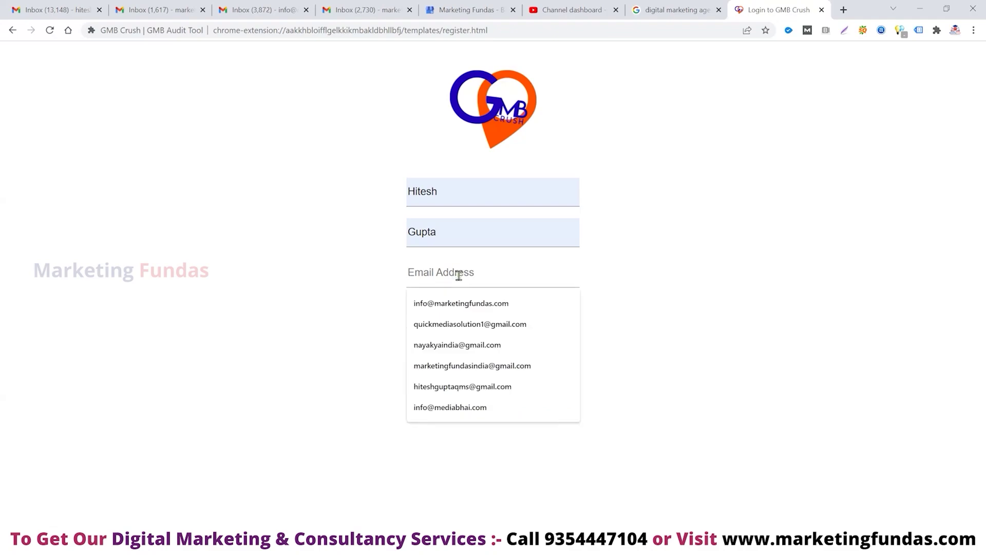
left_click(470, 365)
left_click(453, 318)
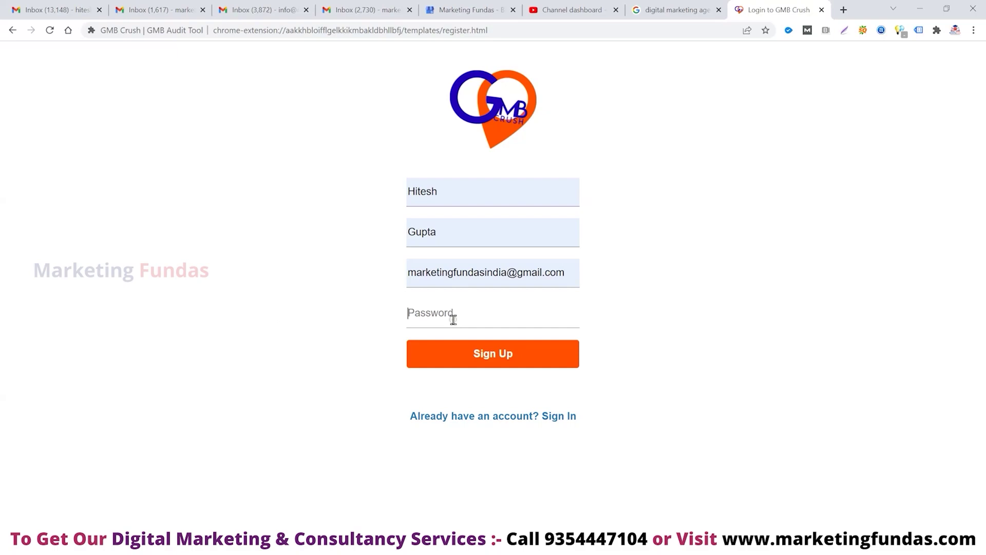
type("••••••••••")
left_click(485, 353)
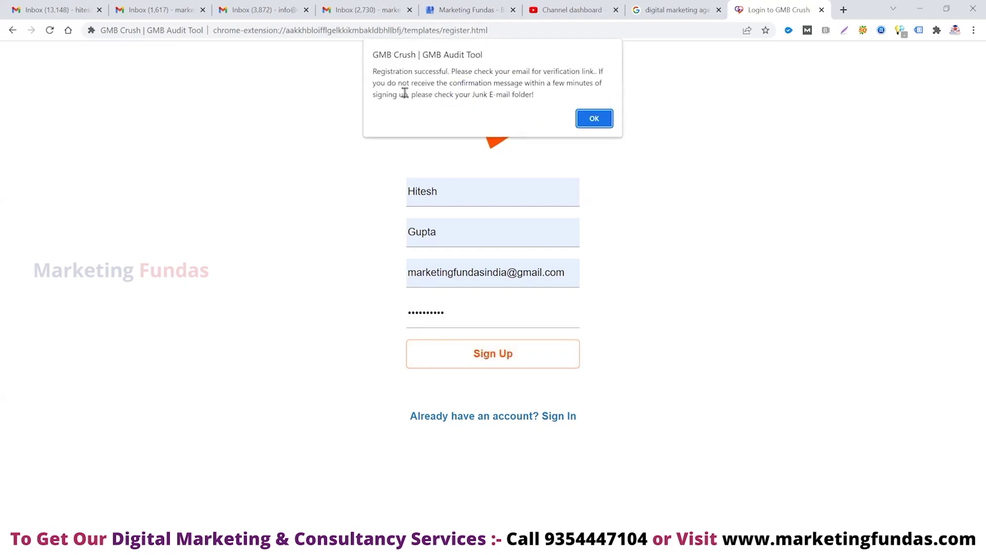
left_click(577, 121)
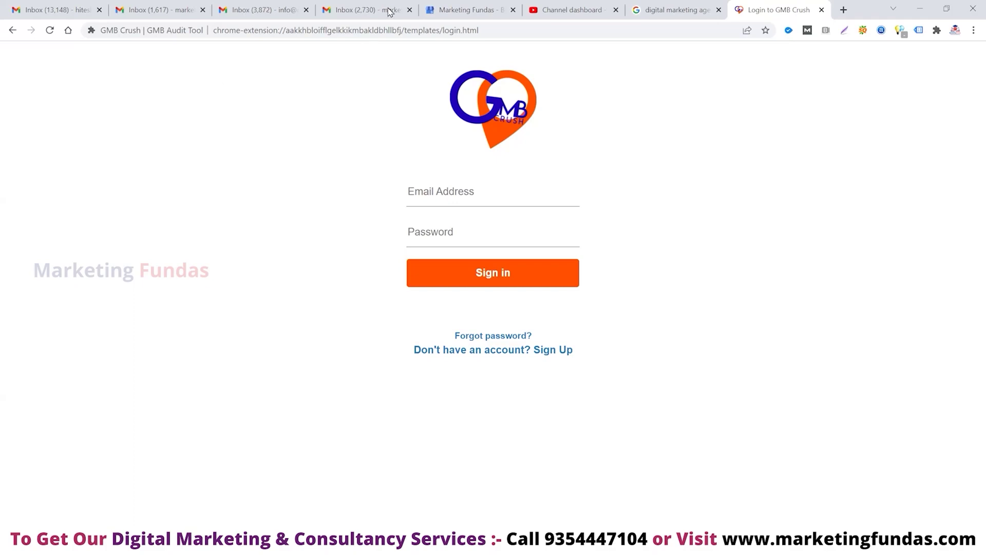
Refresh the Gmail inbox, open the Gmbcrush Verify Email message and confirm the e-mail address.
left_click(363, 6)
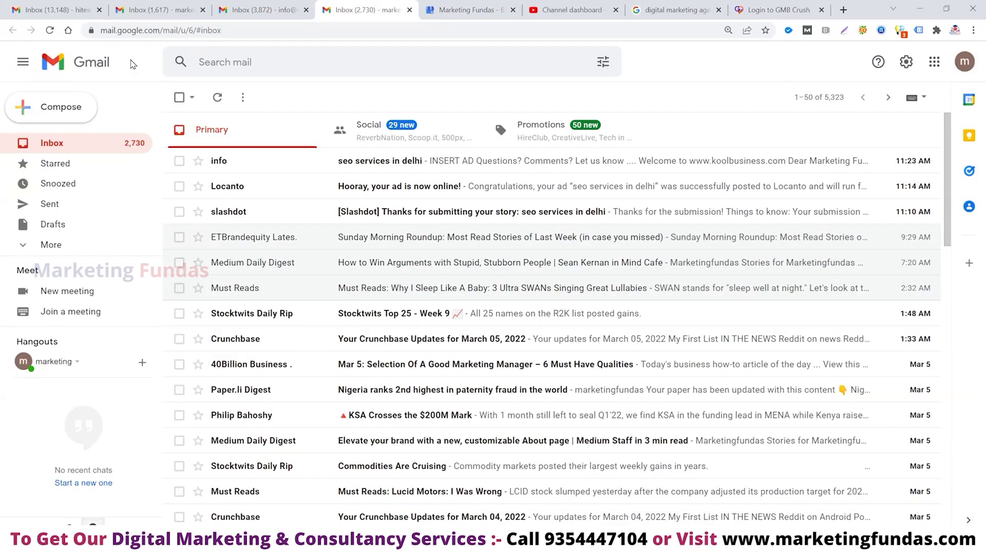
left_click(217, 97)
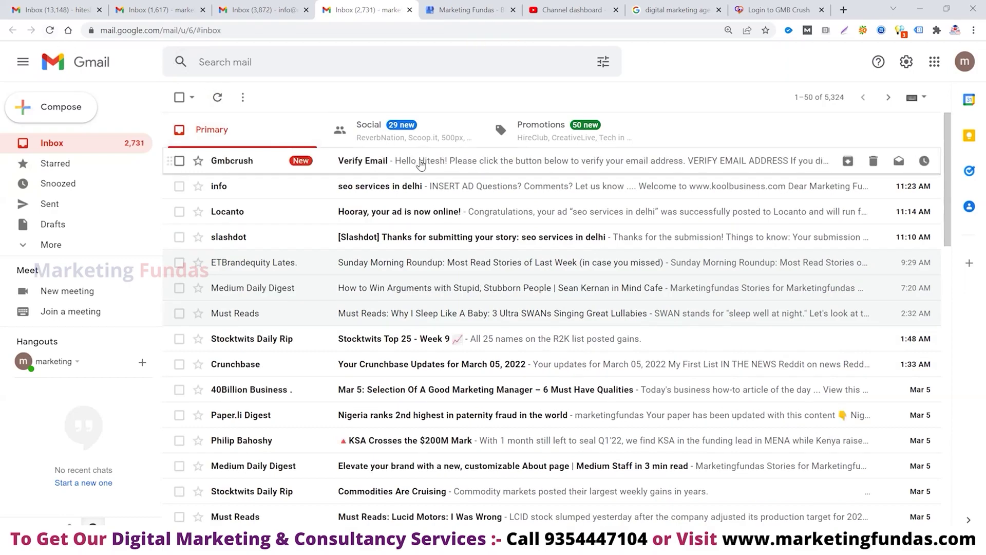
left_click(421, 163)
scroll(316, 282, "down", 3)
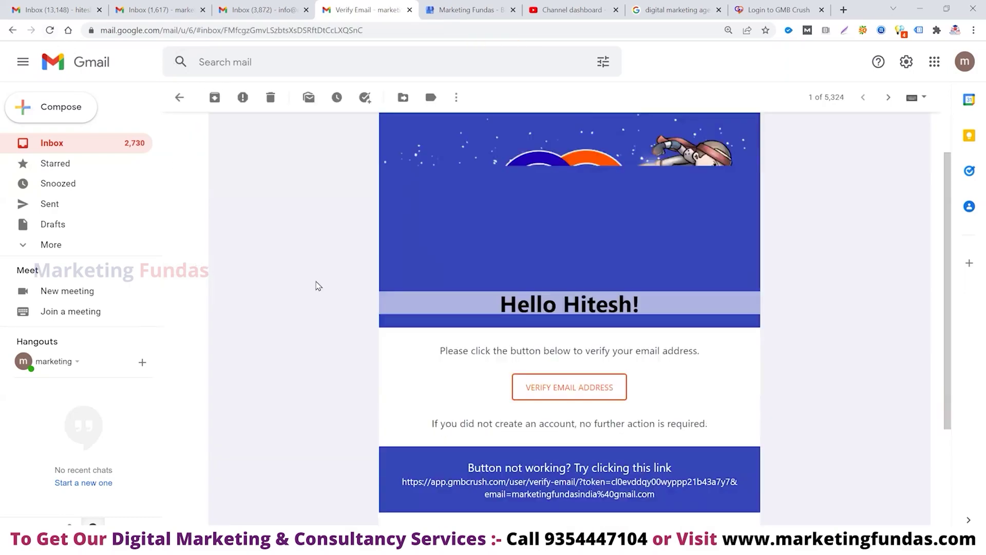
left_click(569, 301)
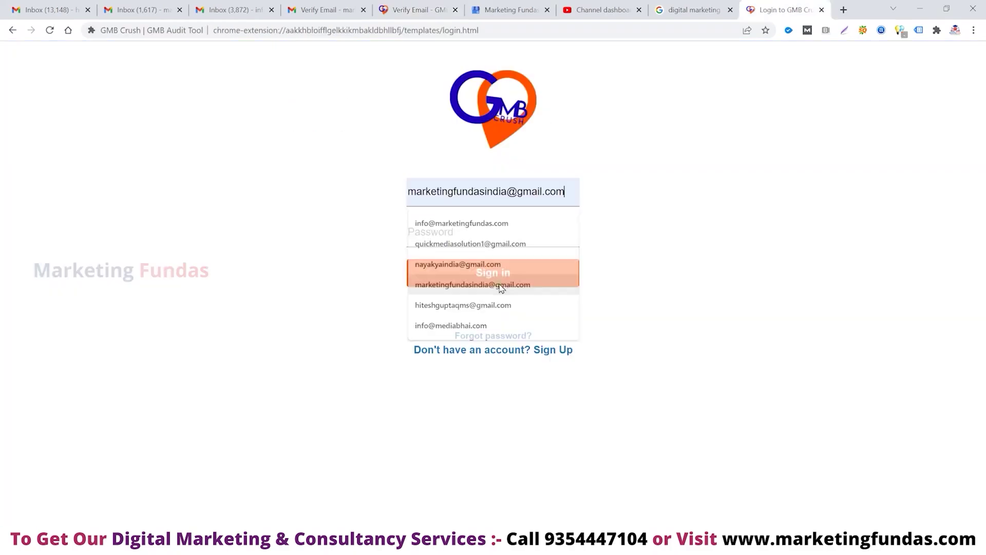
Sign in to GMB Crush with the account password.
left_click(463, 228)
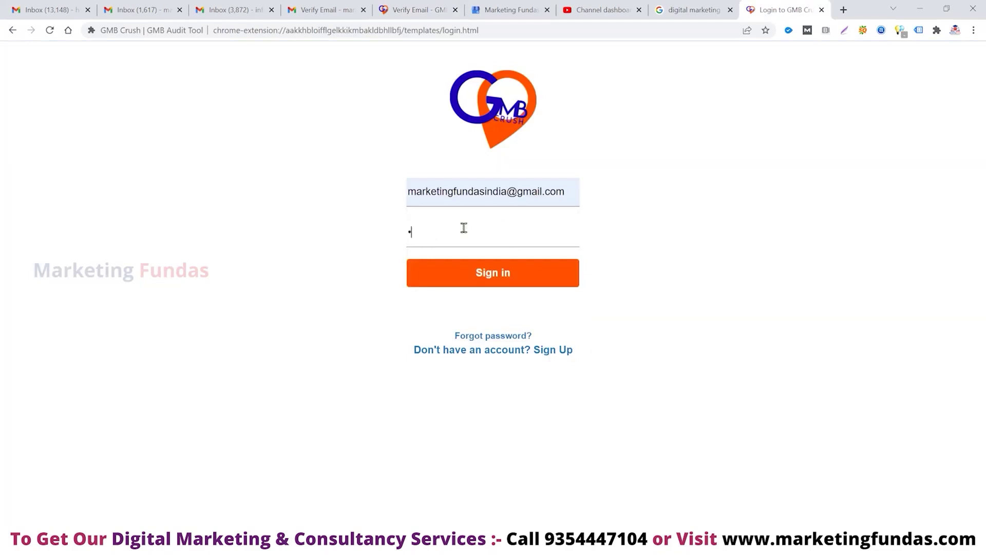
type("••••••••••")
left_click(489, 266)
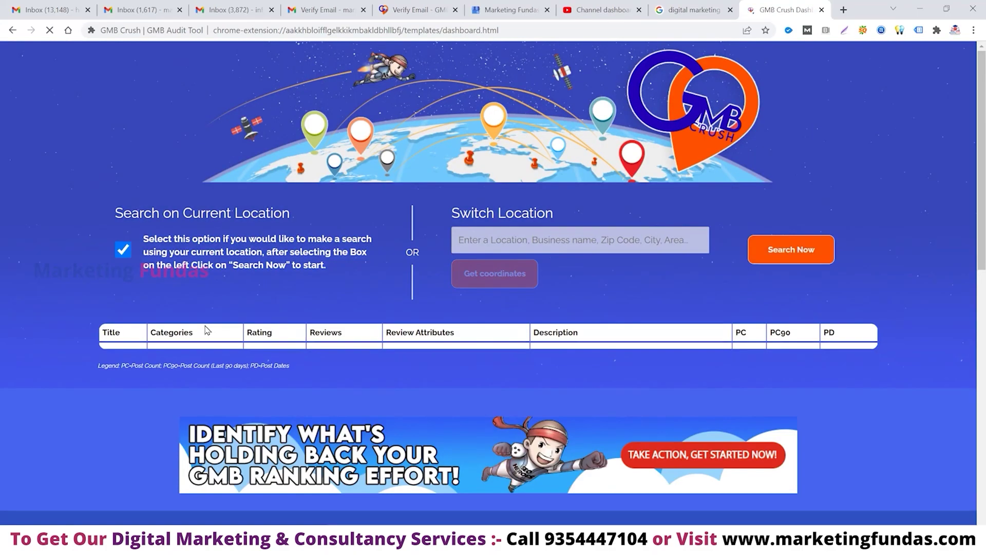
Scroll the GMB Crush dashboard, then run a Google search for 'digital marketing agency'.
scroll(76, 298, "down", 2)
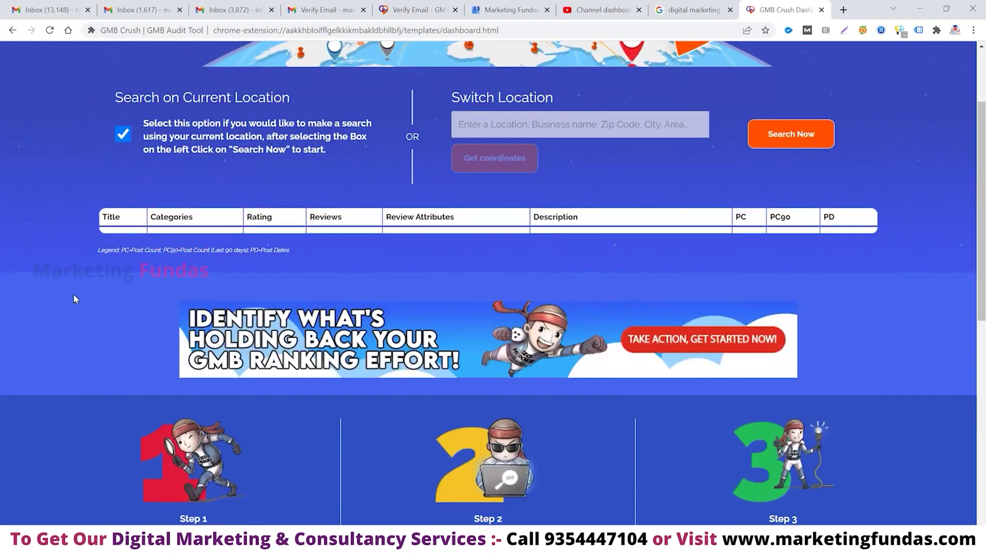
scroll(72, 294, "down", 3)
scroll(73, 293, "down", 4)
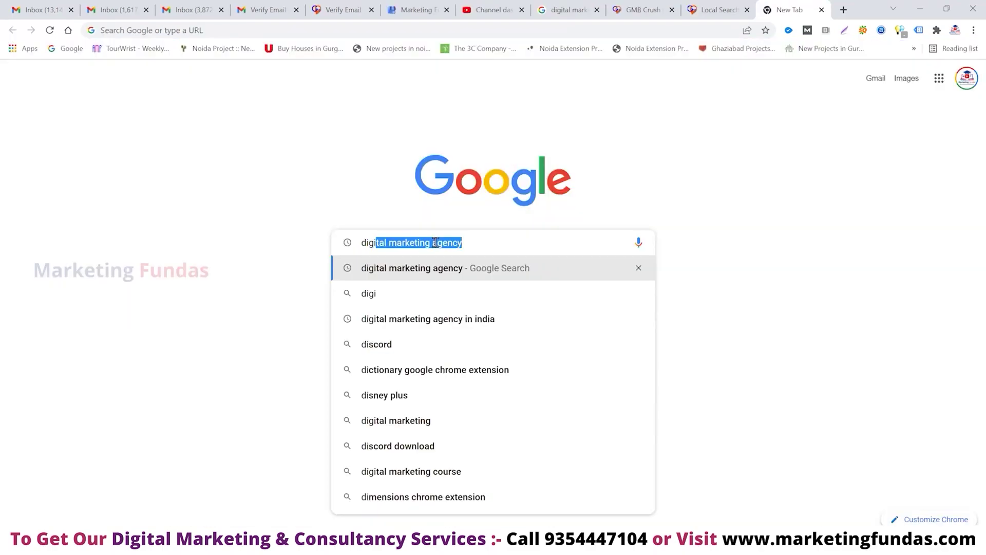
type("t")
key("Return")
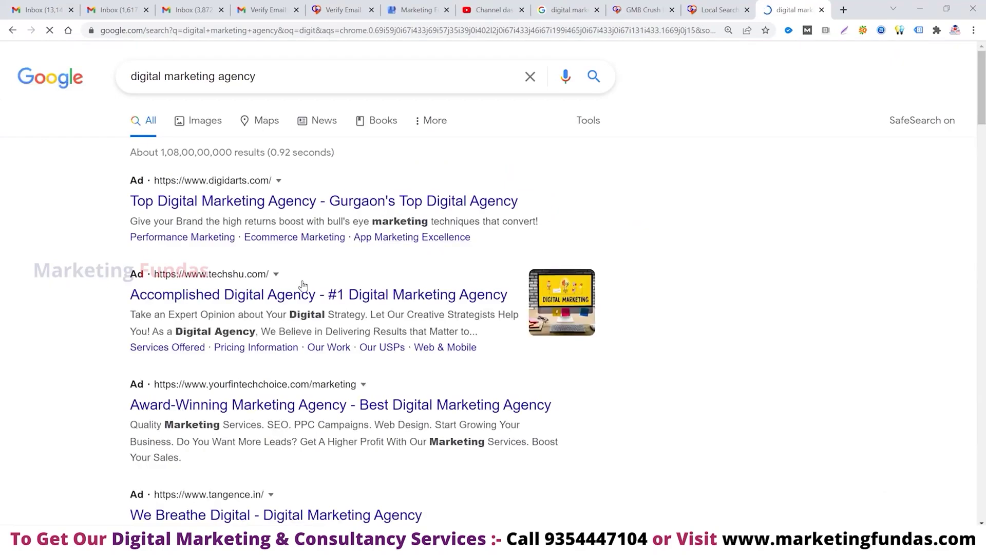
Launch GMB Crush from the Extensions menu and use its Search Now button to open Google Maps.
scroll(291, 276, "down", 10)
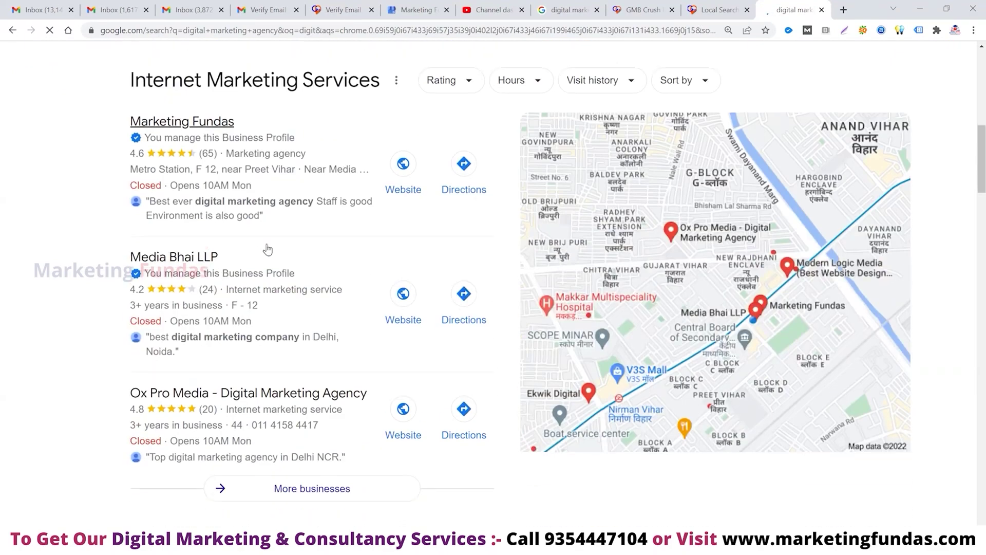
scroll(267, 250, "up", 1)
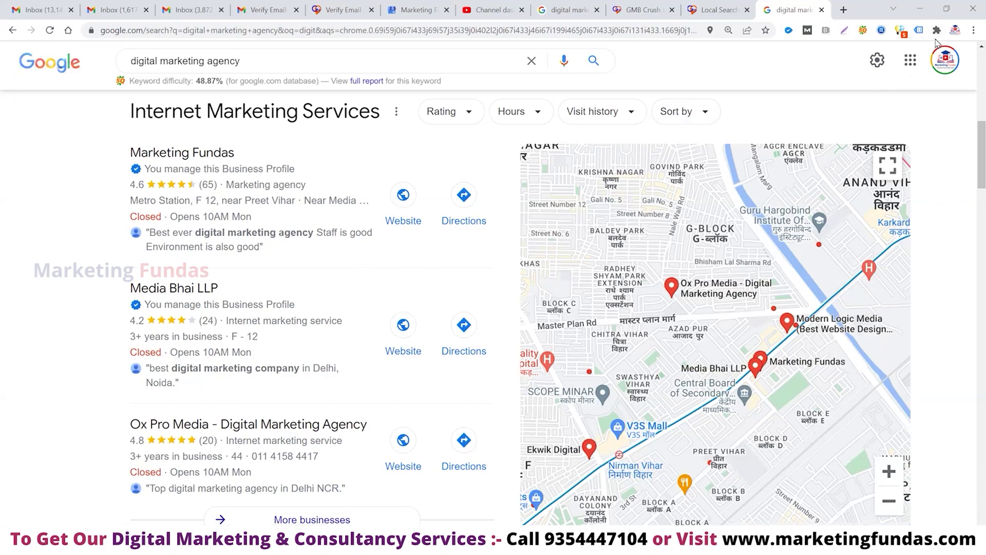
left_click(937, 31)
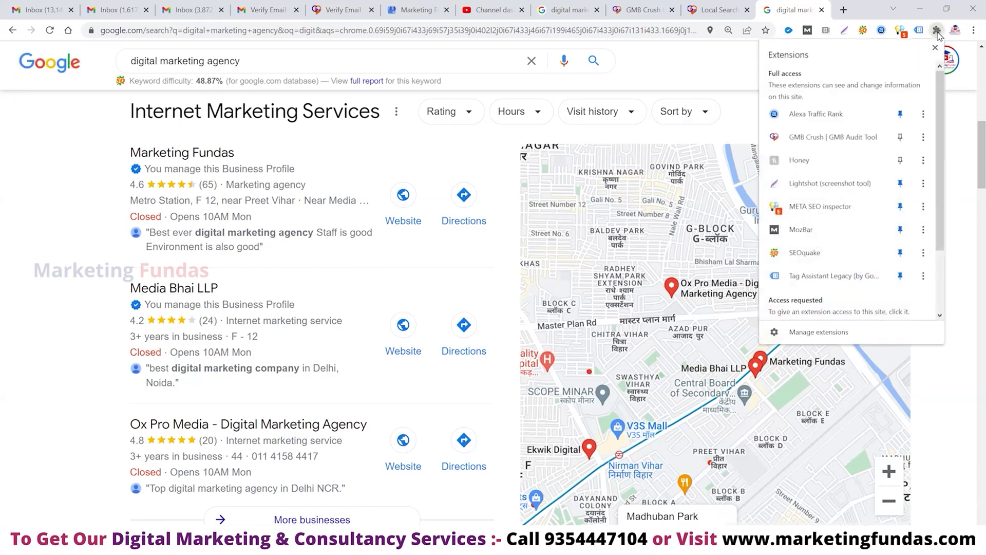
left_click(832, 137)
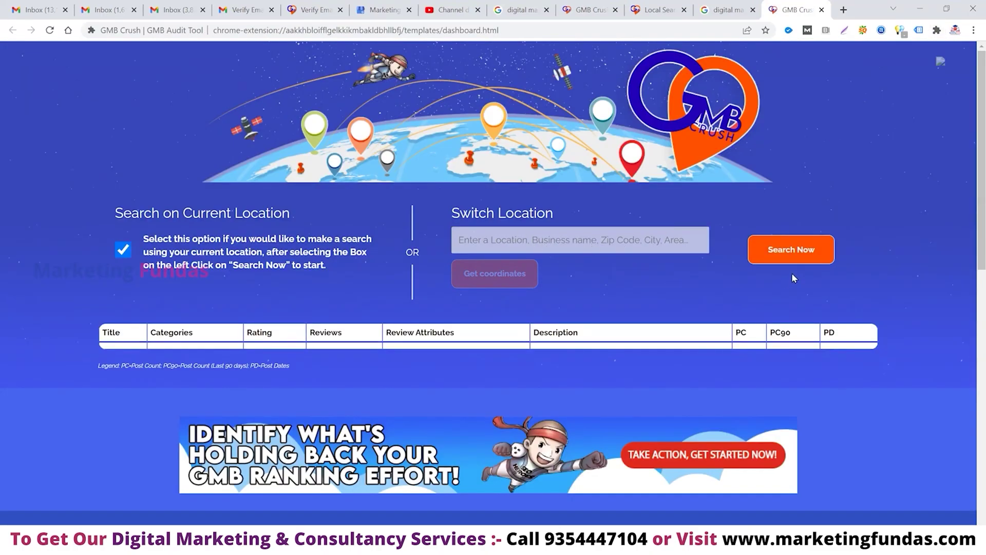
left_click(798, 255)
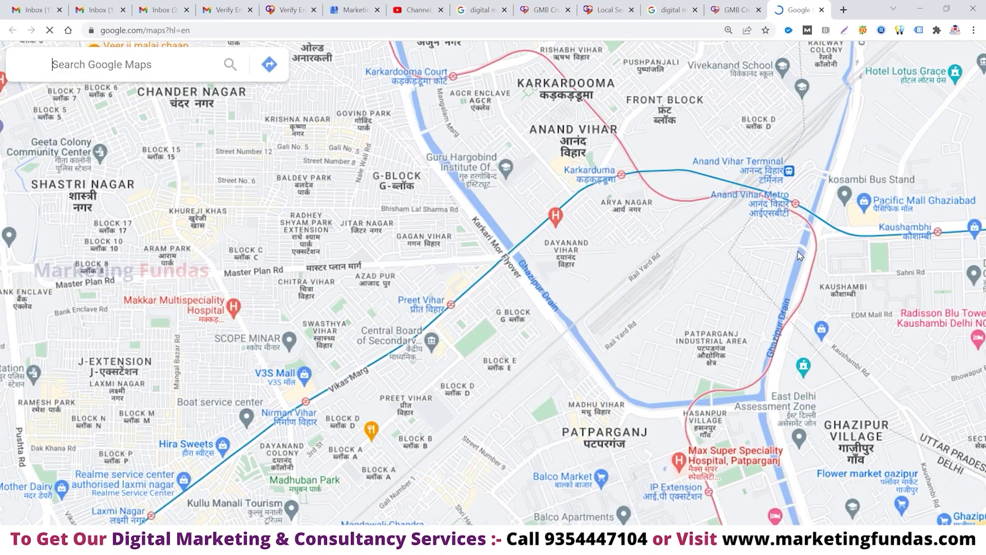
Search Maps for 'digital marketing agency' and open the Ox Pro Media - Digital Marketing Agency listing.
left_click(189, 62)
type("digital ")
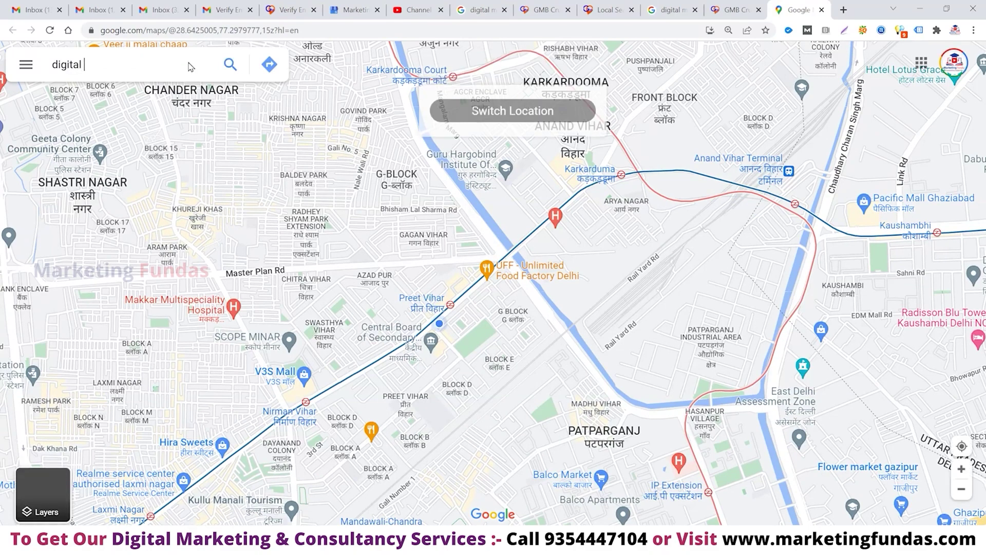
type("marketing")
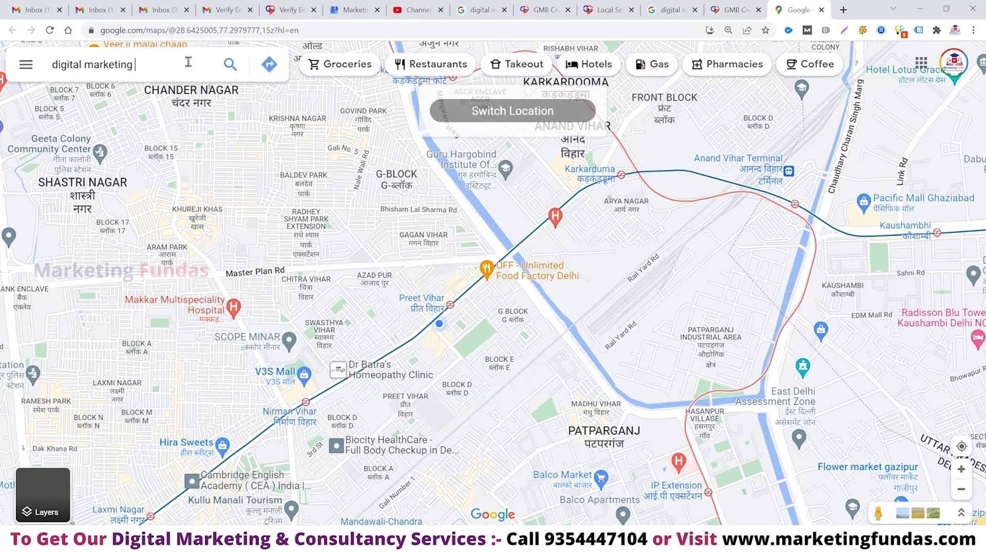
type(" agency")
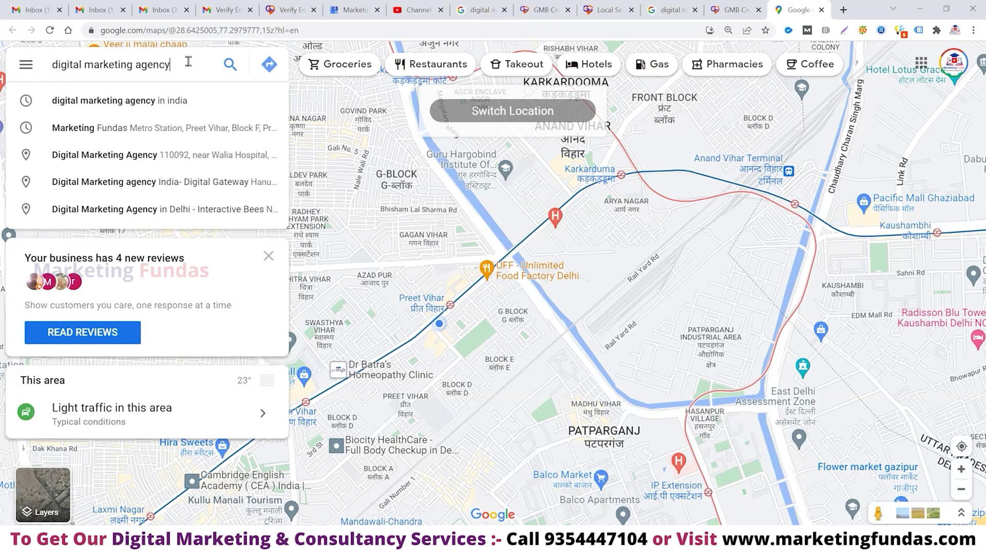
key("Return")
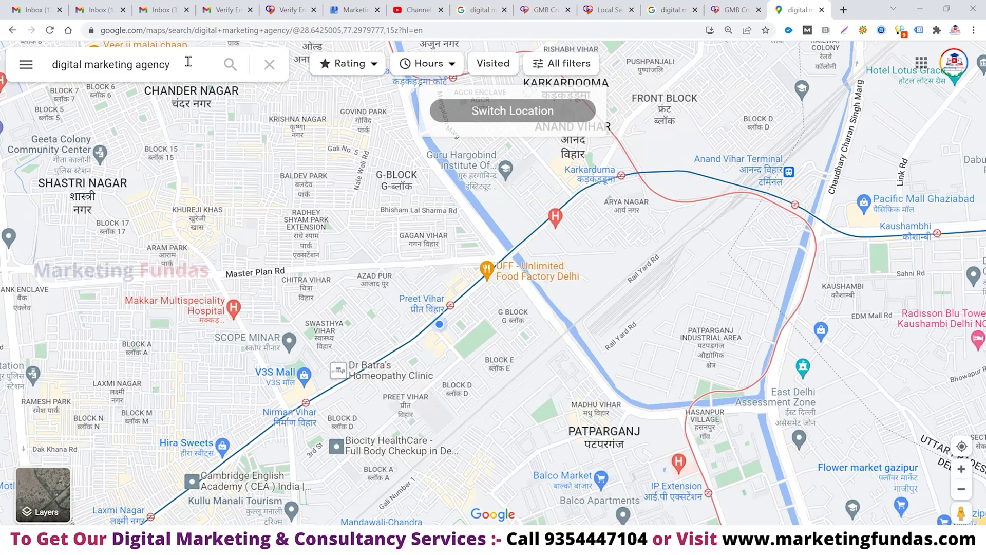
scroll(48, 212, "down", 10)
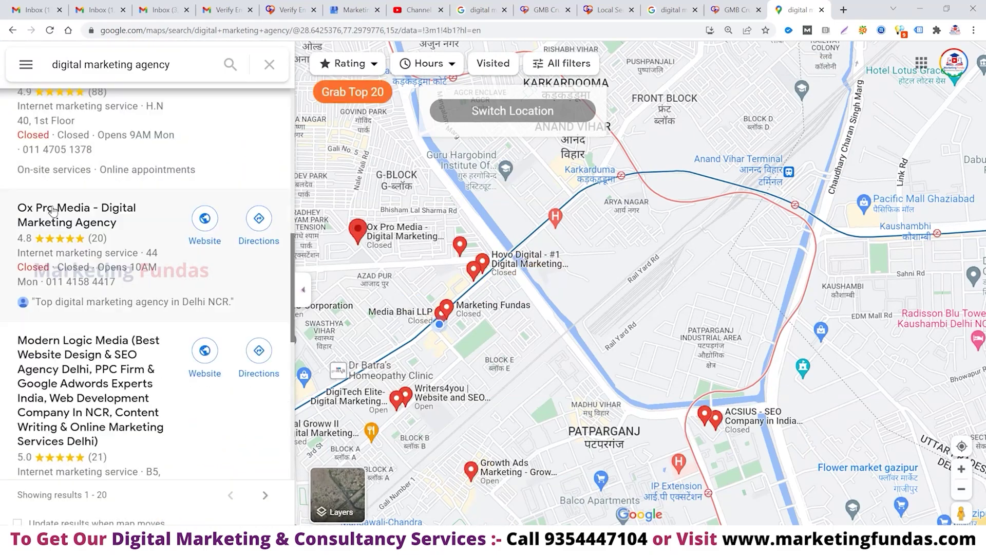
left_click(48, 211)
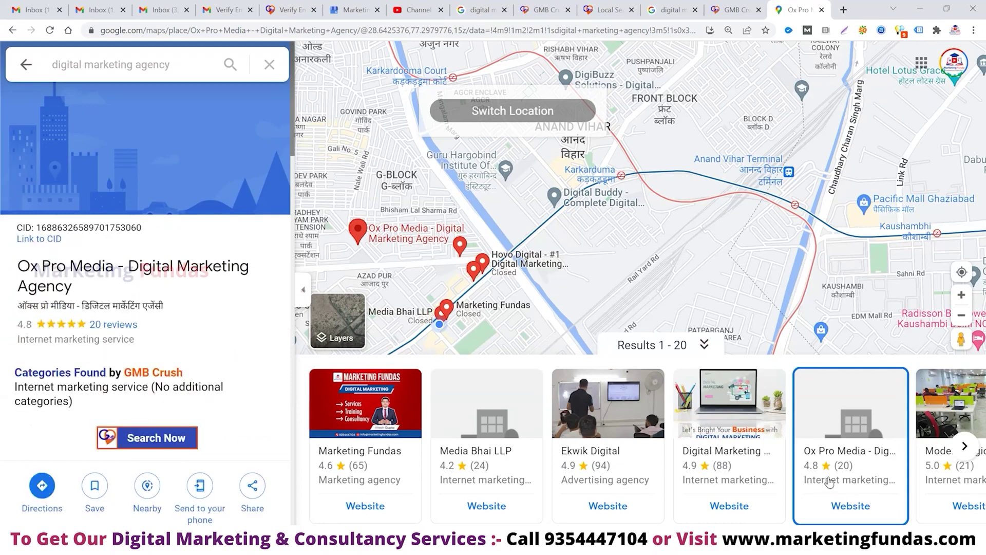
Run GMB Crush's Search Now on the Ox Pro Media place panel to audit the listing.
scroll(830, 483, "right", 2)
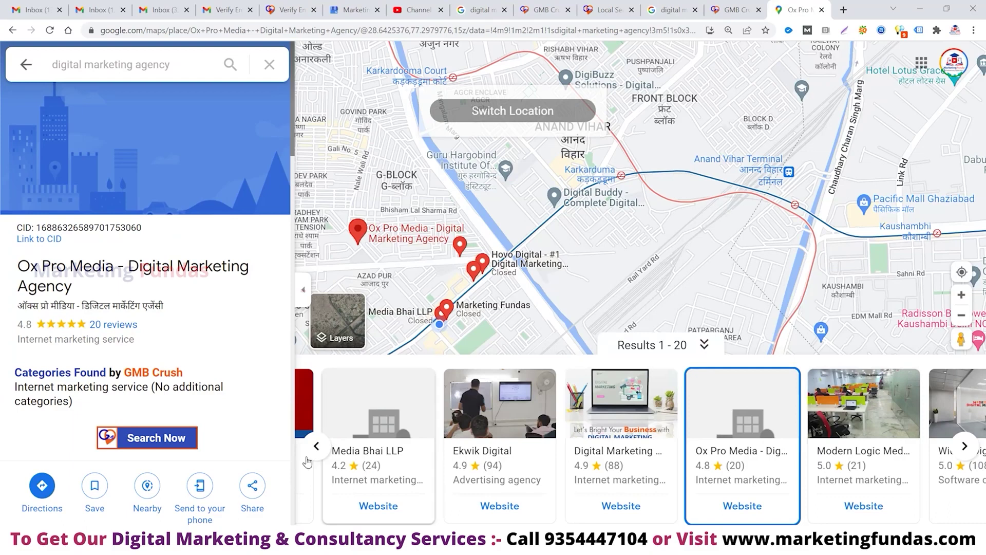
left_click(166, 438)
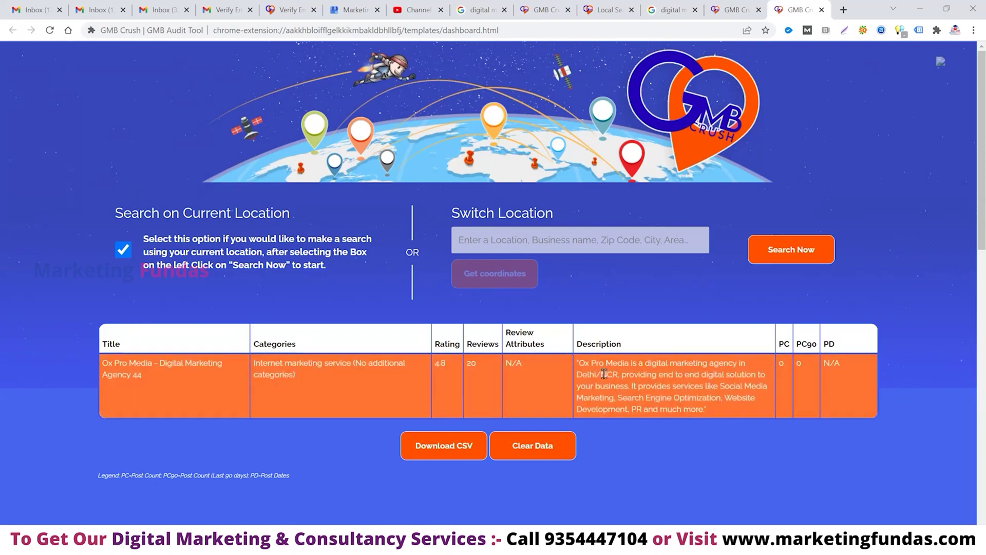
Scroll through the Ox Pro Media audit results table in GMB Crush.
scroll(822, 377, "down", 1)
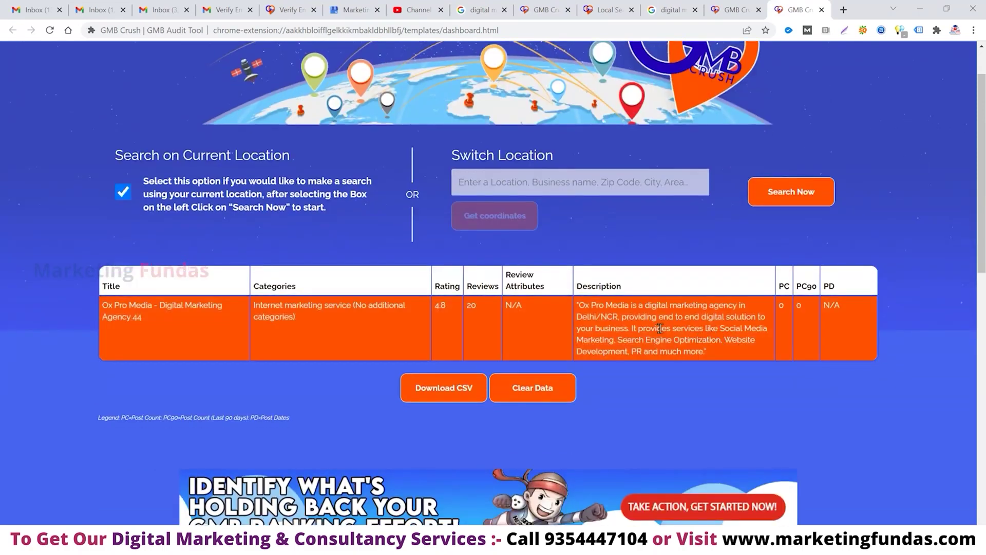
scroll(661, 328, "down", 3)
scroll(661, 328, "up", 4)
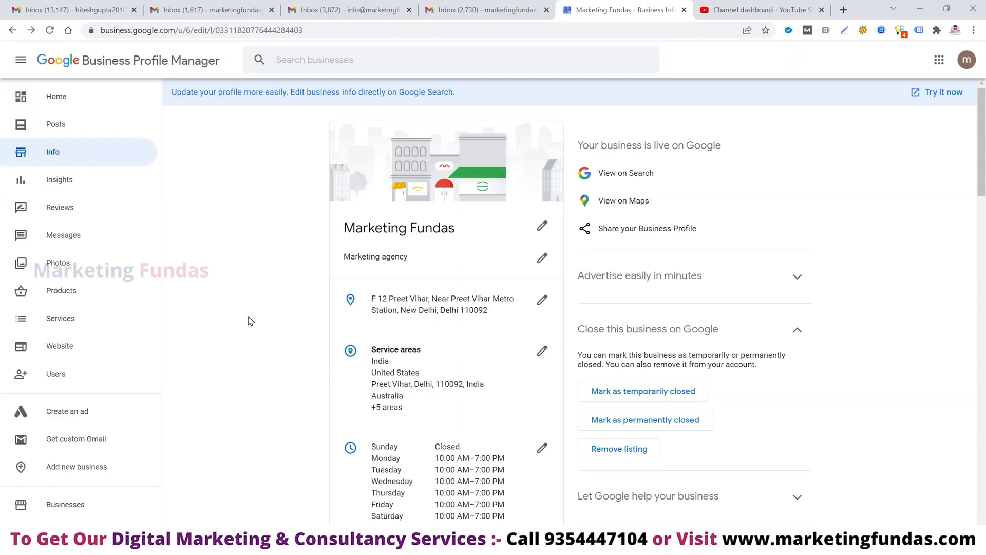
Open the Businesses list showing Marketing Fundas and Media Bhai LLP as verified.
scroll(131, 303, "down", 2)
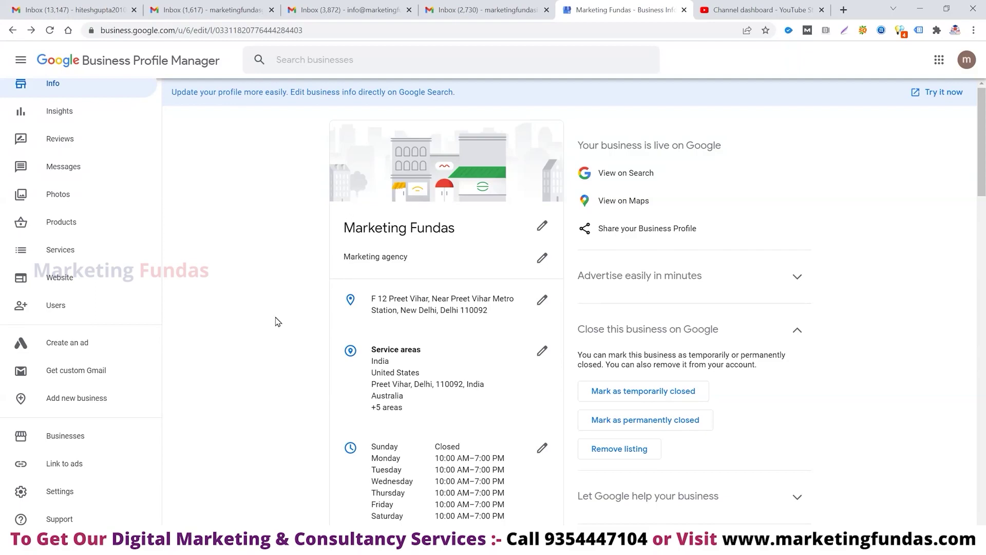
left_click(82, 436)
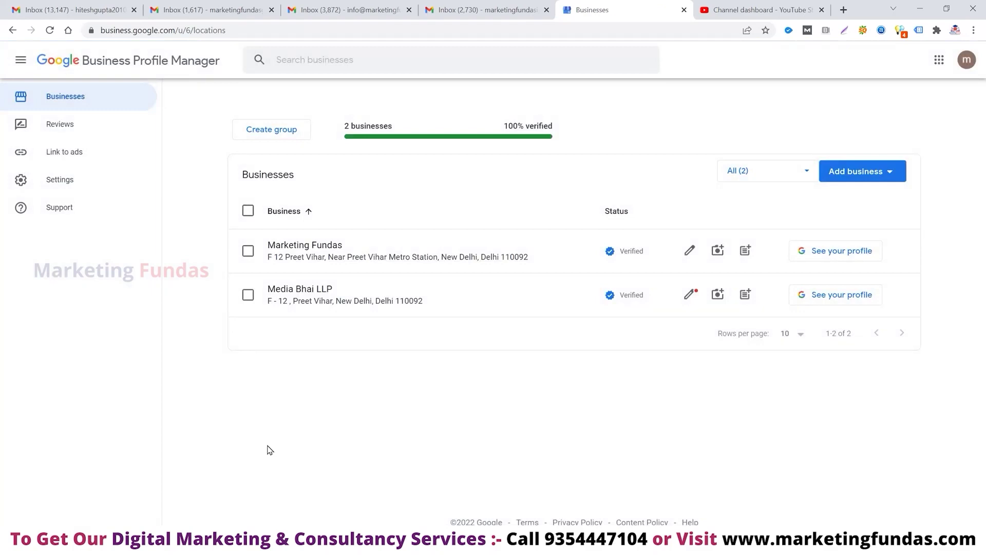
Go back to the Marketing Fundas profile's Info page.
left_click(12, 31)
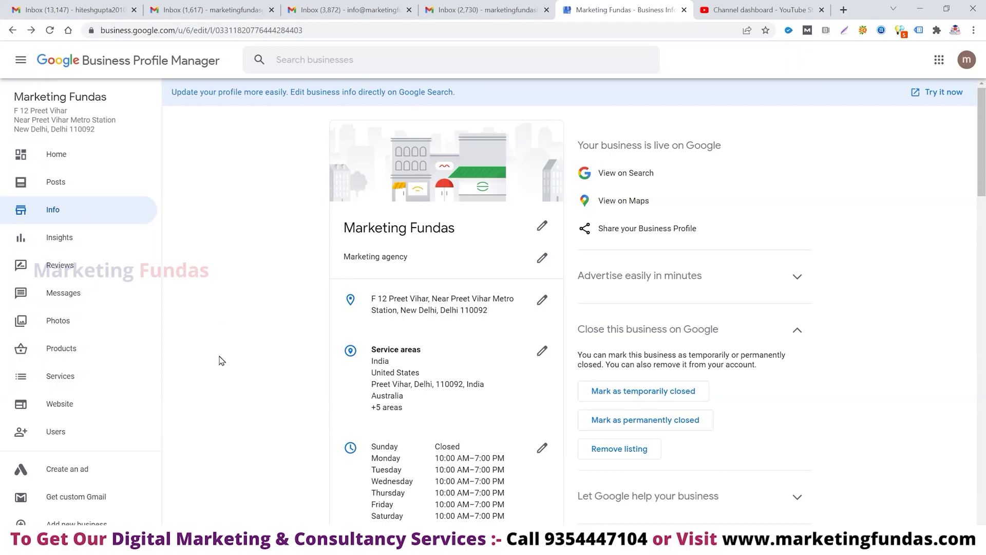
Begin a new Business Profile named 'Marketing Fundas Gadgets', then abandon it and go back.
scroll(86, 411, "down", 2)
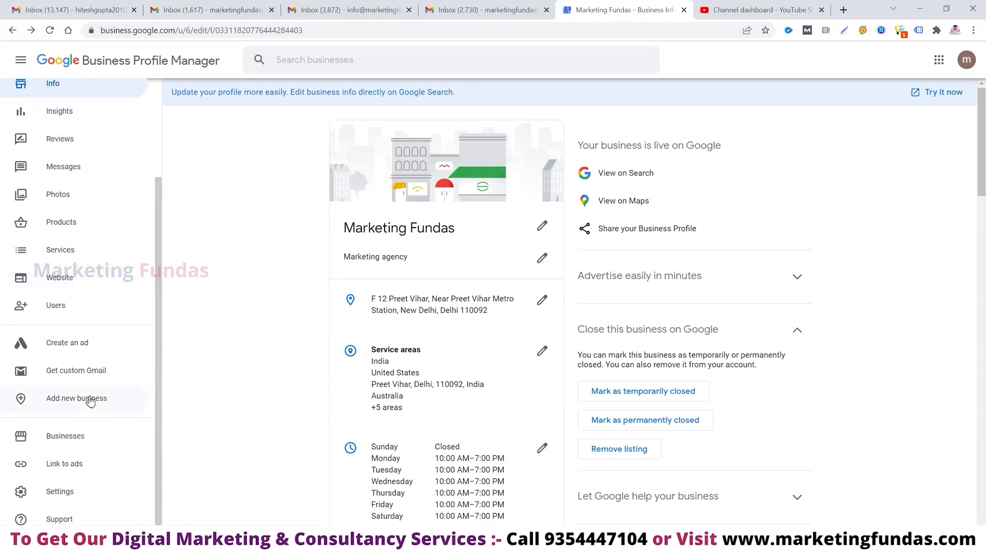
left_click(91, 401)
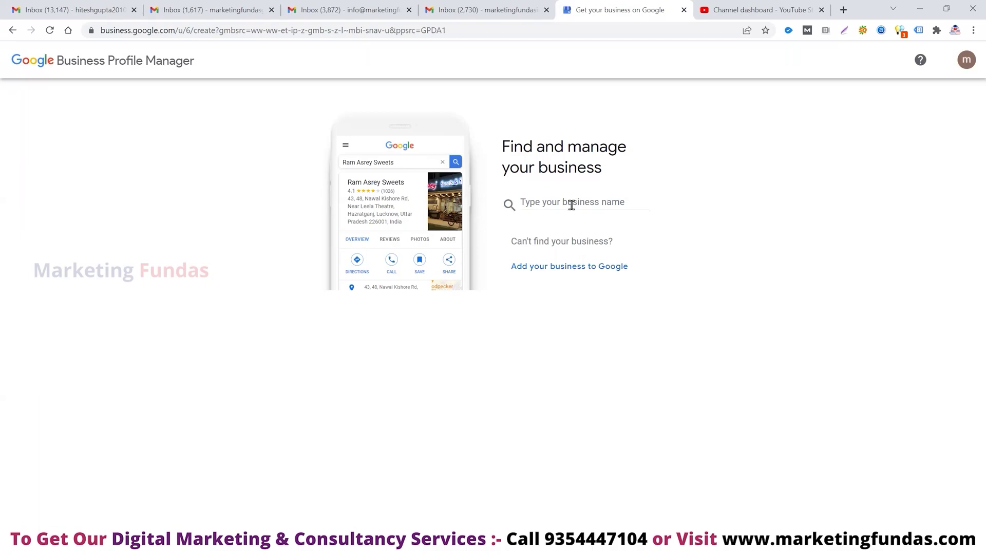
left_click(582, 268)
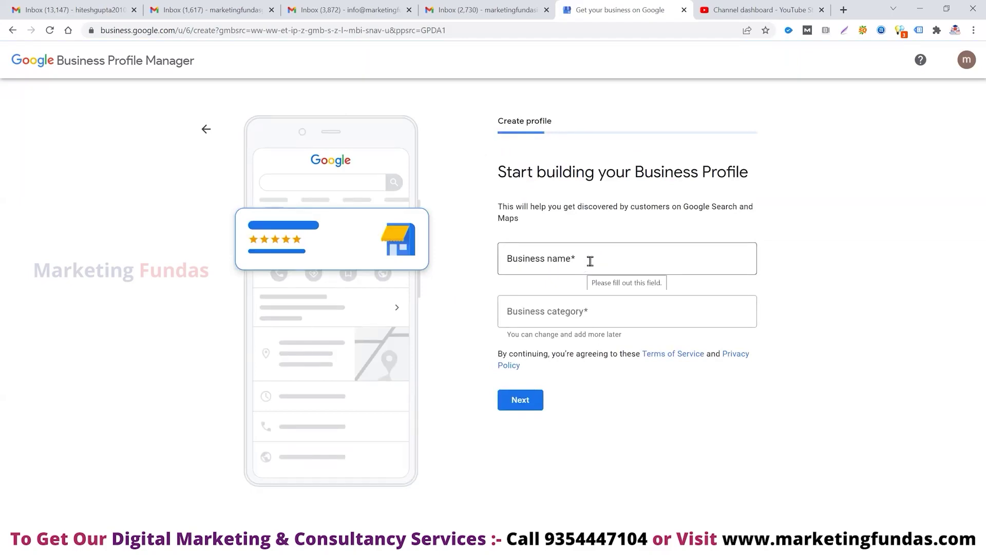
left_click(564, 260)
type("Mark")
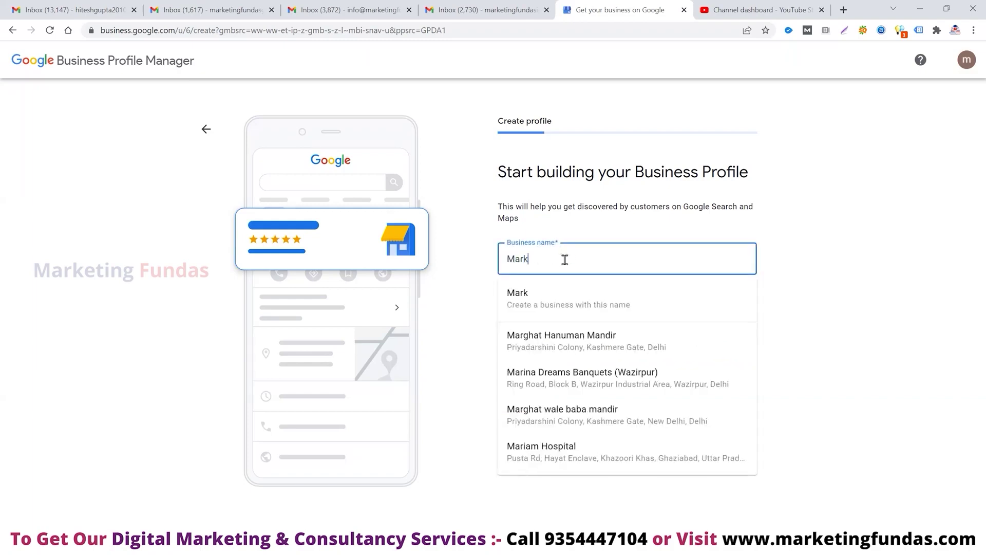
type("eting Fundas Gadgets")
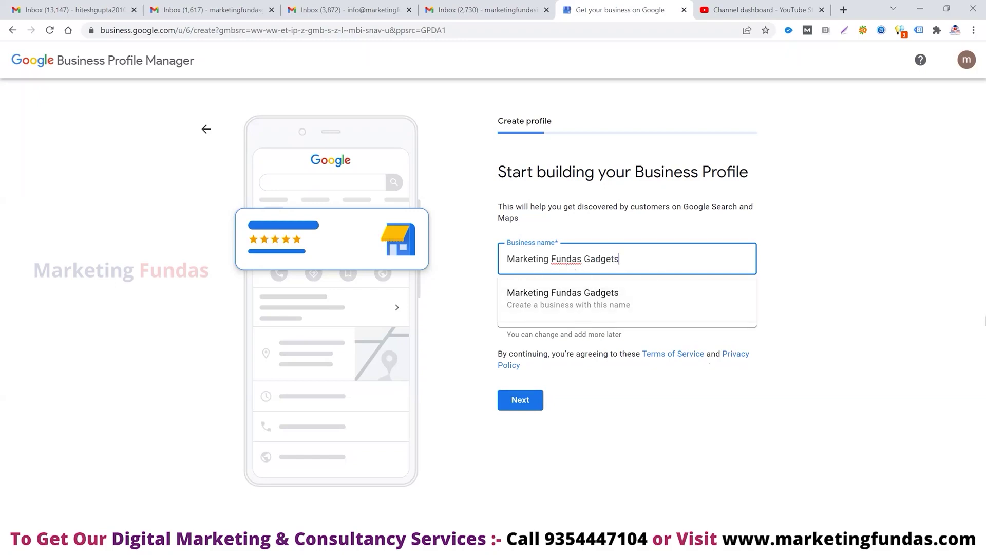
left_click(868, 314)
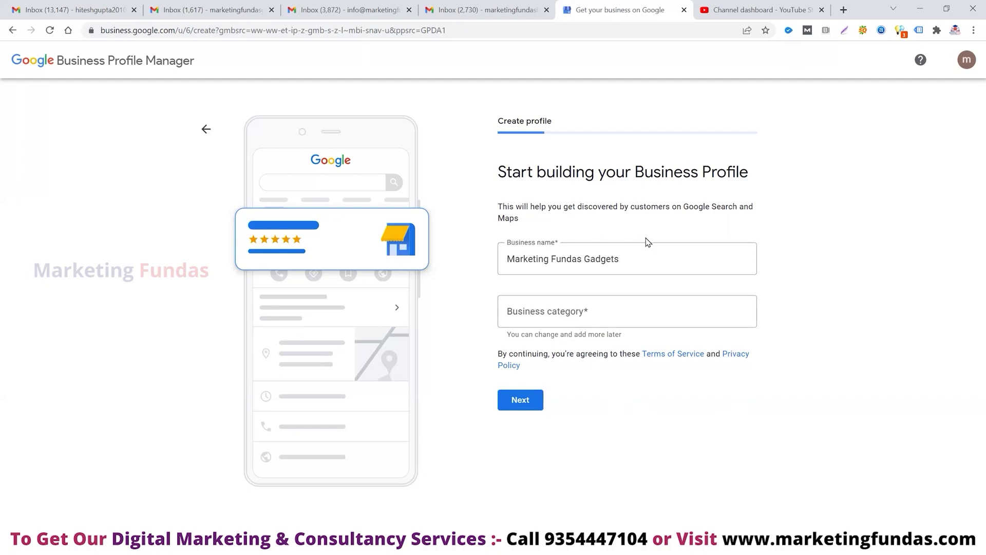
left_click(13, 31)
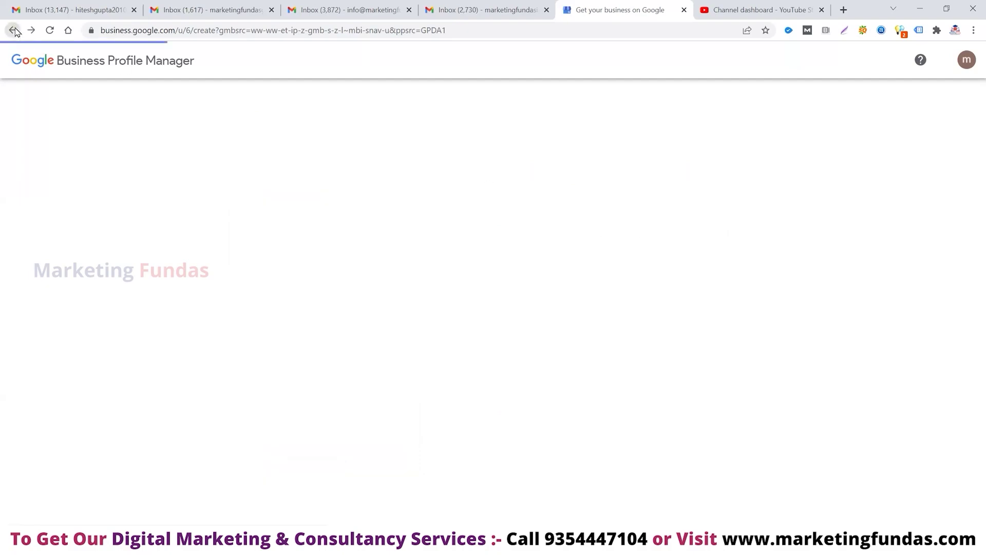
Return to the Marketing Fundas profile and scroll down its dashboard.
left_click(13, 30)
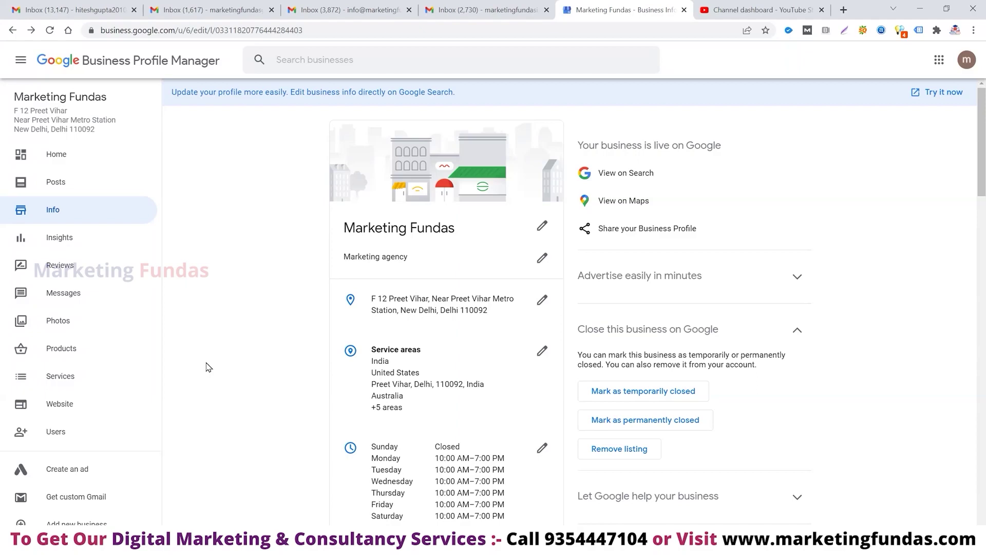
scroll(83, 489, "down", 1)
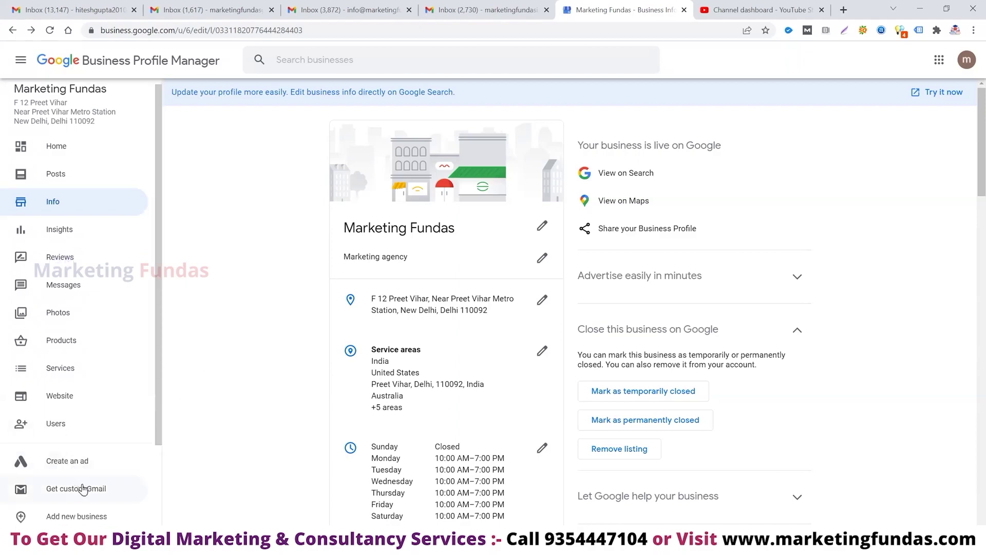
scroll(82, 489, "down", 2)
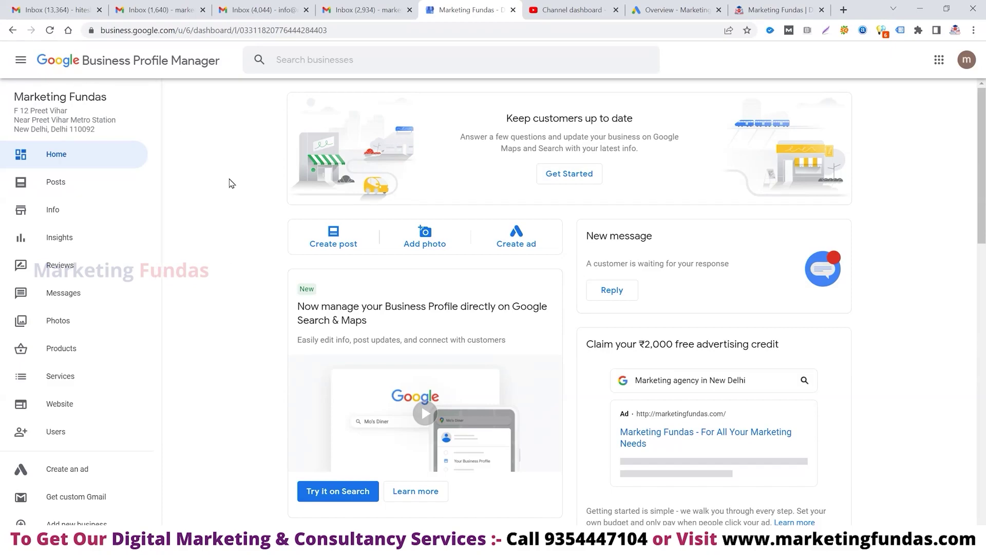
scroll(222, 190, "down", 10)
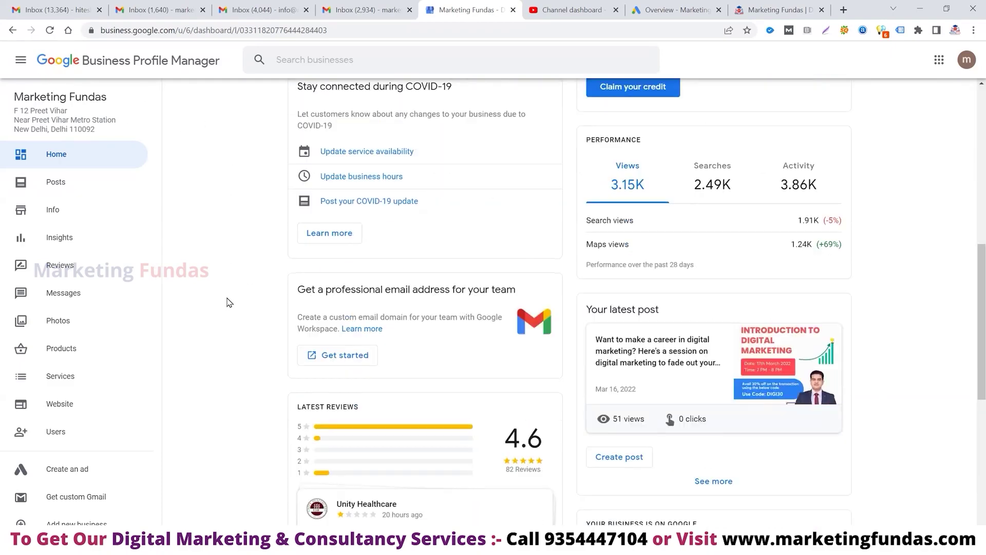
scroll(230, 303, "up", 10)
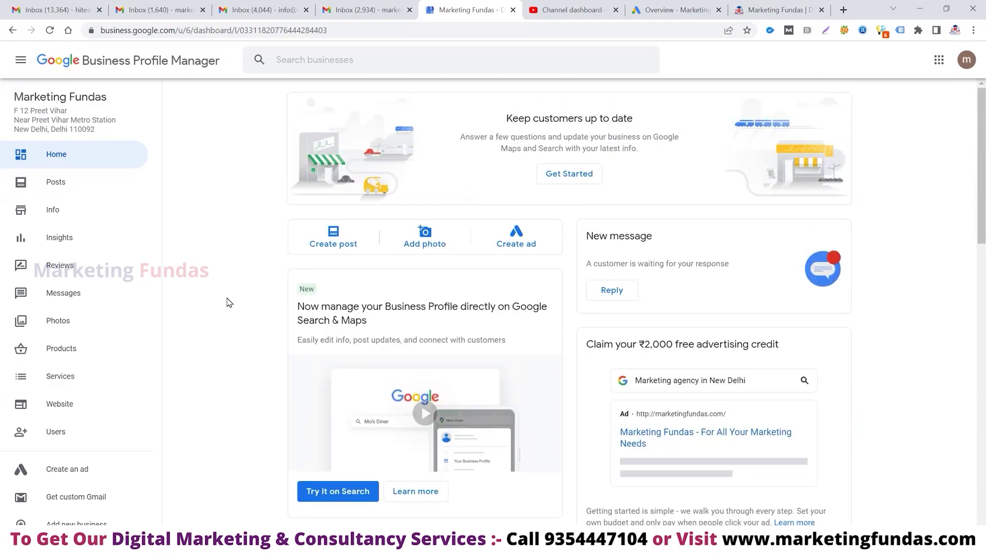
scroll(81, 326, "down", 3)
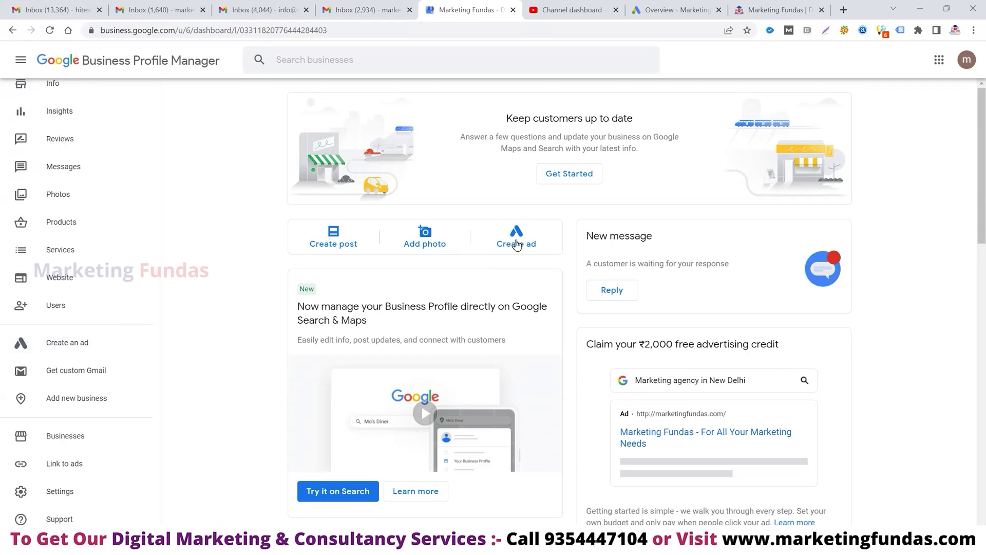
Close the Video campaign tab opened by Create ad and return to the Google Ads overview.
left_click(516, 245)
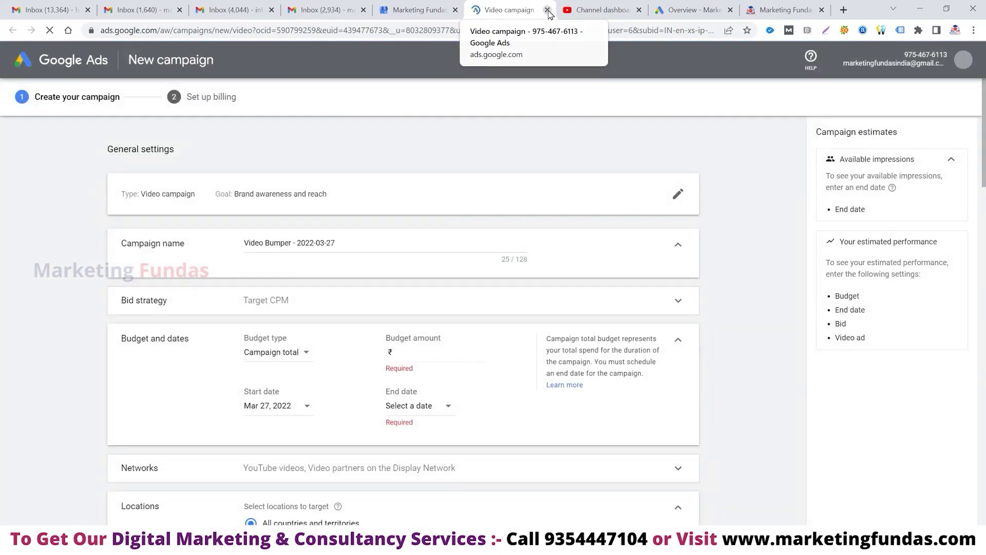
left_click(548, 10)
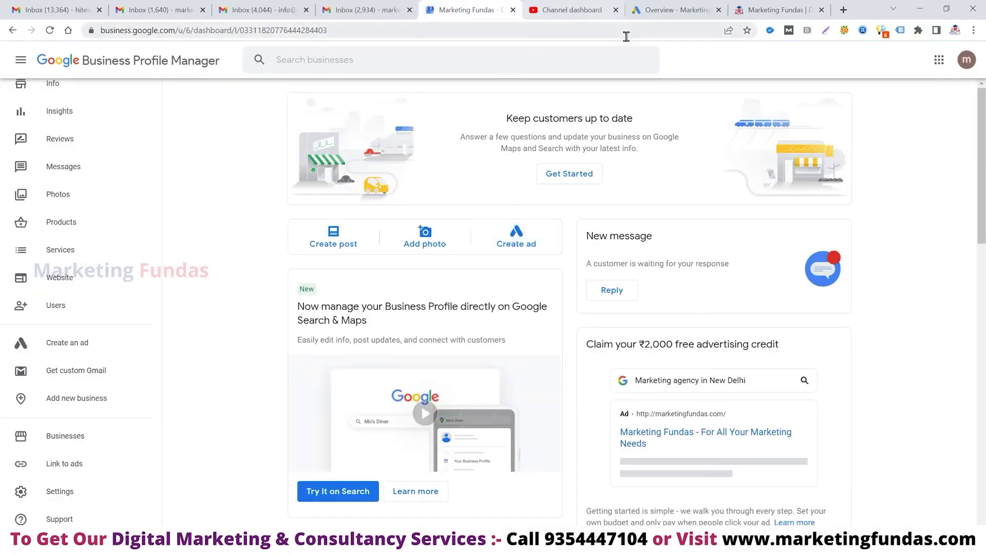
left_click(665, 10)
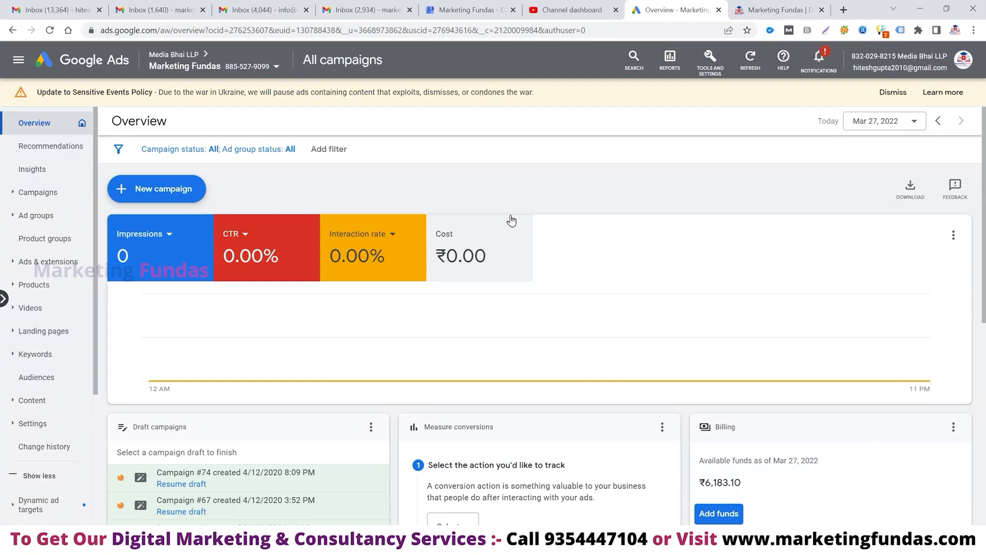
Dismiss the Sensitive Events Policy notice and the account alerts on the Google Ads overview.
left_click(892, 93)
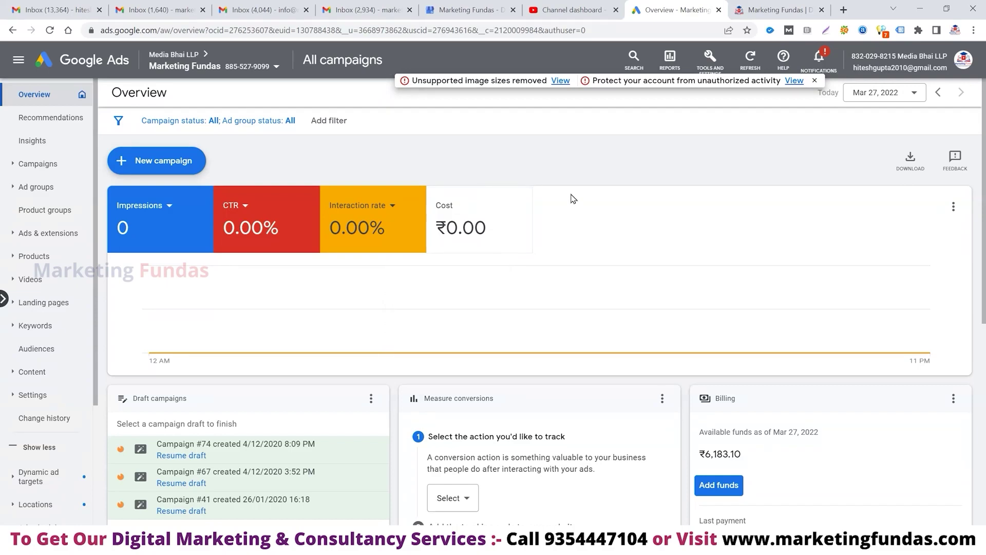
left_click(815, 80)
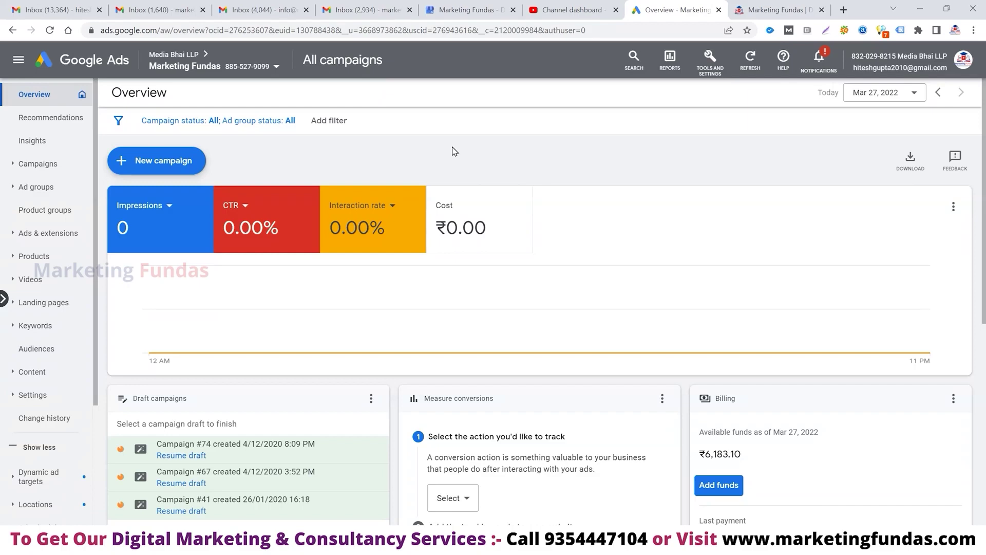
left_click(472, 10)
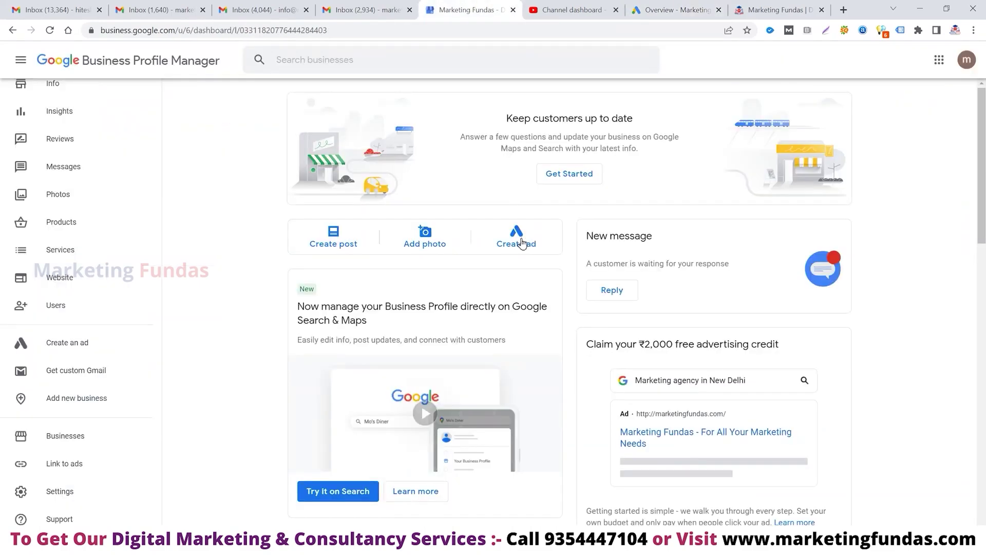
left_click(664, 10)
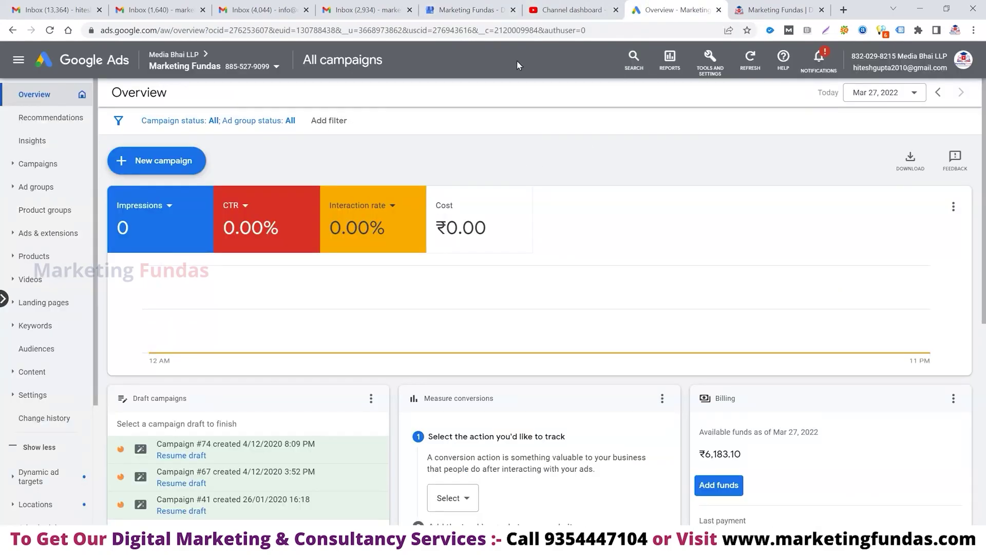
left_click(469, 10)
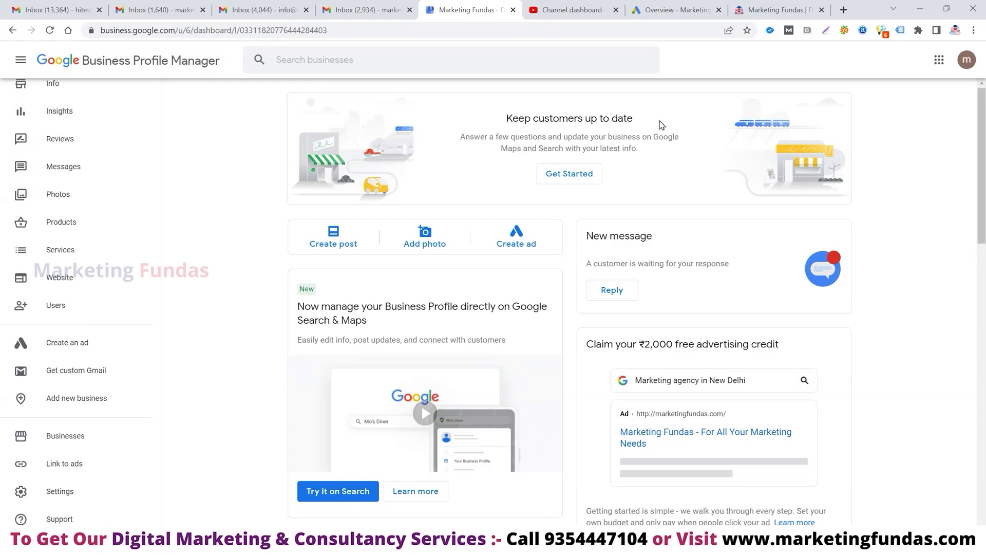
left_click(668, 8)
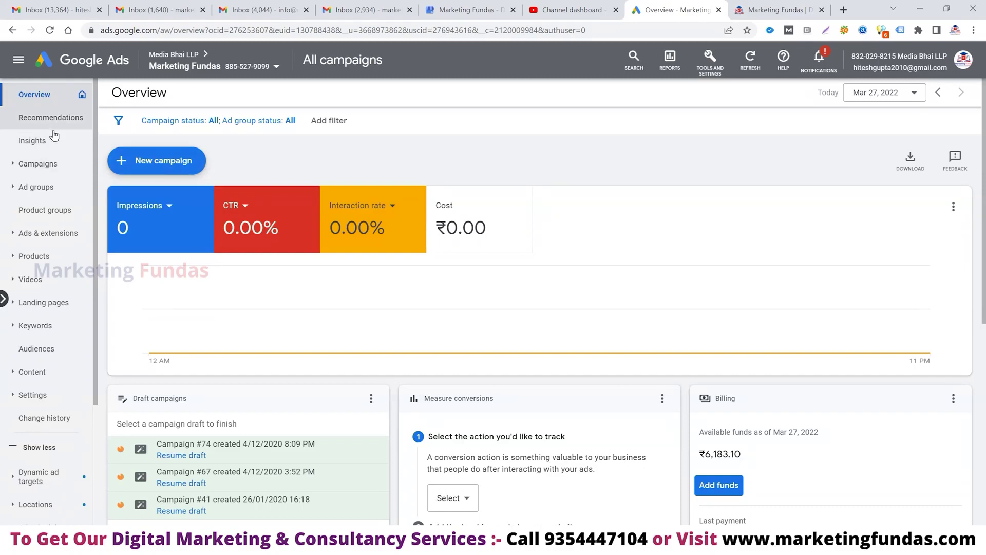
From the Campaigns page, start a new campaign with the + button.
left_click(41, 167)
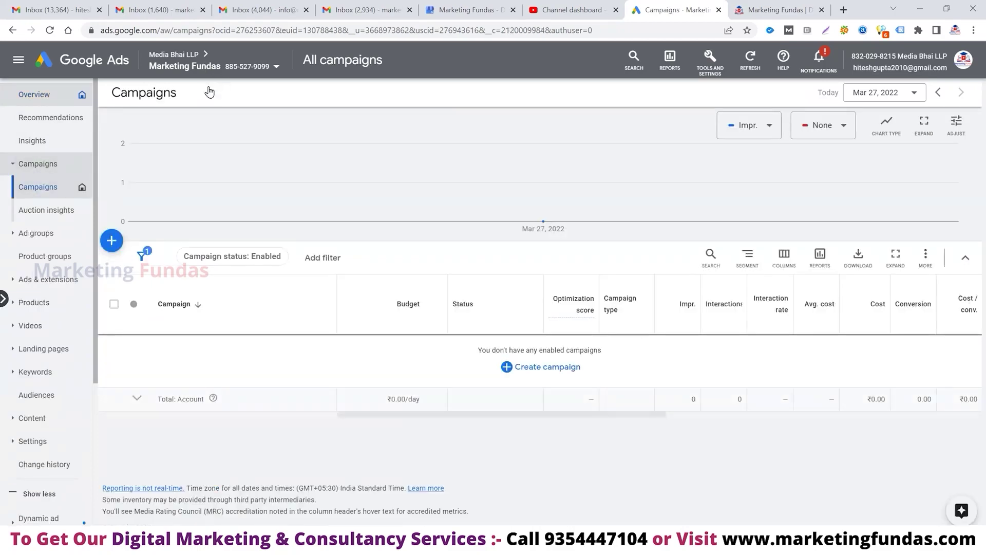
mouse_move(160, 179)
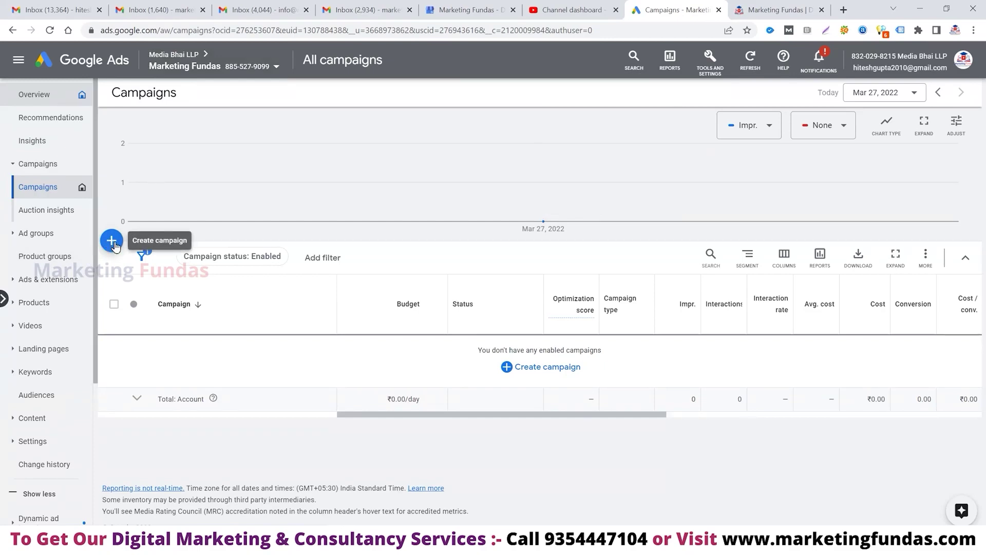
left_click(114, 244)
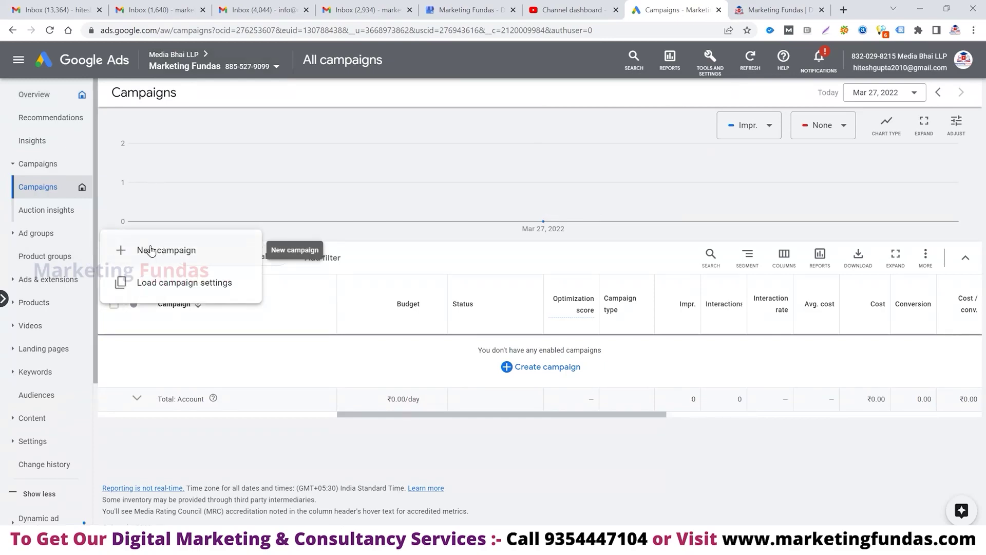
left_click(151, 250)
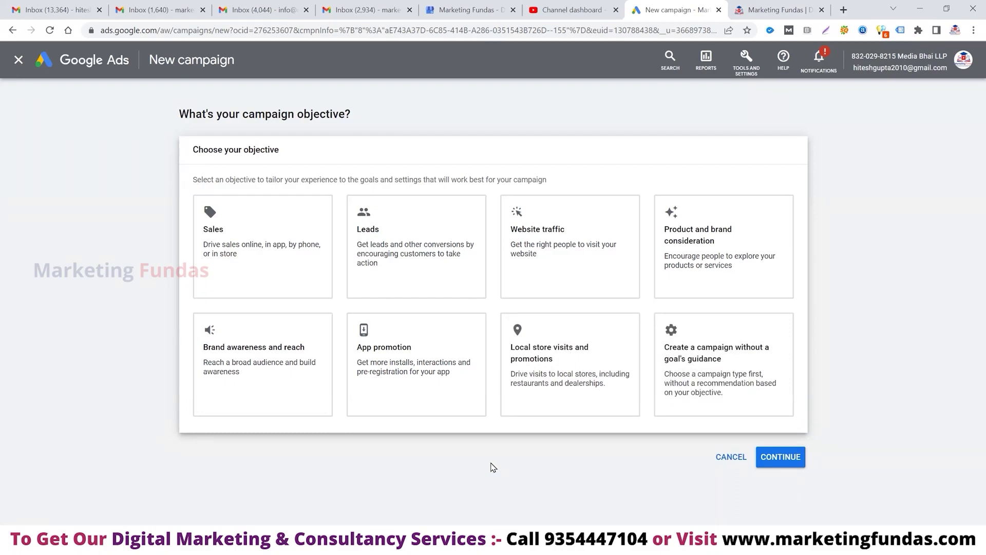
Choose a Smart campaign without goal guidance, aimed at visits to your storefront.
left_click(712, 358)
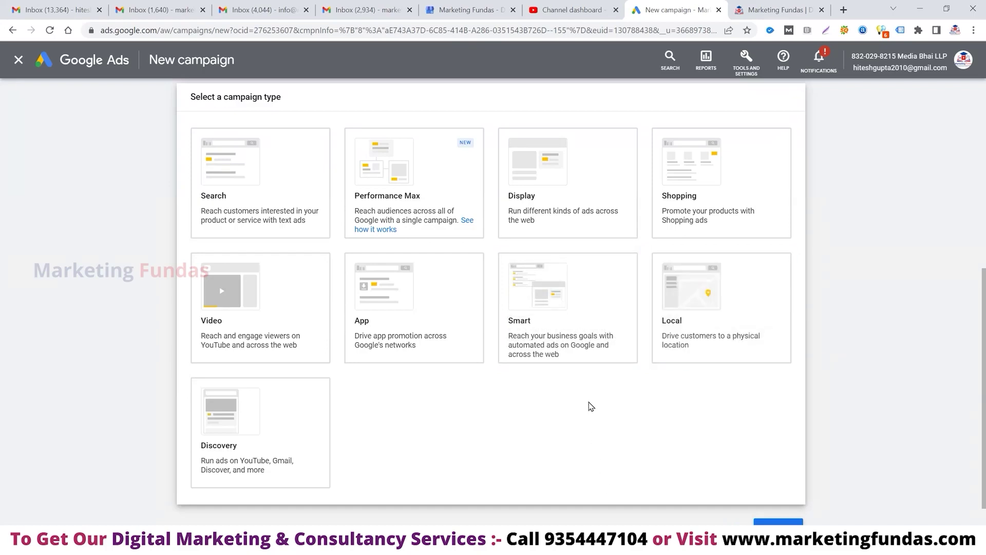
left_click(561, 329)
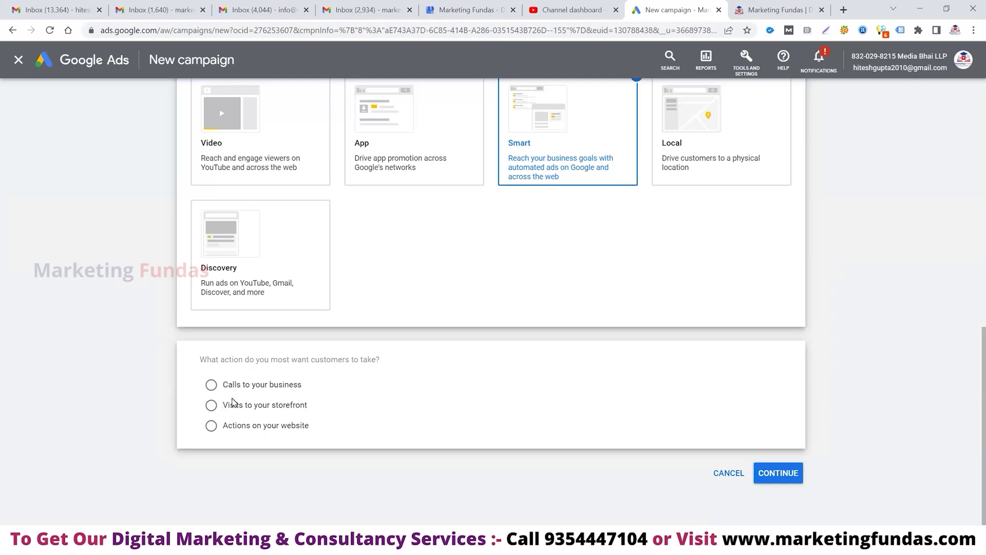
left_click(211, 407)
left_click(771, 471)
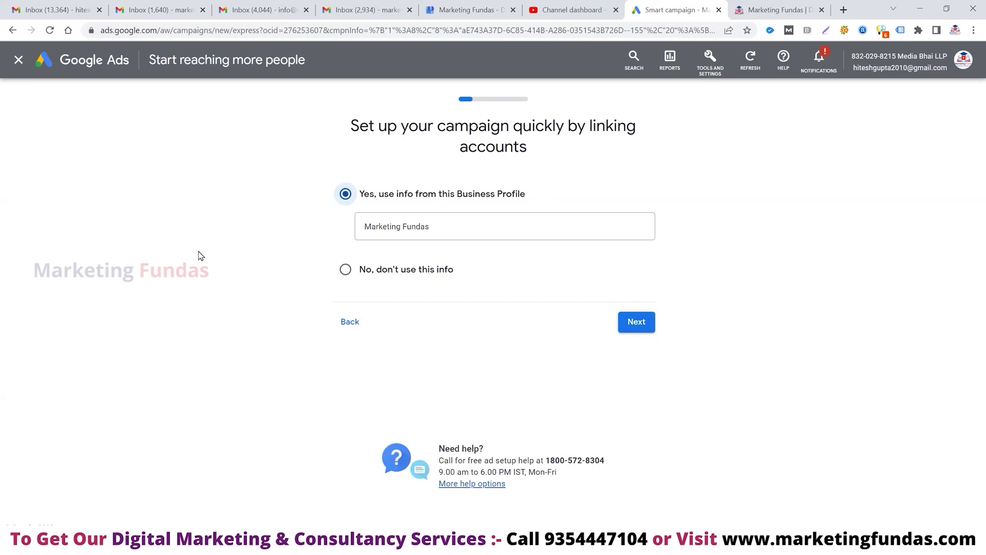
Link the Marketing Fundas Business Profile to the campaign and proceed.
left_click(480, 226)
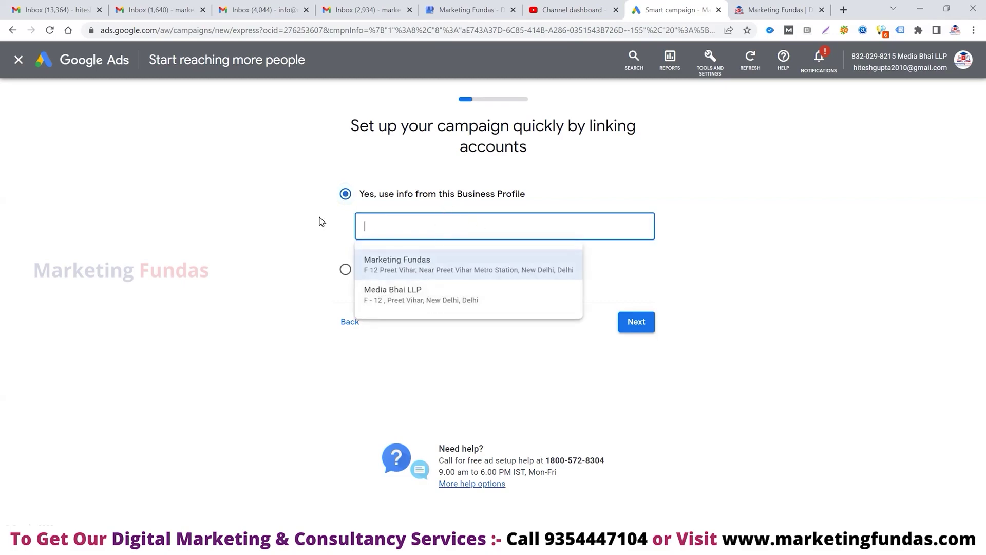
left_click(465, 274)
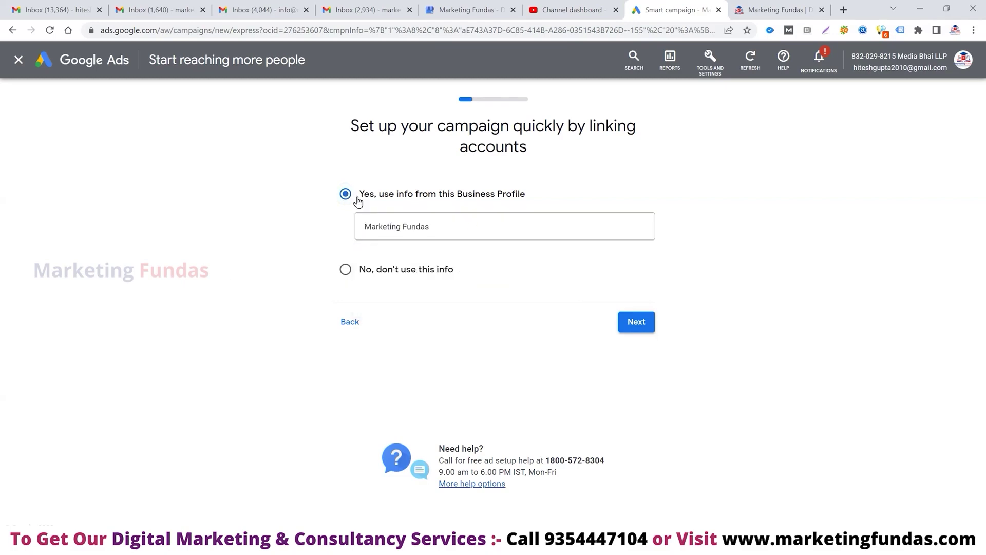
left_click(635, 321)
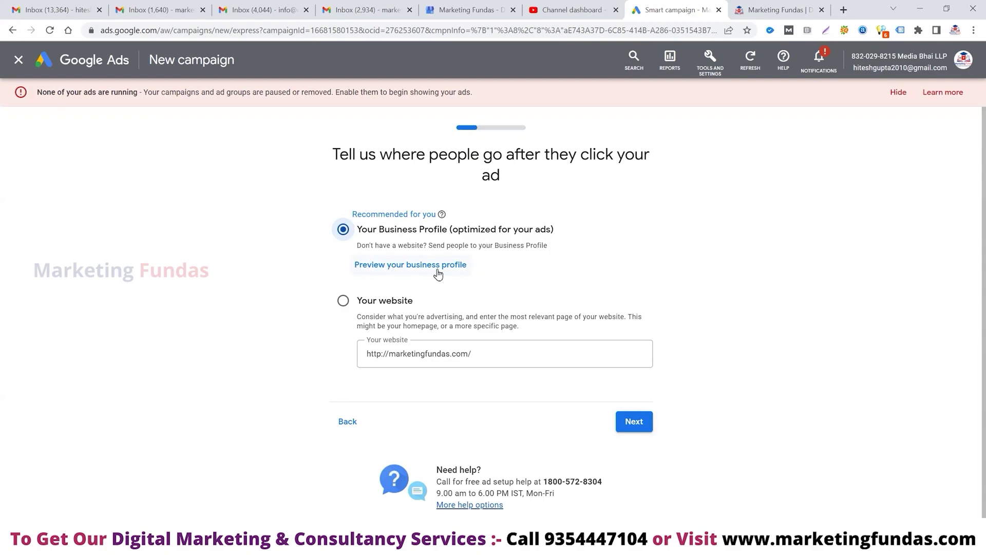
Keep ad clicks leading to the Business Profile rather than the website.
left_click(343, 302)
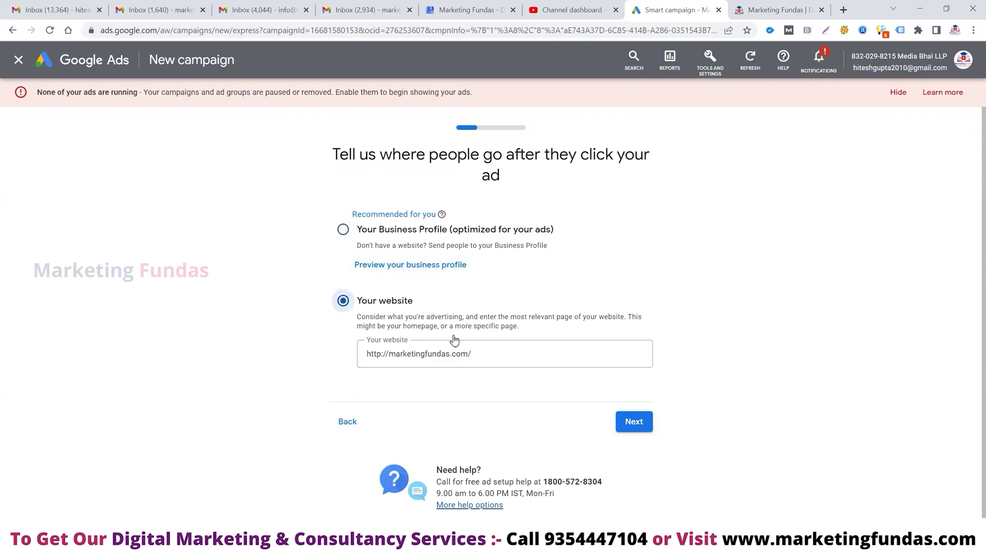
left_click(343, 230)
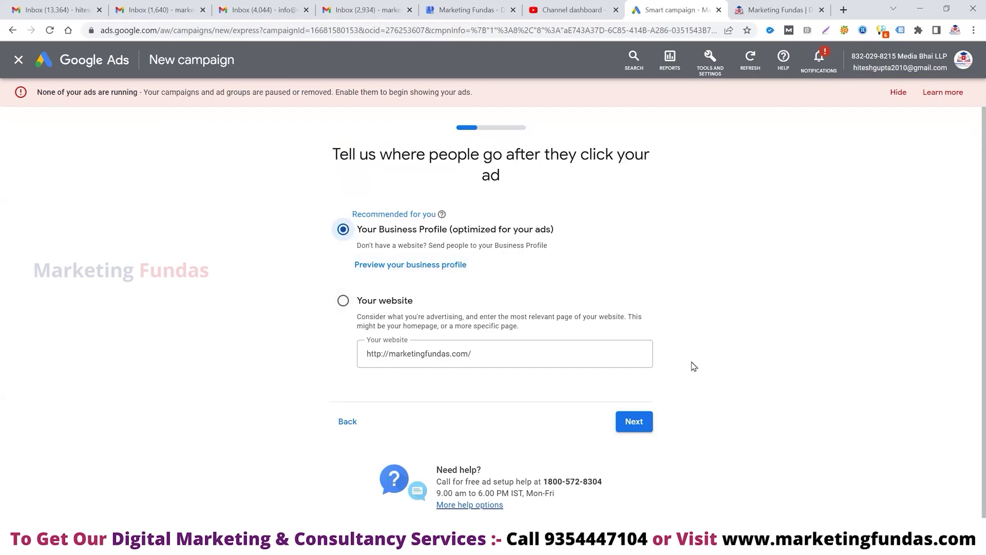
left_click(637, 424)
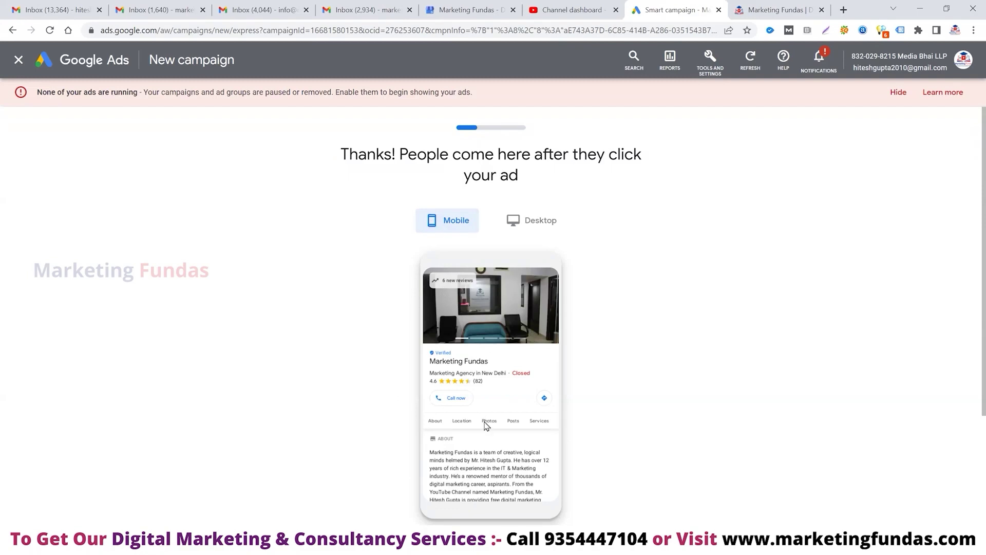
Preview the Business Profile landing page on desktop, then advance to writing the ad.
left_click(528, 221)
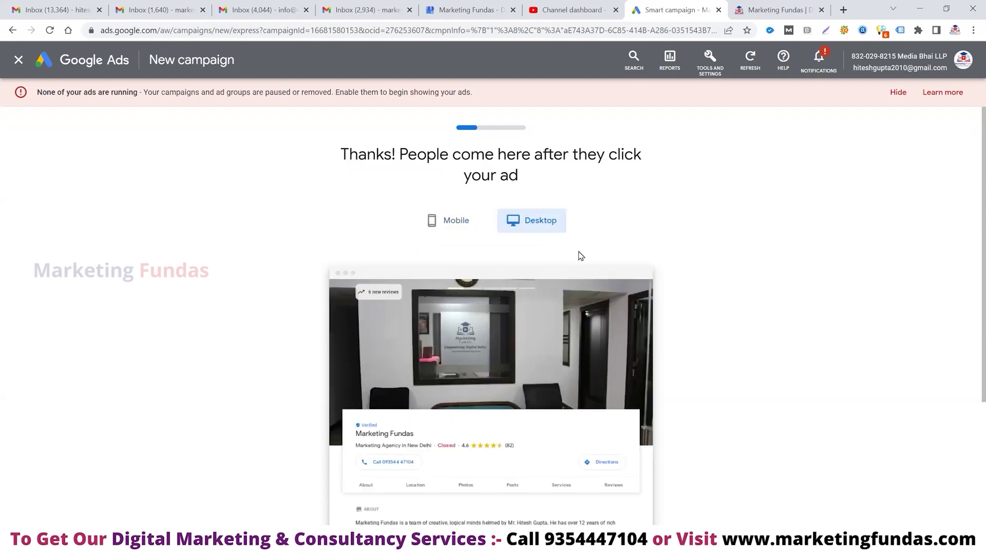
scroll(185, 406, "down", 2)
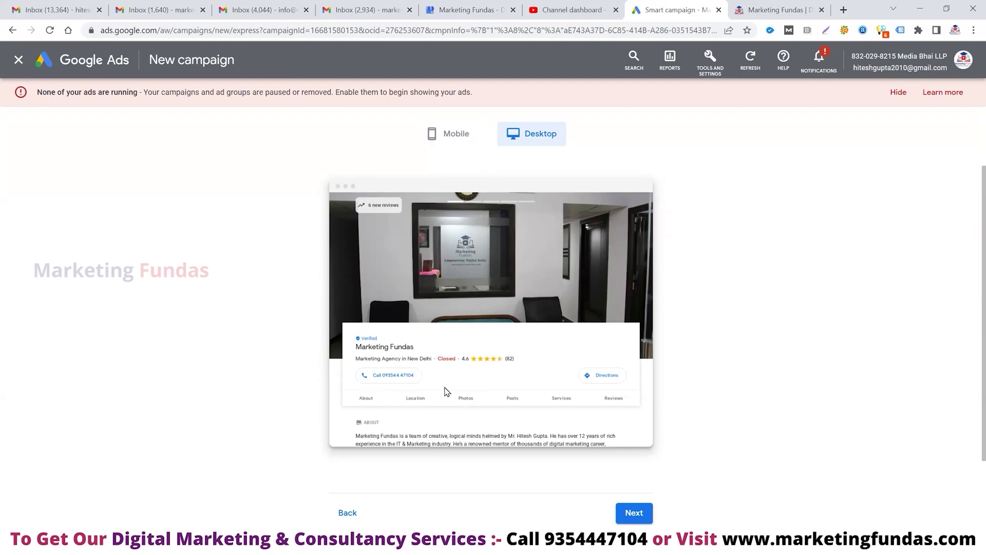
left_click(634, 513)
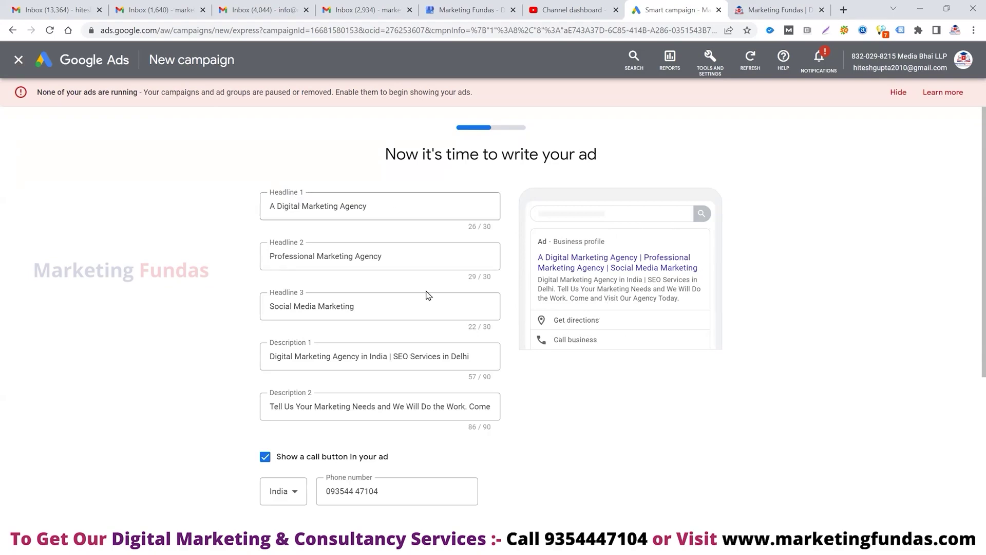
Review the ad text headed 'A Digital Marketing Agency' and accept it.
scroll(425, 296, "down", 2)
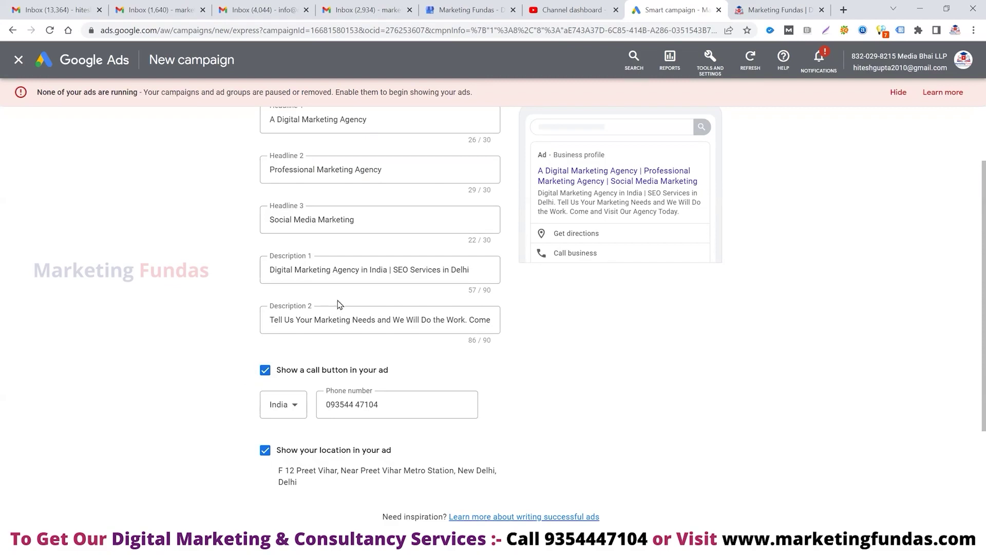
scroll(302, 235, "up", 2)
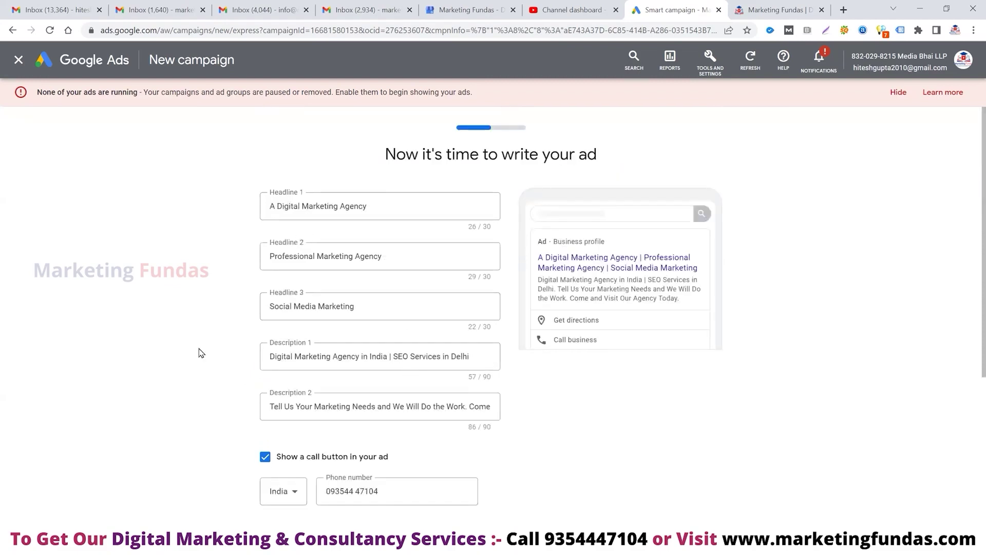
scroll(200, 353, "down", 2)
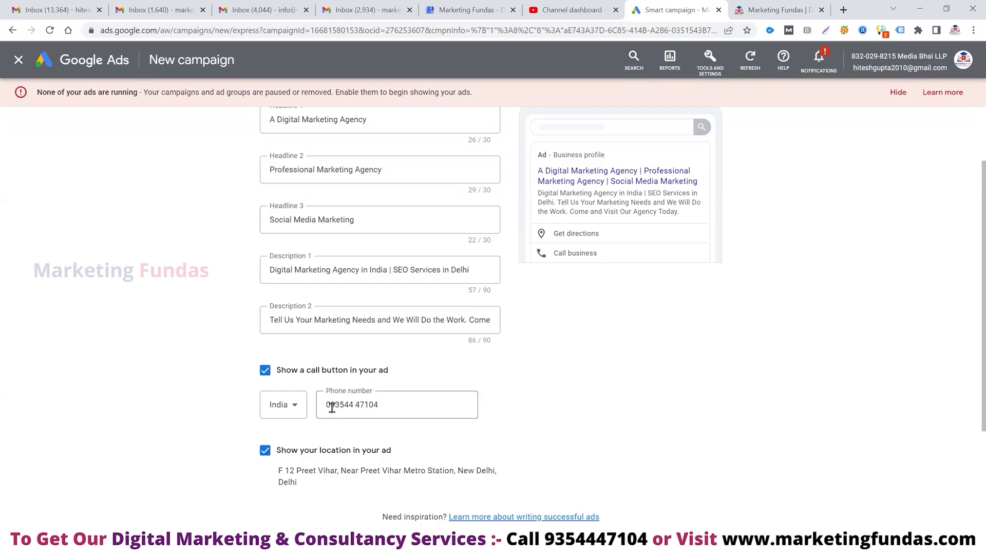
scroll(203, 383, "down", 2)
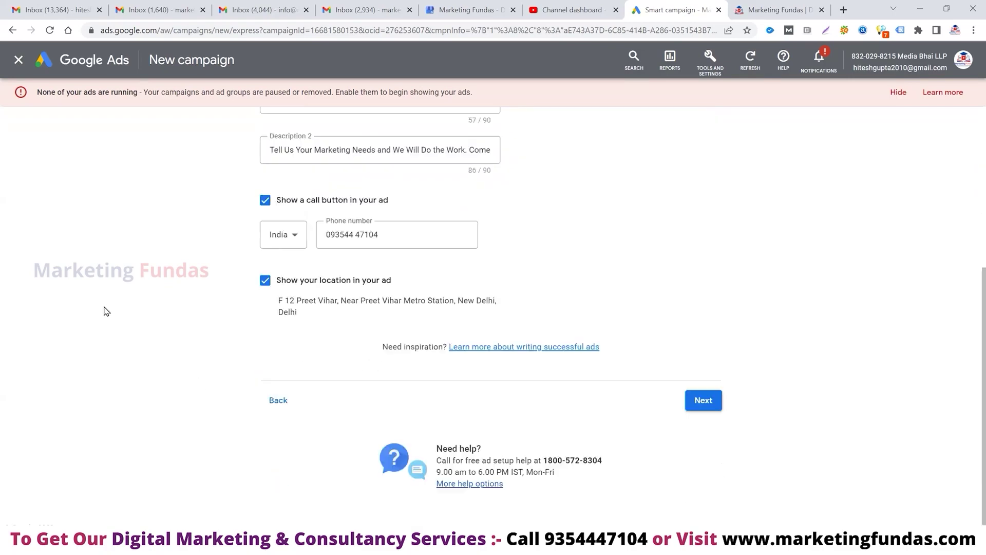
scroll(105, 311, "up", 2)
scroll(105, 311, "up", 2)
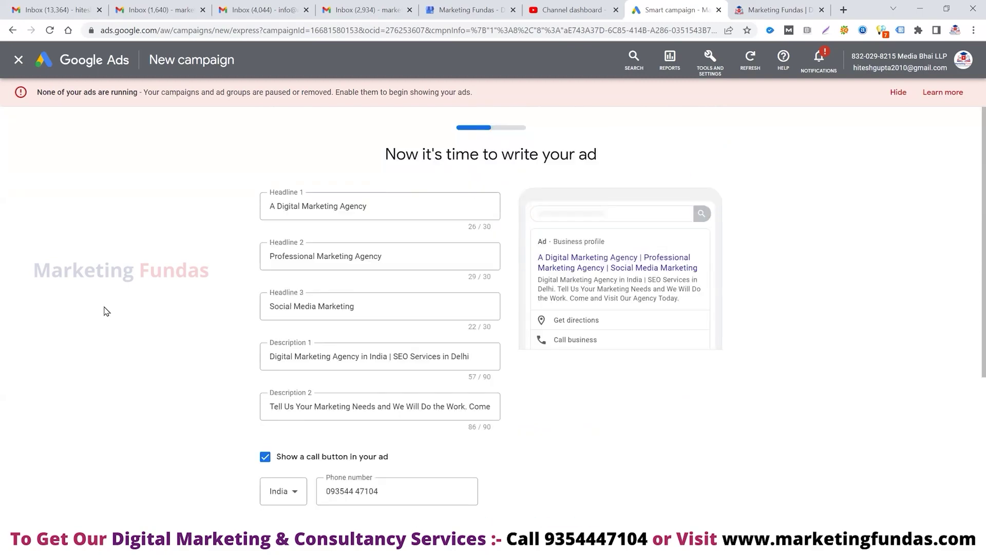
scroll(195, 355, "down", 4)
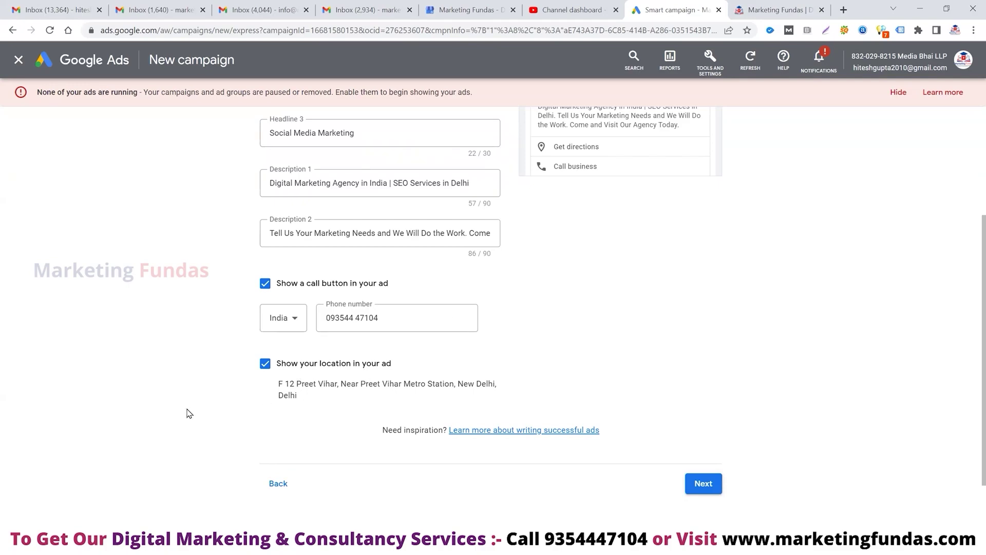
scroll(642, 383, "down", 2)
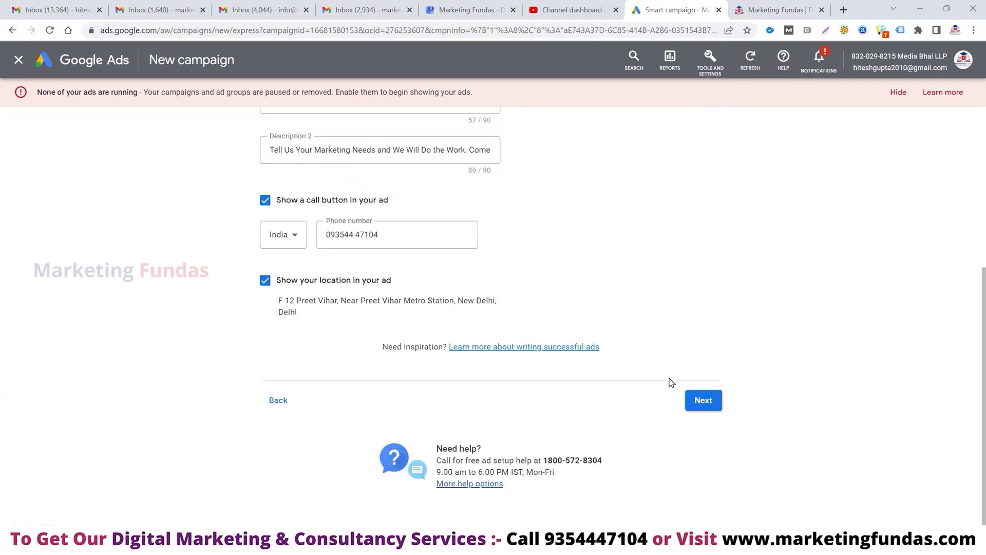
left_click(701, 410)
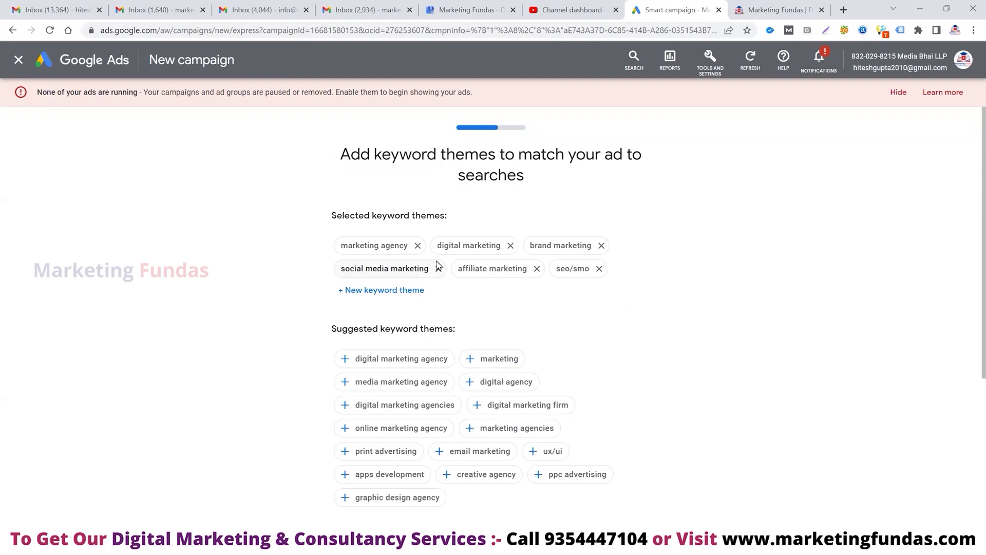
Remove the marketing agency, digital marketing and social media marketing keyword themes.
left_click(417, 247)
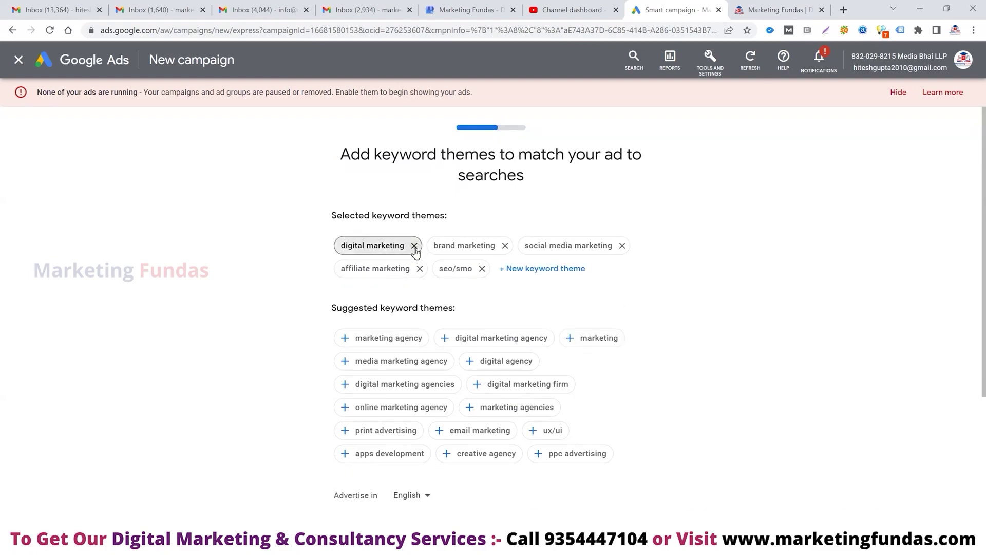
left_click(413, 246)
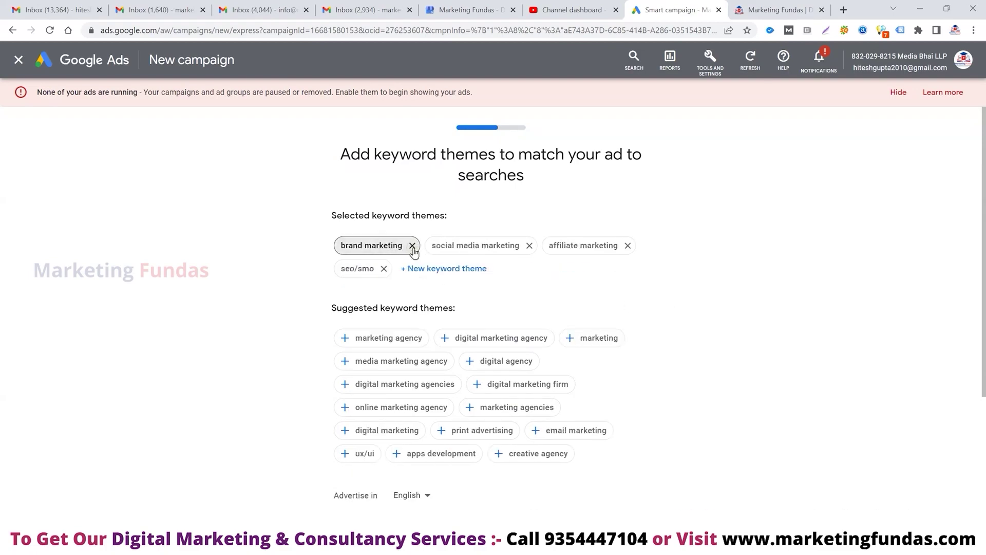
left_click(526, 246)
left_click(527, 246)
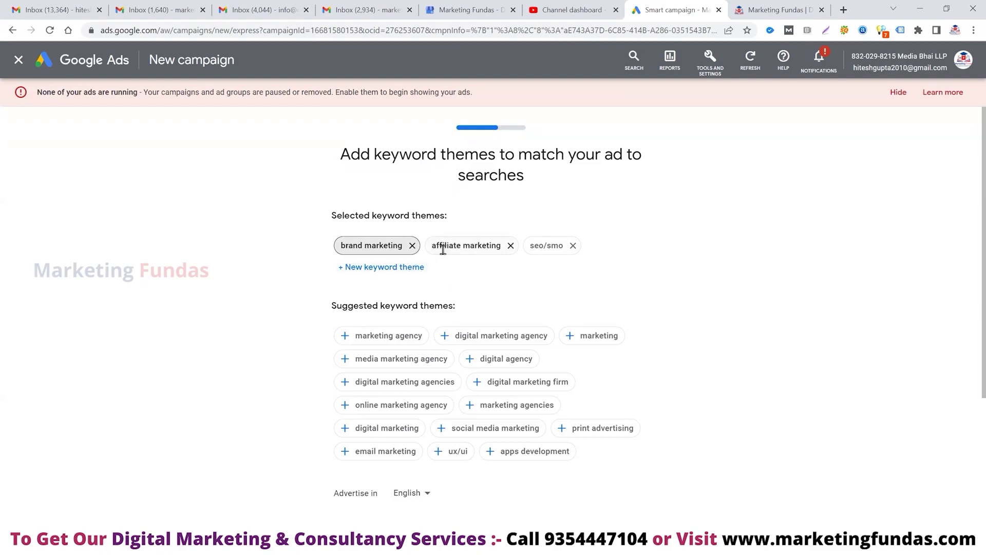
Add marketing agency, digital marketing agency, media marketing agency, digital marketing agencies and ppc advertising themes.
left_click(344, 342)
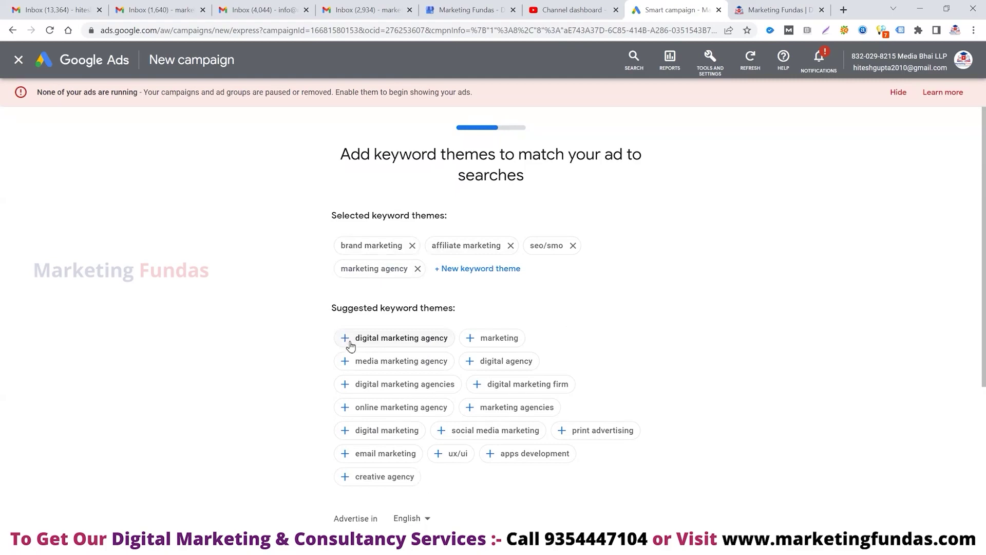
left_click(346, 342)
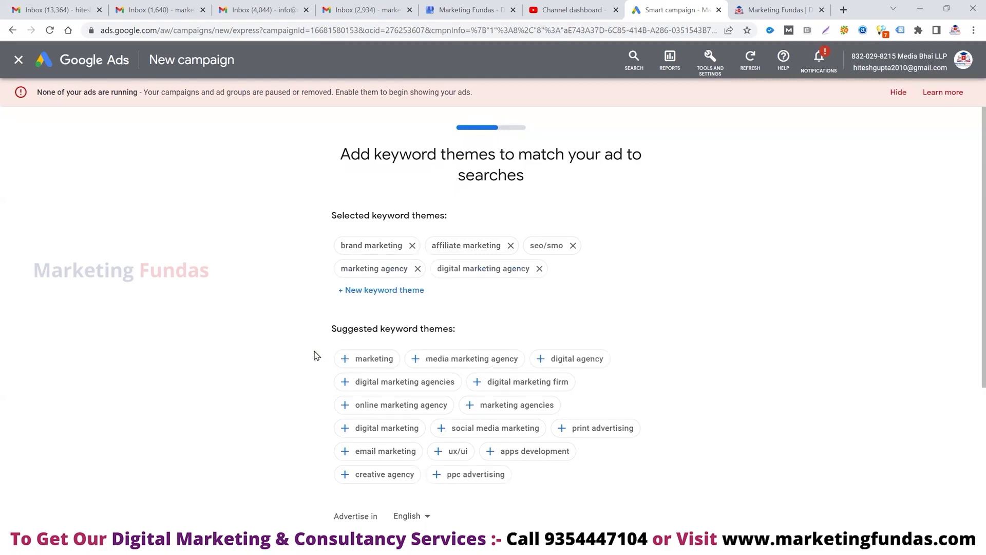
scroll(315, 359, "down", 2)
left_click(419, 276)
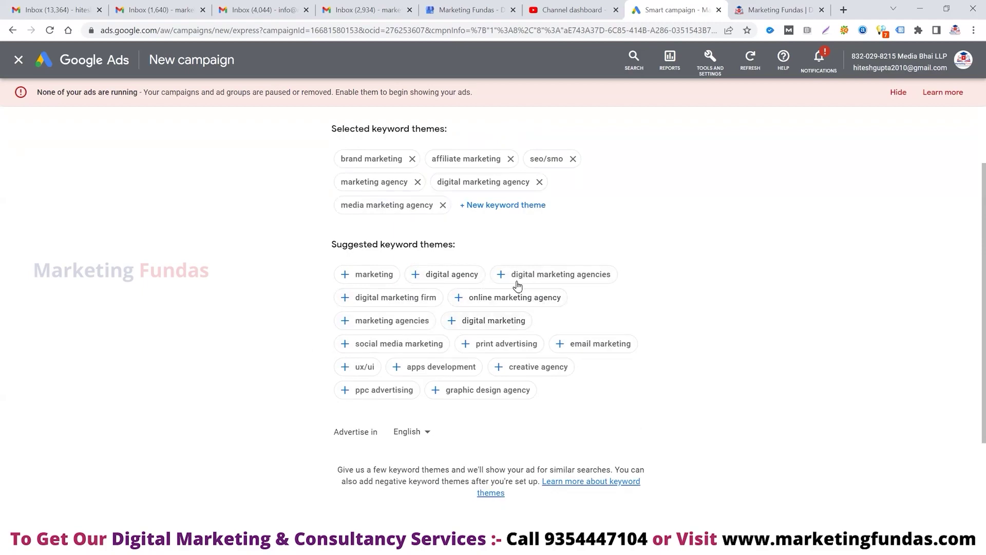
left_click(503, 276)
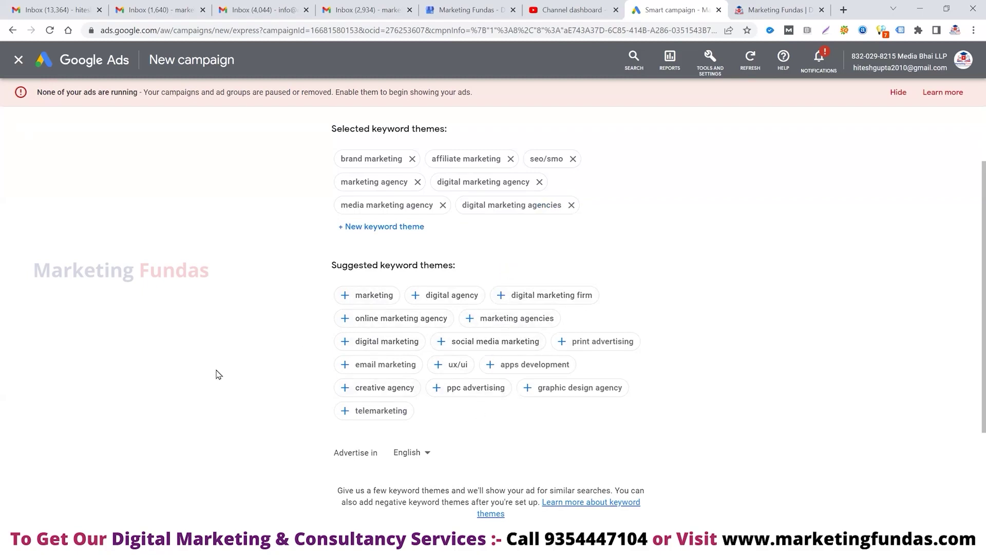
left_click(436, 393)
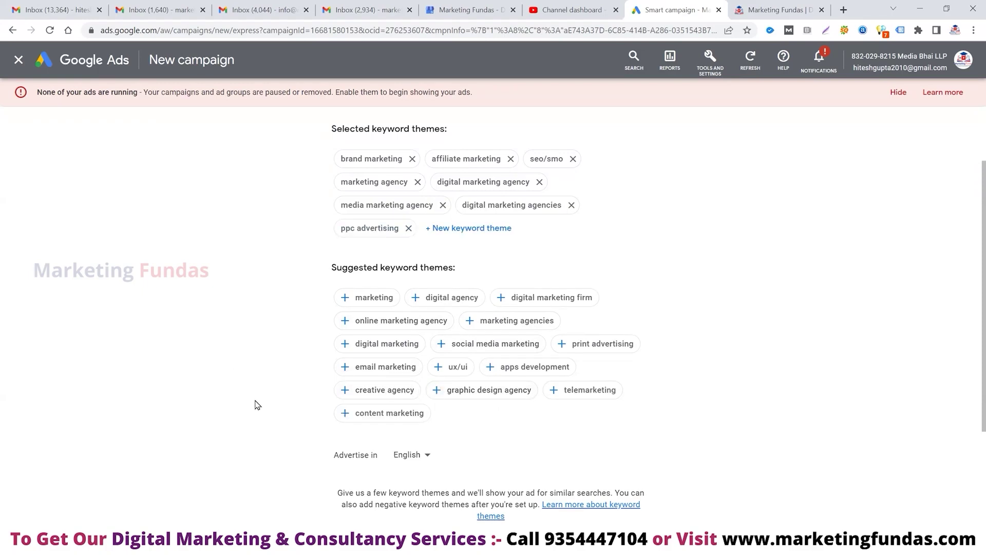
scroll(257, 406, "down", 2)
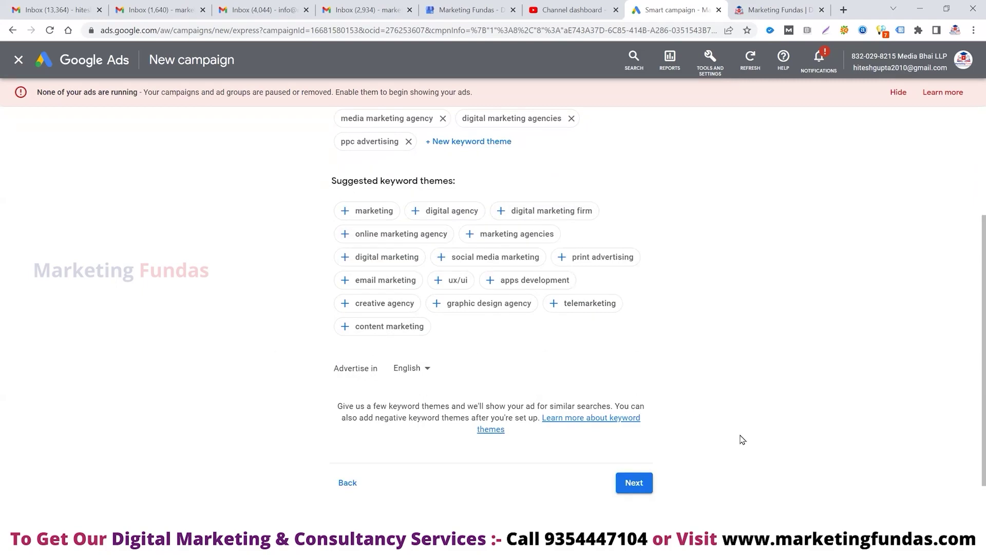
scroll(742, 439, "down", 2)
left_click(634, 402)
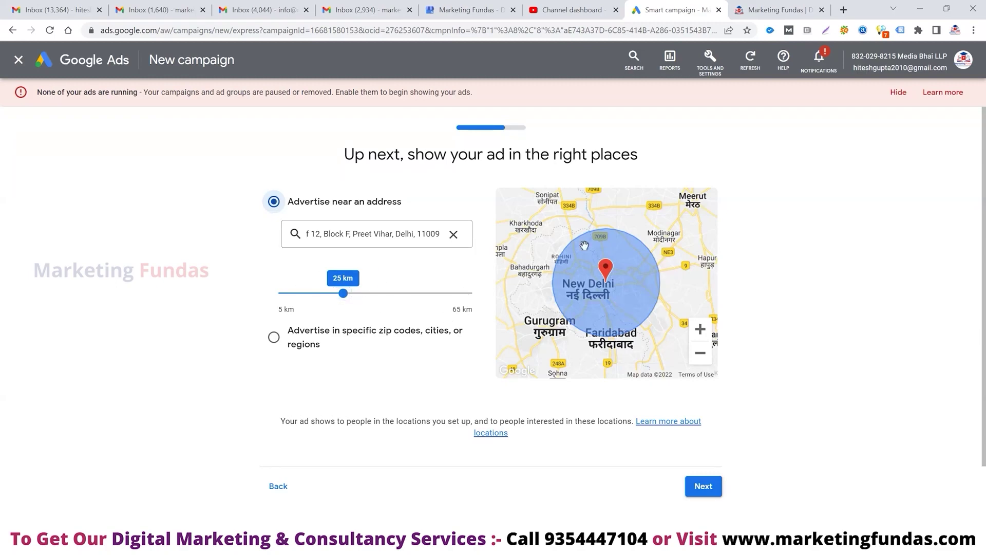
Narrow the advertising radius around the business from 25 km to 15 km.
left_click_drag(344, 301, 314, 302)
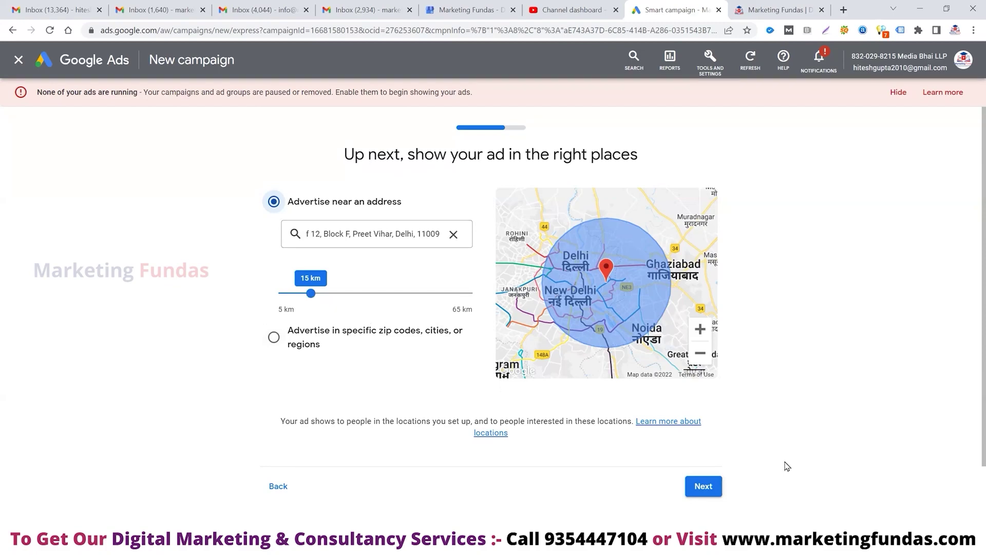
left_click(702, 488)
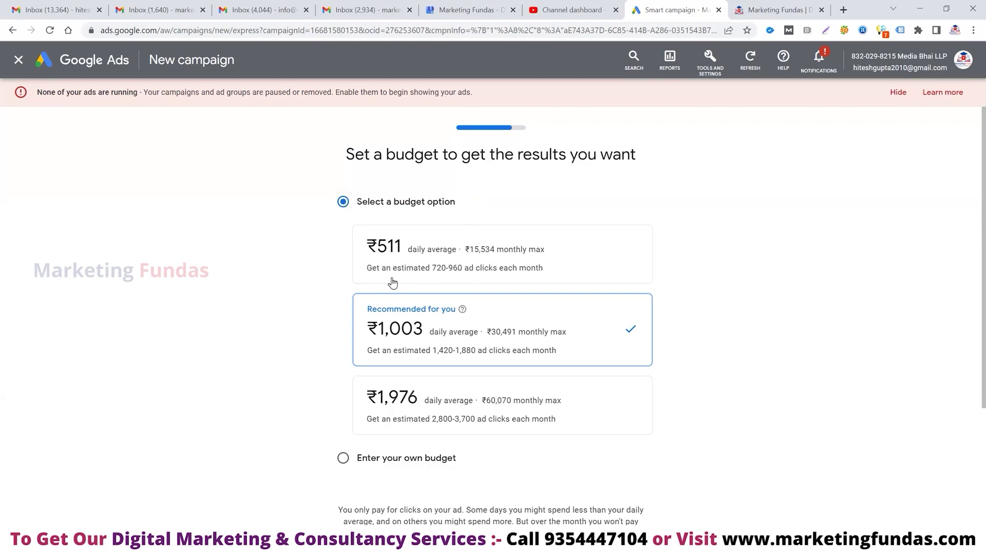
Set your own daily budget of ₹812, about ₹24,685 monthly maximum.
scroll(318, 383, "down", 2)
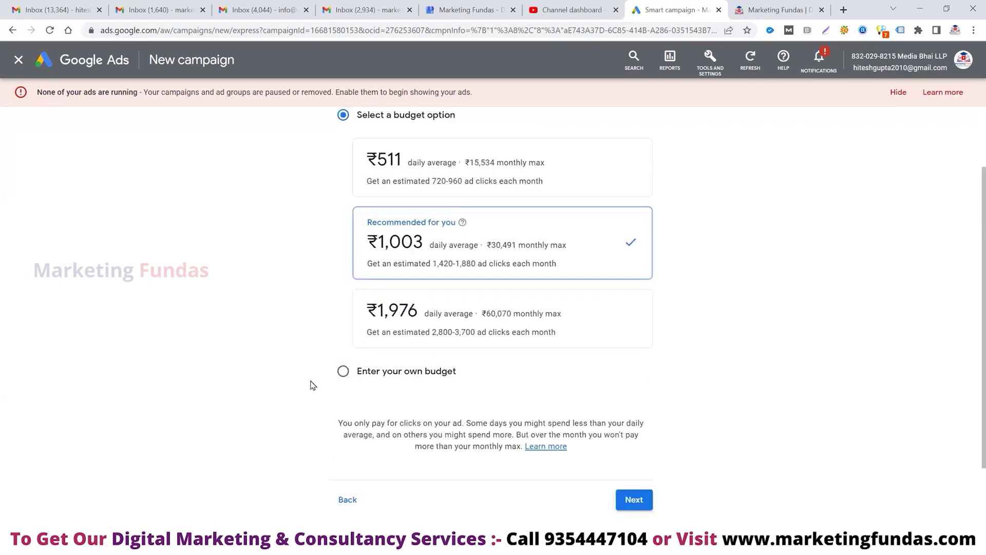
left_click(343, 371)
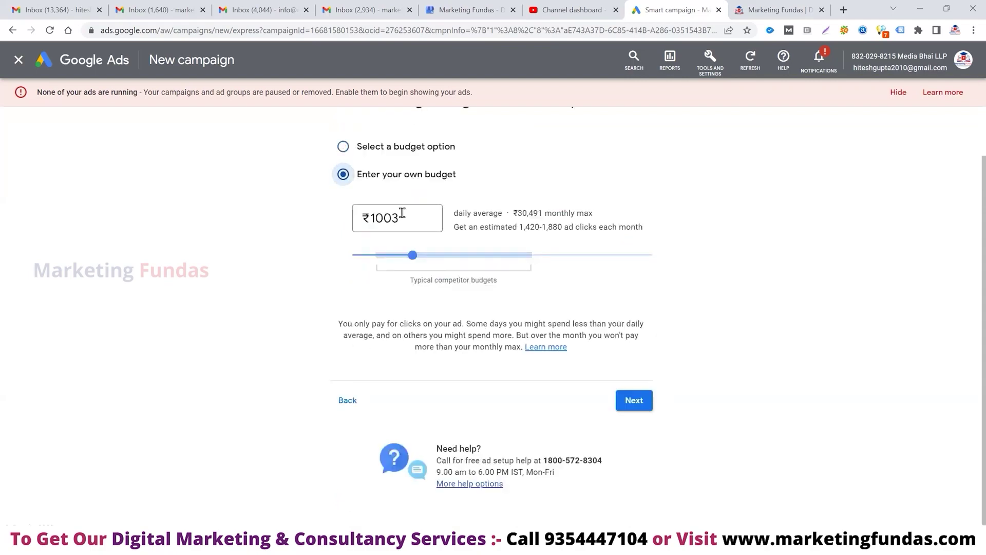
left_click_drag(413, 256, 402, 263)
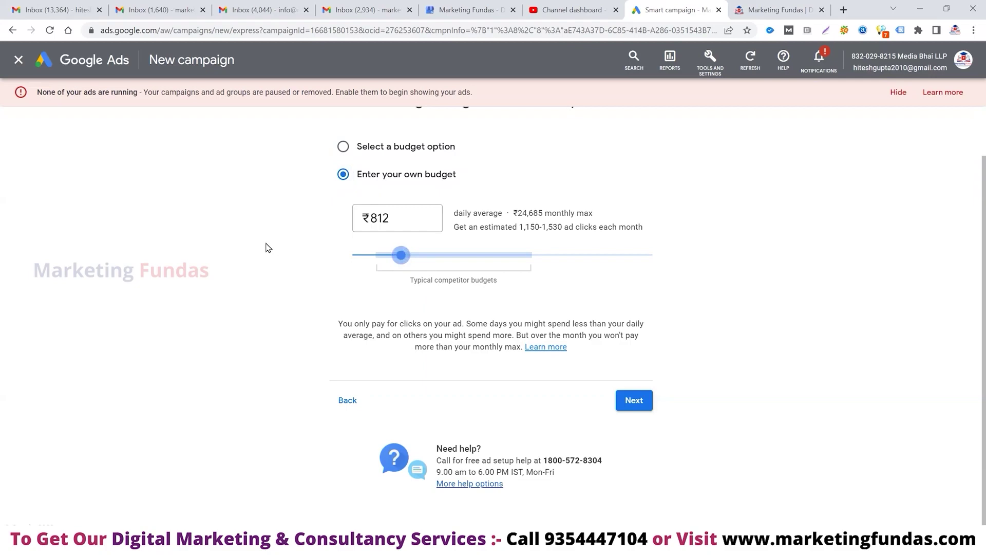
left_click(635, 401)
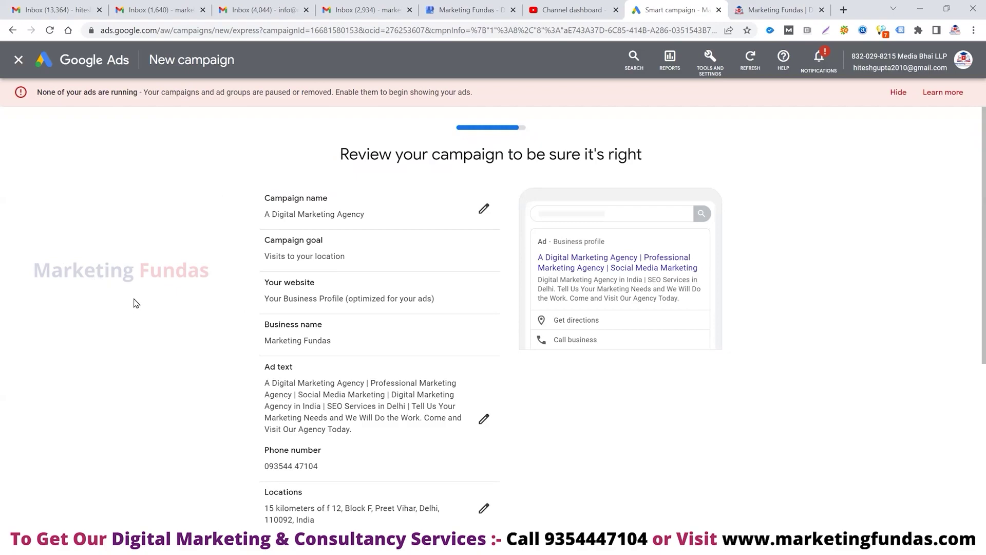
Review the summary and publish the 'A Digital Marketing Agency' Smart campaign.
scroll(136, 303, "down", 5)
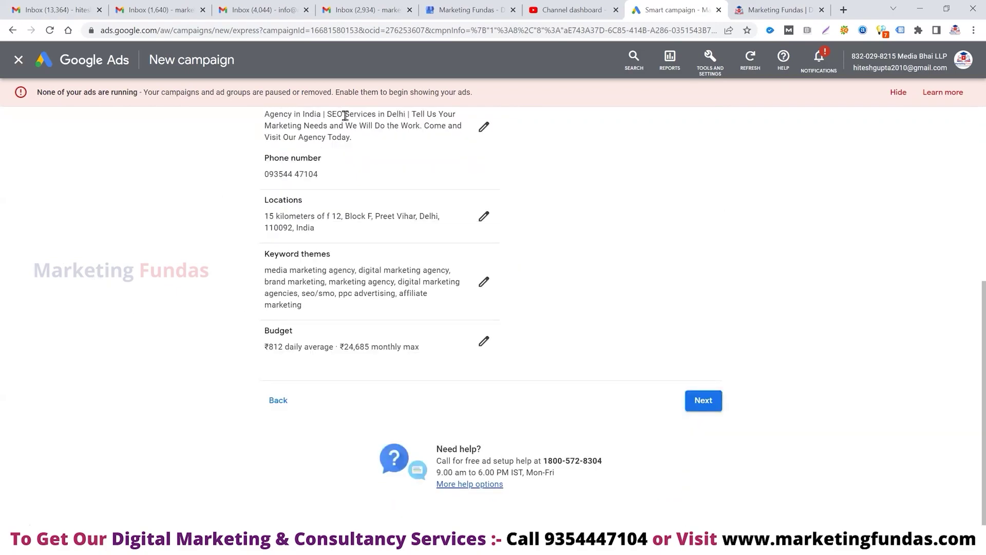
scroll(726, 382, "up", 5)
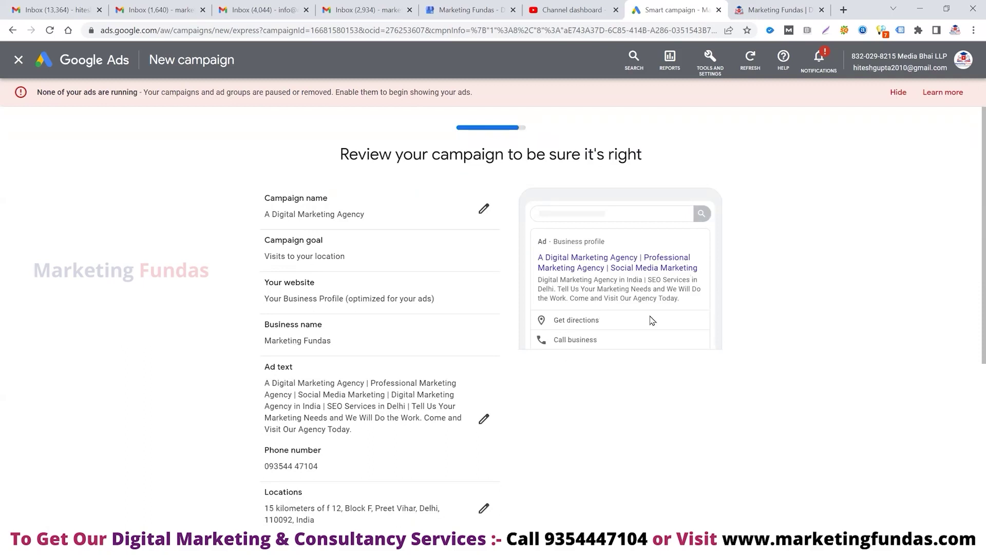
scroll(646, 331, "down", 2)
scroll(667, 394, "down", 3)
left_click(708, 434)
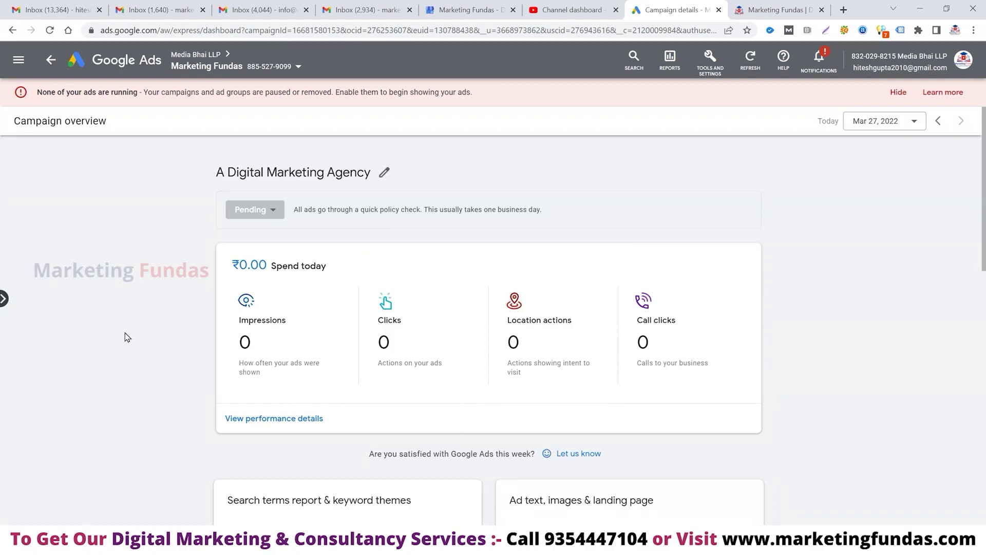
scroll(76, 322, "down", 3)
scroll(76, 323, "down", 2)
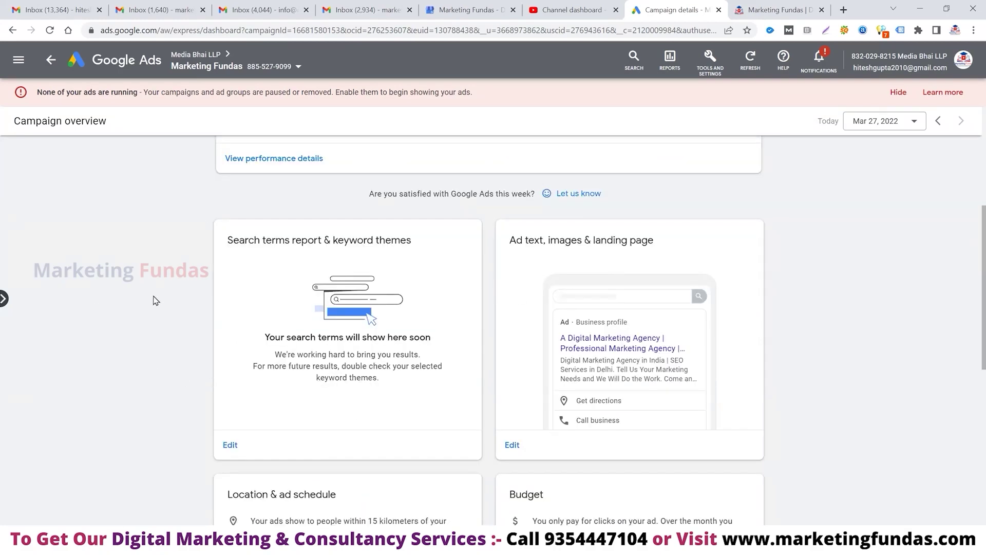
scroll(113, 345, "down", 5)
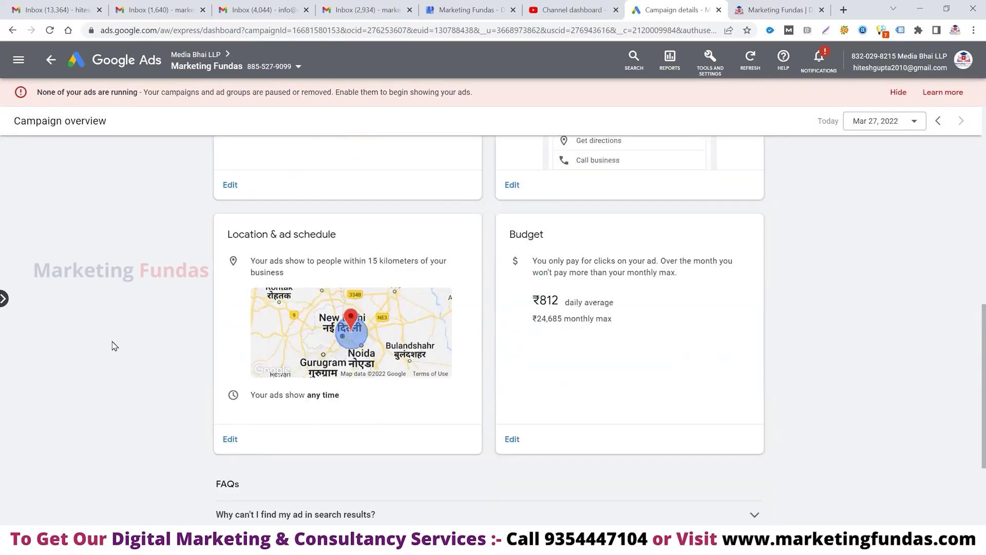
scroll(128, 330, "down", 3)
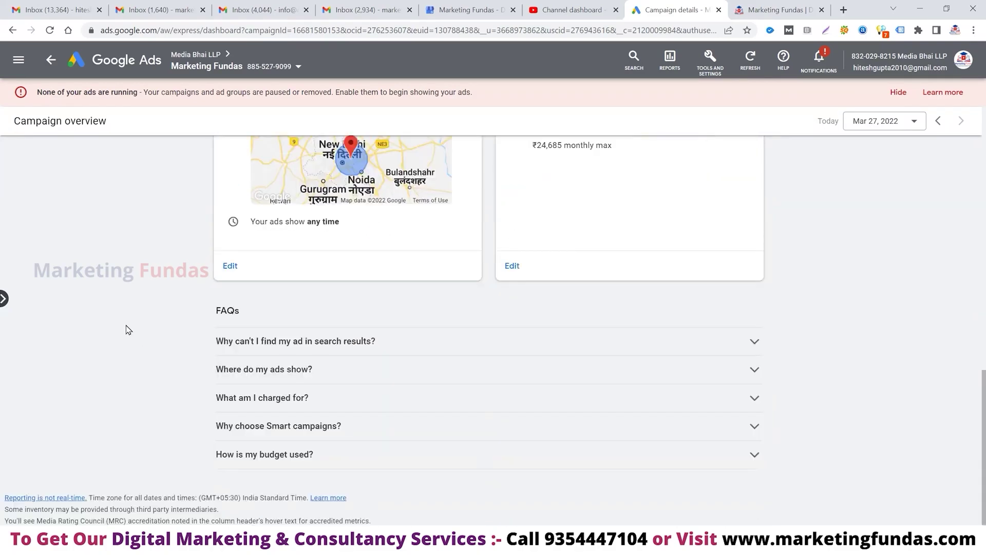
scroll(128, 329, "up", 10)
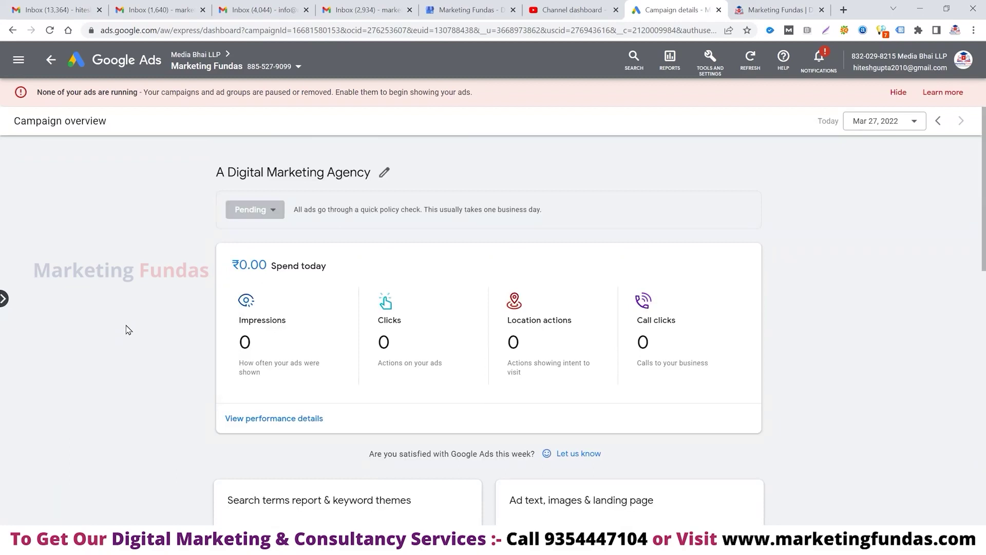
scroll(146, 260, "down", 10)
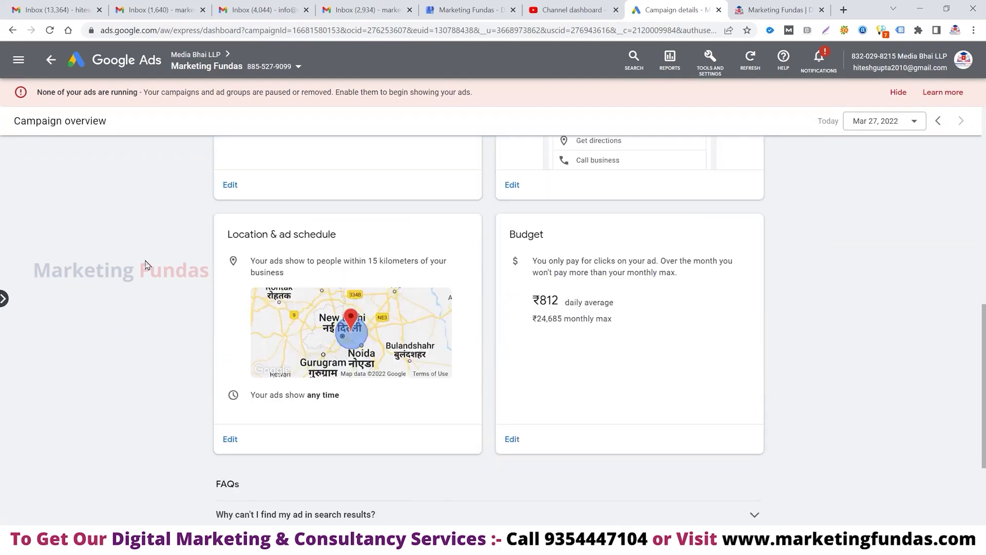
scroll(149, 247, "up", 10)
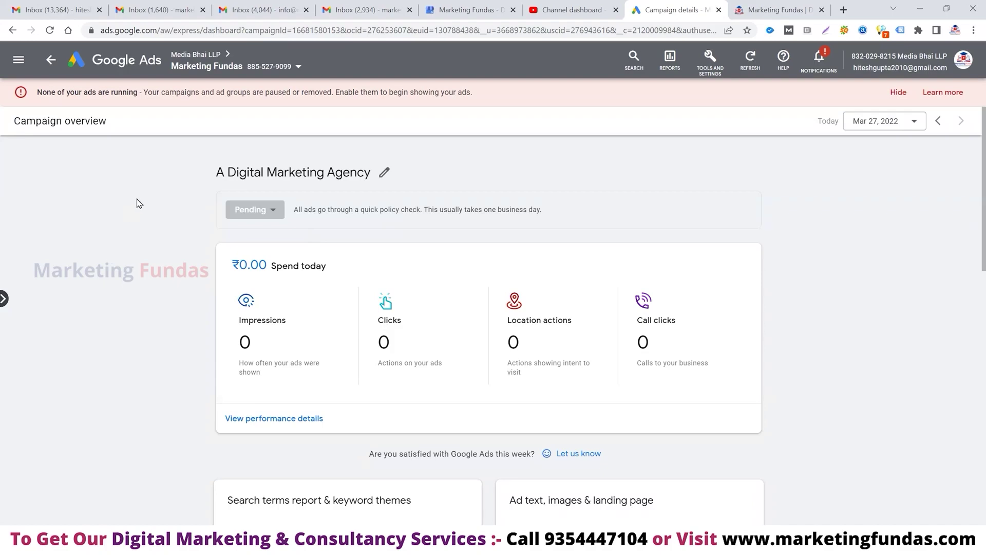
scroll(131, 331, "down", 14)
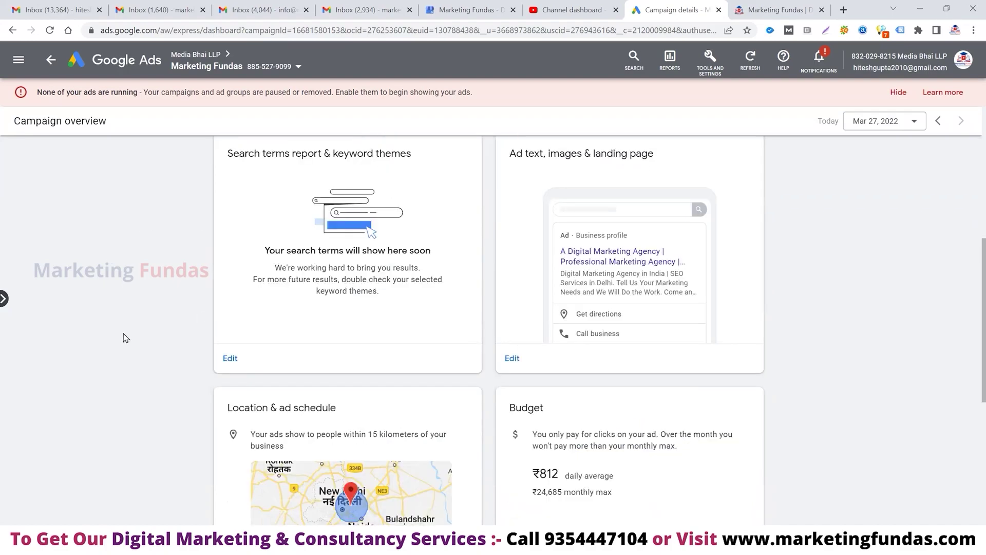
scroll(125, 344, "up", 14)
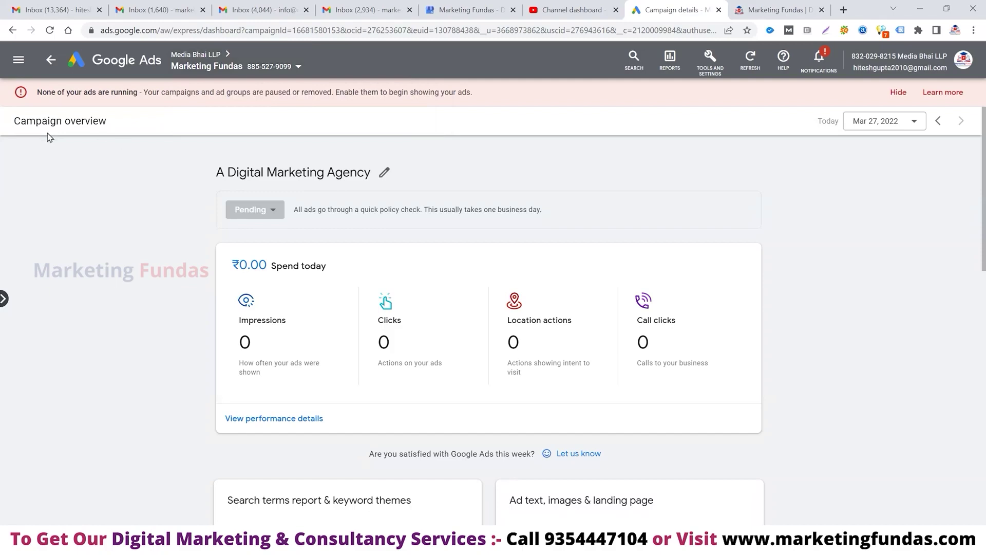
Switch from the manager account to Marketing Fundas and open its Campaigns list.
left_click(103, 68)
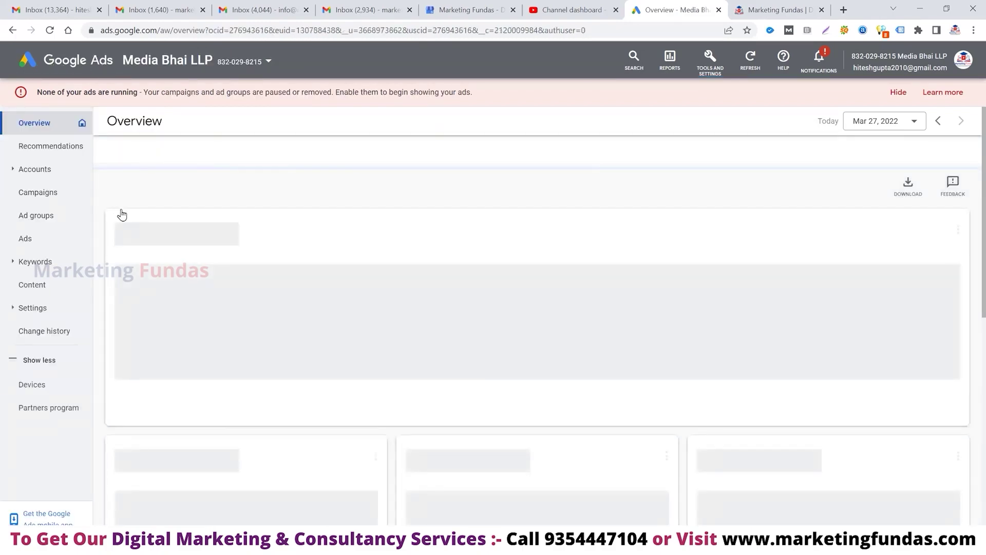
left_click(245, 65)
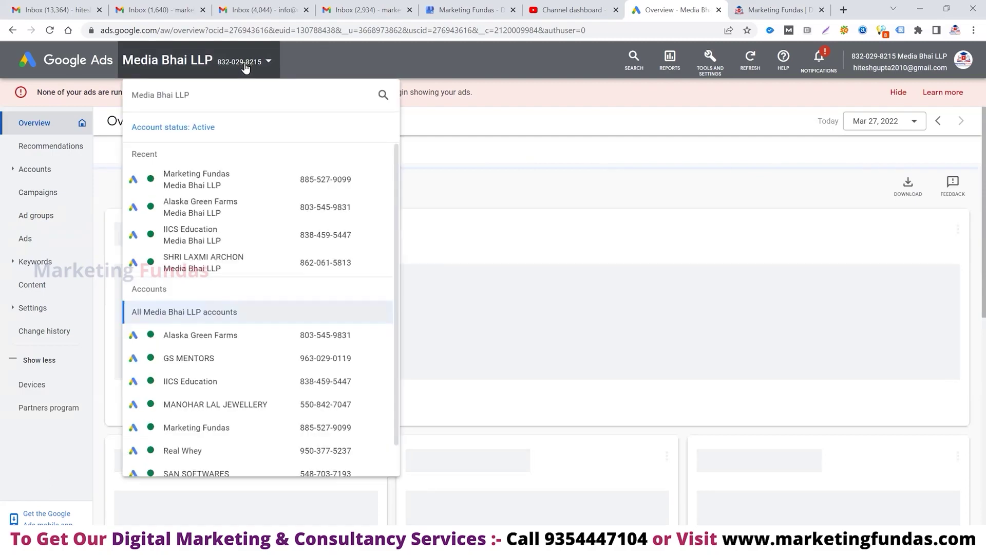
left_click(209, 178)
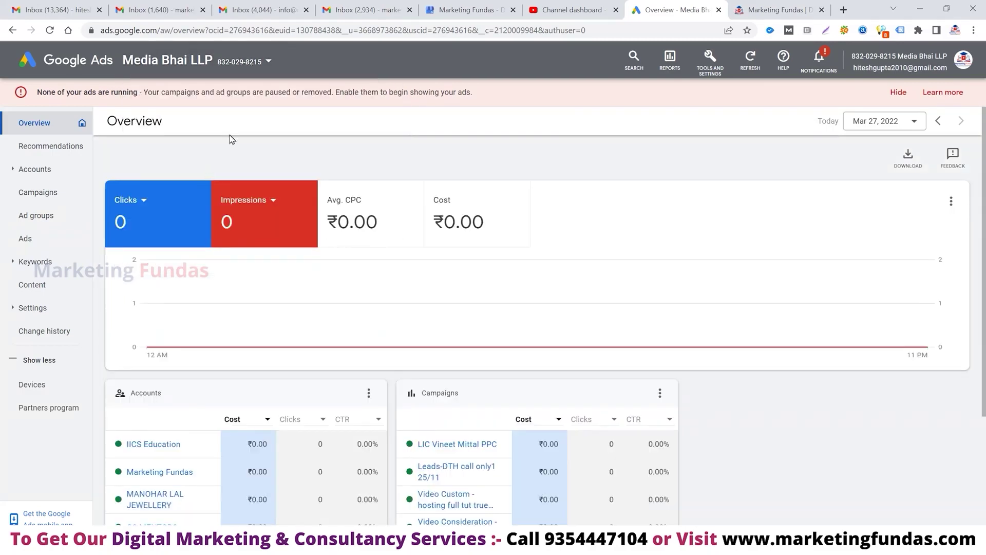
left_click(250, 62)
left_click(184, 179)
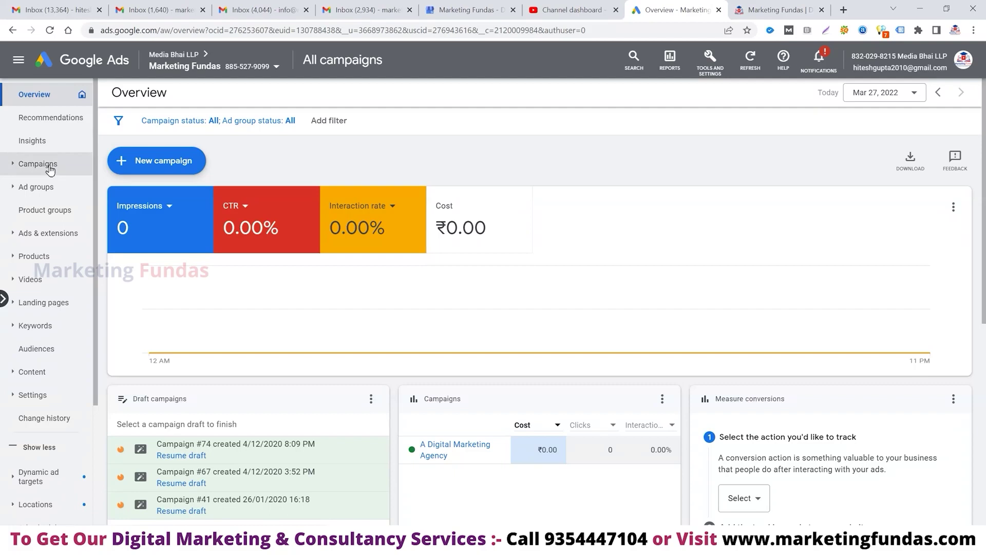
left_click(50, 168)
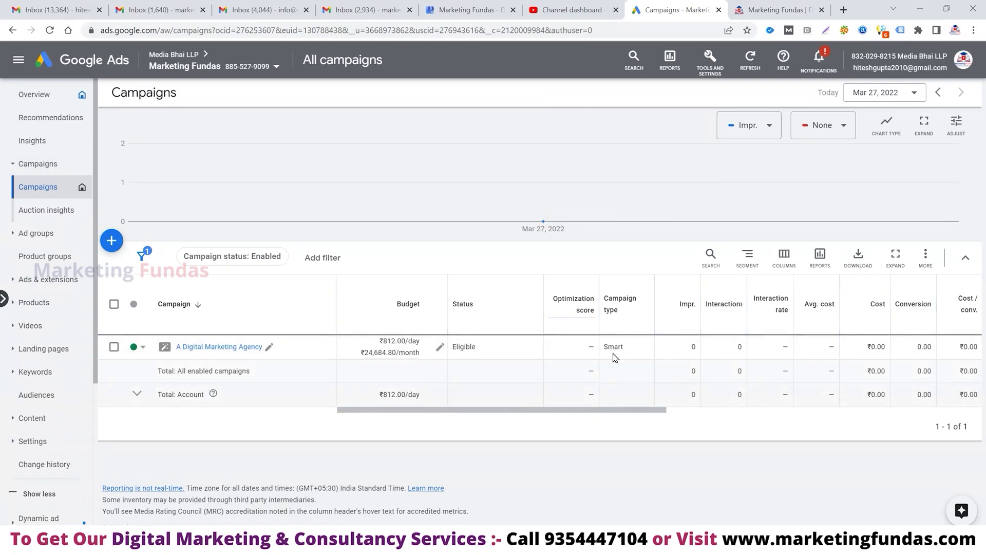
Start a new Local campaign created without a goal's guidance.
left_click(118, 243)
left_click(139, 252)
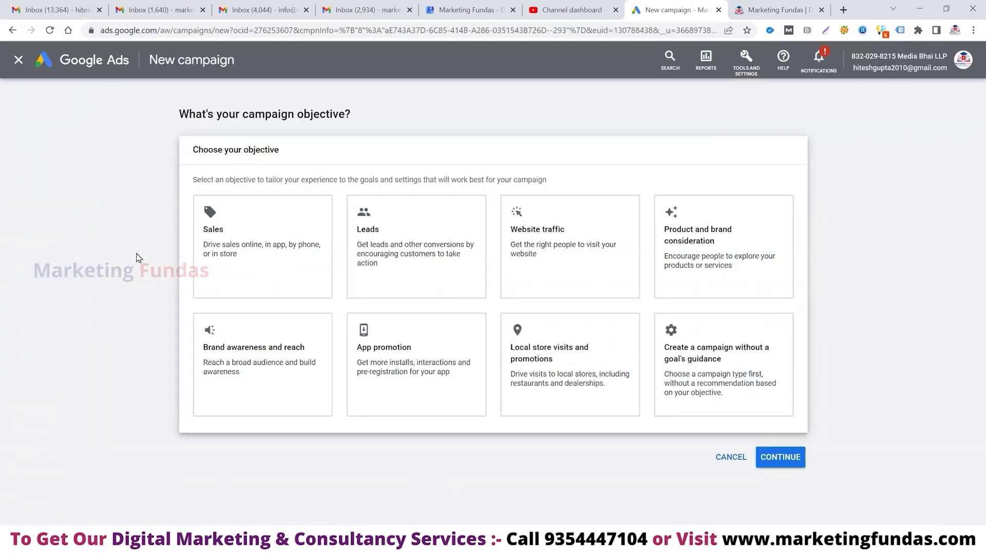
left_click(714, 362)
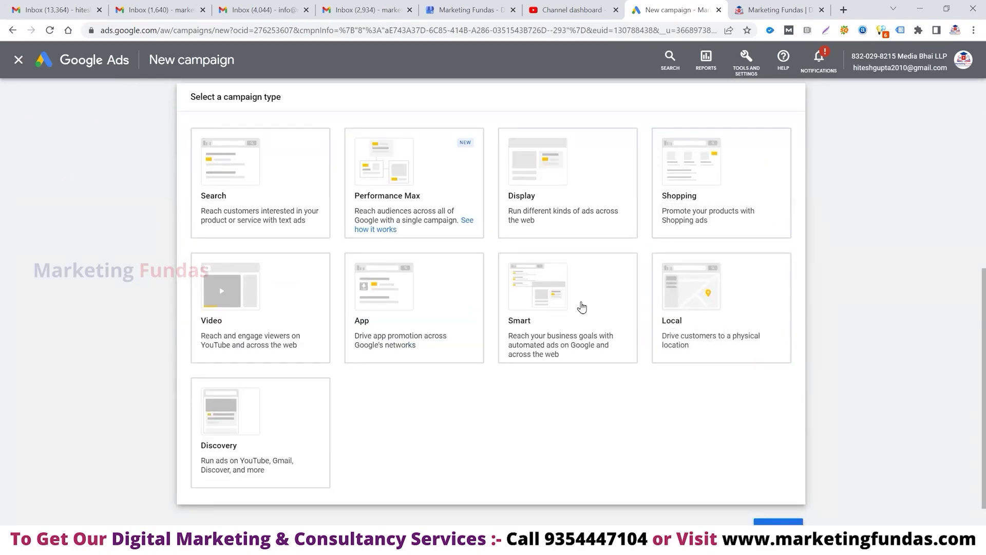
left_click(713, 327)
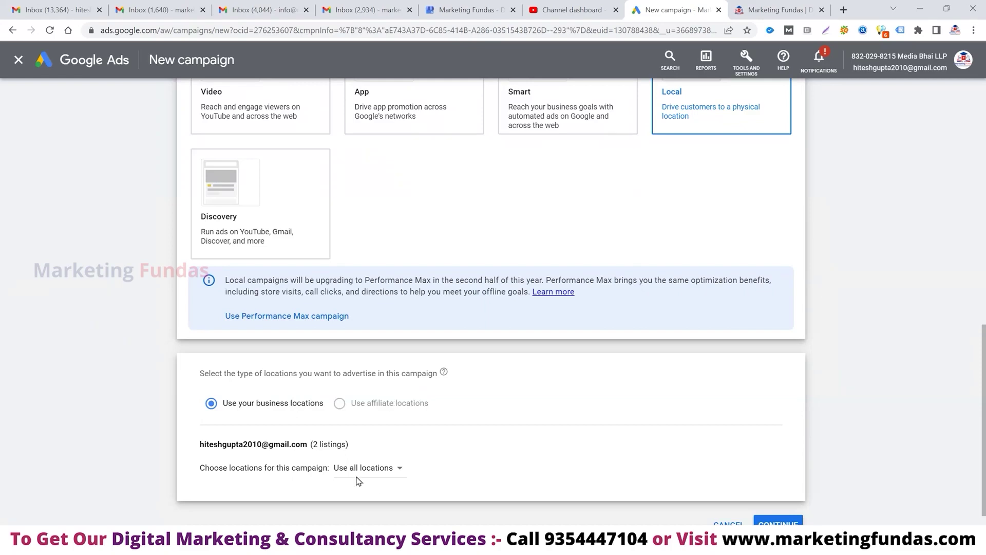
left_click(778, 521)
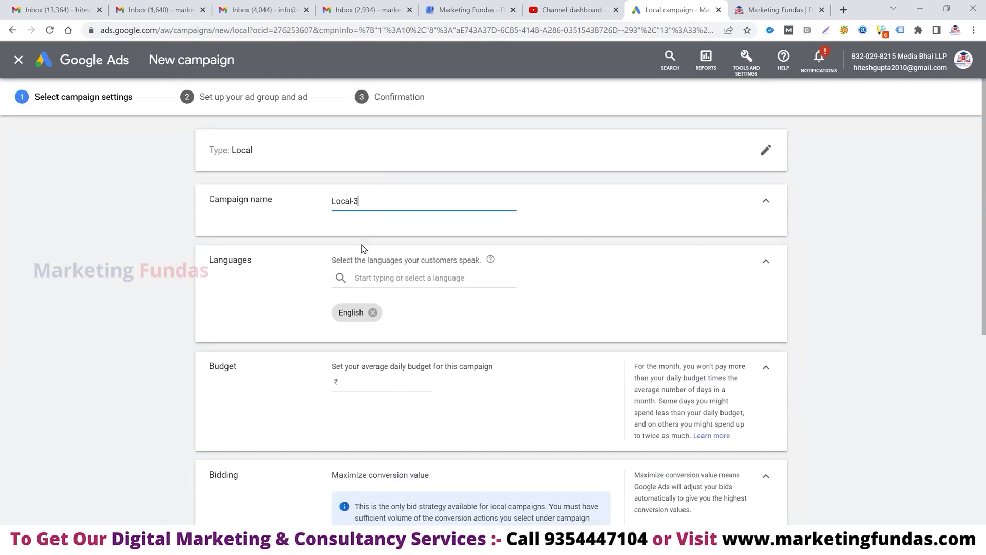
Give the Local campaign a ₹500.00 daily budget, keep call clicks and driving directions, and save.
scroll(345, 290, "down", 2)
left_click(389, 291)
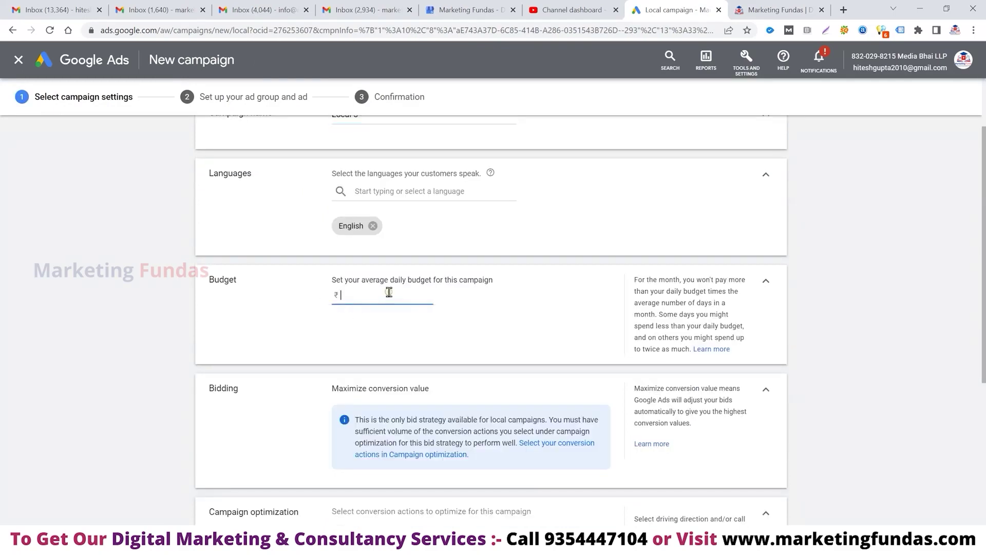
left_click(256, 336)
scroll(126, 321, "down", 2)
scroll(126, 321, "down", 2)
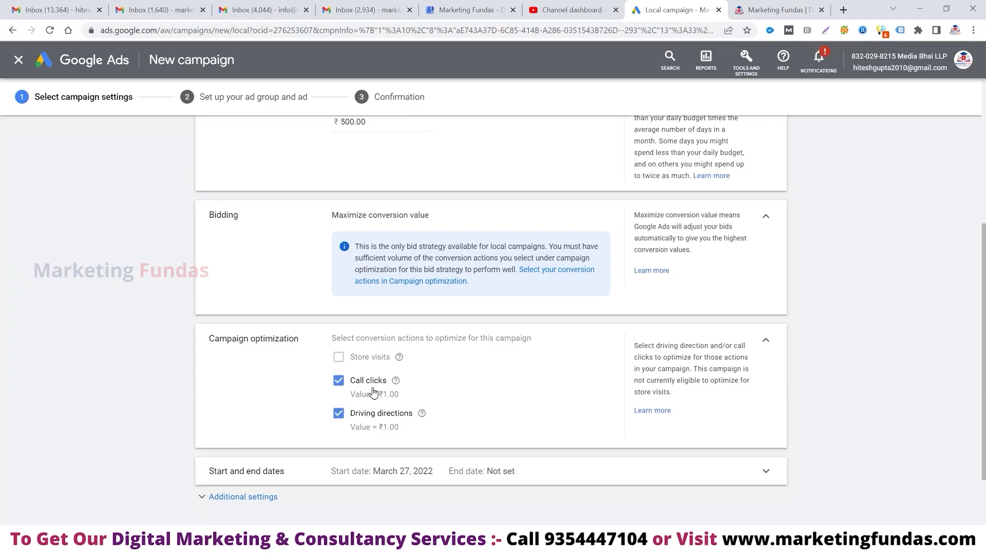
left_click(339, 381)
left_click(338, 380)
scroll(129, 339, "down", 2)
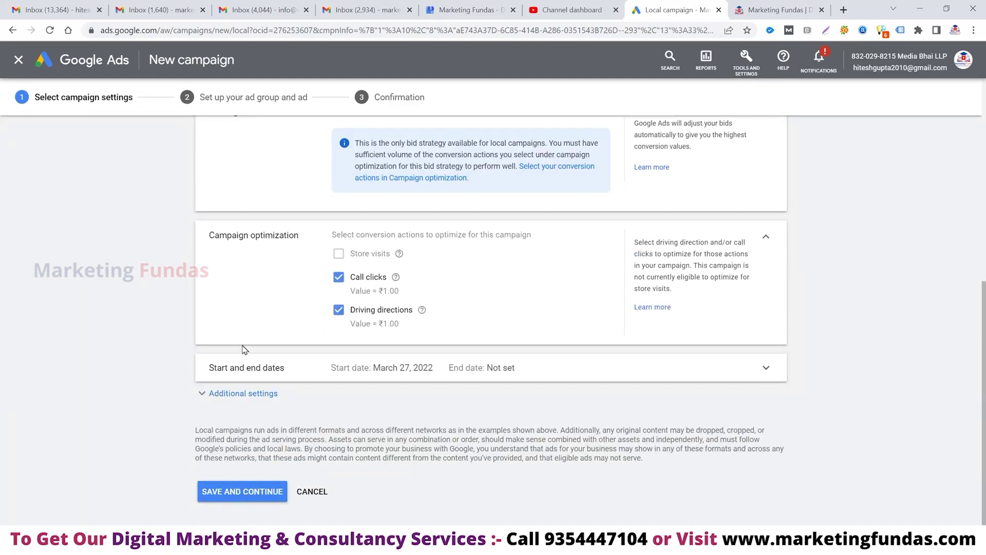
left_click(249, 394)
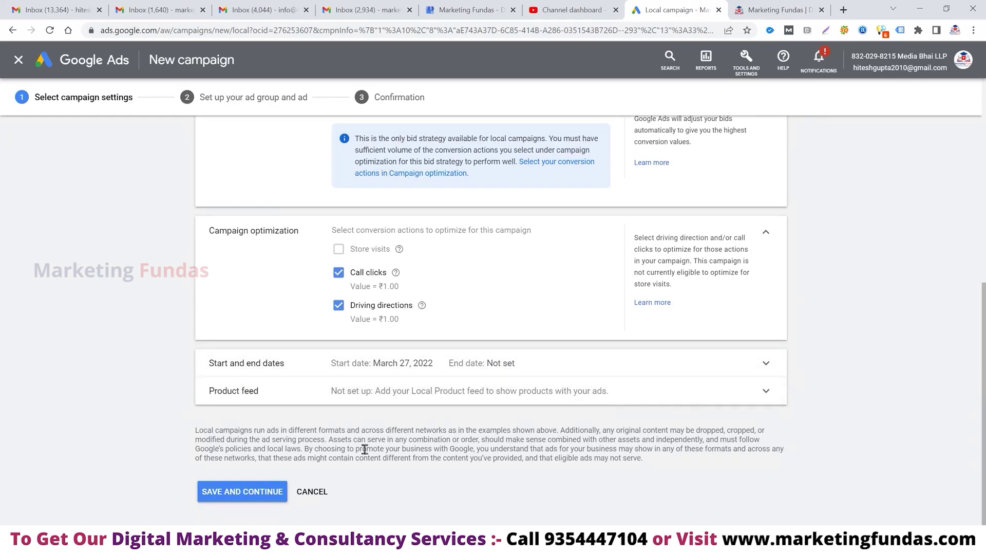
left_click(236, 492)
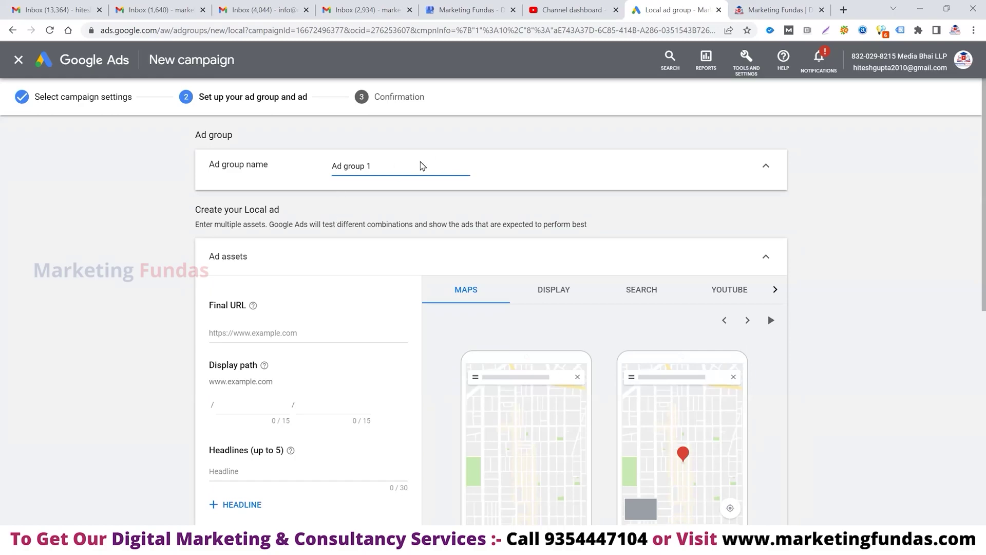
scroll(100, 321, "down", 2)
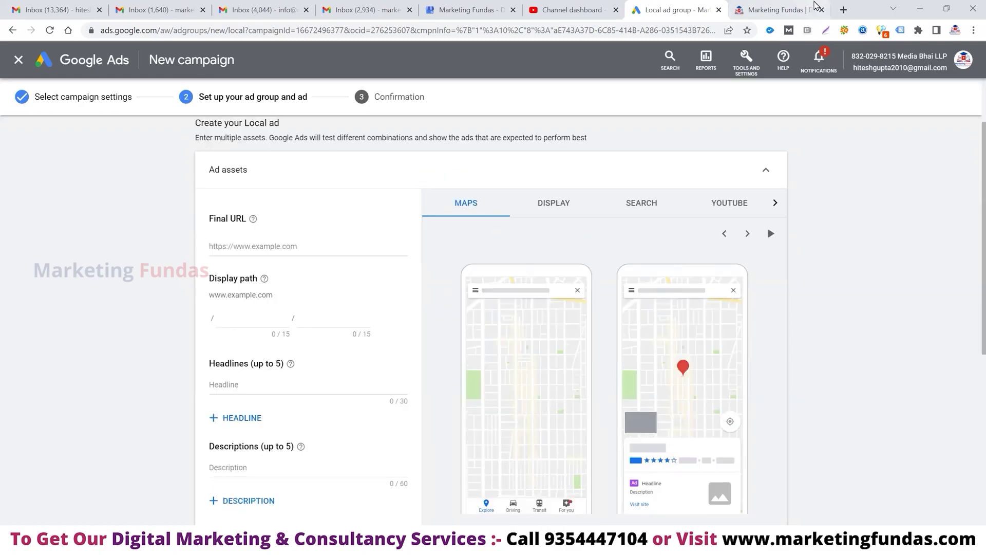
left_click(813, 6)
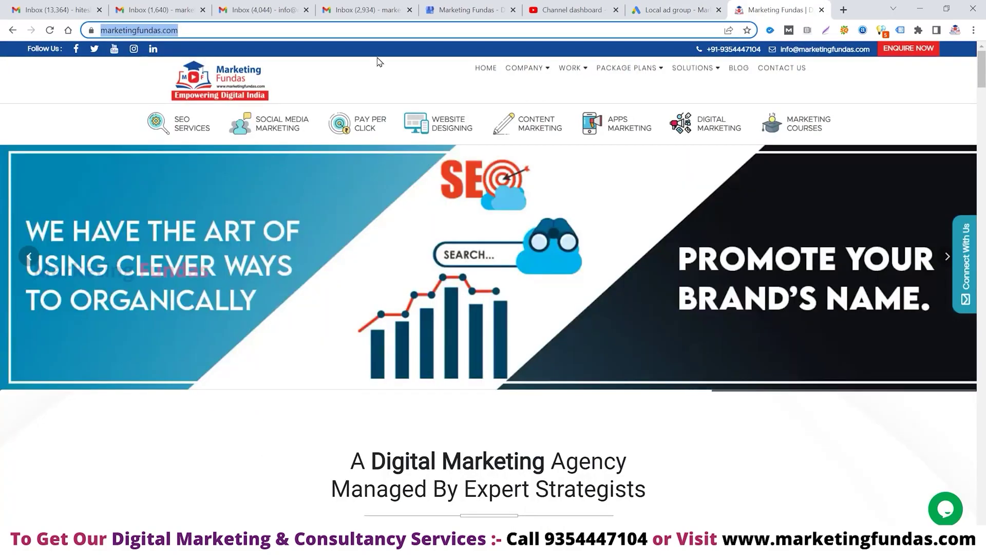
left_click(699, 7)
left_click(248, 246)
type("https://www.marketingfundas.com/")
Set the ad's display path to Digital / Marketing.
left_click(248, 321)
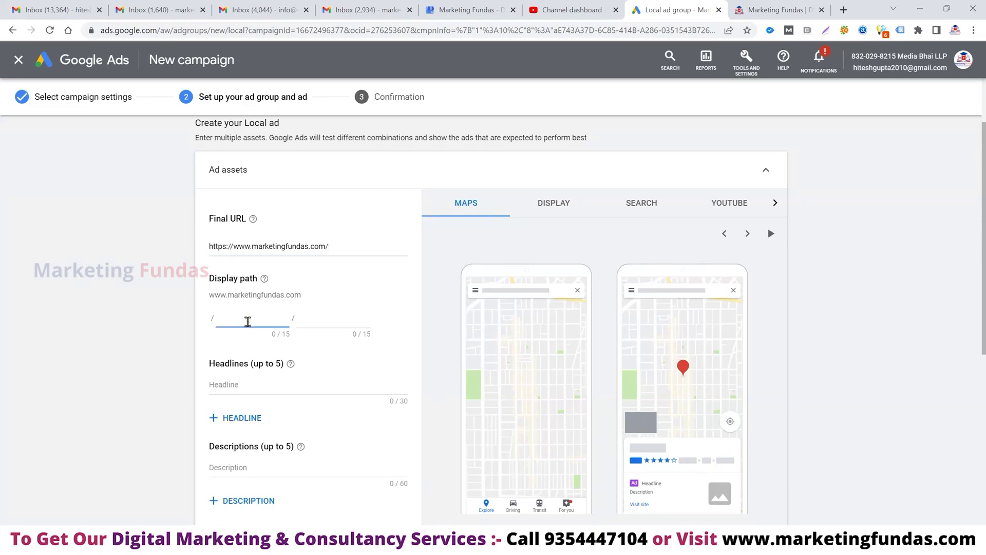
type("Digital")
key("Tab")
type("Marketing")
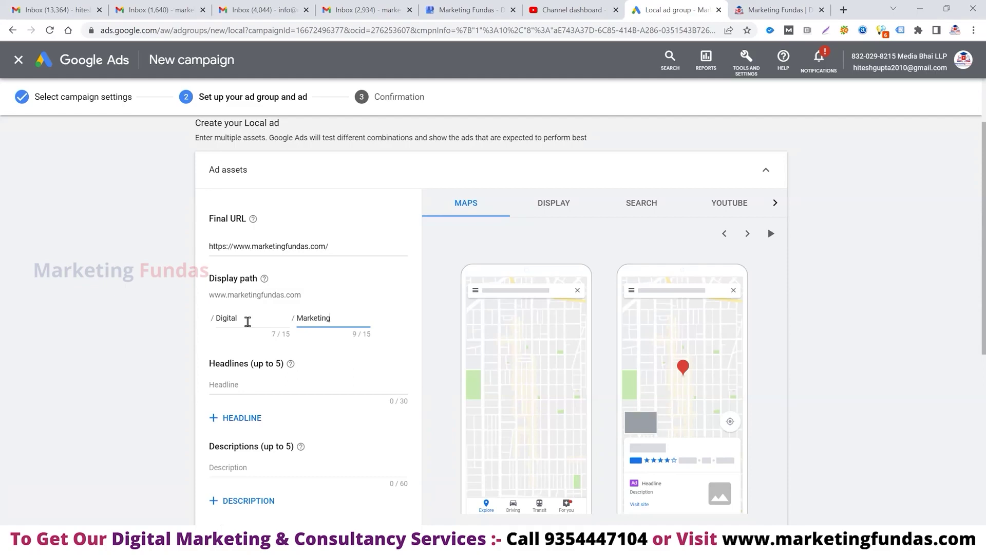
type(" Agenc")
key("BackSpace")
key("BackSpace")
key("BackSpace")
key("BackSpace")
key("BackSpace")
key("BackSpace")
left_click(154, 315)
Check the ad's search result and YouTube previews.
scroll(144, 387, "down", 2)
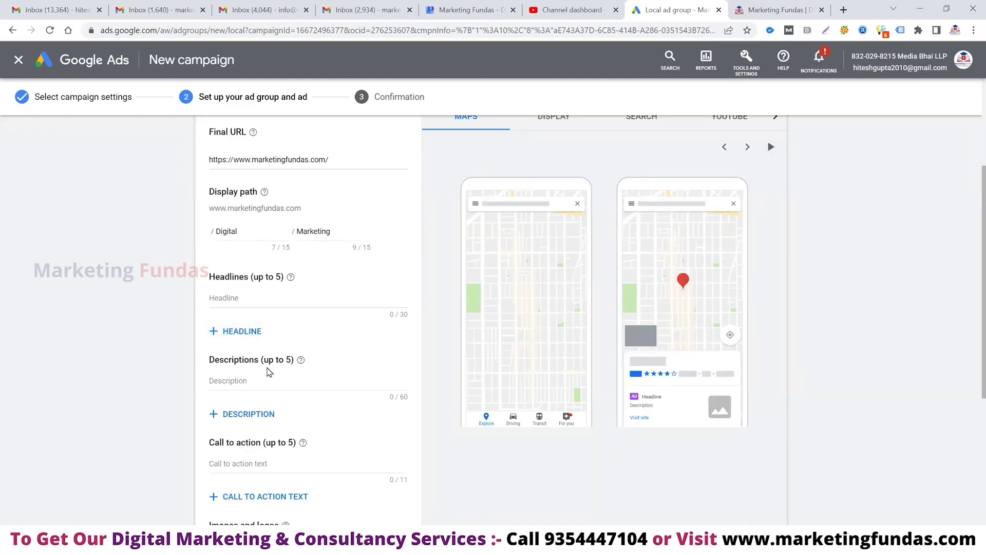
scroll(260, 411, "down", 2)
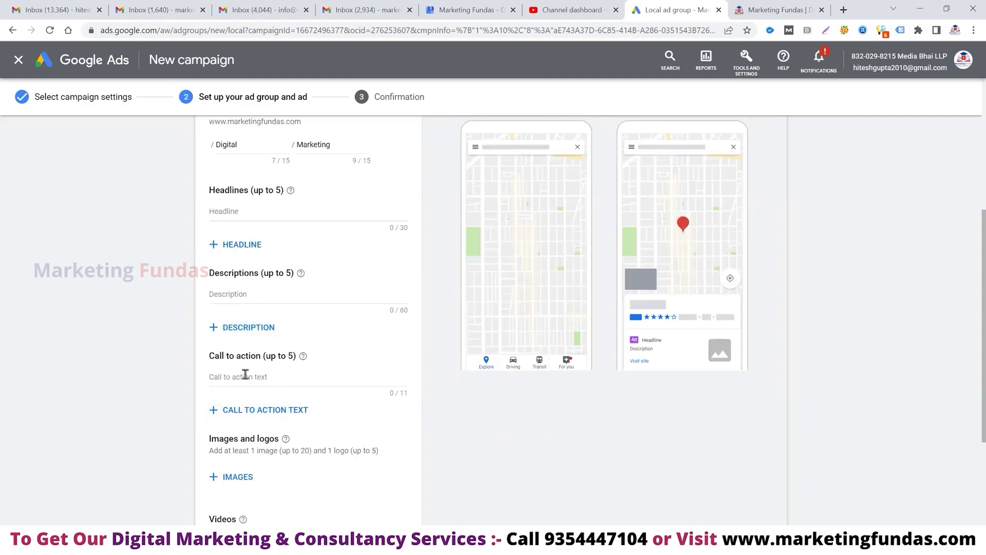
scroll(262, 365, "down", 3)
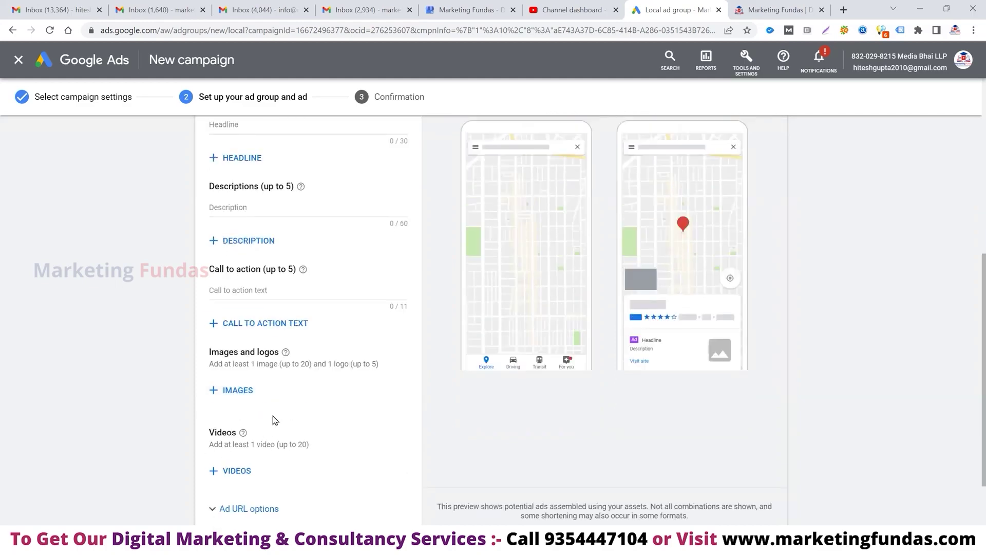
scroll(272, 391, "up", 3)
scroll(612, 372, "up", 3)
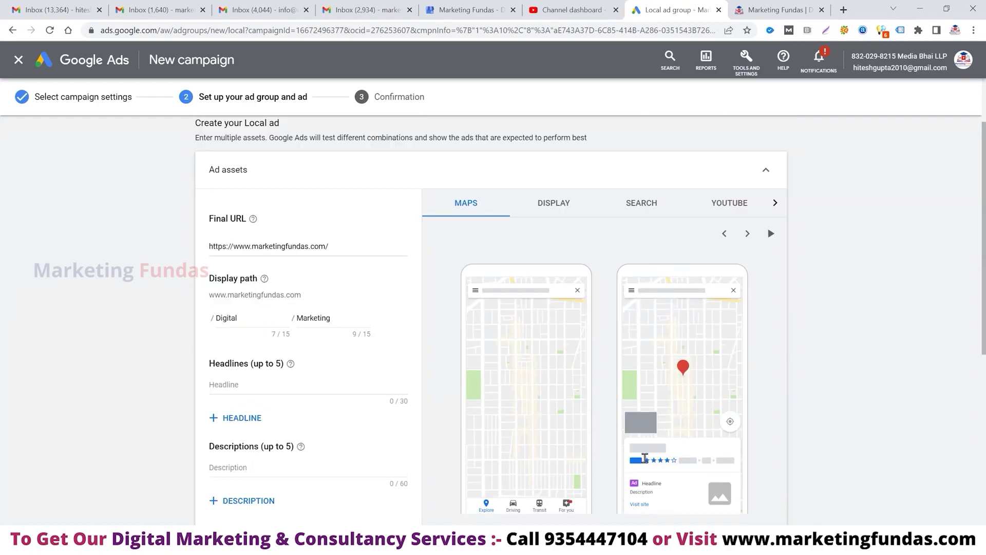
left_click(639, 203)
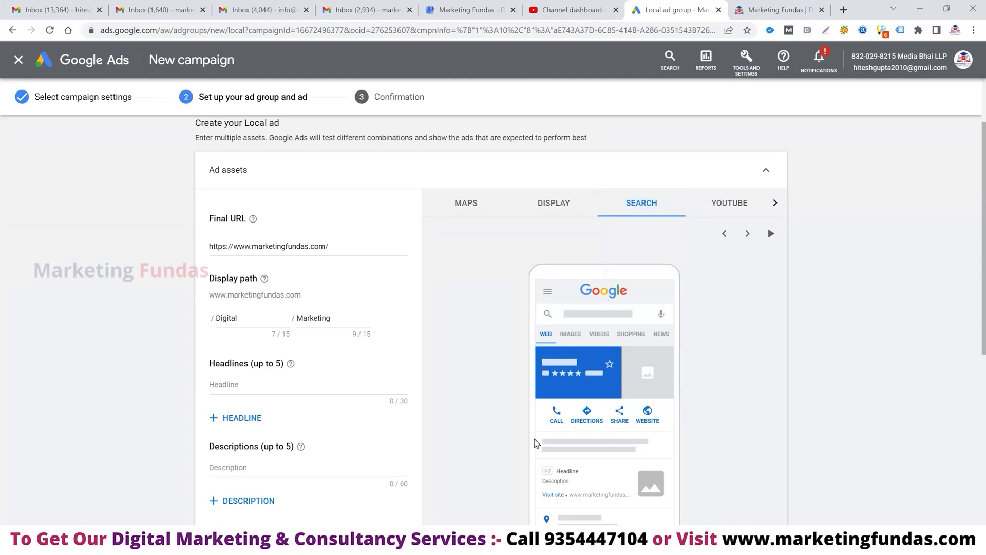
left_click(728, 203)
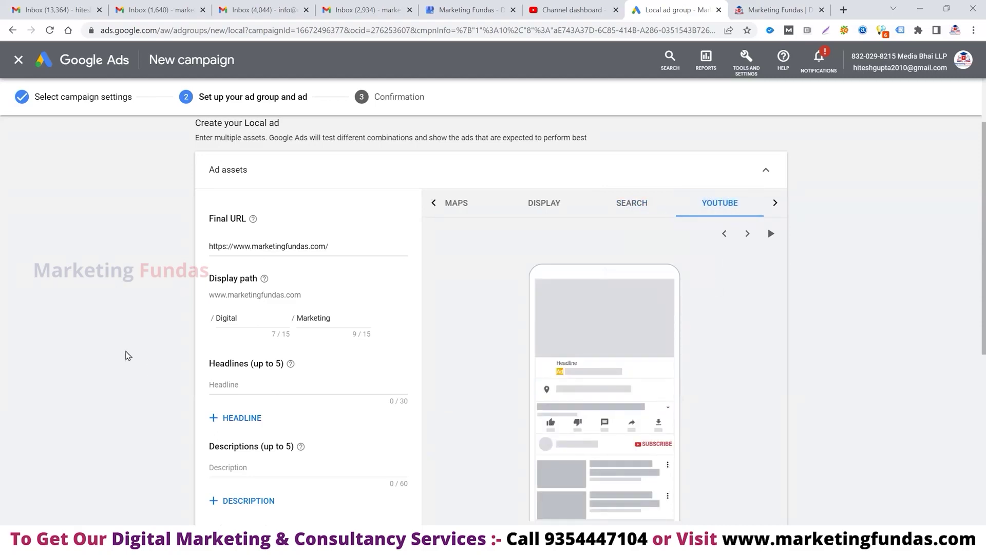
scroll(128, 355, "up", 2)
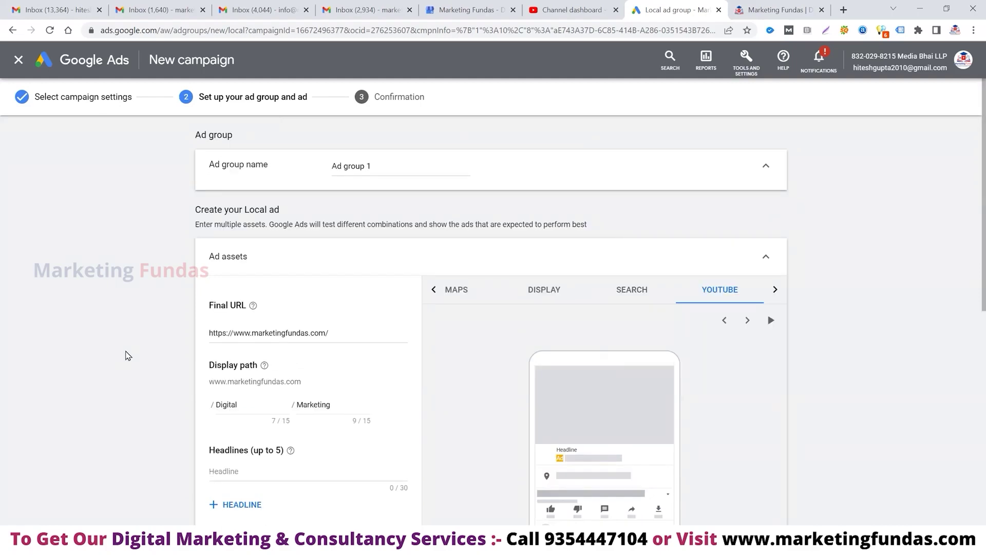